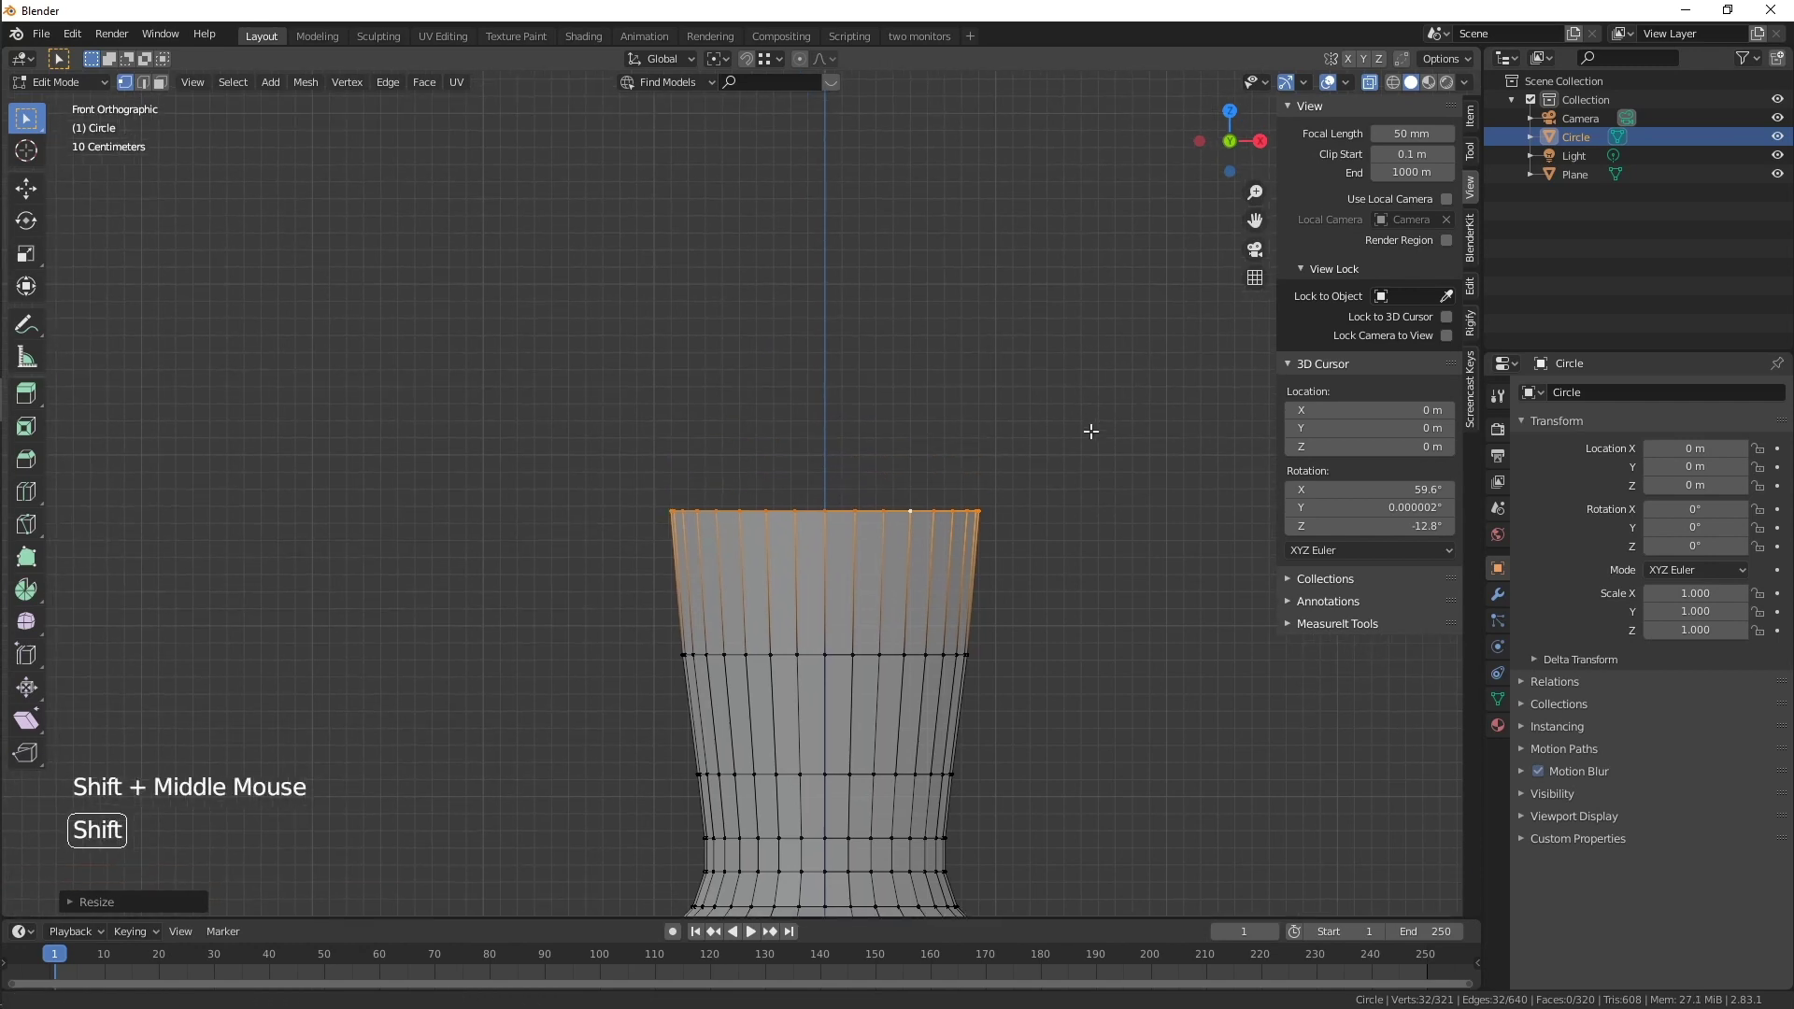
- Extrude the glass's top edge ring upward twice and scale the uppermost ring slightly inward
click(1113, 244)
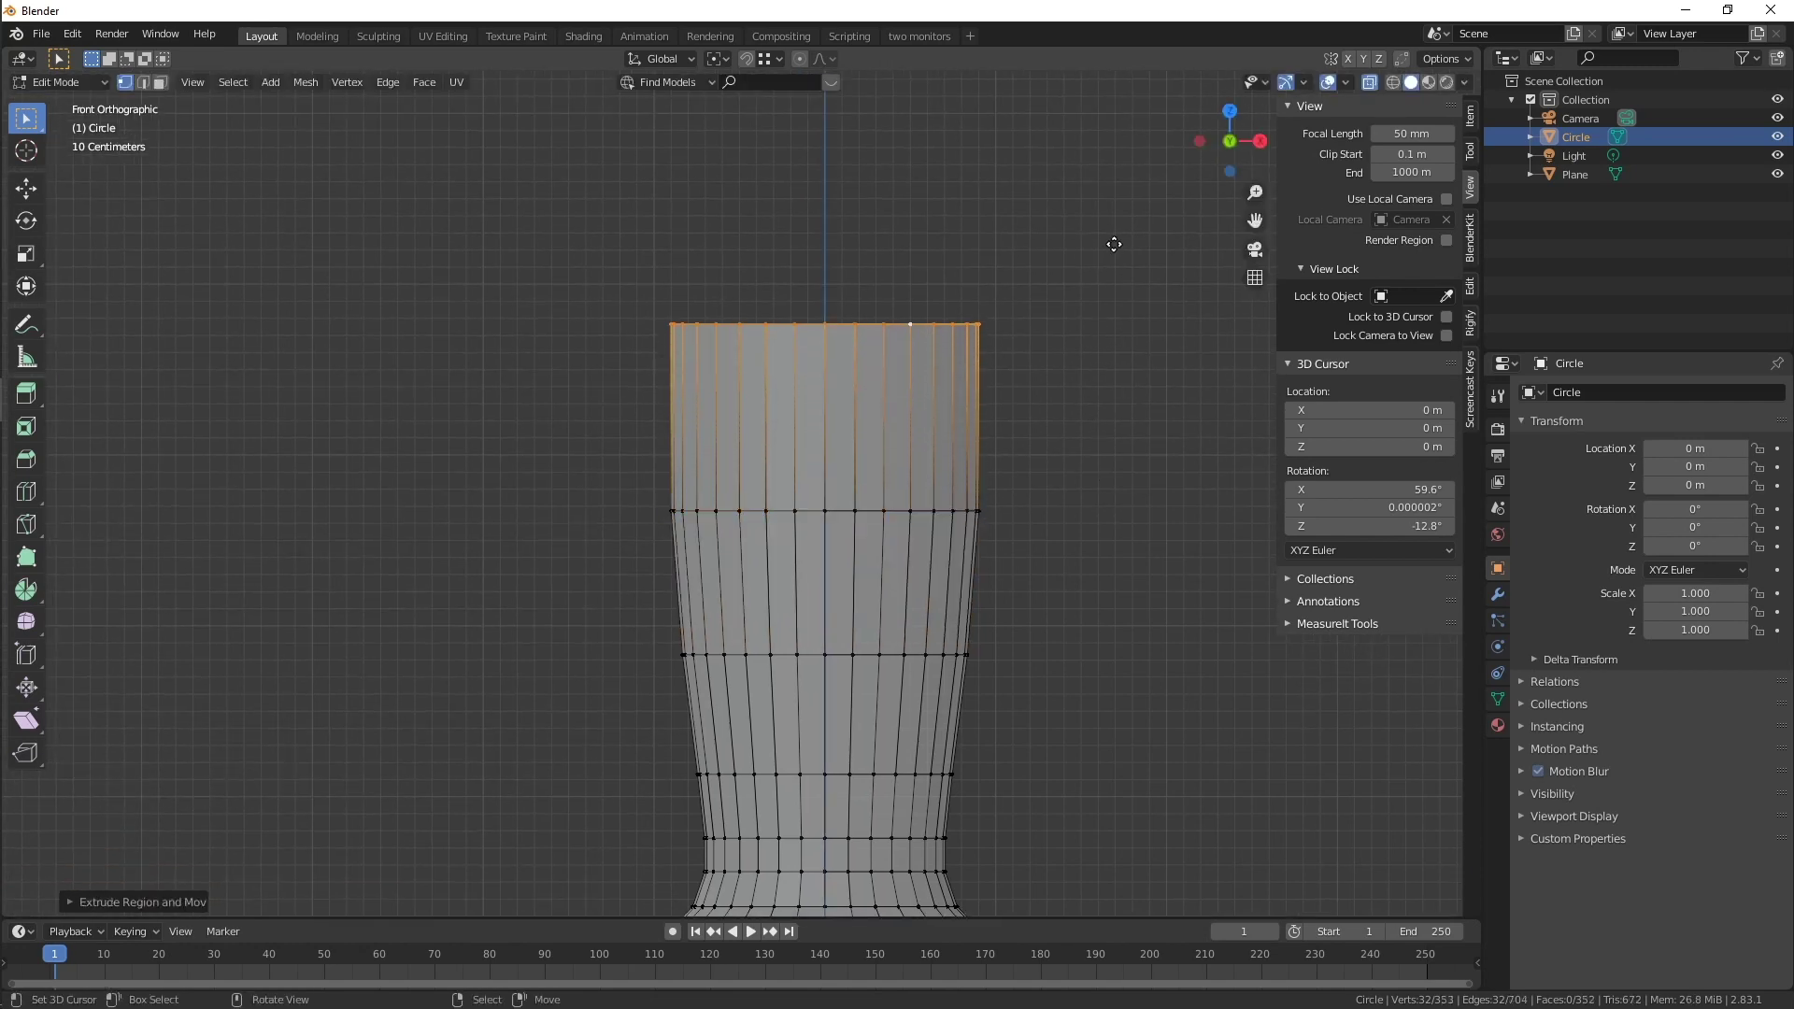
key(e)
click(1105, 184)
key(s)
click(1103, 183)
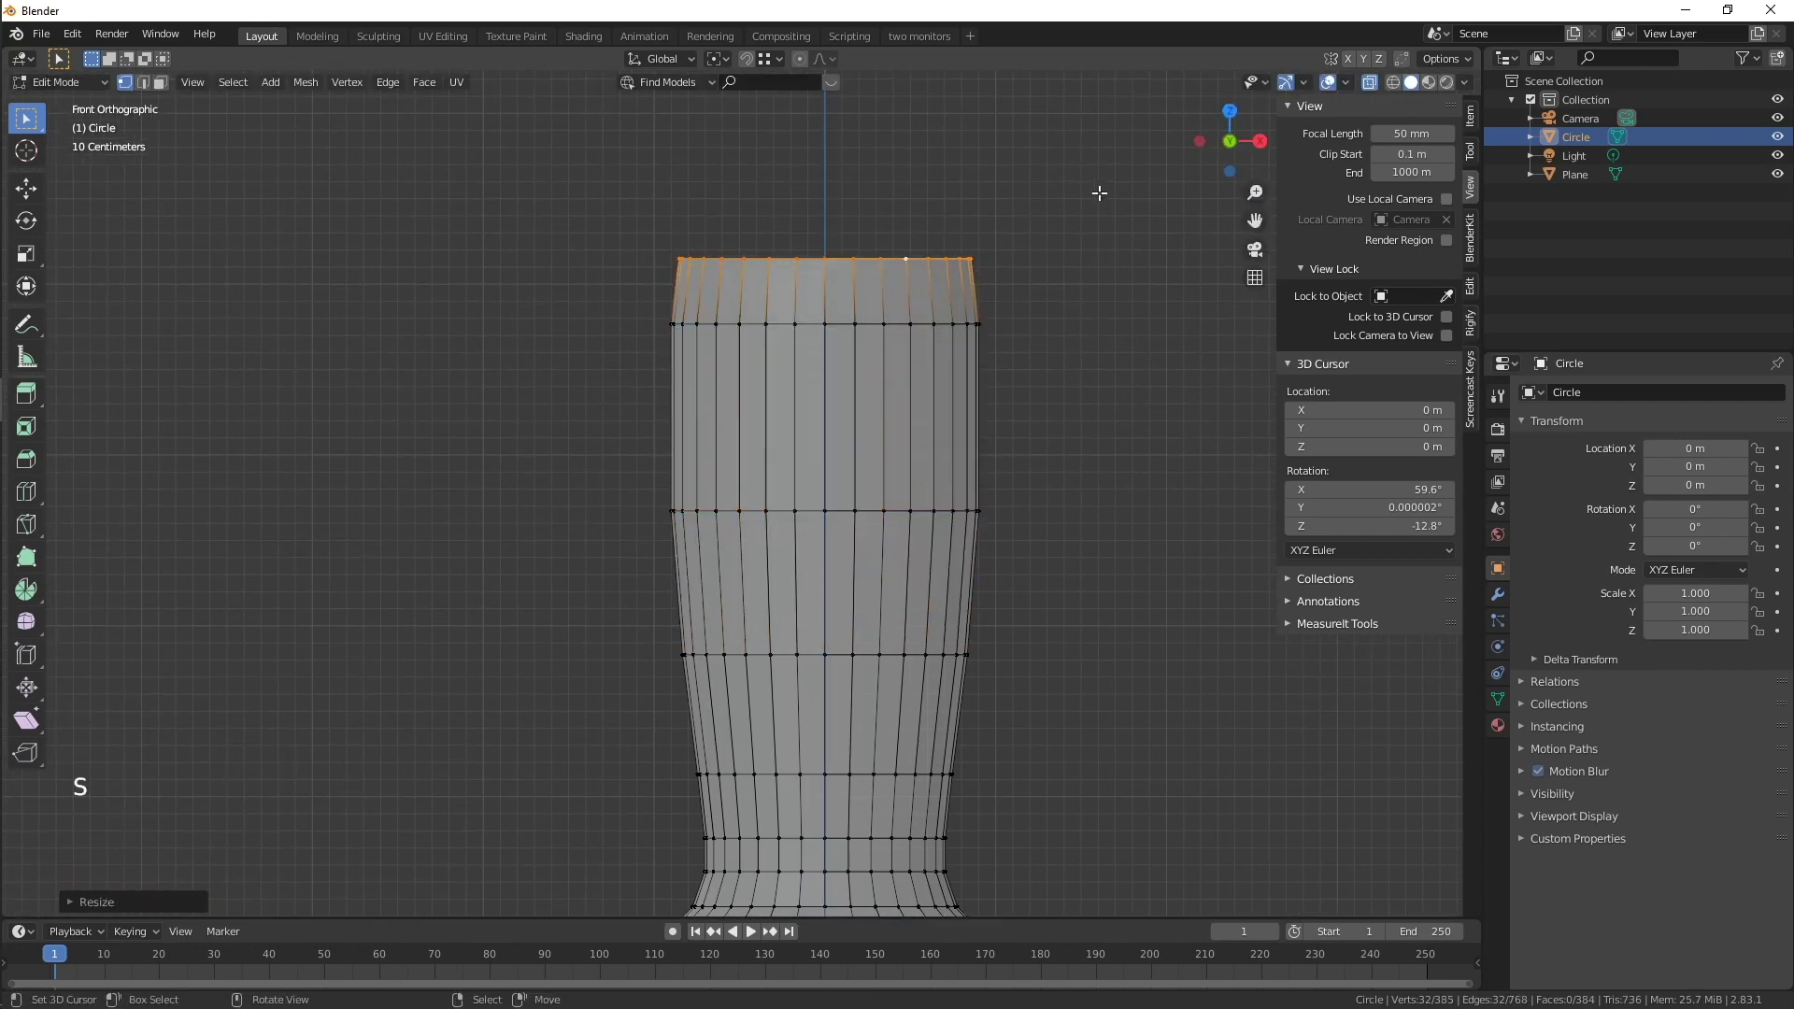
- Select the four uppermost edge rings of the glass and move them slightly upward
scroll(1074, 341, down, 3)
scroll(1013, 414, up, 1)
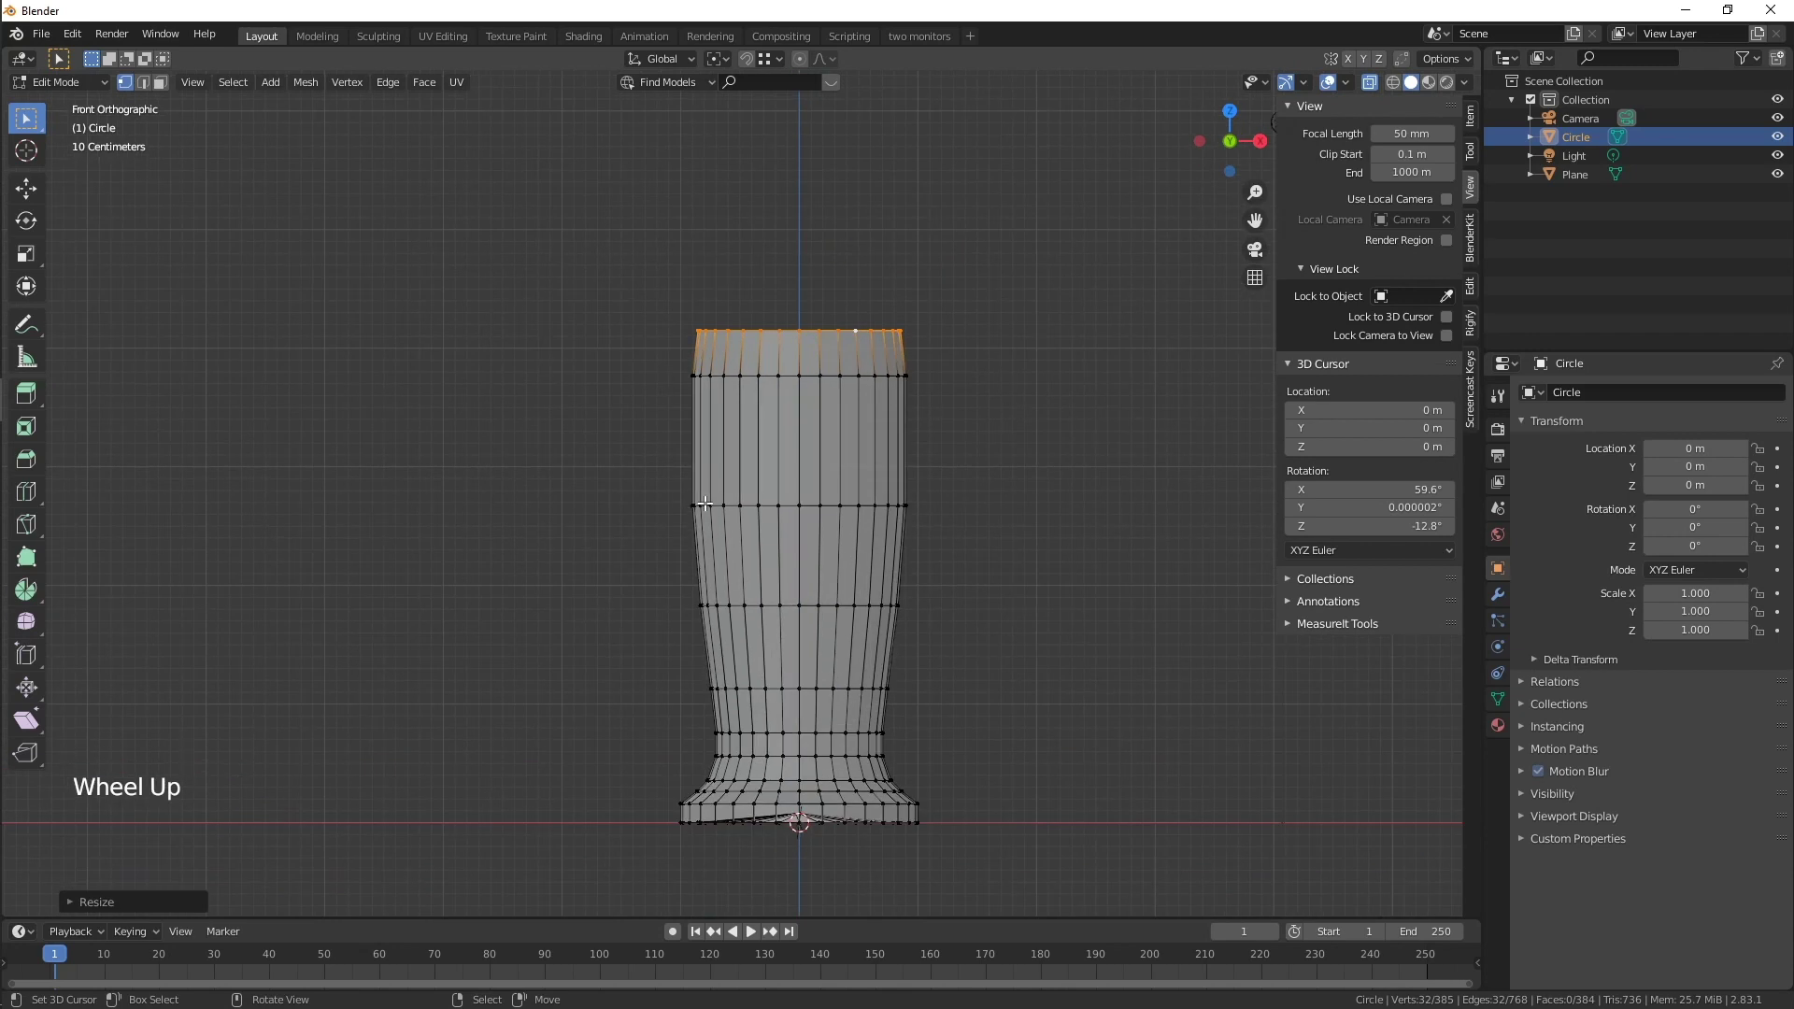
key(b)
drag(633, 261, 1141, 653)
key(g)
click(1137, 632)
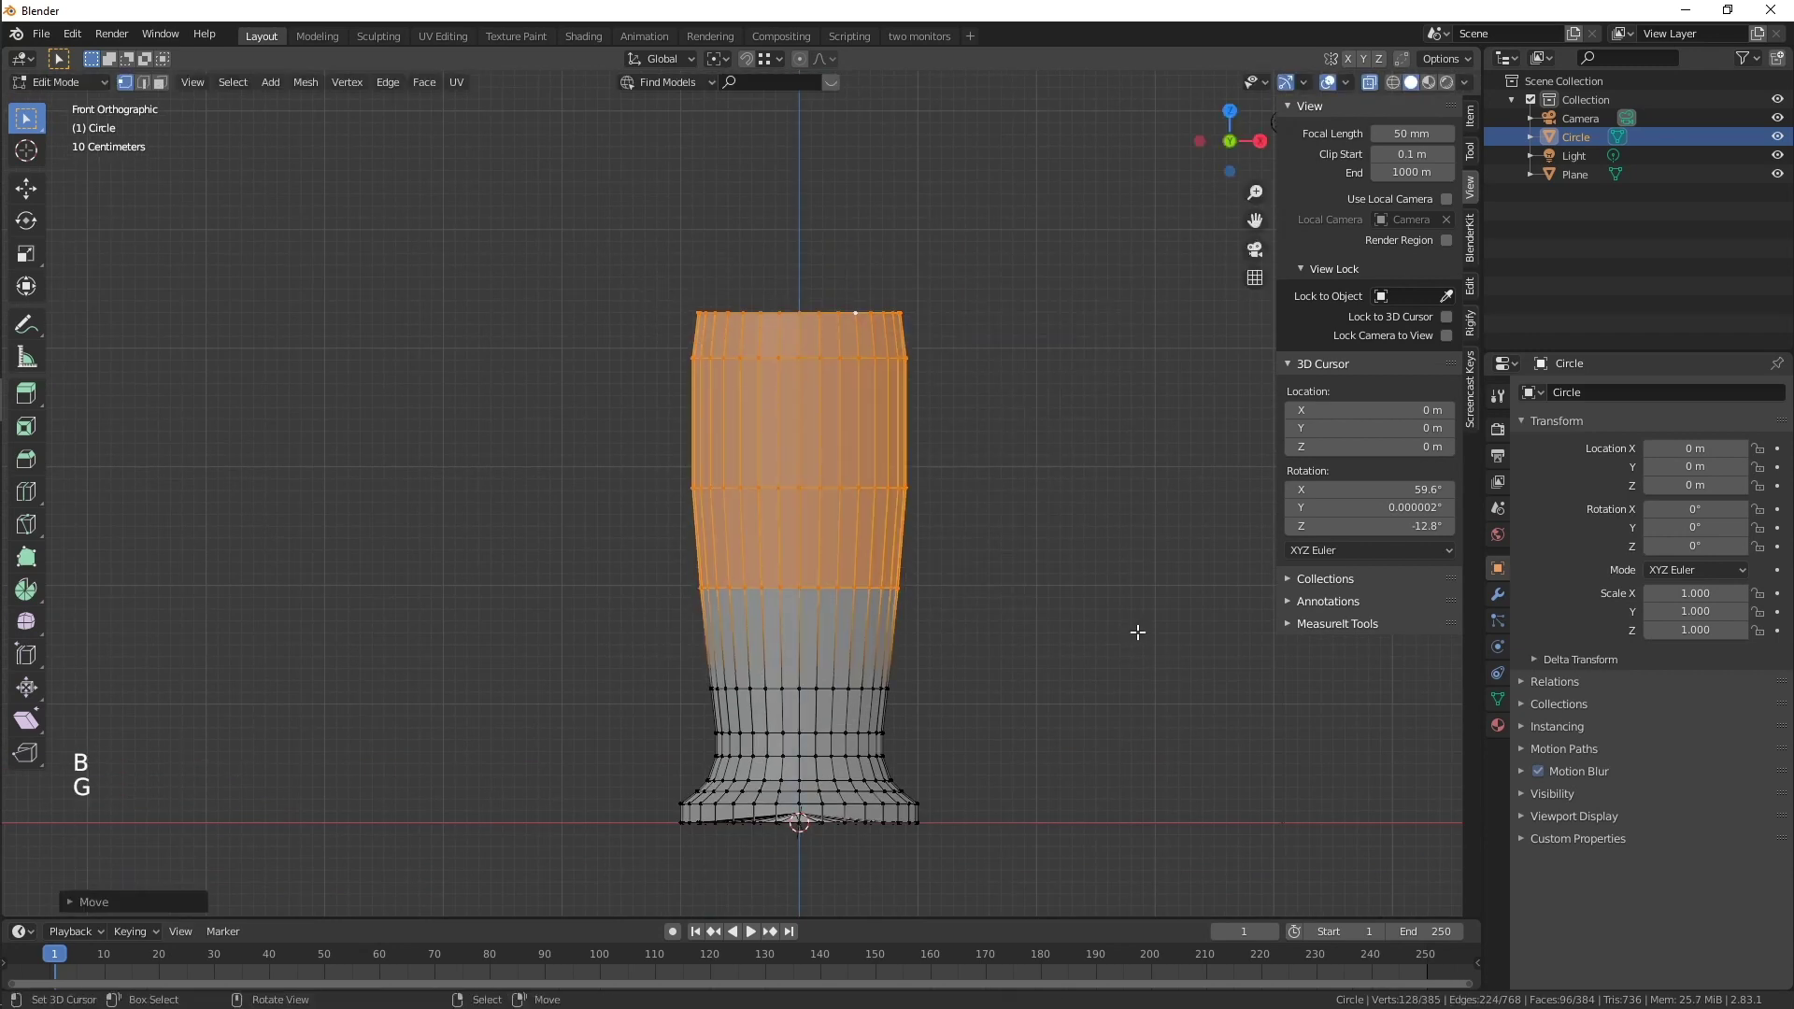
- Drop the lowest ring from the selection and raise the top three rings, and likewise raise the top two along Z
middle_drag(671, 577, 962, 653)
key(g)
click(964, 635)
key(b)
middle_drag(677, 439, 972, 519)
key(g)
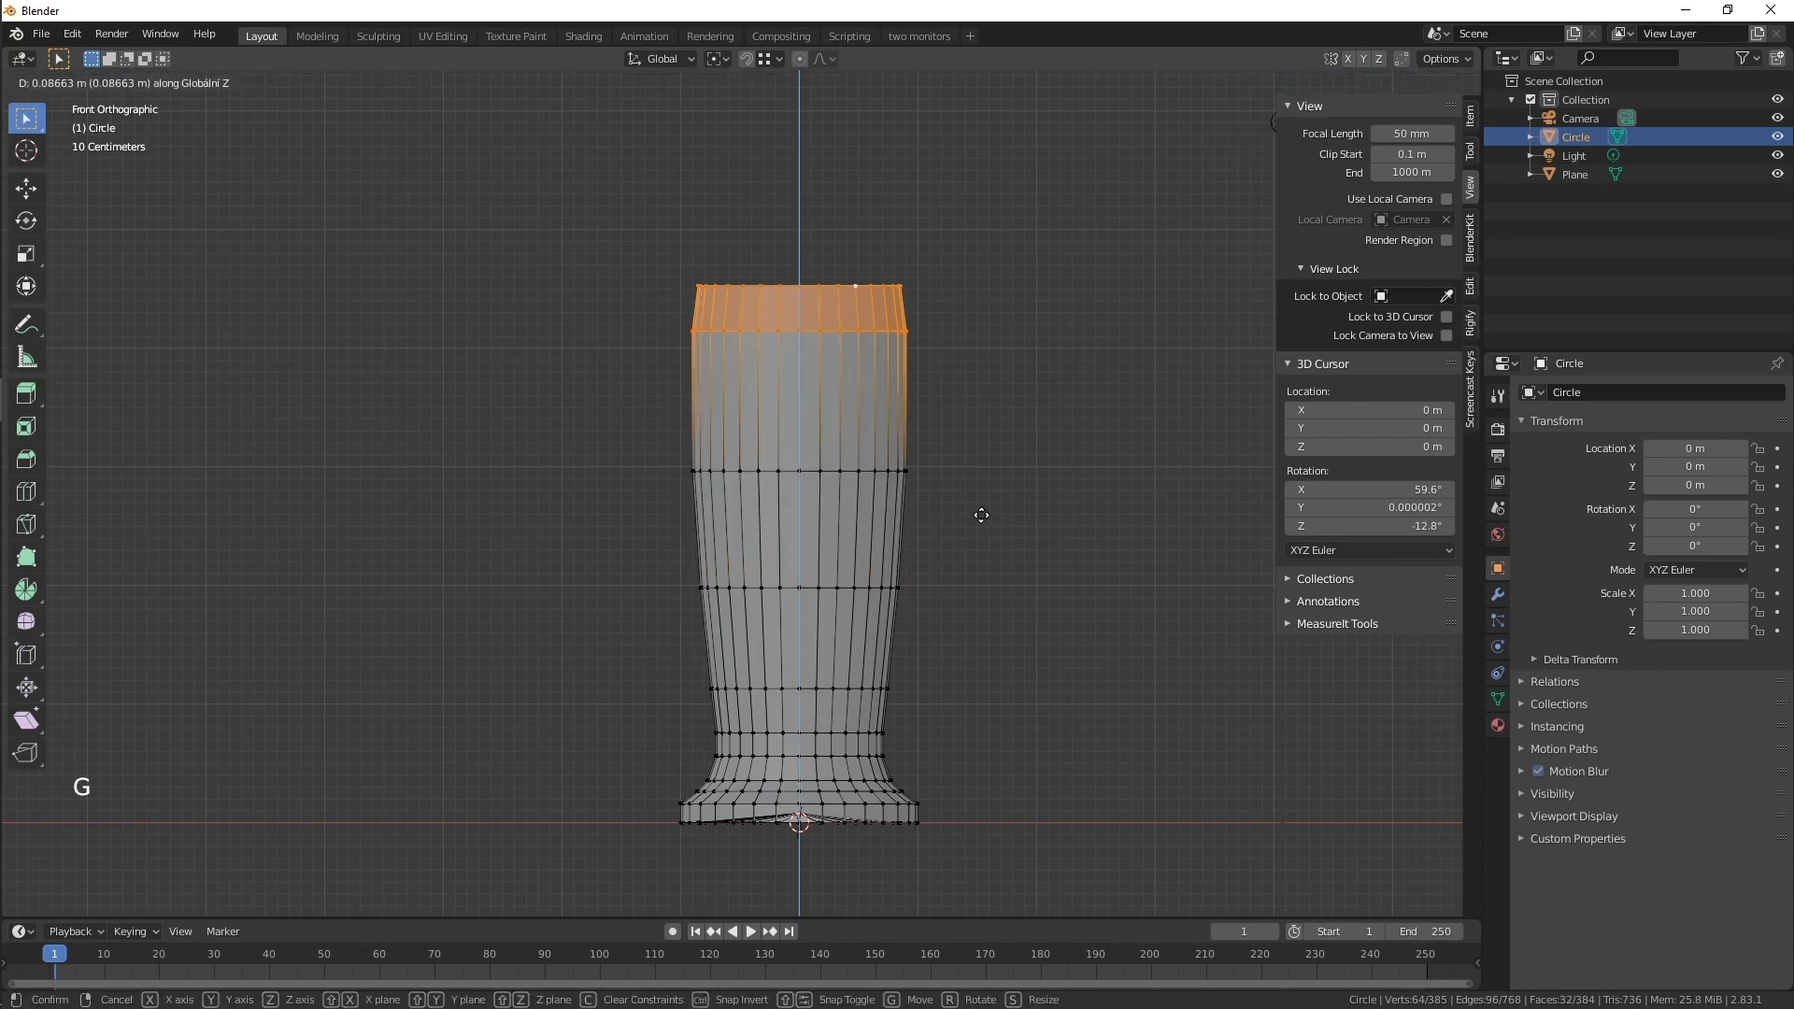
click(901, 381)
- Raise only the topmost ring further along Z and return to Object Mode
key(b)
middle_drag(685, 302, 922, 488)
key(g)
key(z)
click(1060, 406)
key(Tab)
scroll(1012, 426, down, 3)
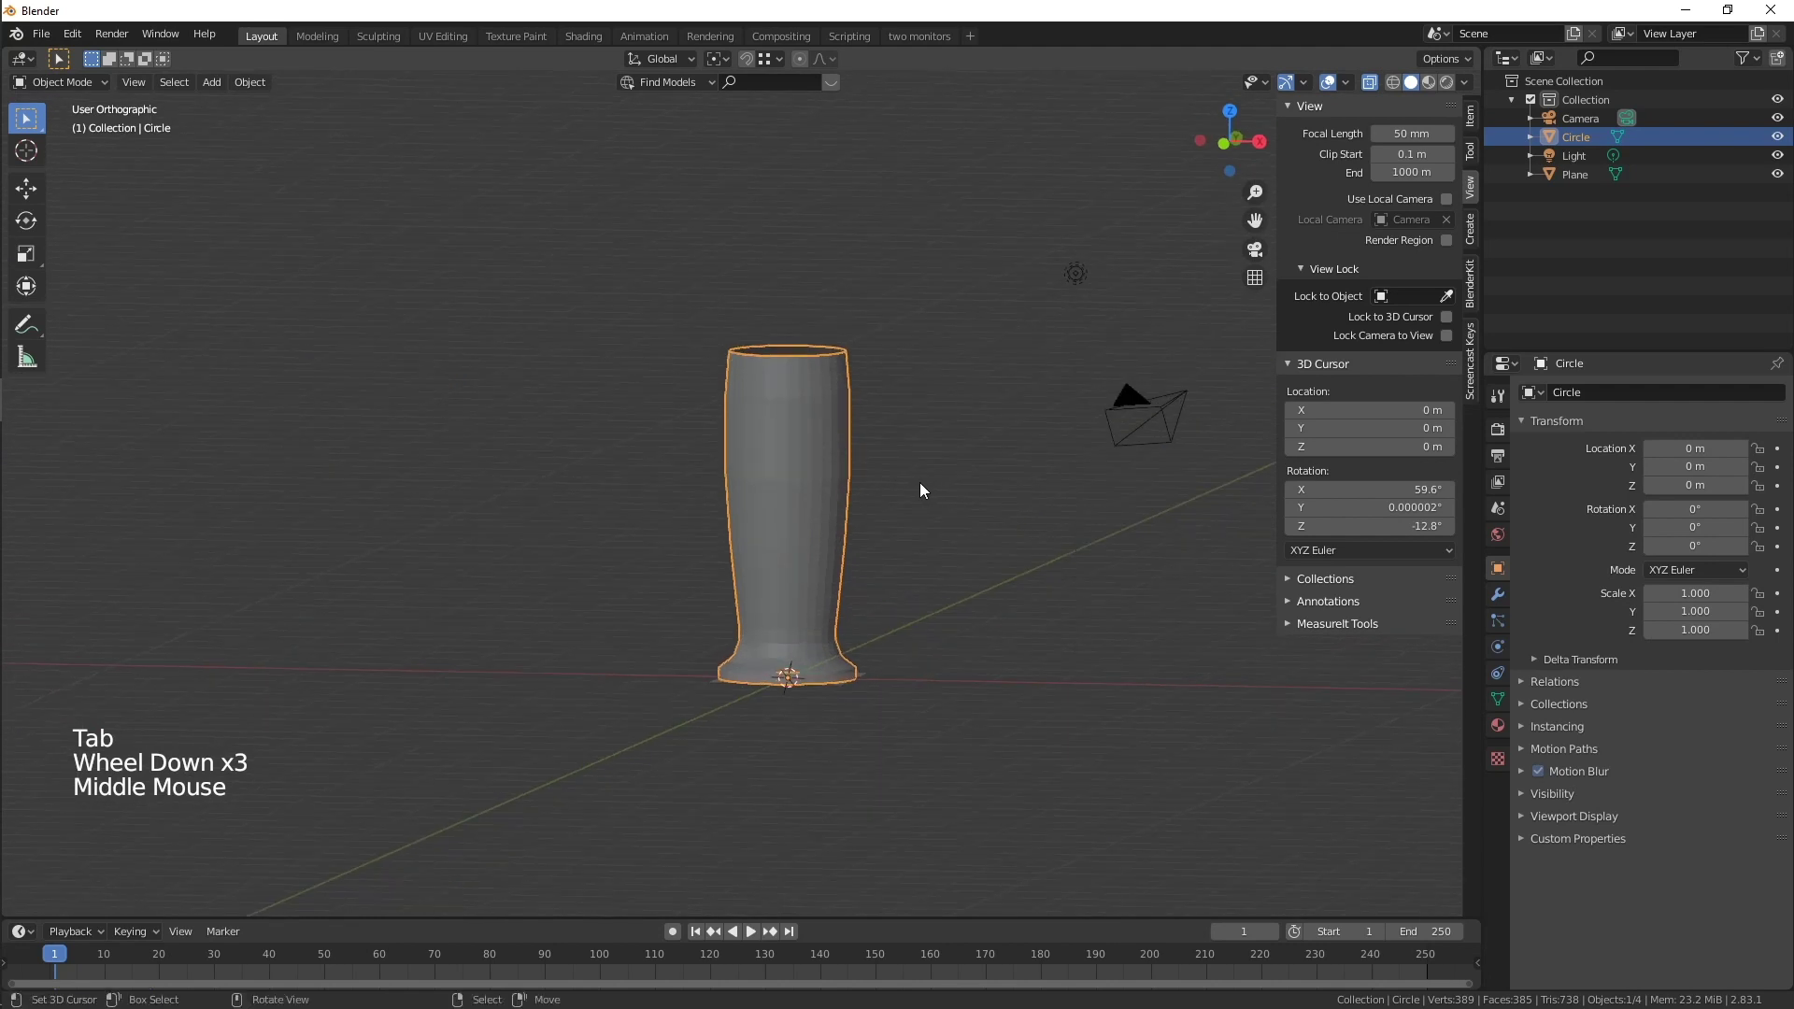
- Extrude the glass's top ring in Edit Mode and scale it slightly outward to start the rim
key(KP_1)
scroll(601, 428, up, 3)
scroll(800, 441, up, 5)
shift+middle_drag(601, 428, 839, 461)
key(Tab)
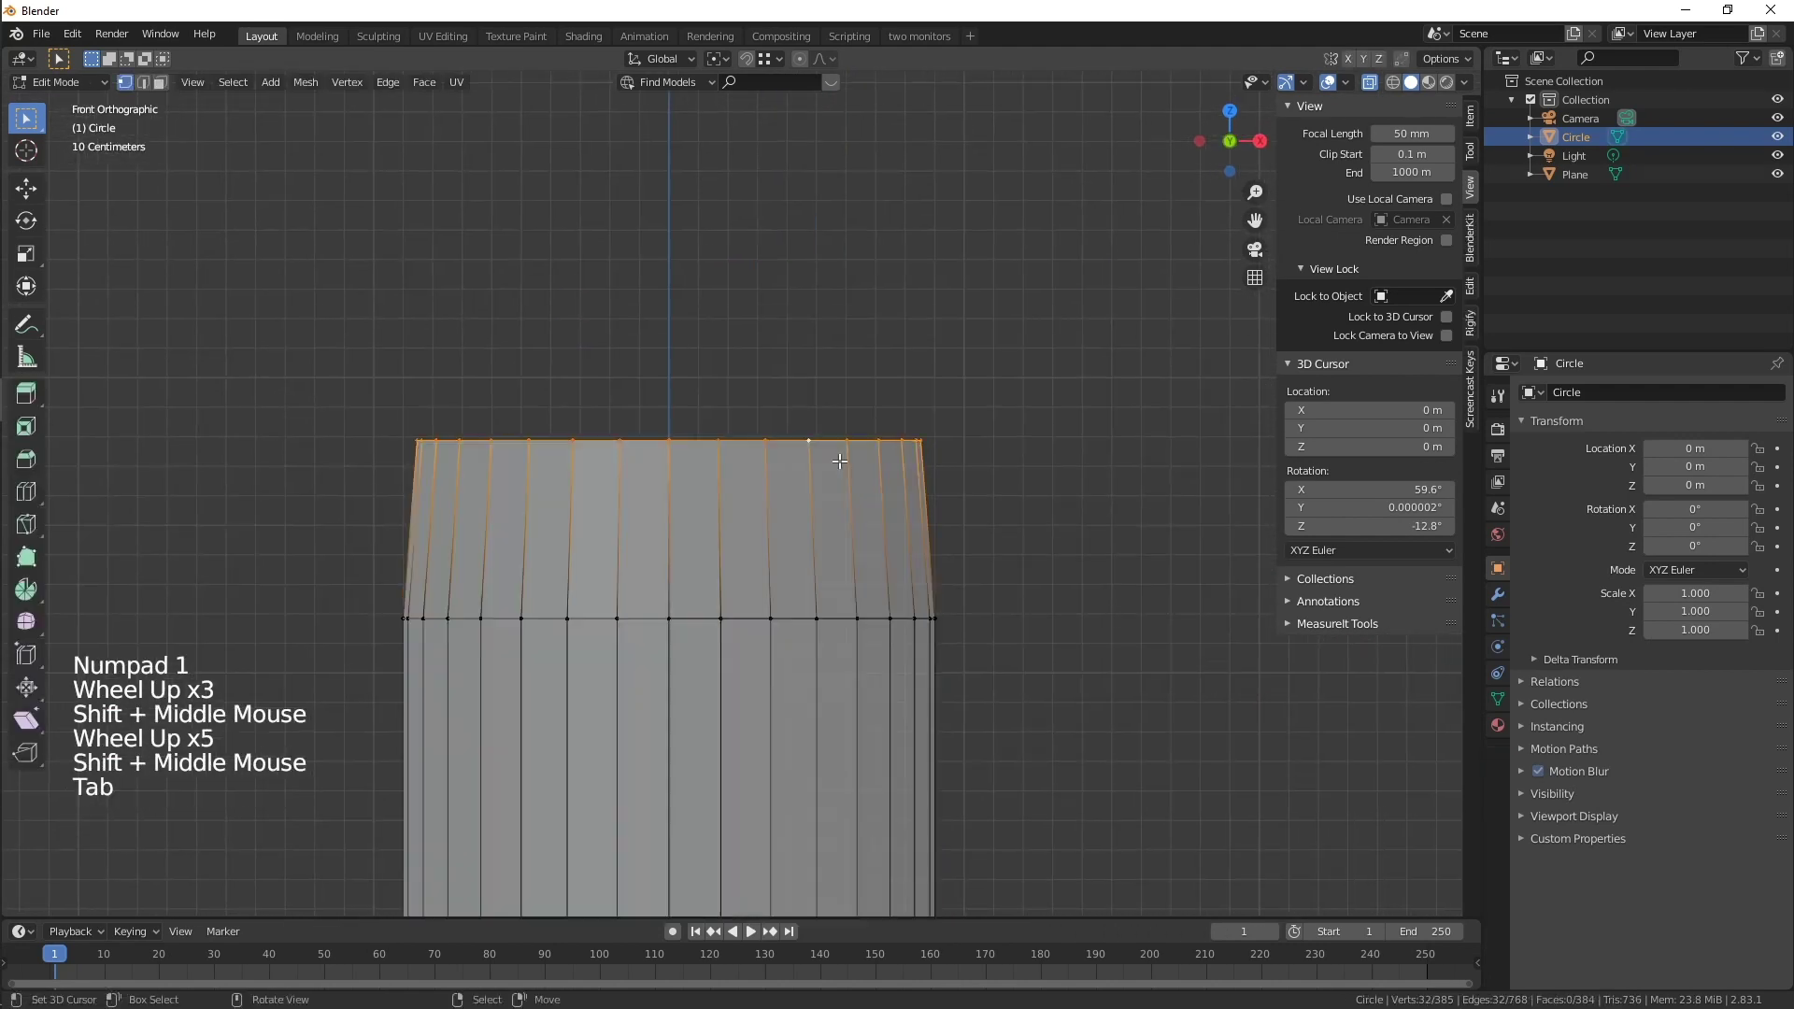
key(e)
click(977, 488)
key(s)
click(991, 489)
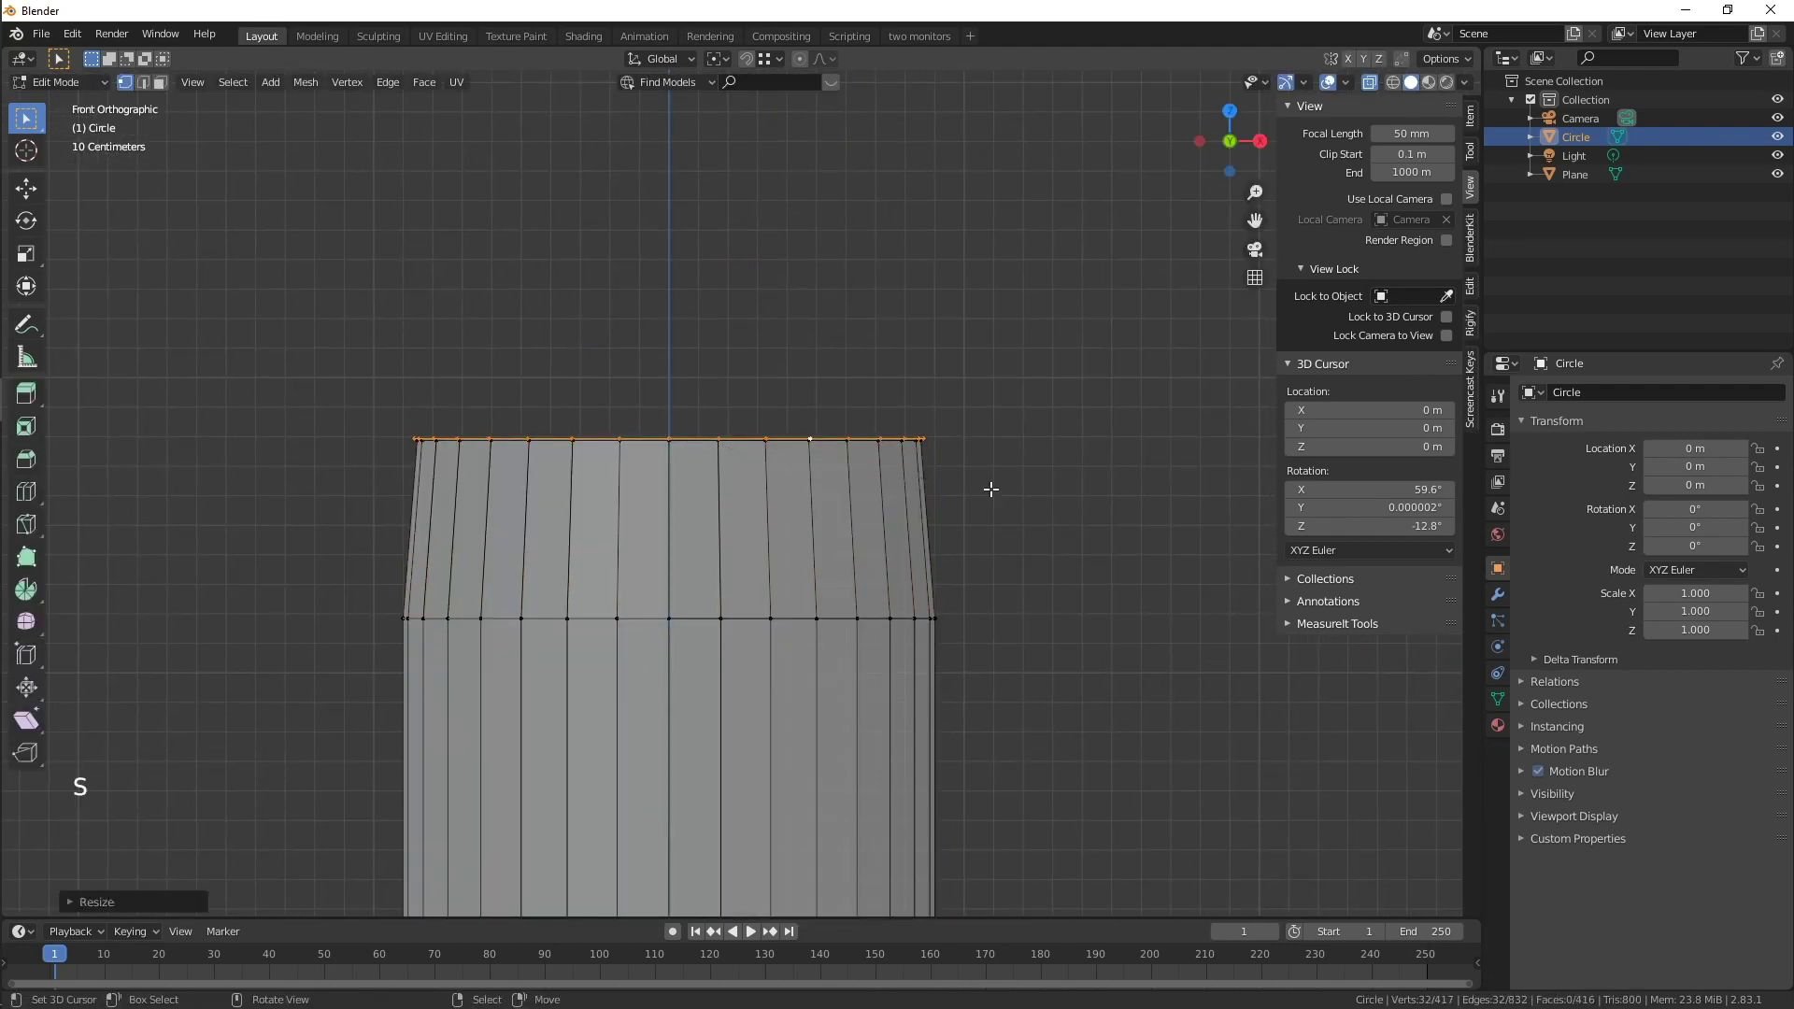
- Extrude the rim slightly upward with a scale of about 0.99, and extrude it inward to form the wall thickness
key(e)
click(990, 478)
key(s)
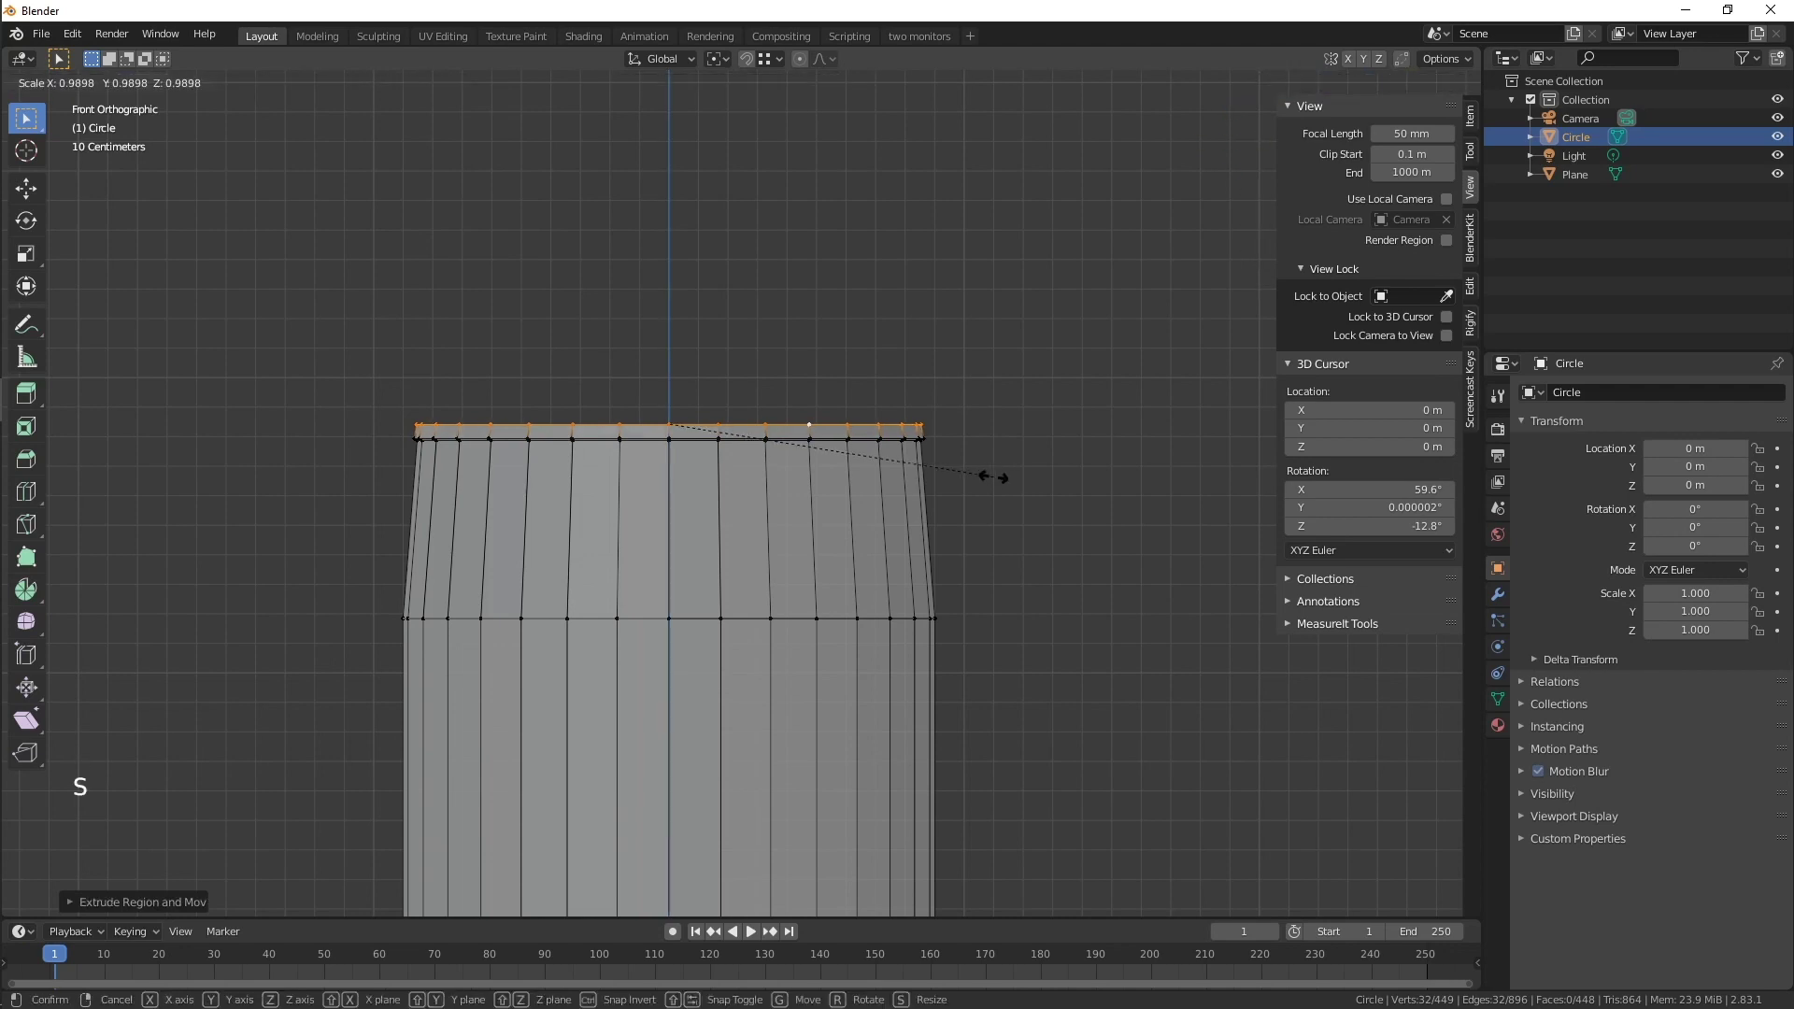
click(993, 477)
middle_drag(993, 475, 992, 476)
key(e)
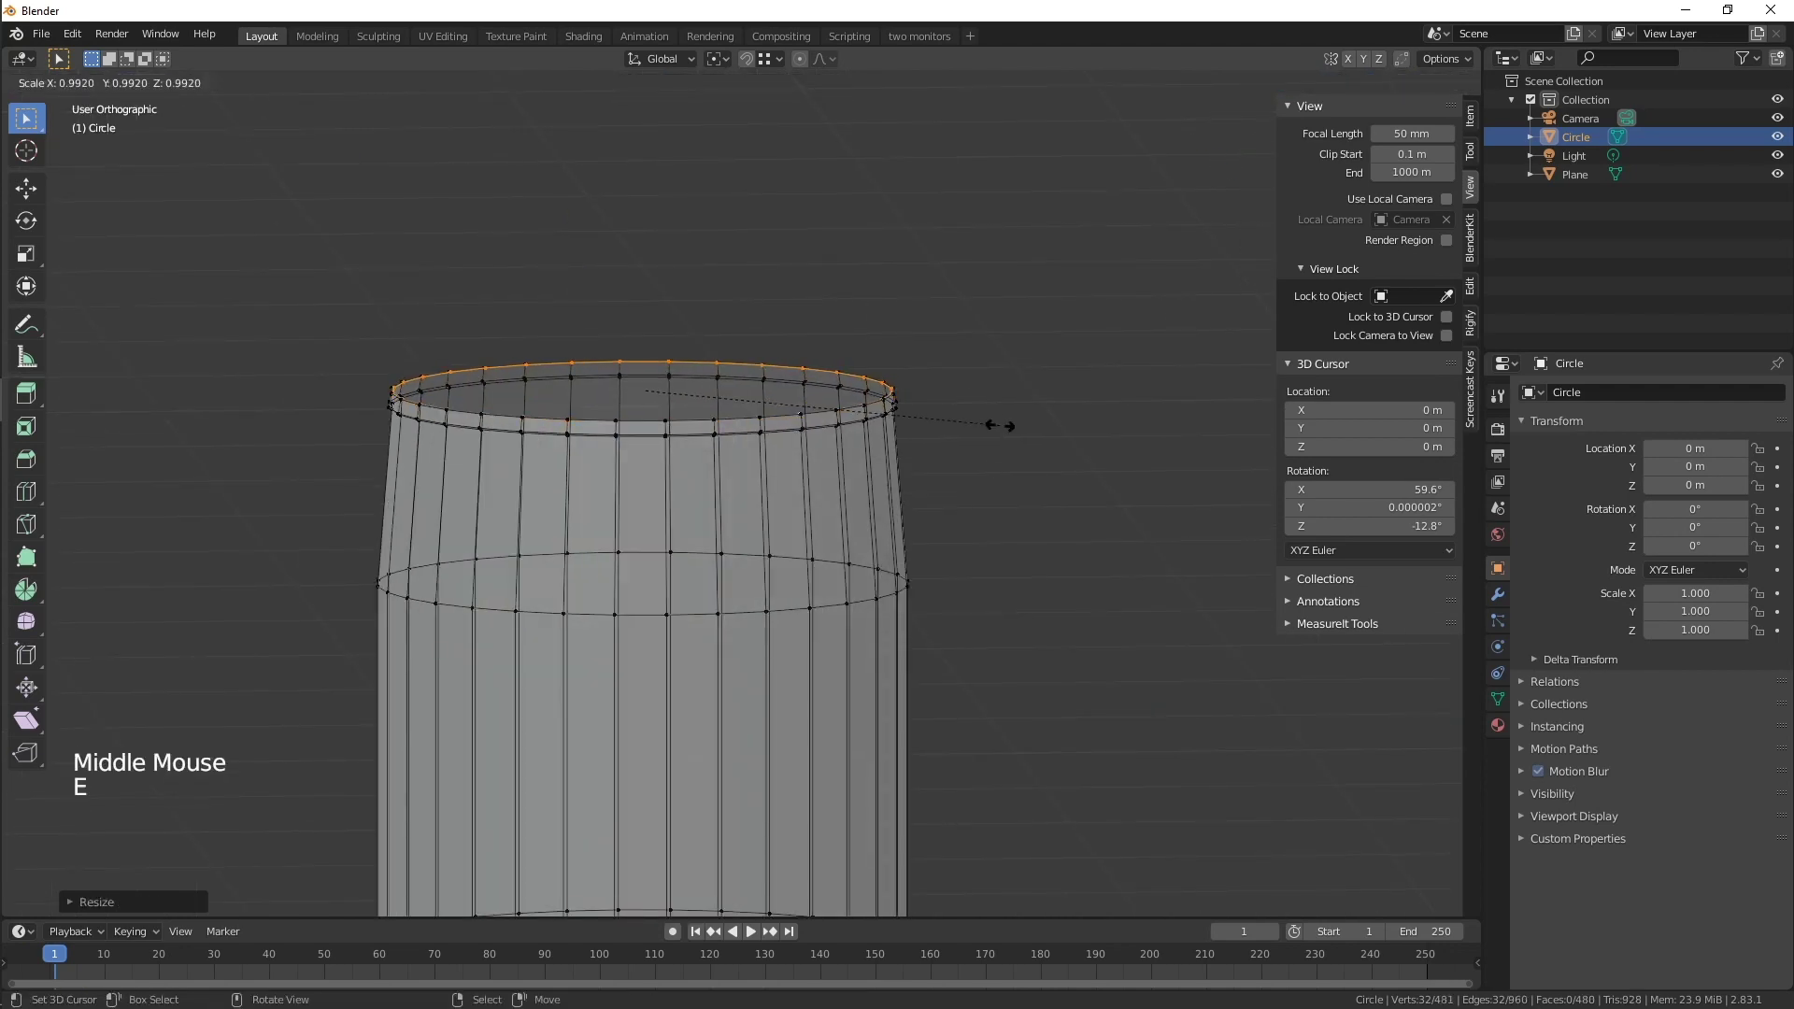
click(984, 426)
- Extrude the inner rim ring slightly downward into the glass and scale it to fit the wall
key(KP_1)
key(e)
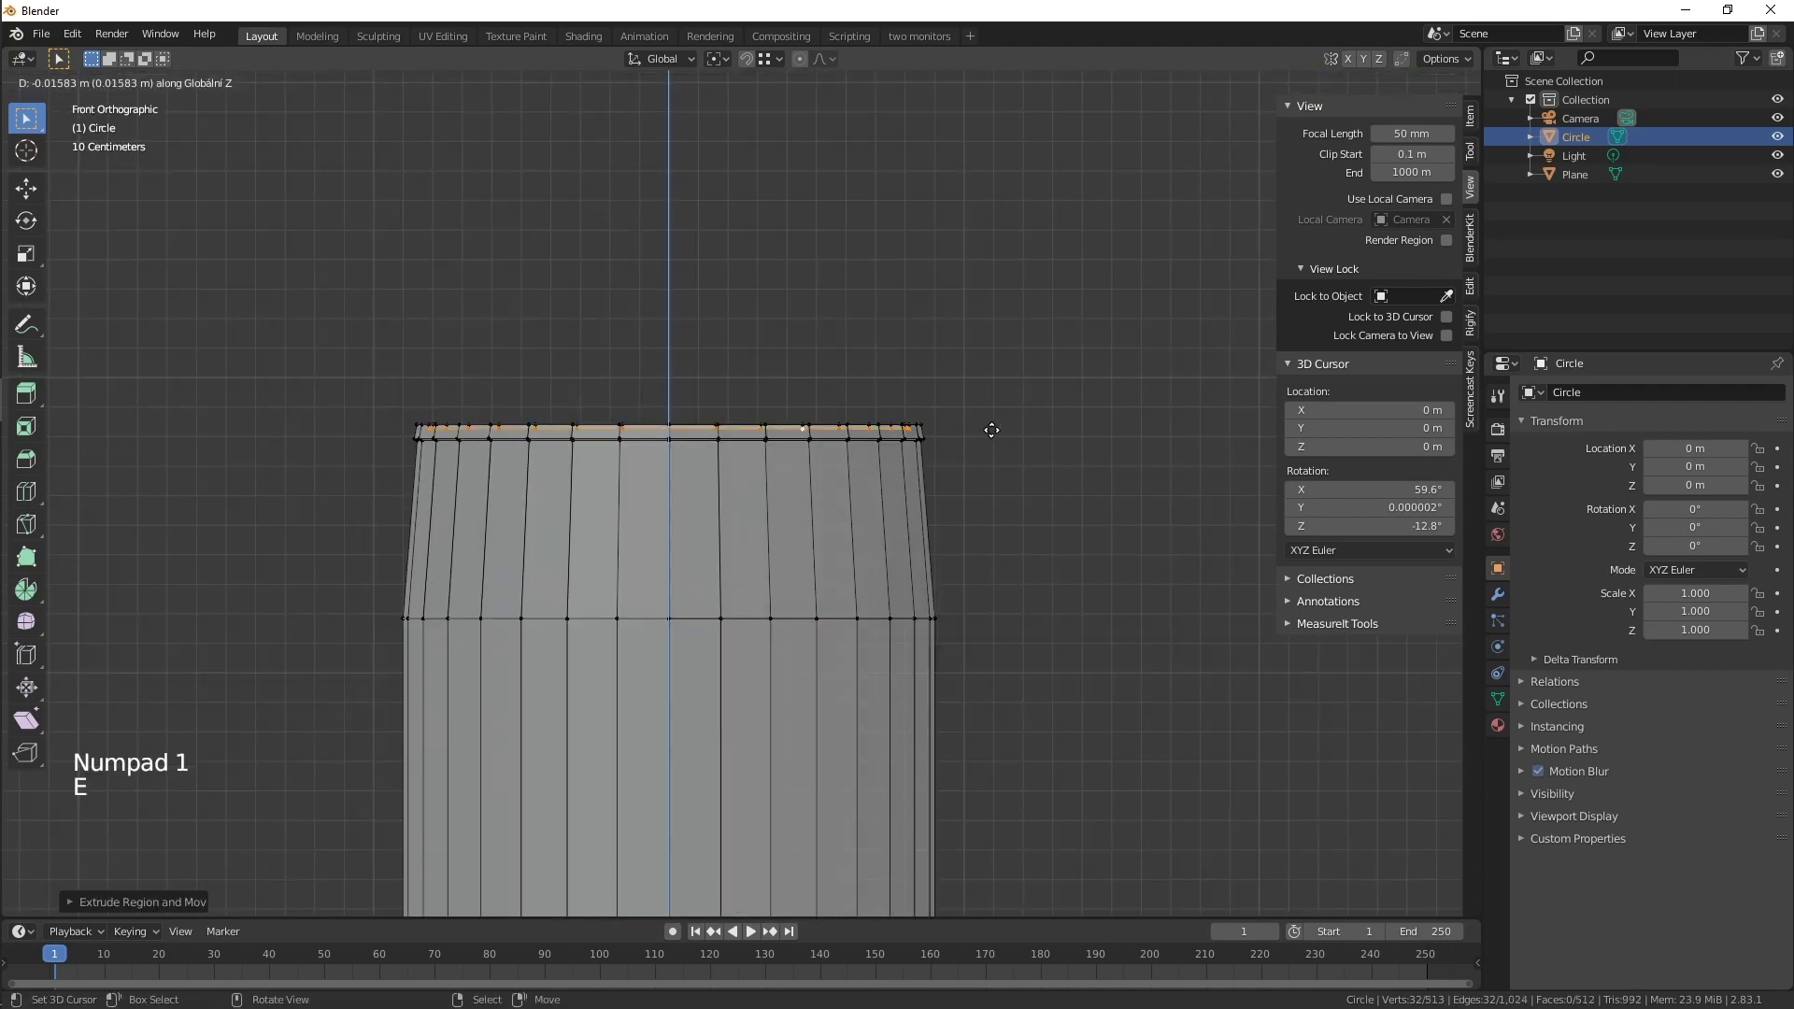
click(999, 435)
scroll(1075, 405, up, 4)
scroll(1045, 516, up, 2)
shift+middle_drag(1075, 405, 973, 501)
key(s)
click(1056, 521)
- Extrude the inner ring down to the next outer edge ring and scale it by about 1.05
scroll(1056, 520, down, 6)
key(e)
click(985, 681)
key(s)
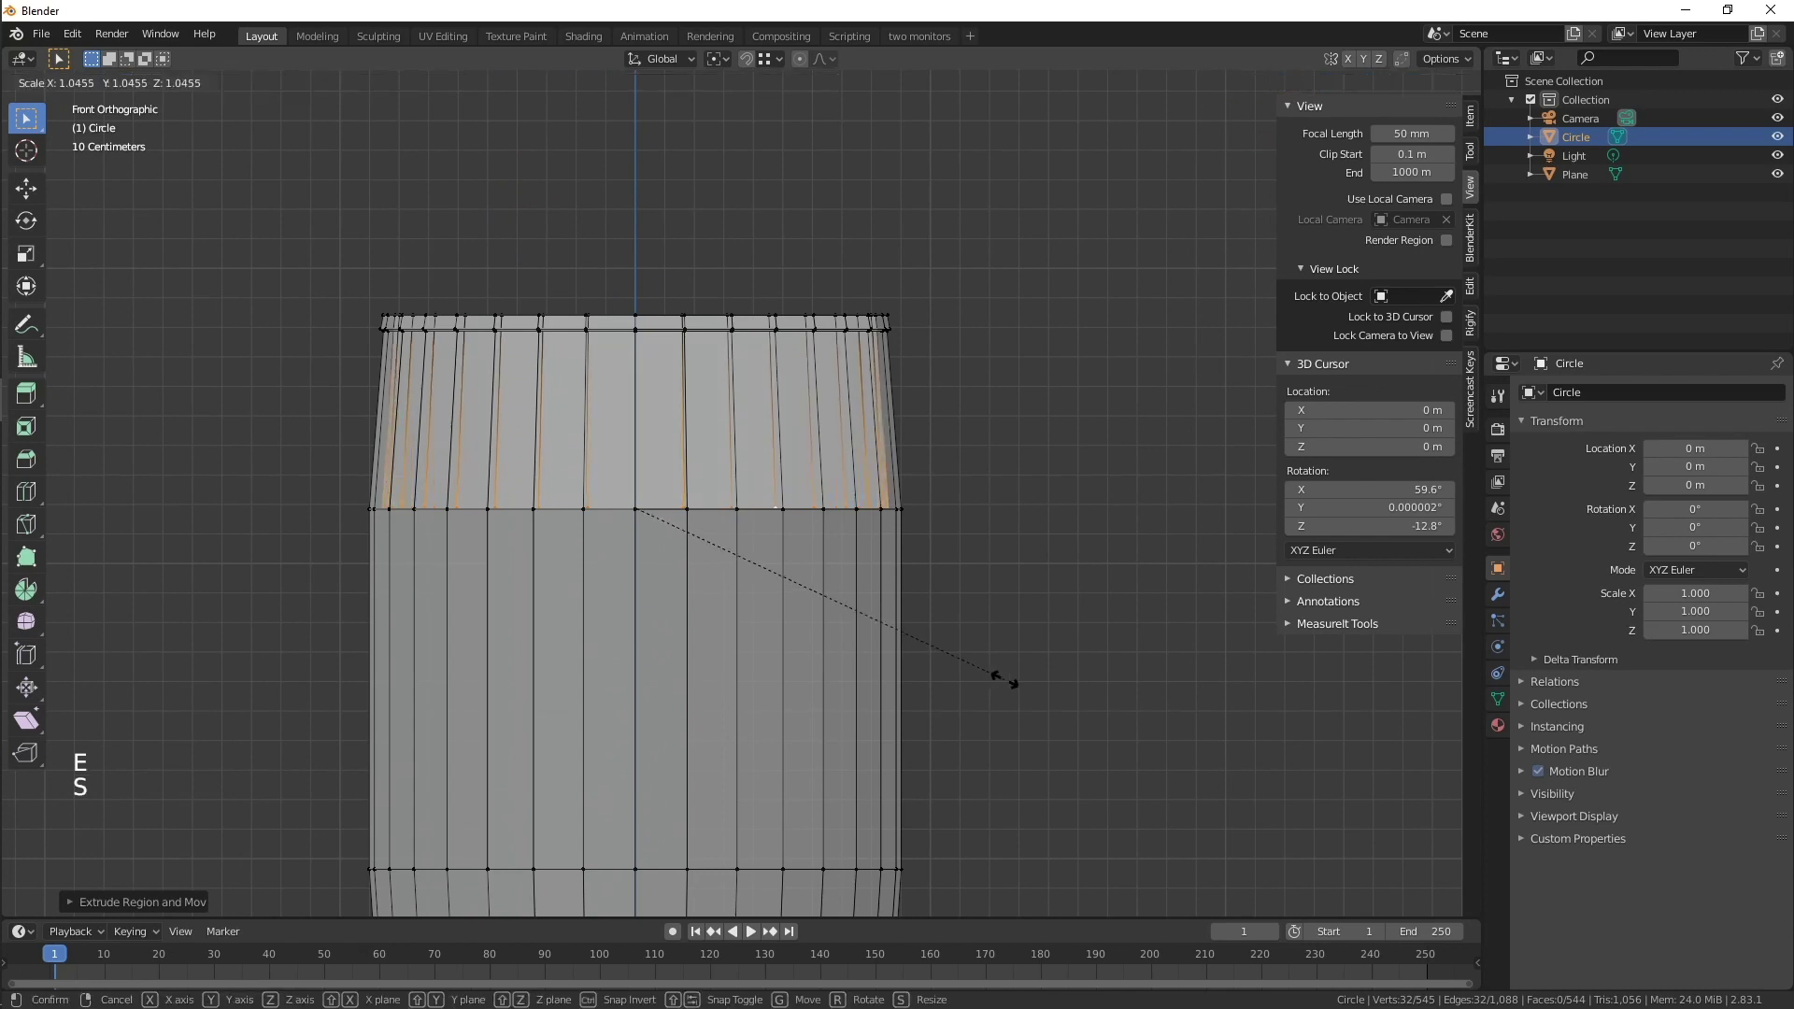
click(1009, 684)
- Extrude the inner wall down to the next two outer rings, narrowing the lower one to keep the wall thickness
scroll(1009, 675, down, 3)
shift+middle_drag(1009, 673, 973, 541)
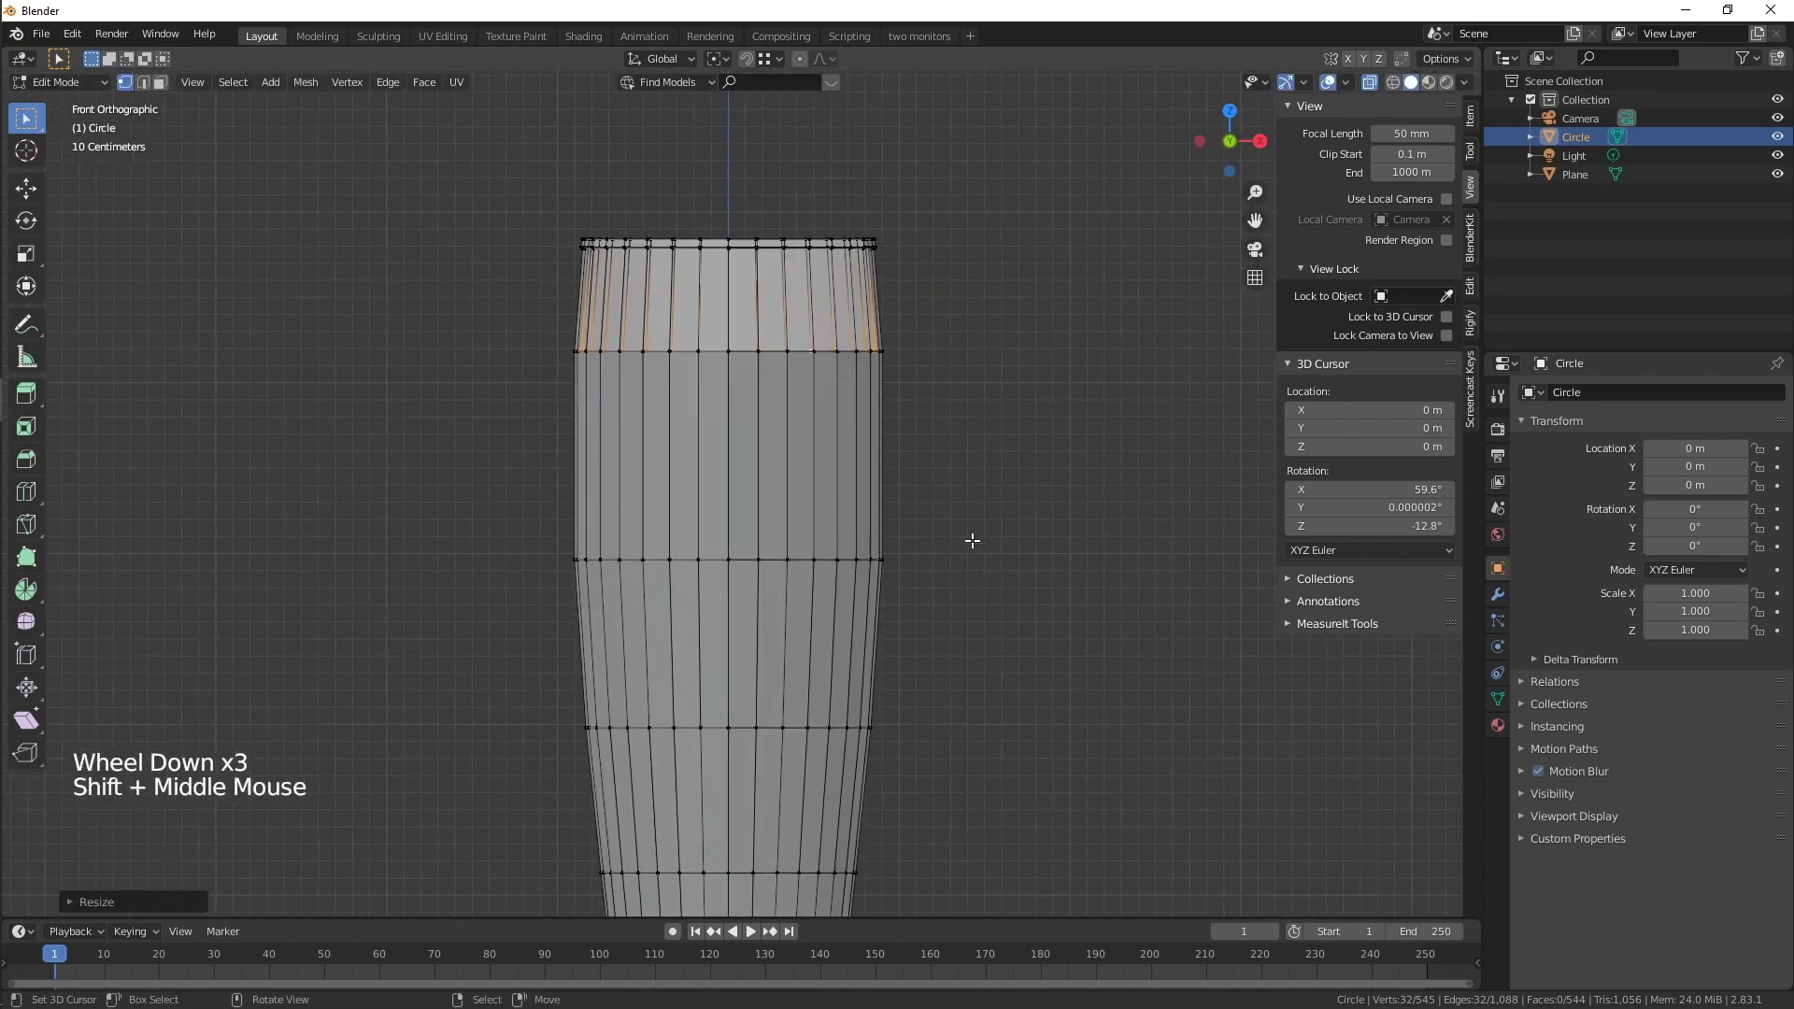
key(e)
click(978, 747)
scroll(933, 748, down, 1)
shift+middle_drag(933, 748, 961, 565)
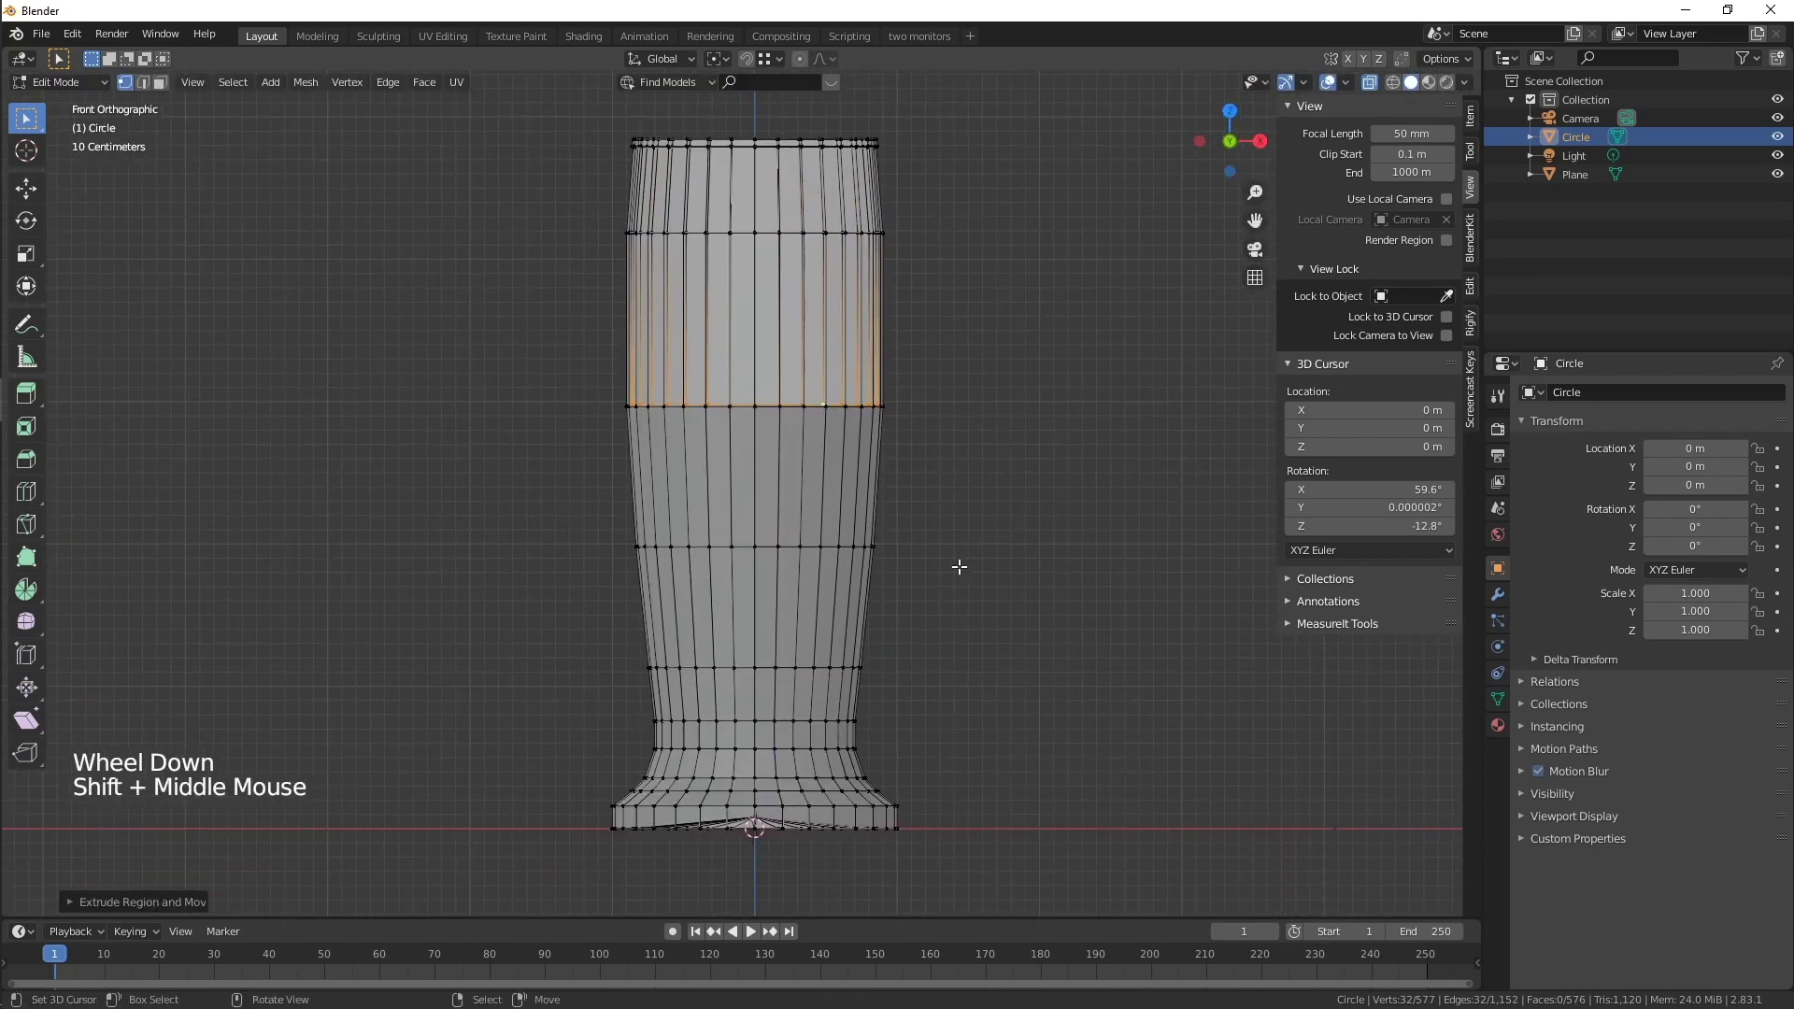
key(e)
click(927, 708)
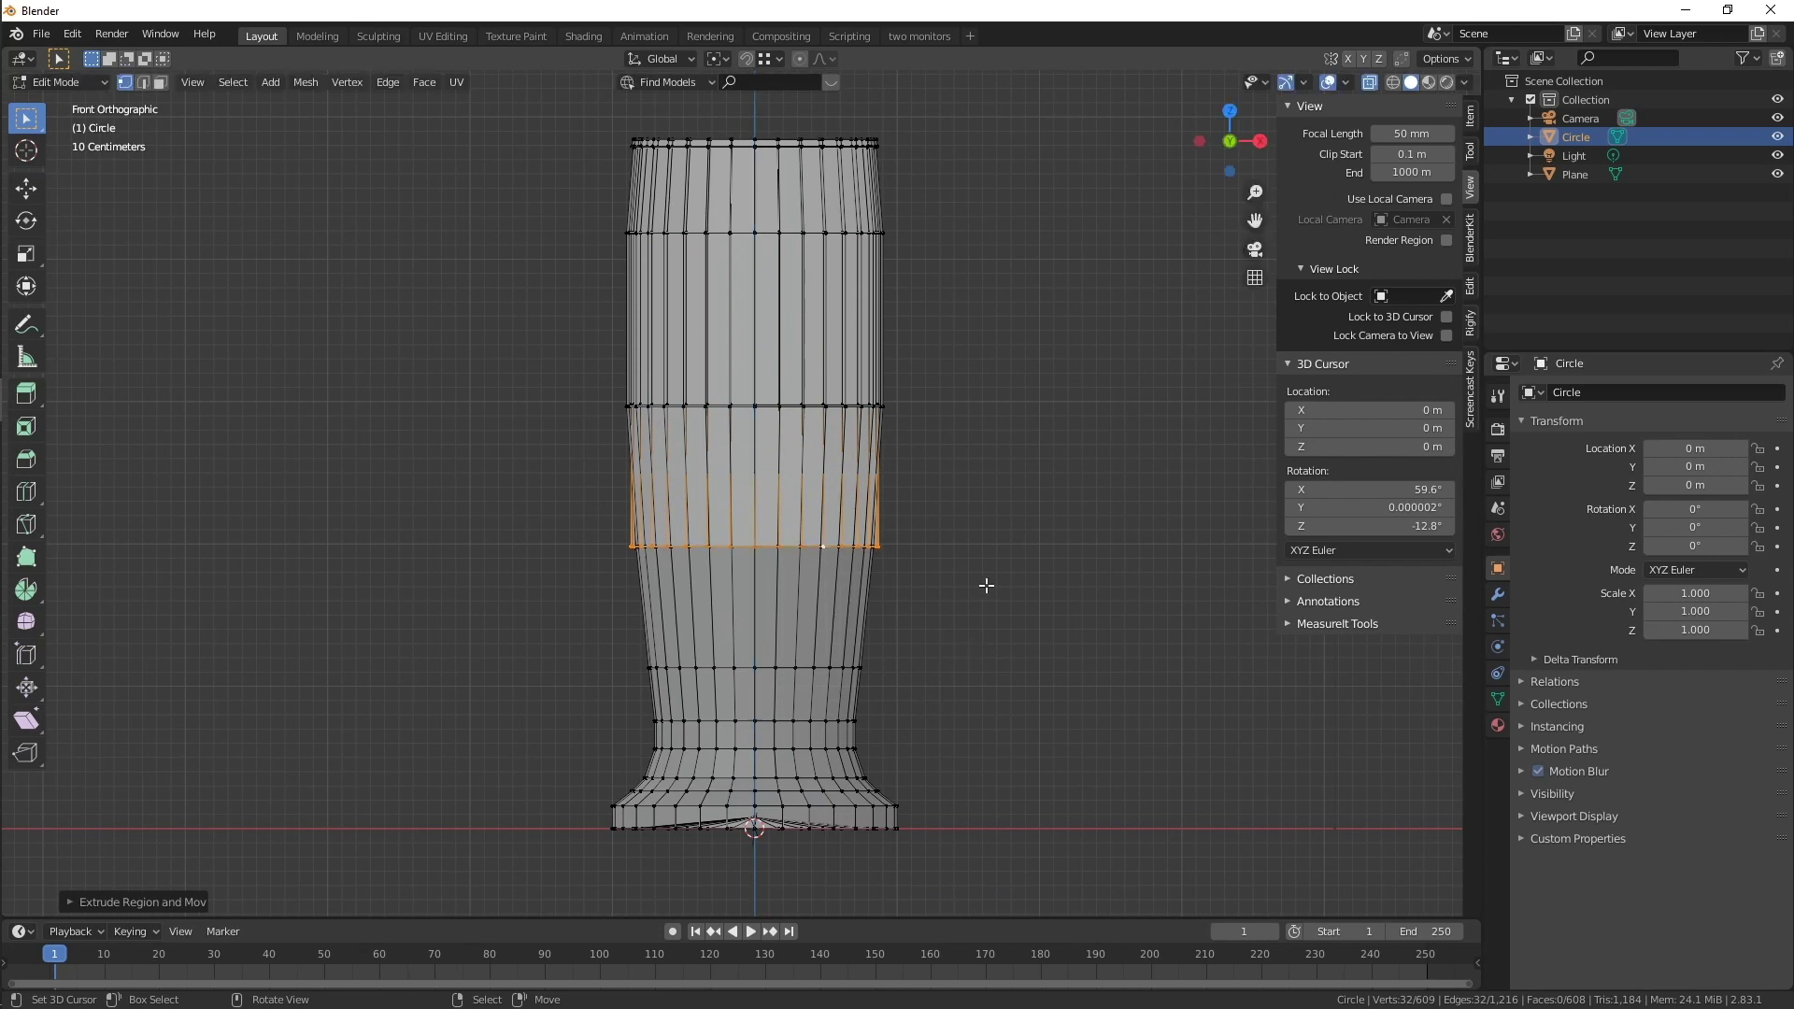
key(s)
click(953, 617)
- Extrude the inner wall down two more levels to the glass's narrow neck, scaling the rings by about 0.85 and 0.86
key(e)
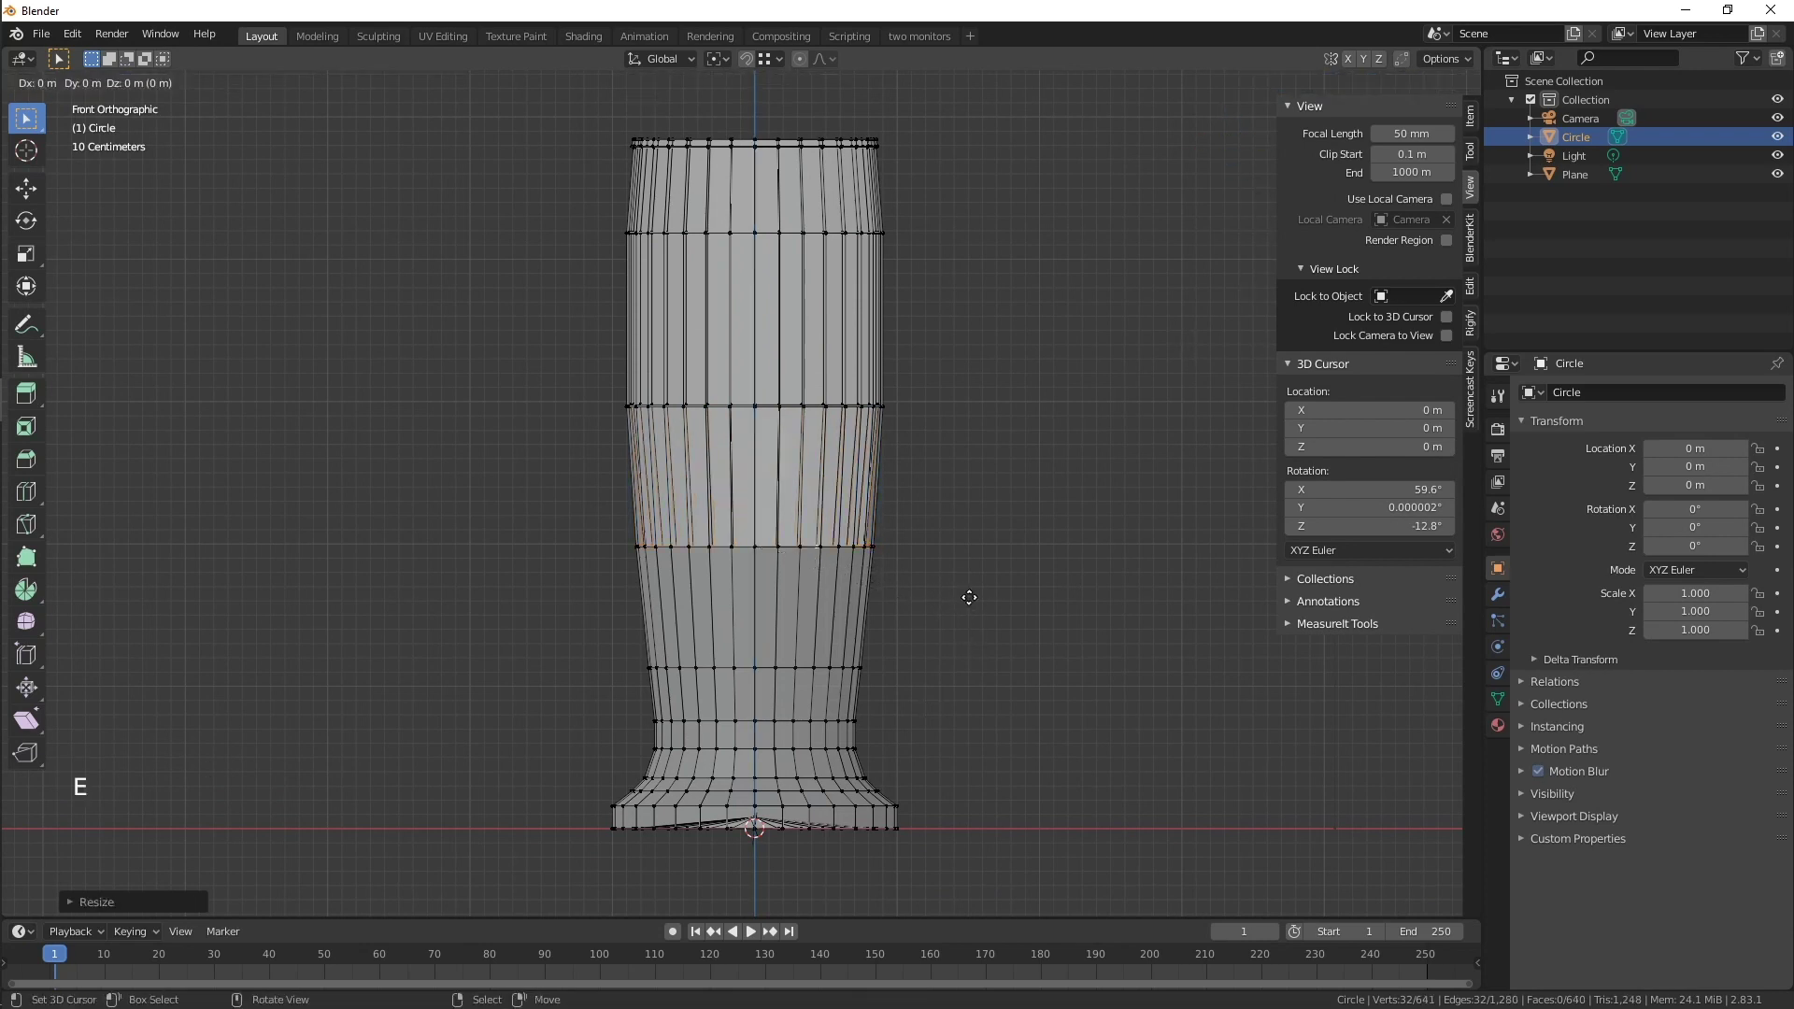
click(963, 717)
key(s)
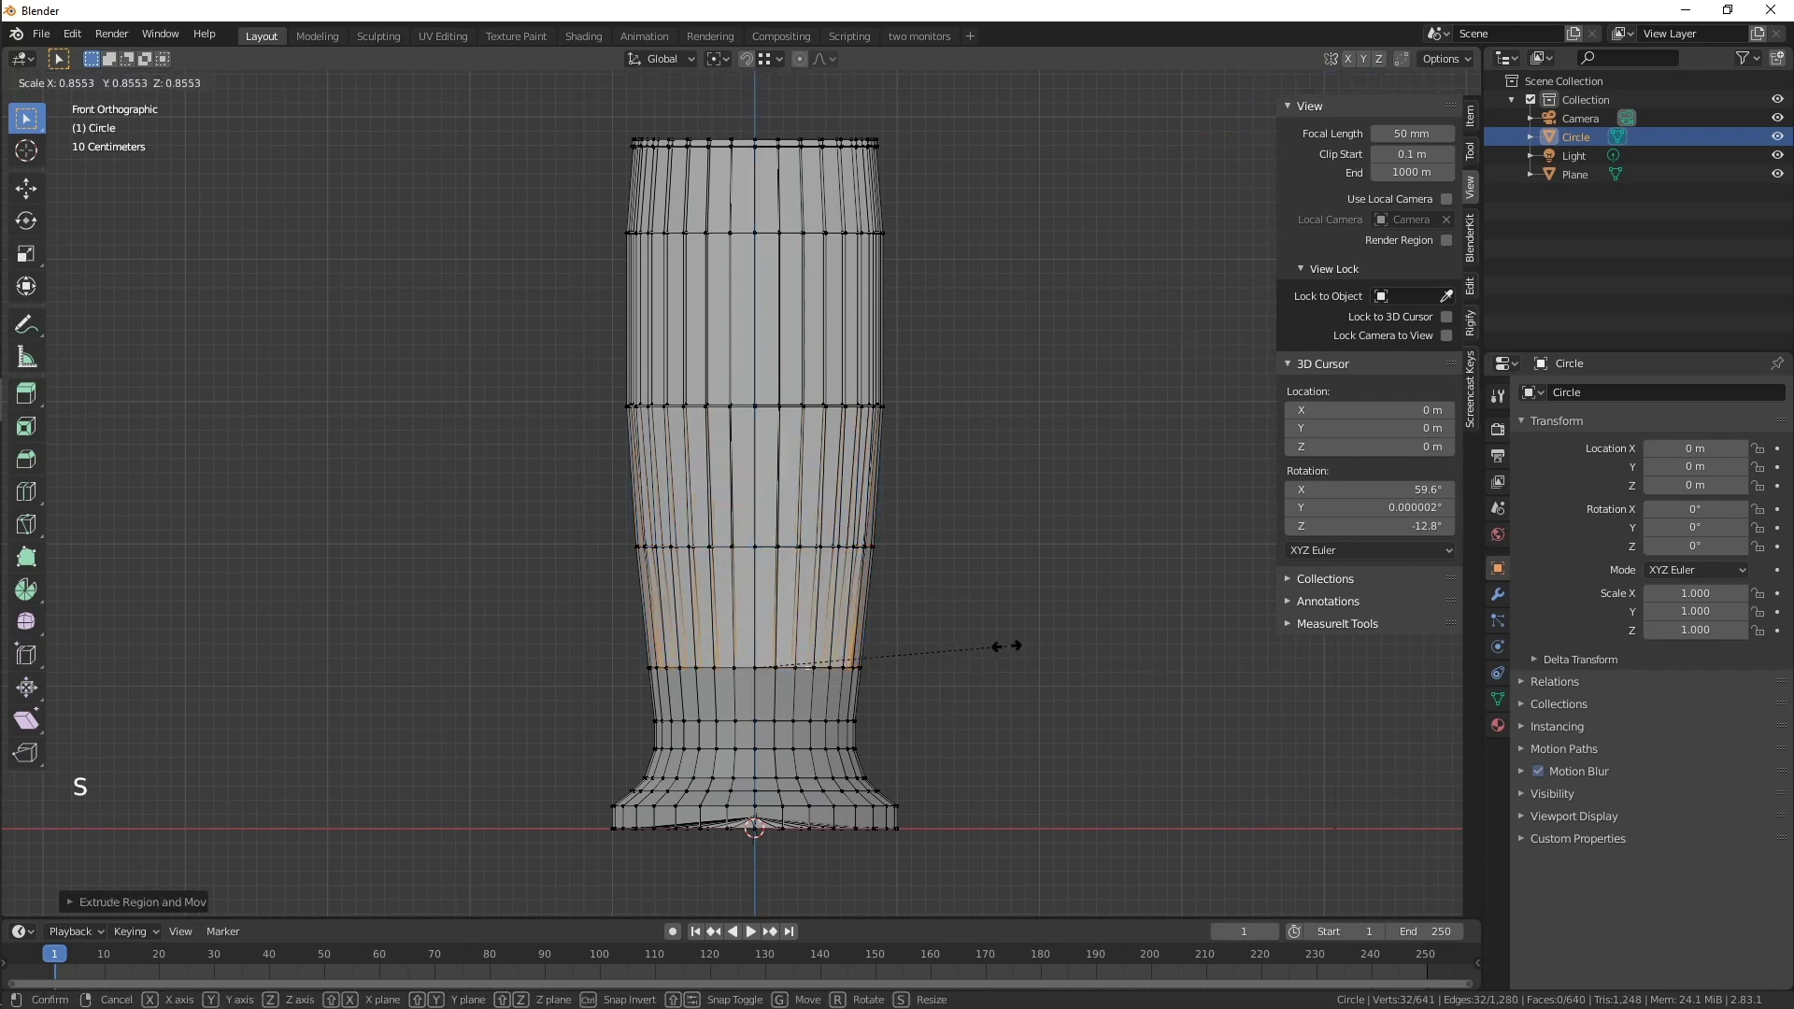
click(996, 652)
key(e)
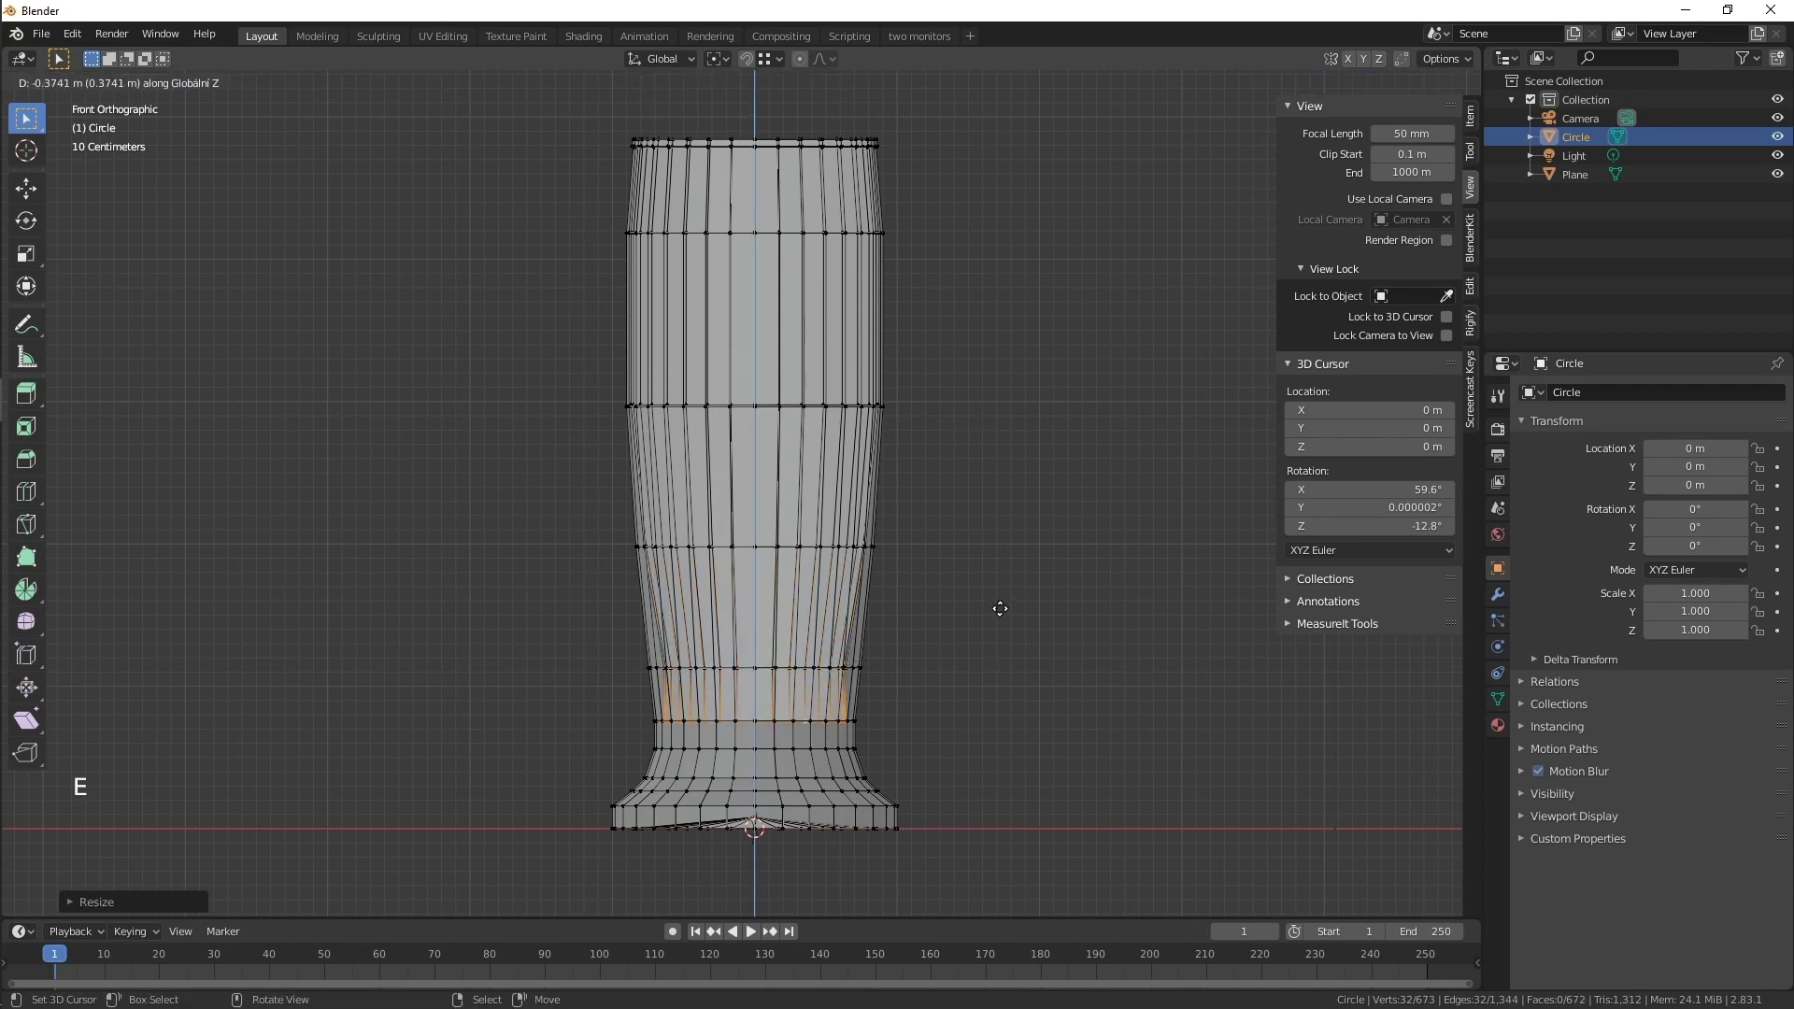
click(999, 607)
key(s)
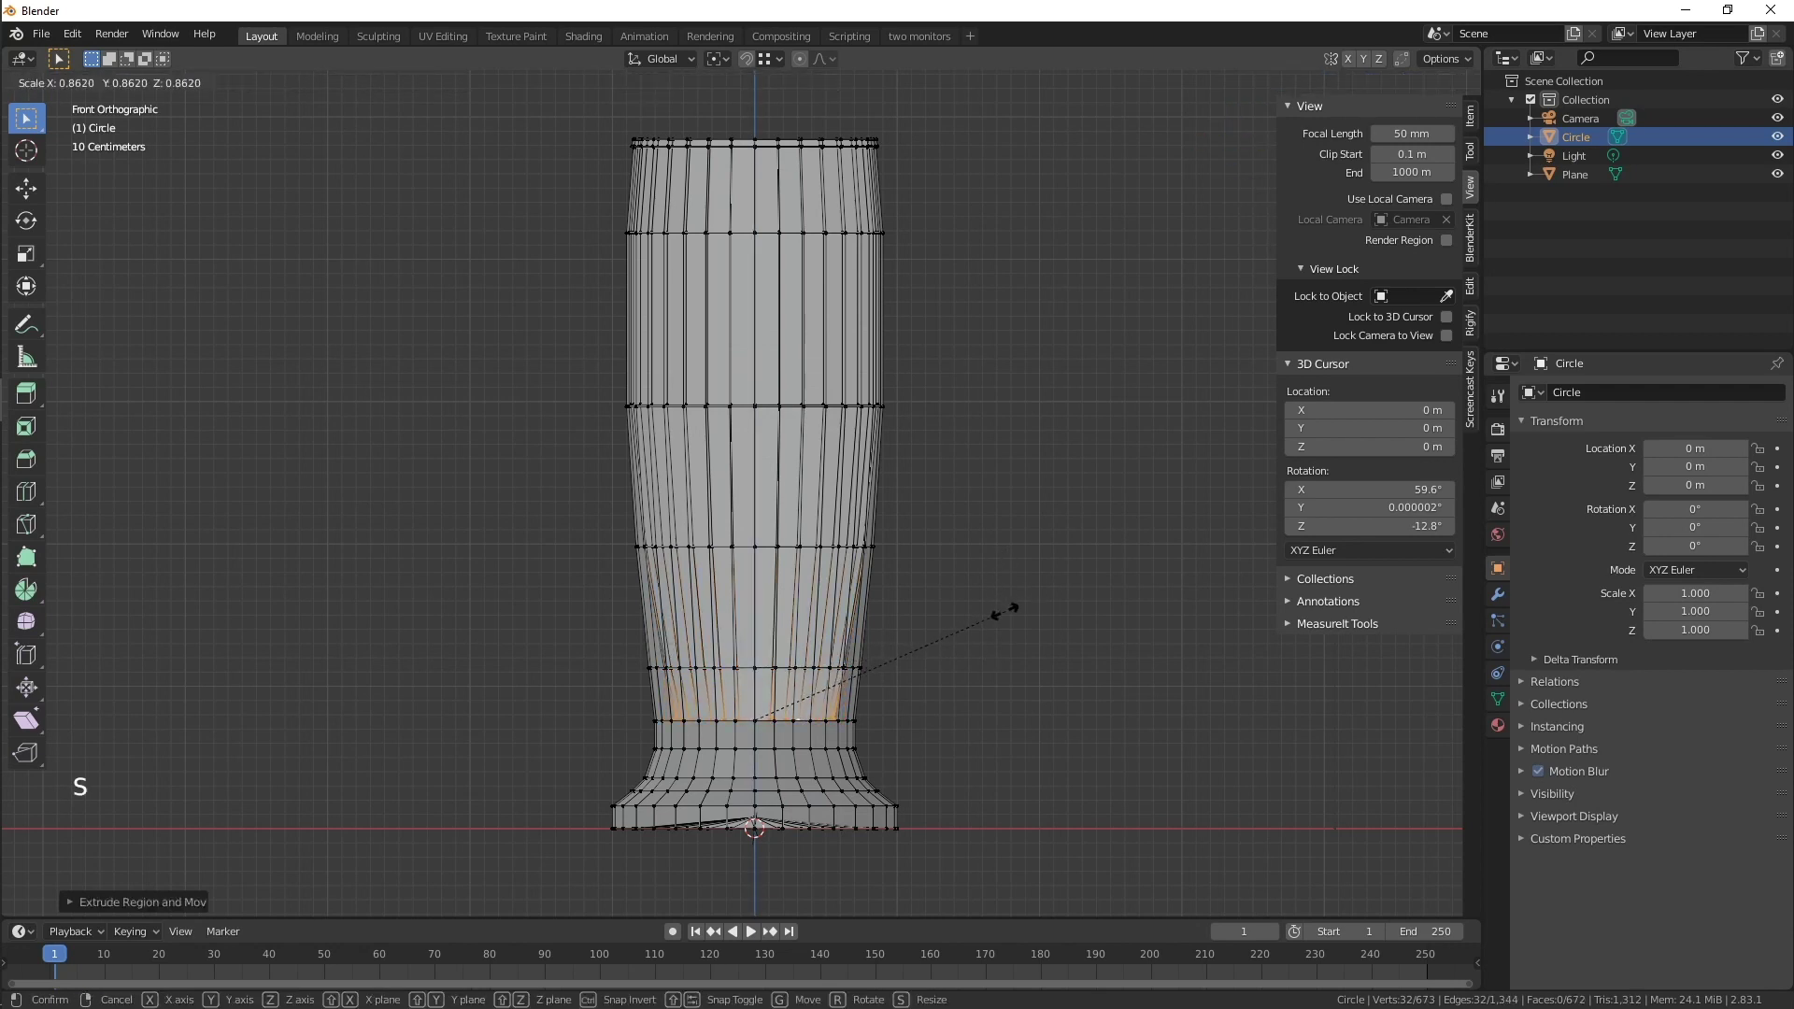
click(1004, 610)
- Extrude and shrink the lowest inner ring to form the floor, and close its centre by merging vertices by distance
key(e)
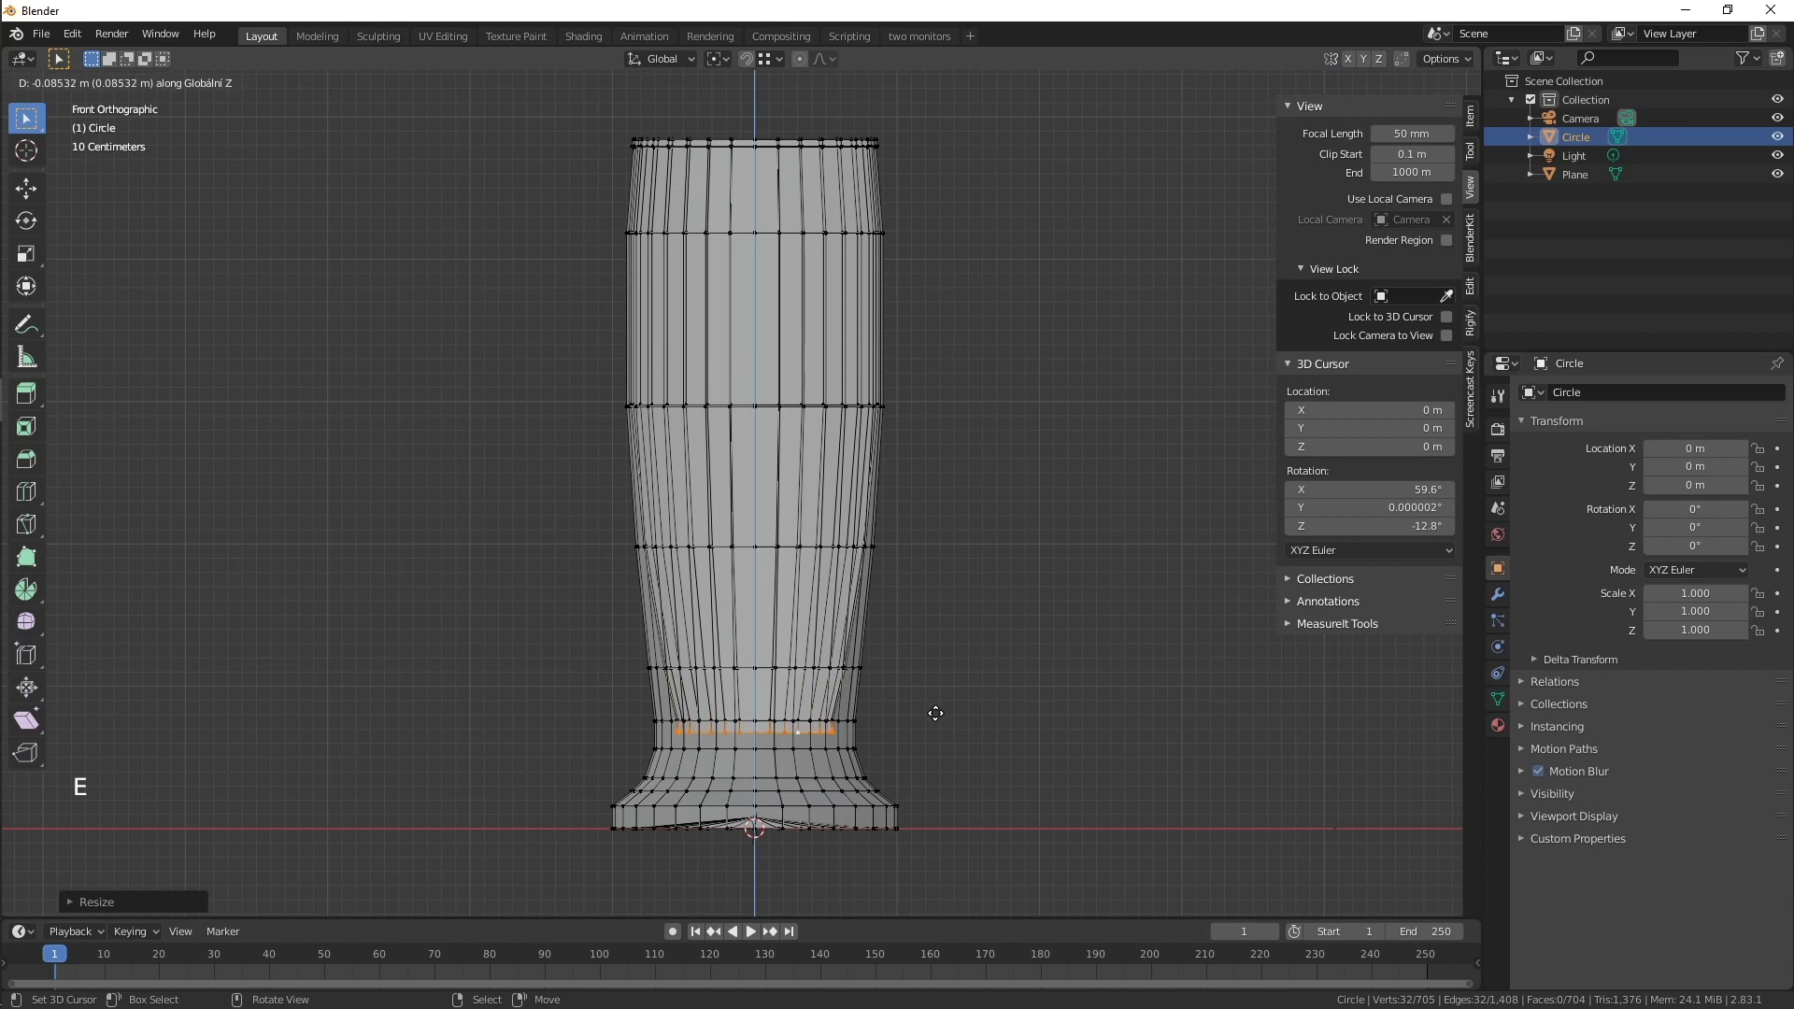
key(s)
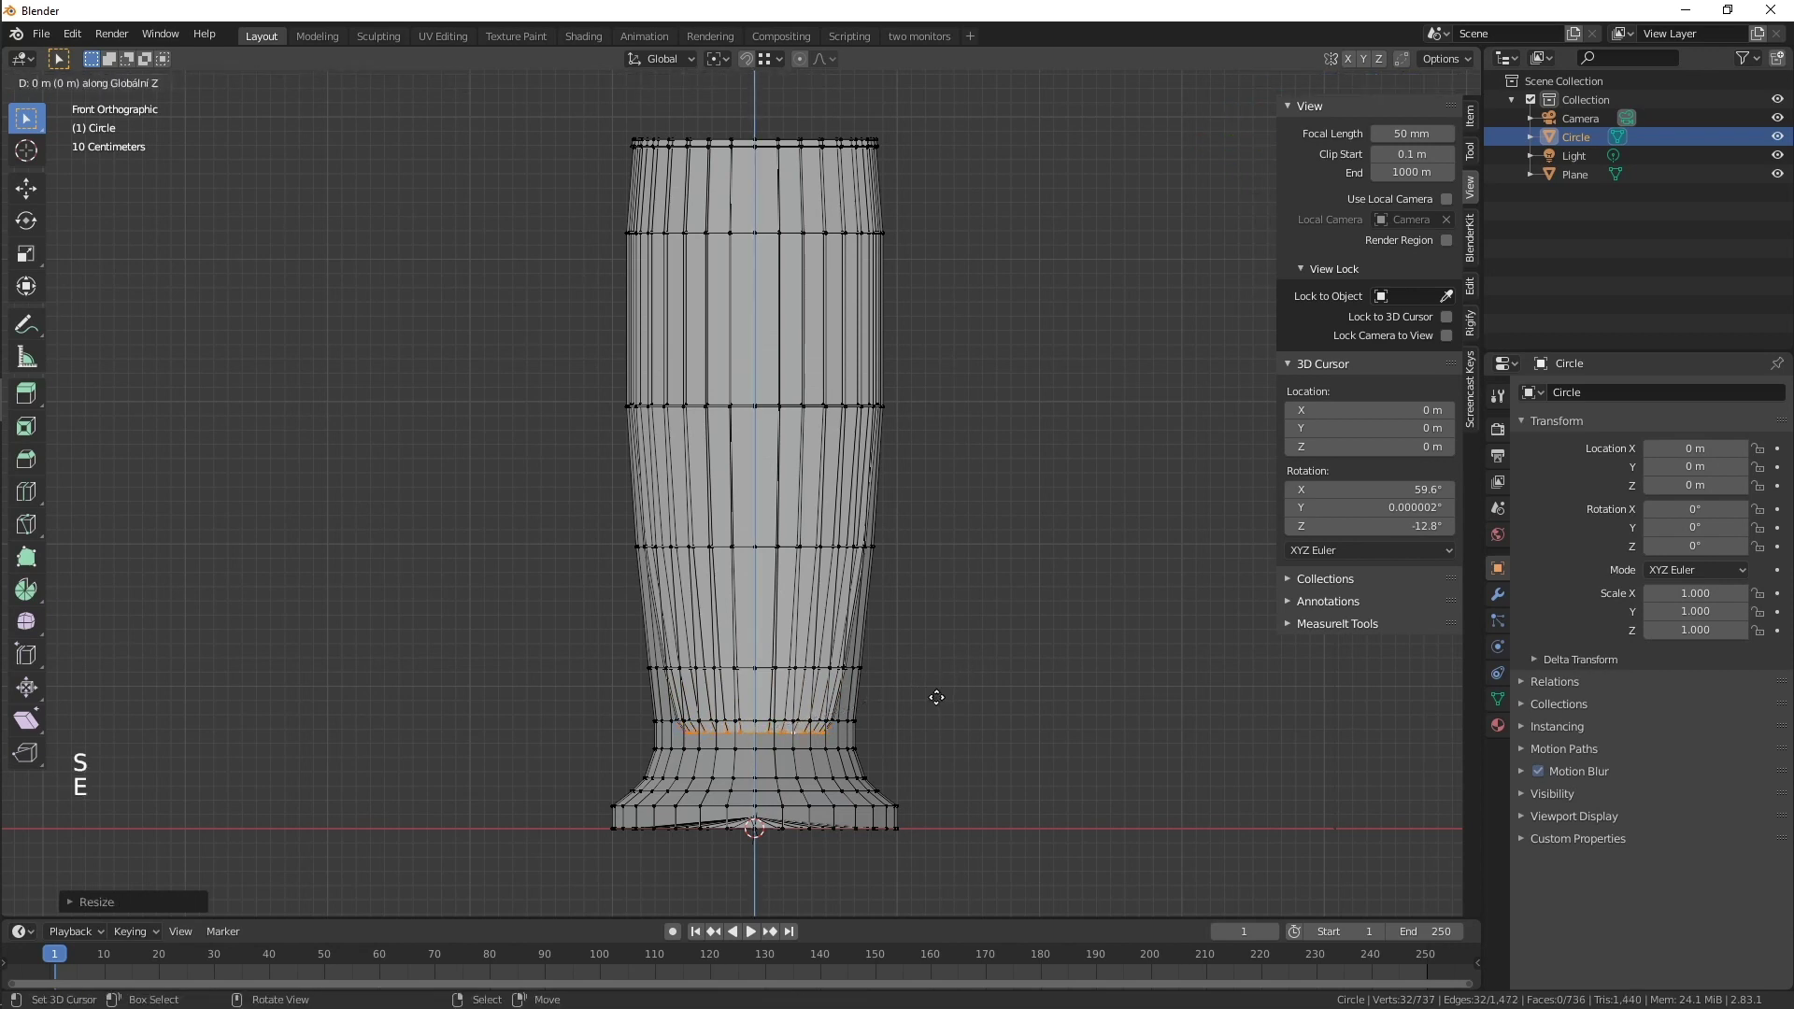
key(s)
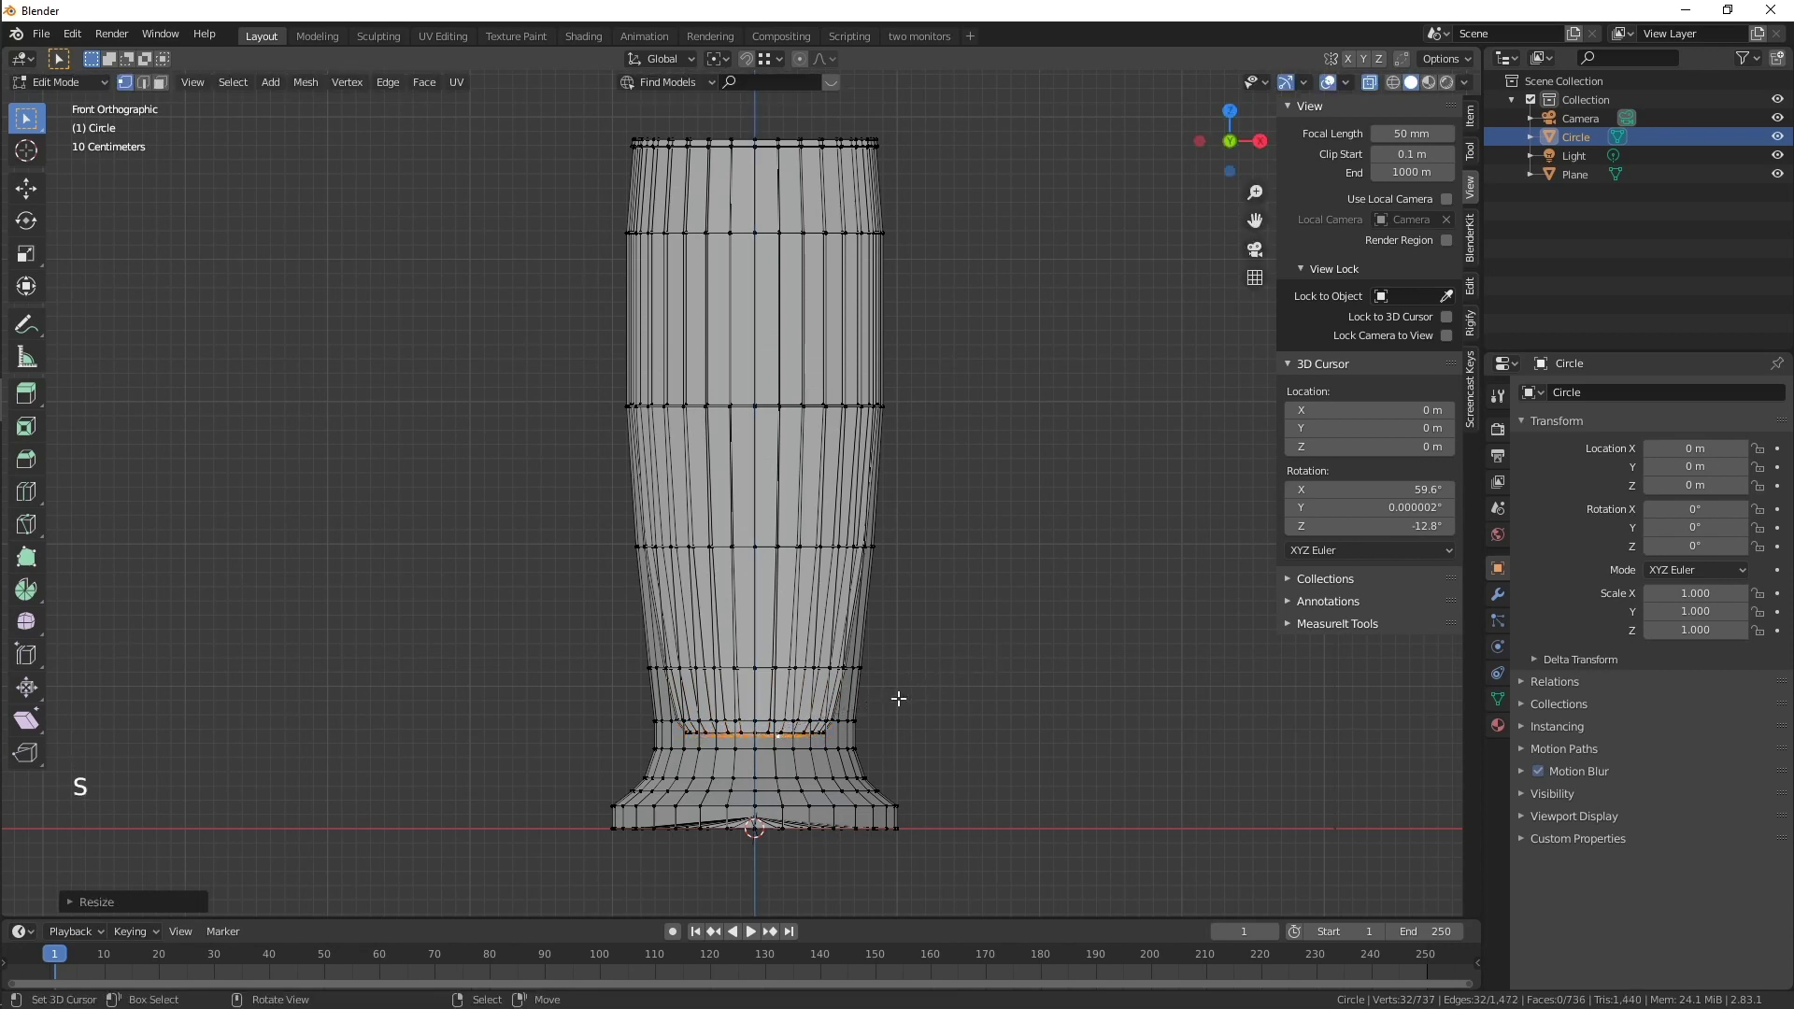
click(899, 697)
key(m)
click(909, 701)
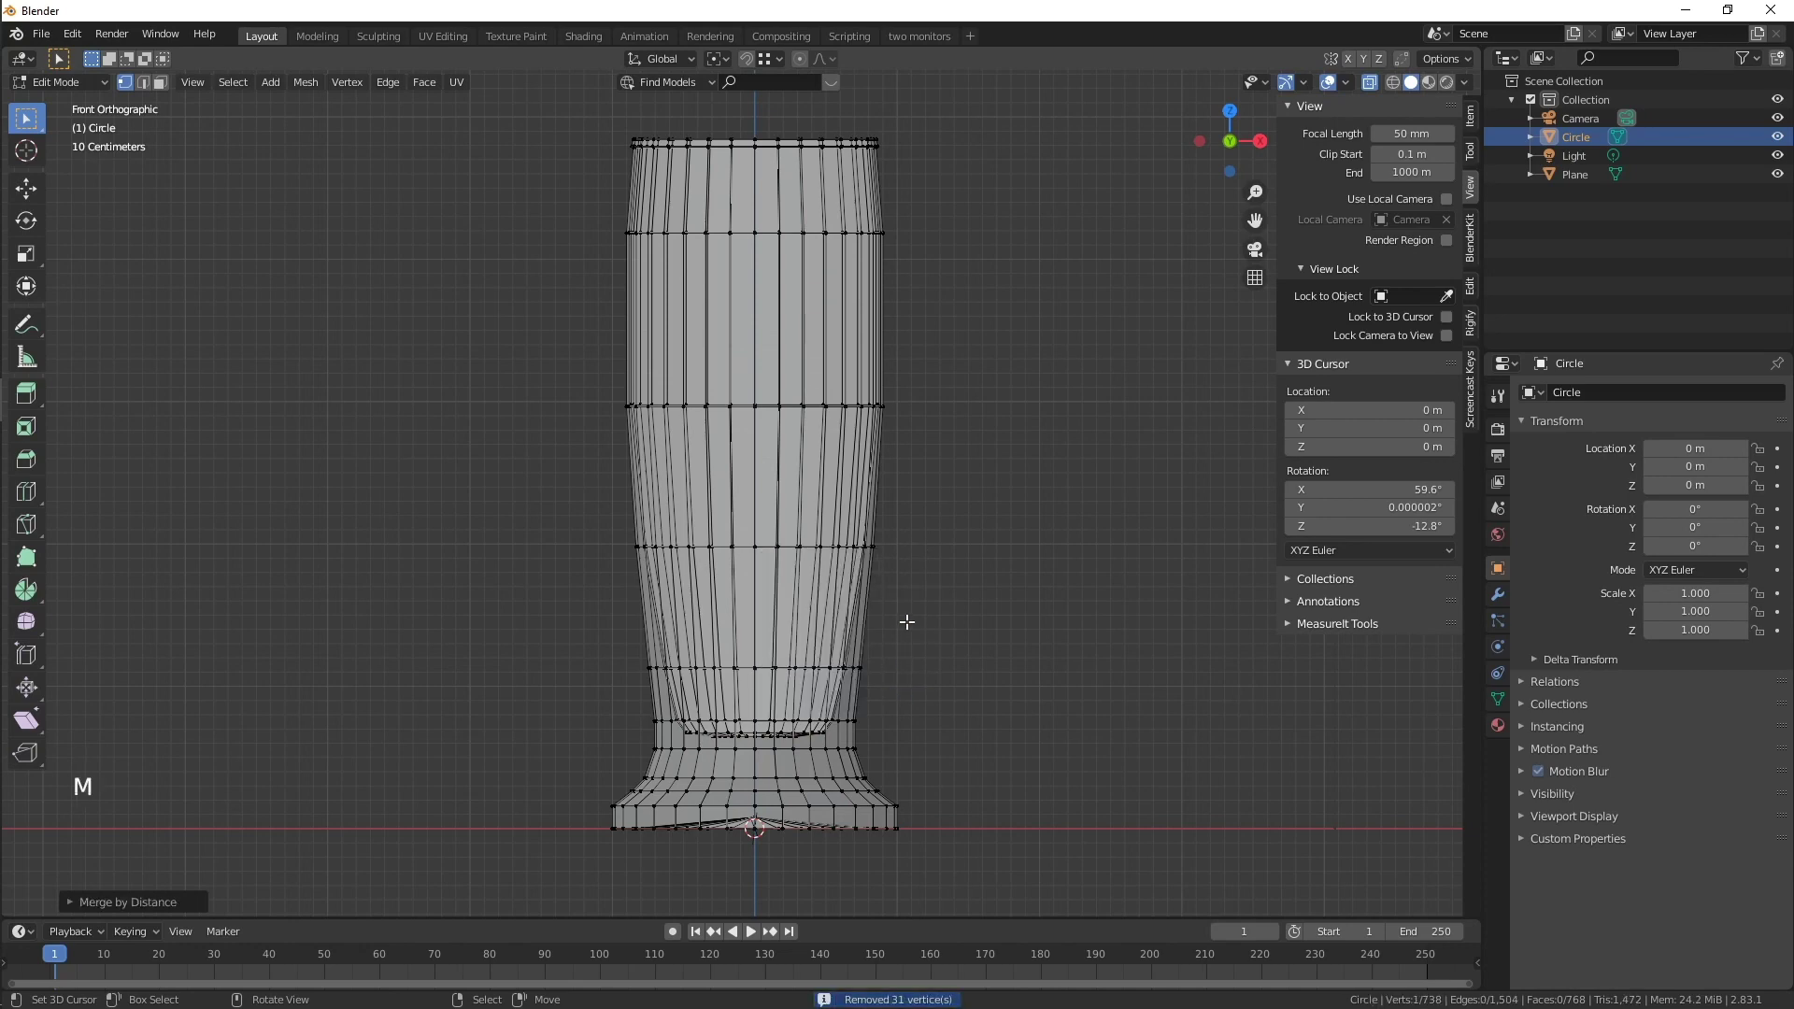
- Grow the selection from the inner floor's centre vertex over the whole inner wall up to the rim
scroll(913, 620, down, 2)
shift+middle_drag(913, 620, 887, 570)
shift+middle_drag(888, 570, 867, 516)
middle_drag(860, 451, 853, 564)
scroll(862, 637, up, 4)
key(ctrl+KP_Add)
key(ctrl+KP_Add)
key(ctrl+KP_Add)
key(ctrl+KP_Add)
key(ctrl+KP_Add)
key(ctrl+KP_Add)
key(ctrl+KP_Add)
key(ctrl+KP_Add)
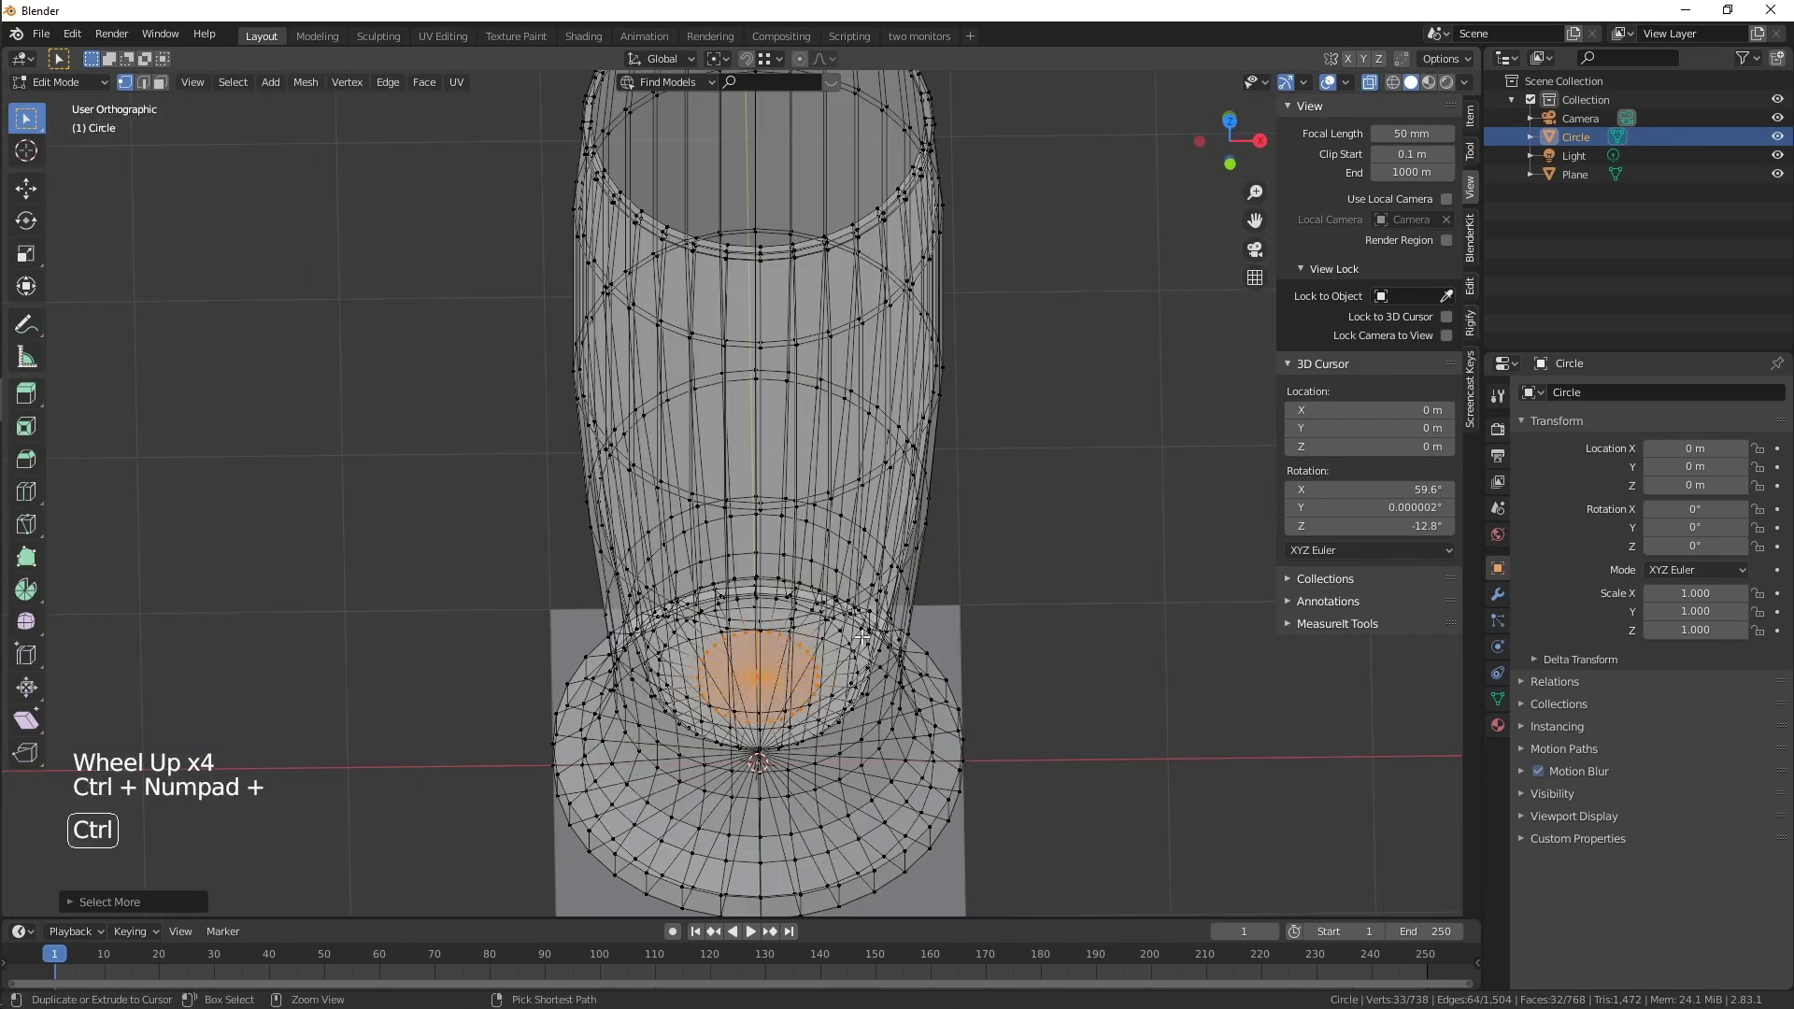
key(ctrl+KP_Add)
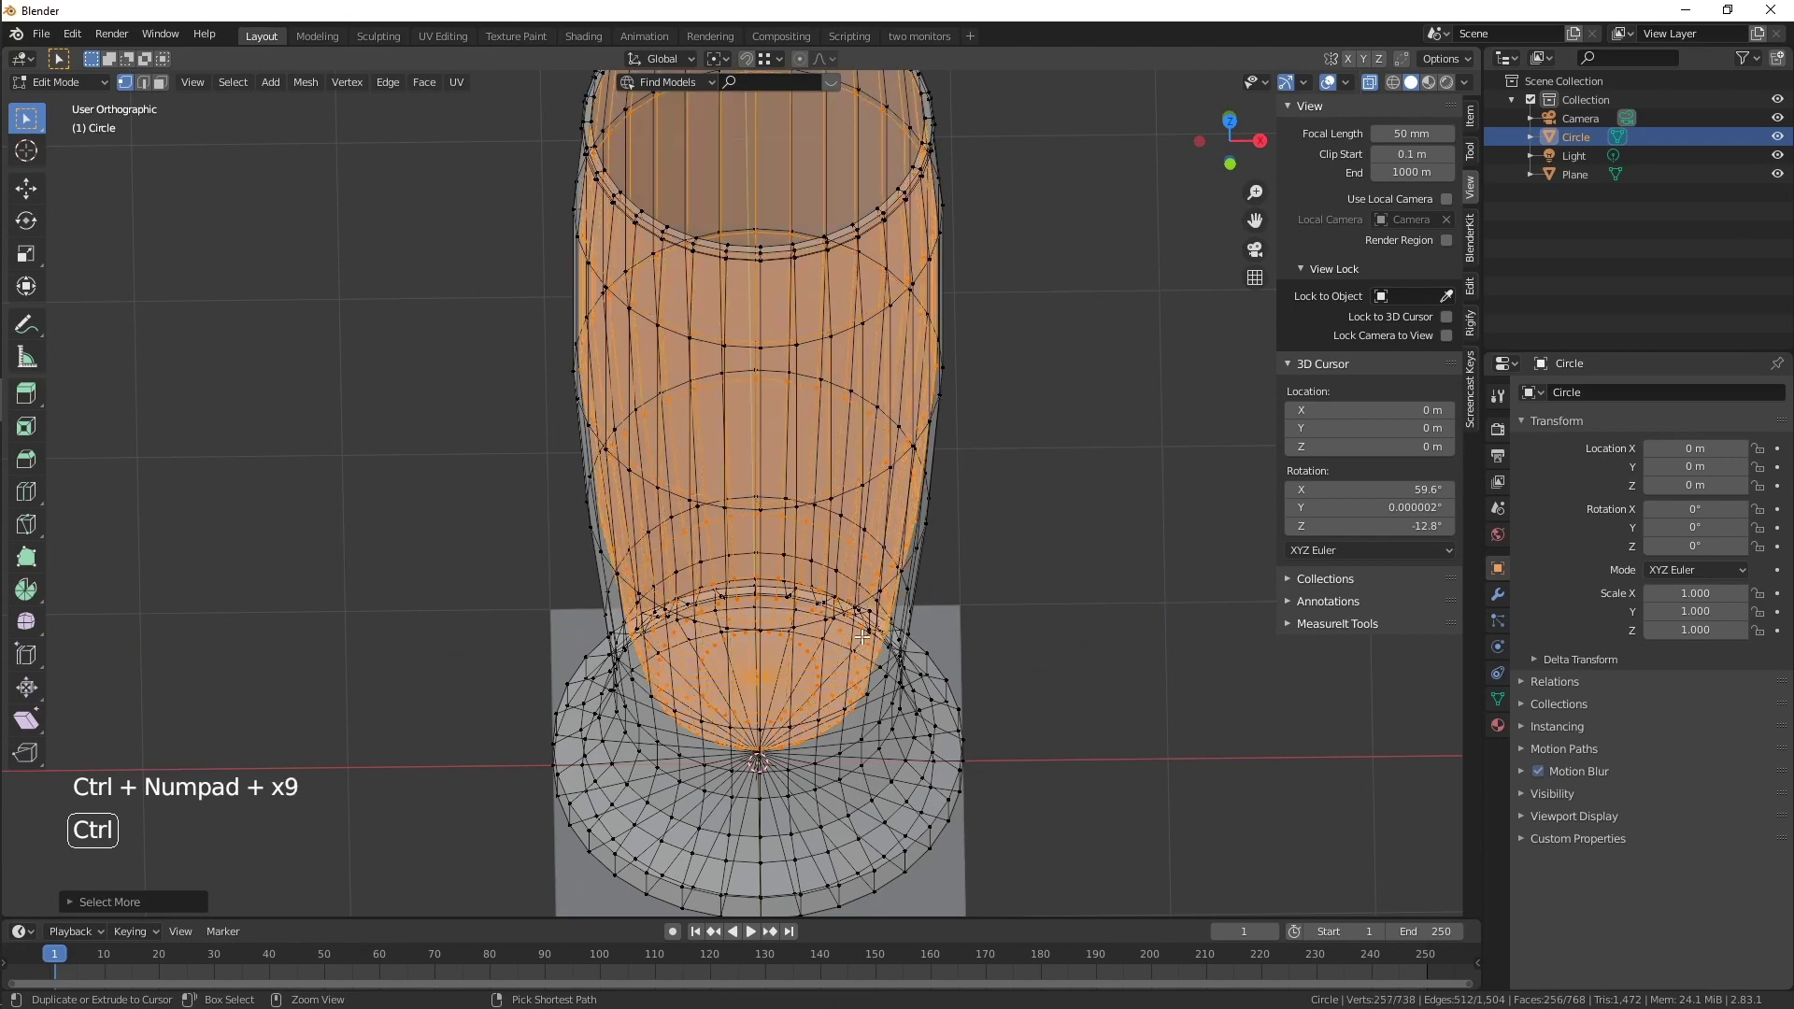
scroll(862, 638, down, 3)
middle_drag(862, 637, 923, 520)
scroll(849, 520, up, 4)
scroll(923, 520, up, 1)
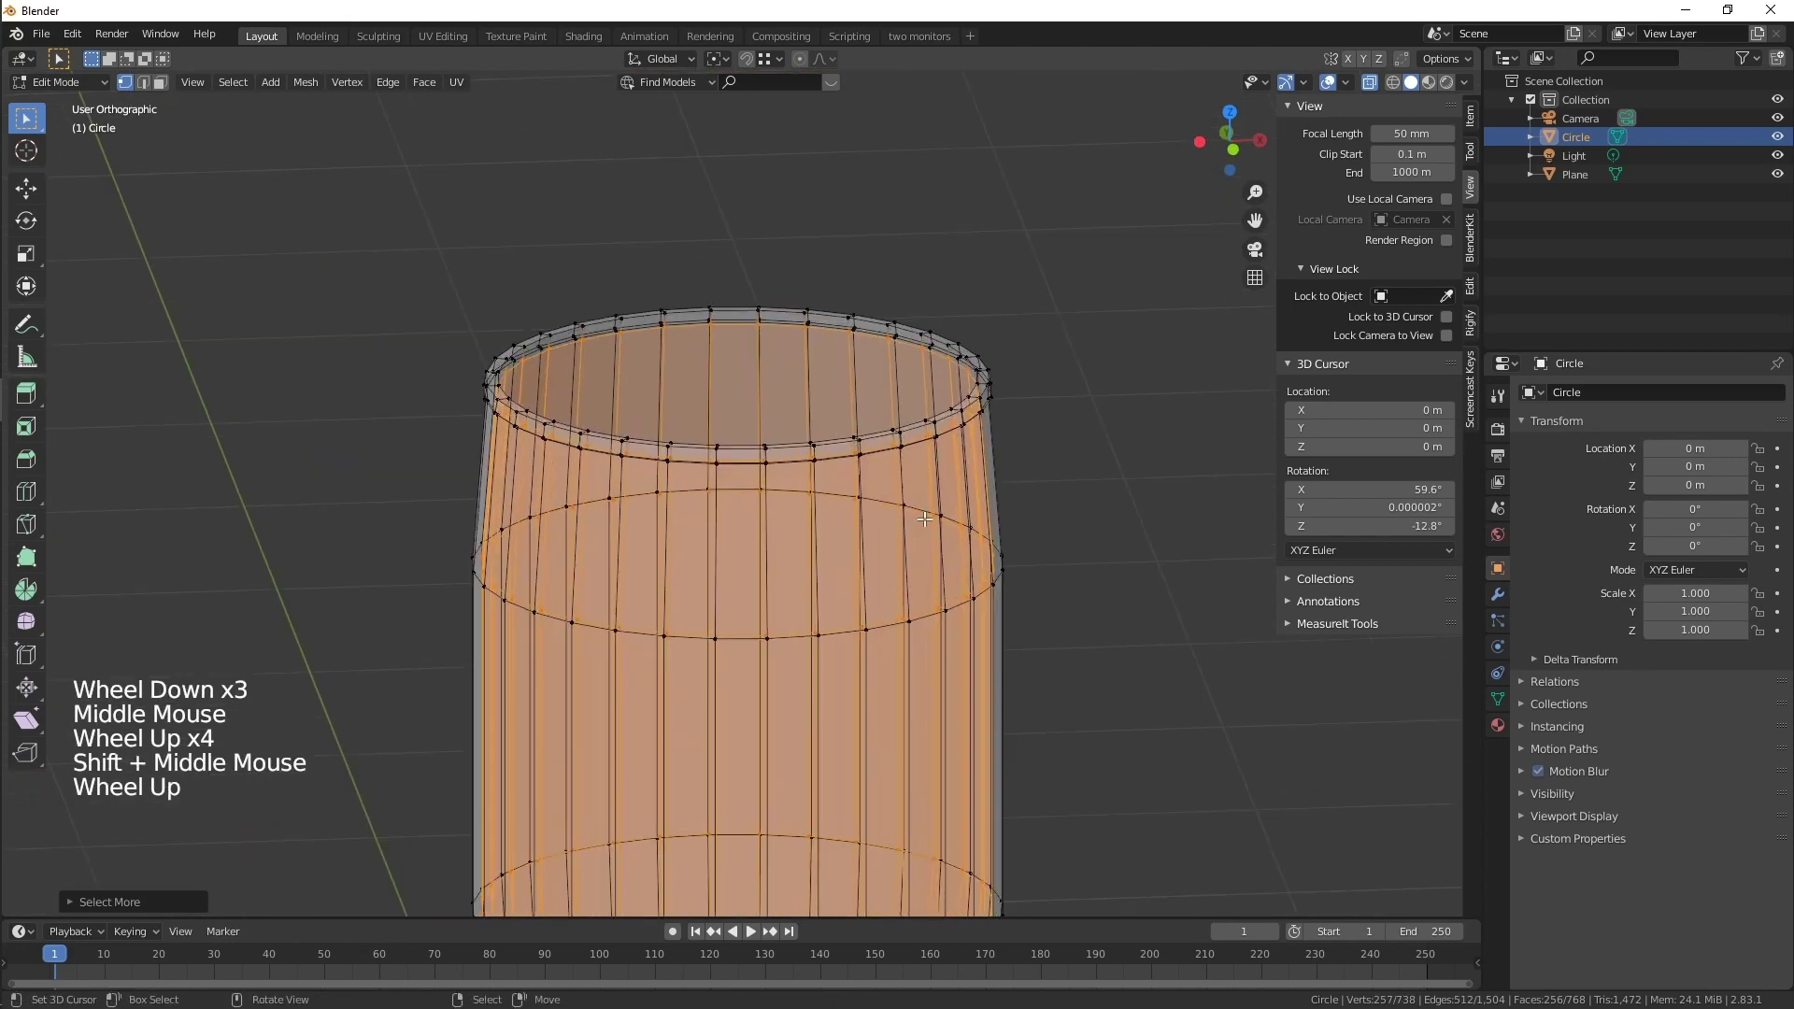
key(ctrl+KP_Add)
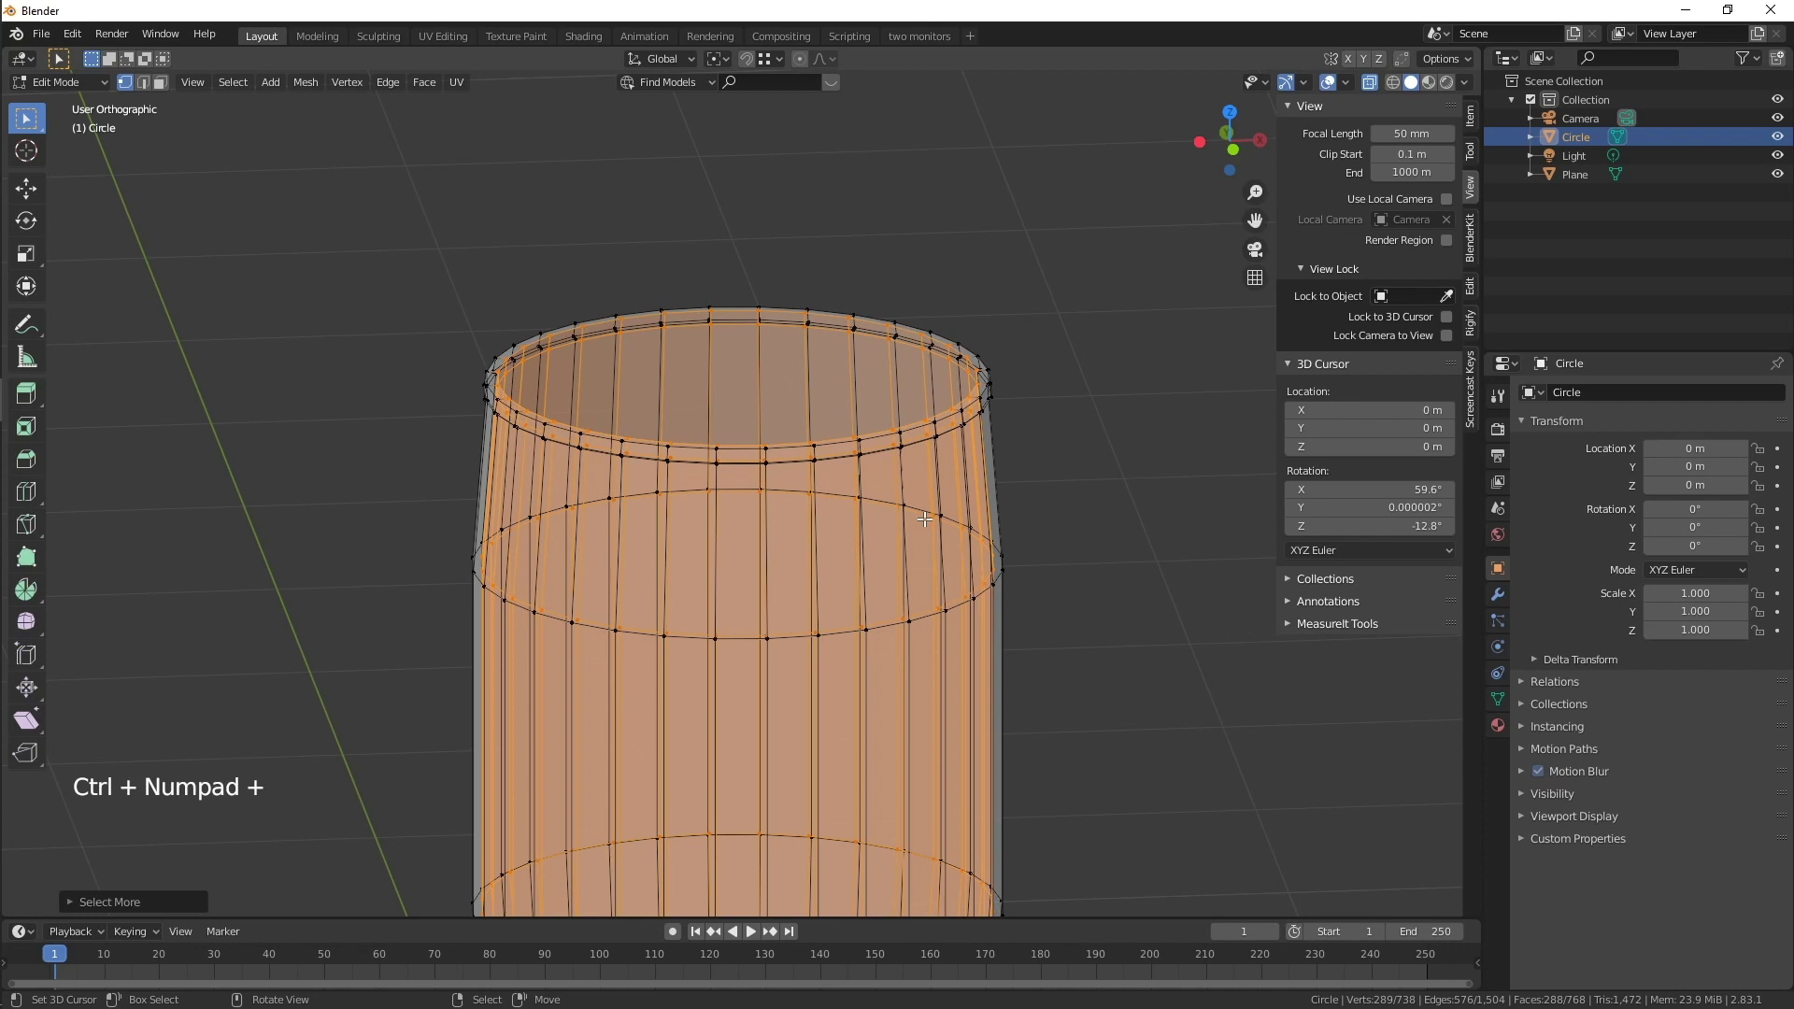
- Duplicate the selected inner surface in place and separate the selection into its own object
key(shift+d)
right_click(923, 518)
key(p)
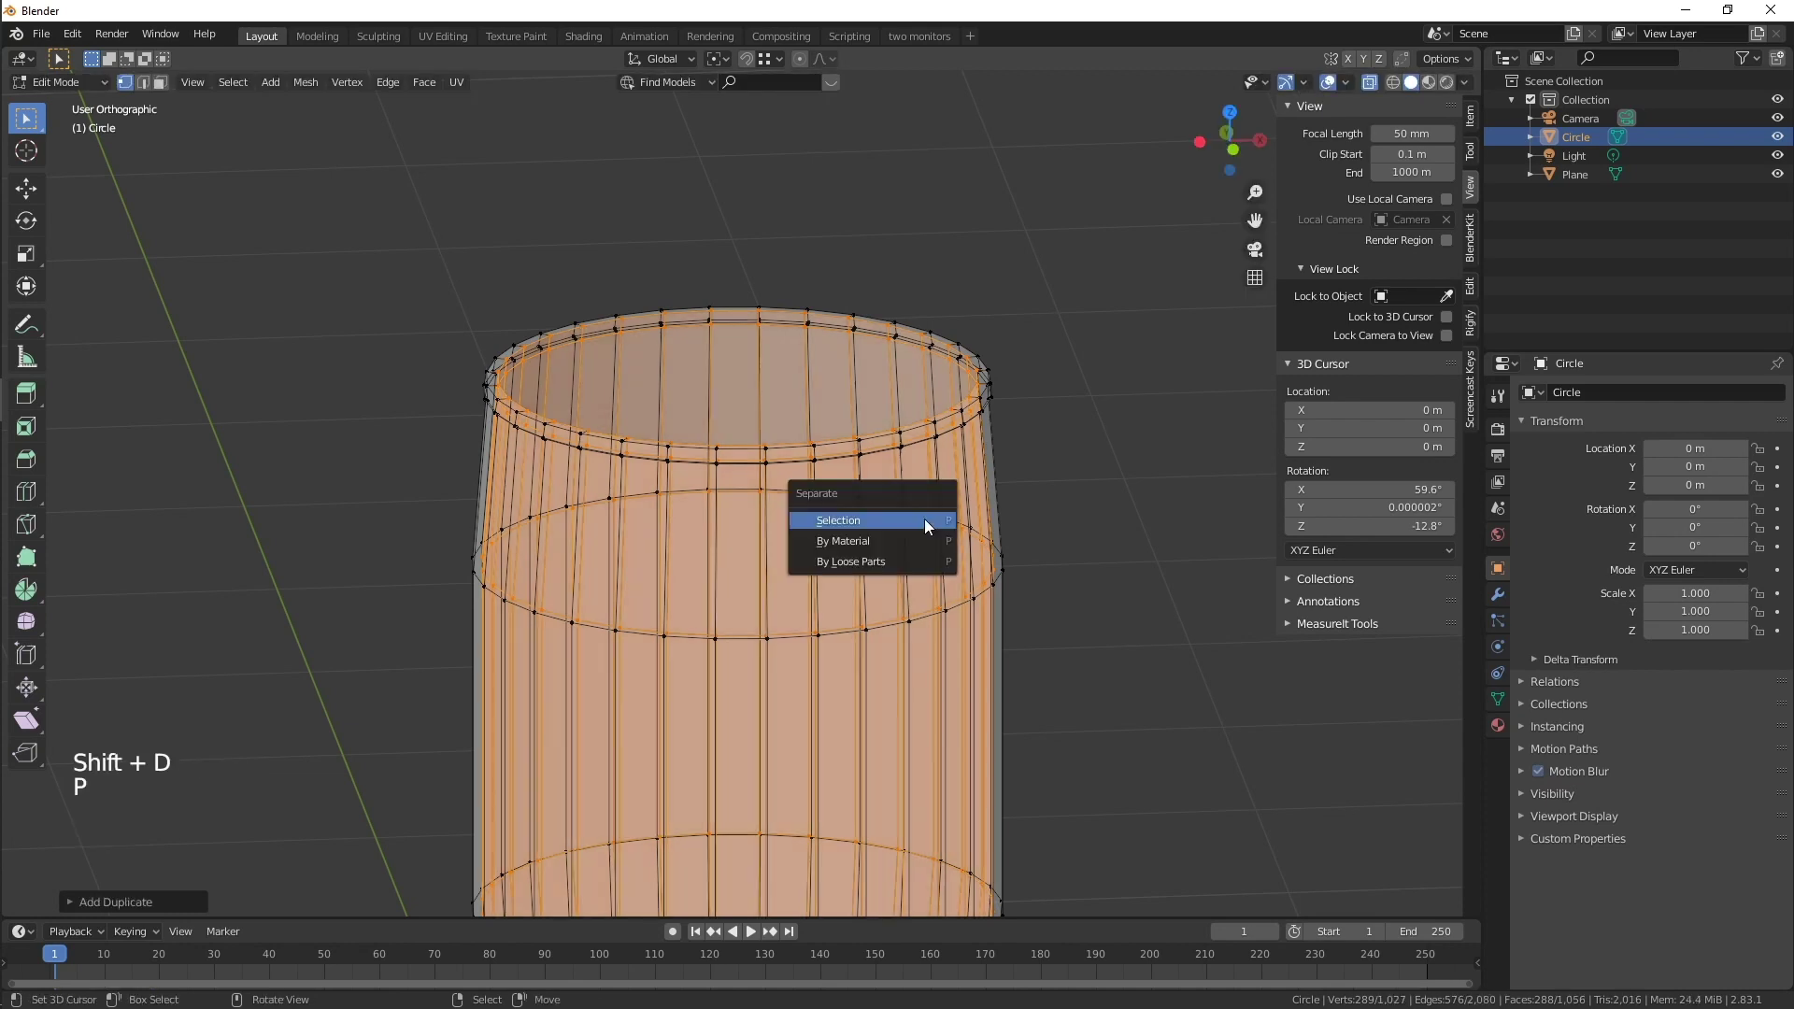
click(923, 519)
key(Tab)
- Select the separated inner mesh's top edge loop, extrude it slightly upward and scale it slightly inward
right_click(957, 407)
key(Tab)
scroll(960, 408, up, 1)
alt+right_click(962, 406)
key(KP_1)
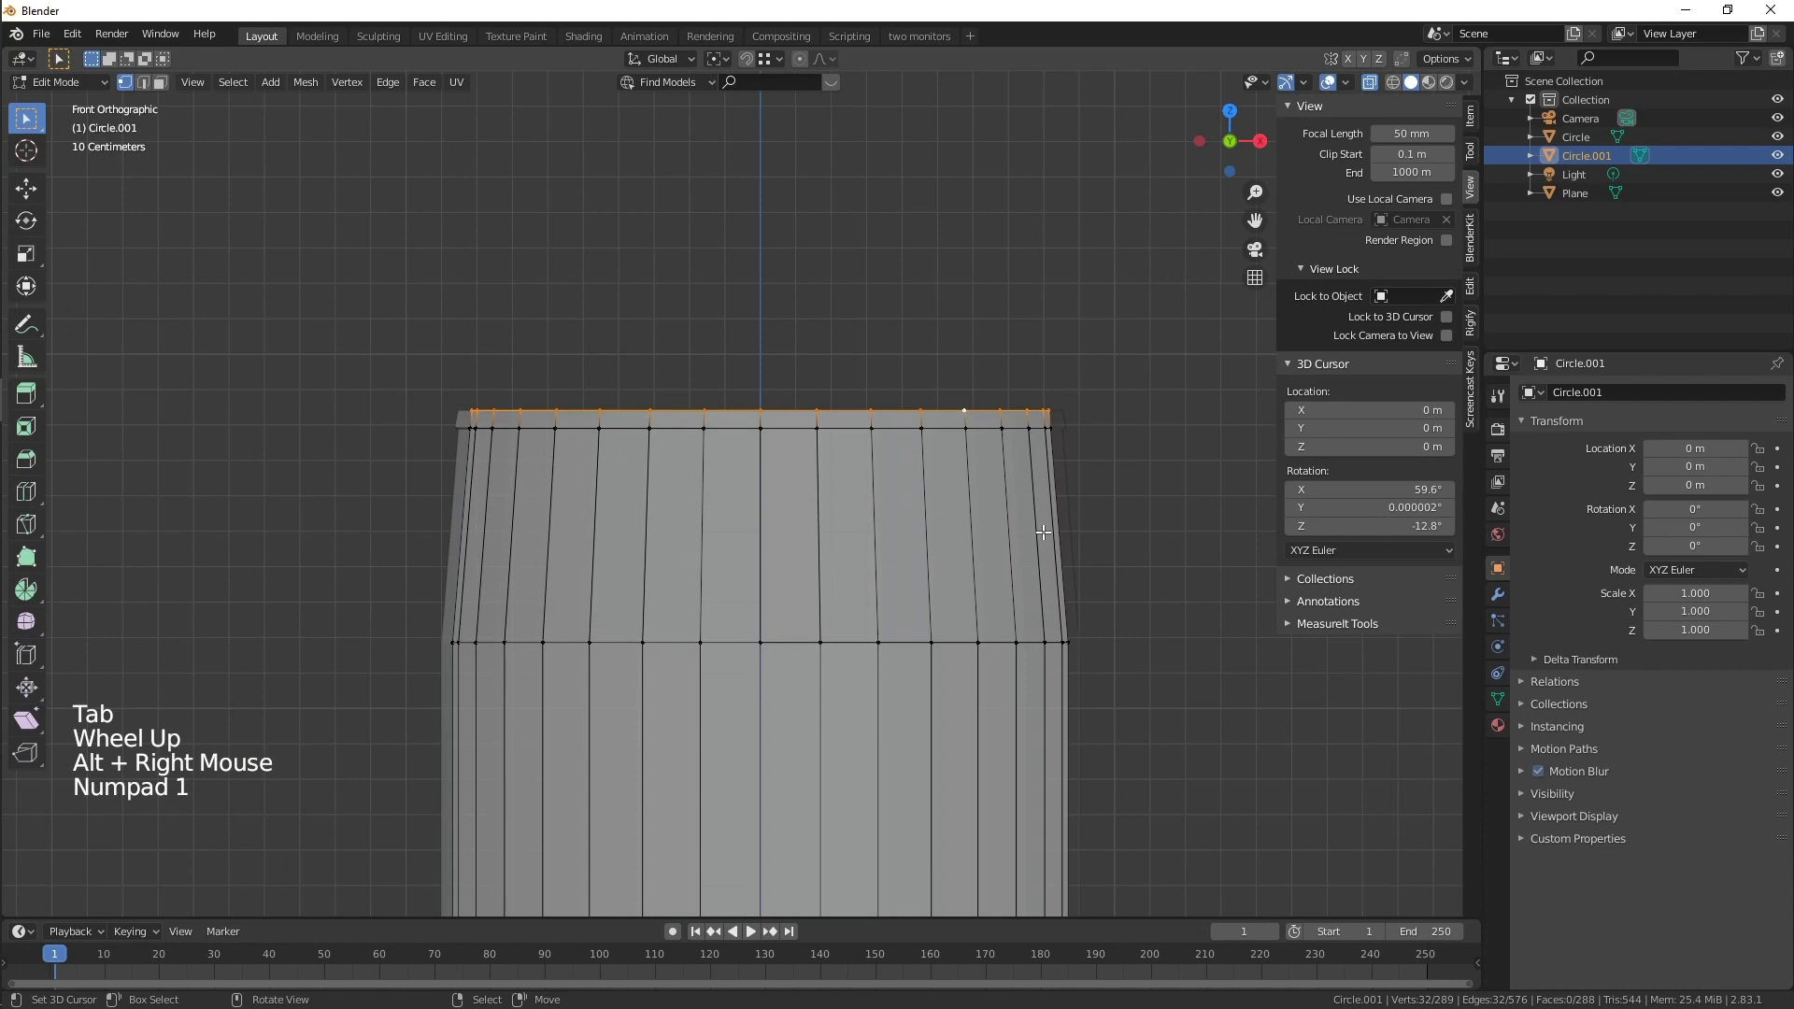
key(e)
click(1192, 402)
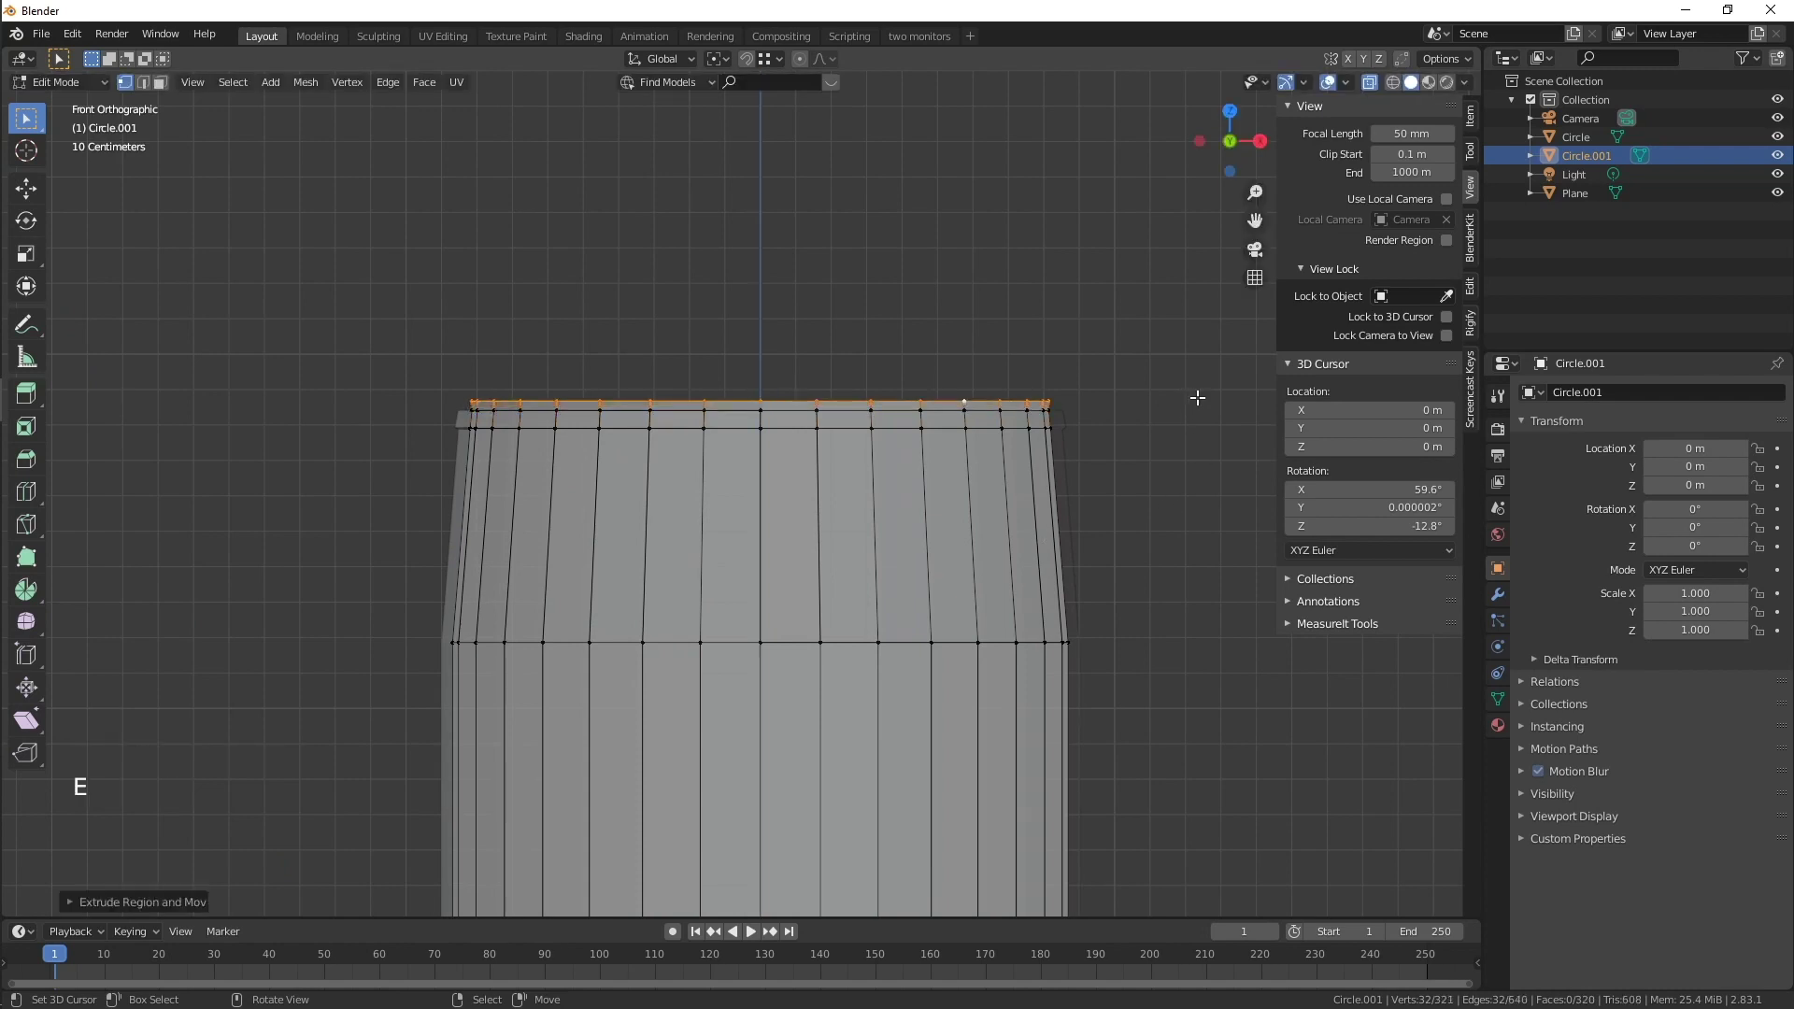
key(s)
click(1185, 401)
- Extrude the inner mesh's top loop upward twice more, narrowing each ring, the last by about 0.74, to round the cap
key(e)
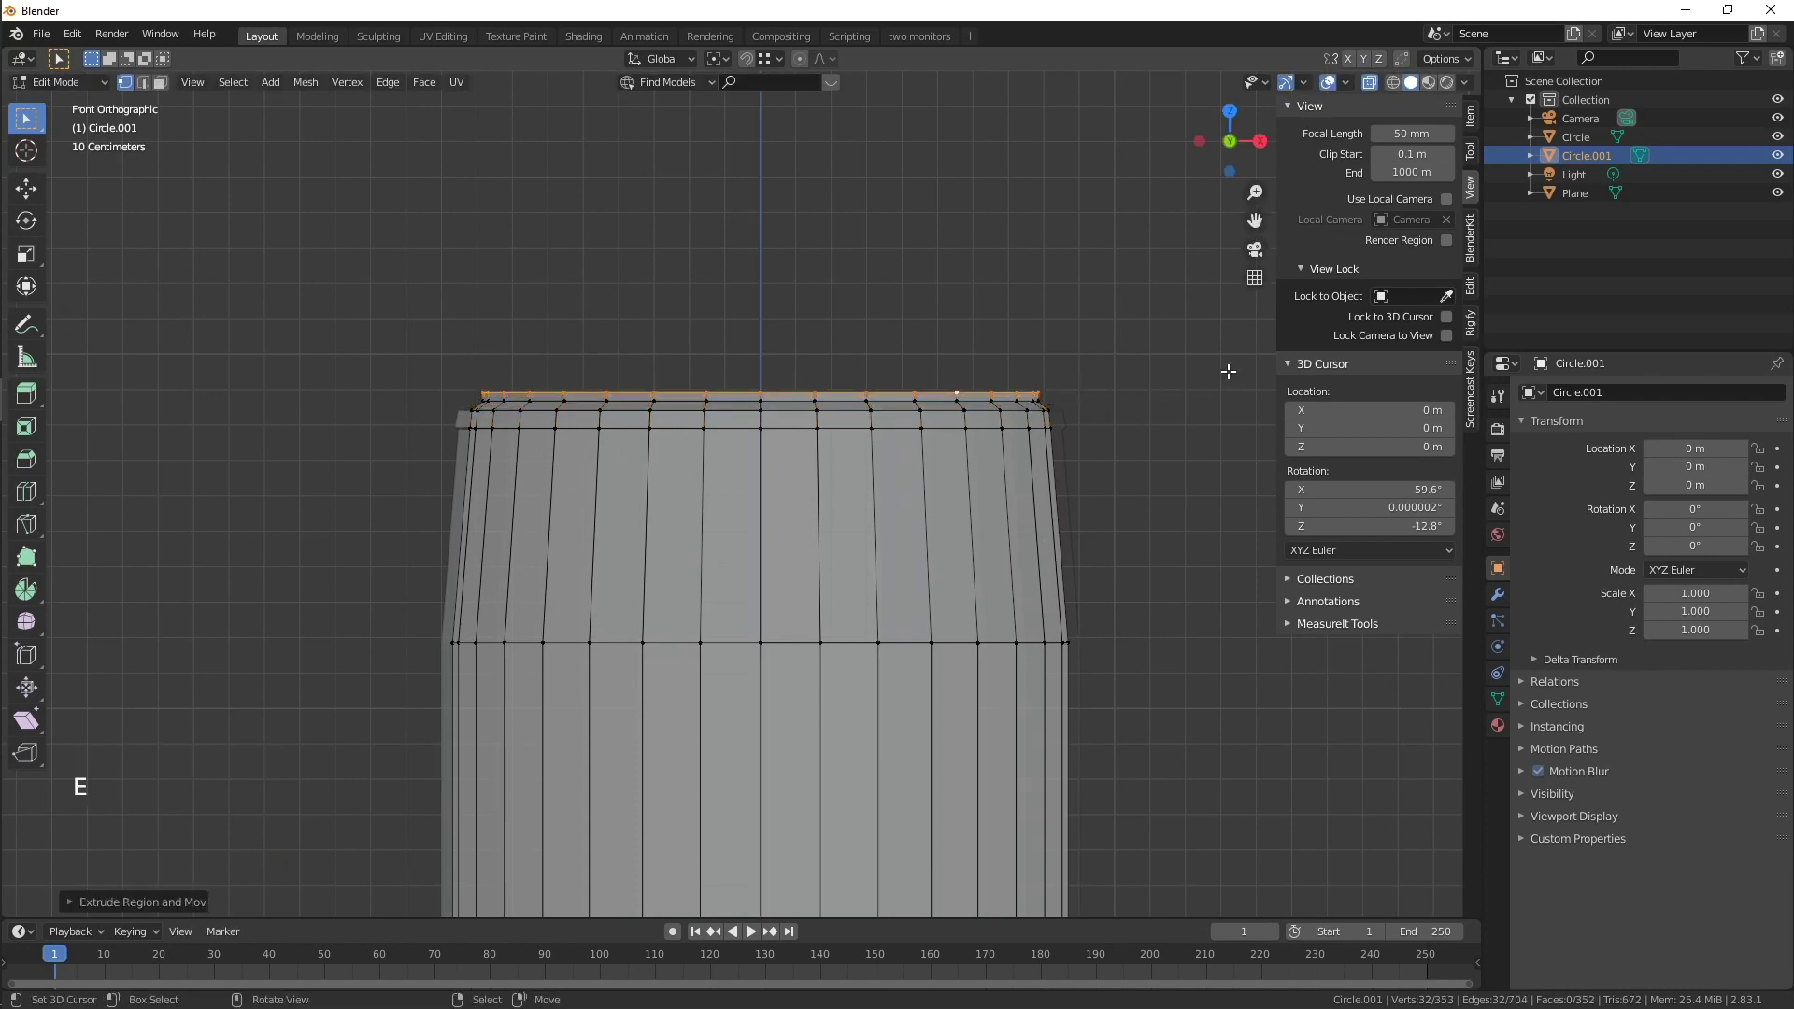
click(1219, 374)
key(s)
click(1193, 381)
key(e)
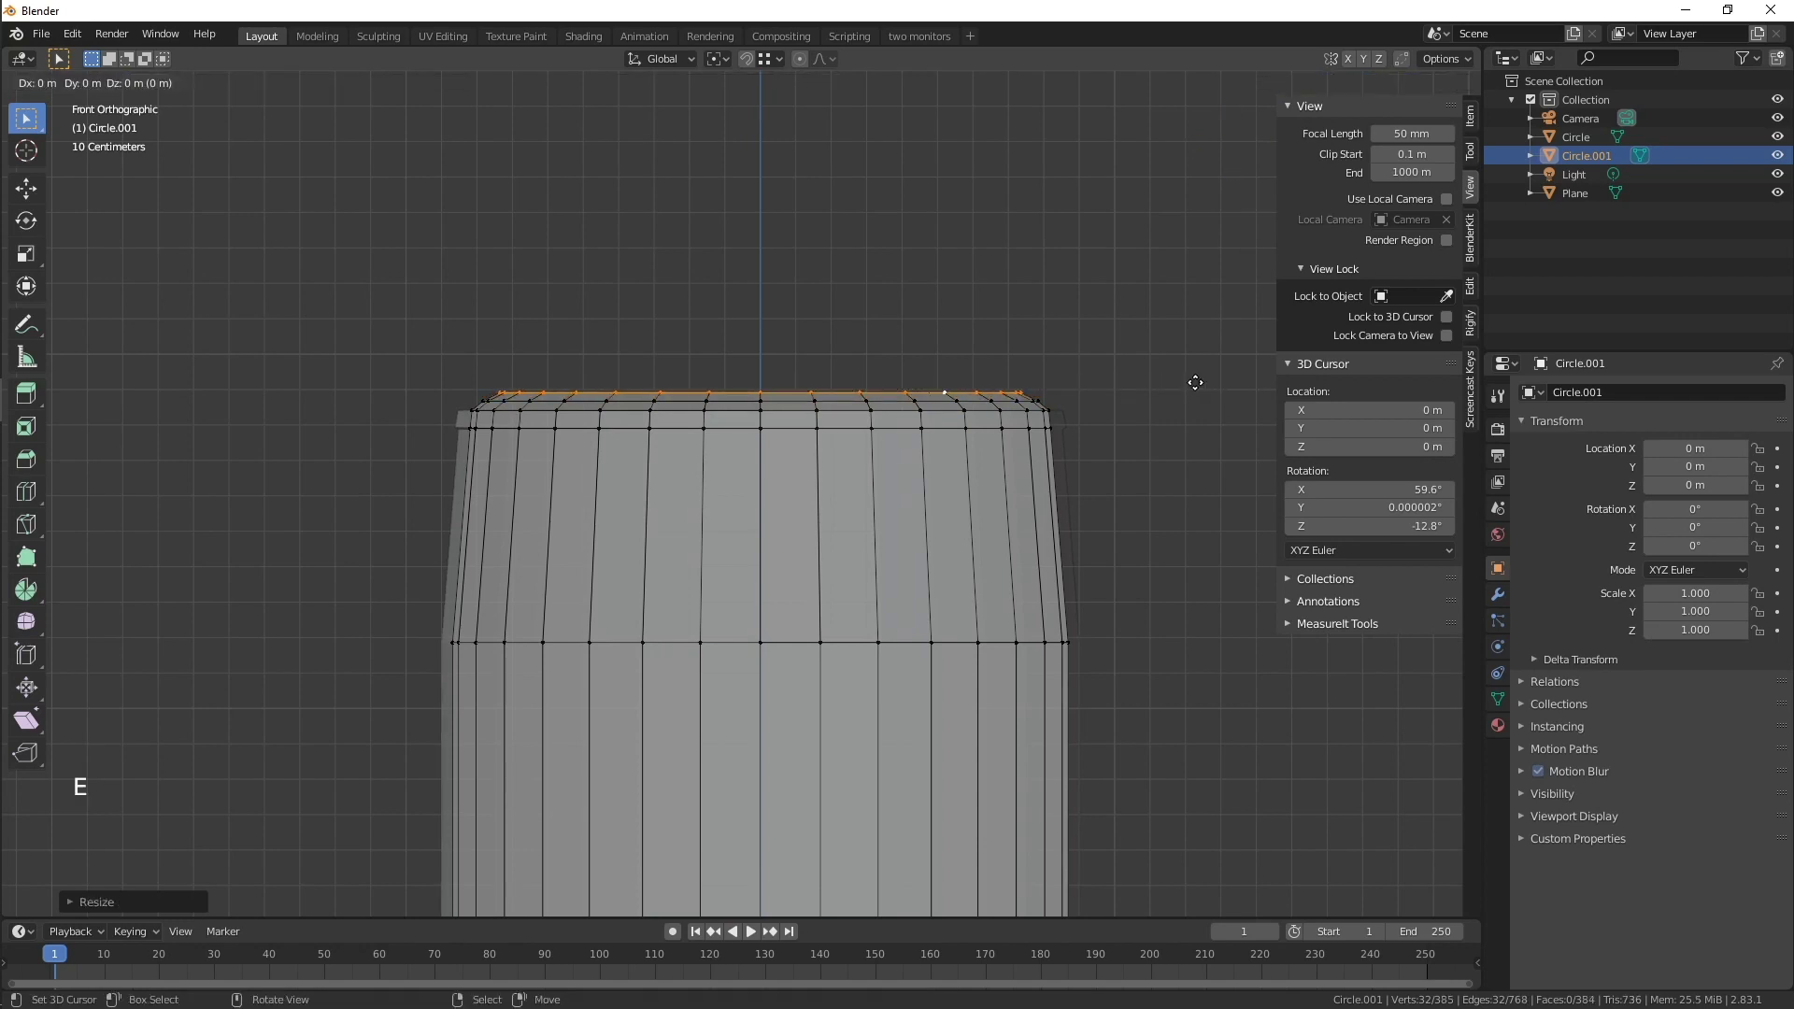
click(1190, 365)
key(s)
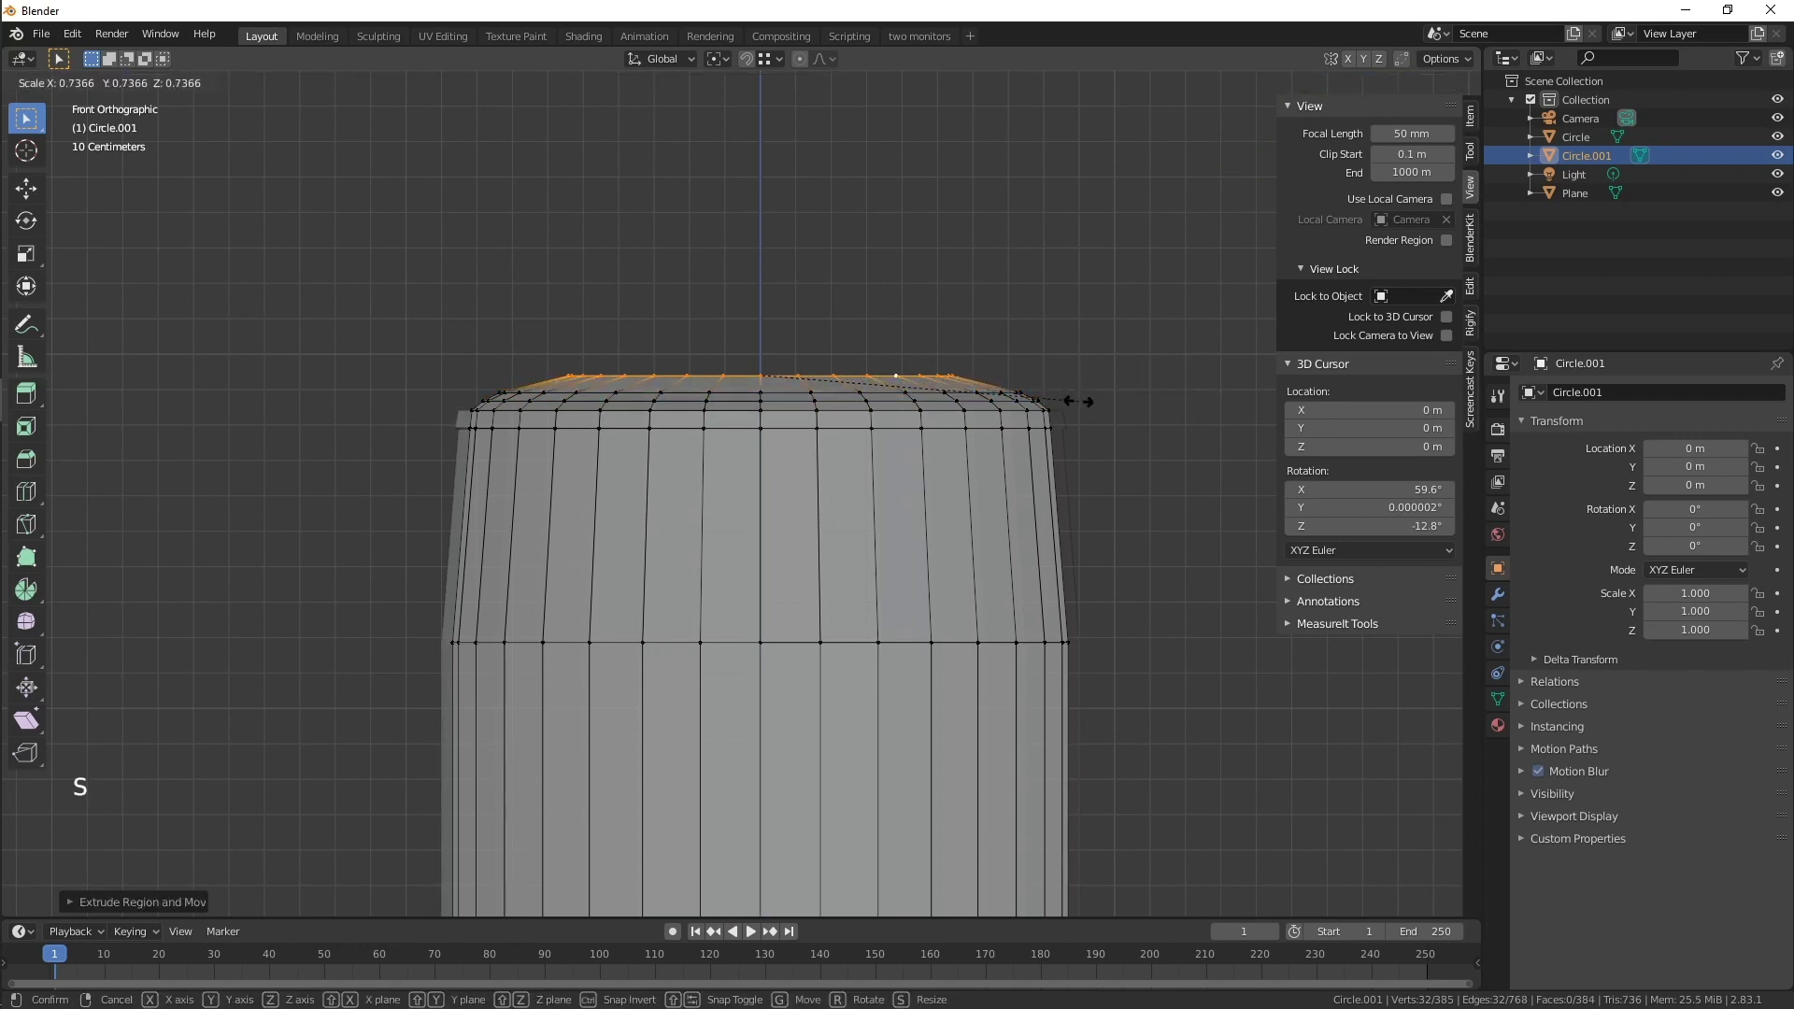
click(1079, 402)
- Extrude the cap's top loop upward once more and scale the new ring inward to about 0.77
key(e)
click(1079, 395)
key(s)
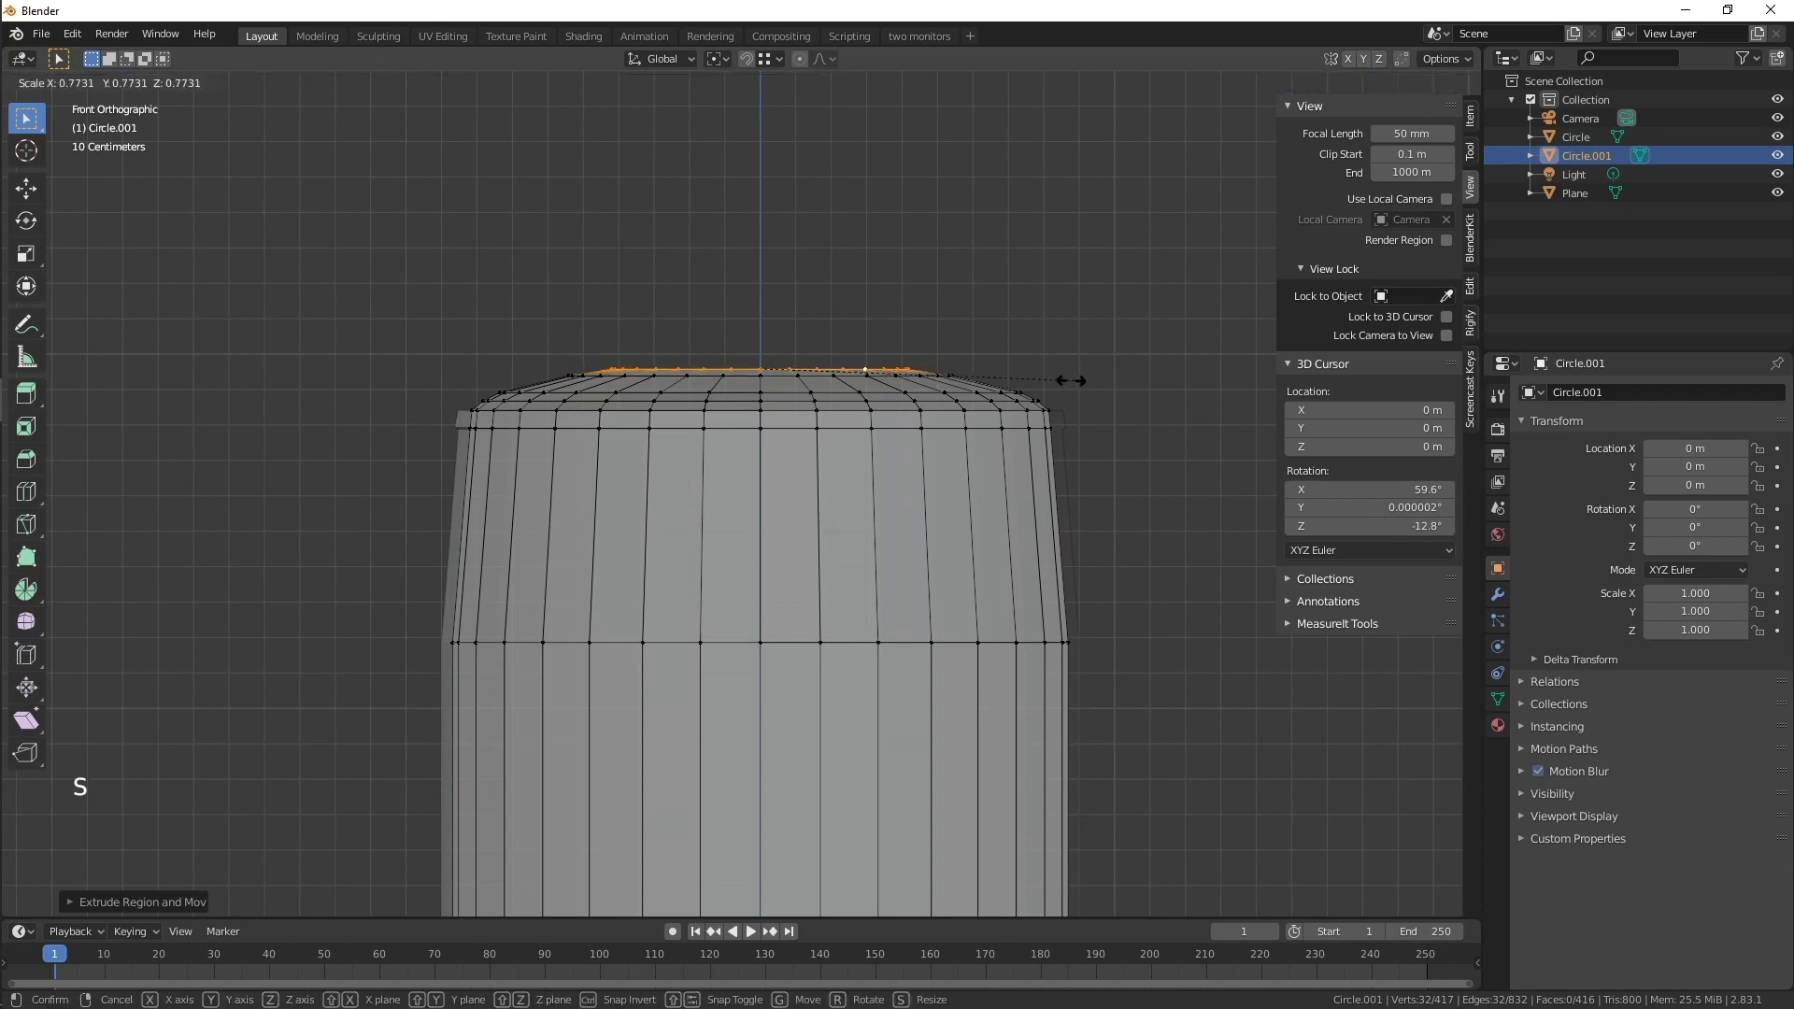
click(895, 411)
- Extrude the innermost cap ring again and merge its vertices into a single centre vertex to close the top
key(e)
click(897, 409)
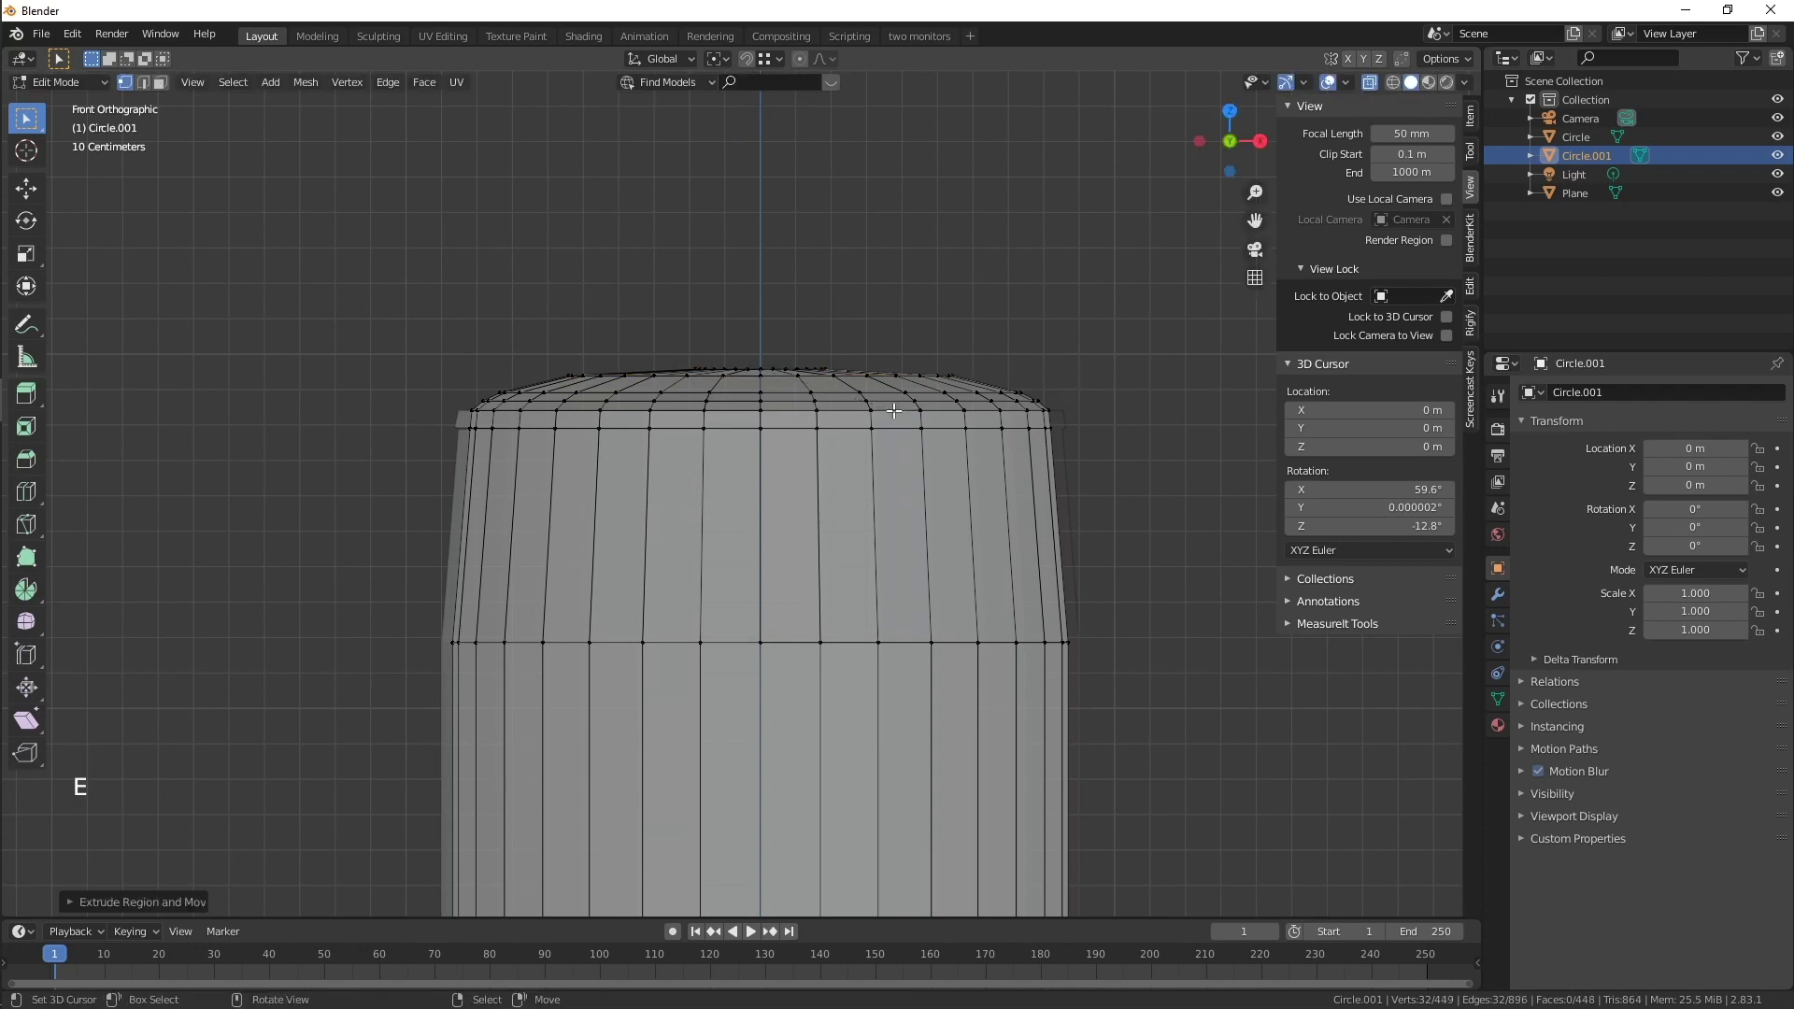
key(m)
click(894, 415)
middle_drag(894, 416, 842, 516)
scroll(869, 467, down, 2)
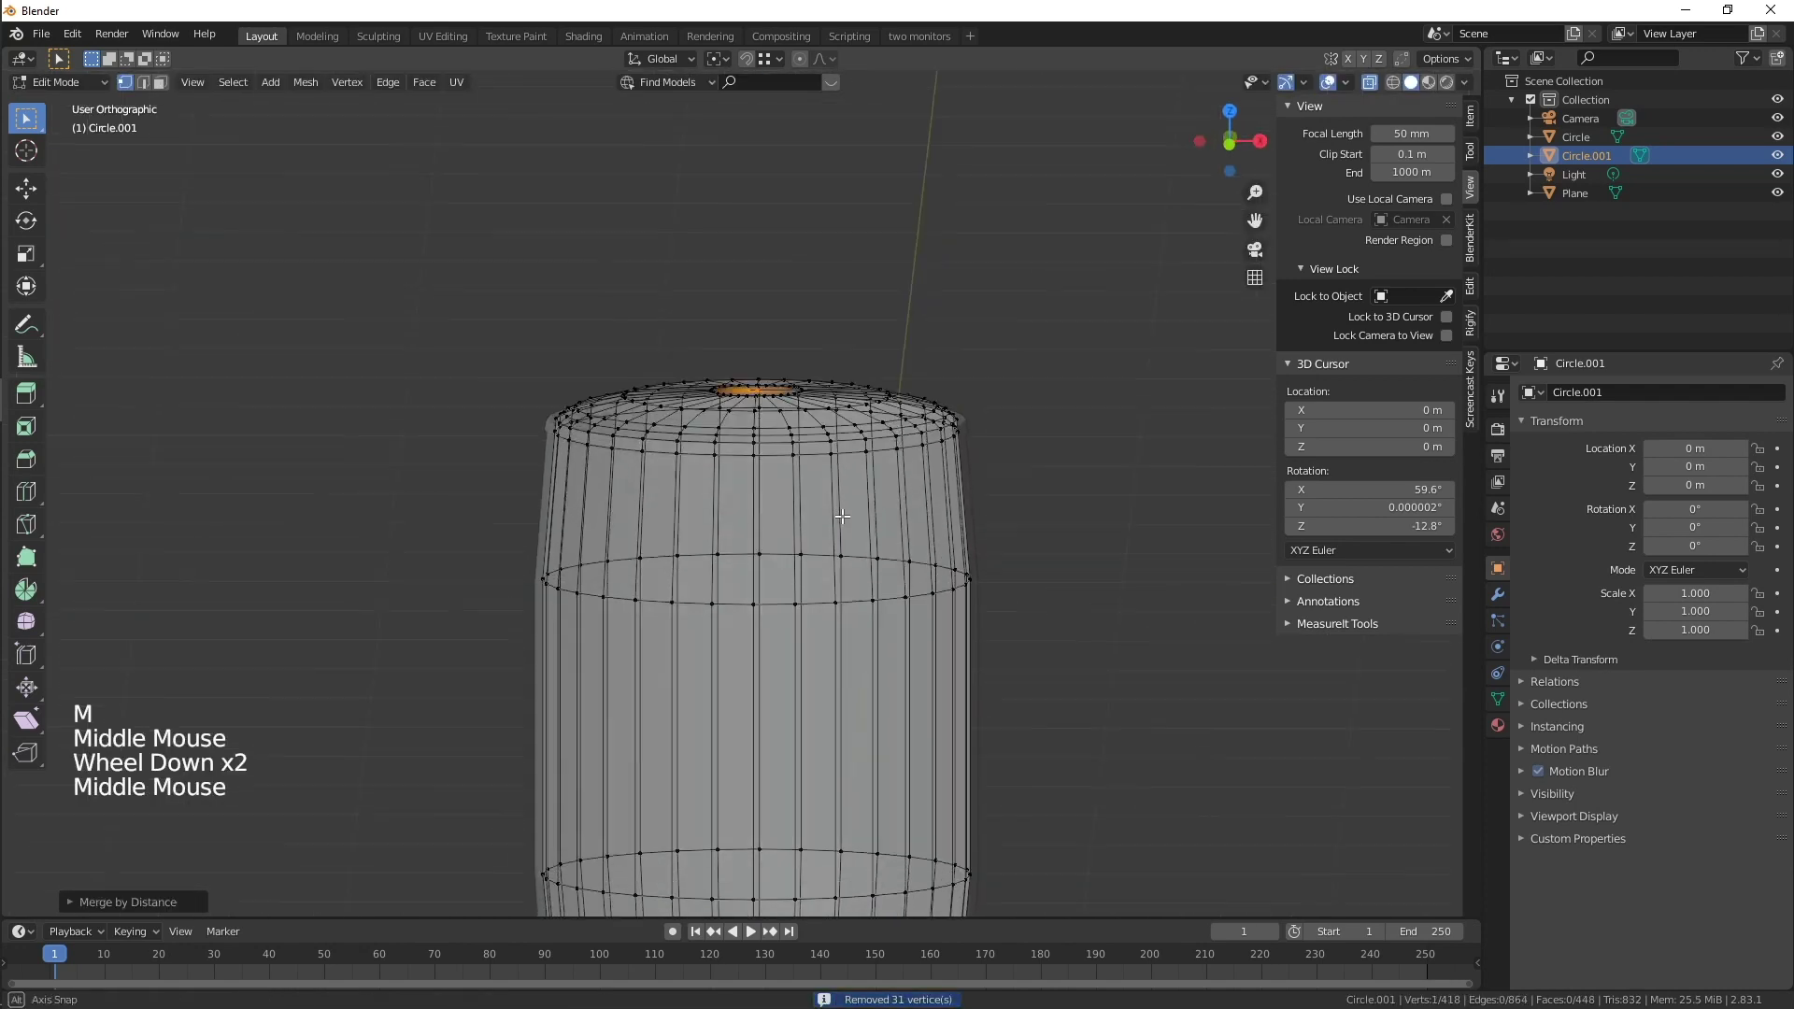
- Grow the selection from the cap's centre vertex out to its outer rings and raise it slightly along Z
key(ctrl+KP_Add)
key(ctrl+KP_Add)
key(ctrl+KP_Add)
key(ctrl+KP_Add)
key(KP_1)
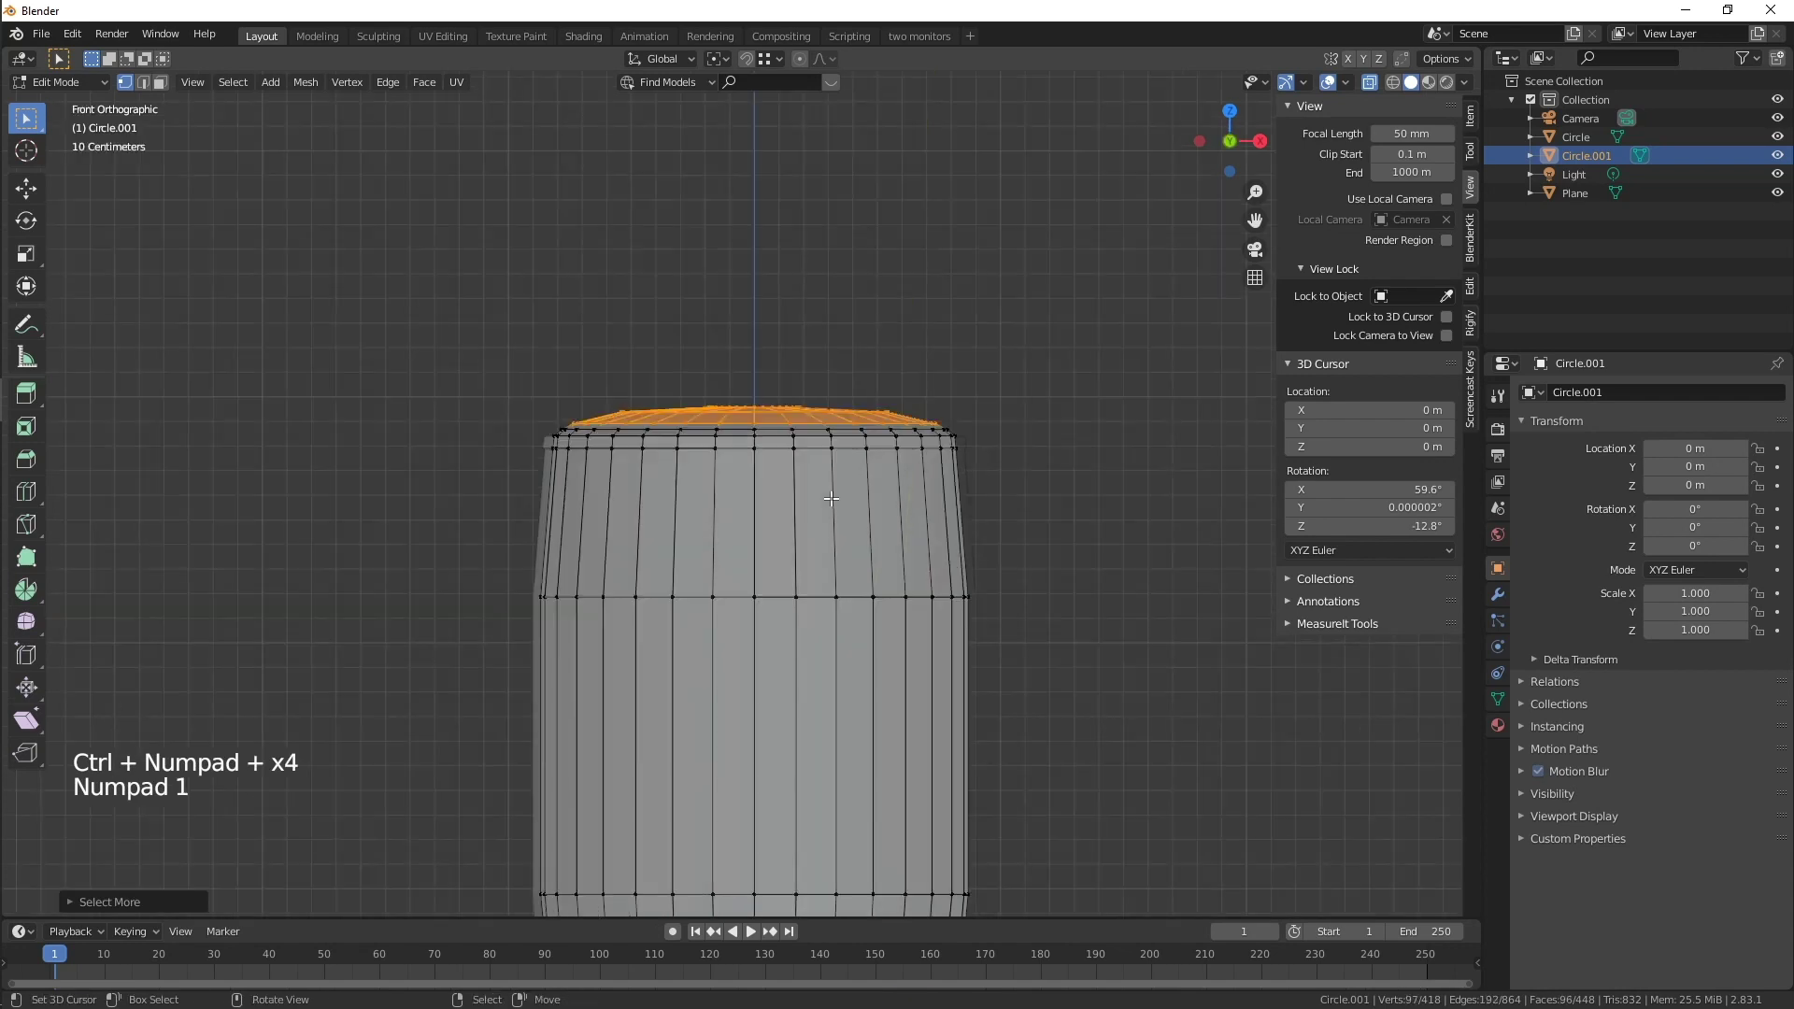
scroll(1059, 352, up, 5)
shift+middle_drag(1059, 351, 814, 482)
key(ctrl+KP_Add)
key(g)
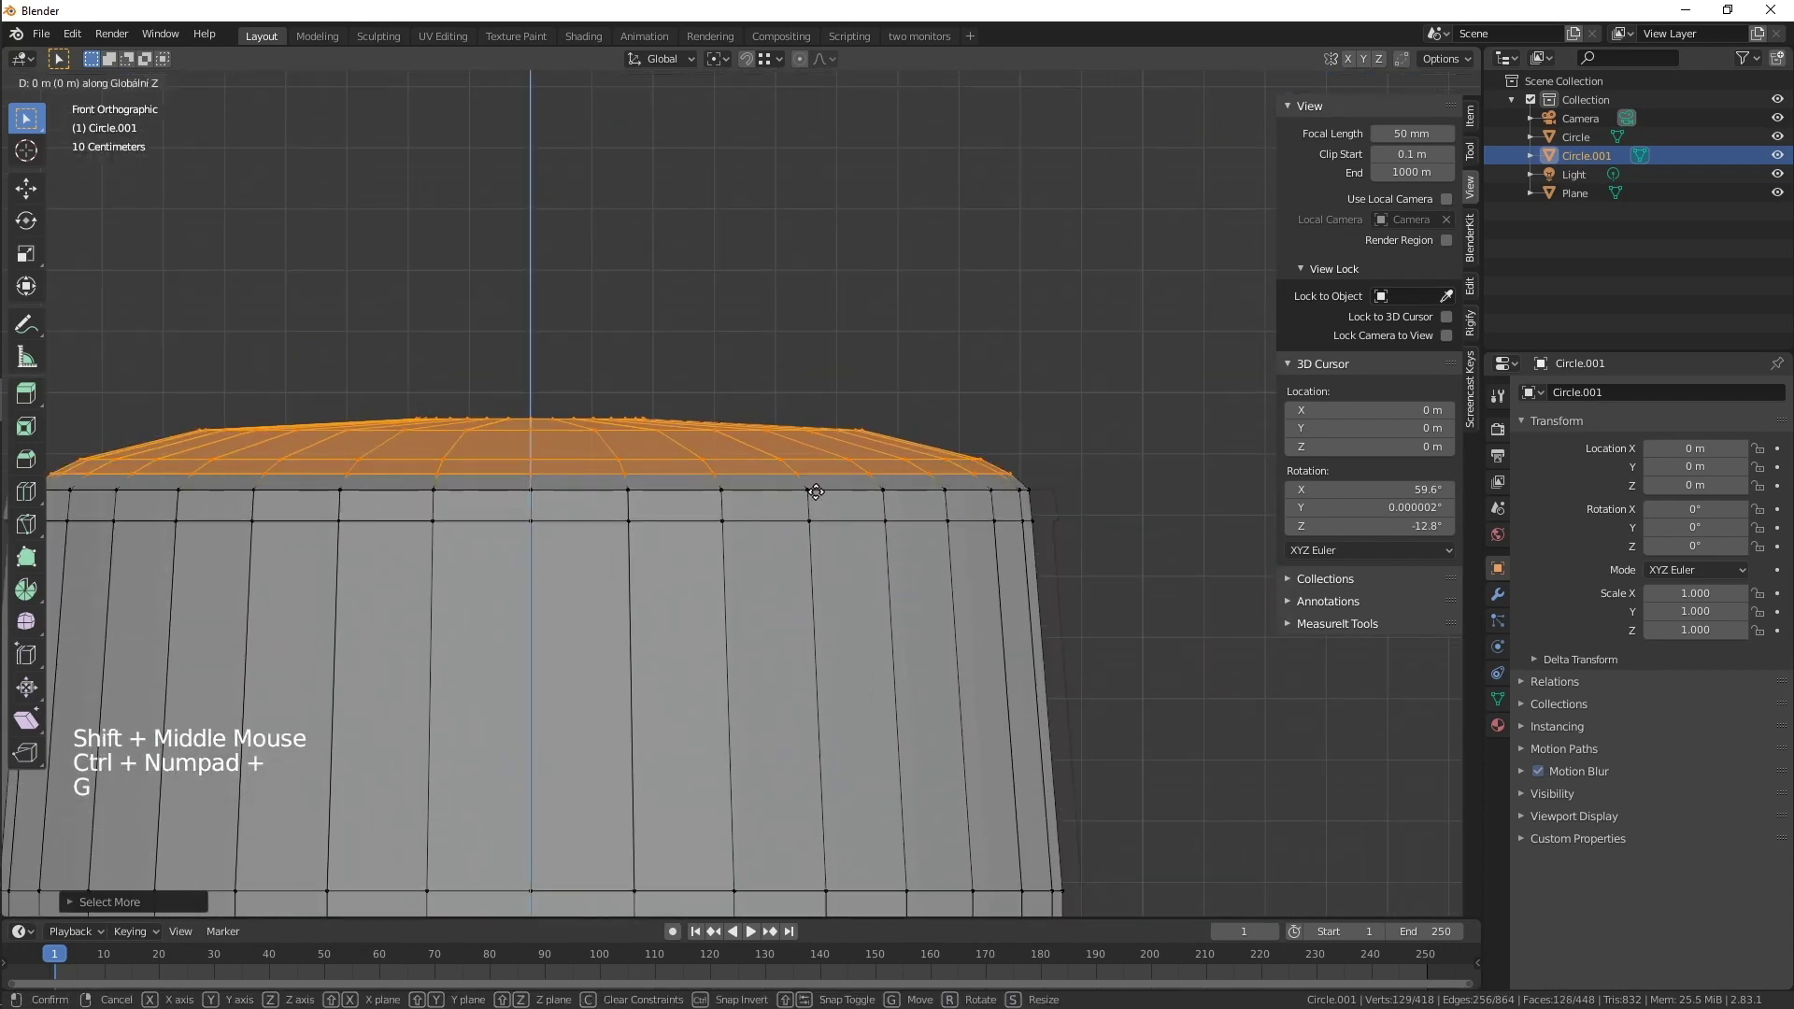
key(z)
key(Escape)
- Shrink the cap selection by one ring and raise the remaining part slightly along Z to round the dome
key(ctrl+KP_Subtract)
key(g)
key(z)
click(822, 478)
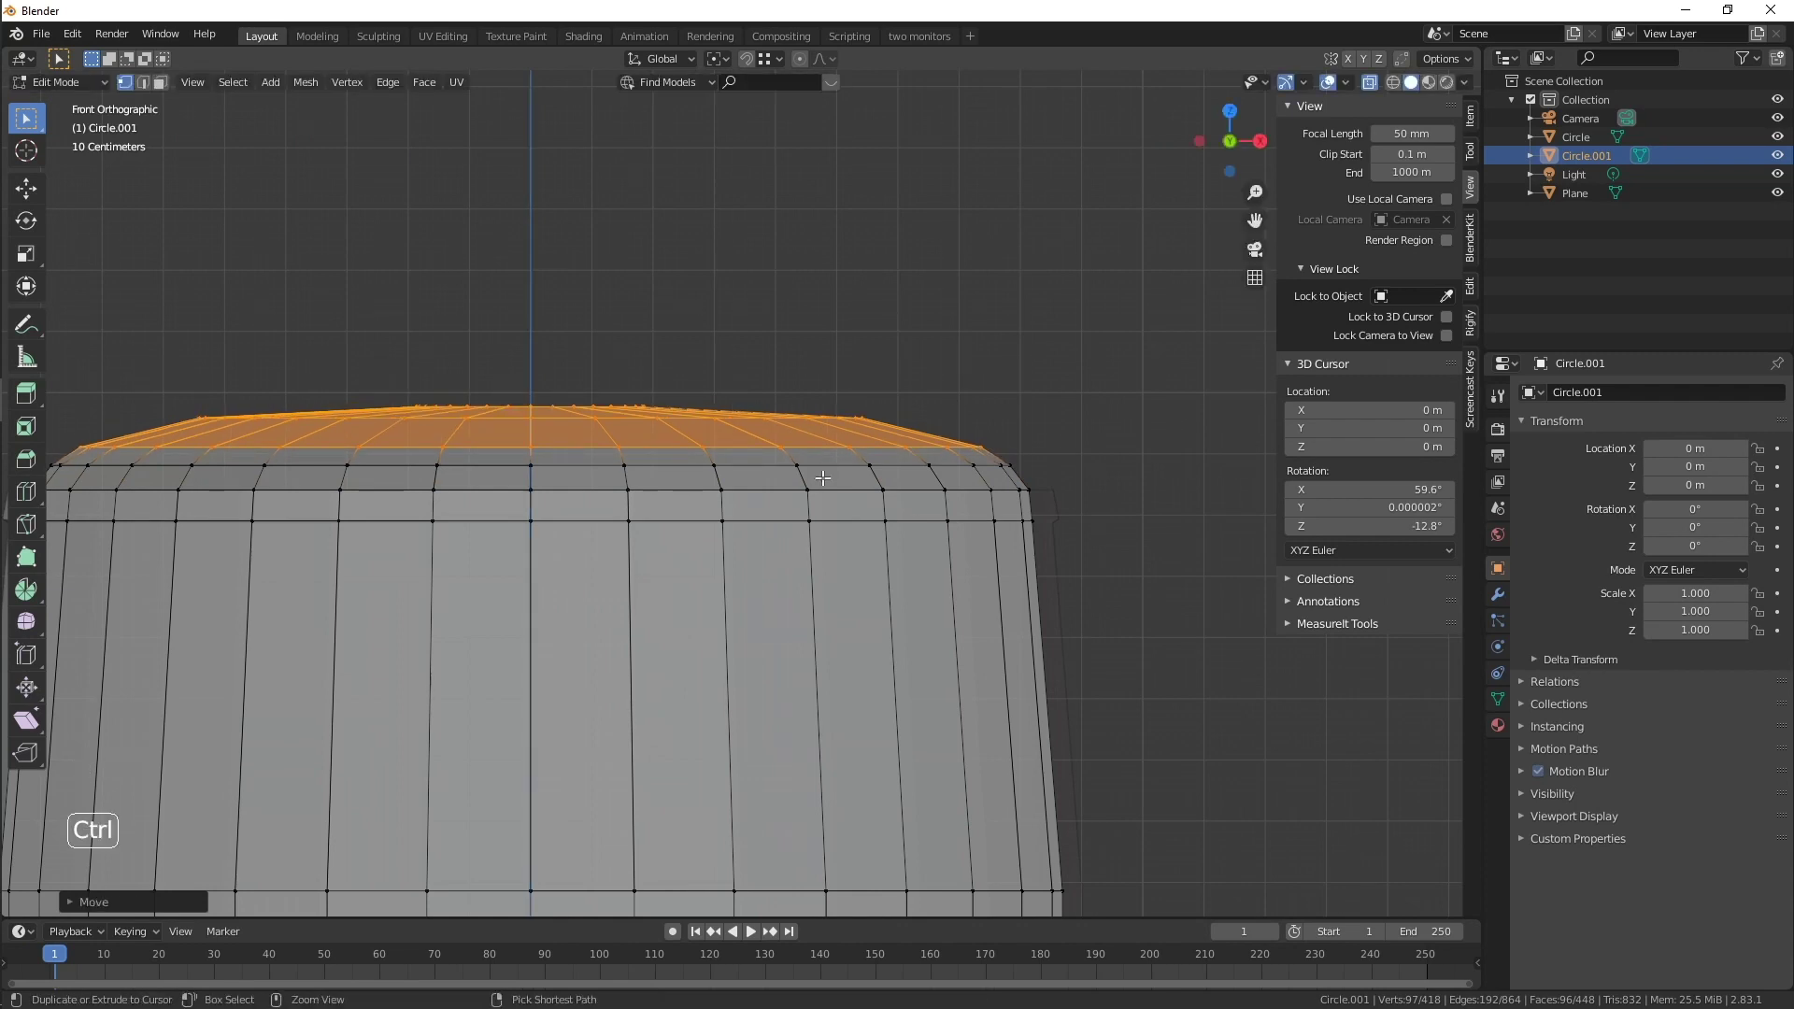
key(ctrl+KP_Subtract)
- Leave mesh editing and set the inner mesh's origin to its geometry
key(Tab)
scroll(822, 477, down, 10)
shift+middle_drag(833, 548, 881, 455)
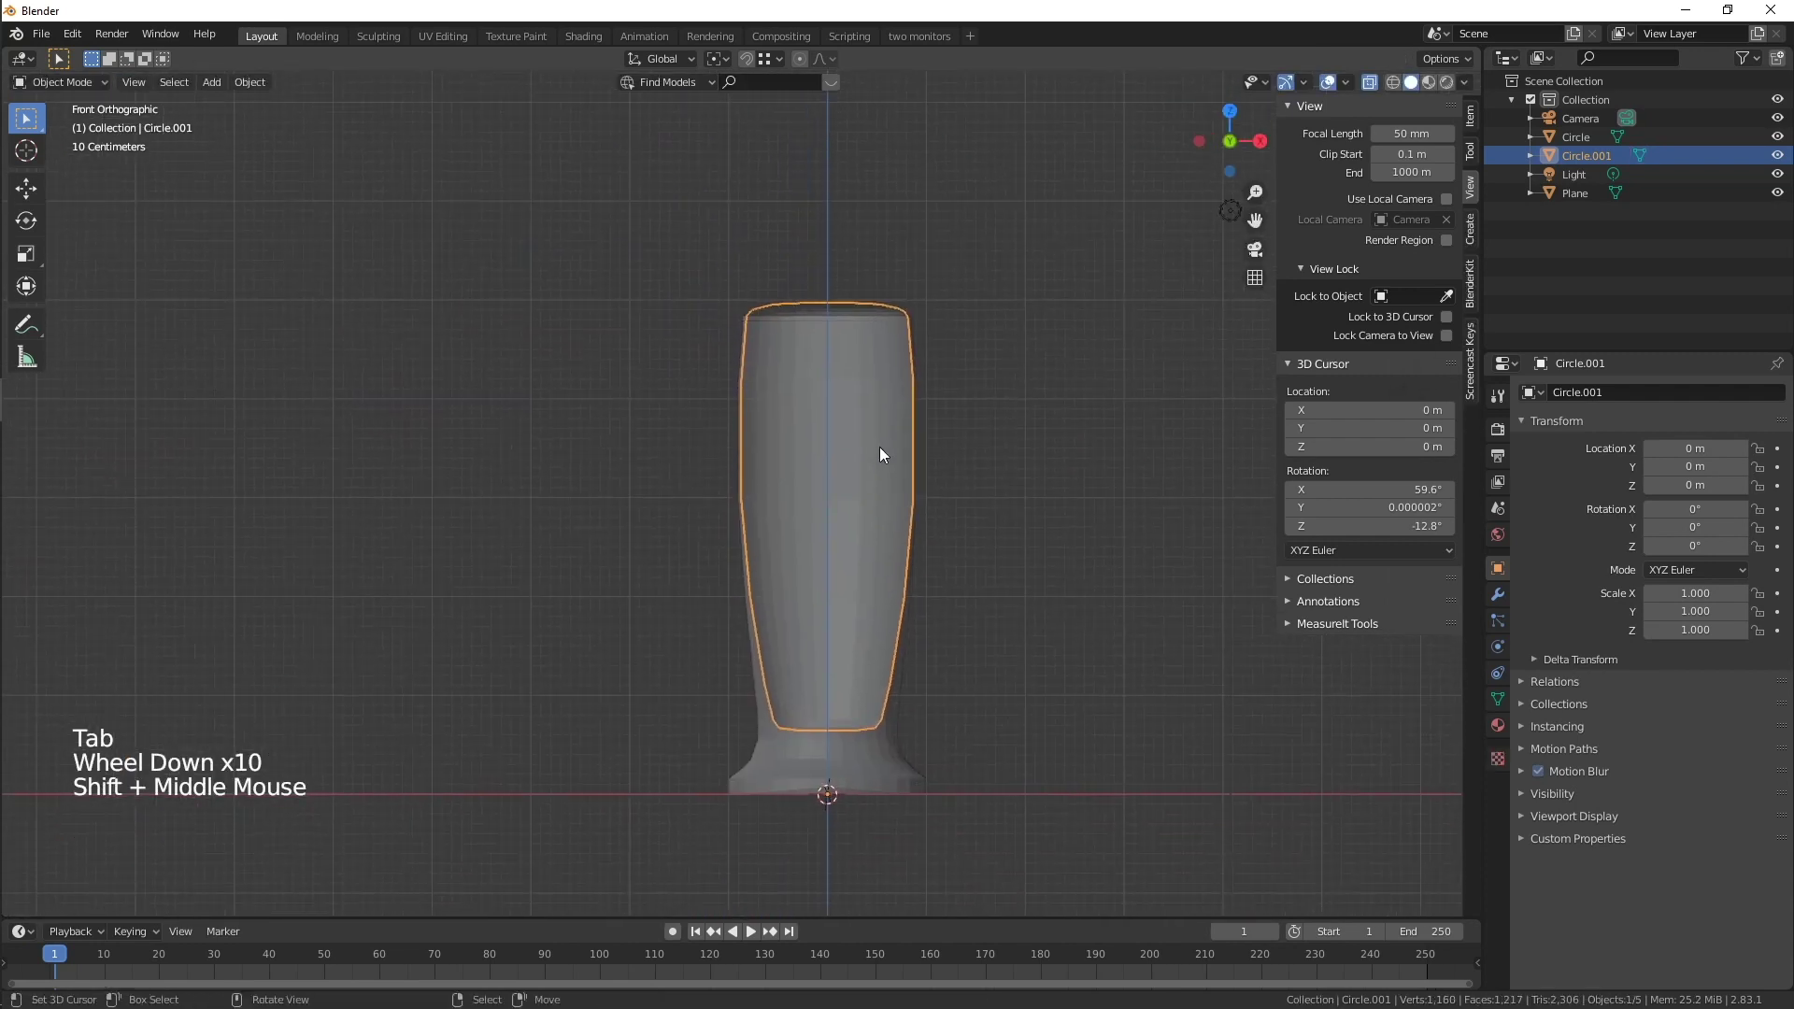
click(250, 83)
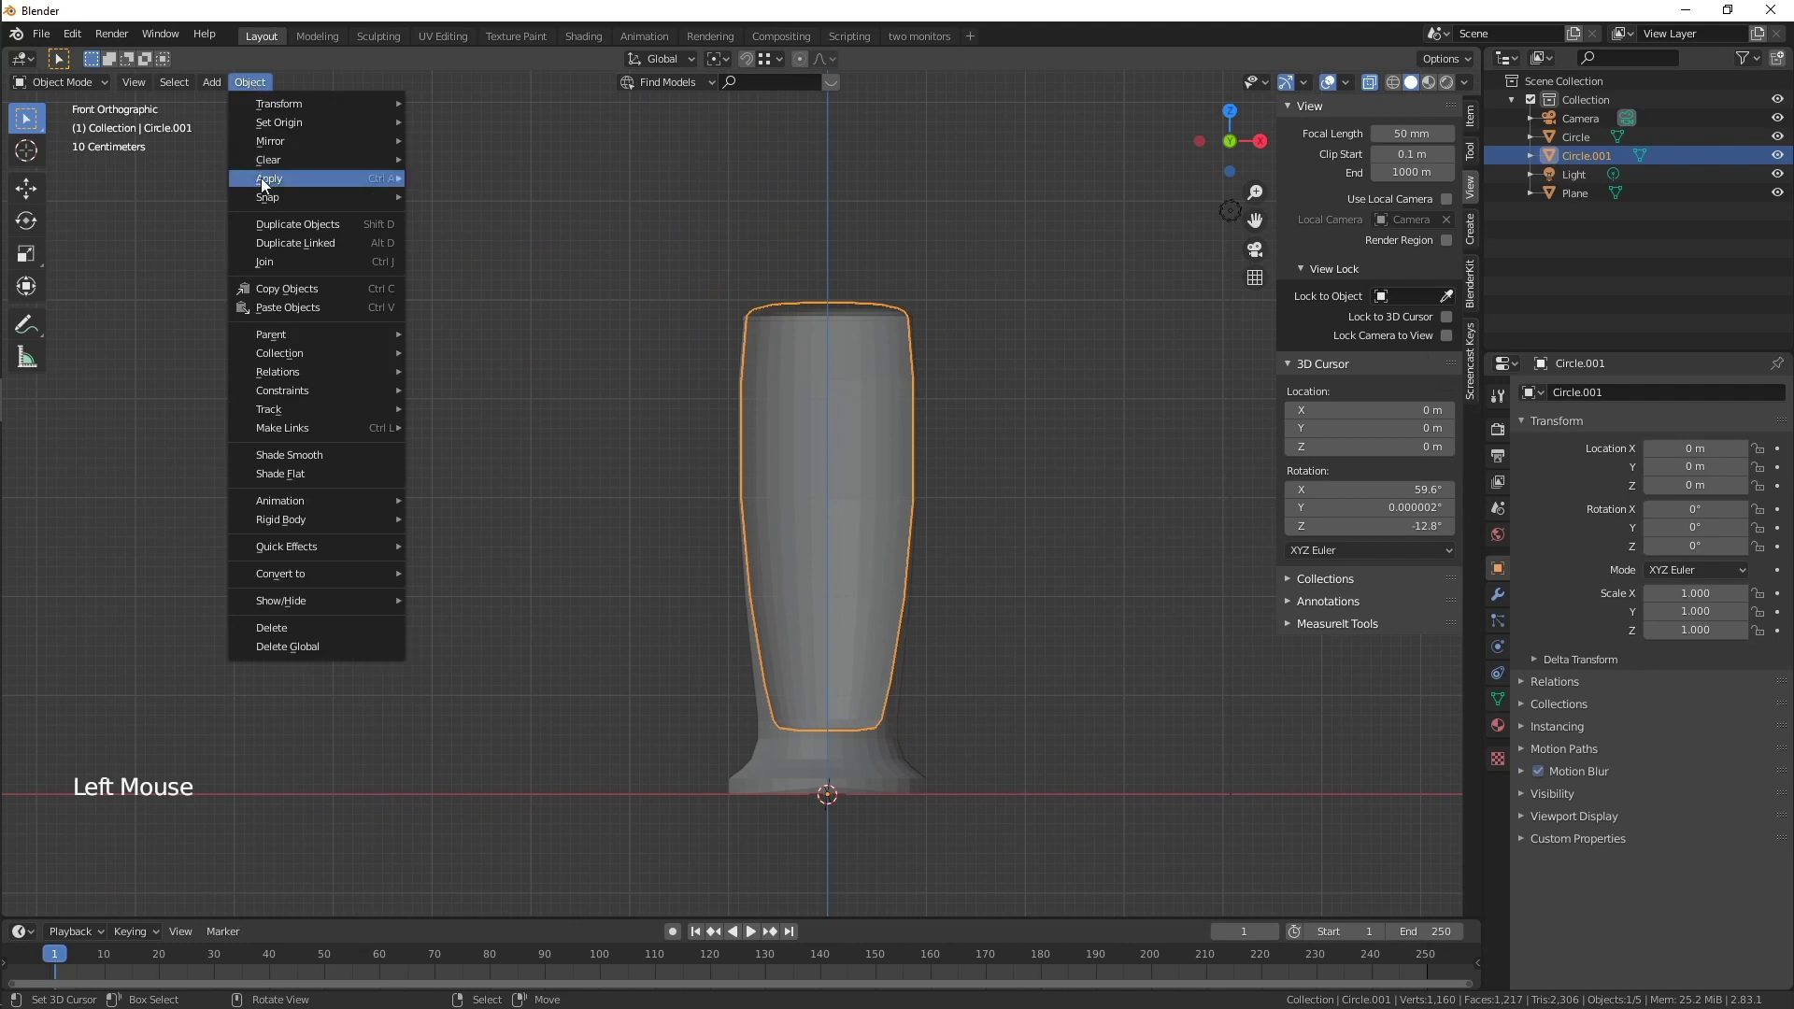
mouse_move(301, 122)
click(489, 142)
- Scale the inner mesh down to about 0.996 in X and Y only, keeping its height
scroll(1029, 364, up, 5)
shift+middle_drag(1030, 365, 951, 437)
scroll(828, 359, up, 4)
scroll(951, 437, up, 4)
scroll(1168, 225, up, 1)
key(s)
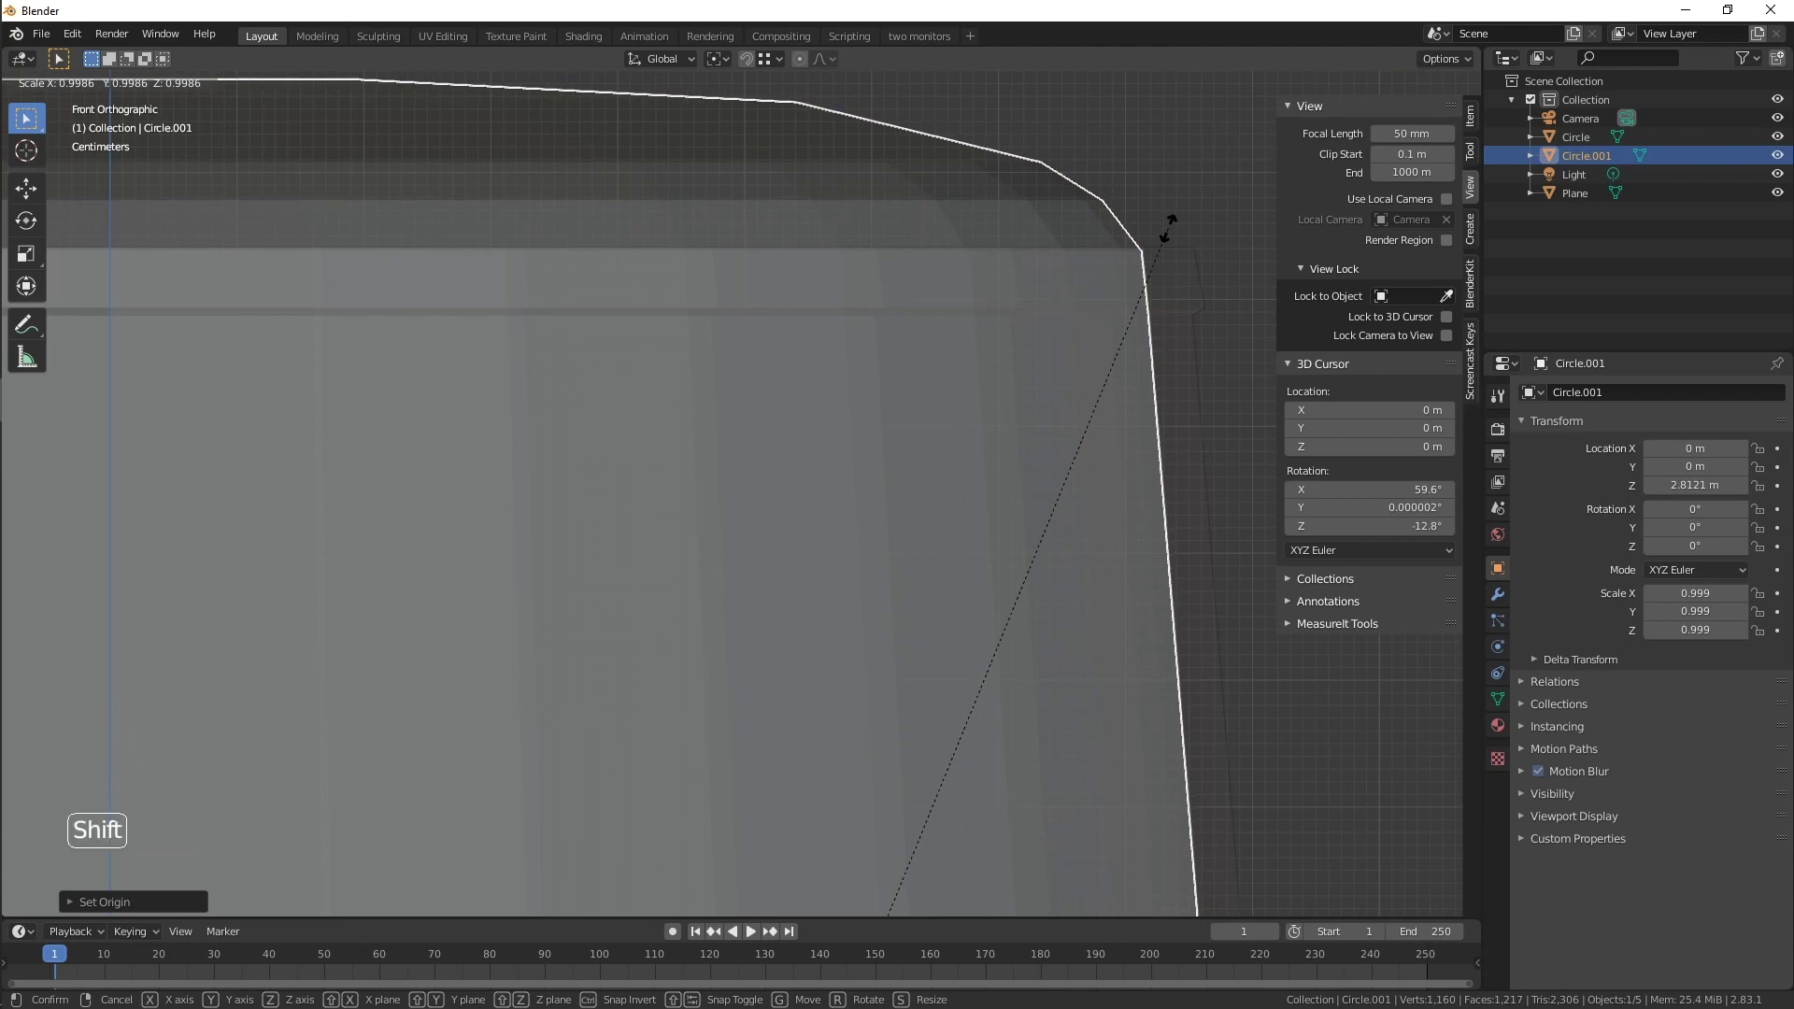
key(shift+z)
click(1164, 233)
- Shade the inner mesh smooth and enable Auto Smooth in its normals settings
scroll(944, 389, down, 8)
shift+middle_drag(944, 389, 856, 393)
scroll(933, 348, down, 4)
scroll(934, 348, down, 4)
click(249, 82)
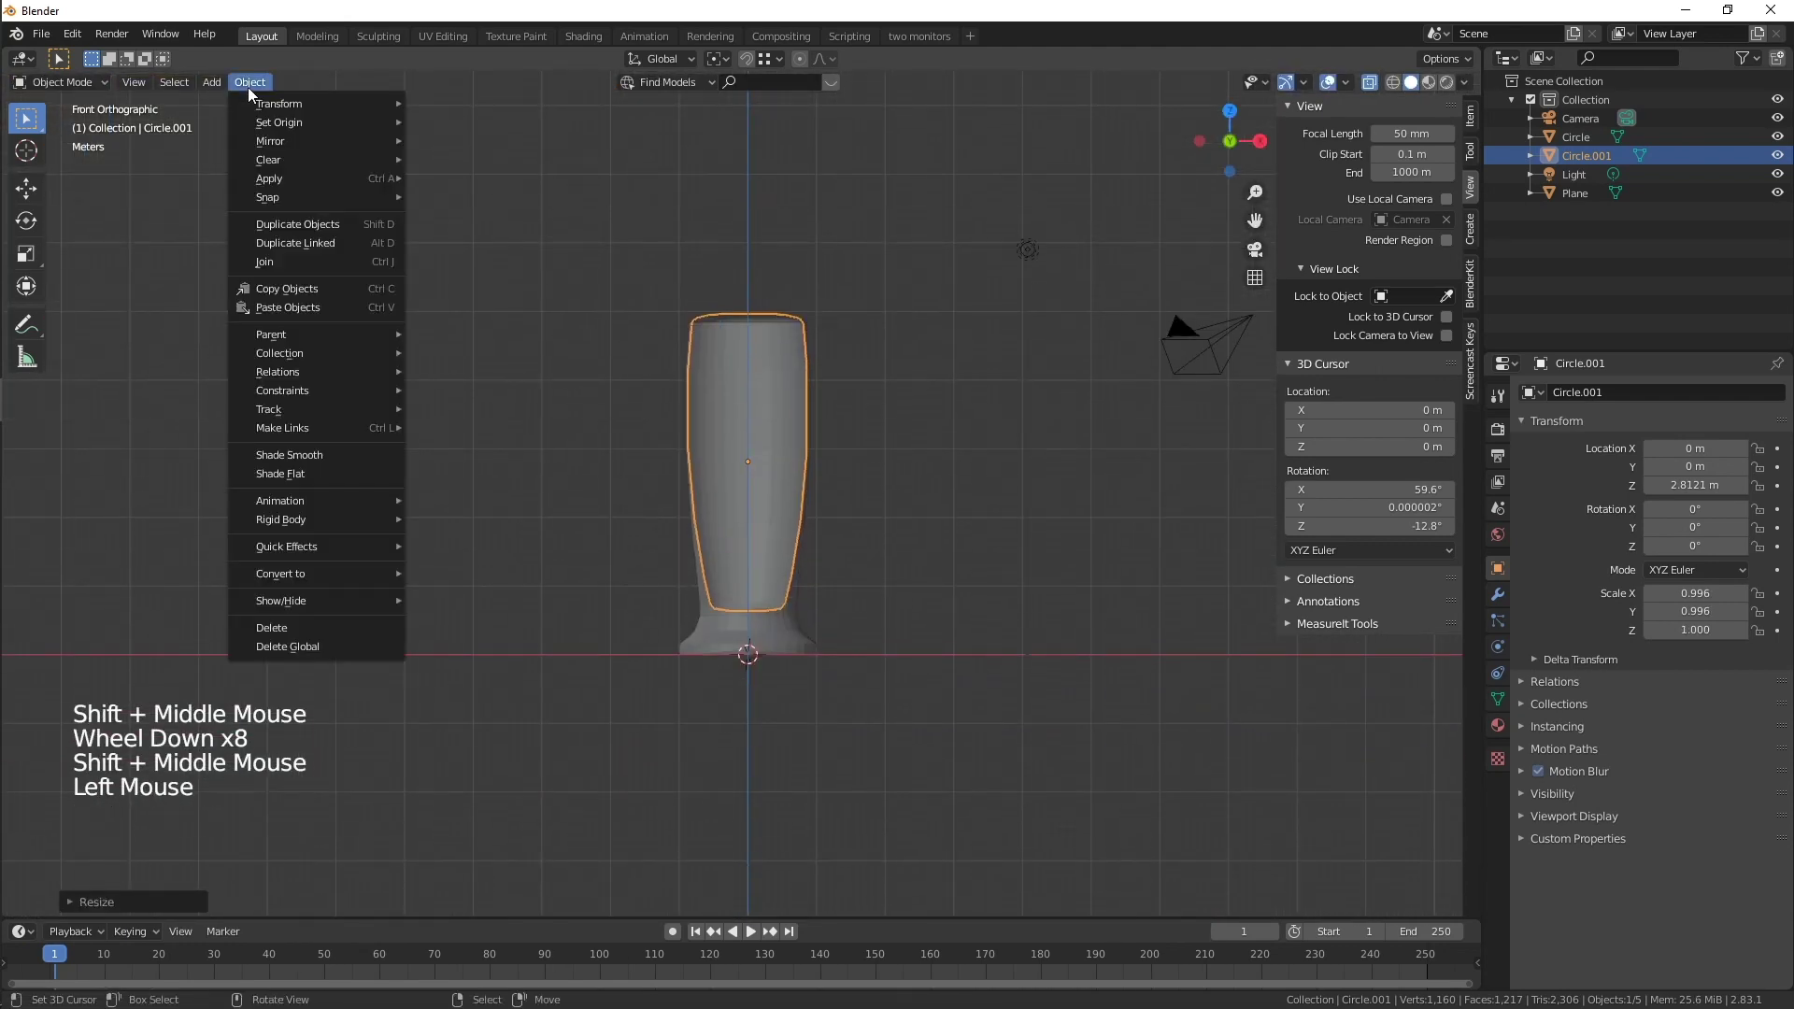
click(325, 454)
click(1498, 699)
click(1552, 712)
click(1551, 734)
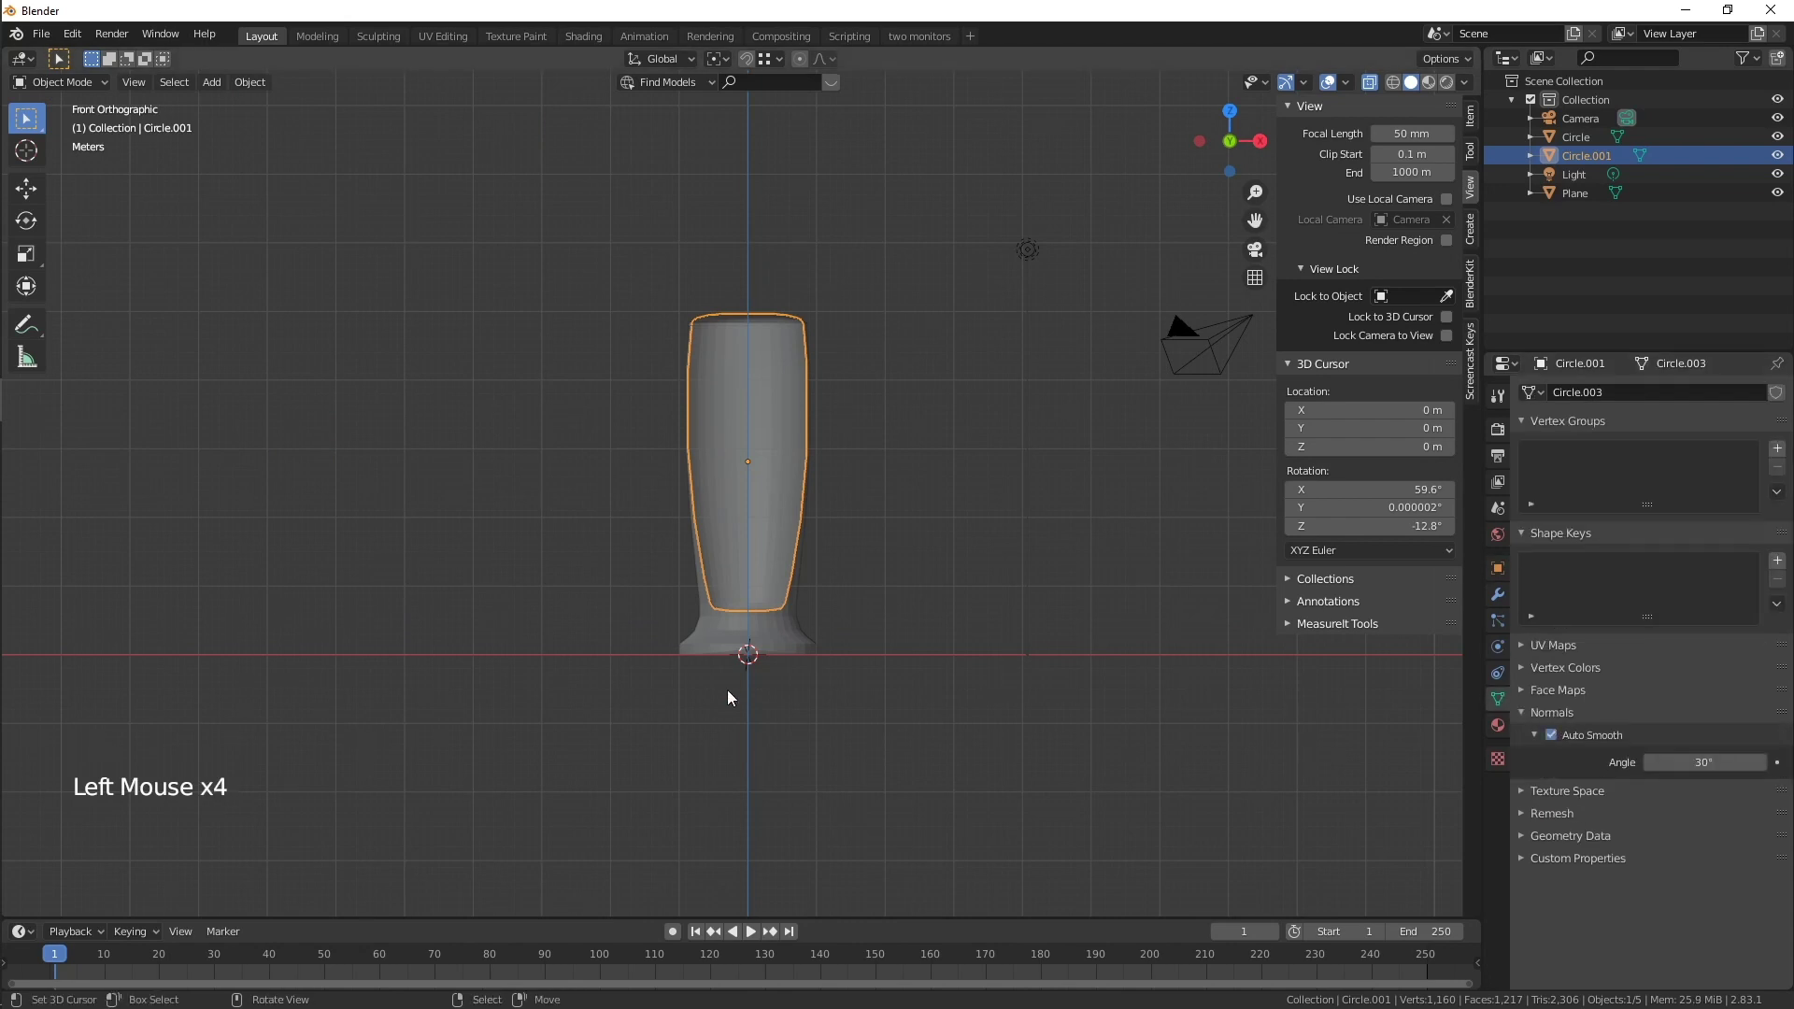
- Select the outer glass, shade it smooth and enable Auto Smooth for it
right_click(748, 612)
click(250, 82)
click(327, 454)
click(1551, 734)
- Add a Subdivision Surface modifier with 2 viewport subdivisions to the glass and another to the inner mesh
click(1498, 594)
click(1589, 393)
click(1473, 701)
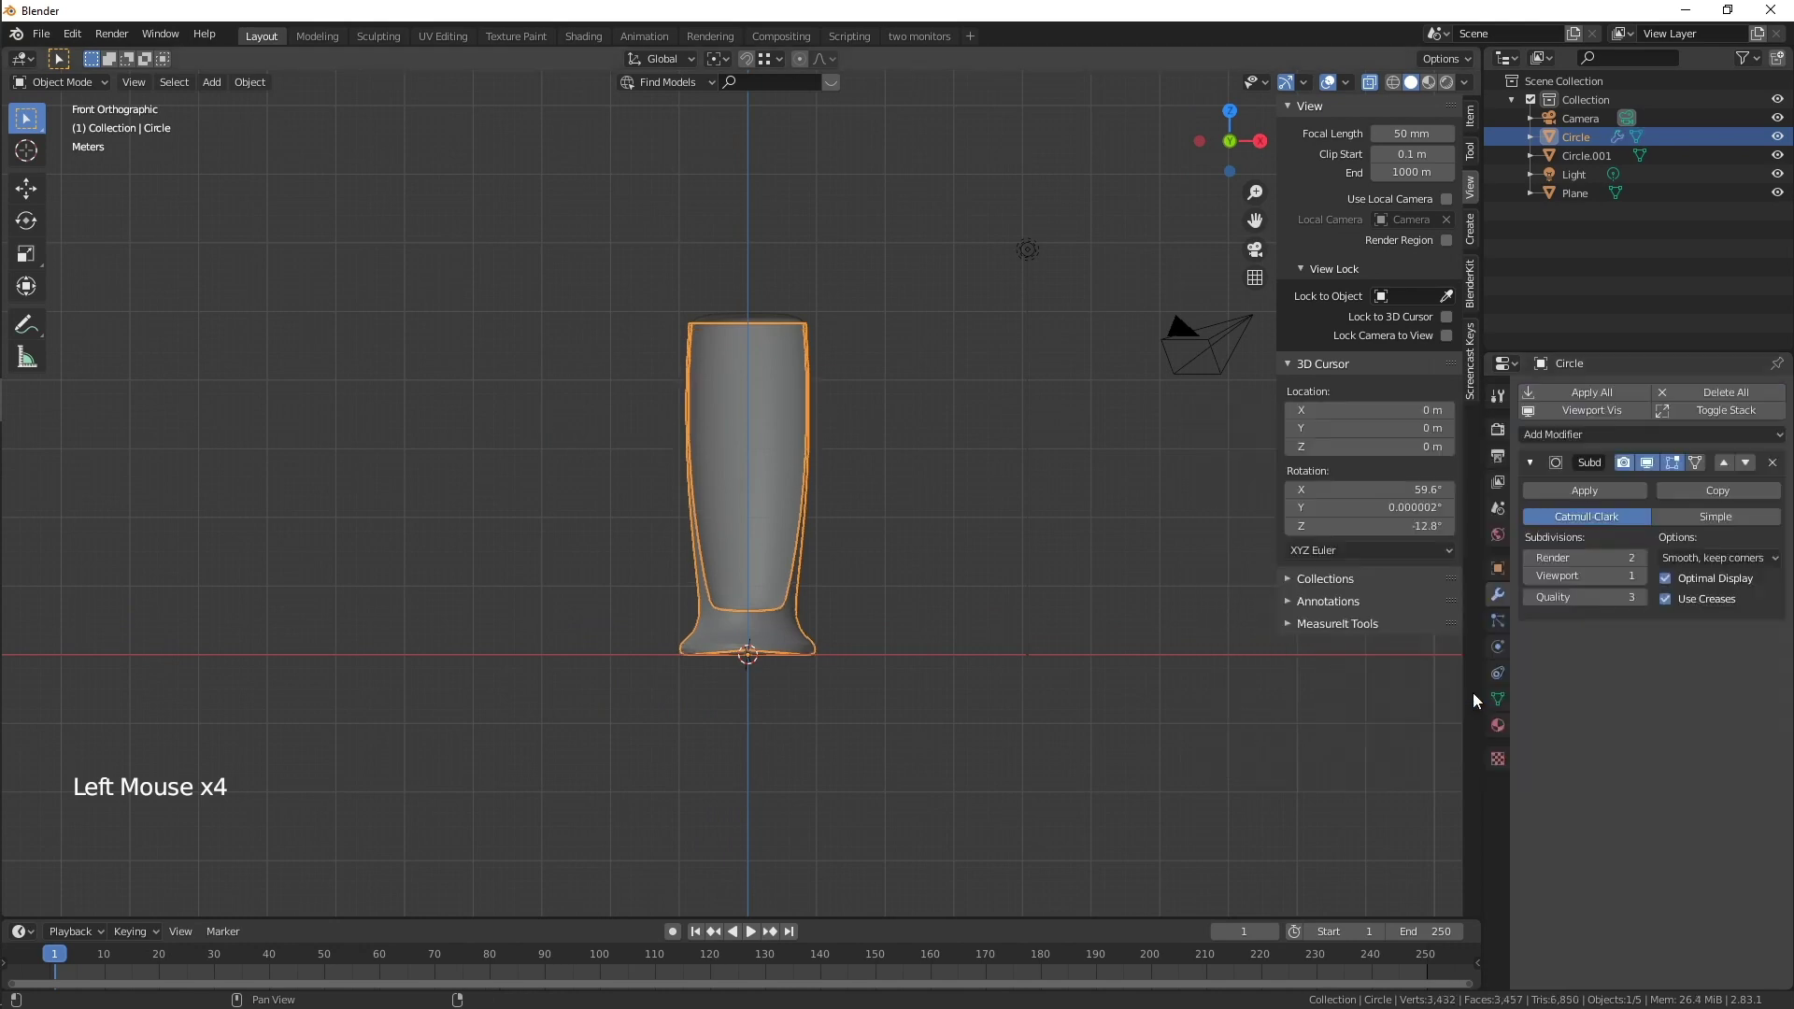
right_click(792, 481)
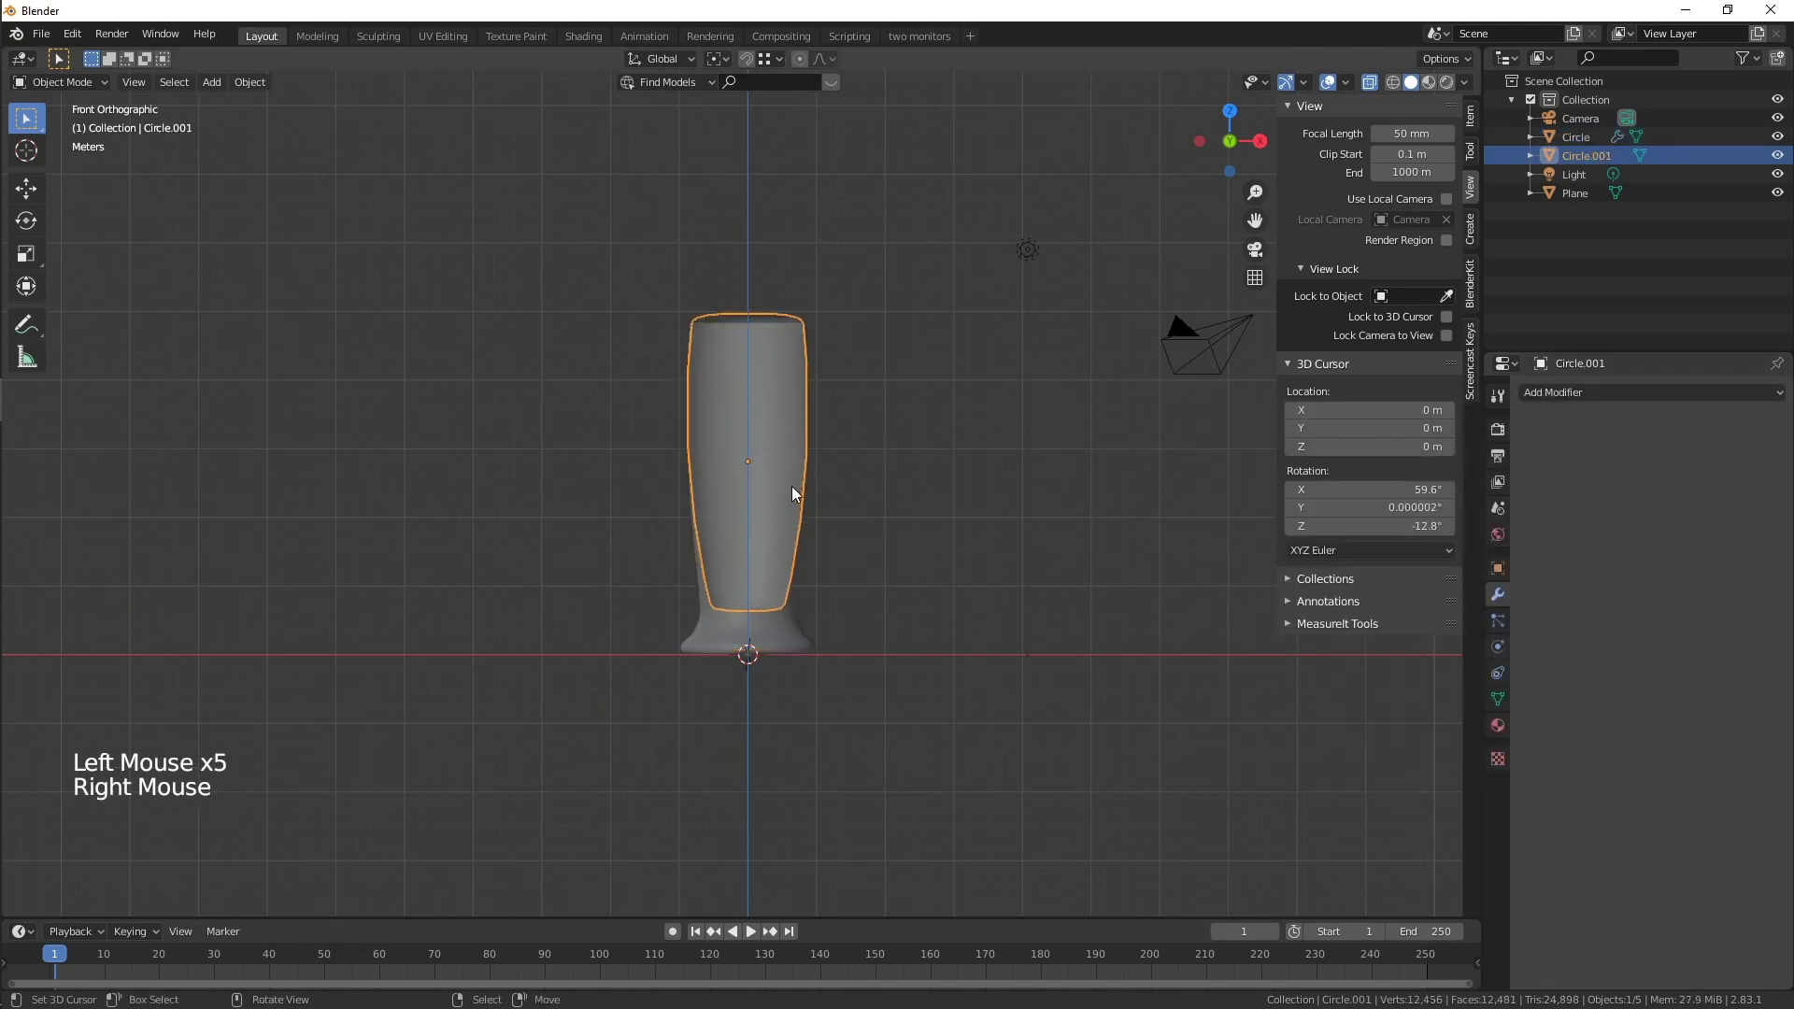
click(1642, 391)
click(1451, 701)
click(1640, 576)
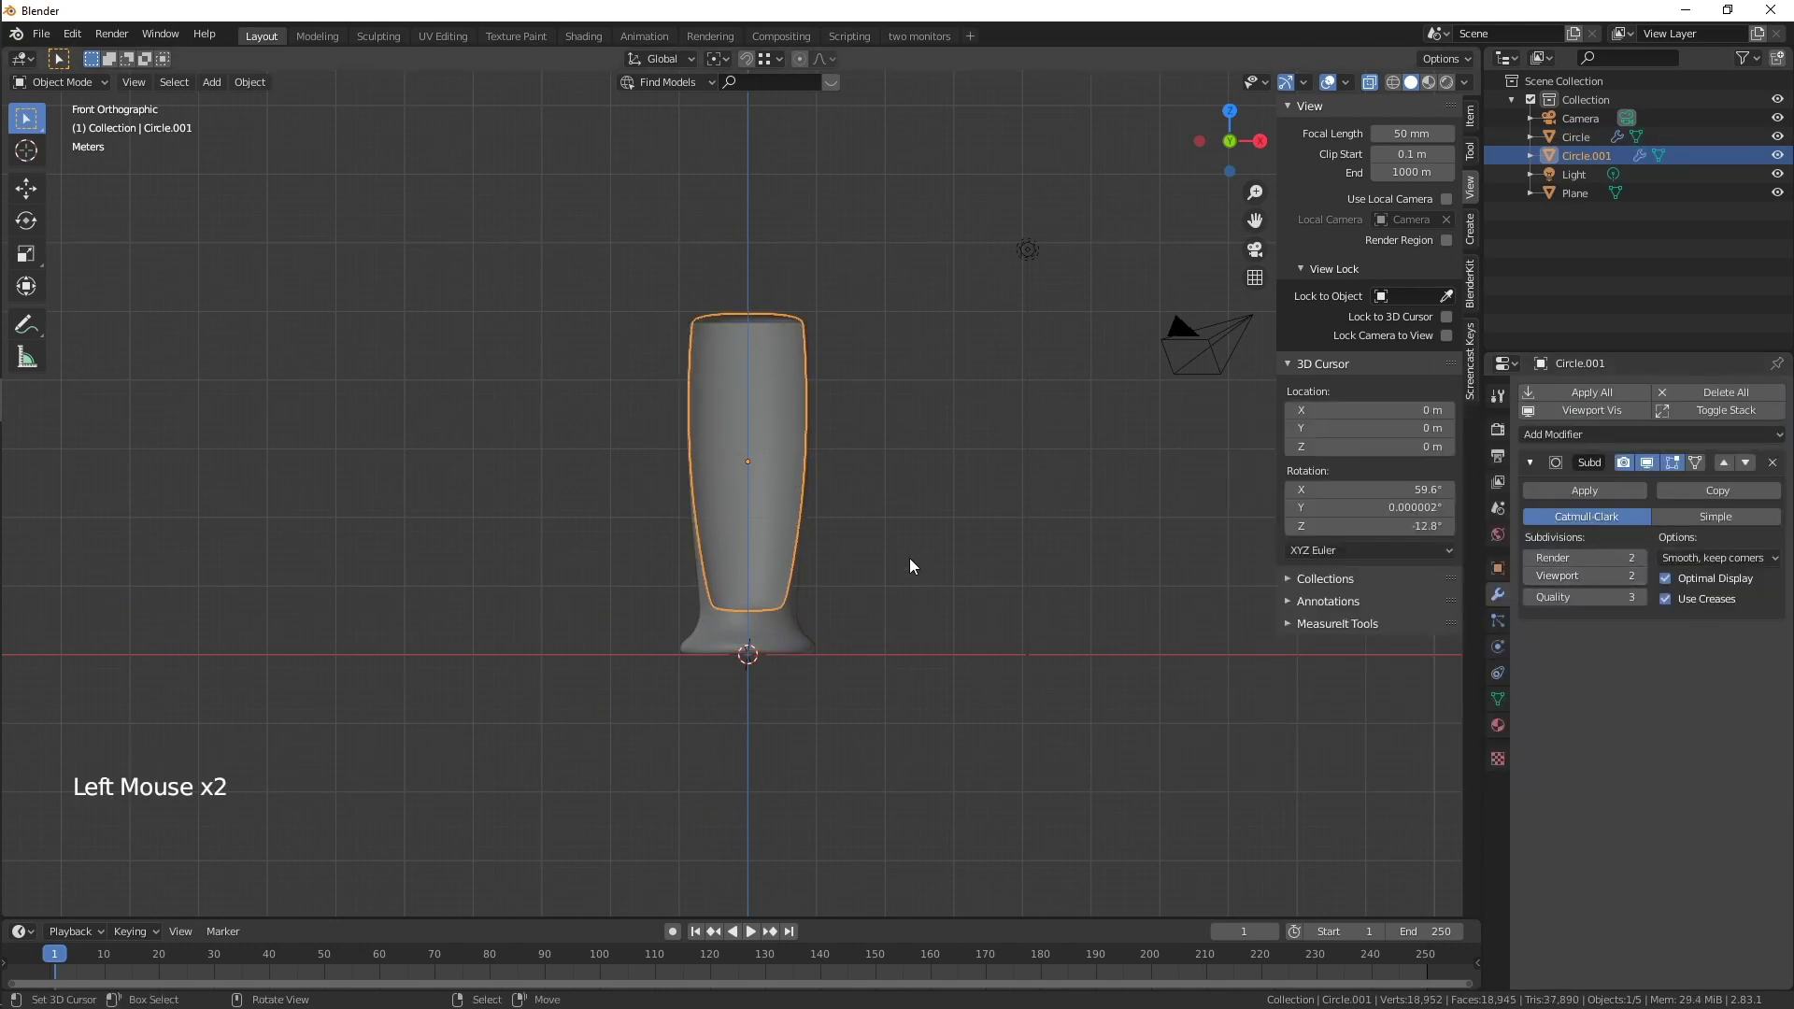
- Preview the model in rendered shading with nothing selected
scroll(911, 558, up, 3)
key(z)
click(996, 452)
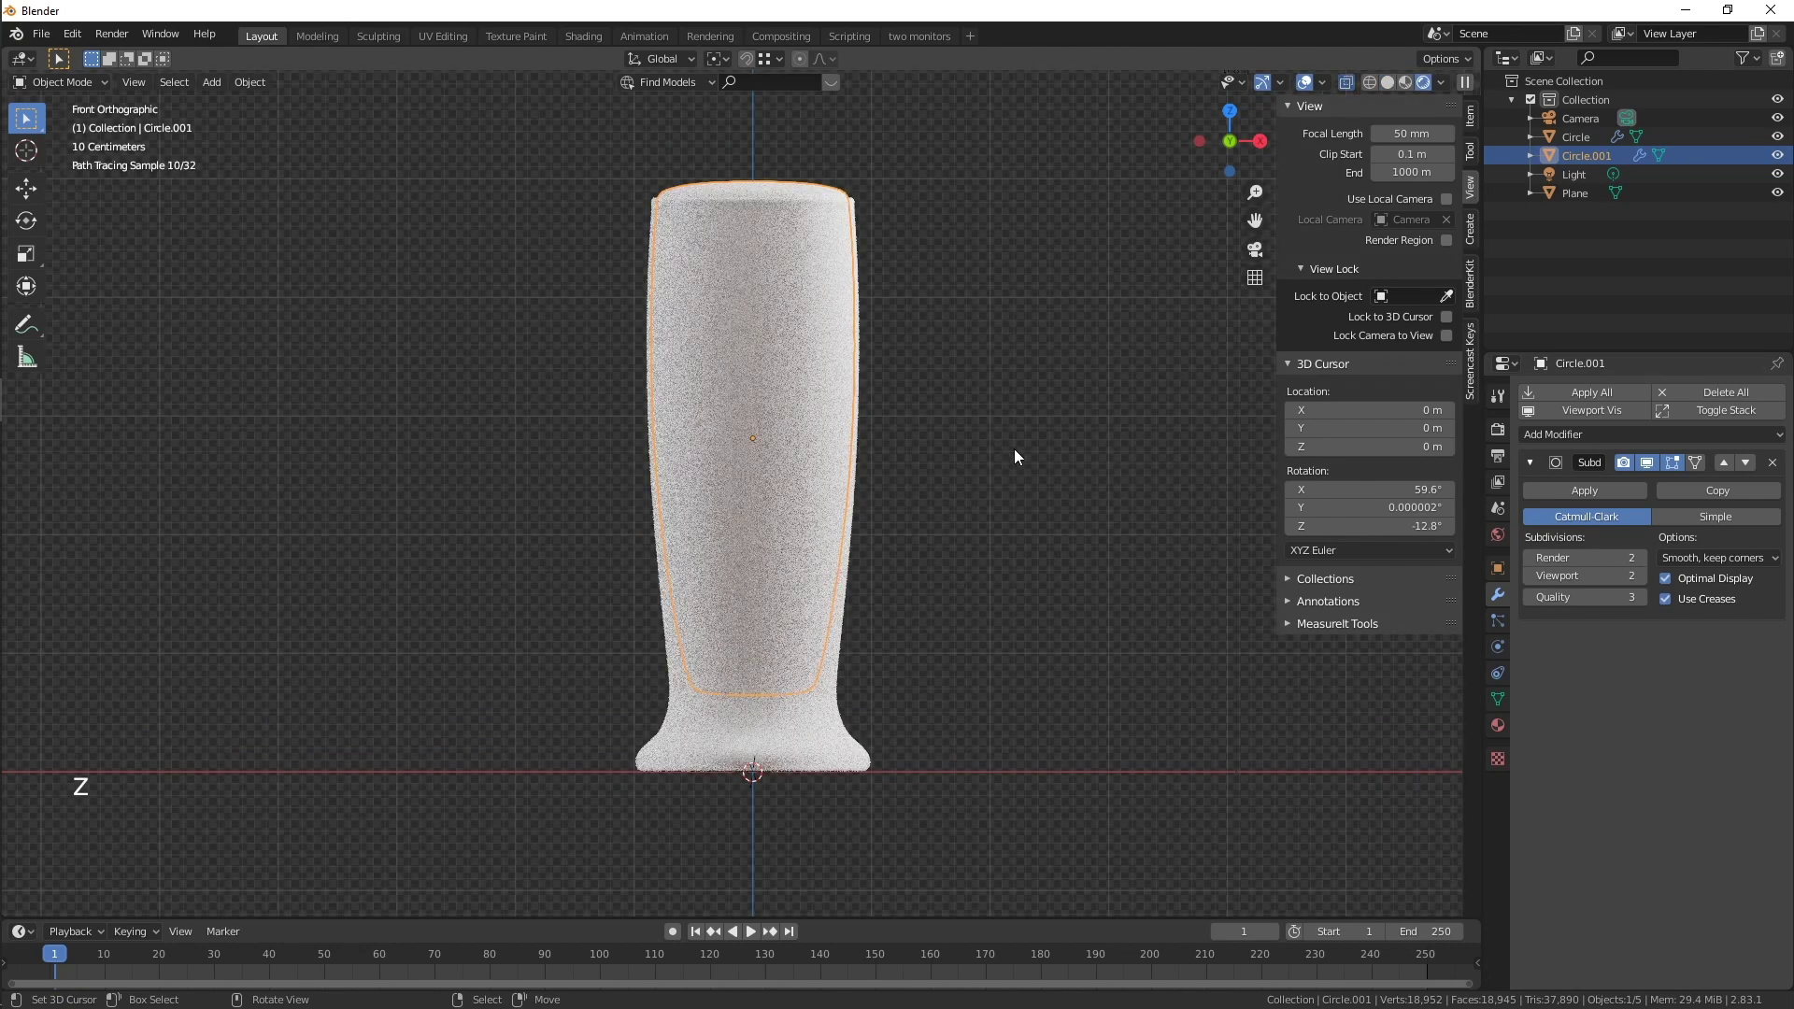
key(alt+a)
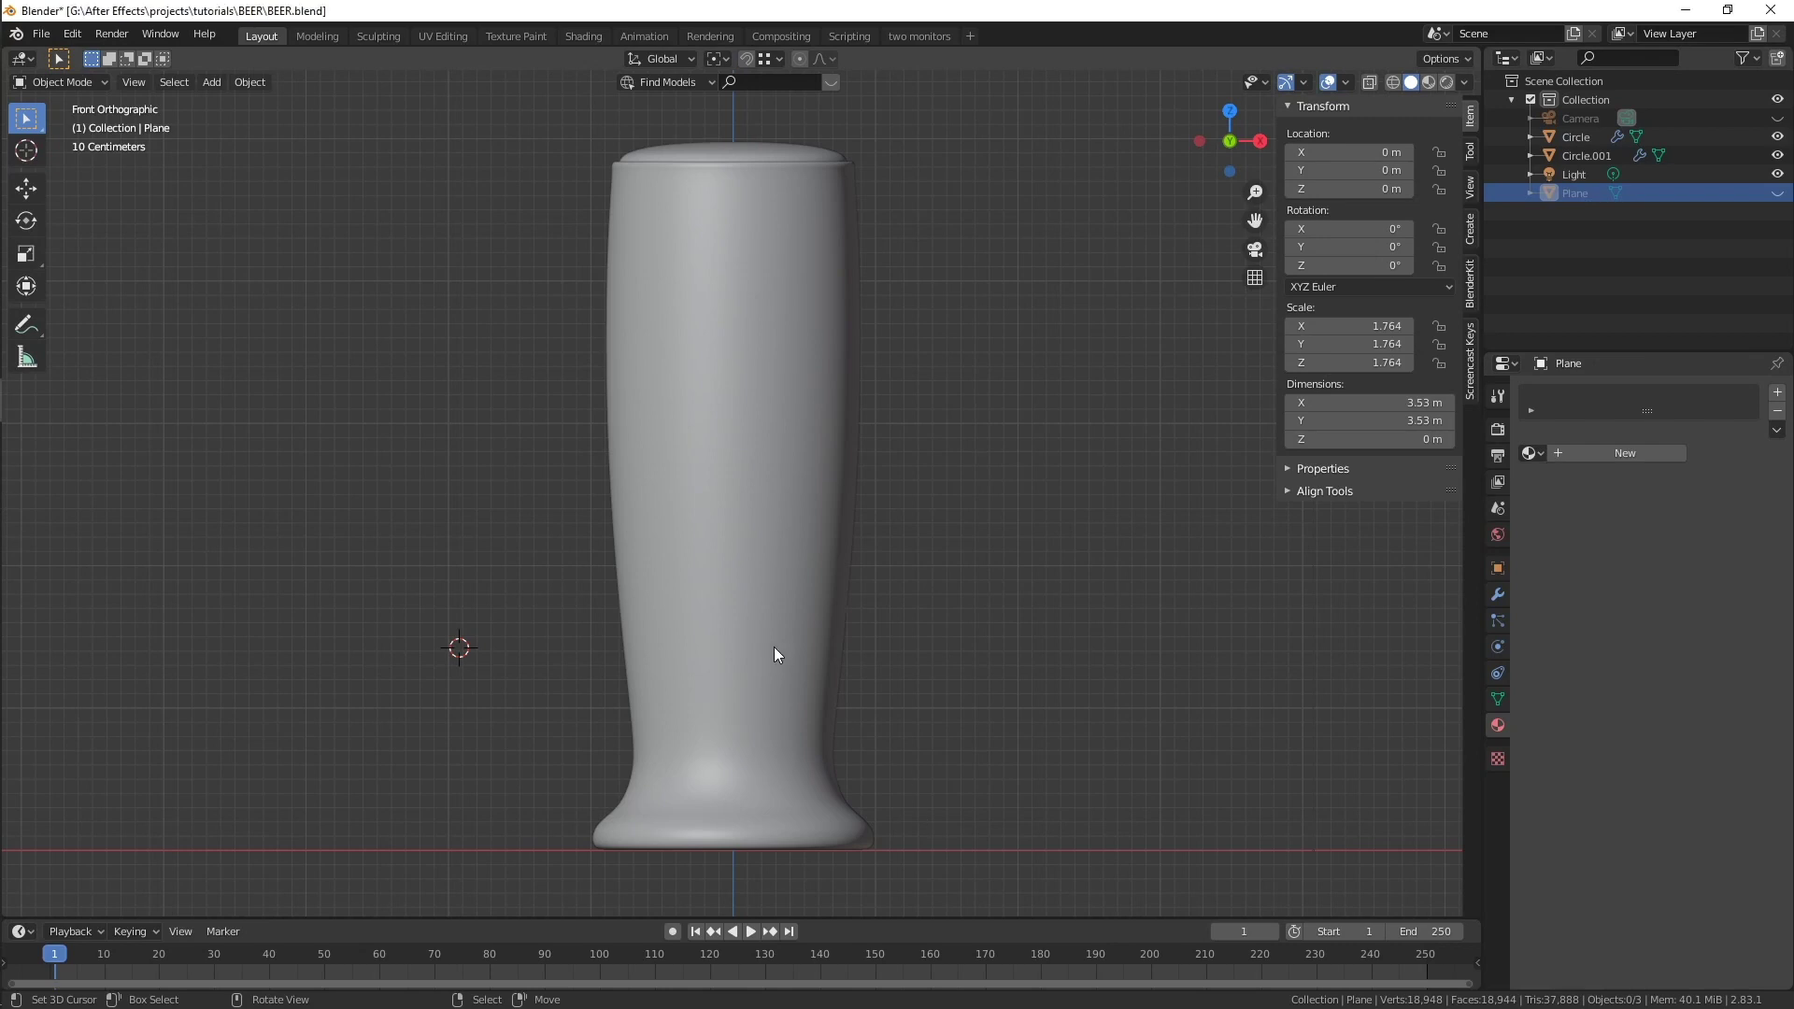
- Hide the outer glass and open the inner mesh for editing
right_click(774, 647)
key(h)
right_click(739, 445)
key(Tab)
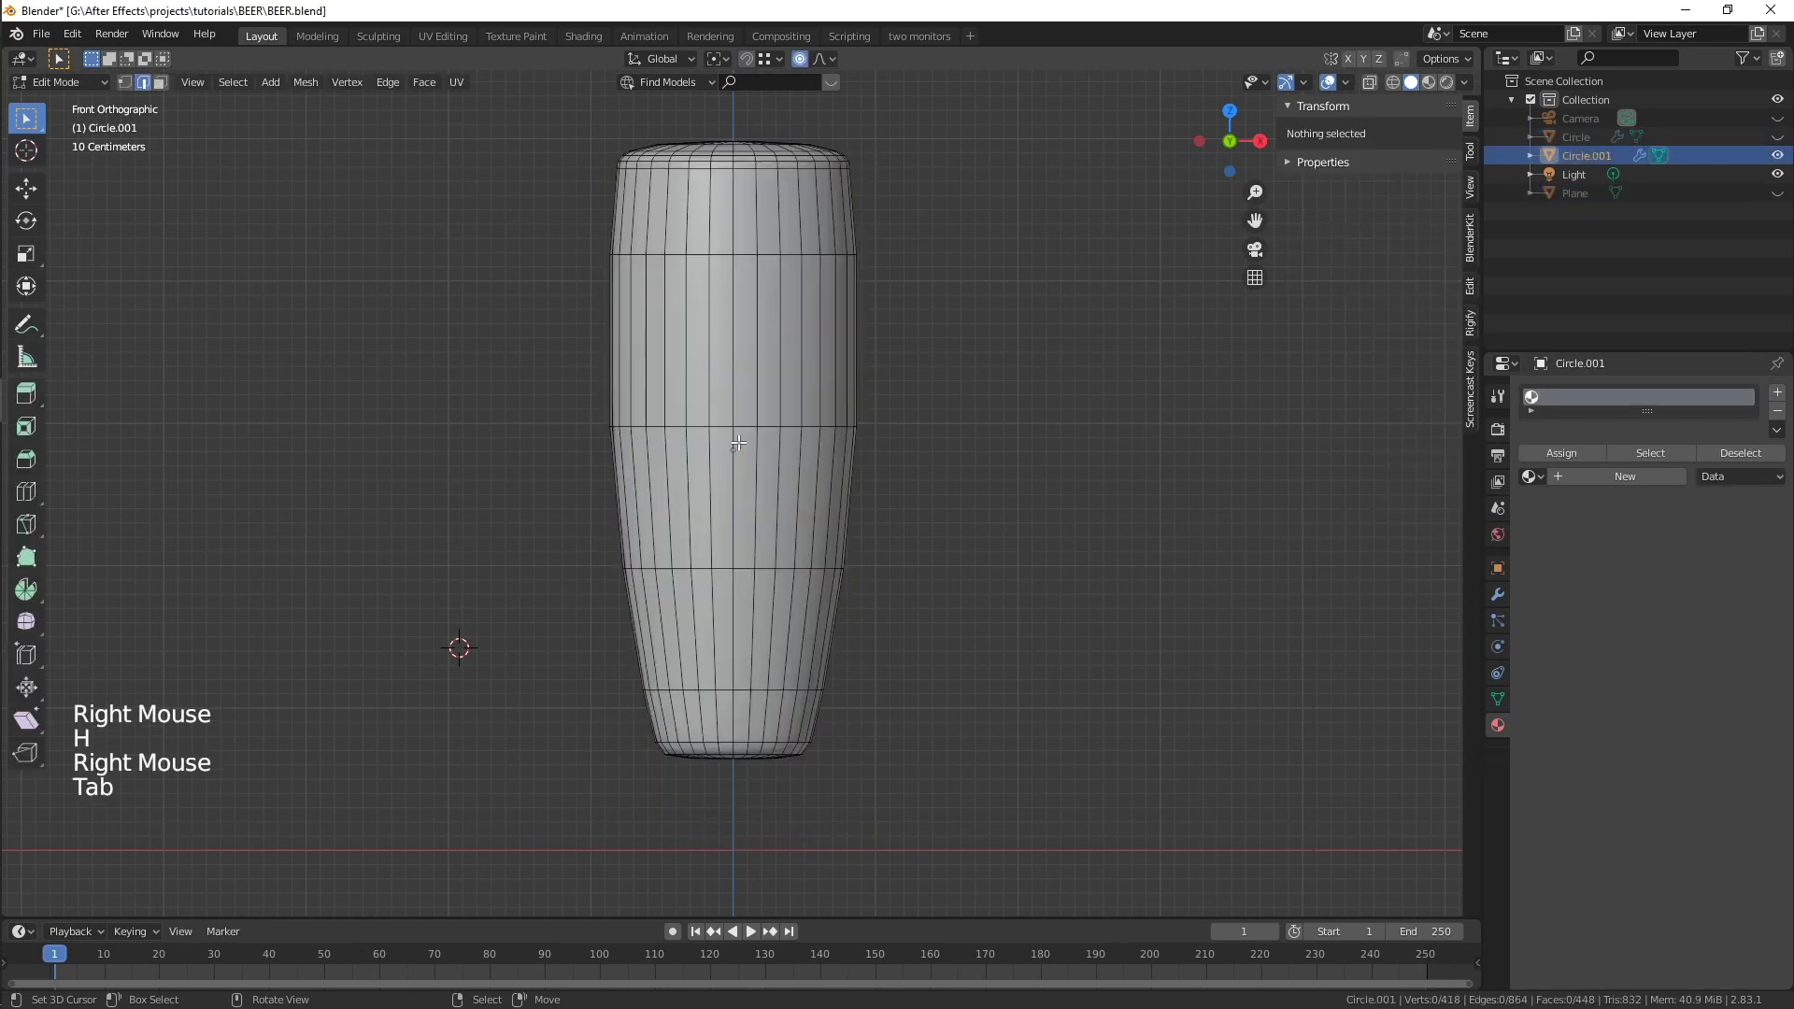
- Select the inner mesh's top centre vertex, grow the selection eight times over the cap and switch to edge selection
middle_drag(739, 445, 719, 449)
scroll(715, 451, up, 3)
key(1)
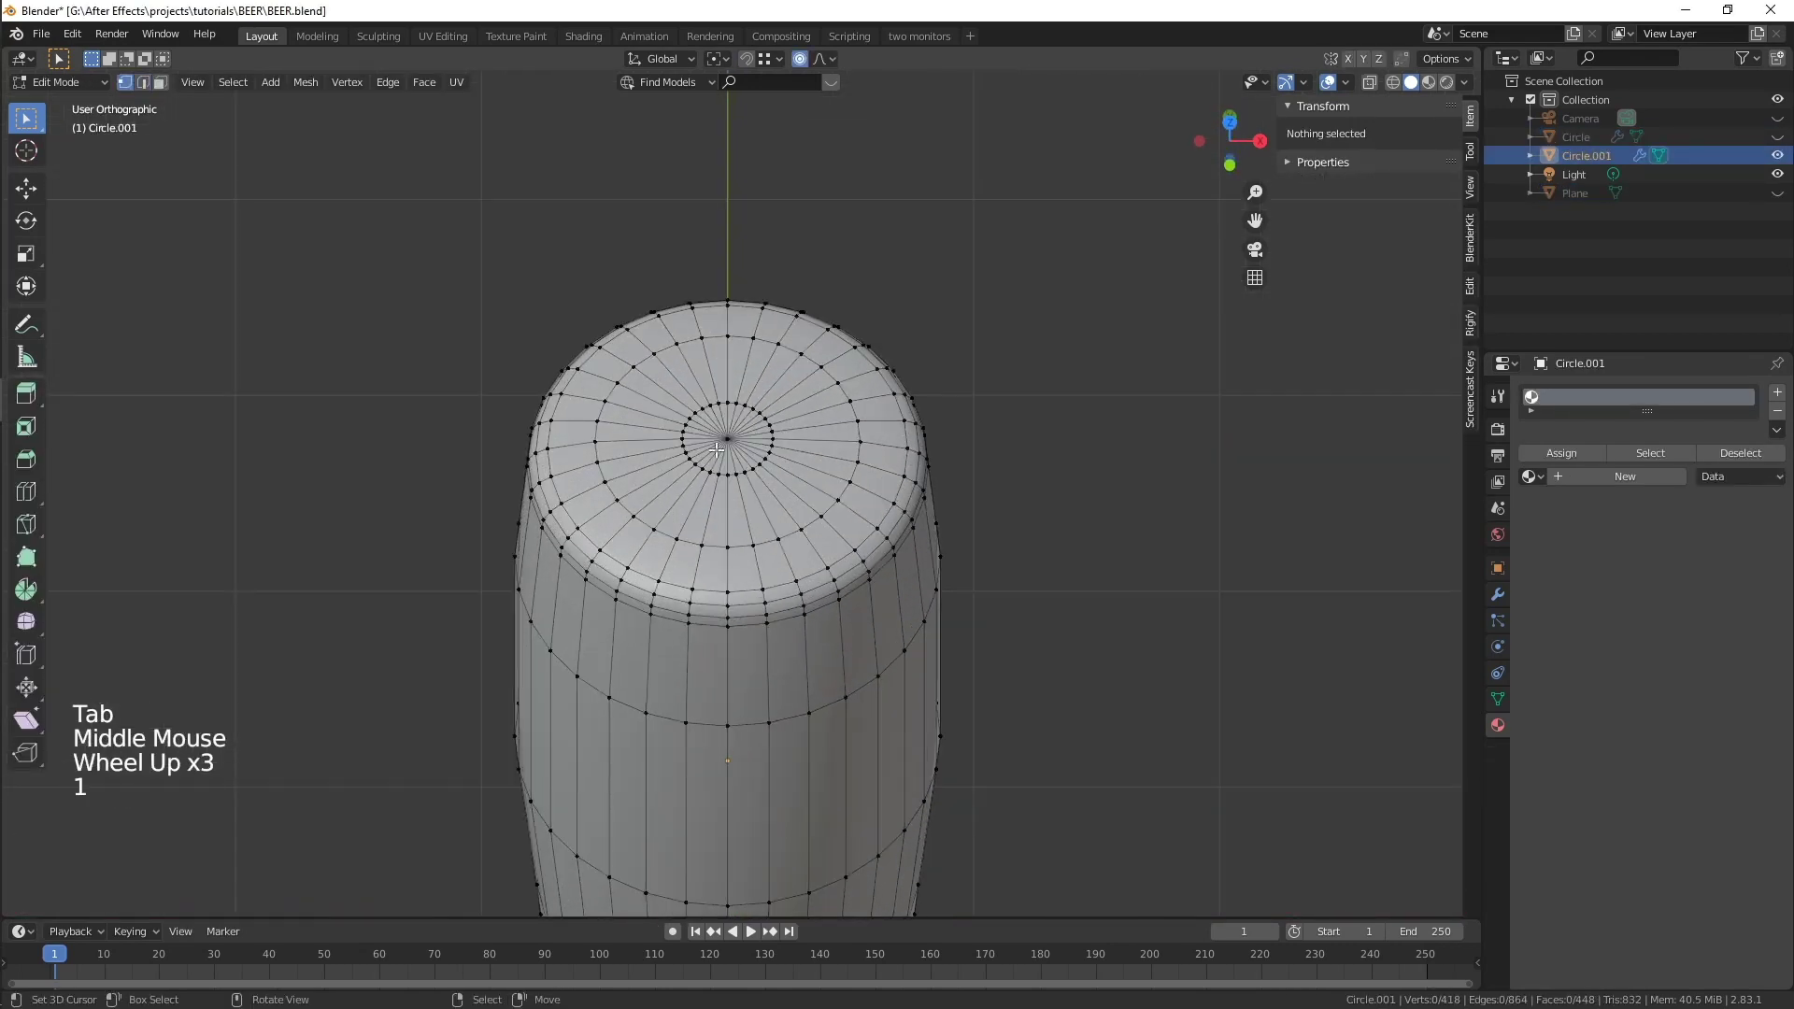
right_click(716, 450)
key(ctrl+KP_Add)
key(ctrl+KP_Add)
key(ctrl+KP_Add)
key(ctrl+KP_Add)
key(ctrl+KP_Add)
key(ctrl+KP_Add)
key(ctrl+KP_Add)
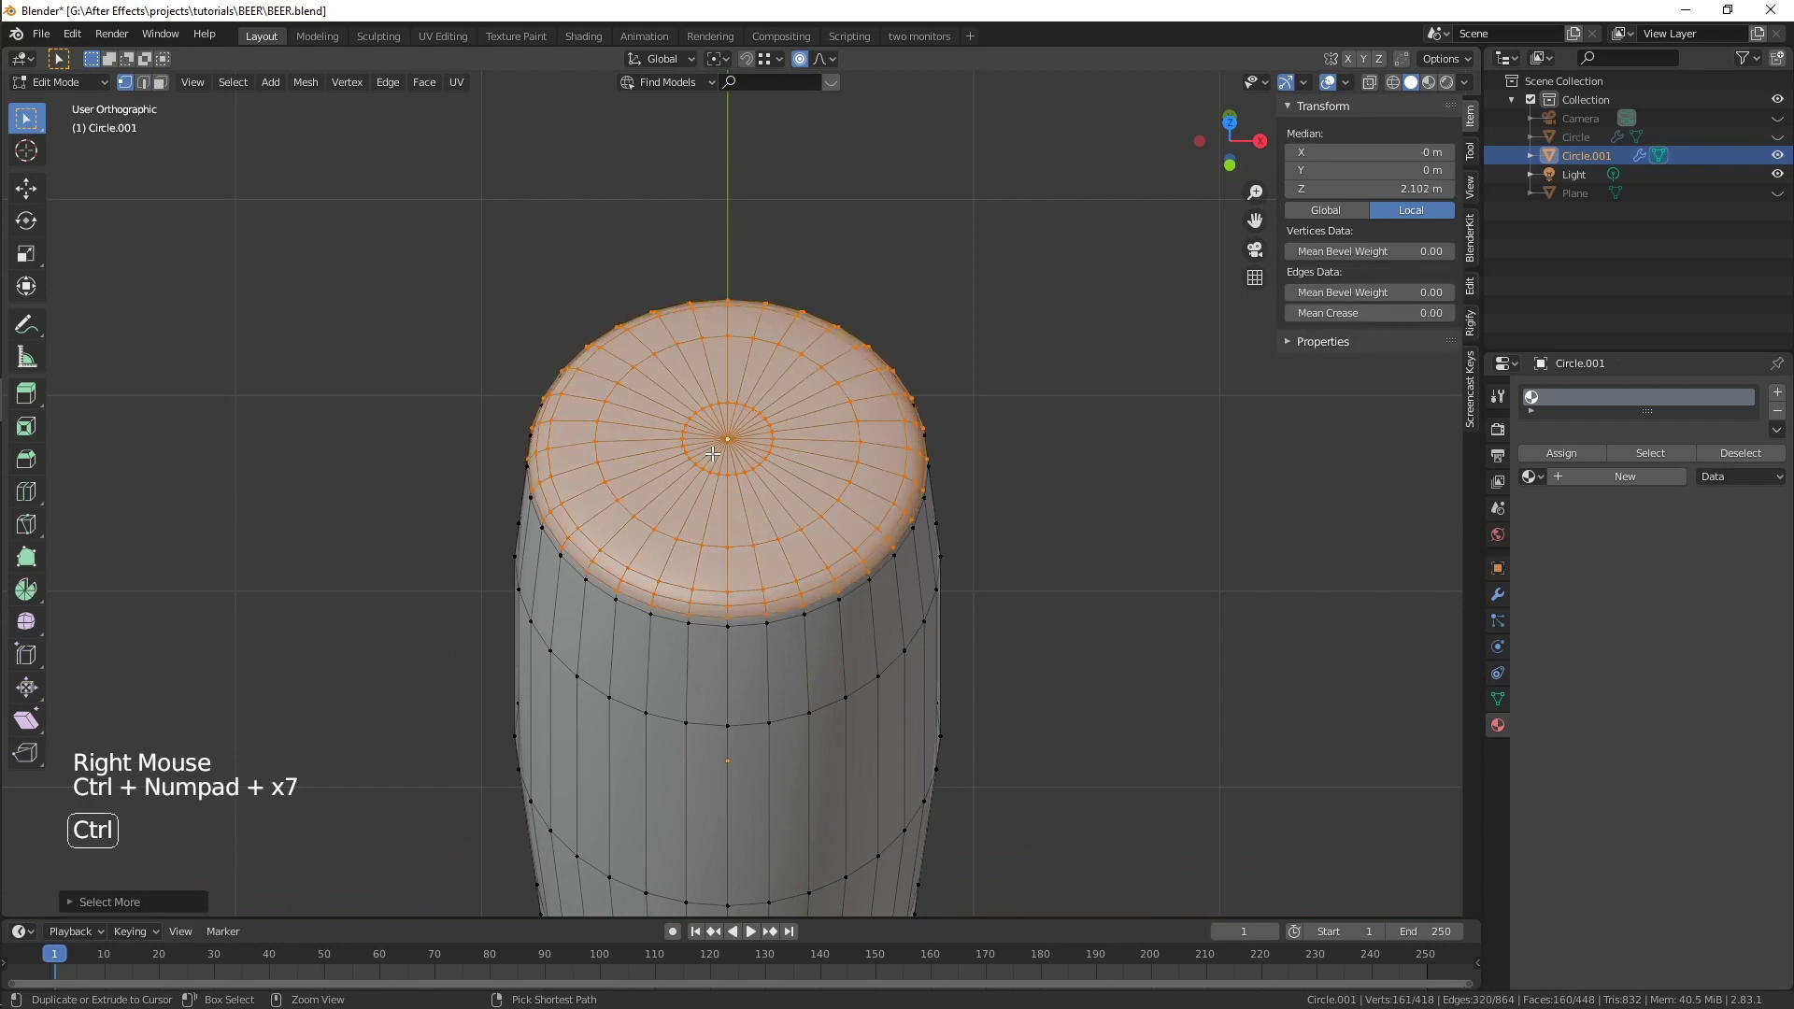
key(ctrl+KP_Add)
key(2)
scroll(743, 645, up, 4)
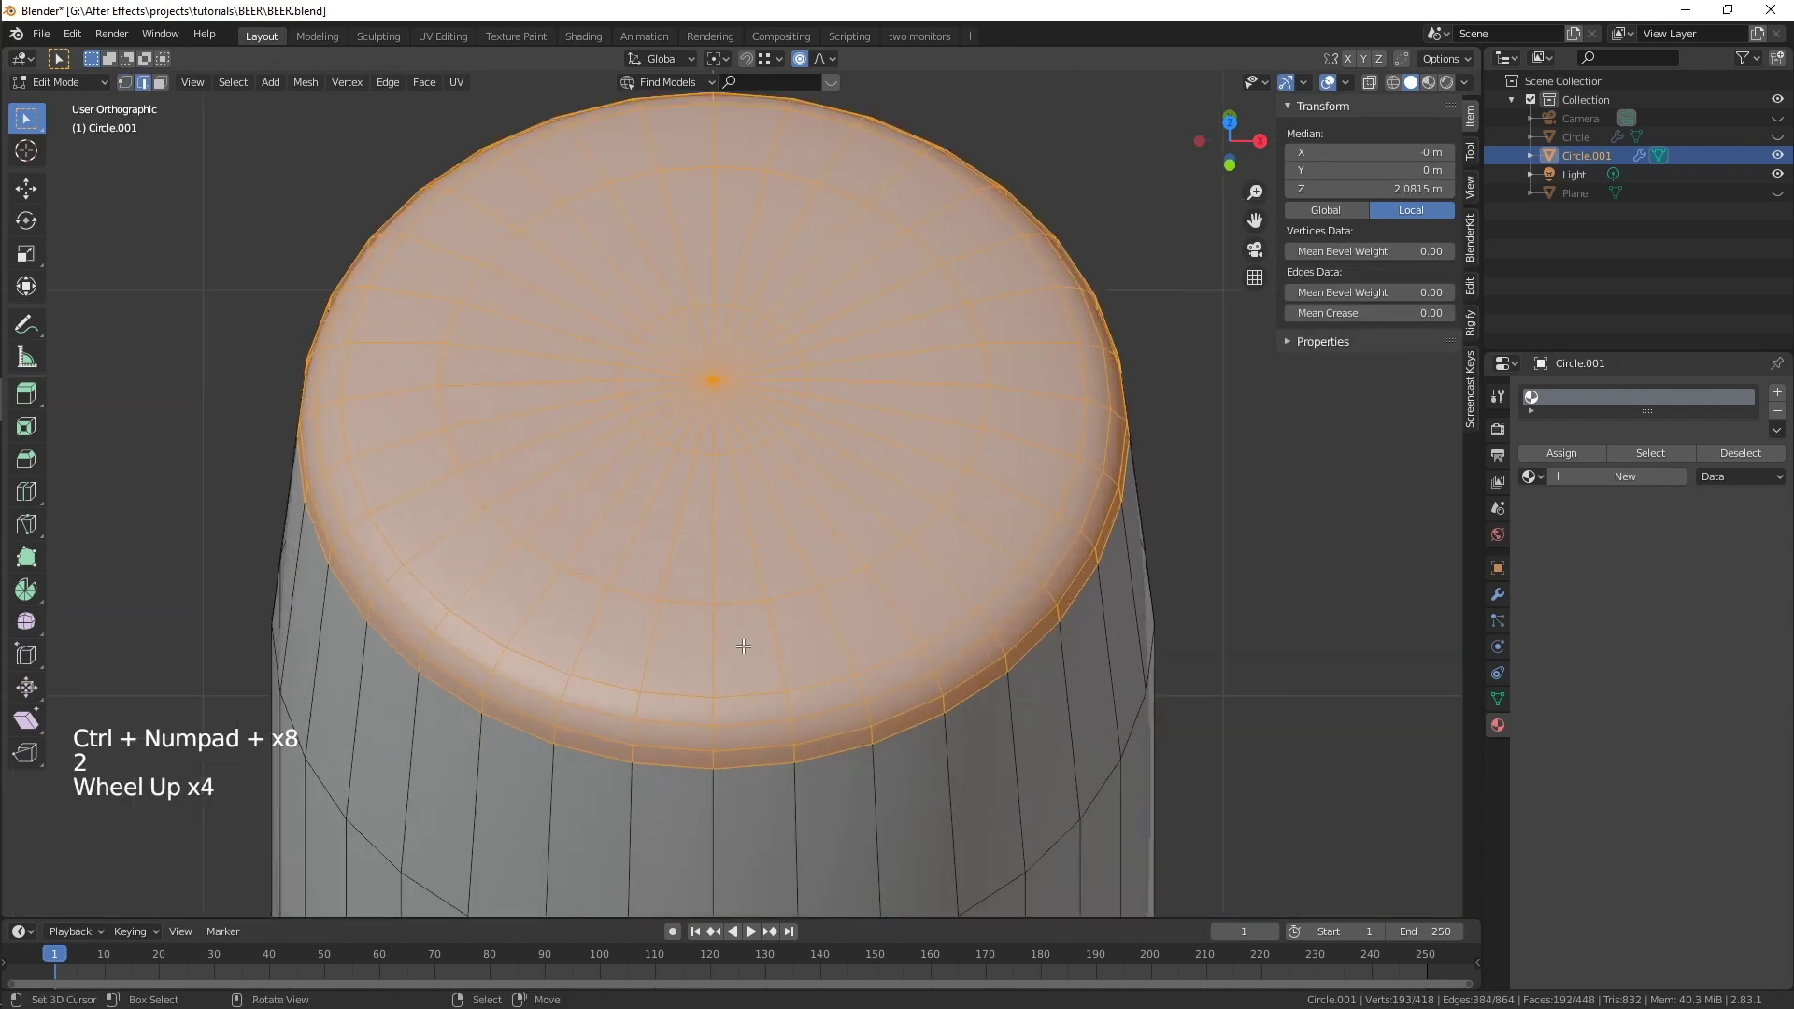
- Deselect the cap's concentric edge loops so only the radial edges stay selected, and mark them as seams
alt+shift+right_click(761, 768)
alt+shift+right_click(761, 748)
alt+shift+right_click(763, 725)
alt+shift+right_click(755, 696)
alt+shift+right_click(745, 596)
key(ctrl+e)
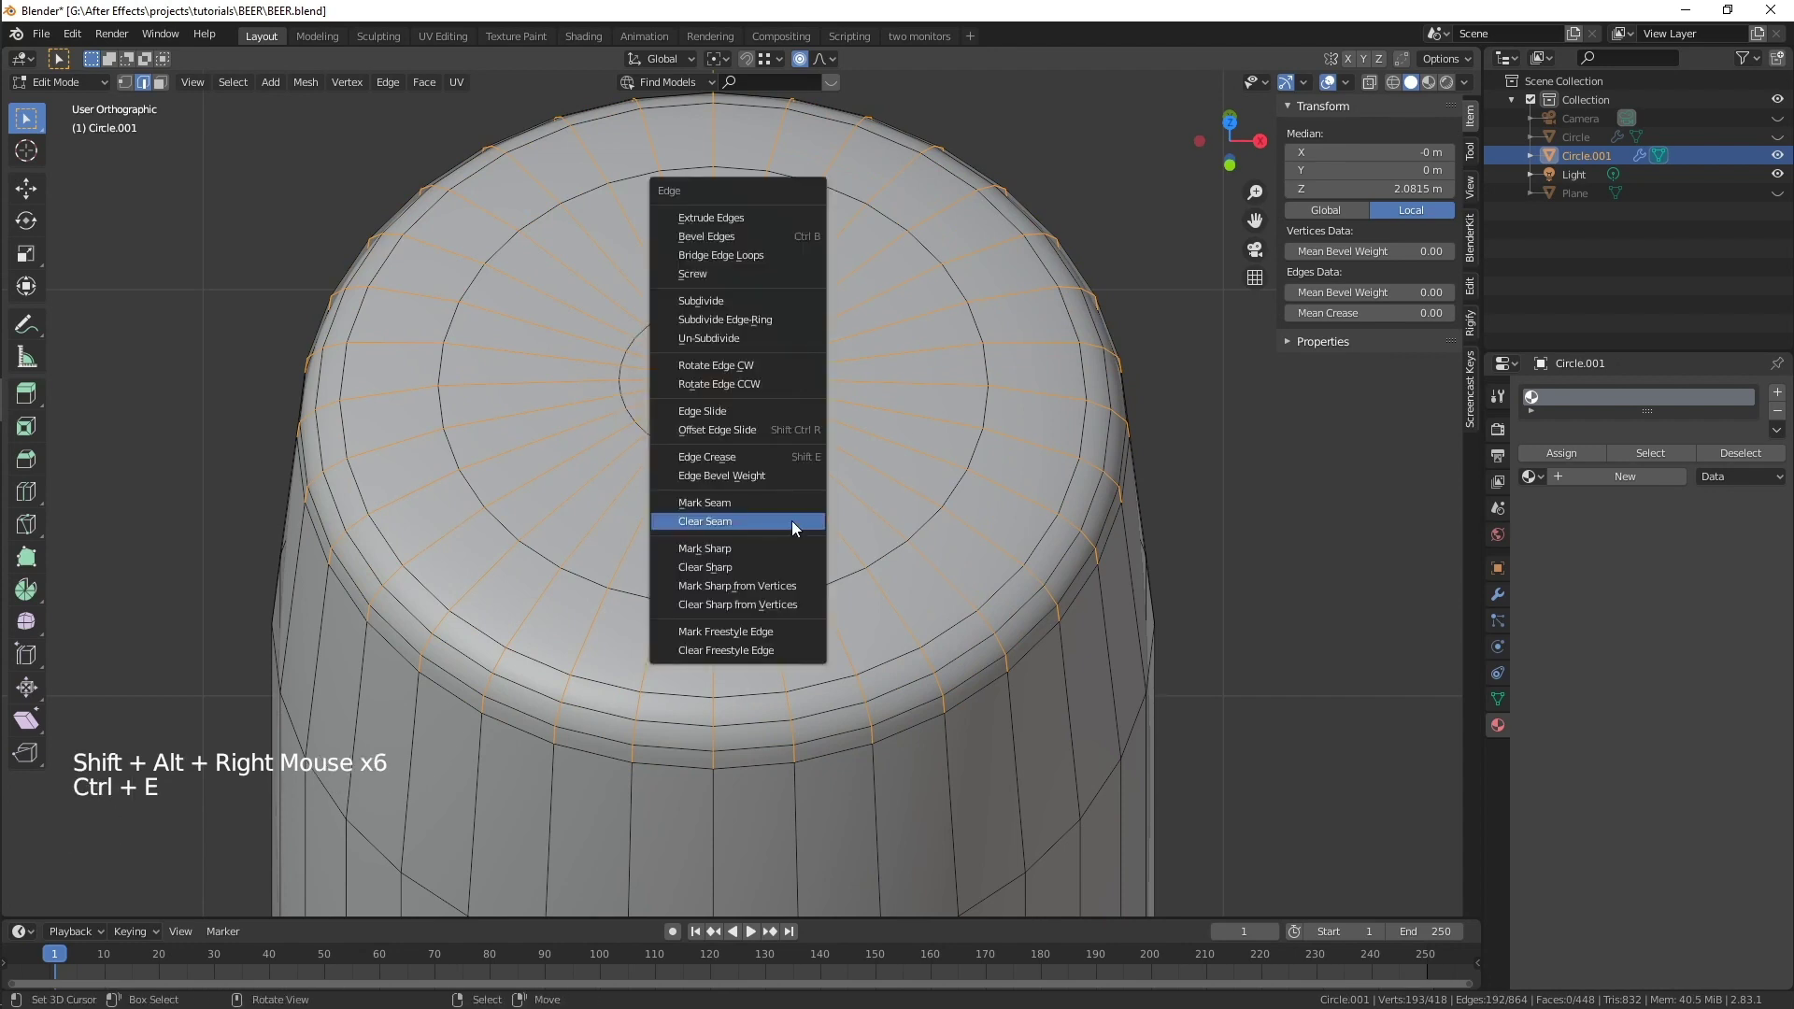
click(793, 520)
- Select one vertical edge loop down the inner mesh's side and mark it as a seam
scroll(788, 602, down, 2)
alt+right_click(779, 752)
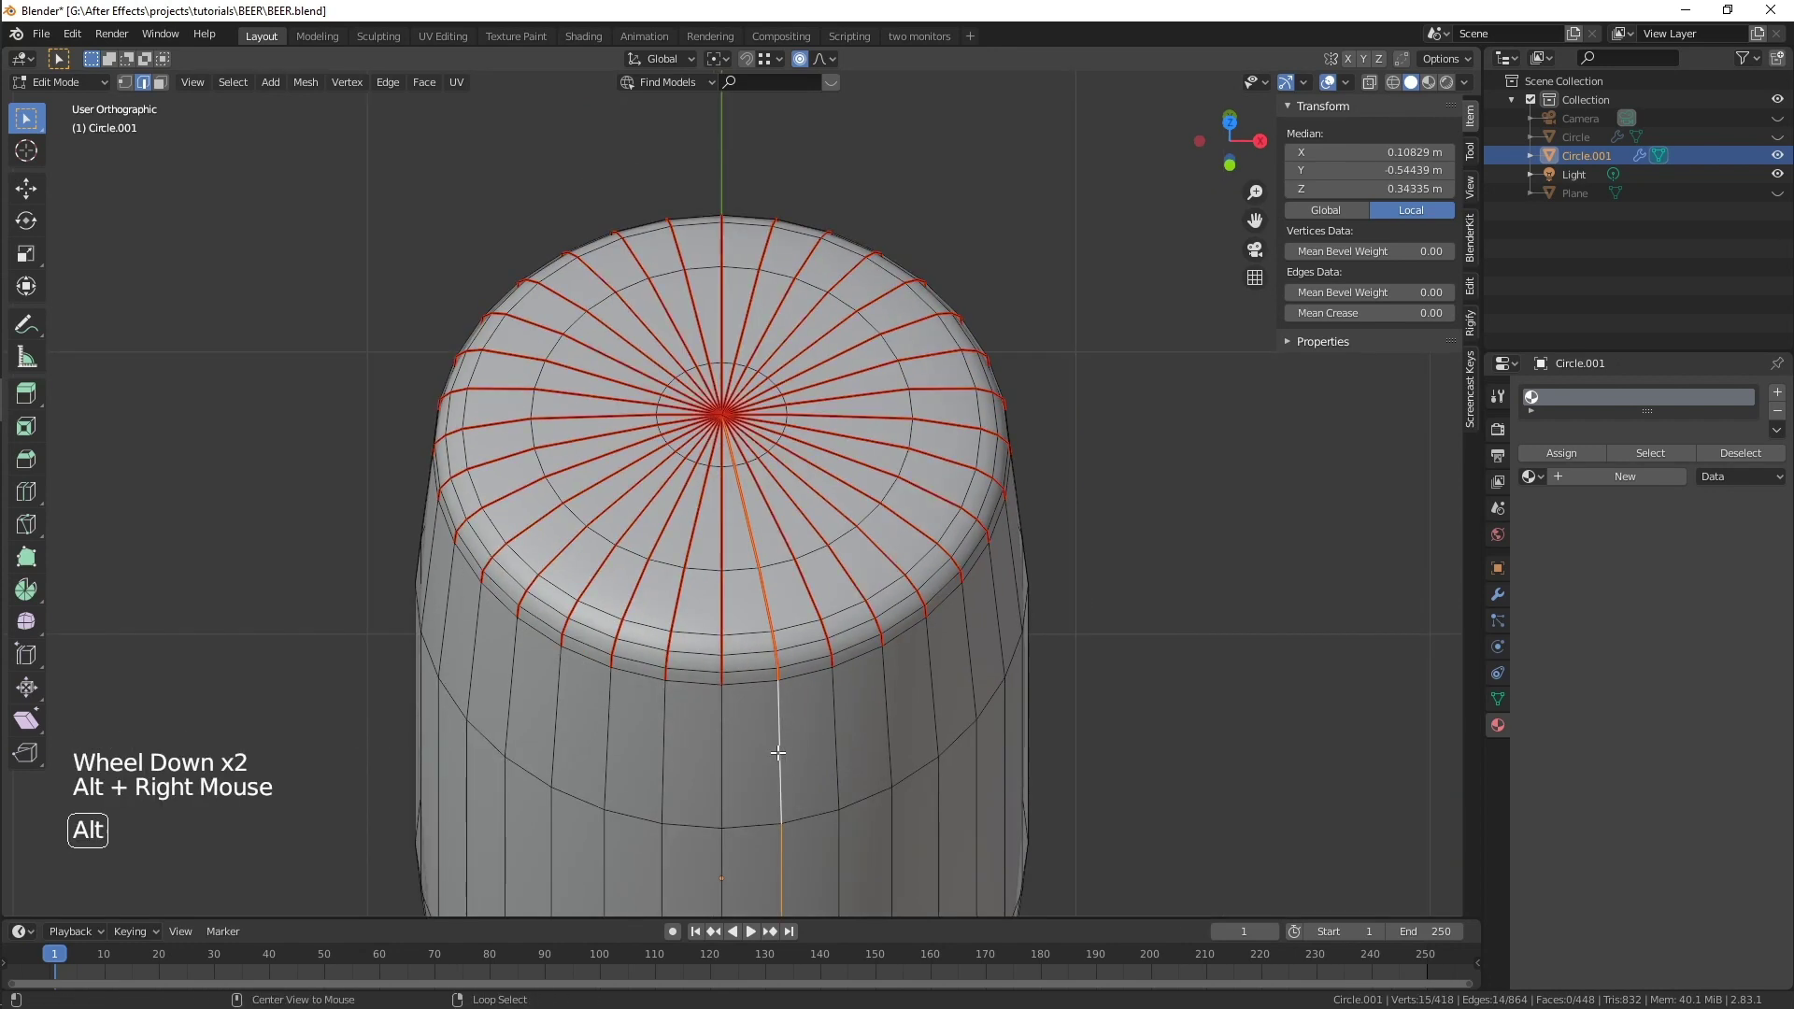
key(ctrl+e)
click(781, 752)
- Select the centre vertex of the inner mesh's base, grow the selection four times and switch to edge selection
scroll(787, 658, down, 4)
scroll(788, 658, down, 1)
middle_drag(788, 658, 765, 460)
scroll(765, 460, up, 5)
shift+middle_drag(760, 384, 819, 589)
scroll(819, 588, up, 2)
key(1)
right_click(739, 474)
key(ctrl+KP_Add)
key(ctrl+KP_Add)
key(ctrl+KP_Add)
key(ctrl+KP_Add)
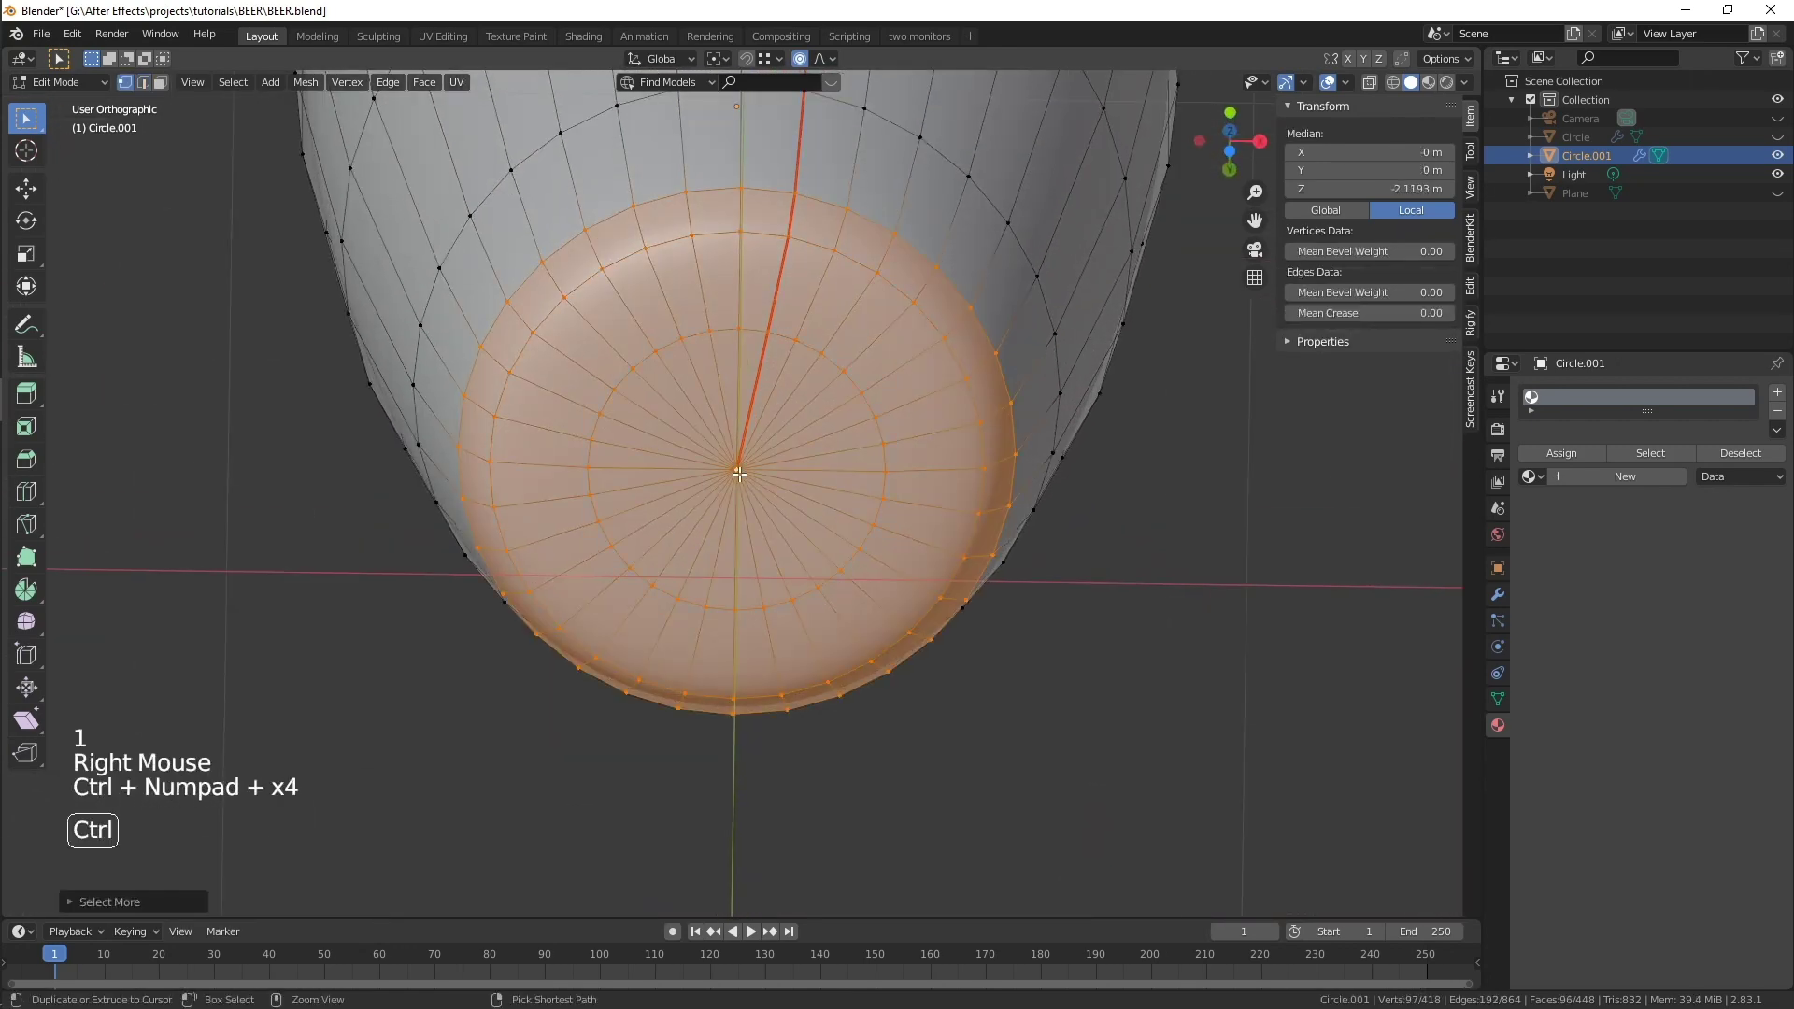
key(2)
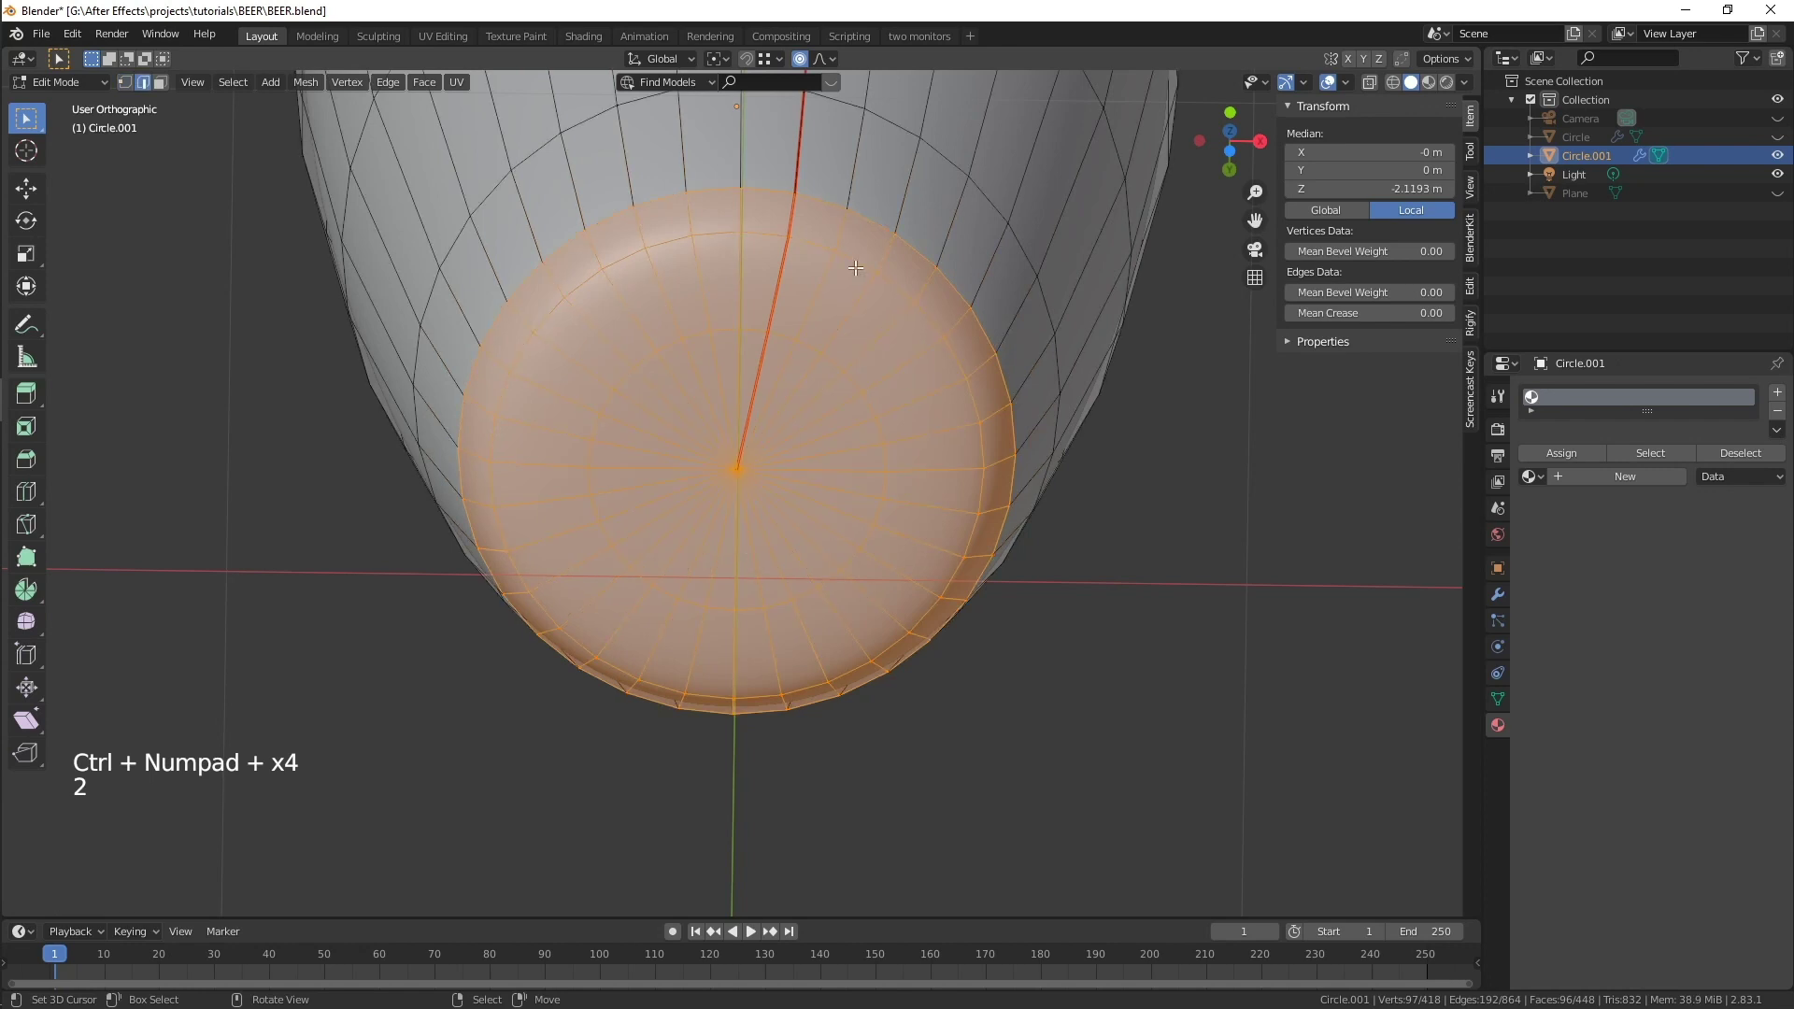
- Deselect the base's concentric edge loops, mark the remaining radial edges as seams and leave mesh editing
alt+shift+right_click(826, 197)
alt+shift+right_click(800, 233)
alt+shift+right_click(784, 334)
key(ctrl+e)
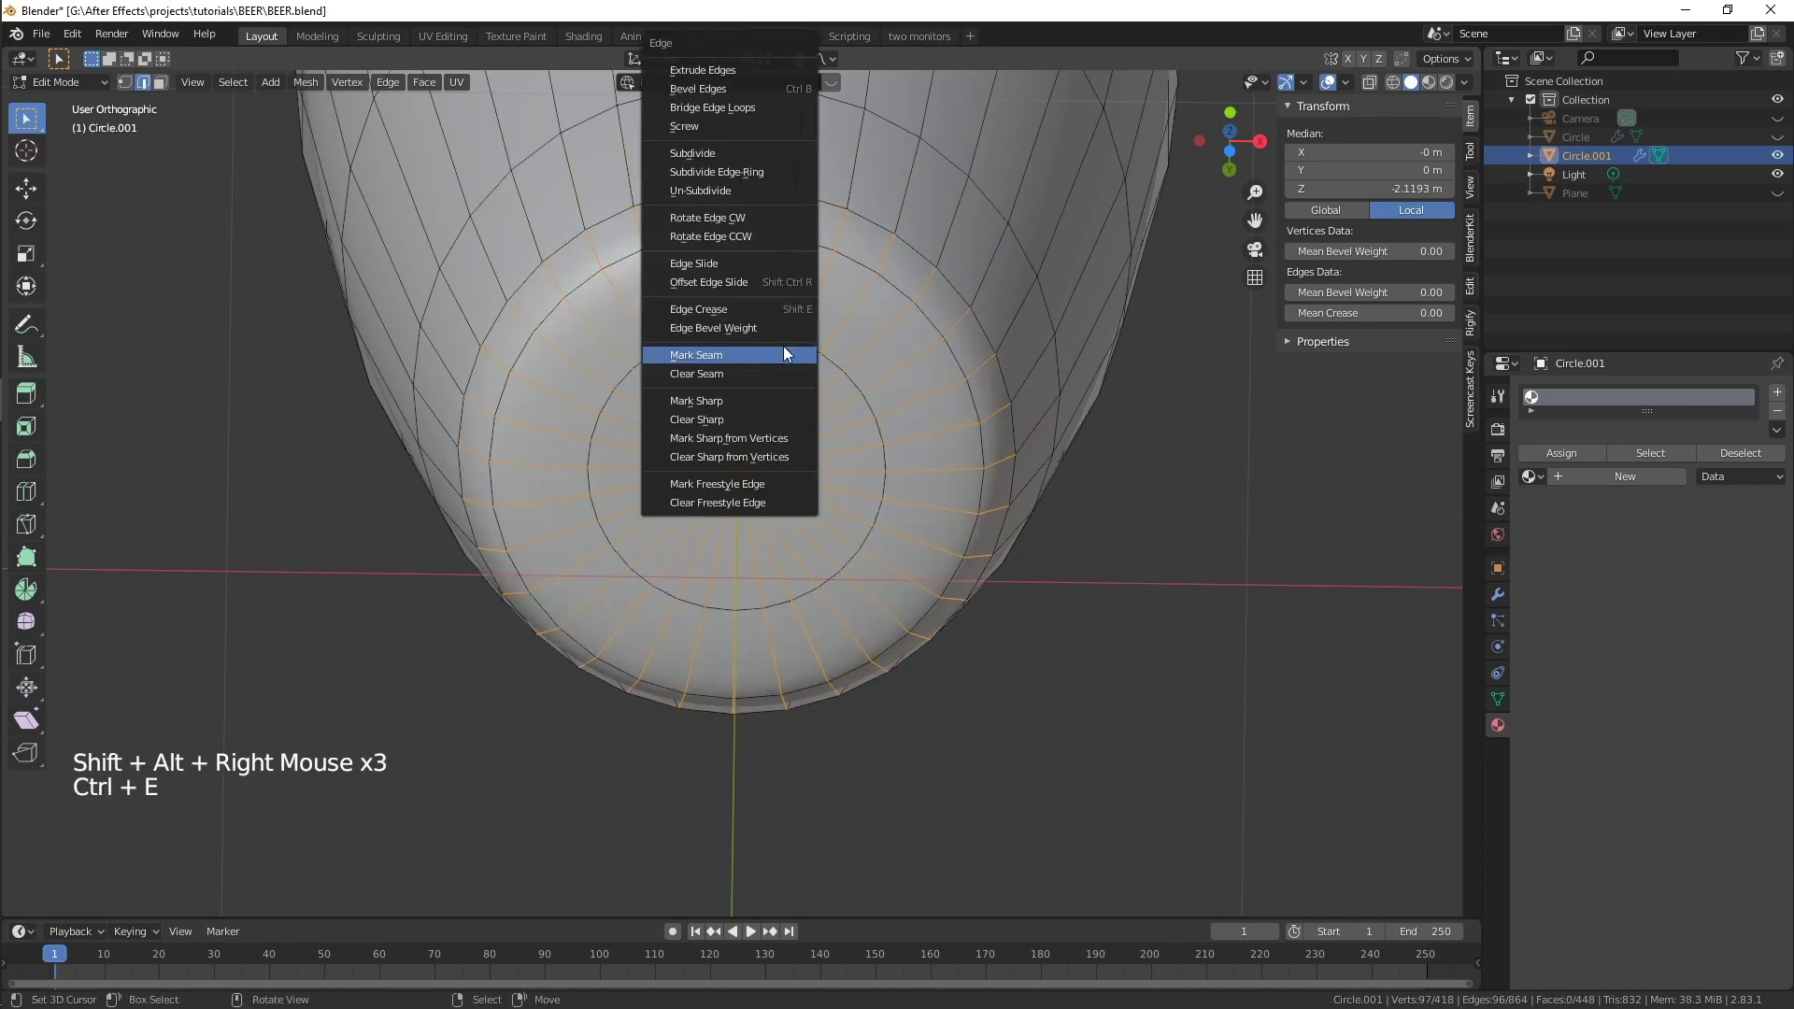
click(783, 354)
scroll(783, 354, down, 6)
middle_drag(783, 354, 943, 473)
key(Tab)
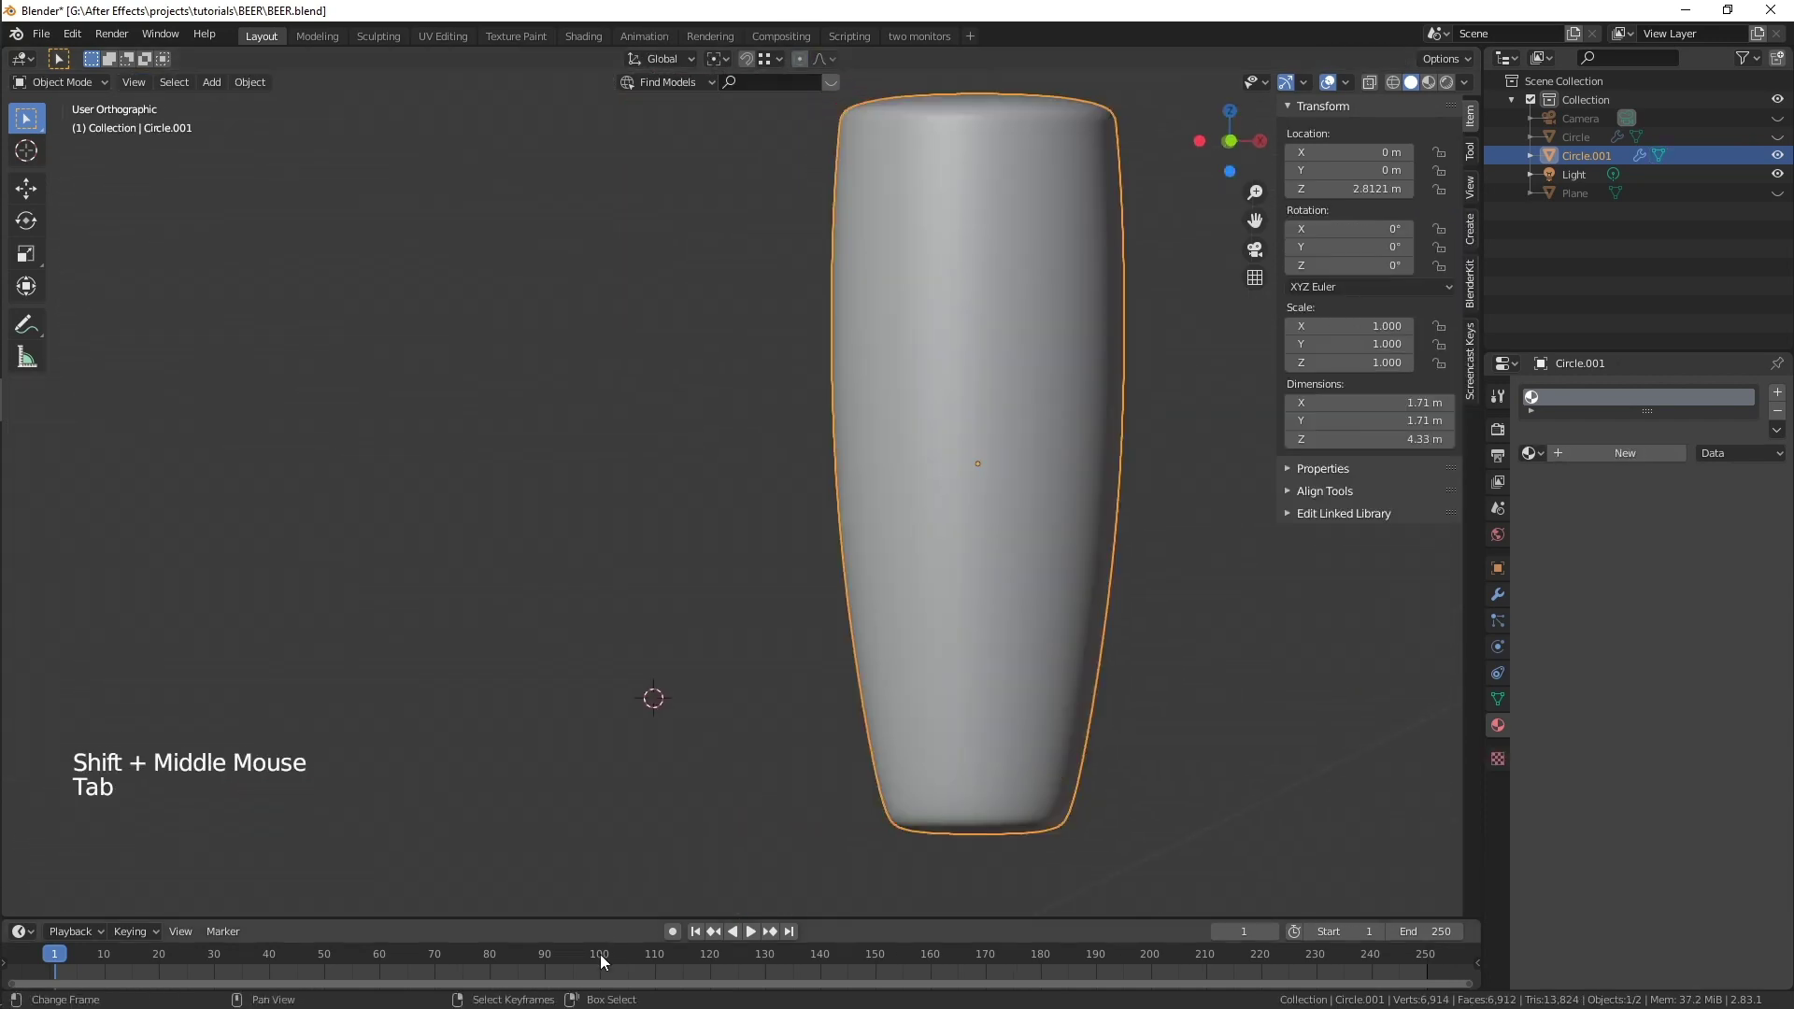
- Split the 3D view vertically into two areas and turn one of them into a UV Editor
right_click(613, 918)
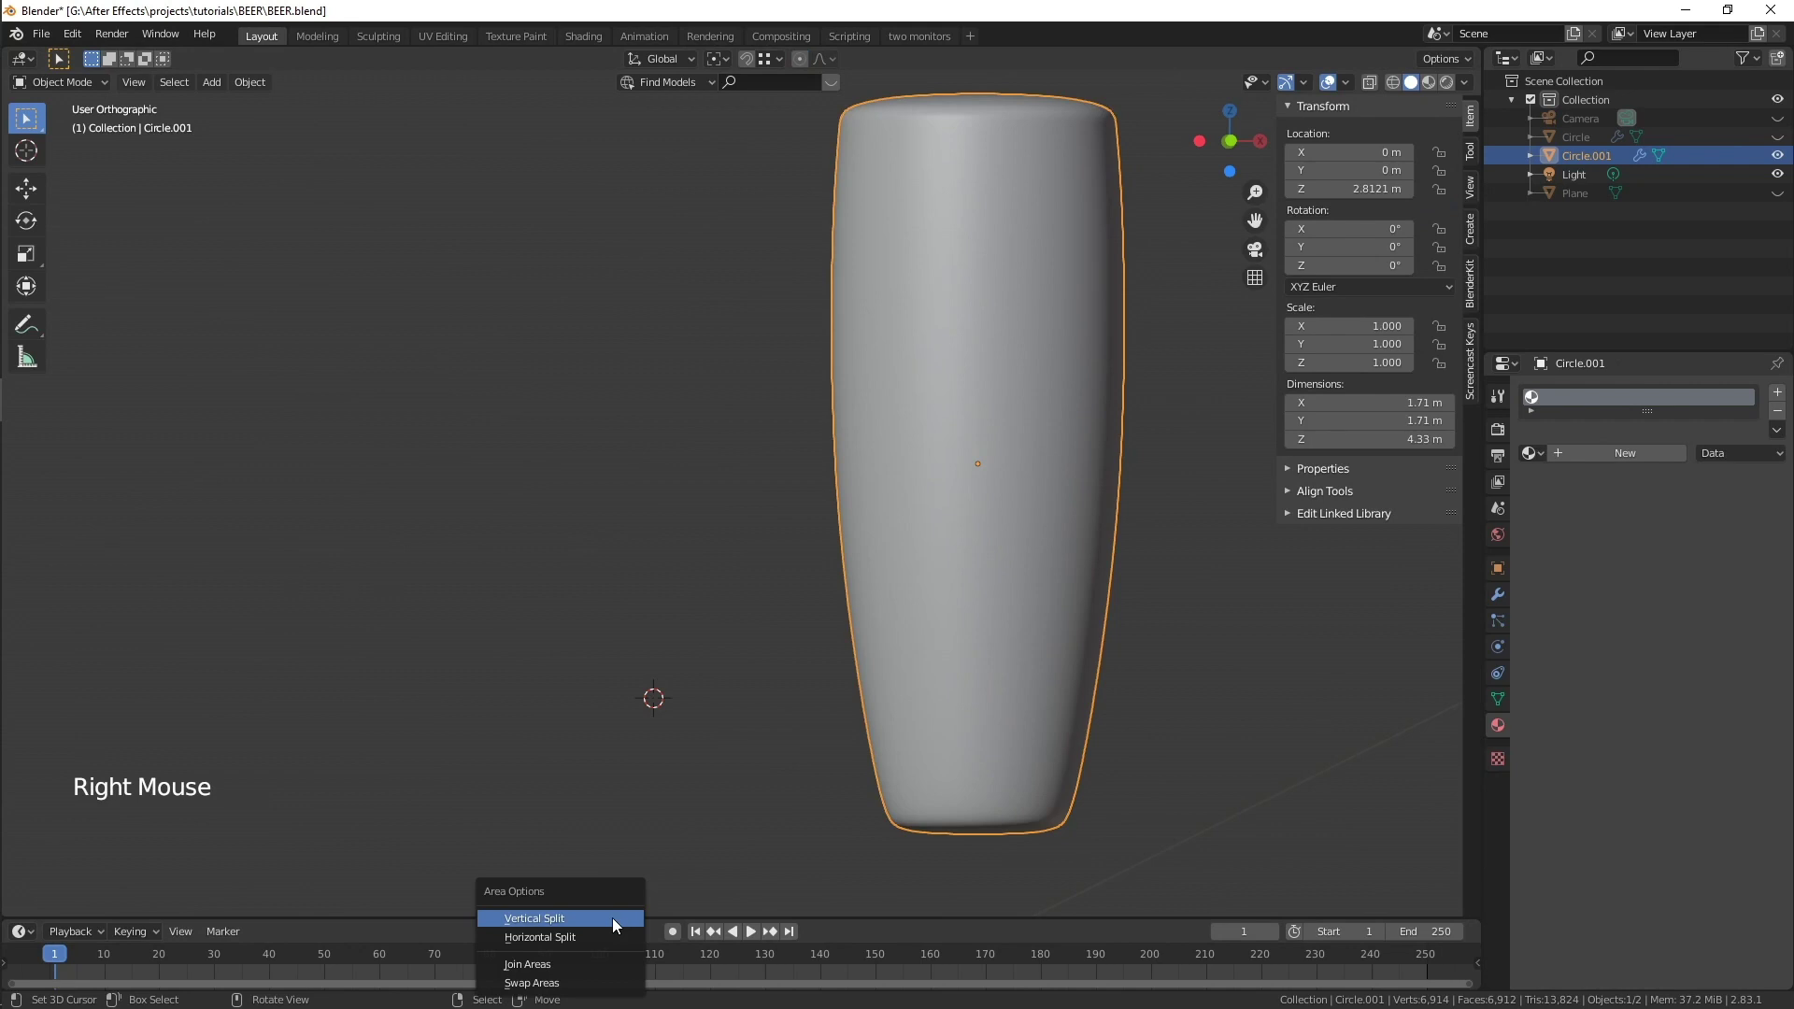
right_click(619, 917)
click(619, 917)
click(696, 901)
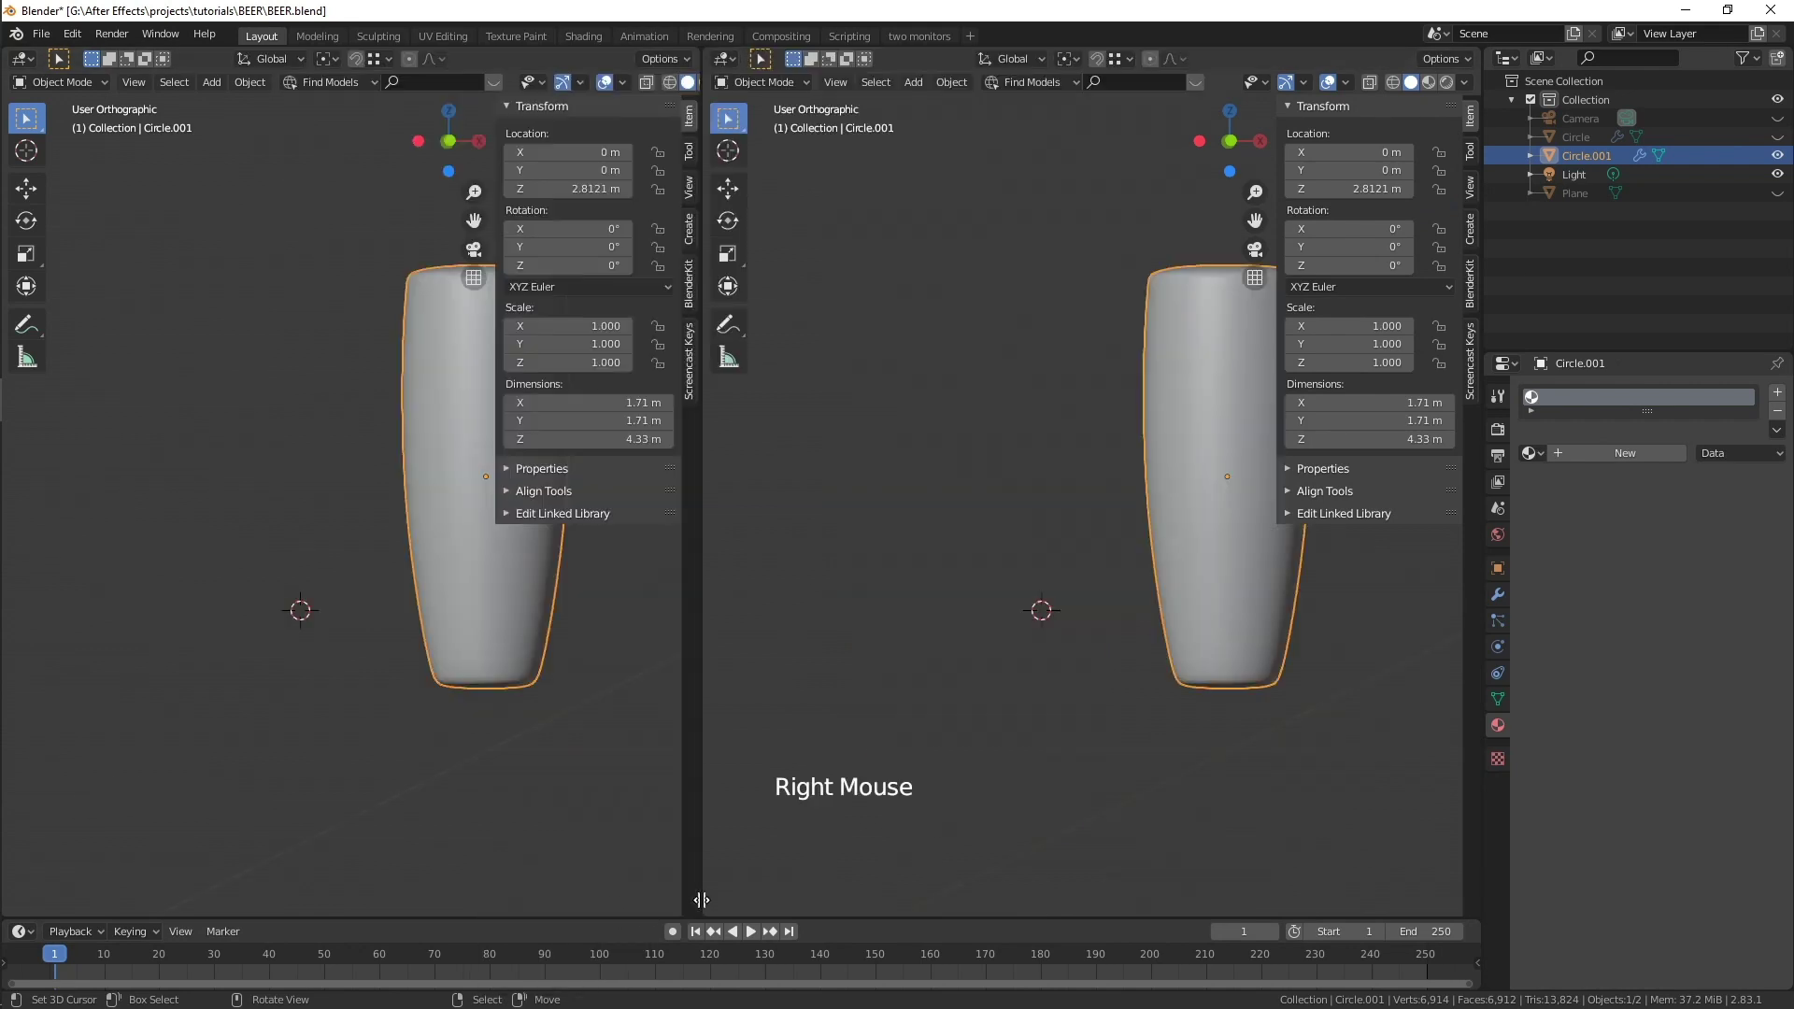
click(20, 59)
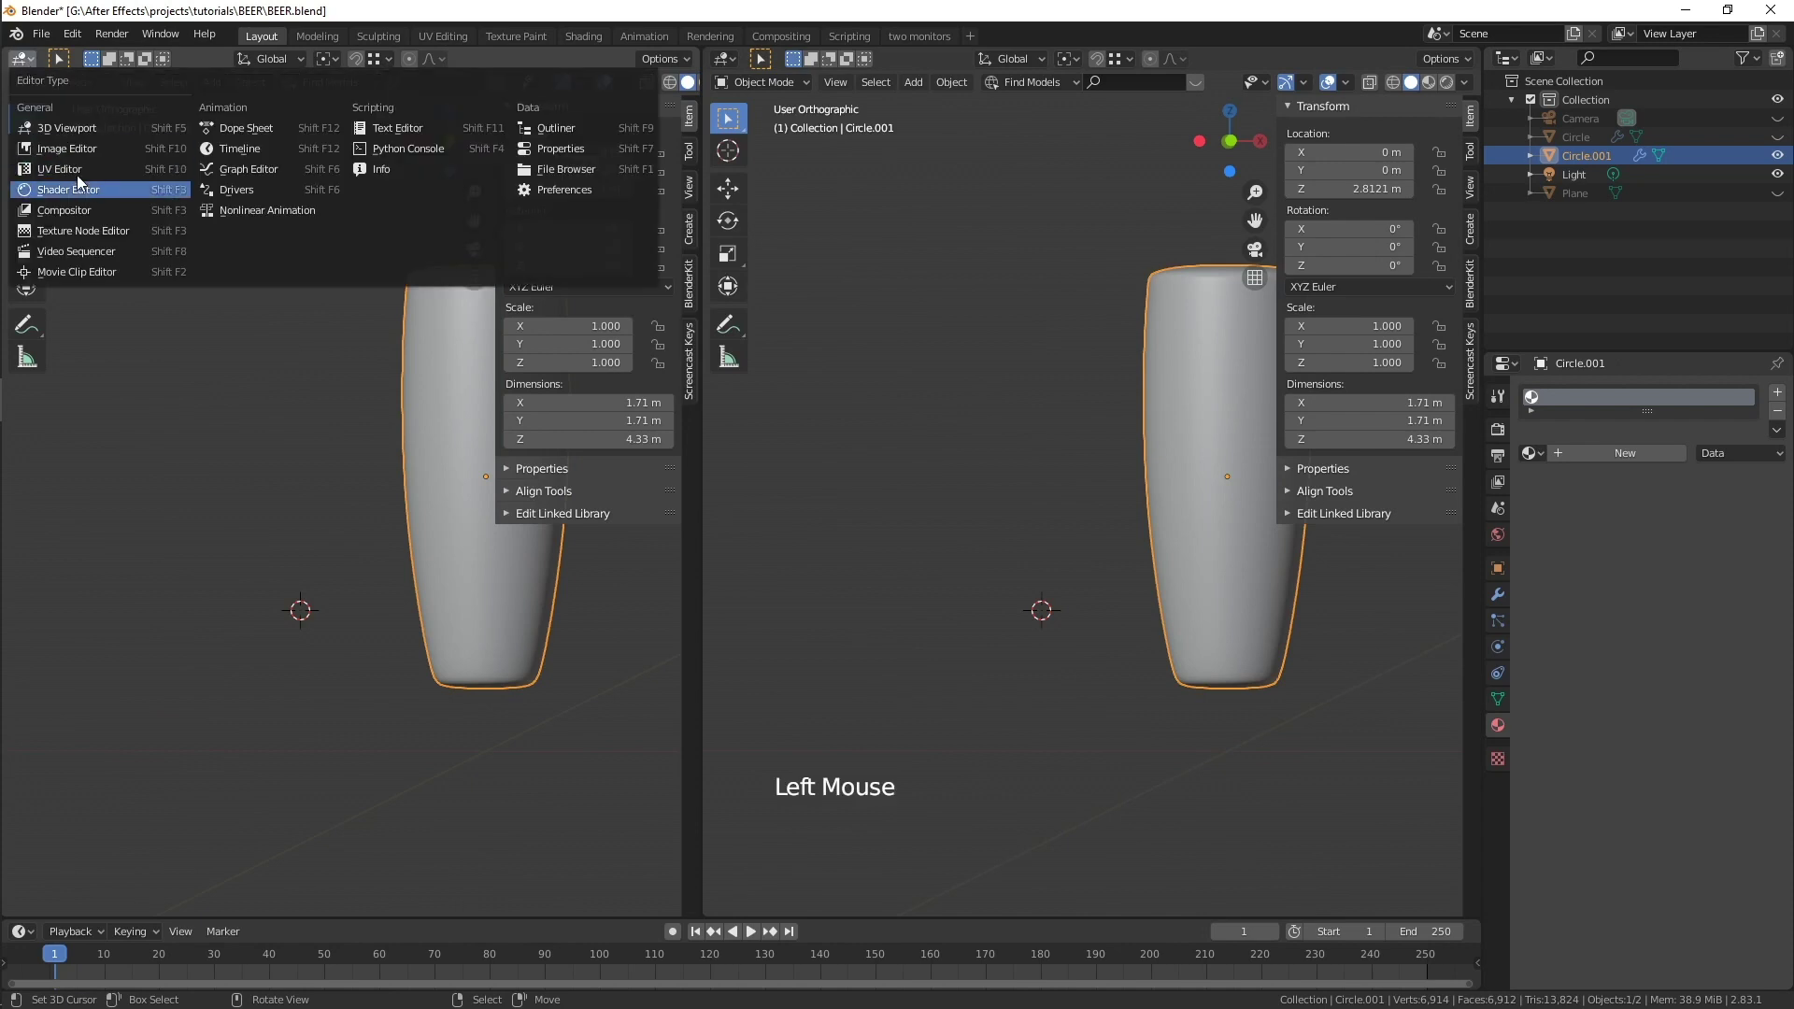
click(77, 169)
scroll(504, 457, up, 3)
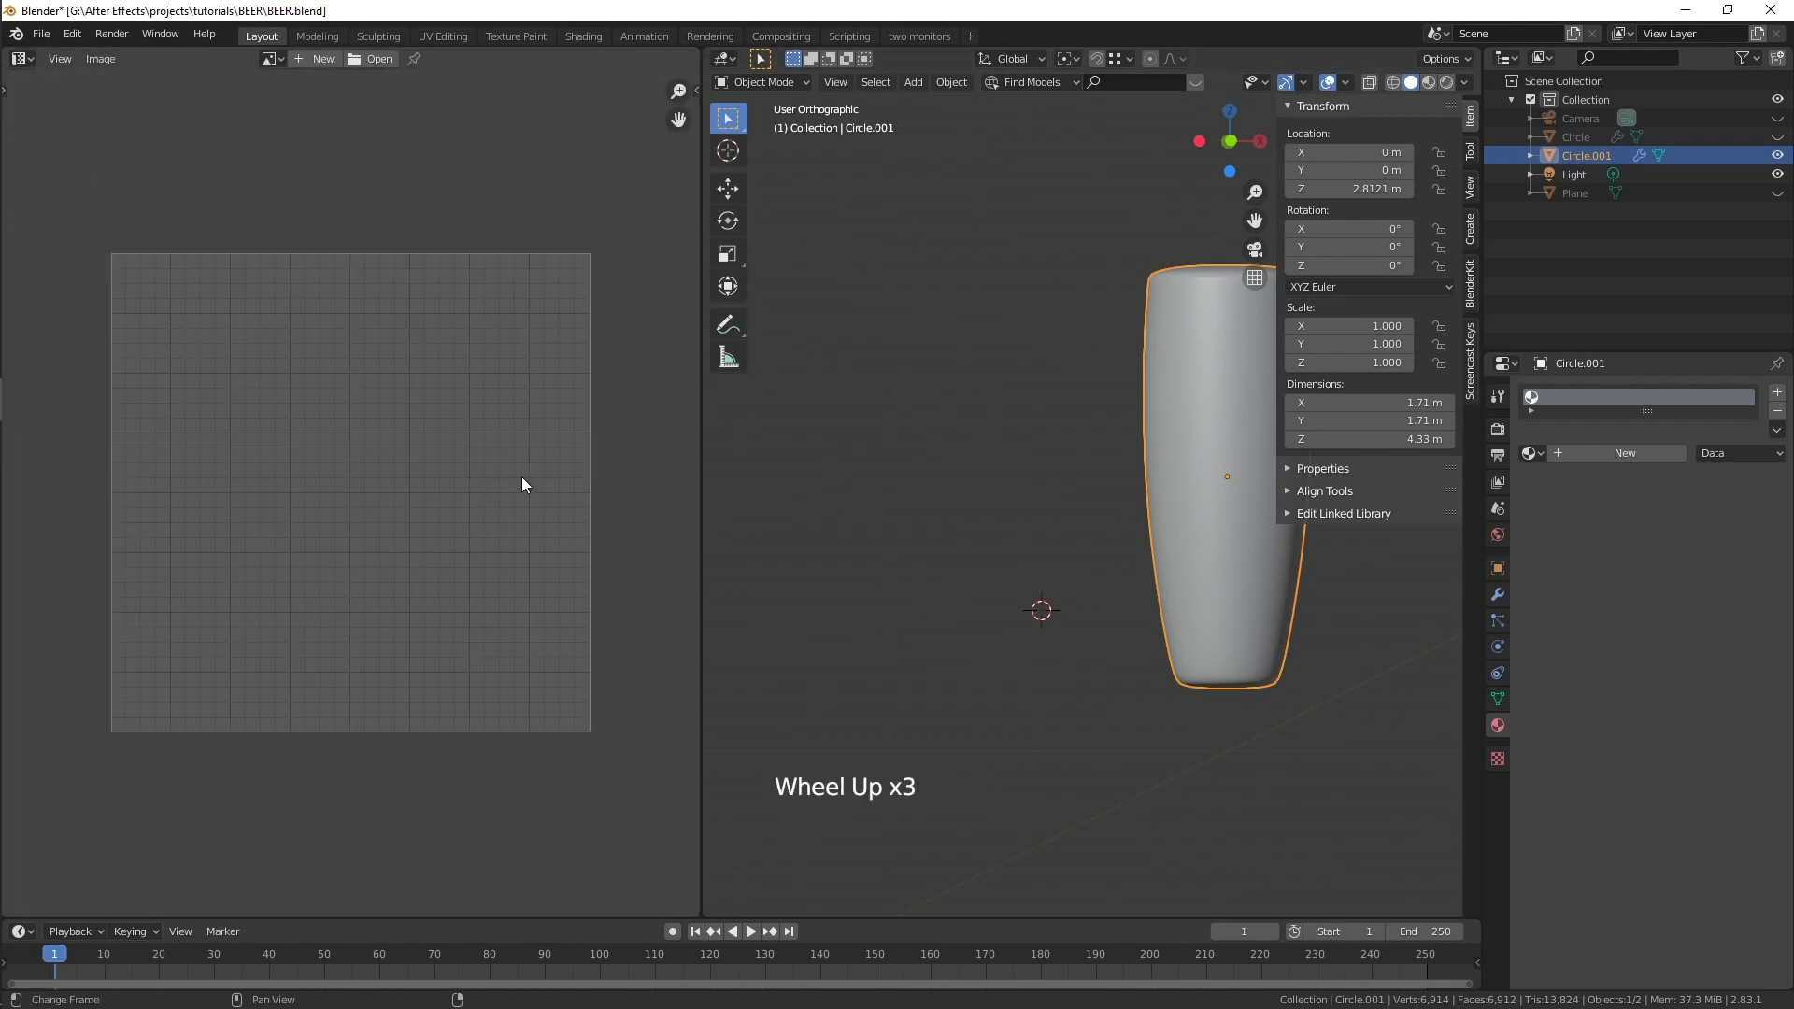
- Select the whole inner mesh and all its UVs in edit mode, and rotate the UV layout by 90 degrees
key(Tab)
key(a)
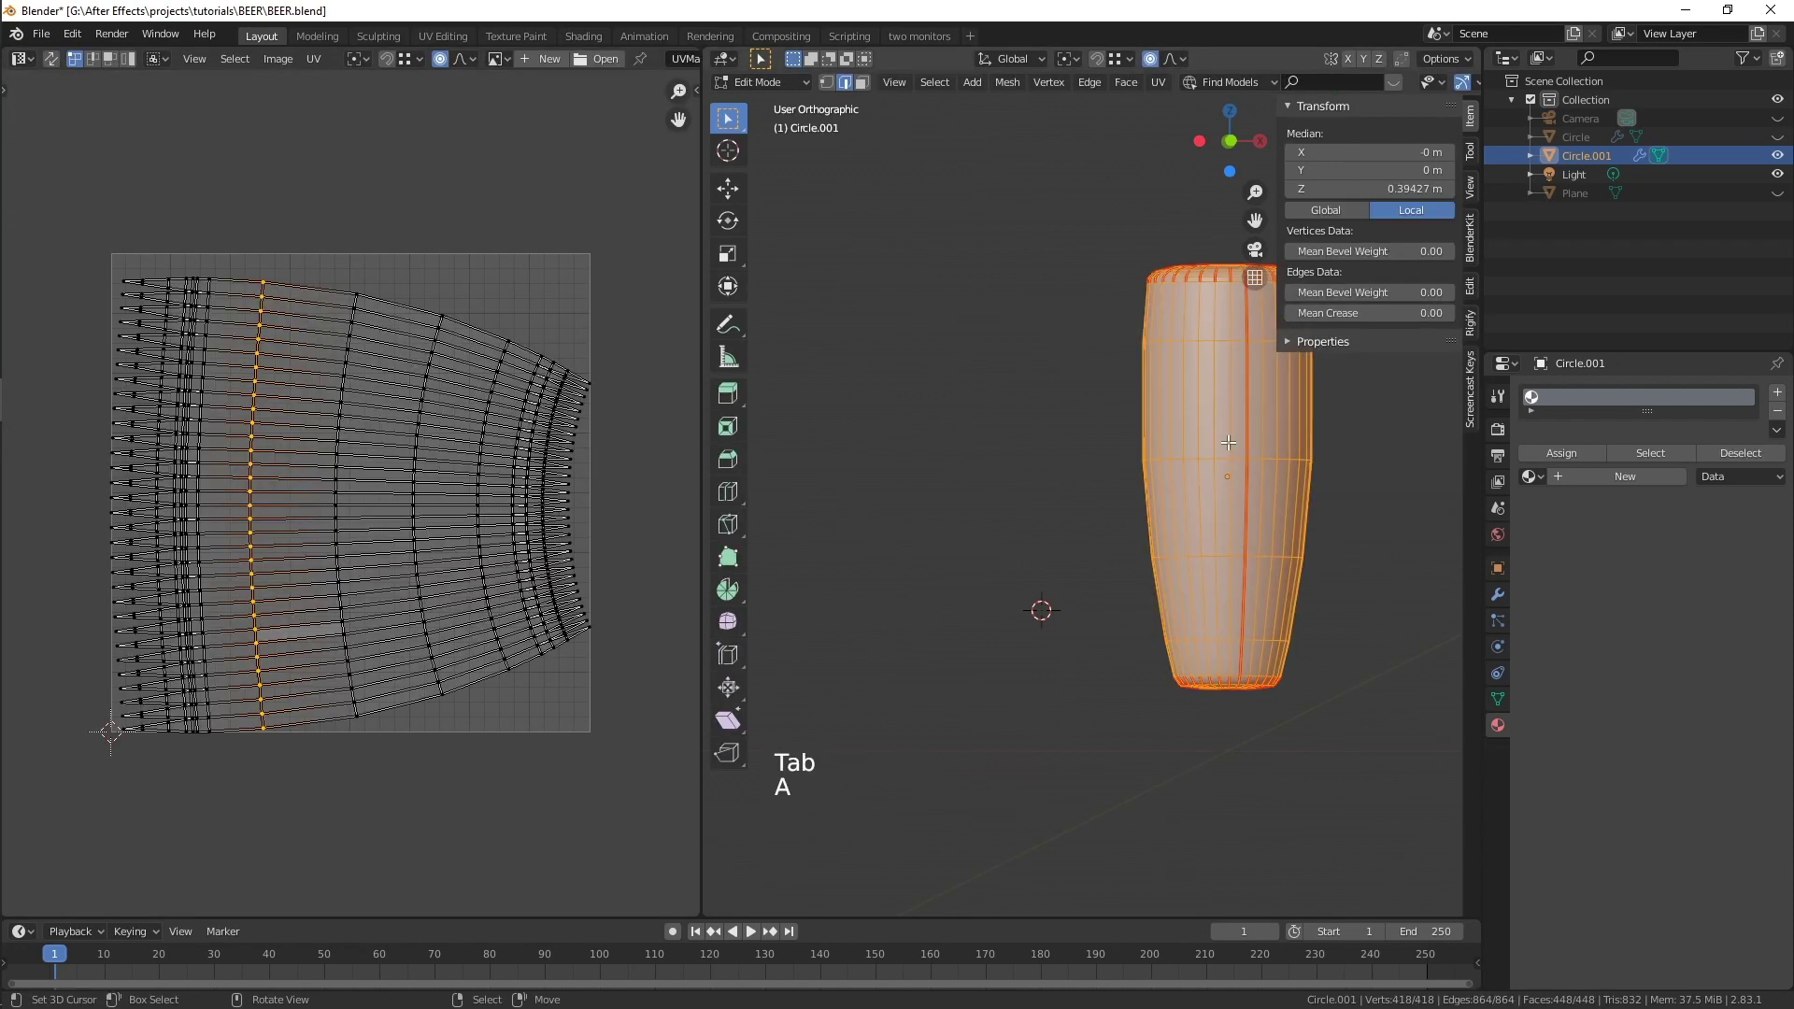
key(a)
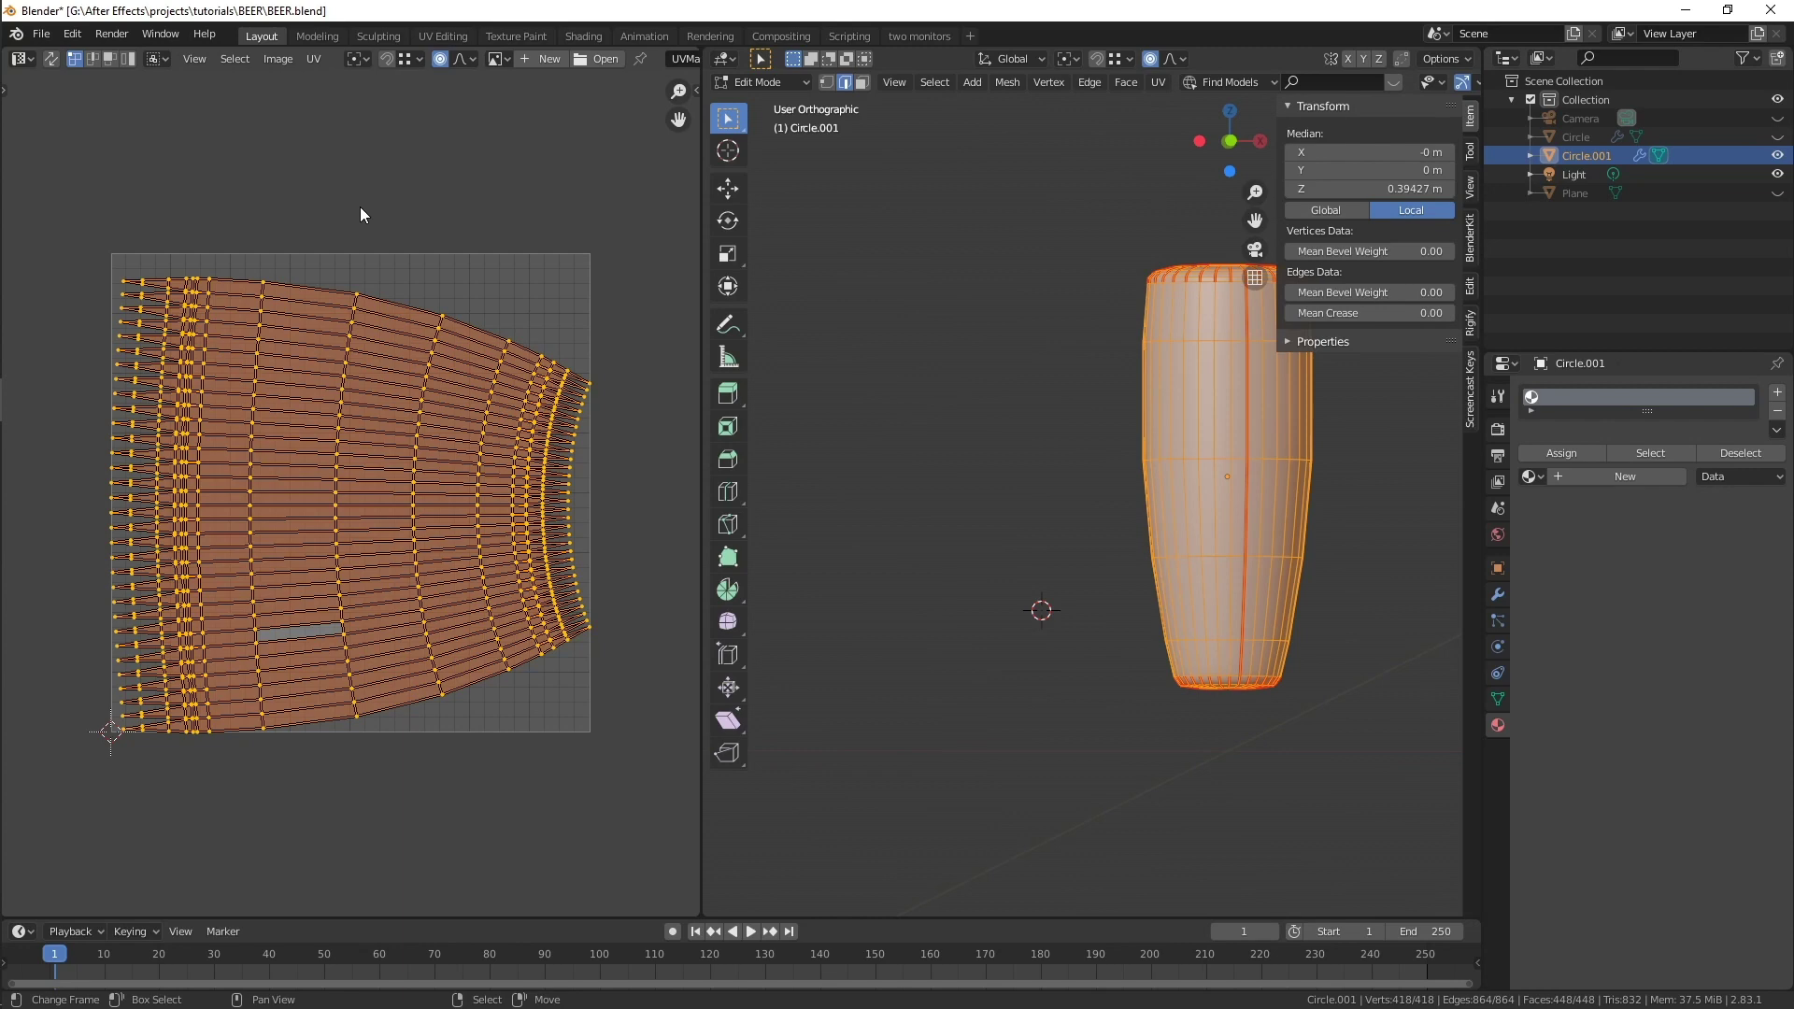
text(r90)
key(Return)
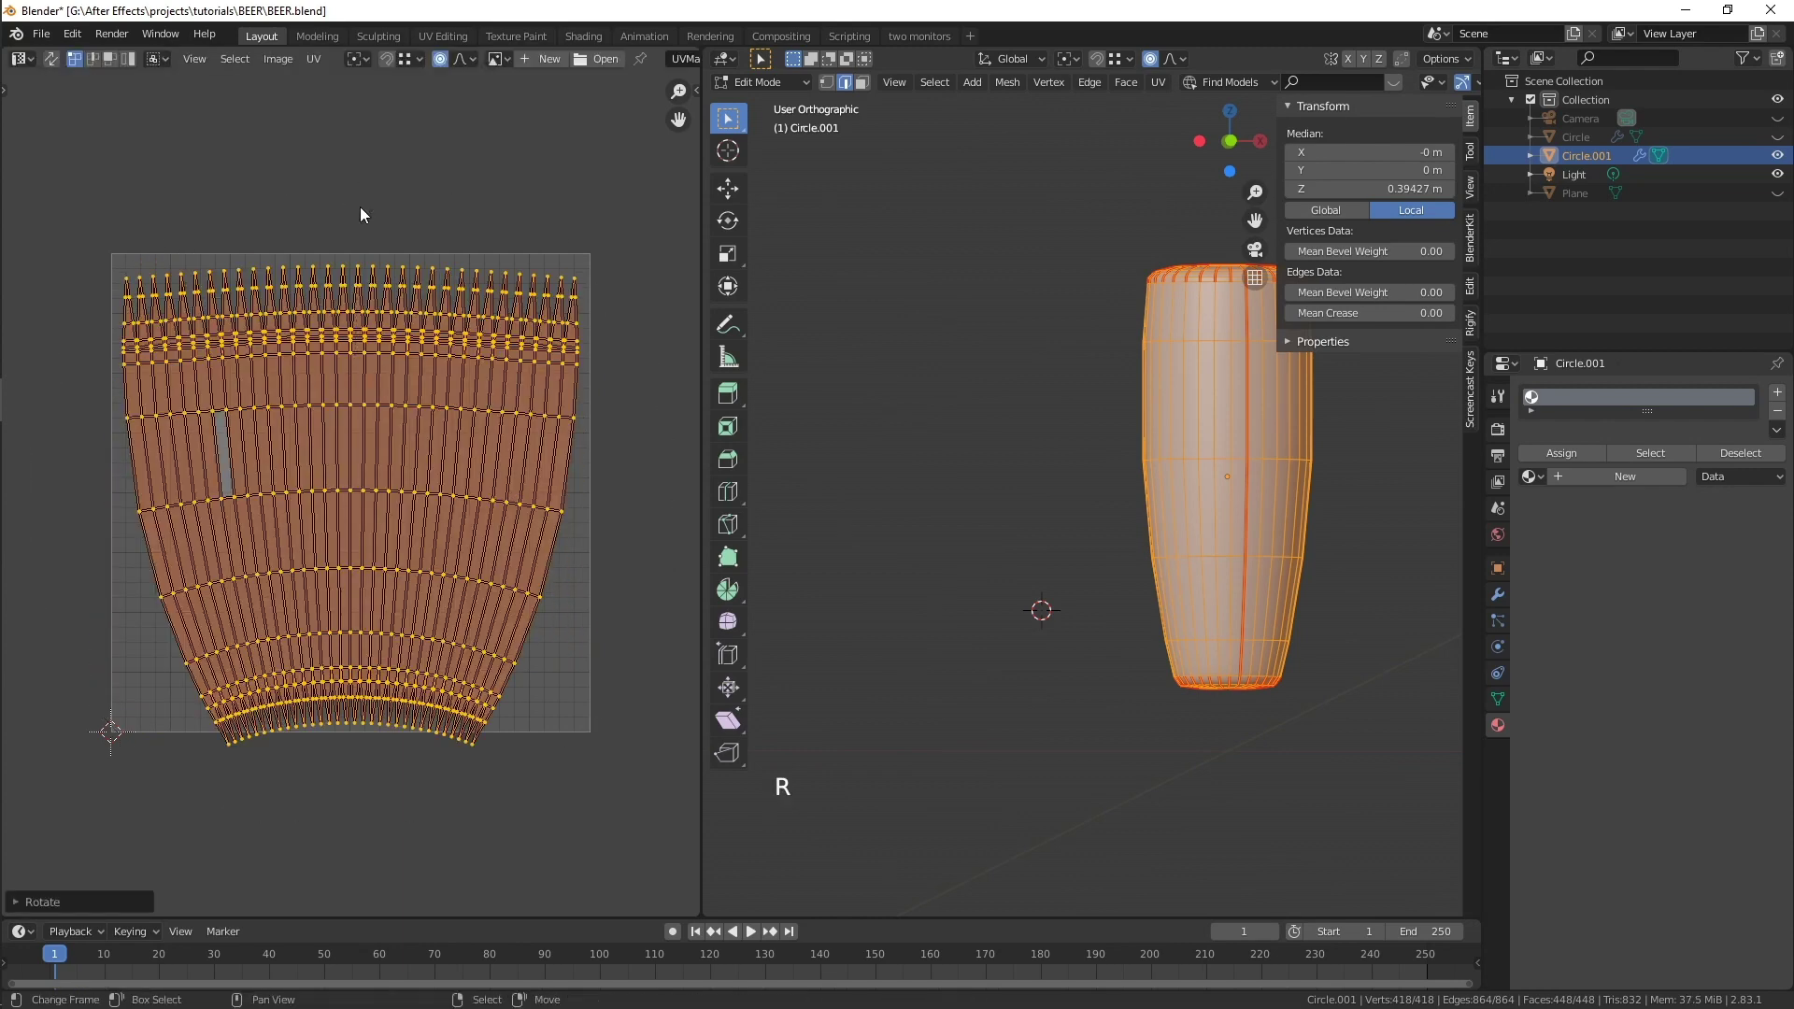
- Move the UV vertex at the upper edge's middle down along Y by about 0.027 with smooth proportional editing
right_click(358, 272)
key(g)
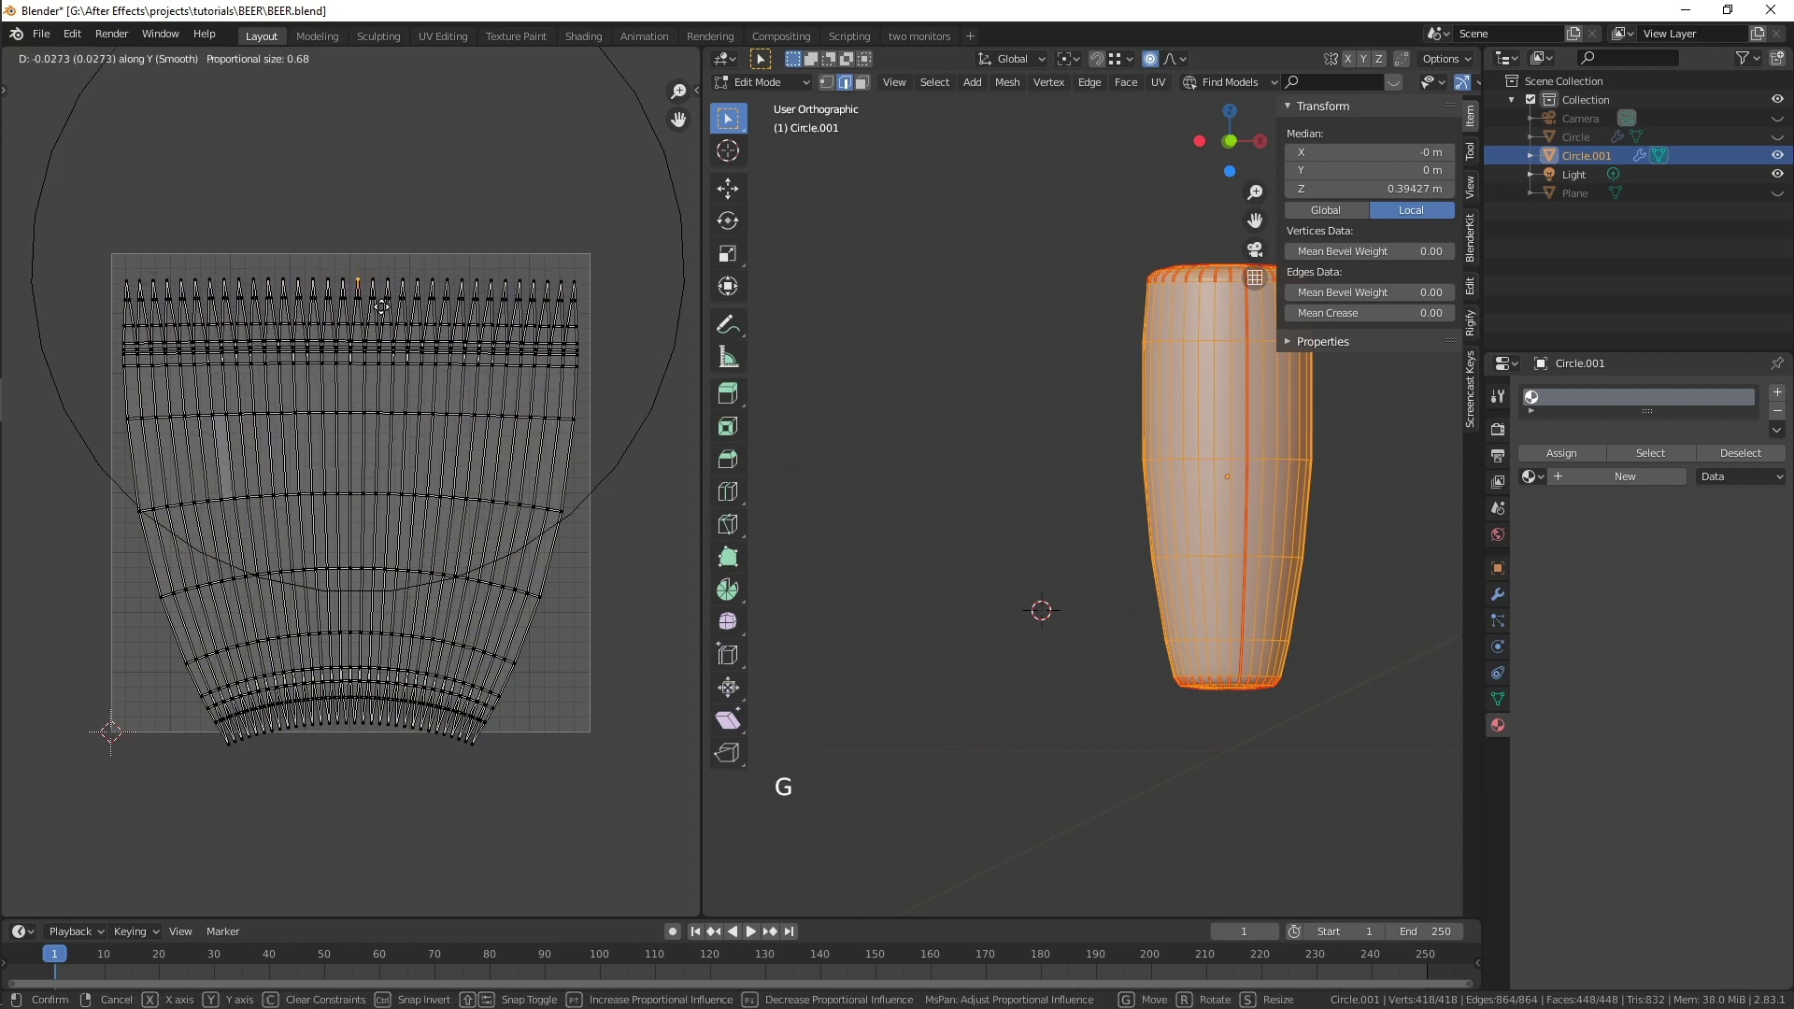
click(381, 306)
- Turn off proportional editing and flatten the UV vertex row just below the dense upper rows by scaling it to 0 along Y
alt+right_click(356, 416)
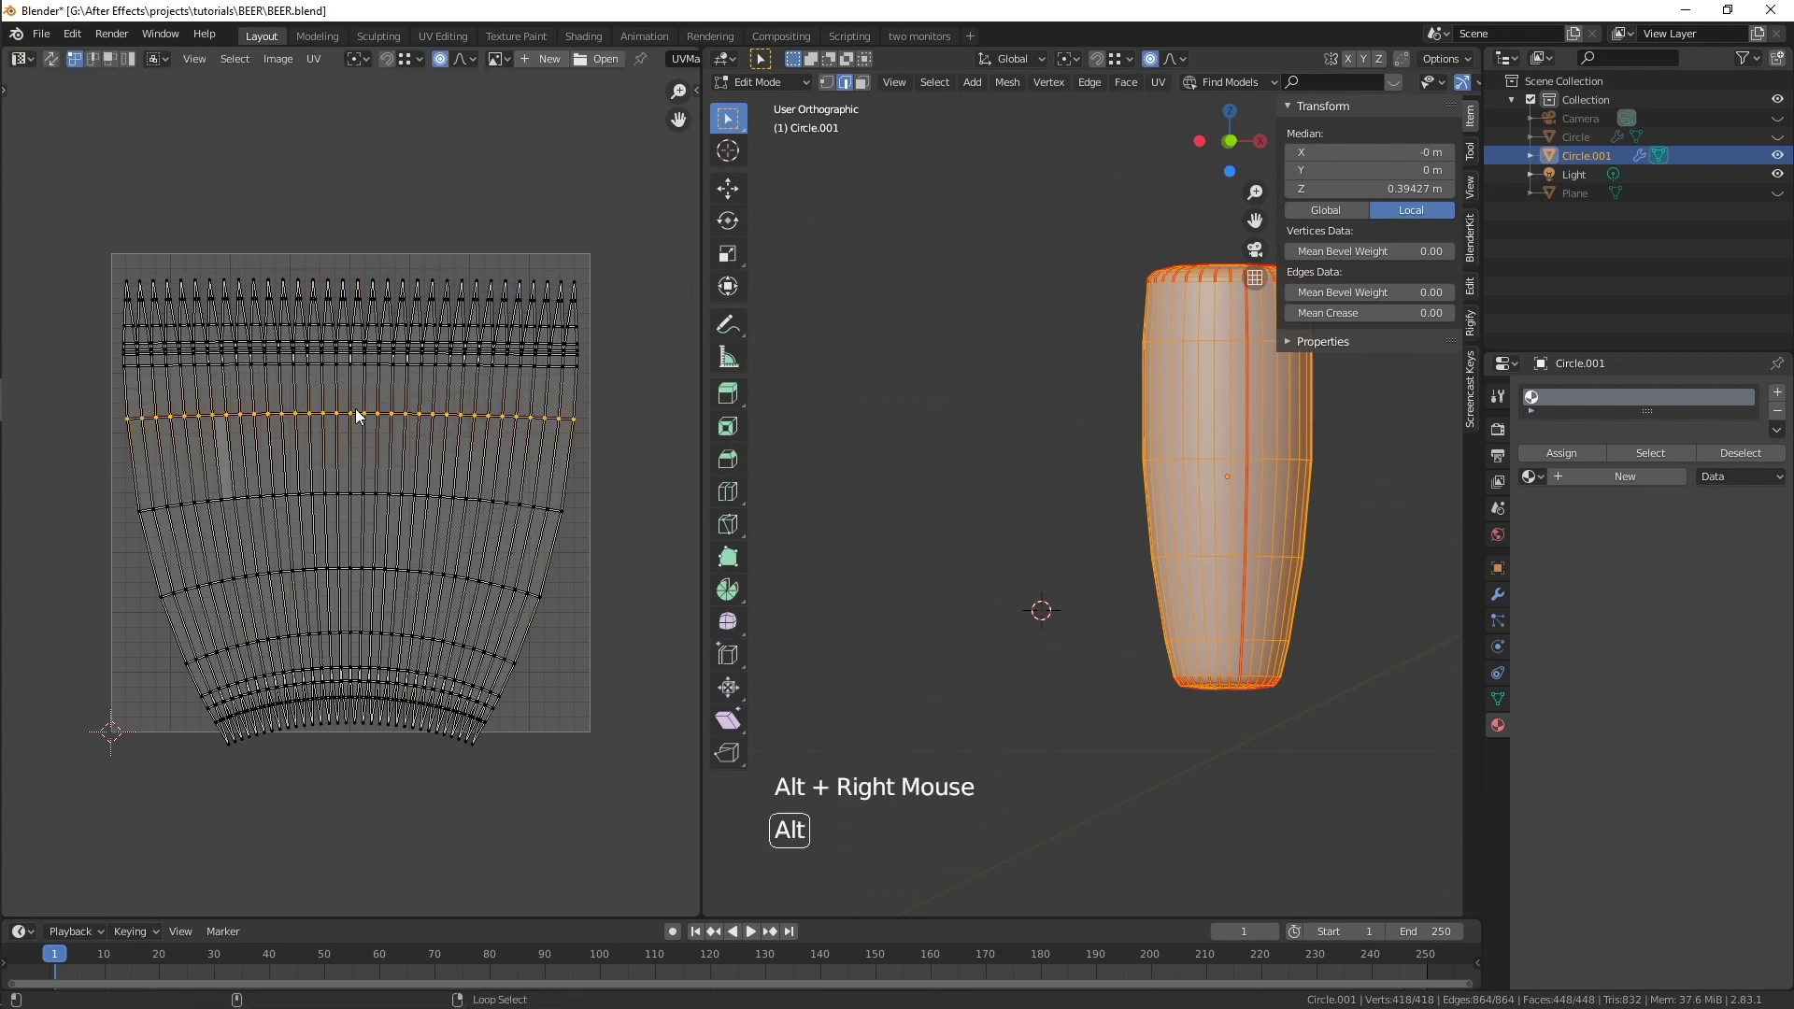
click(440, 59)
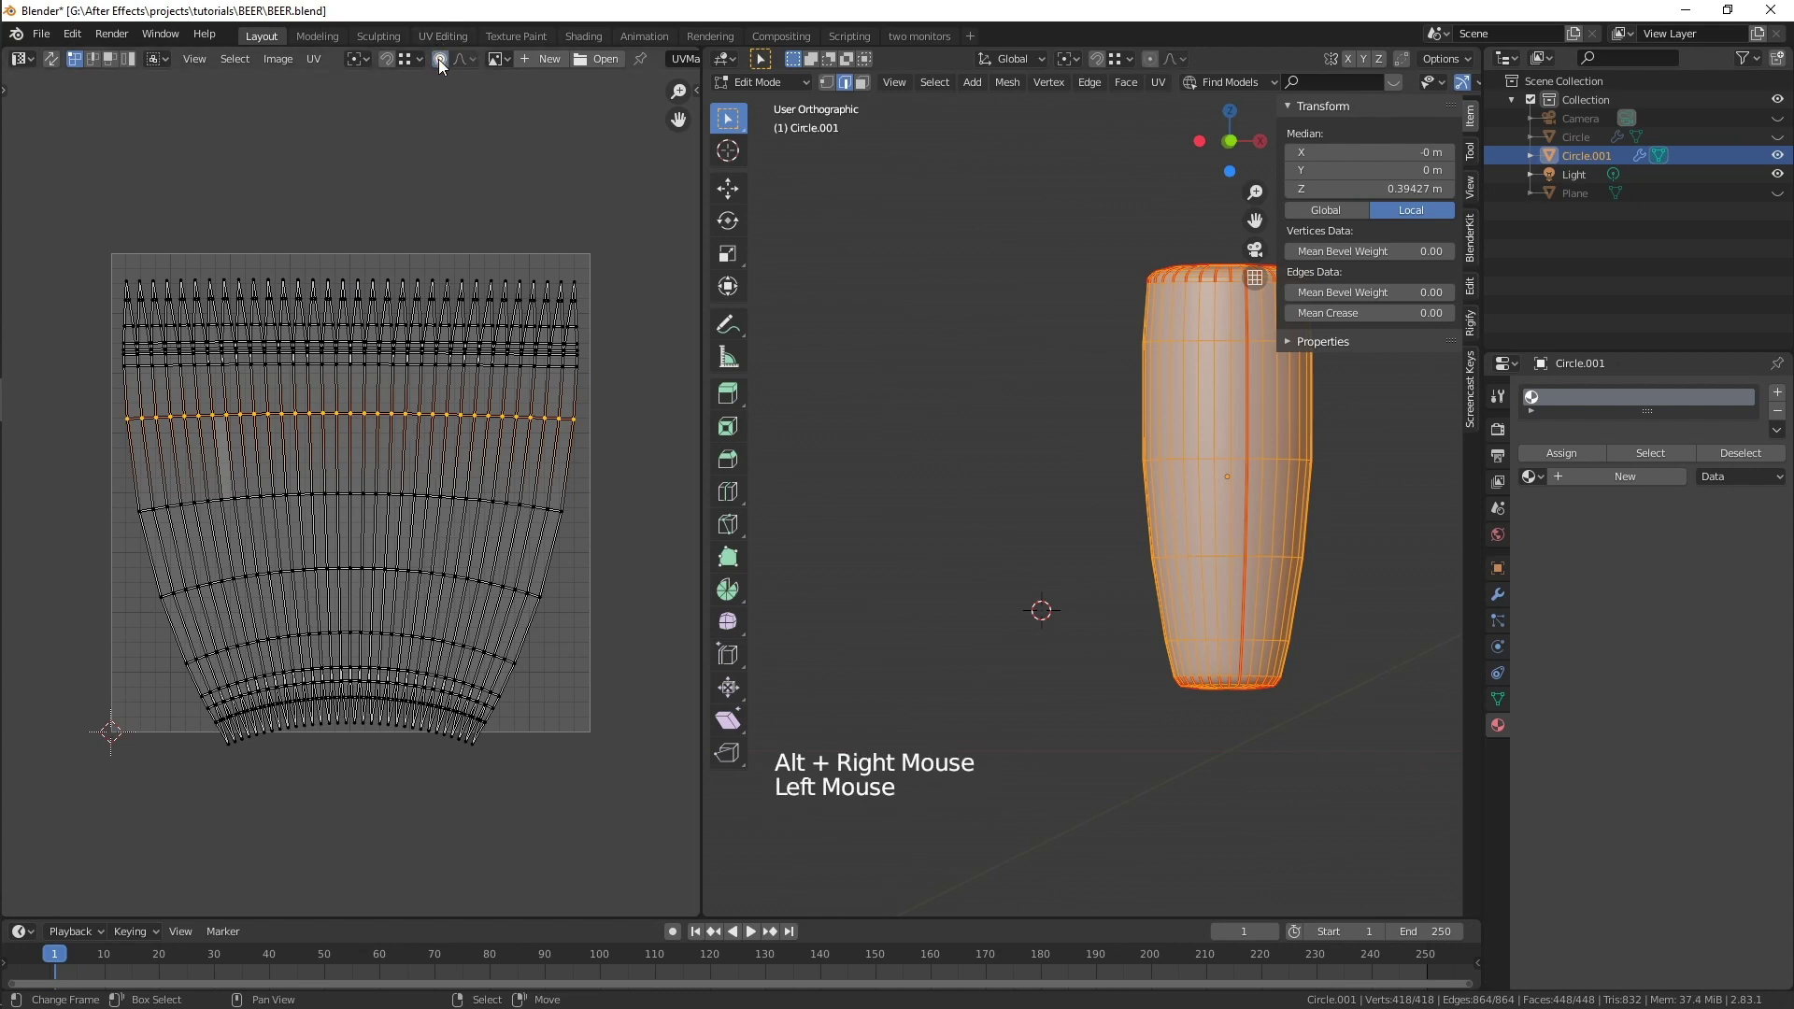
key(s)
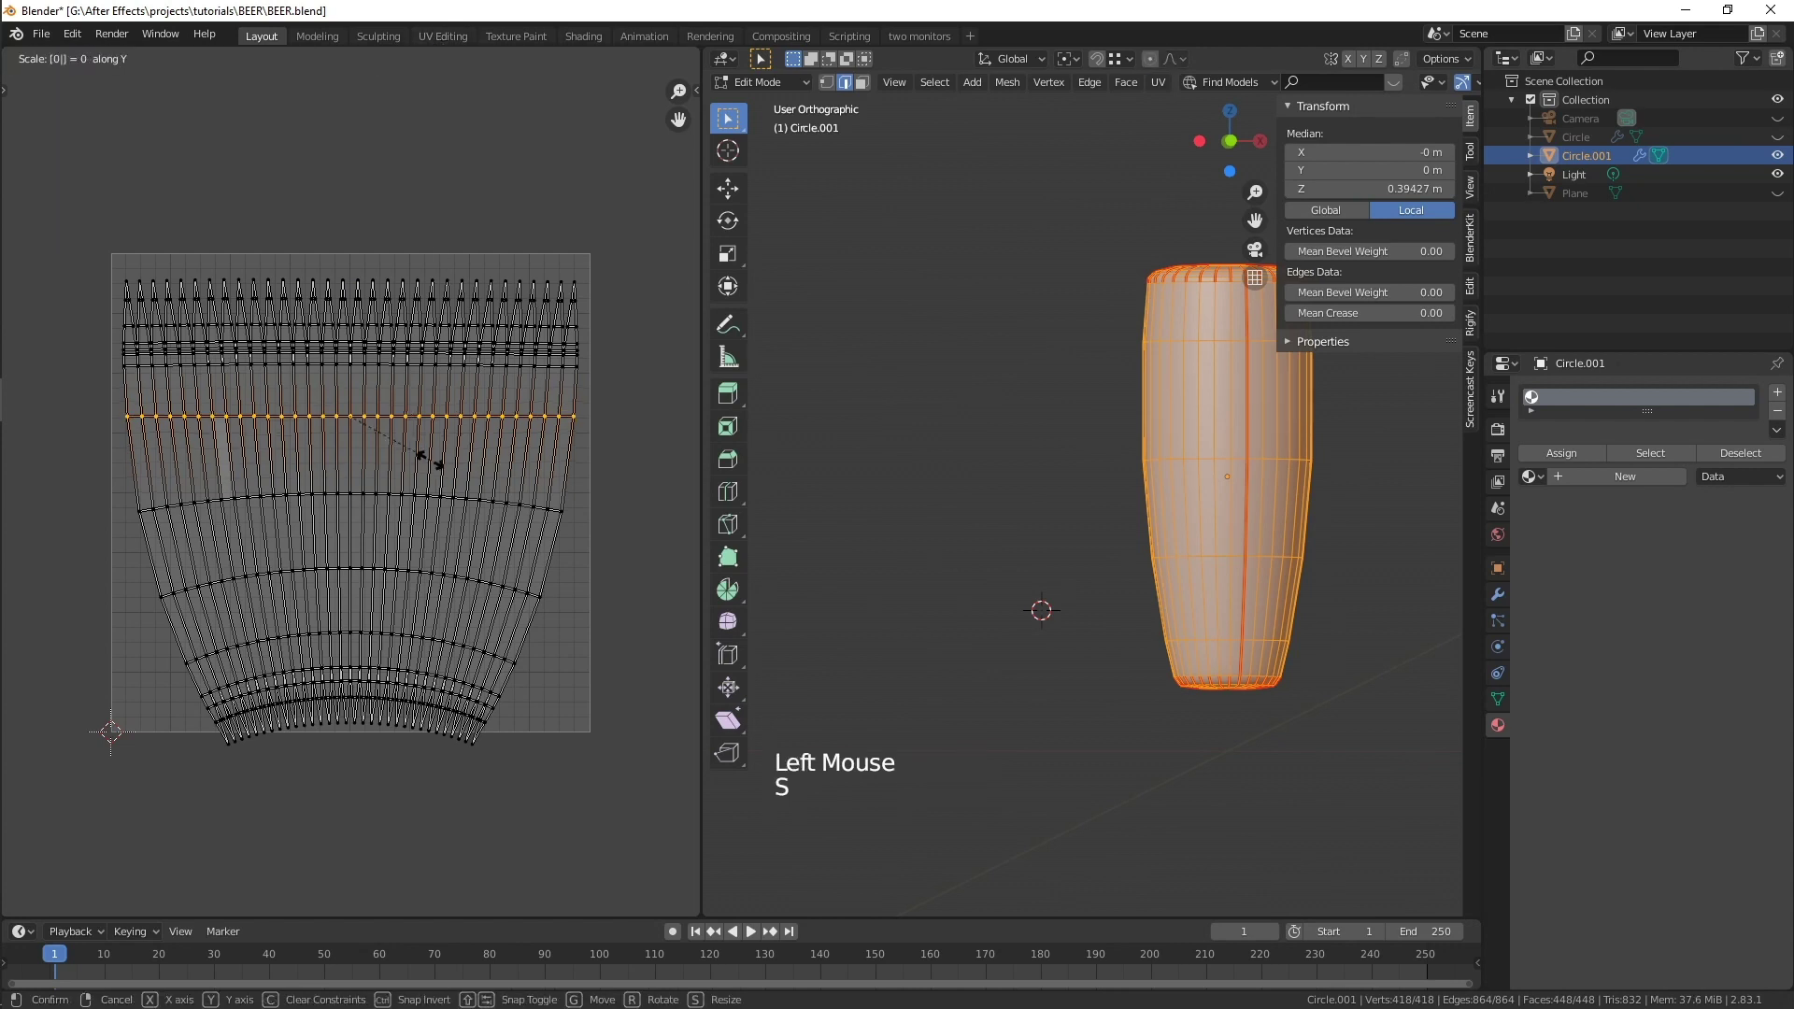
click(431, 458)
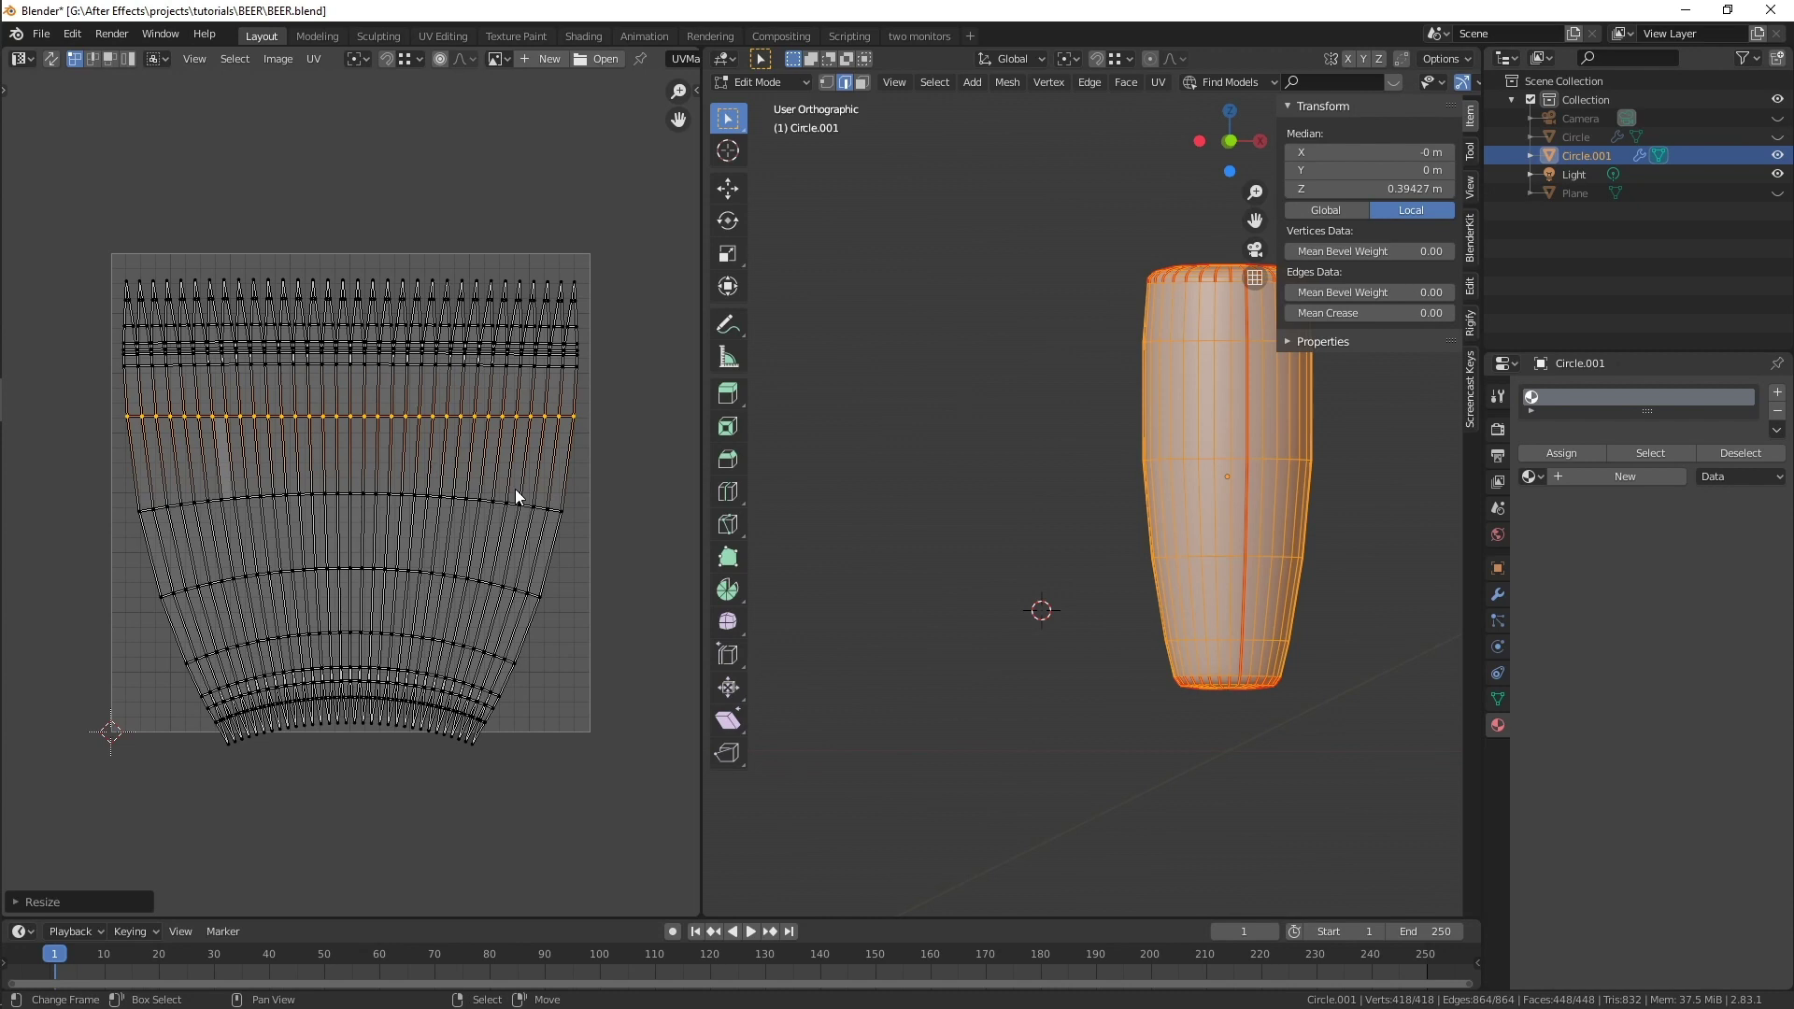
- Select all UVs, move the layout up inside the UV square and scale it up by about 1.04 to fill the width
key(a)
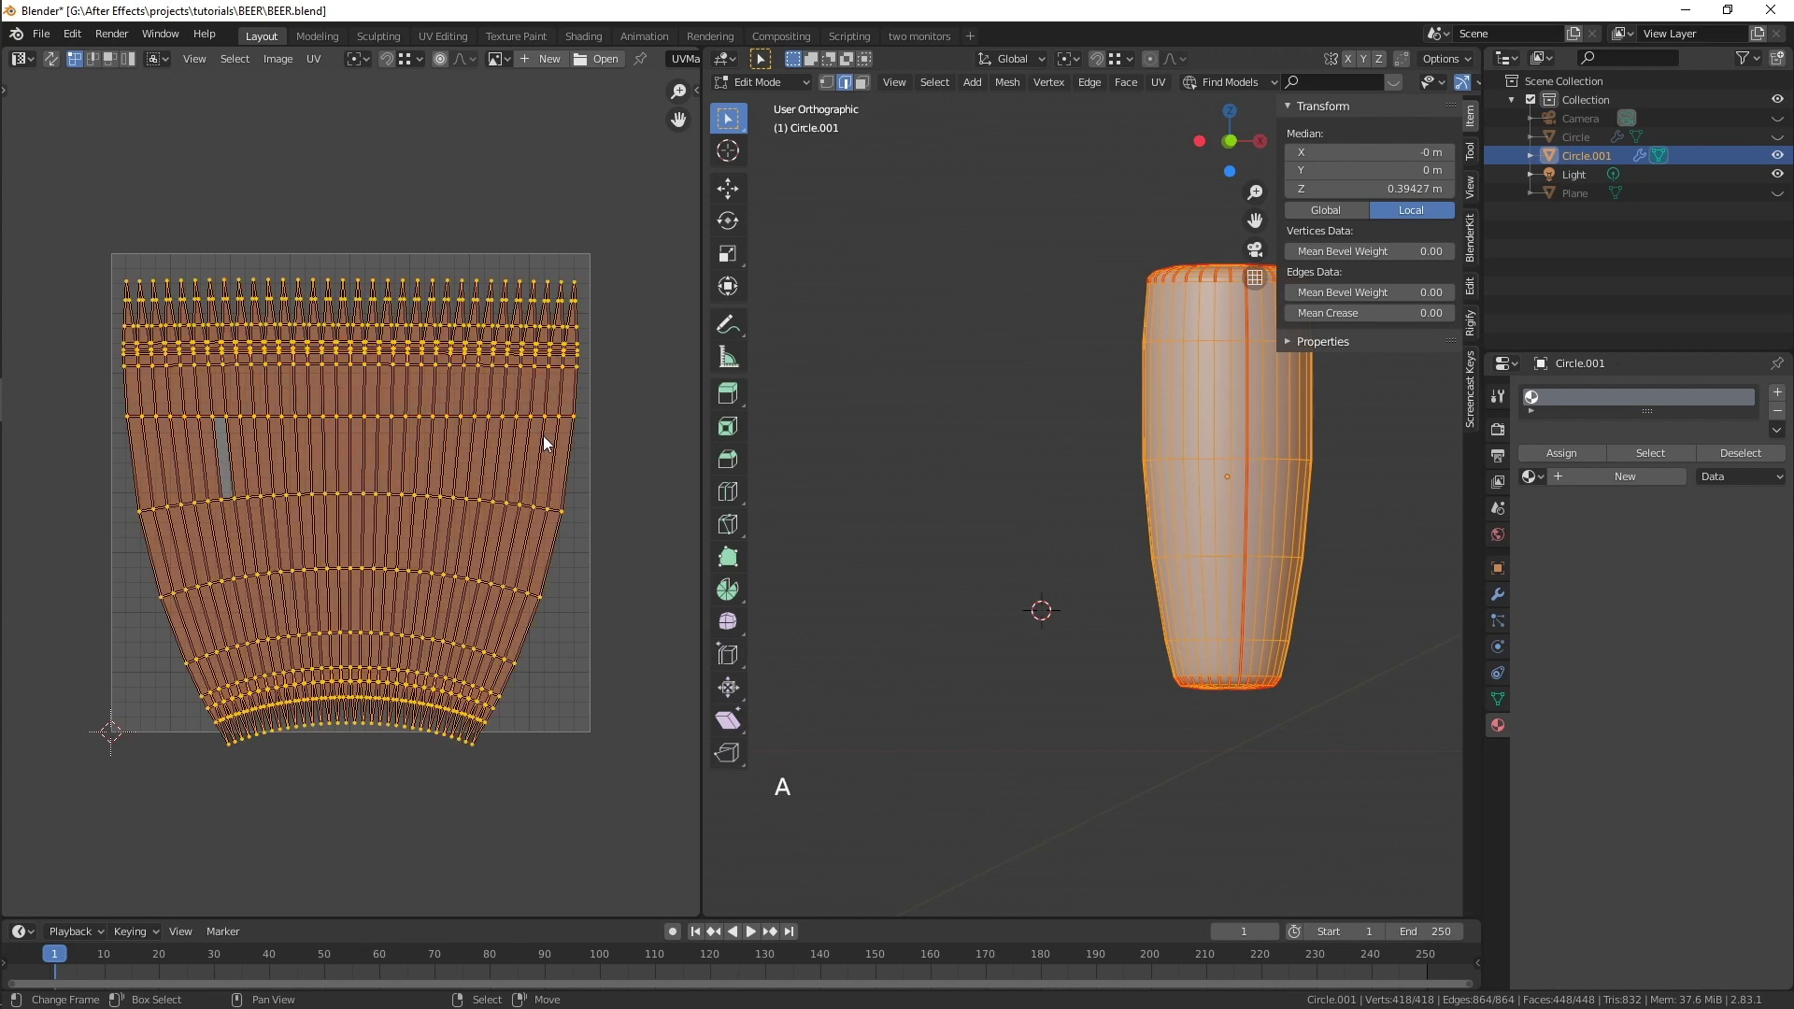
key(g)
click(561, 525)
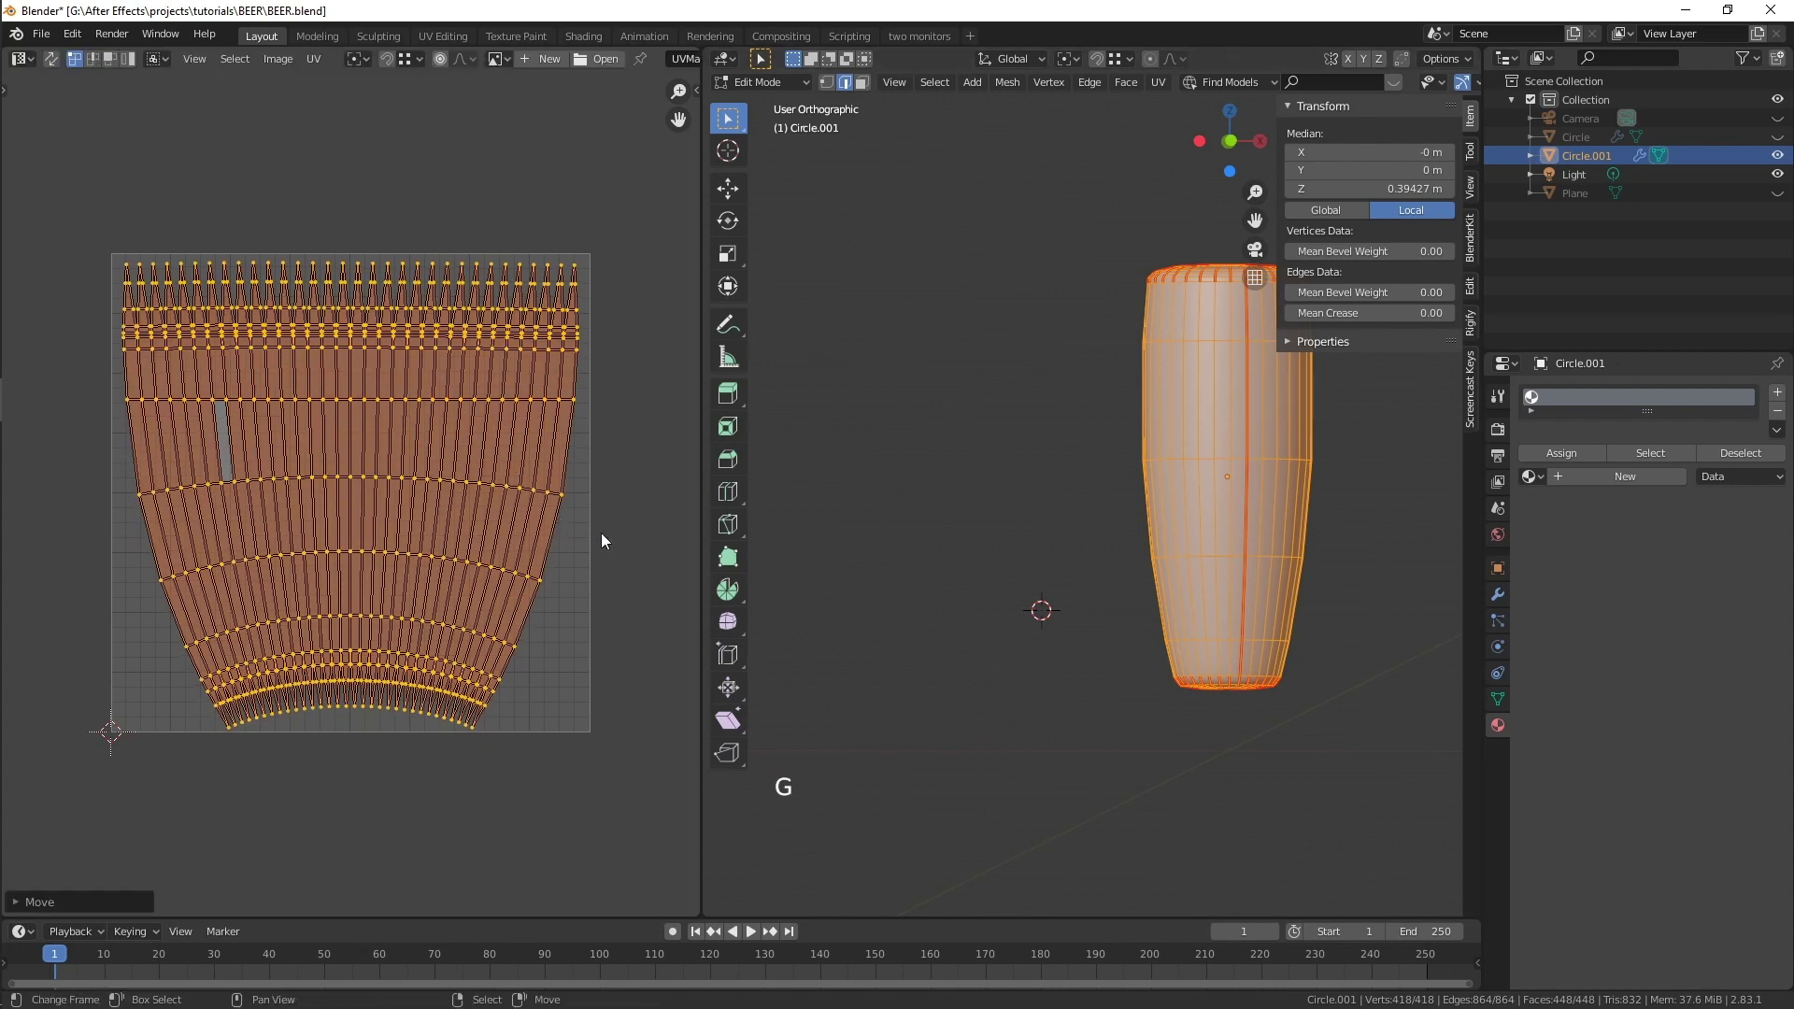
key(s)
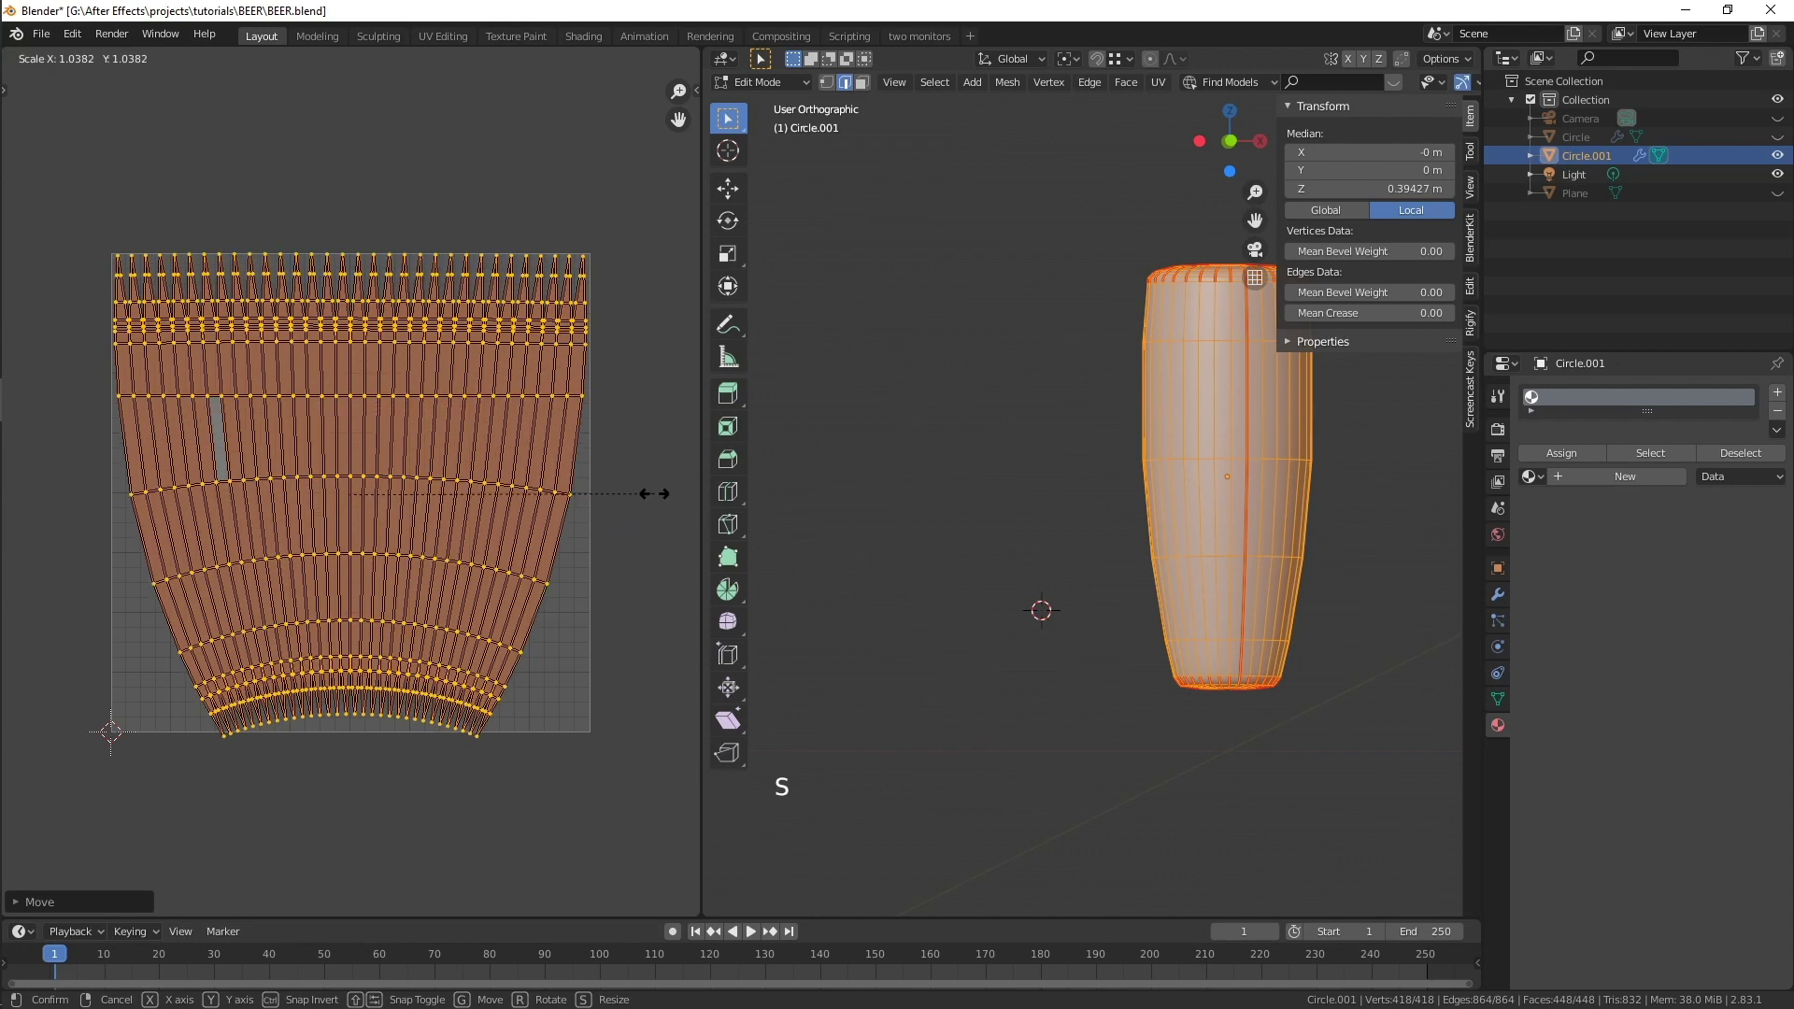
click(651, 493)
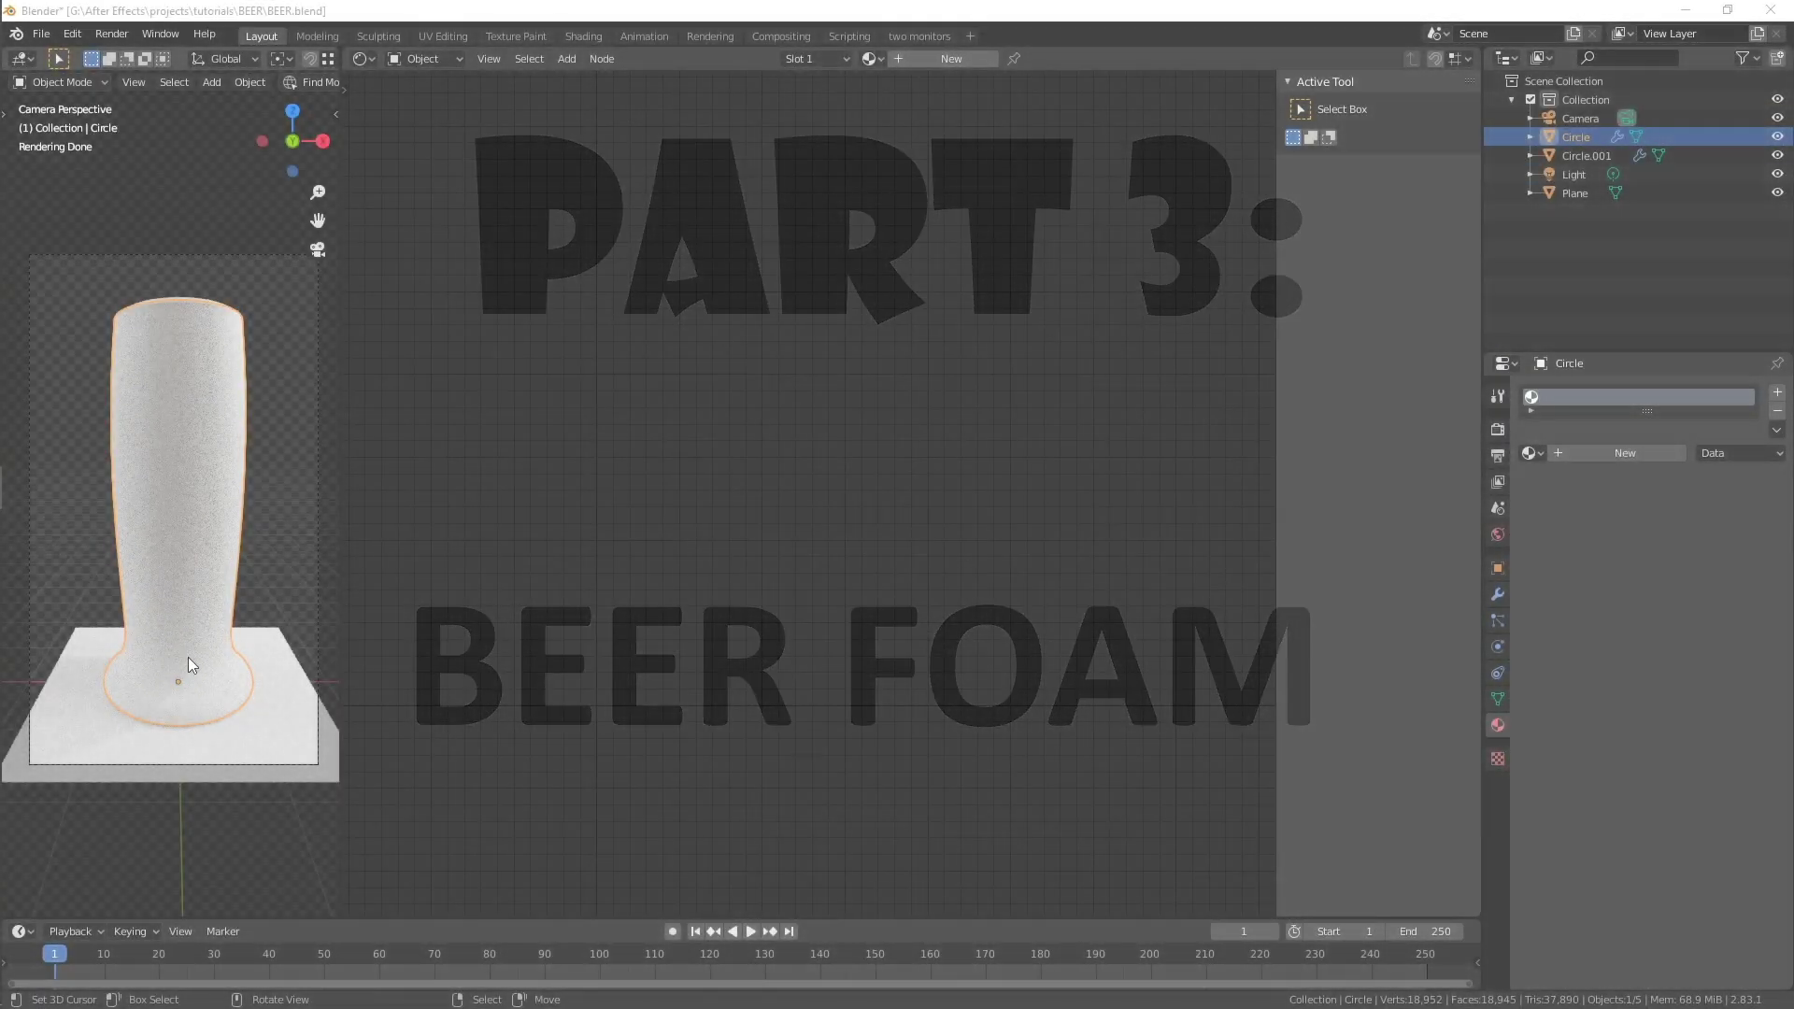
- Hide the outer glass and the ground plane, and select the inner mesh
right_click(188, 686)
right_click(193, 704)
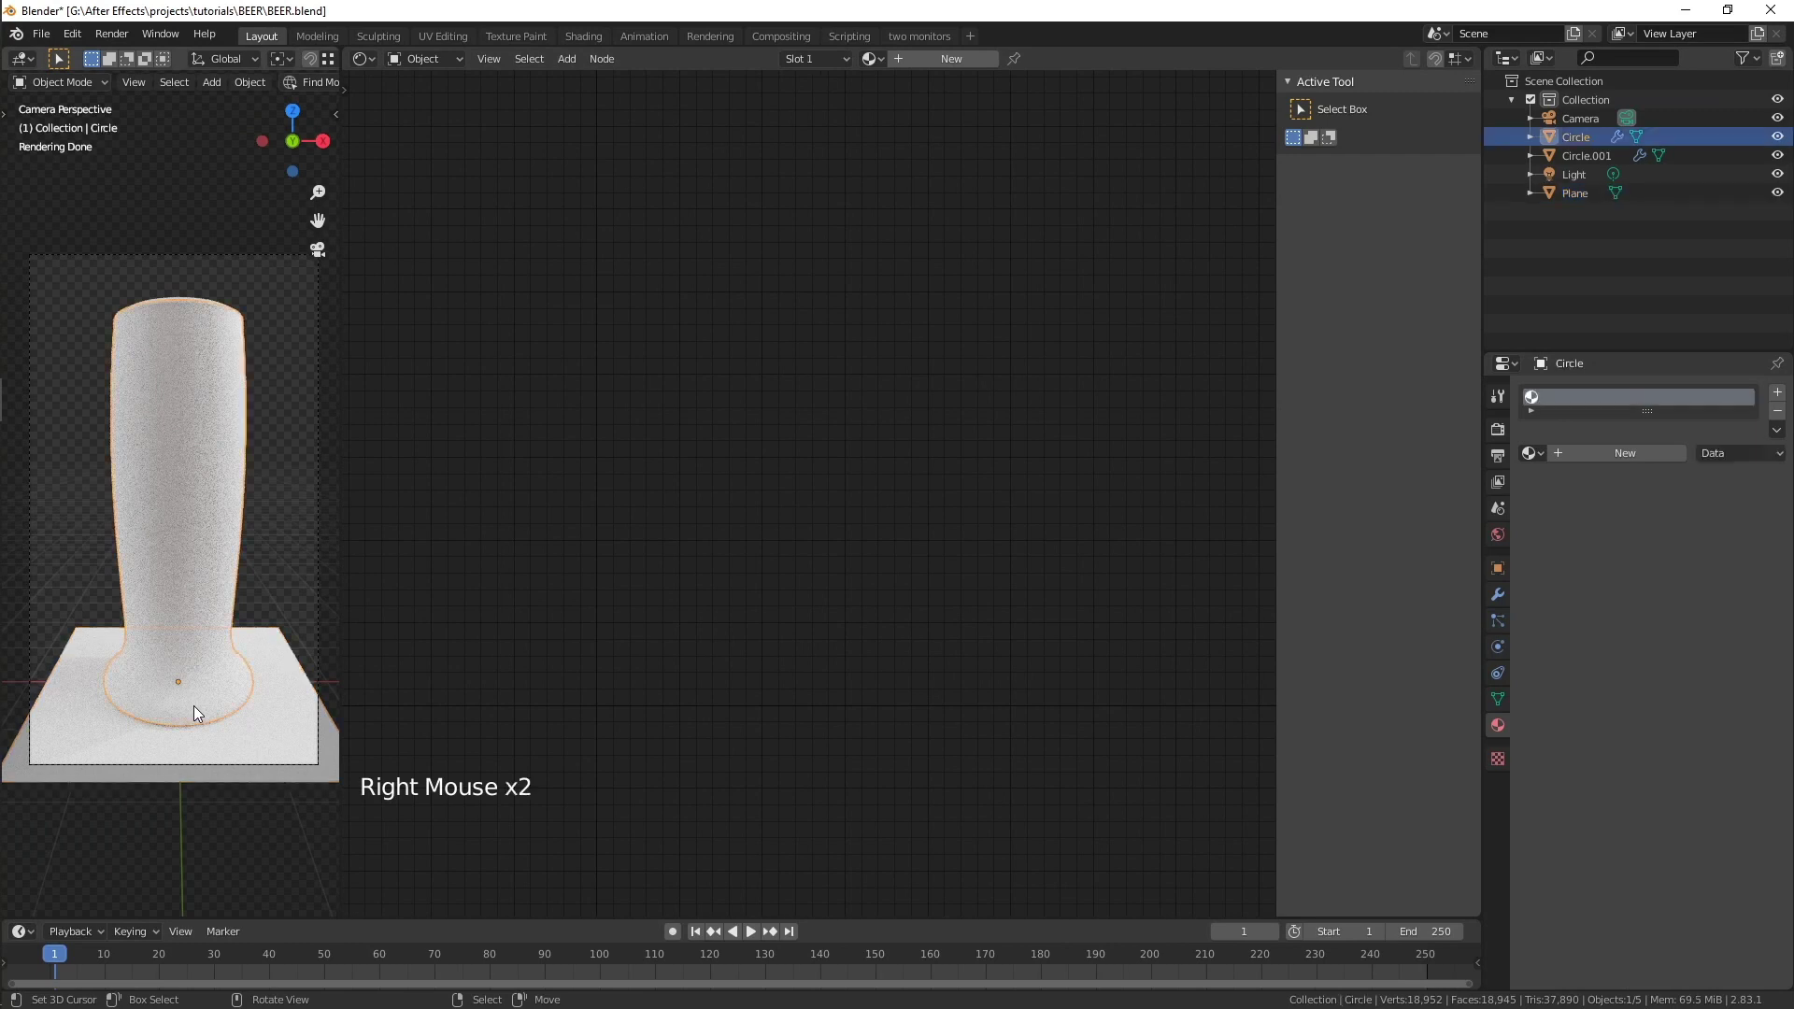
key(h)
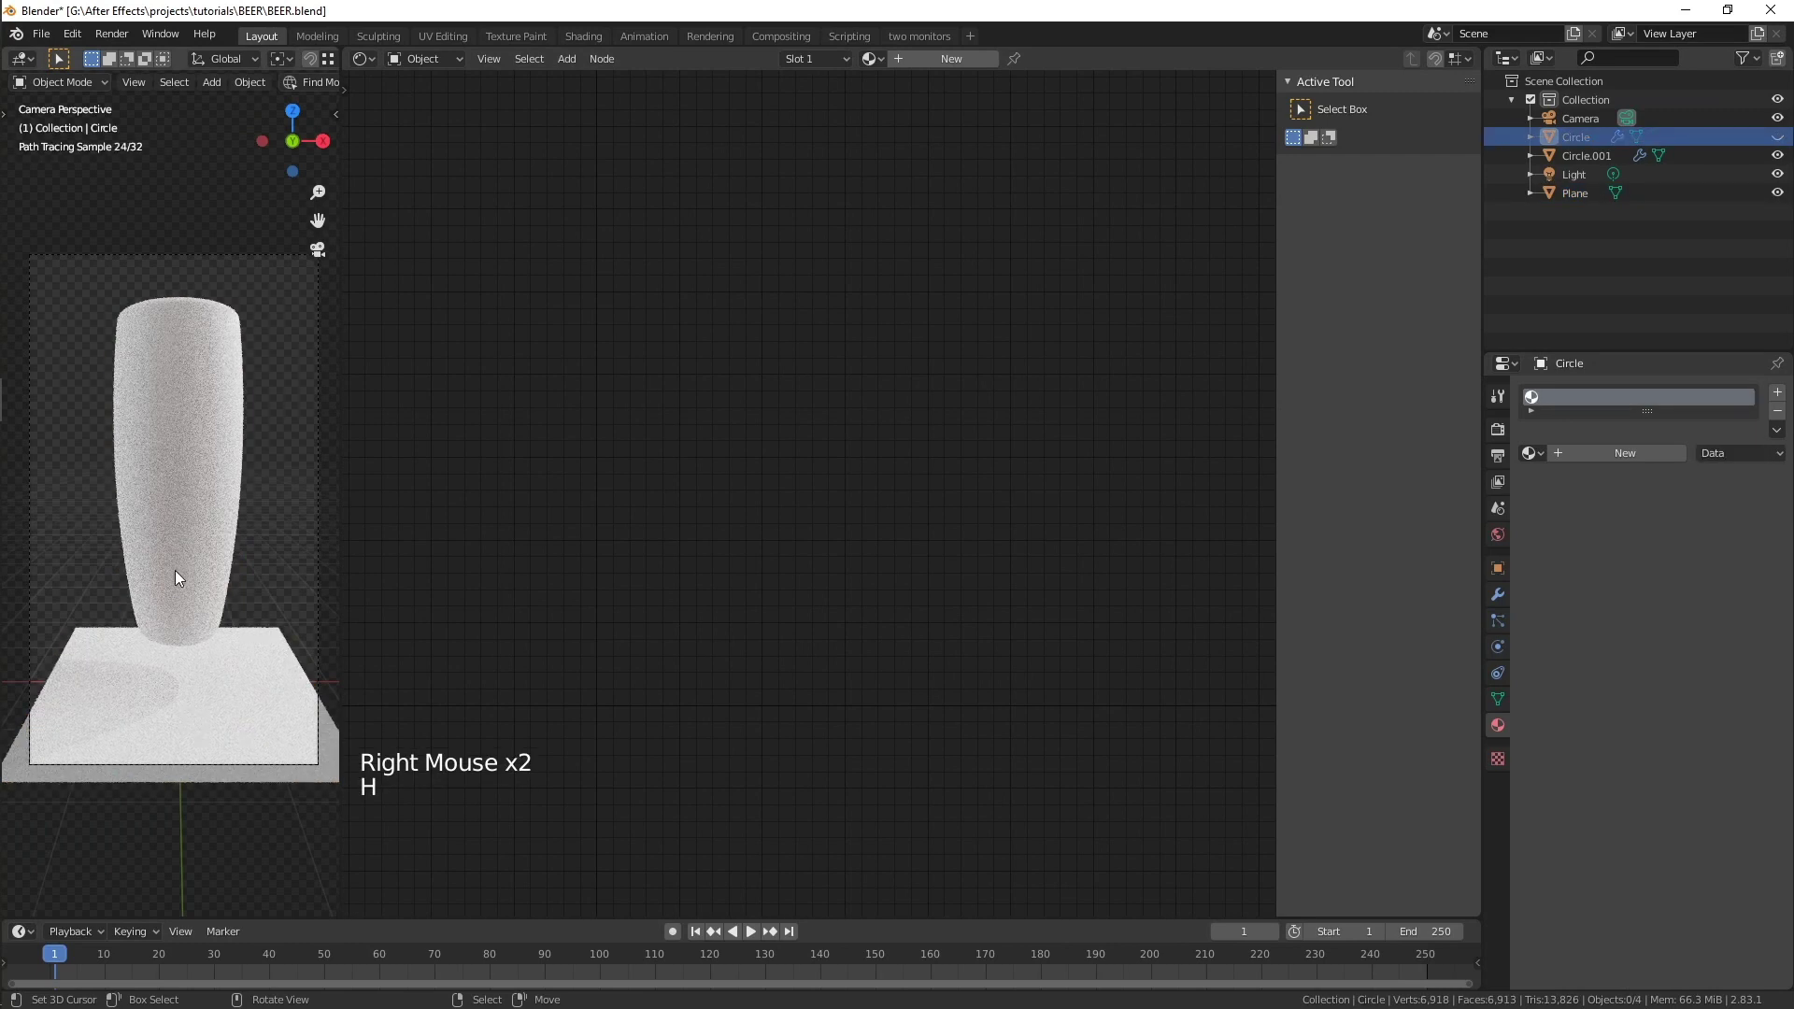
right_click(182, 708)
key(h)
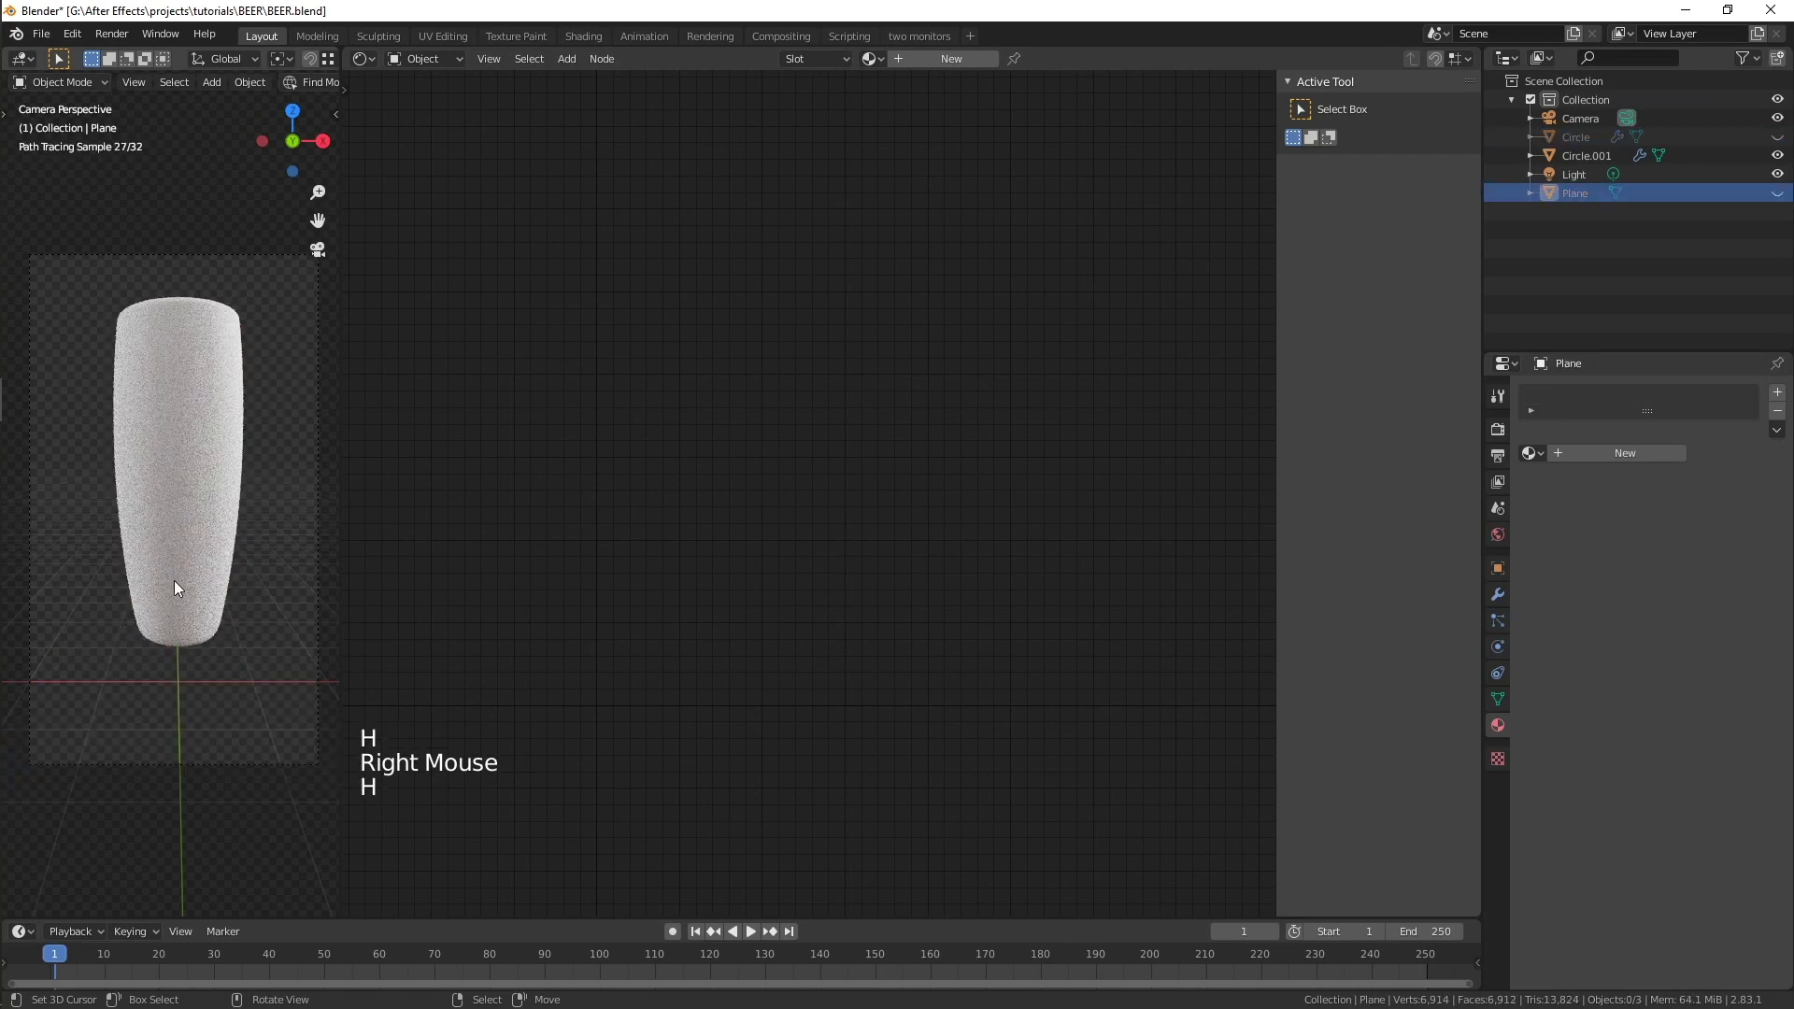
right_click(182, 519)
scroll(208, 521, up, 2)
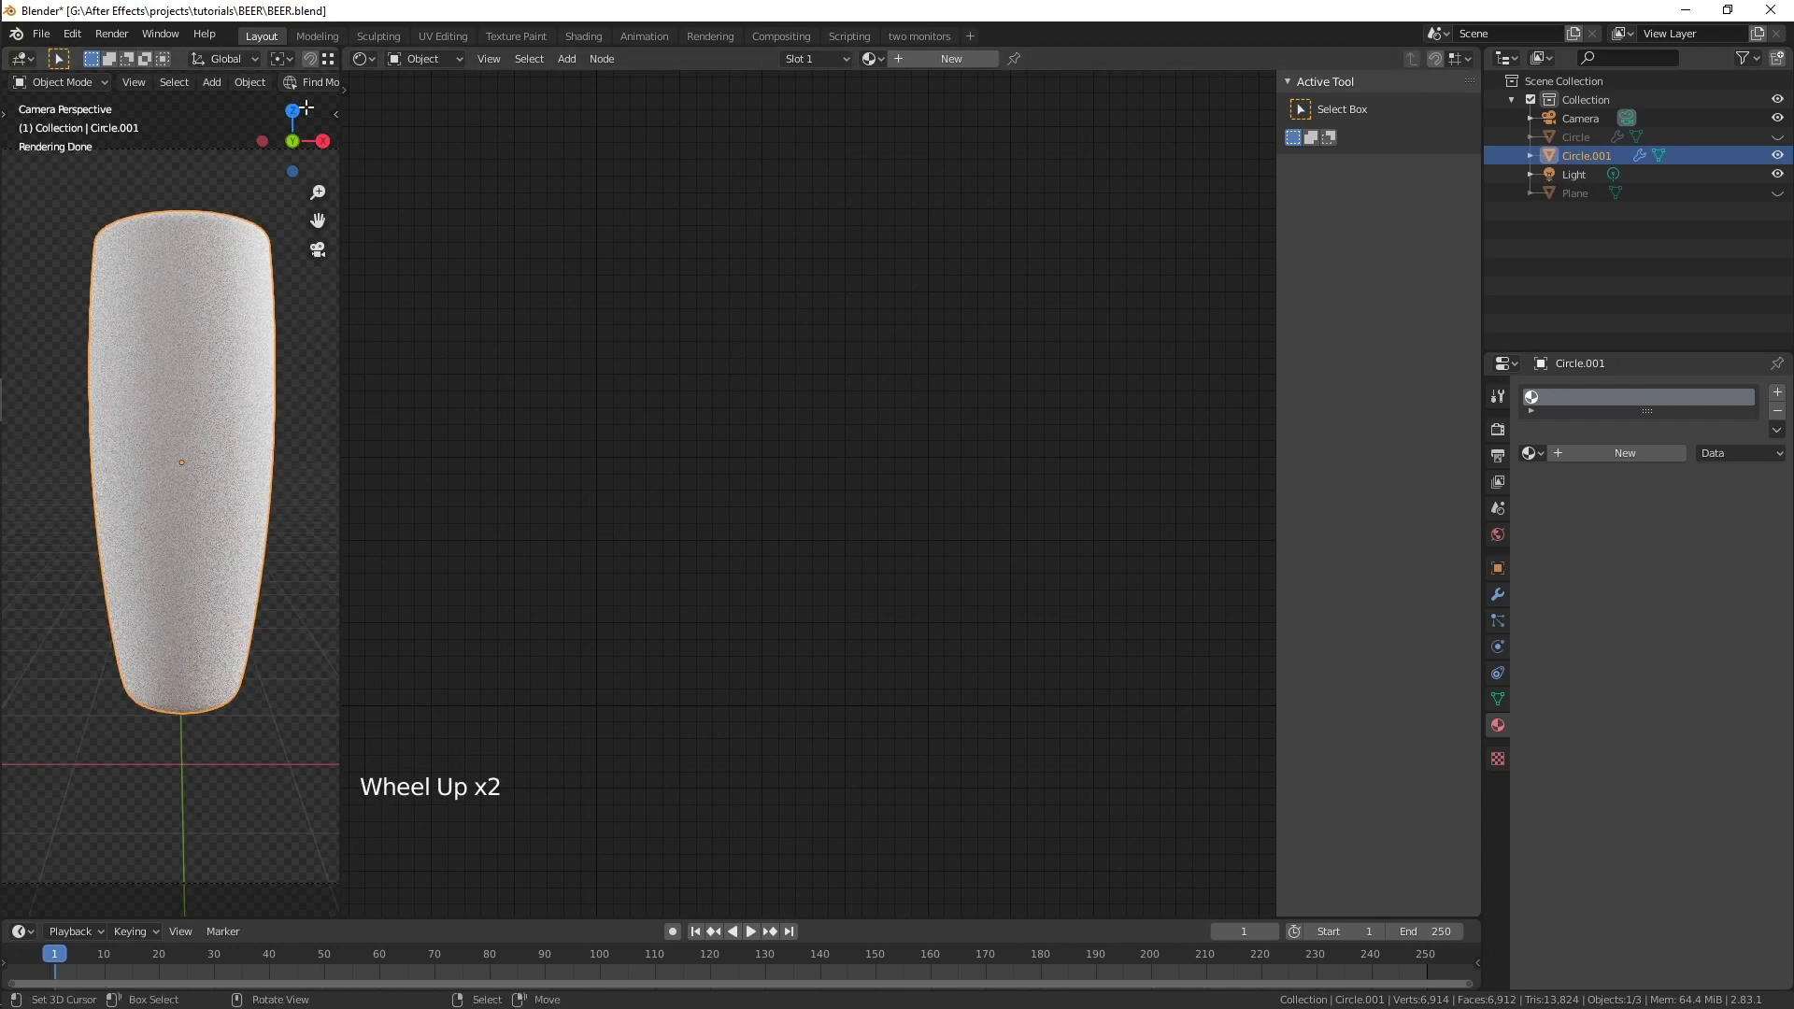
- Create a new material for the inner mesh and add an Image Texture with Mapping and Texture Coordinate nodes to its Principled BSDF
click(1583, 453)
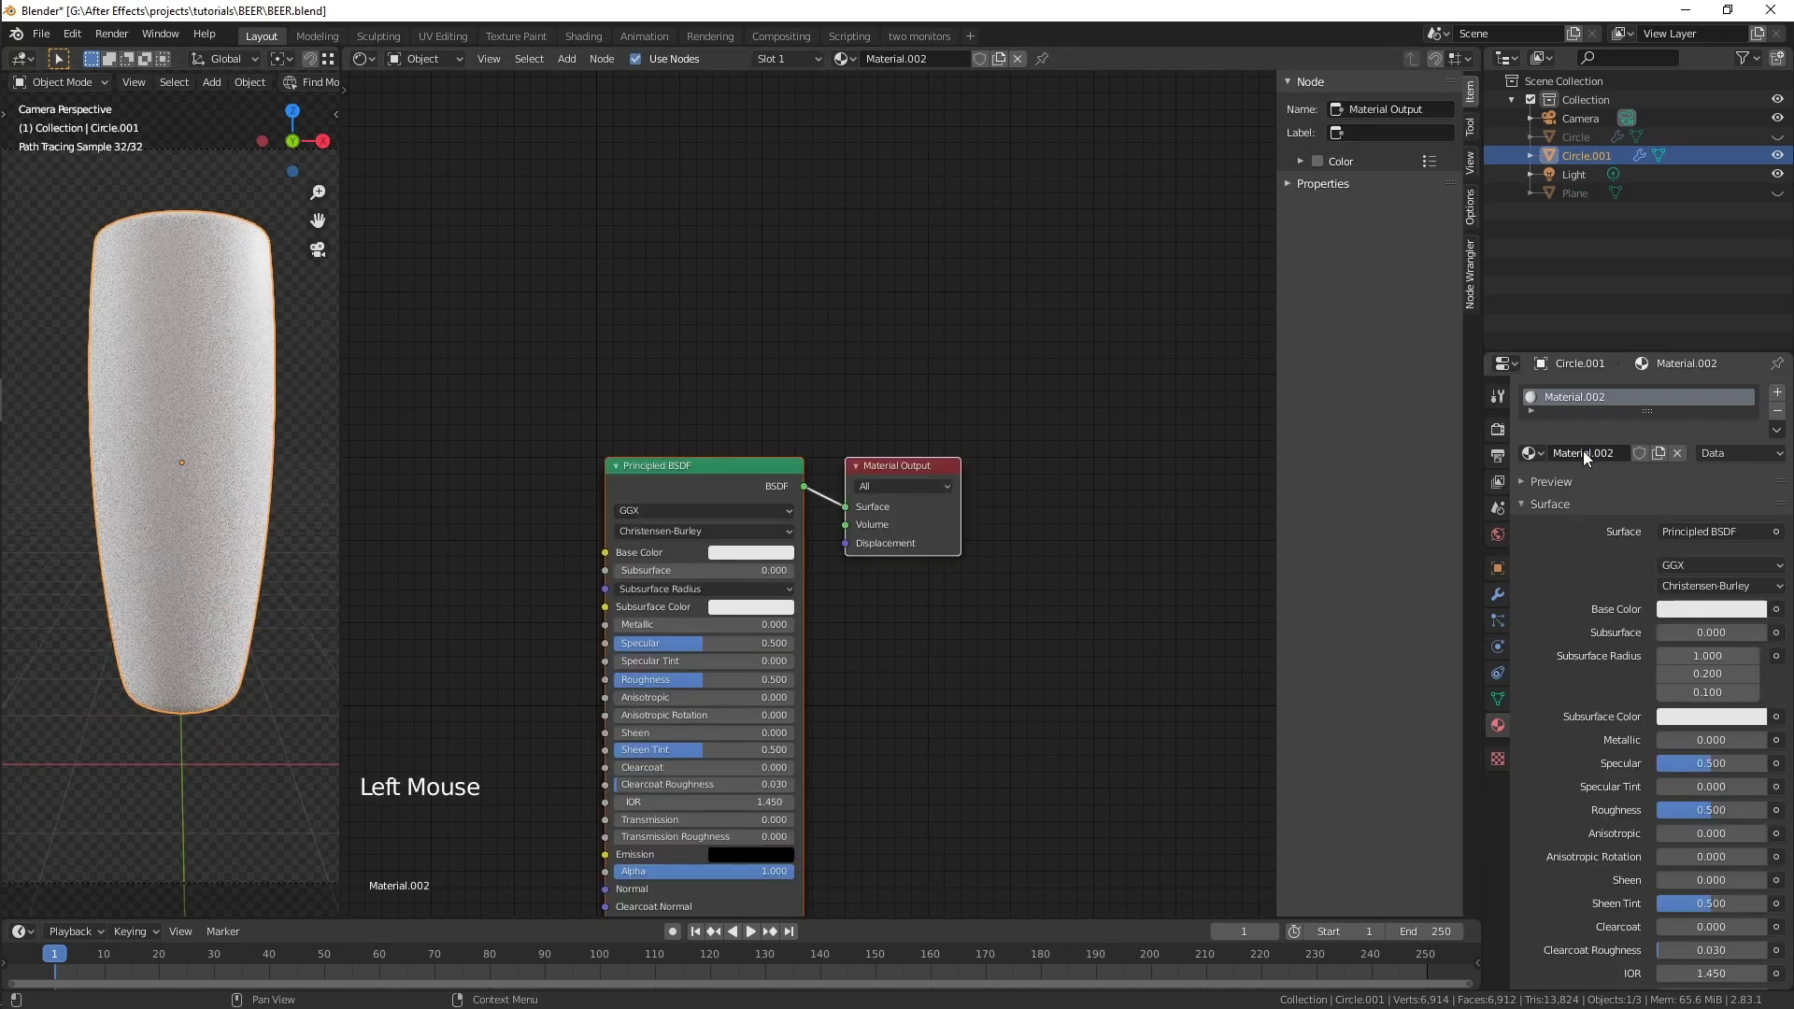
scroll(795, 581, down, 2)
shift+middle_drag(794, 581, 1239, 564)
key(n)
right_click(1220, 376)
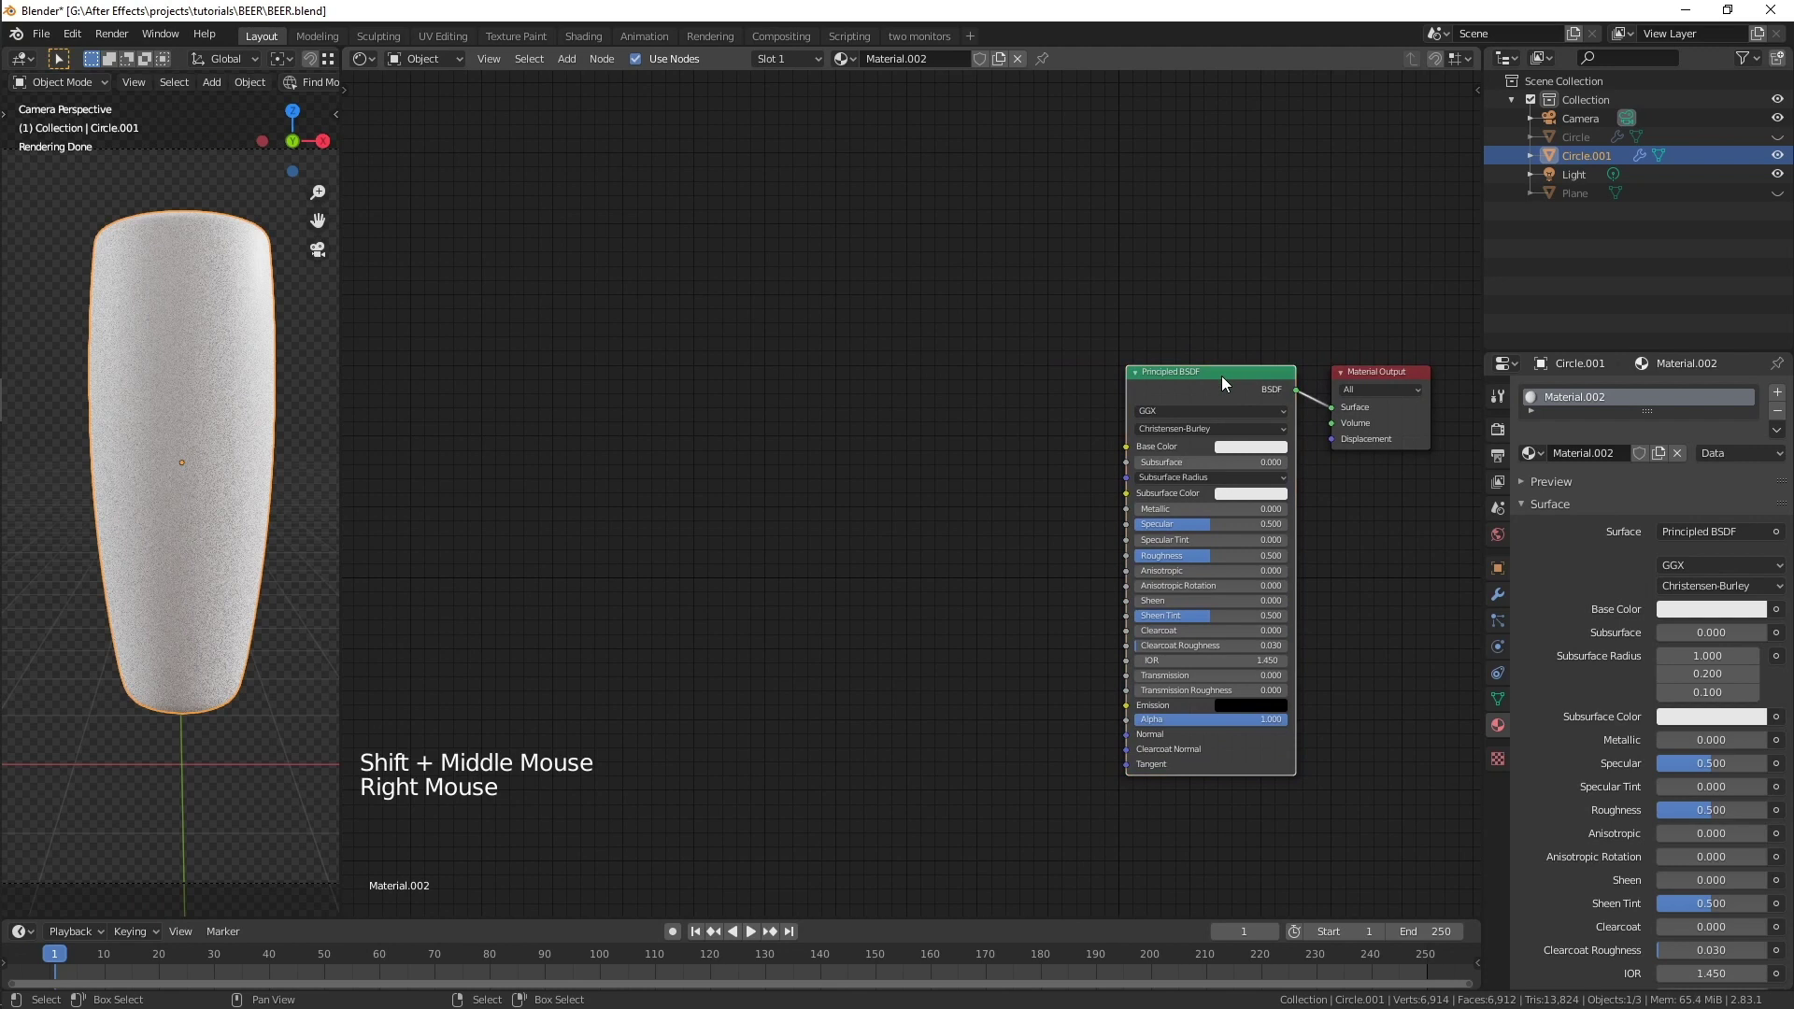
key(ctrl+t)
key(g)
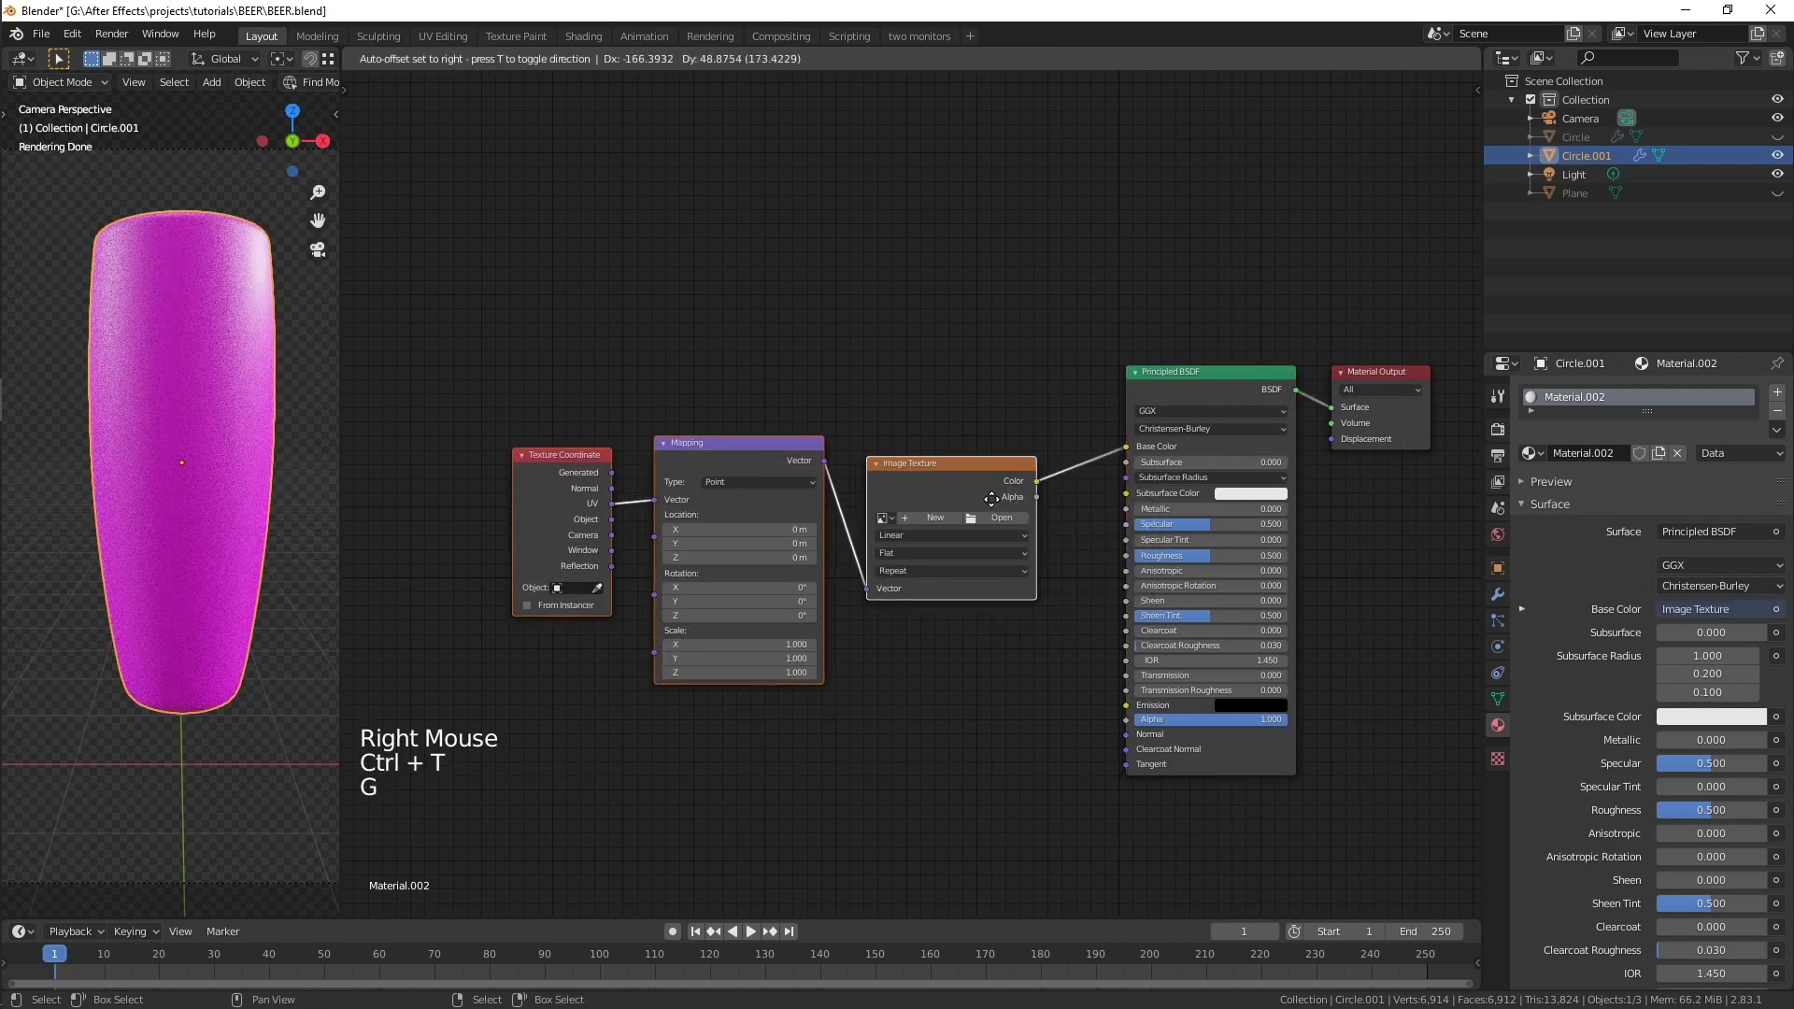
click(978, 451)
- Switch the Image Texture node to a Wave Texture with Y band direction and a Saw profile
key(shift+s)
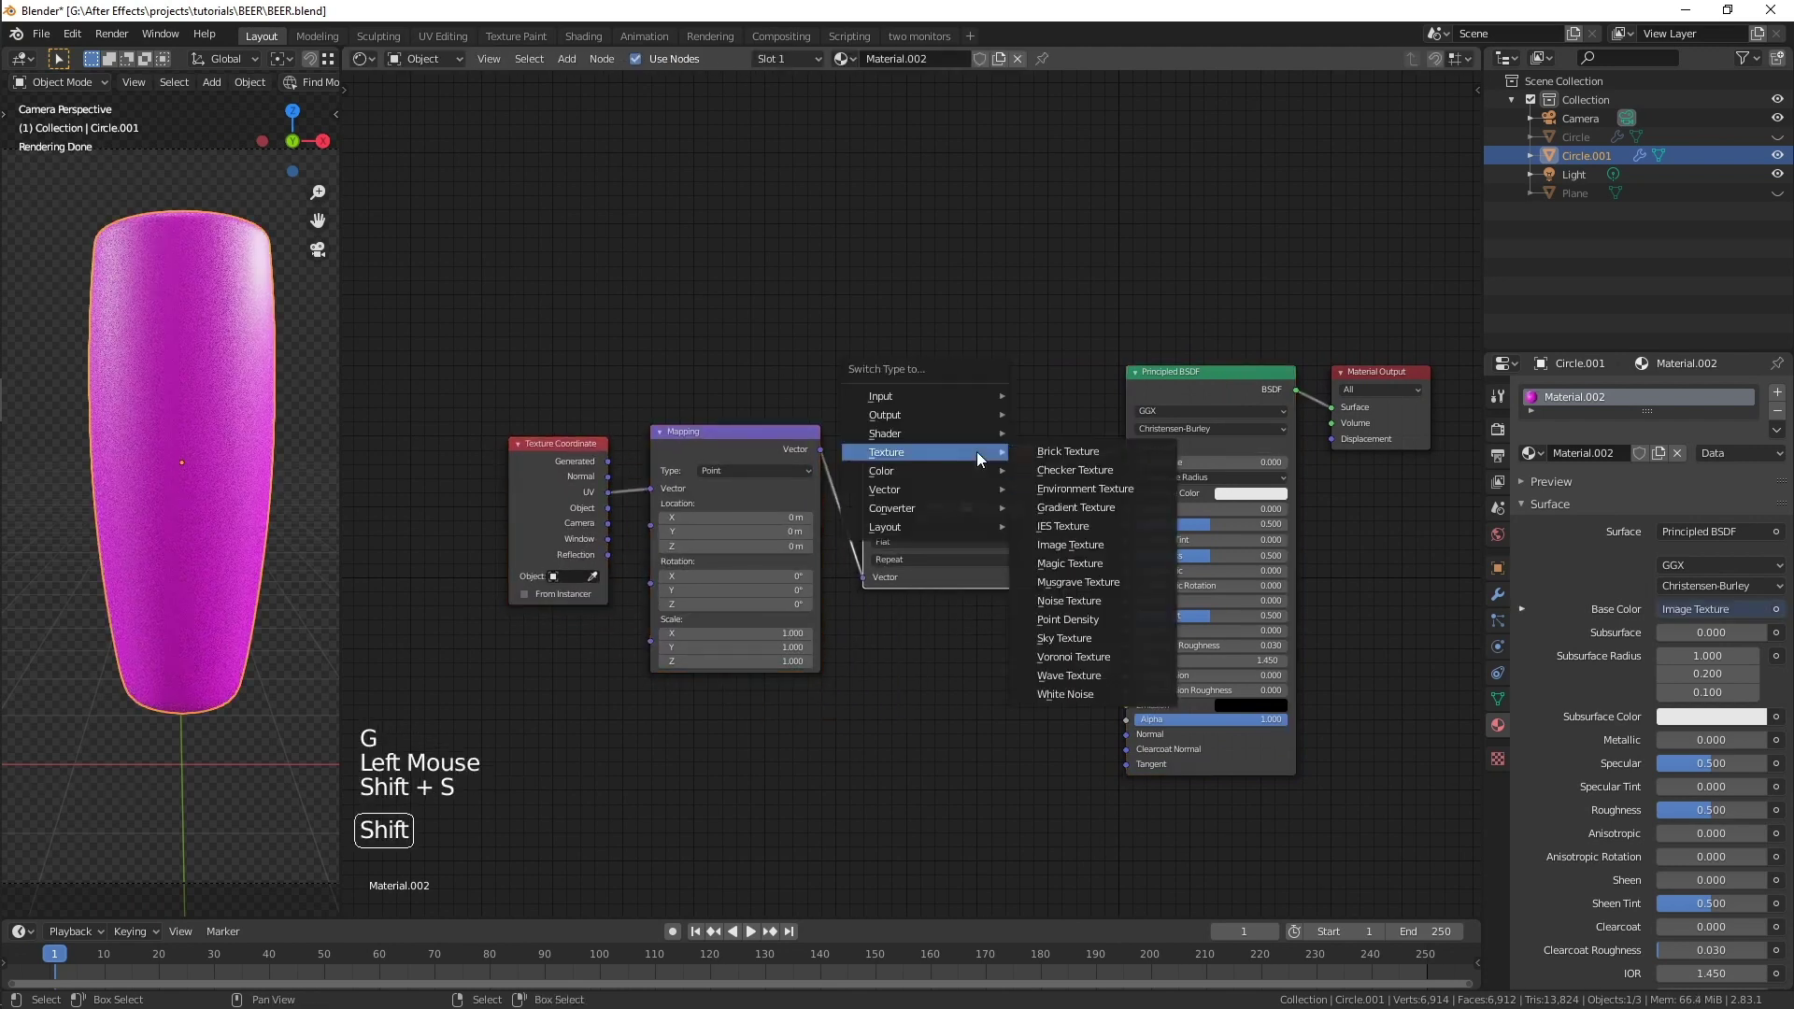
click(1059, 680)
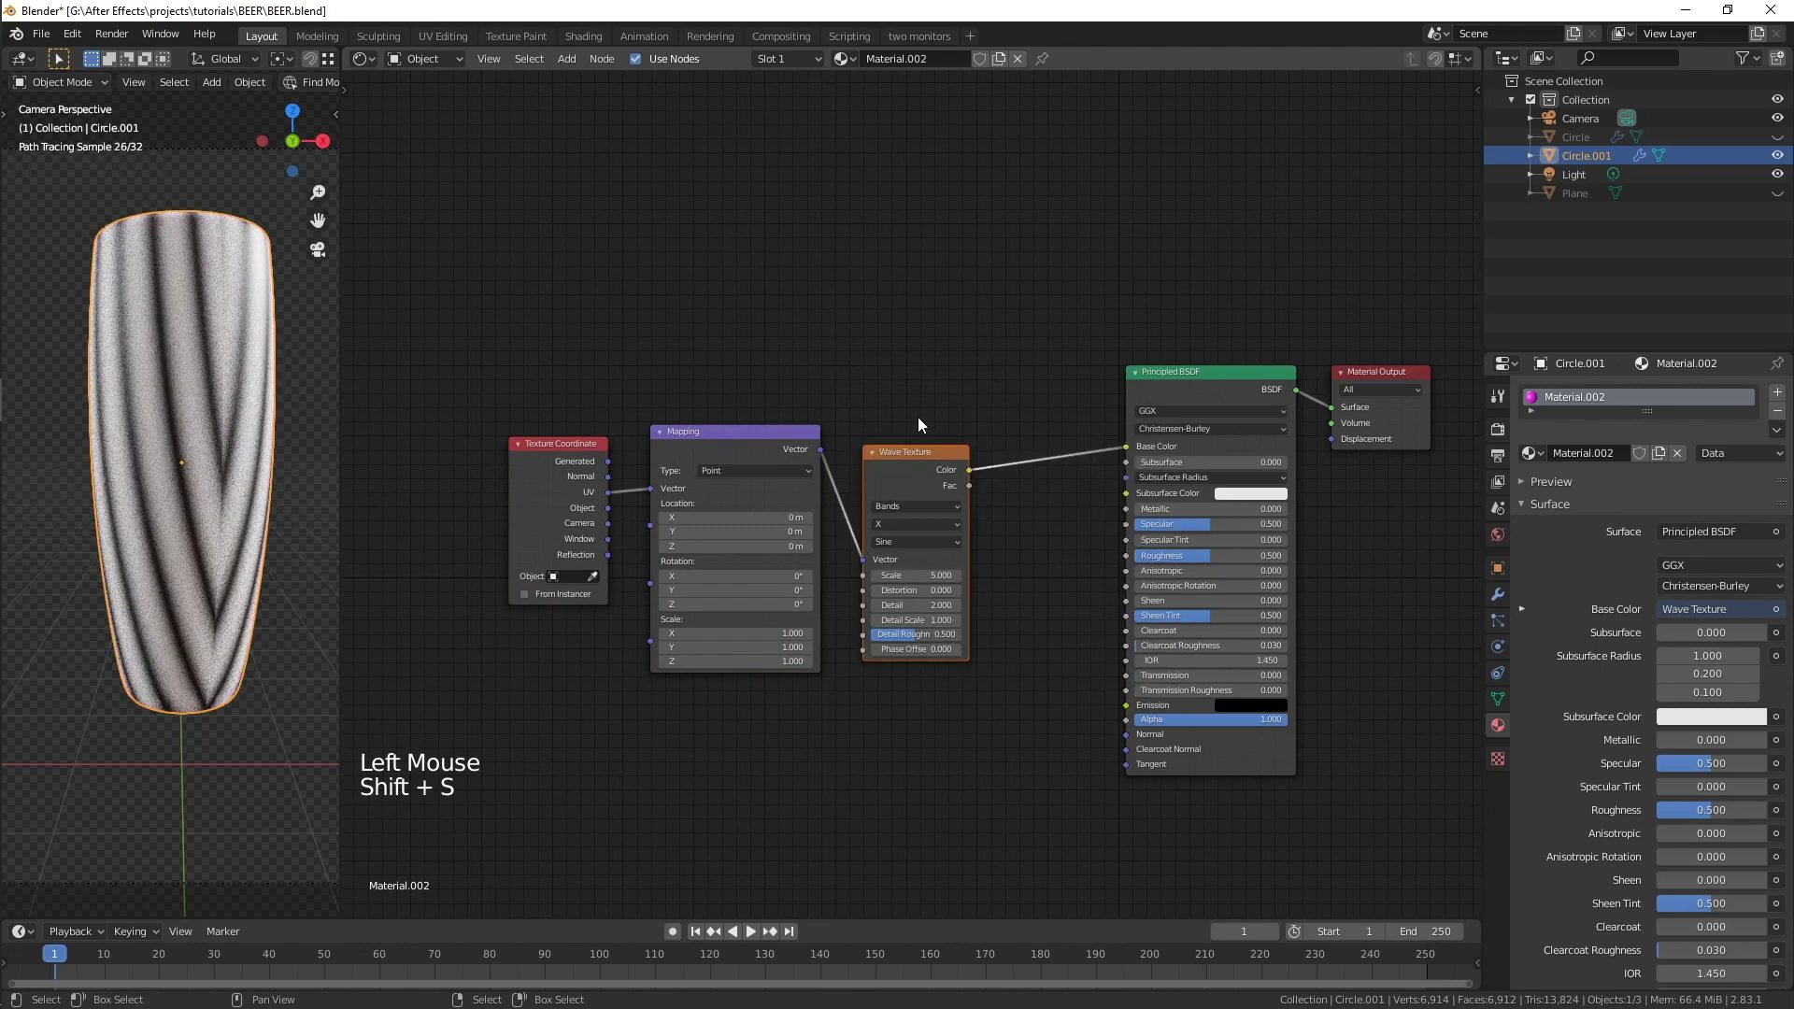
scroll(916, 547, up, 5)
drag(910, 540, 898, 591)
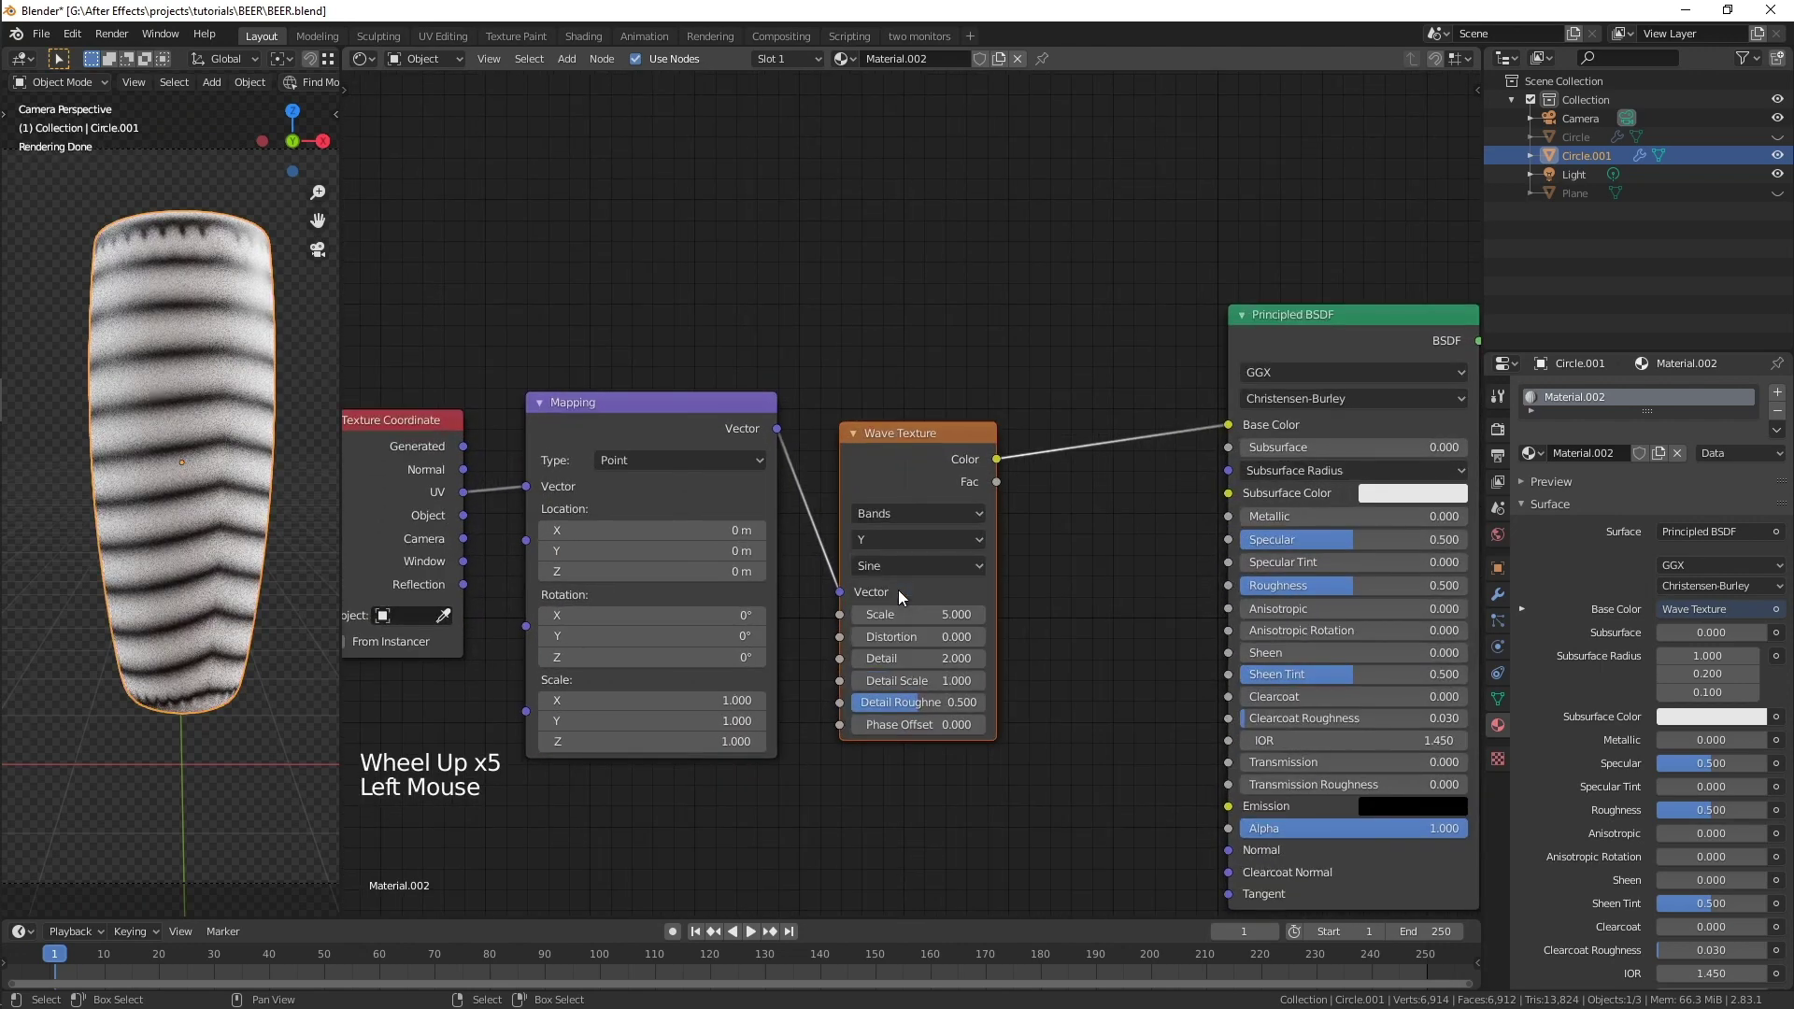
shift+middle_drag(1002, 583, 947, 520)
click(940, 517)
click(910, 557)
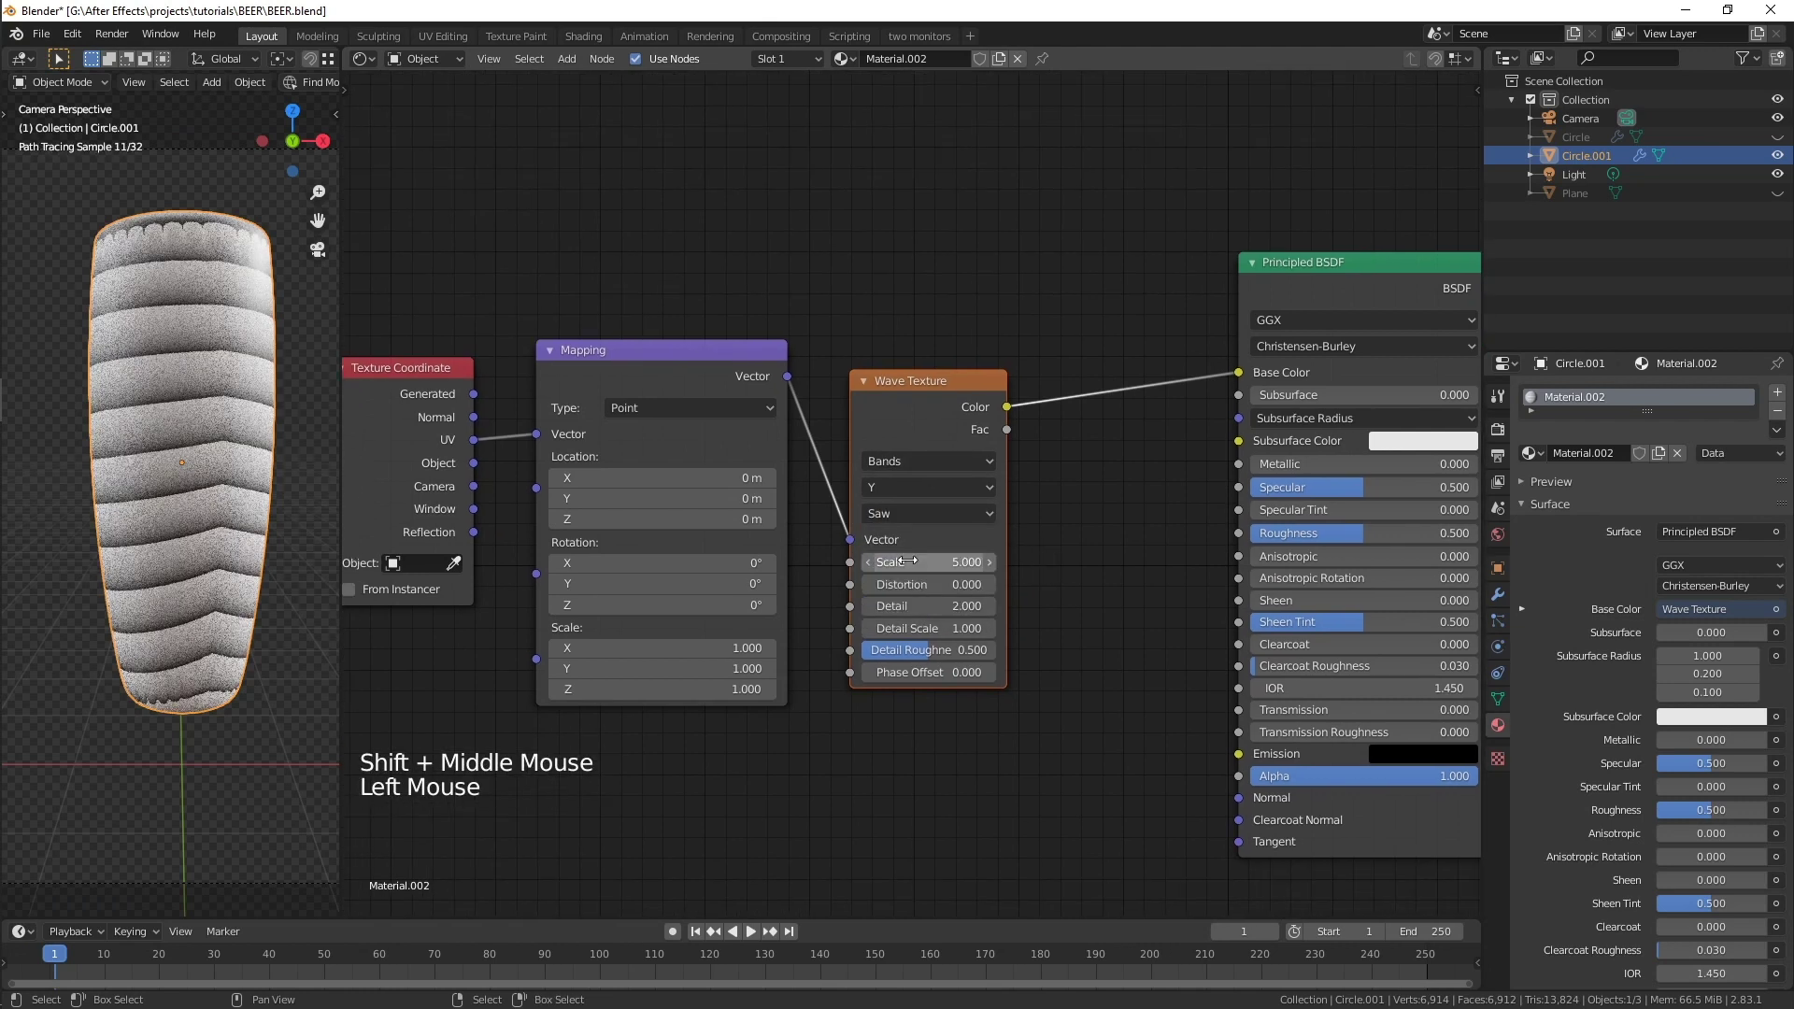
- Set the Wave Texture's scale to 0.2 and its phase offset to -2.690
double_click(925, 561)
text(0)
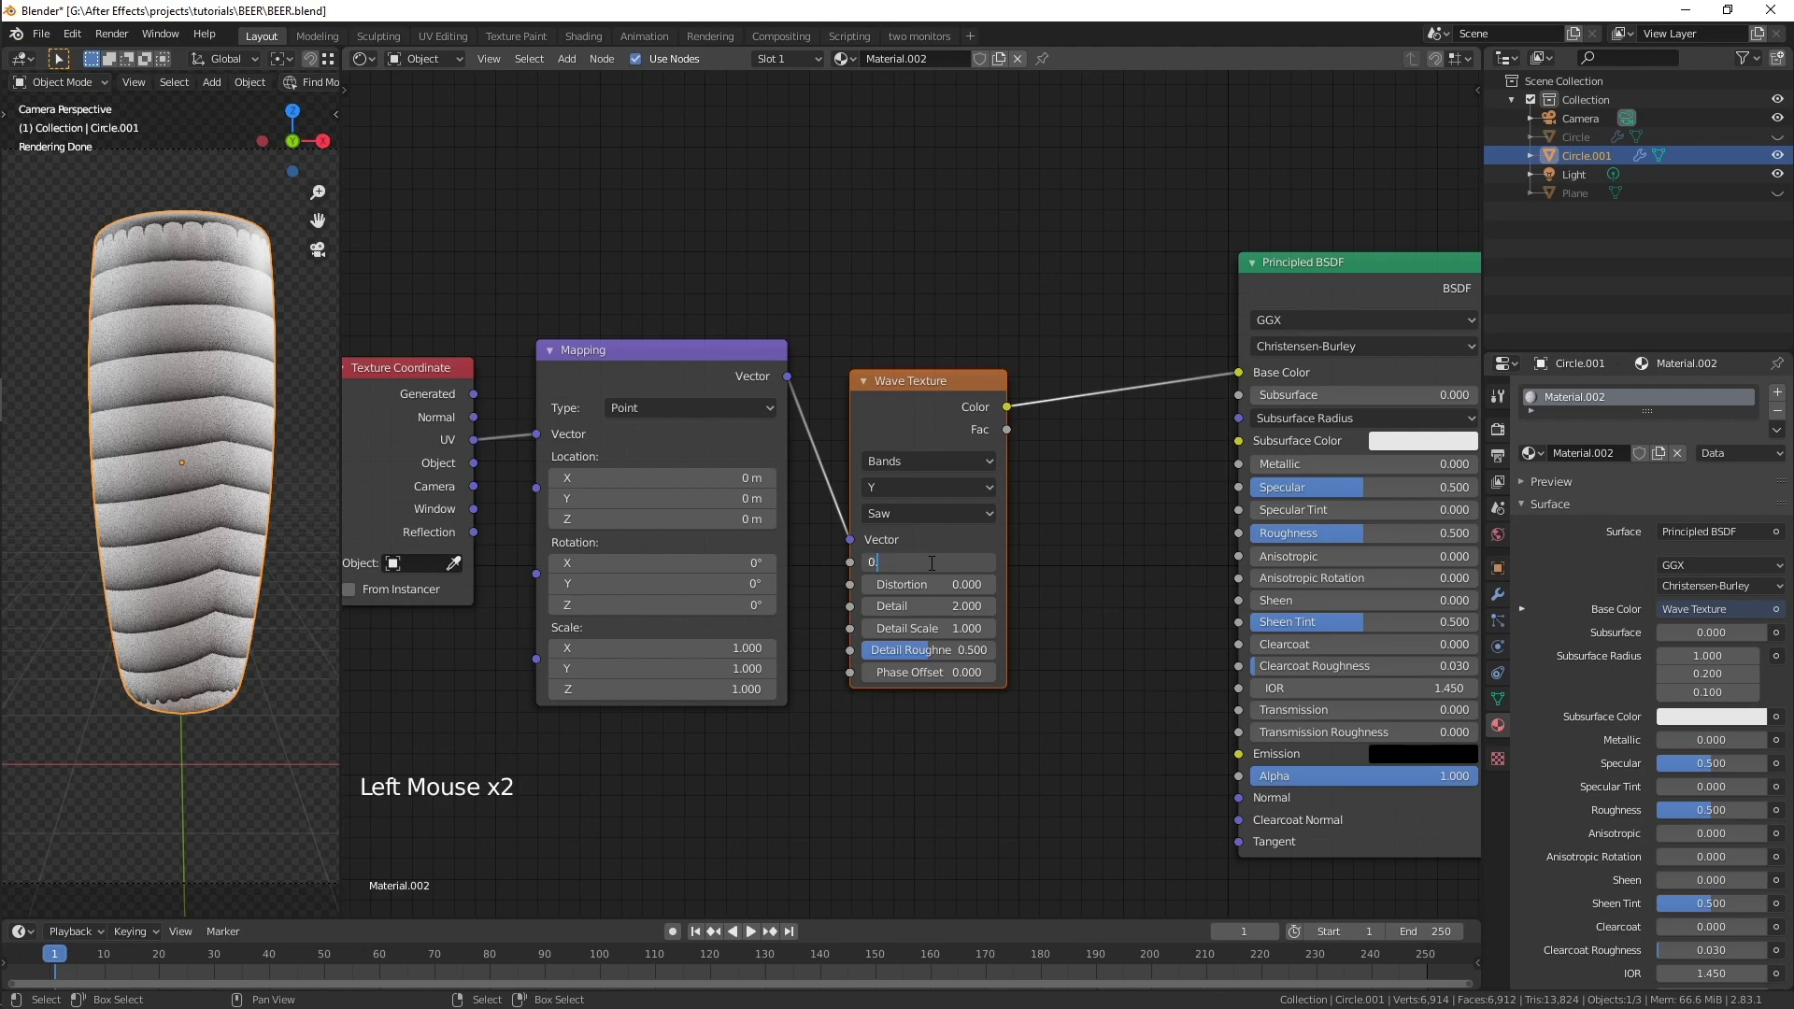
text(.2)
key(Return)
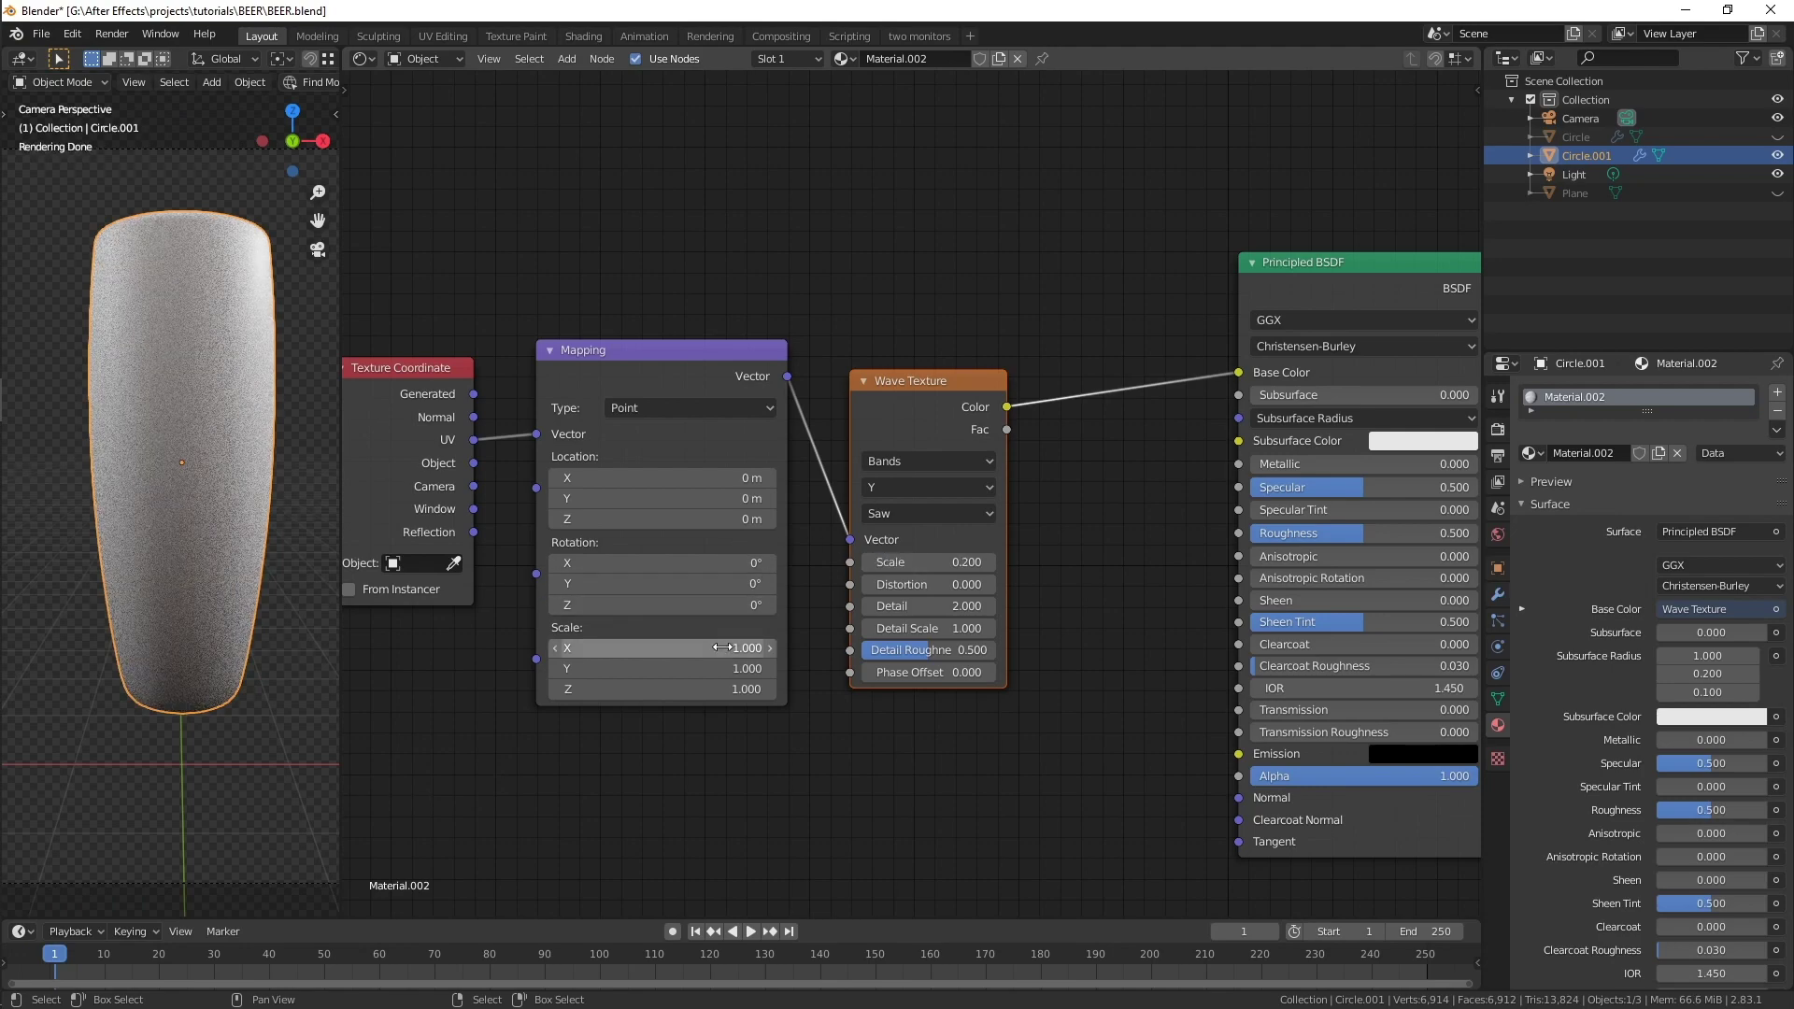
shift+drag(944, 673, 841, 673)
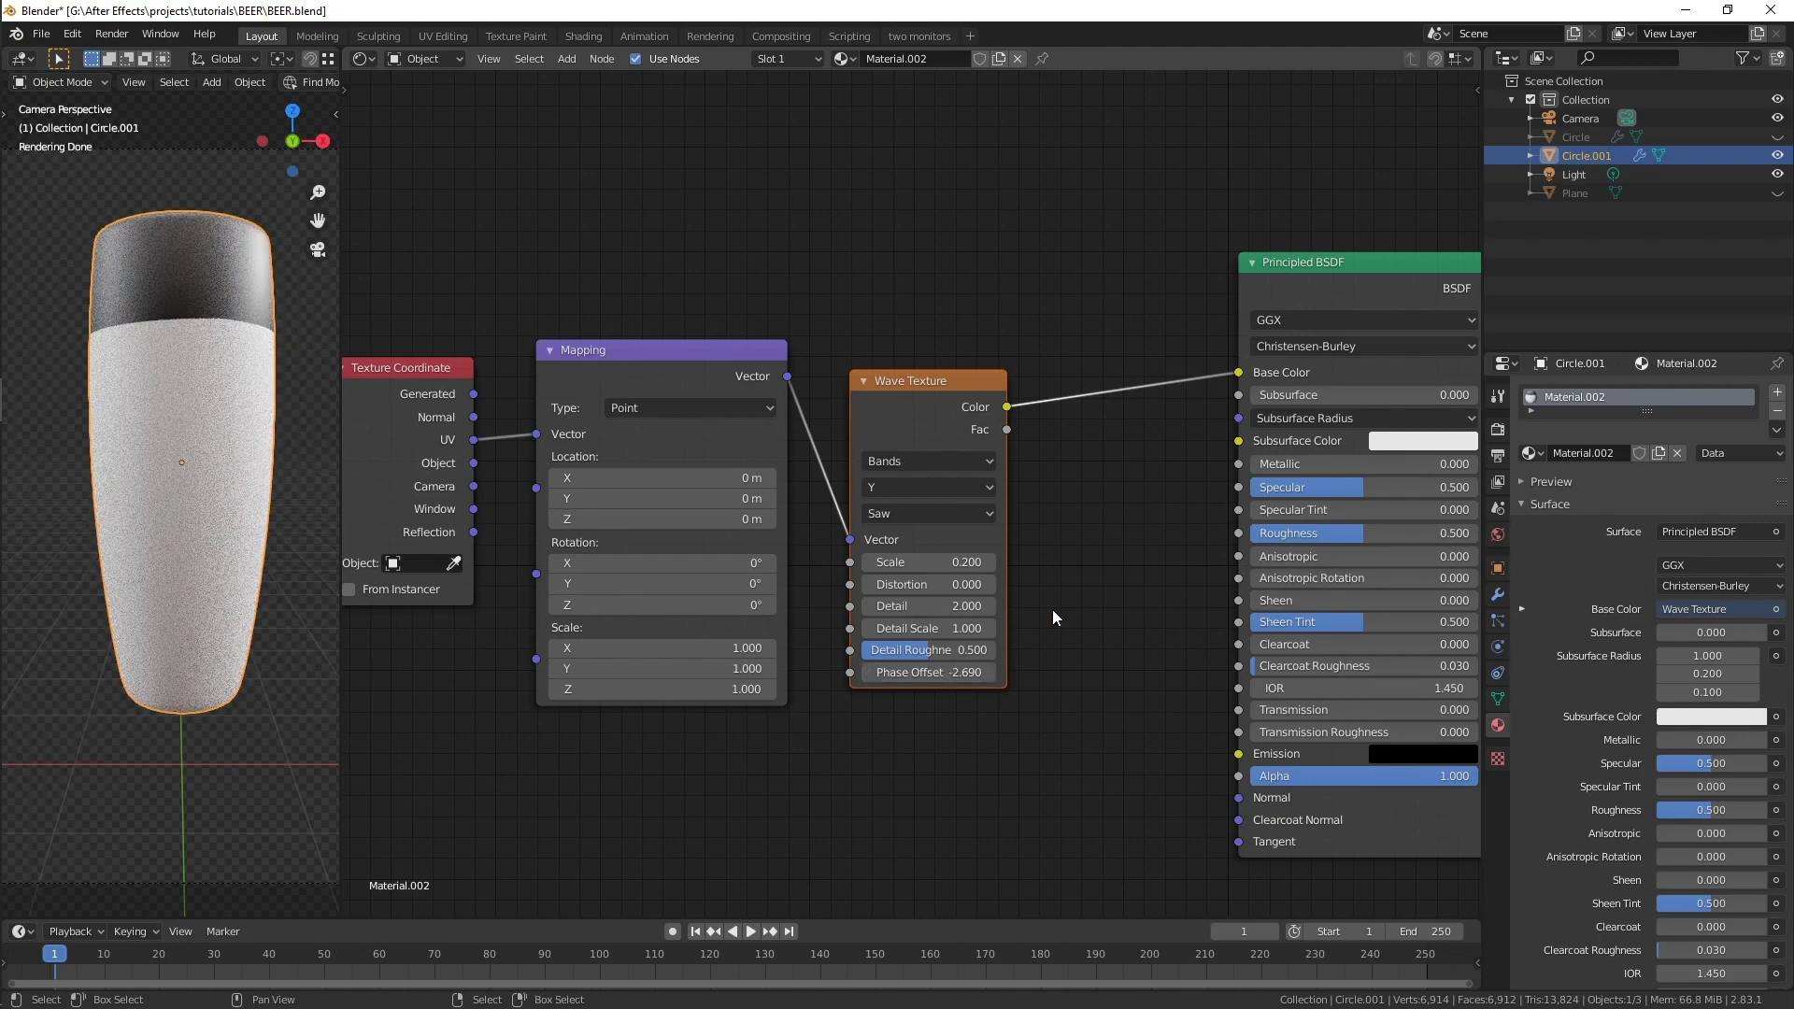
- Insert a ColorRamp between the Wave Texture and Base Color, with the black stop at 0.259 and the white stop at 0
key(shift+a)
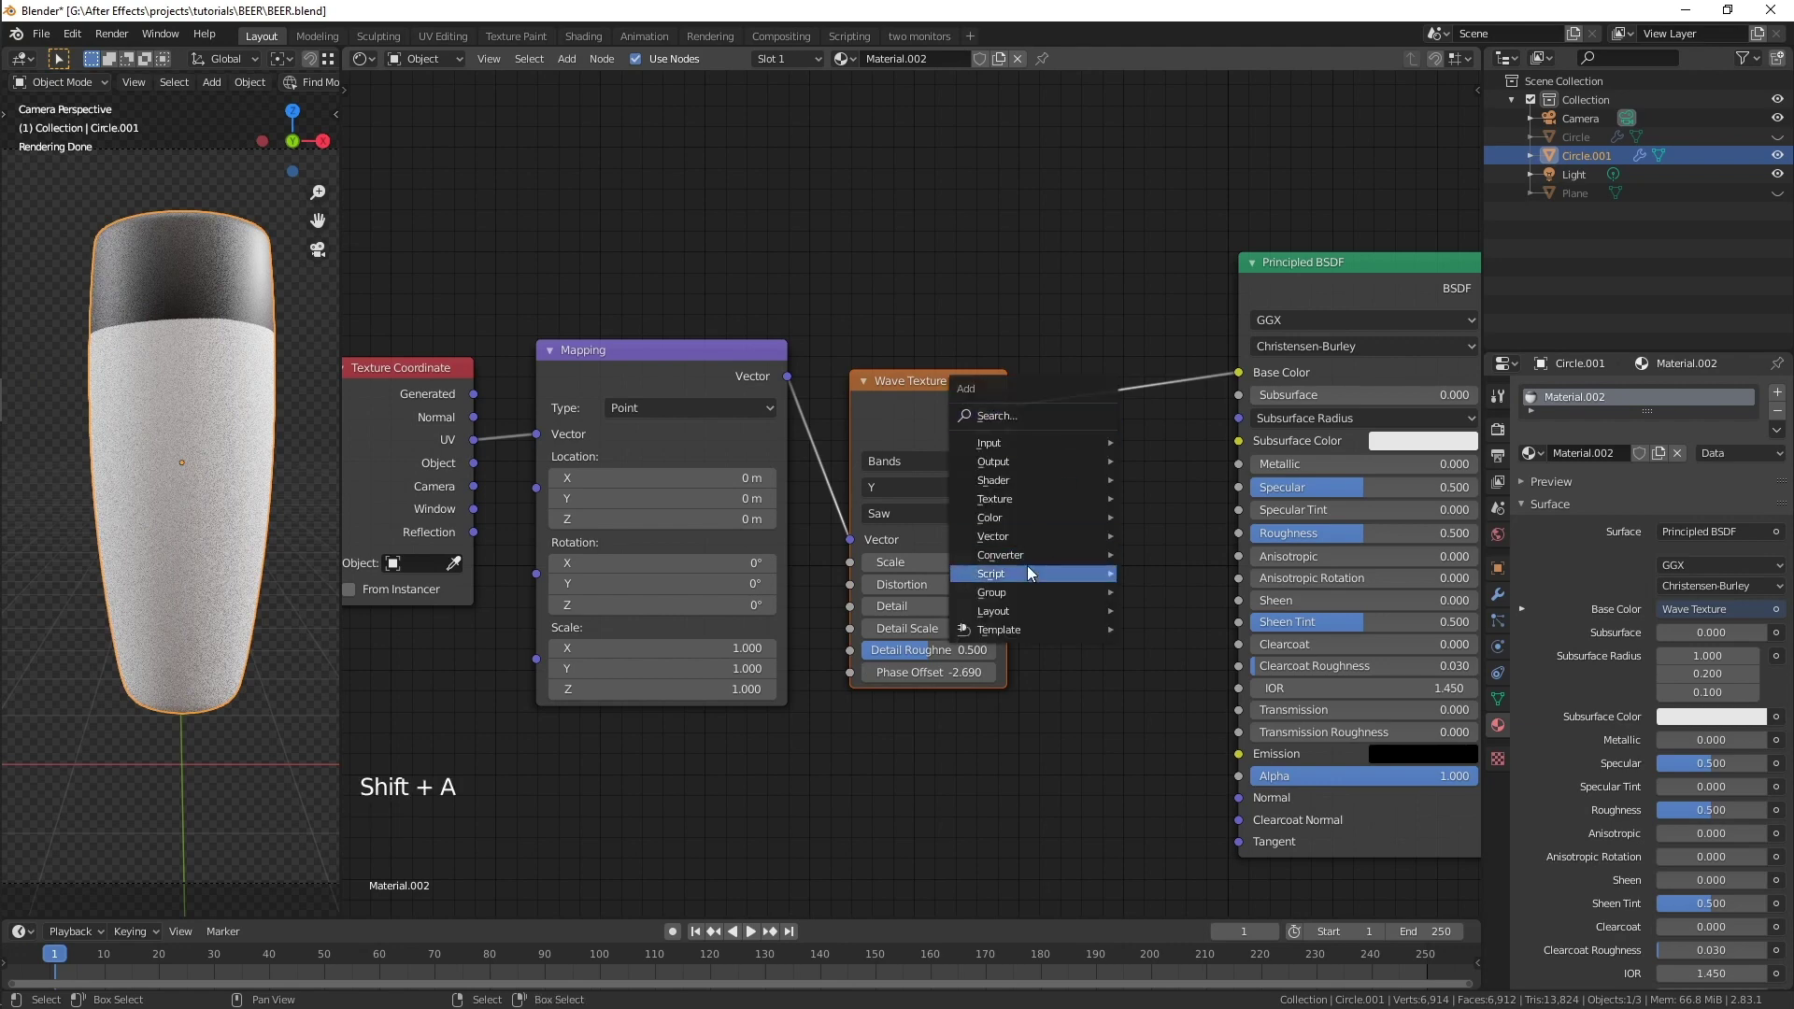
mouse_move(1029, 557)
click(1168, 597)
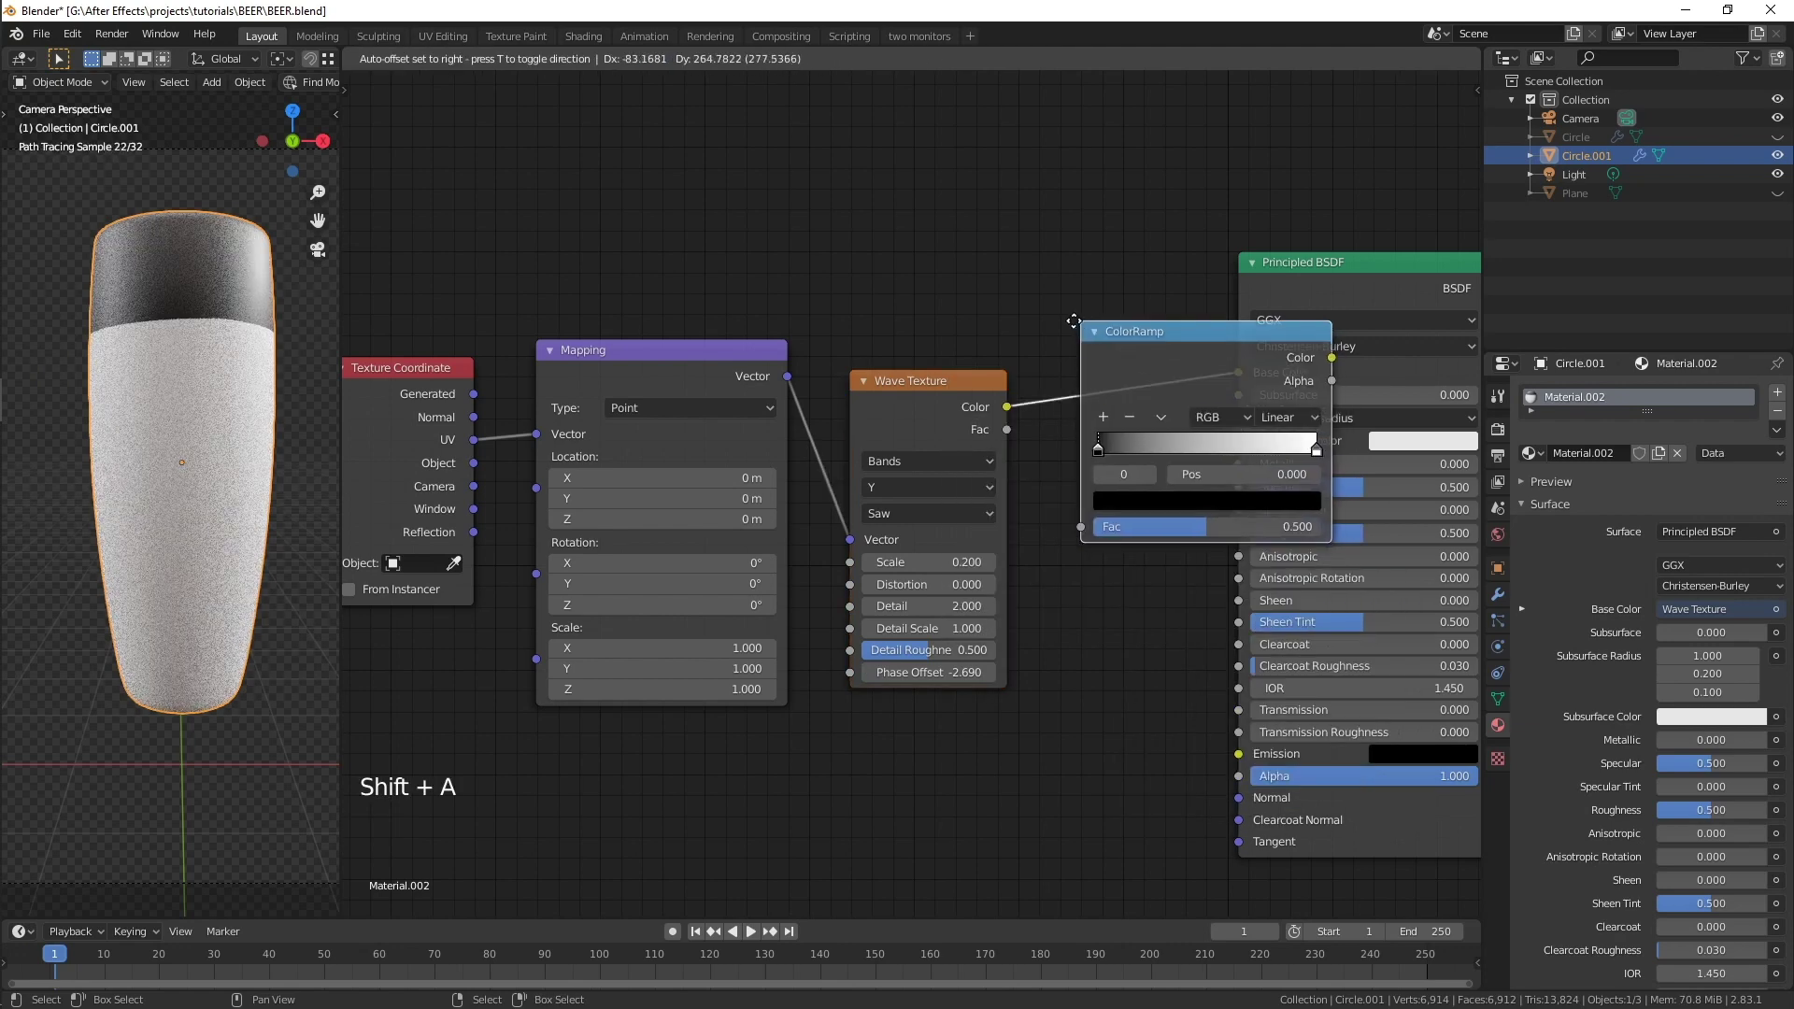
click(1206, 337)
scroll(1215, 561, down, 2)
shift+middle_drag(1270, 586, 1148, 613)
scroll(1093, 530, up, 2)
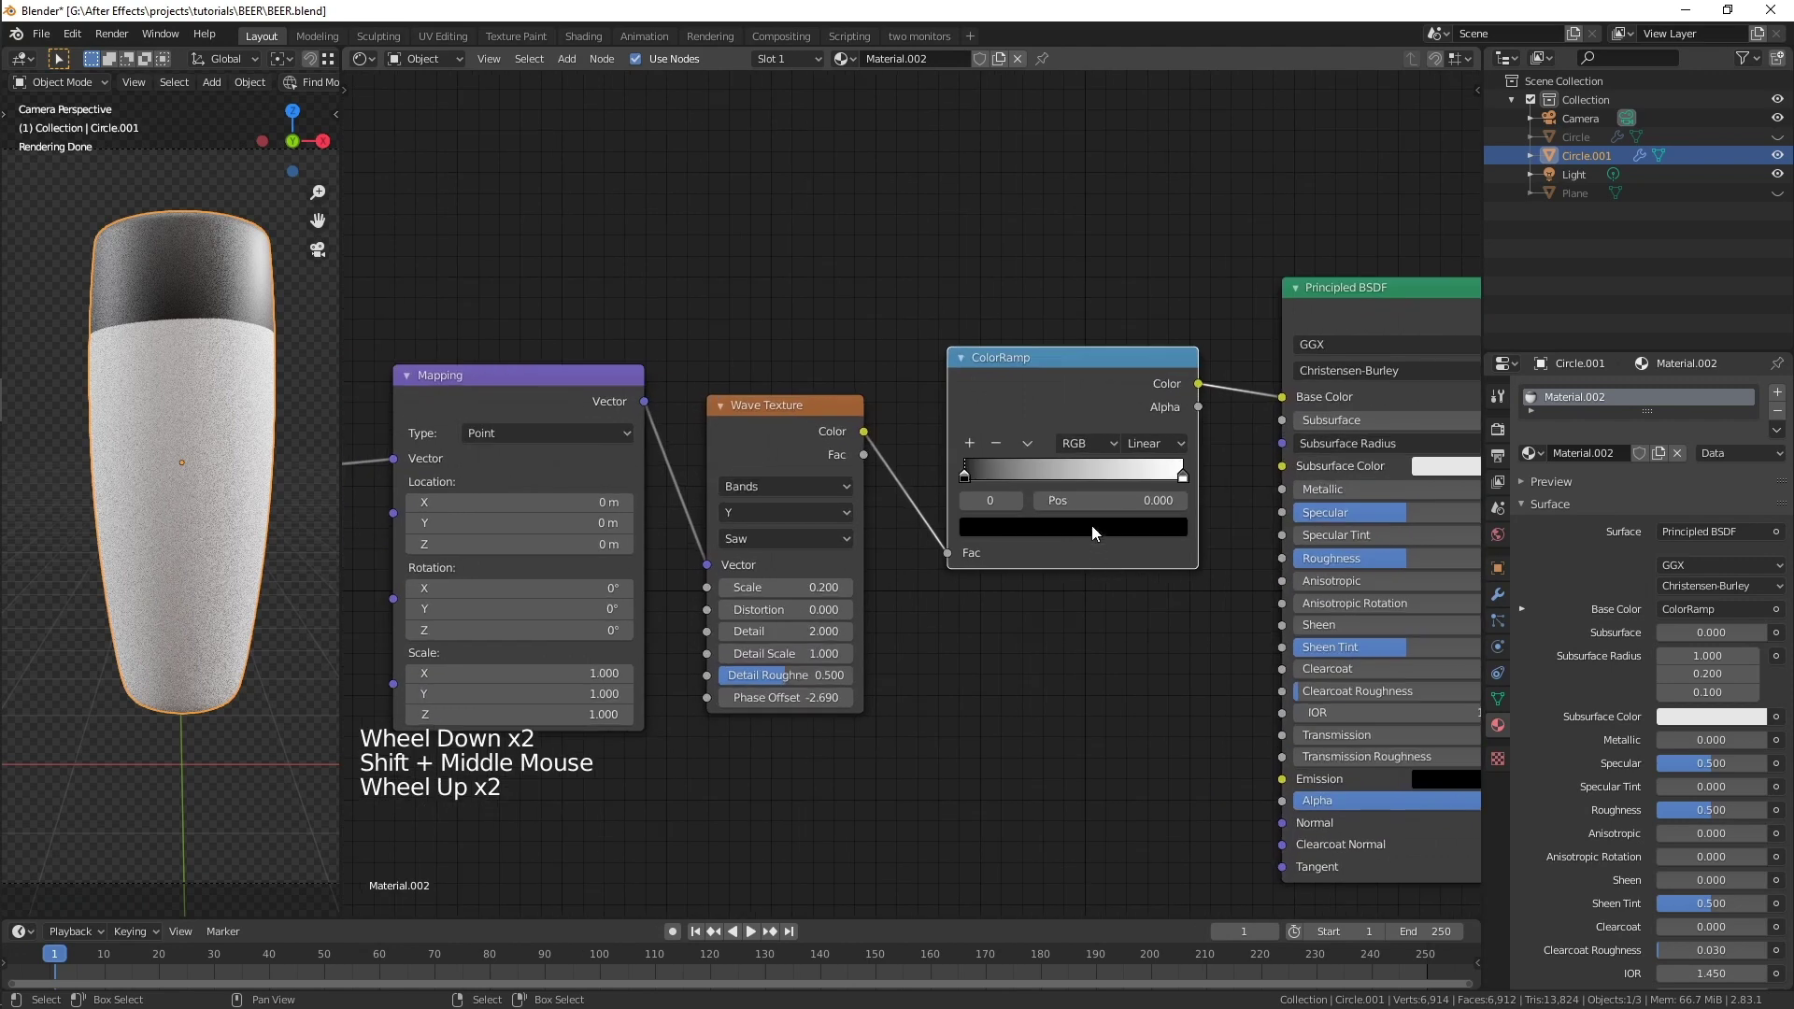
drag(967, 475, 1022, 475)
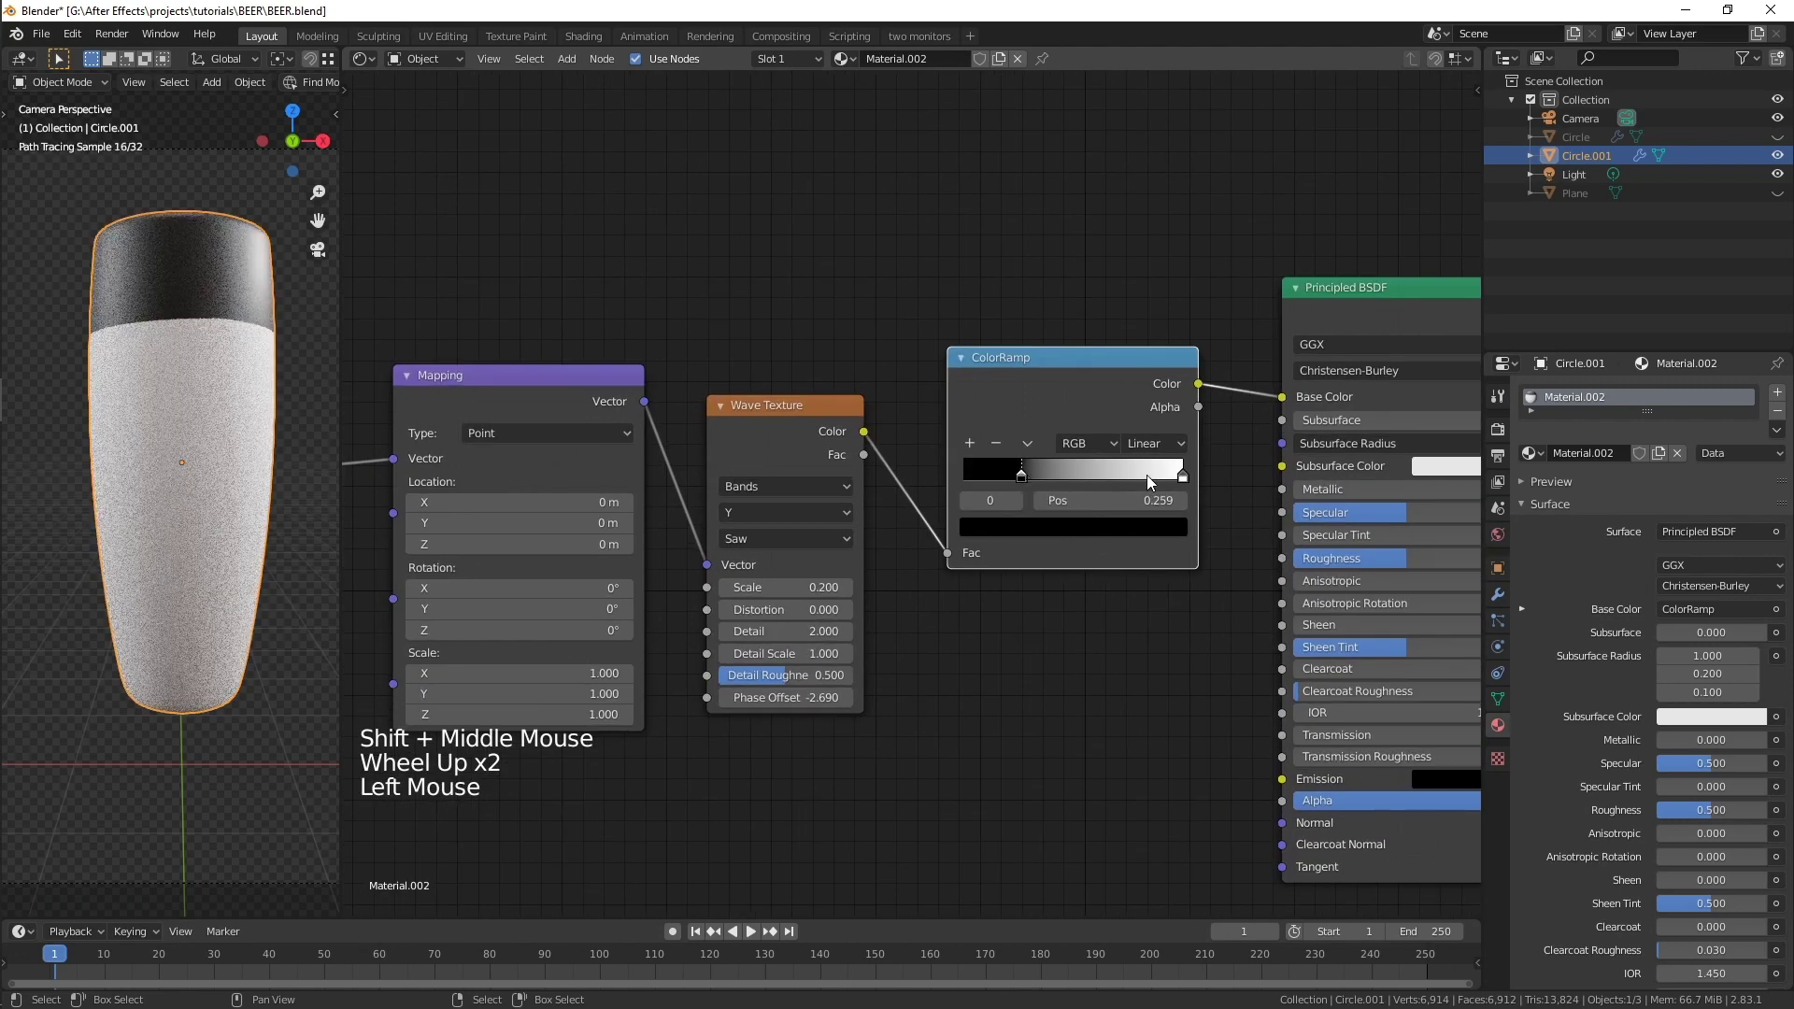
drag(1182, 473, 927, 473)
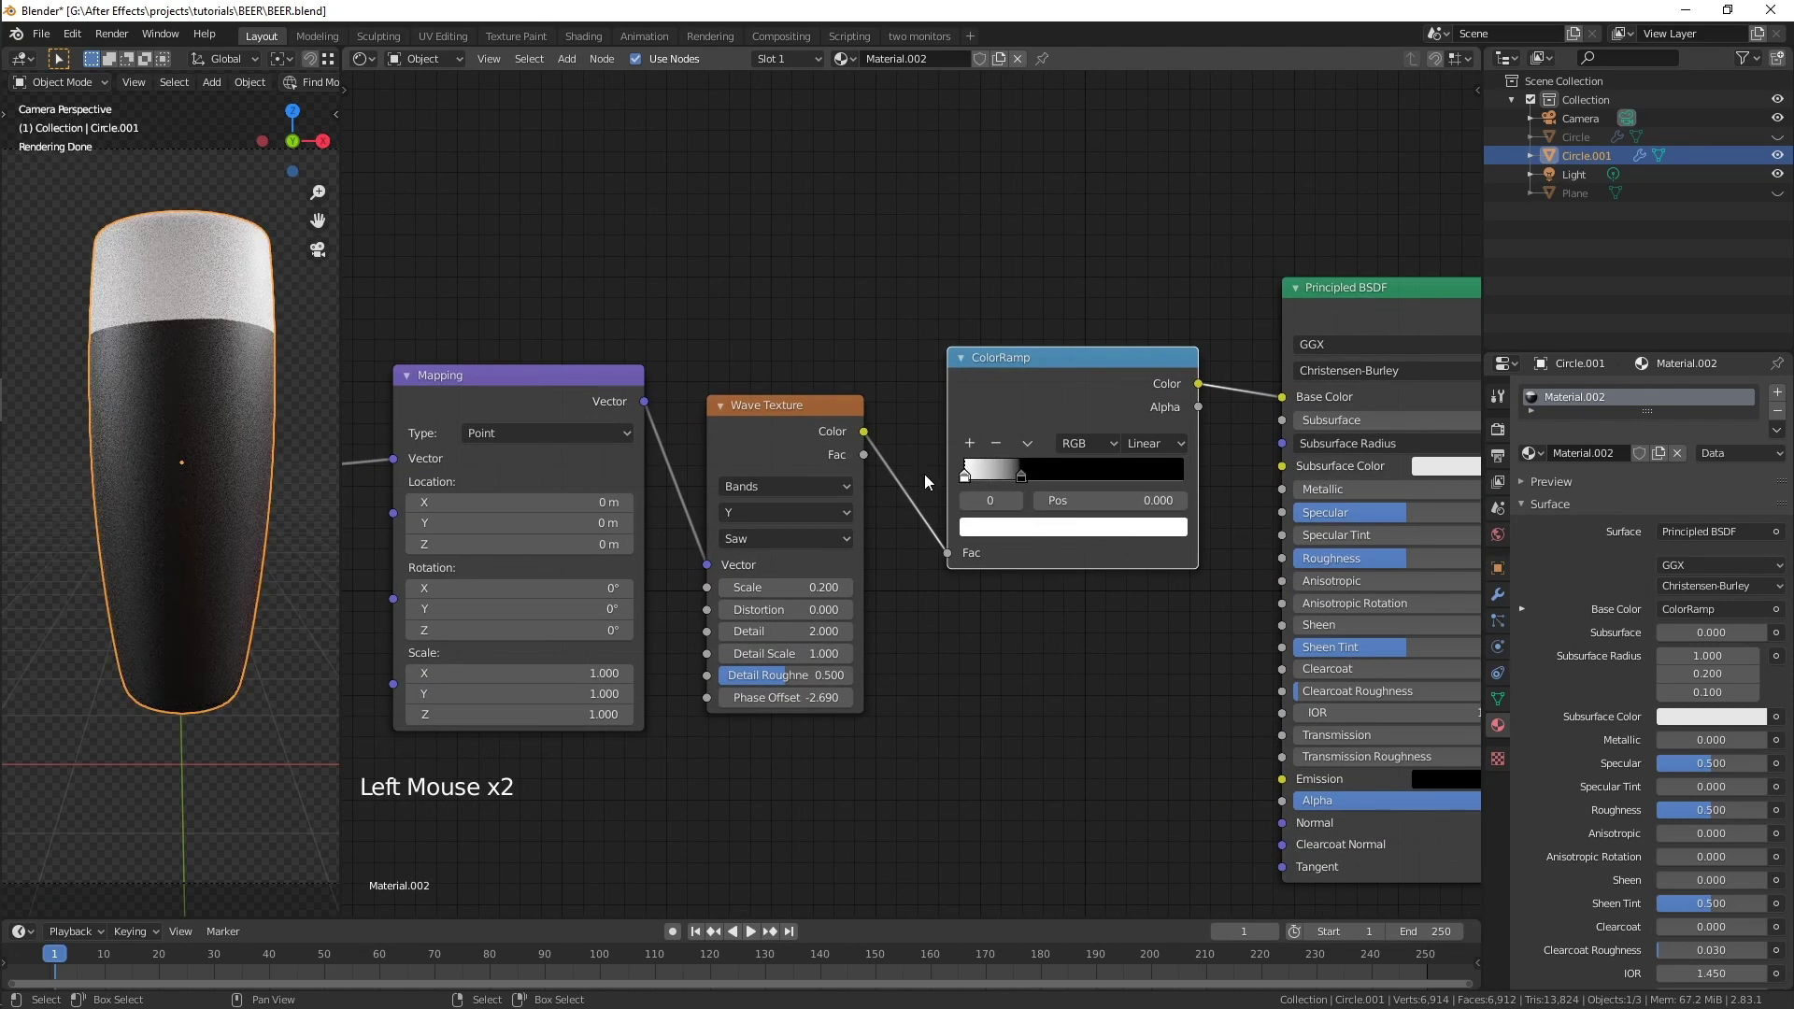
- Add a Noise Texture node and connect its Fac output to the Mapping node's Location
scroll(1040, 580, up, 1)
shift+middle_drag(1081, 613, 1186, 592)
scroll(1125, 565, down, 3)
scroll(684, 676, down, 3)
shift+middle_drag(684, 677, 940, 665)
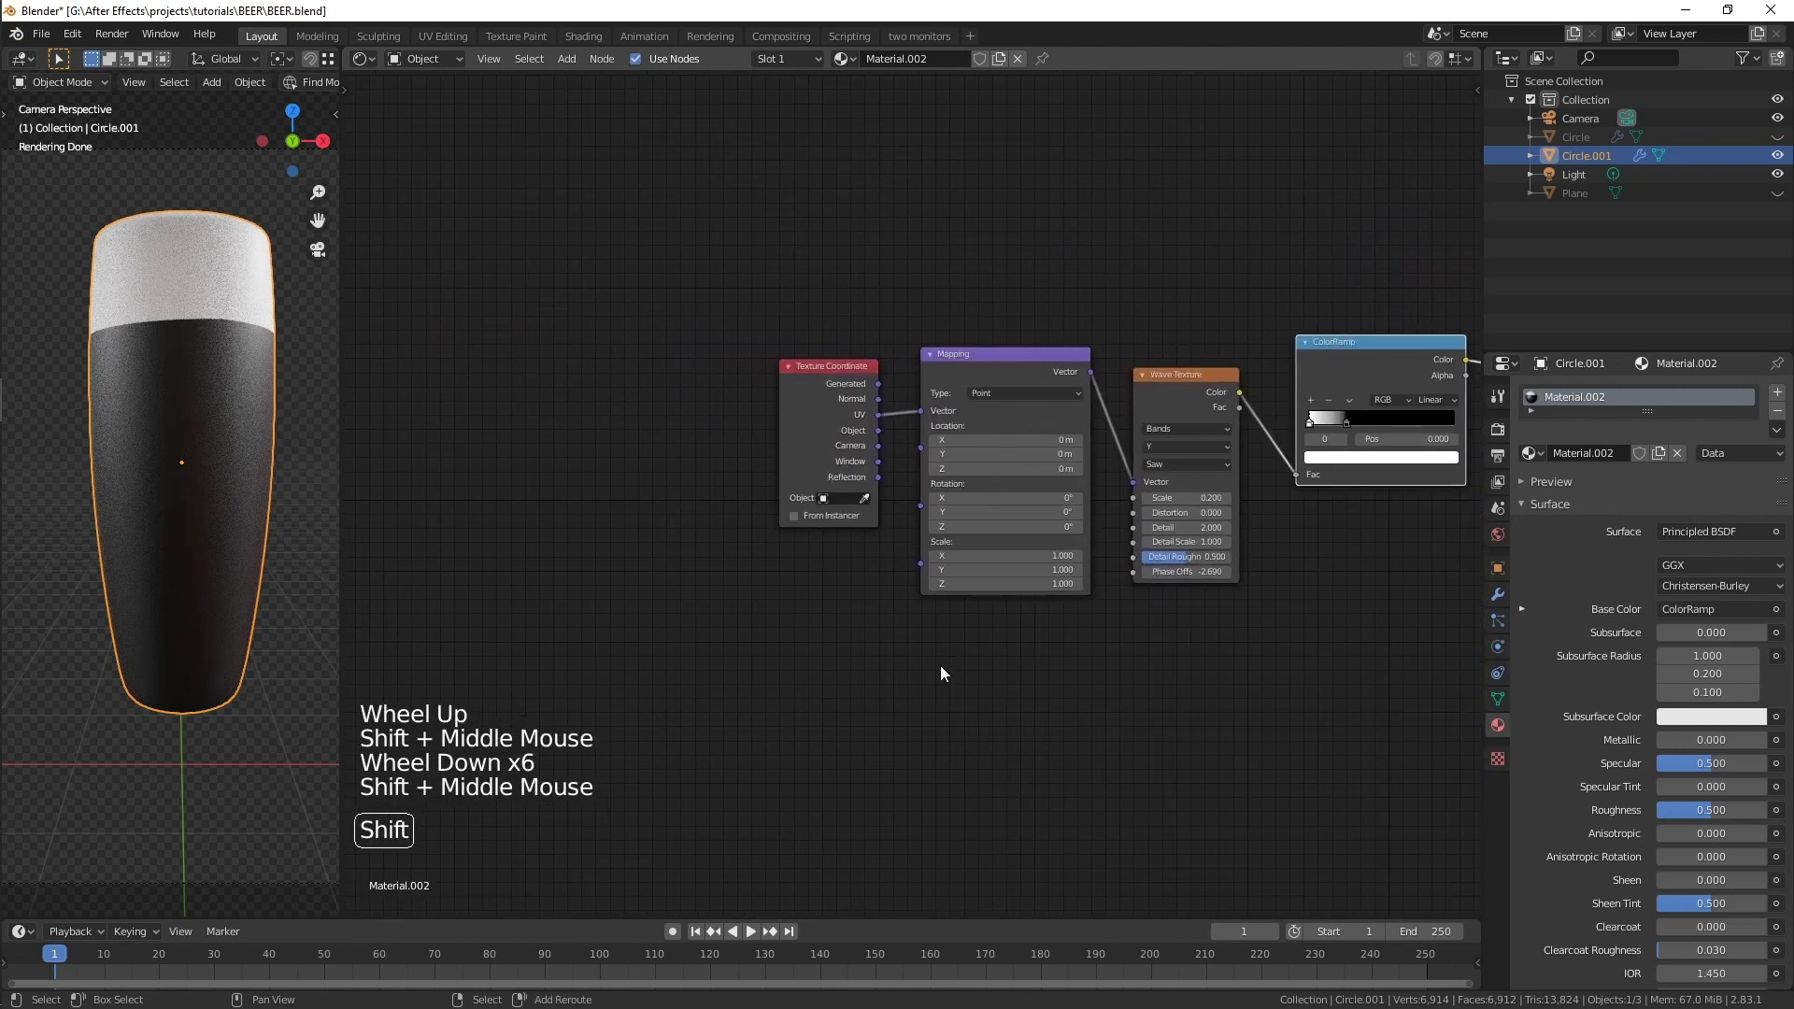
key(shift+a)
mouse_move(721, 590)
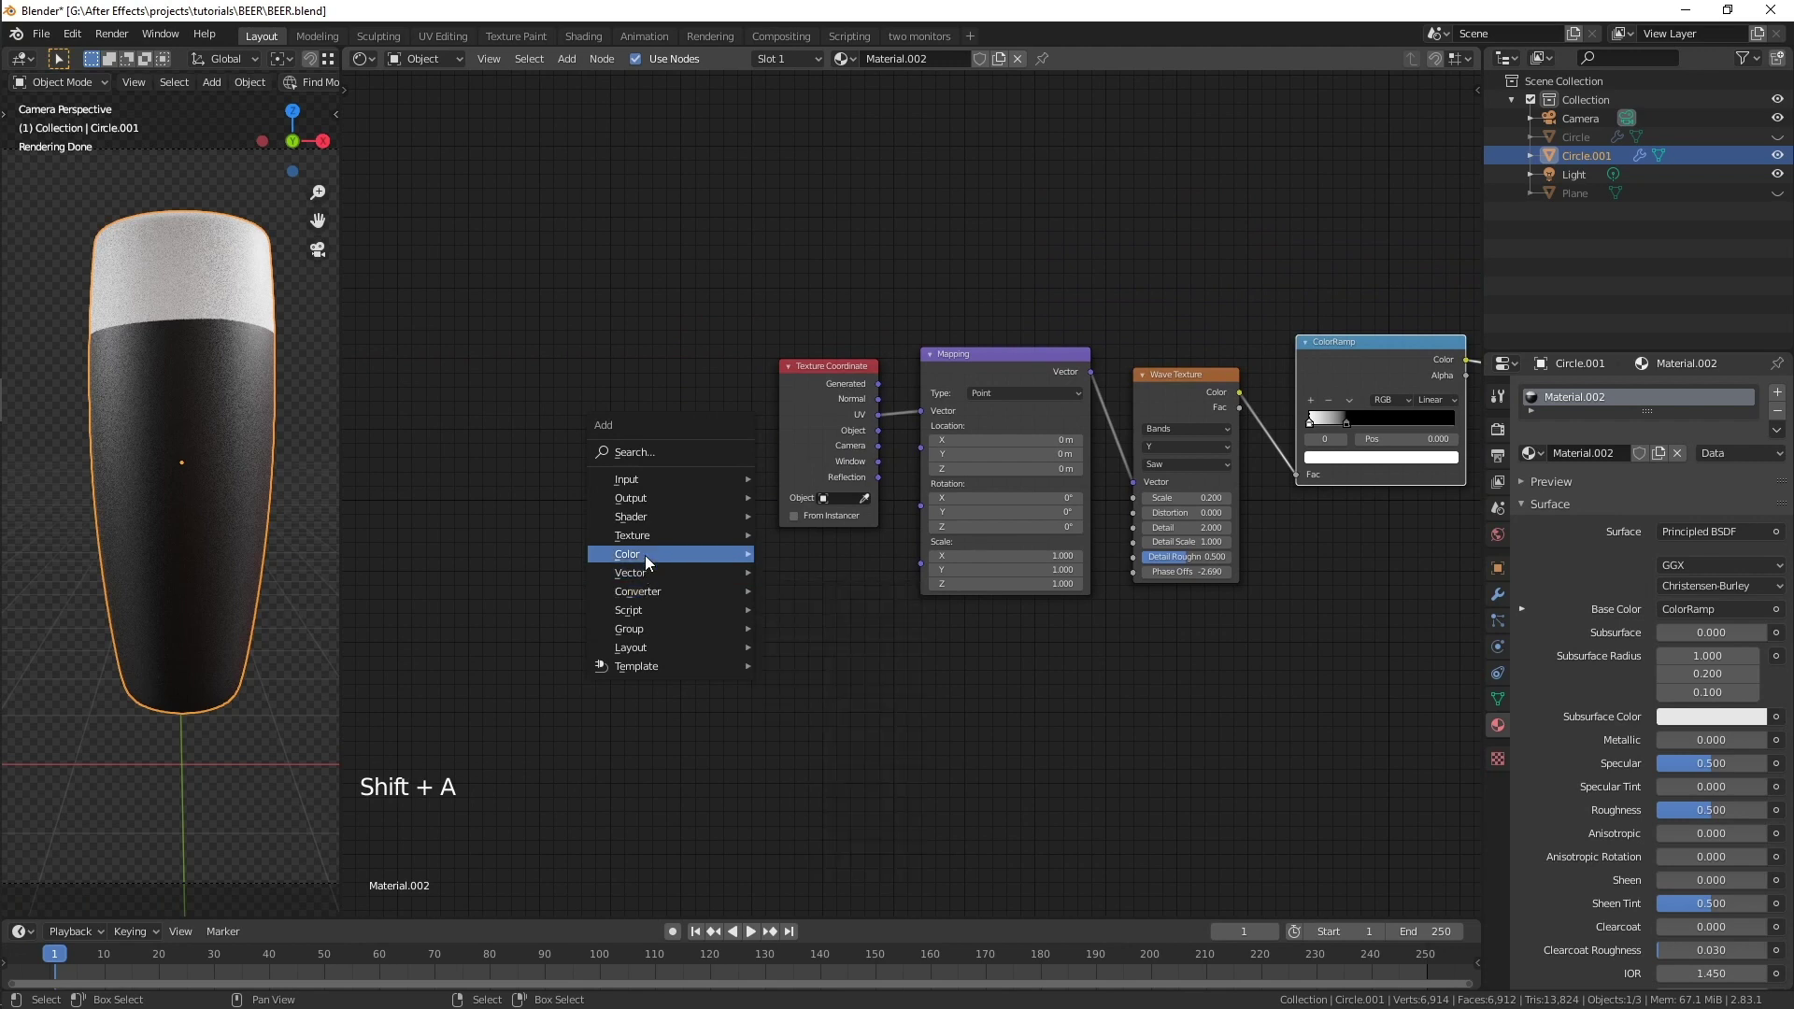
mouse_move(647, 536)
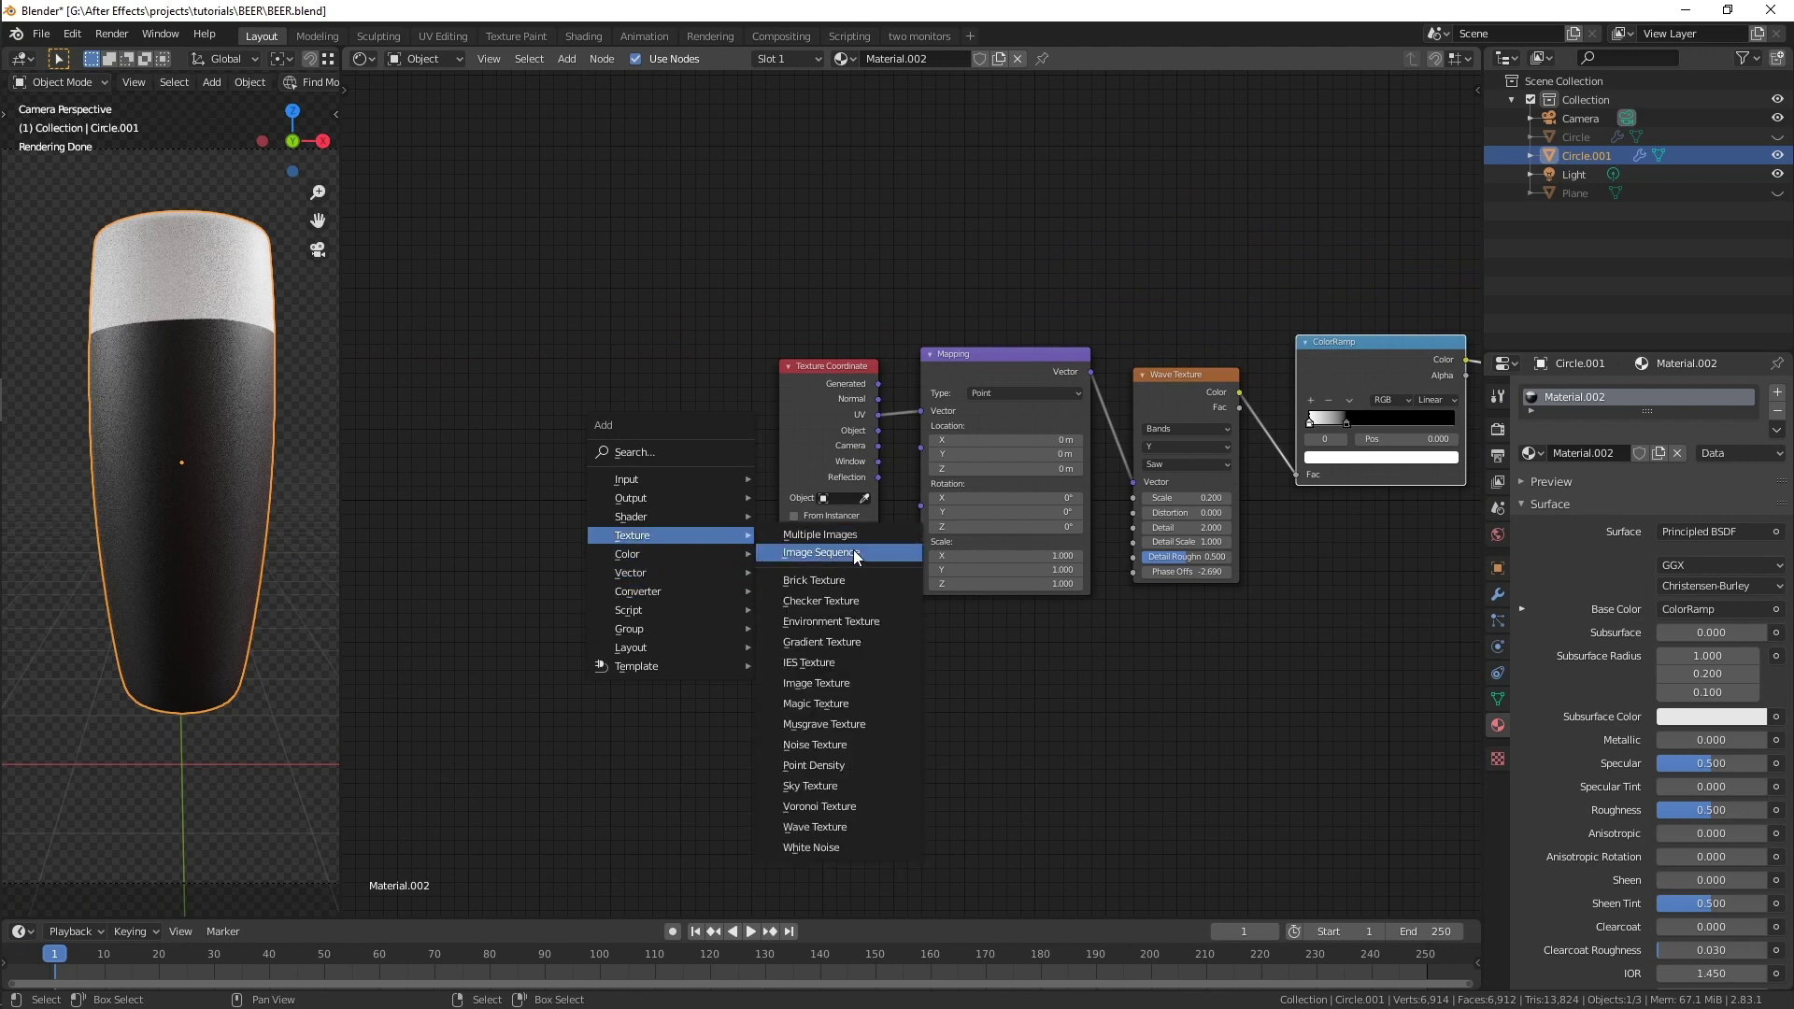
click(828, 742)
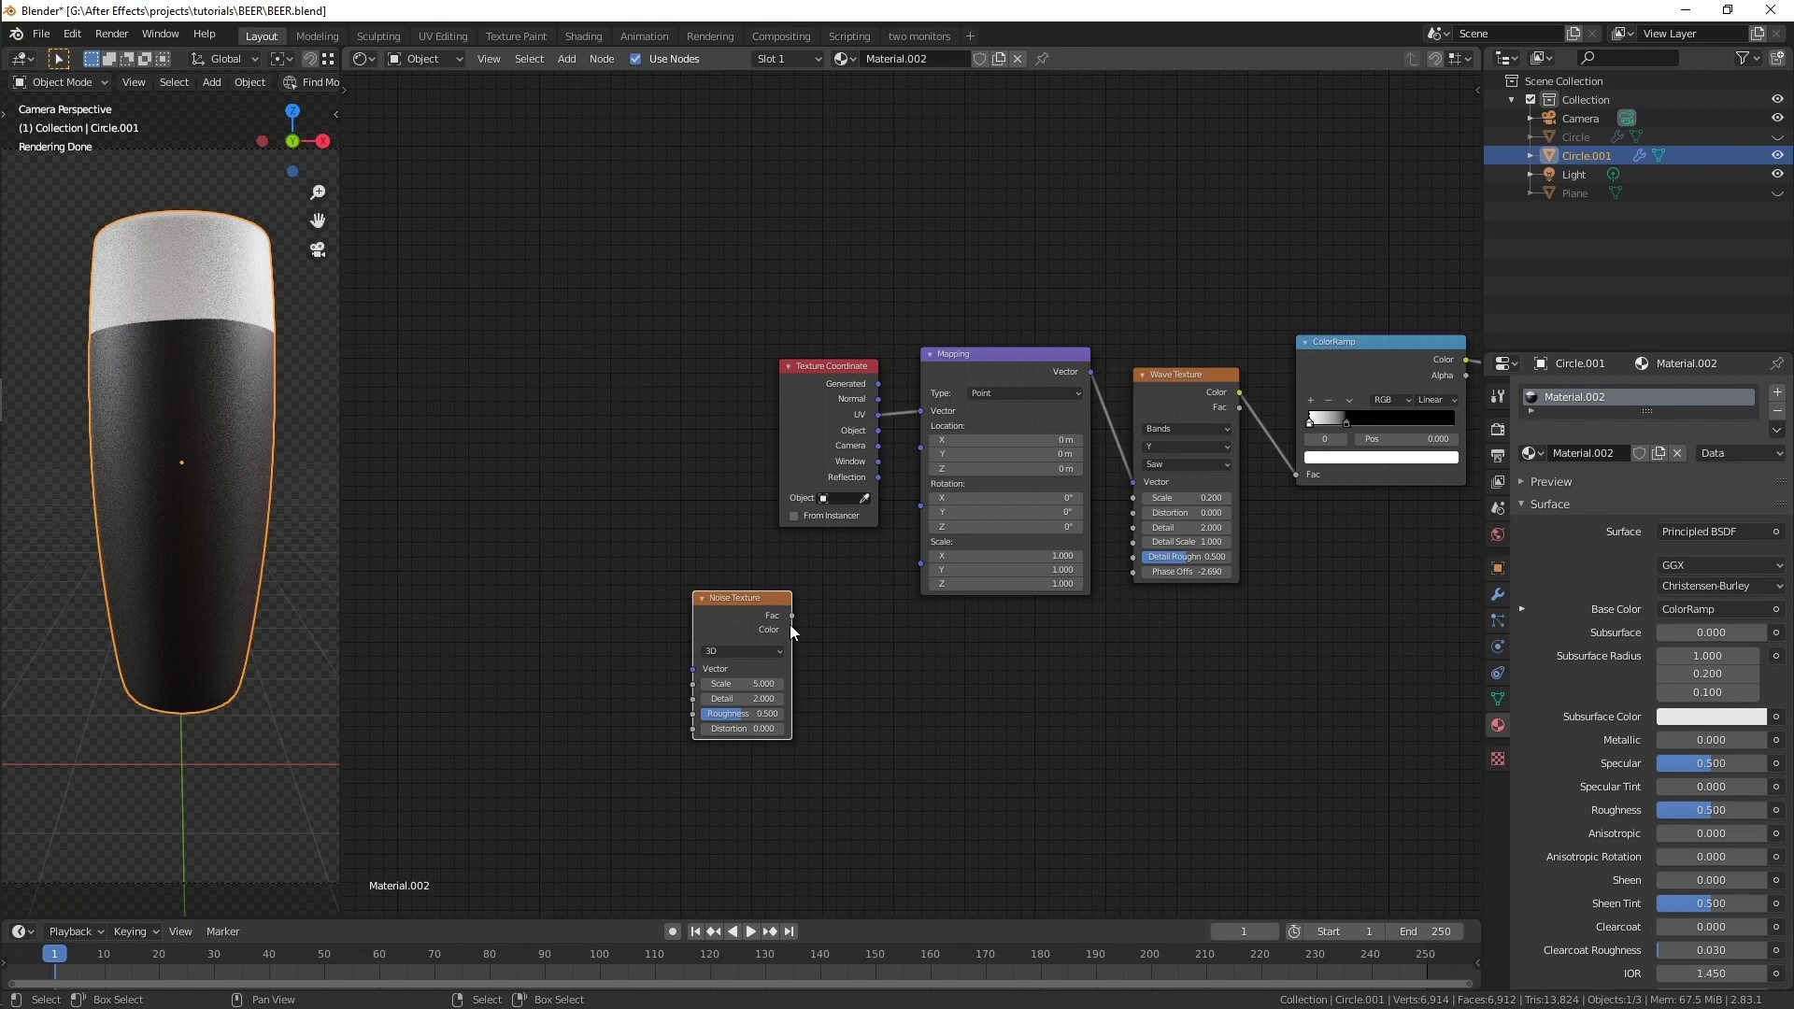
drag(792, 615, 927, 445)
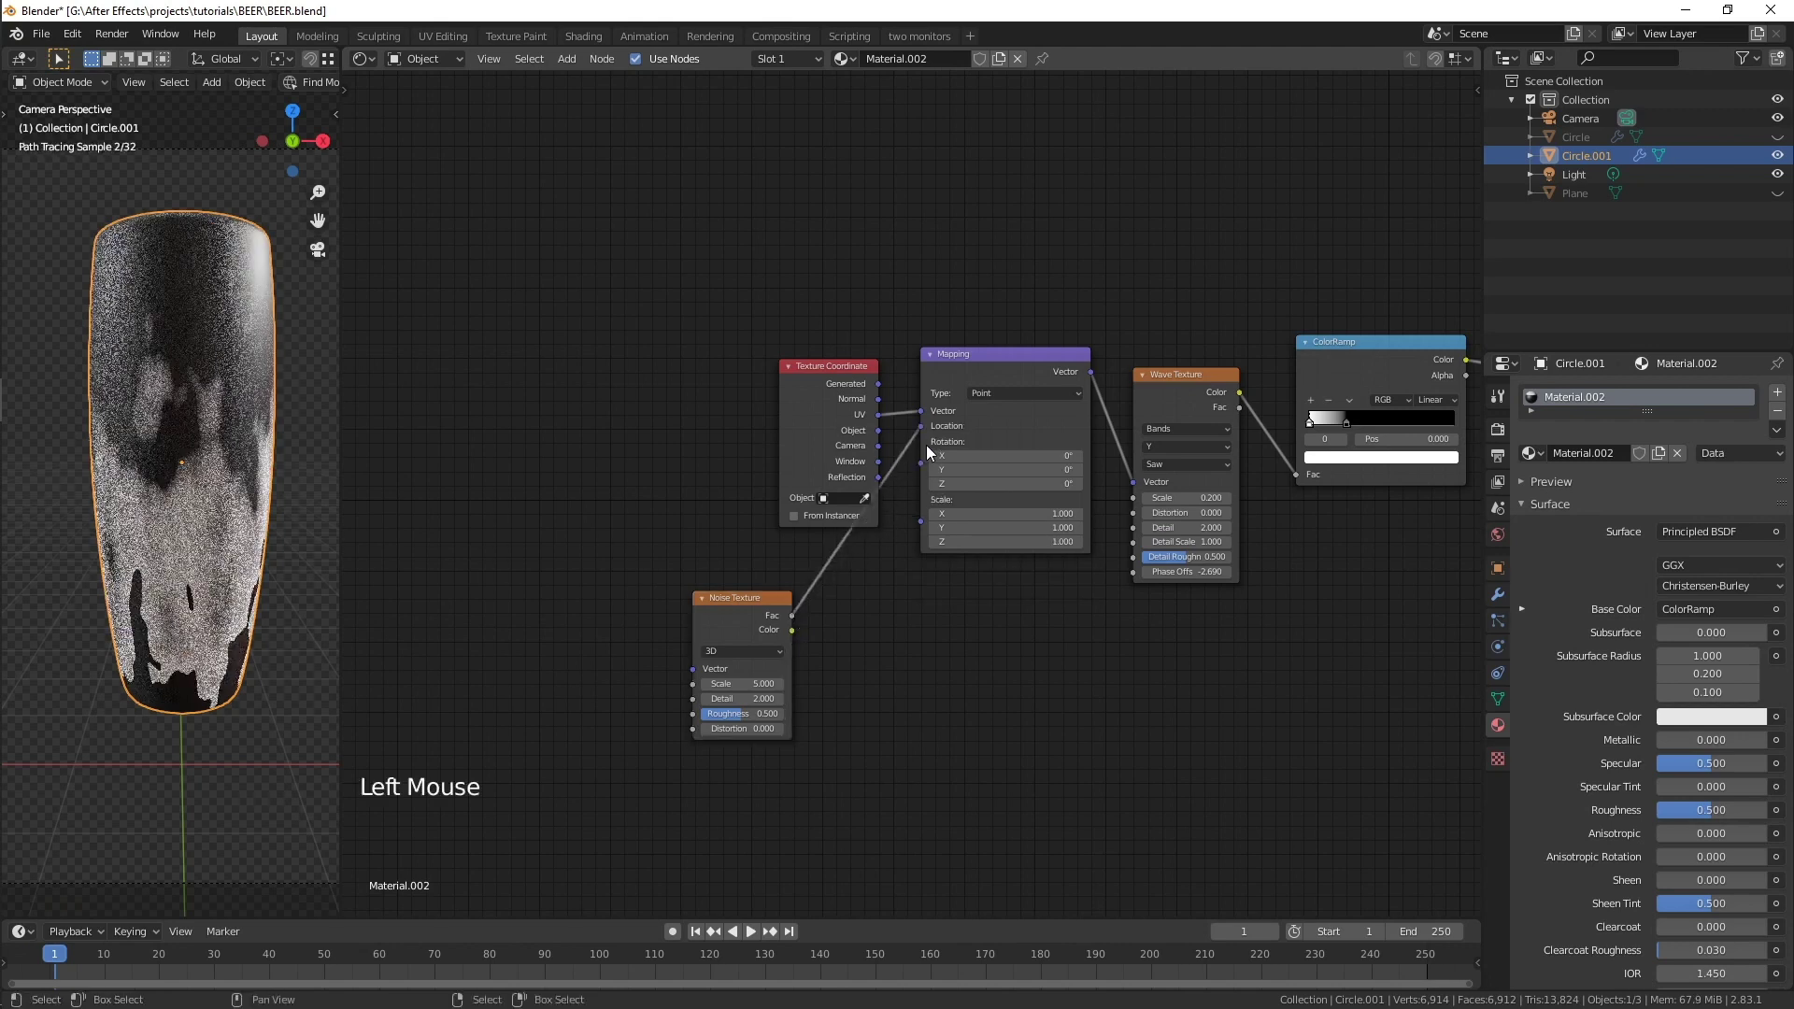
- Insert a Mix color node between the Noise Texture and the Mapping node's Location, and set its factor to 0.975
scroll(850, 606, up, 2)
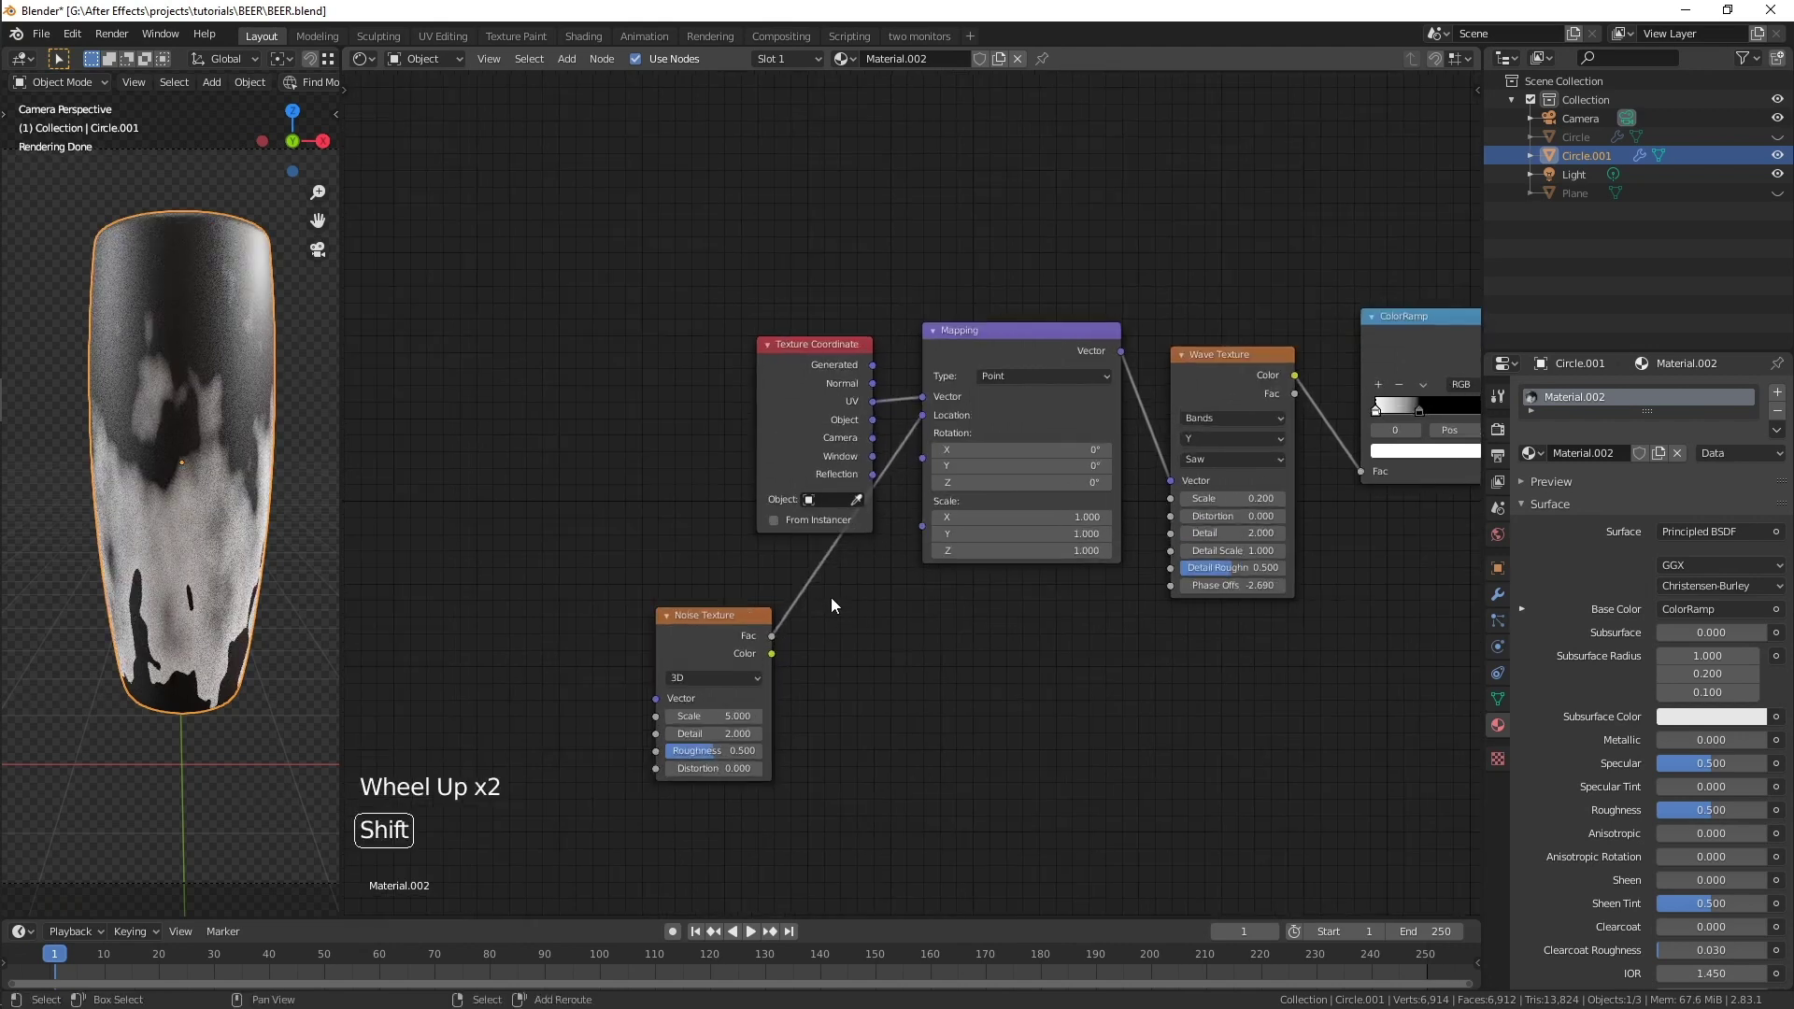
key(shift+a)
mouse_move(755, 618)
click(920, 692)
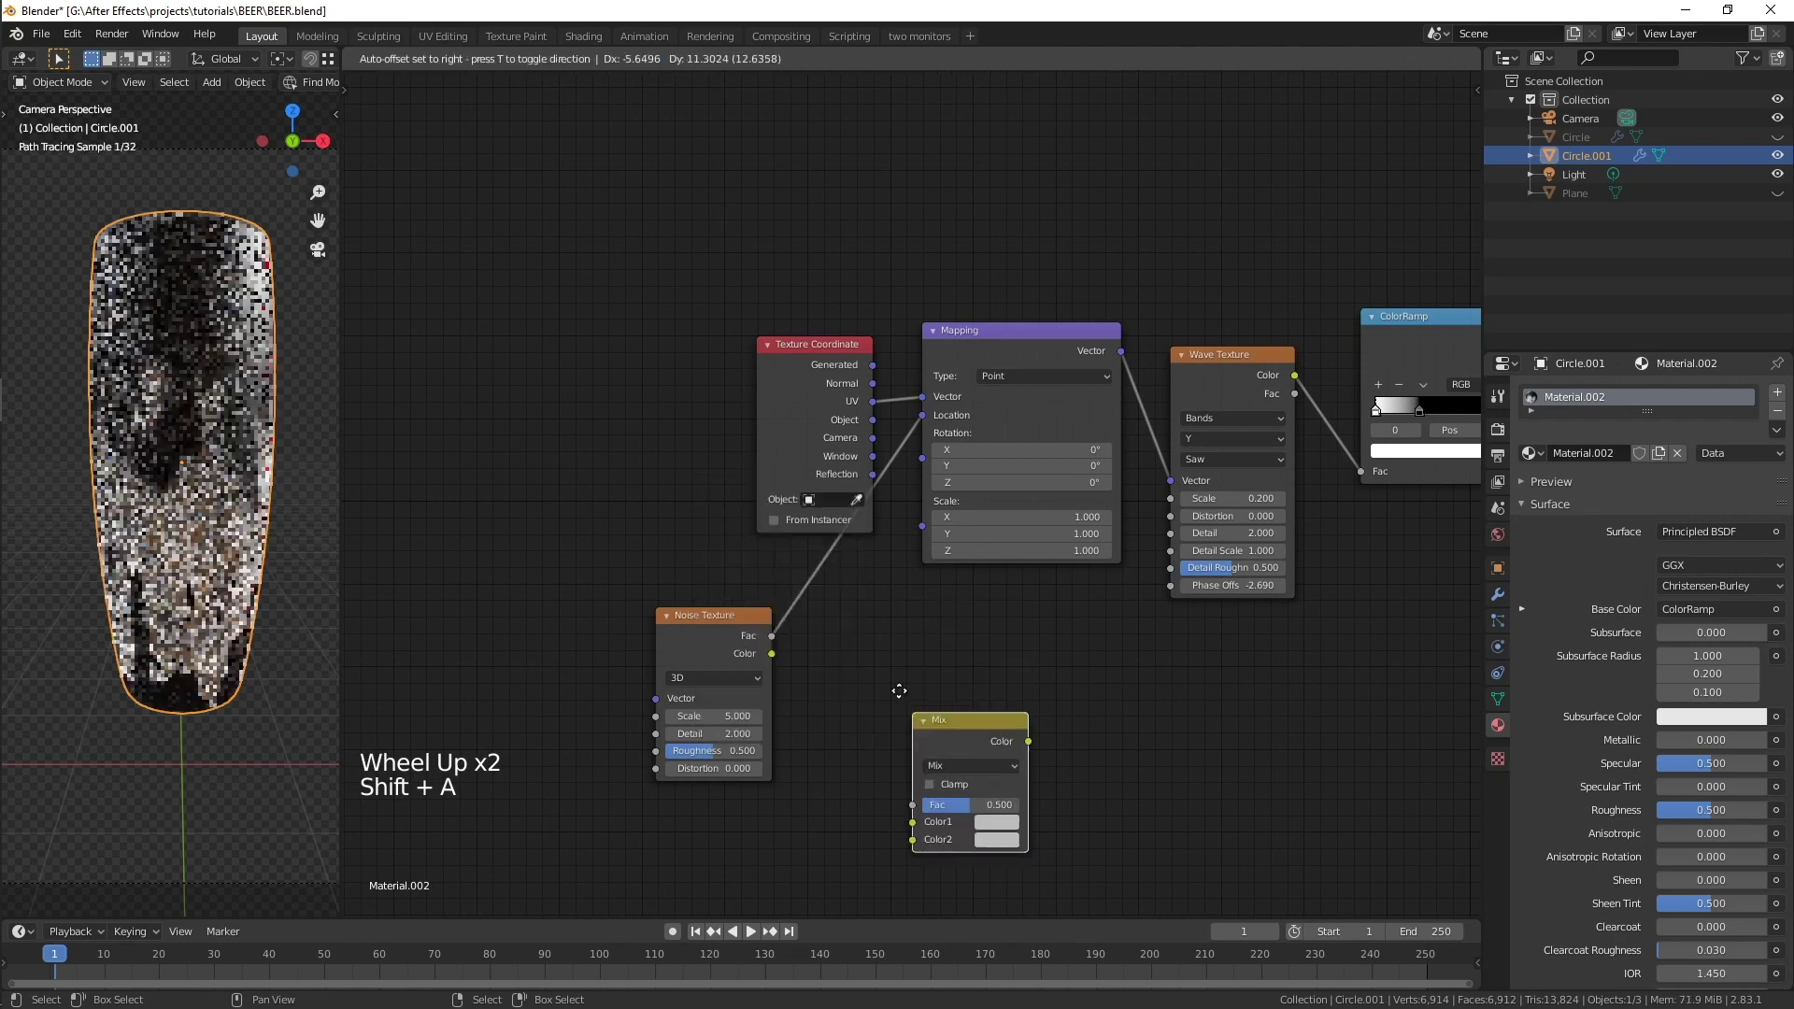
click(869, 699)
drag(894, 666, 939, 666)
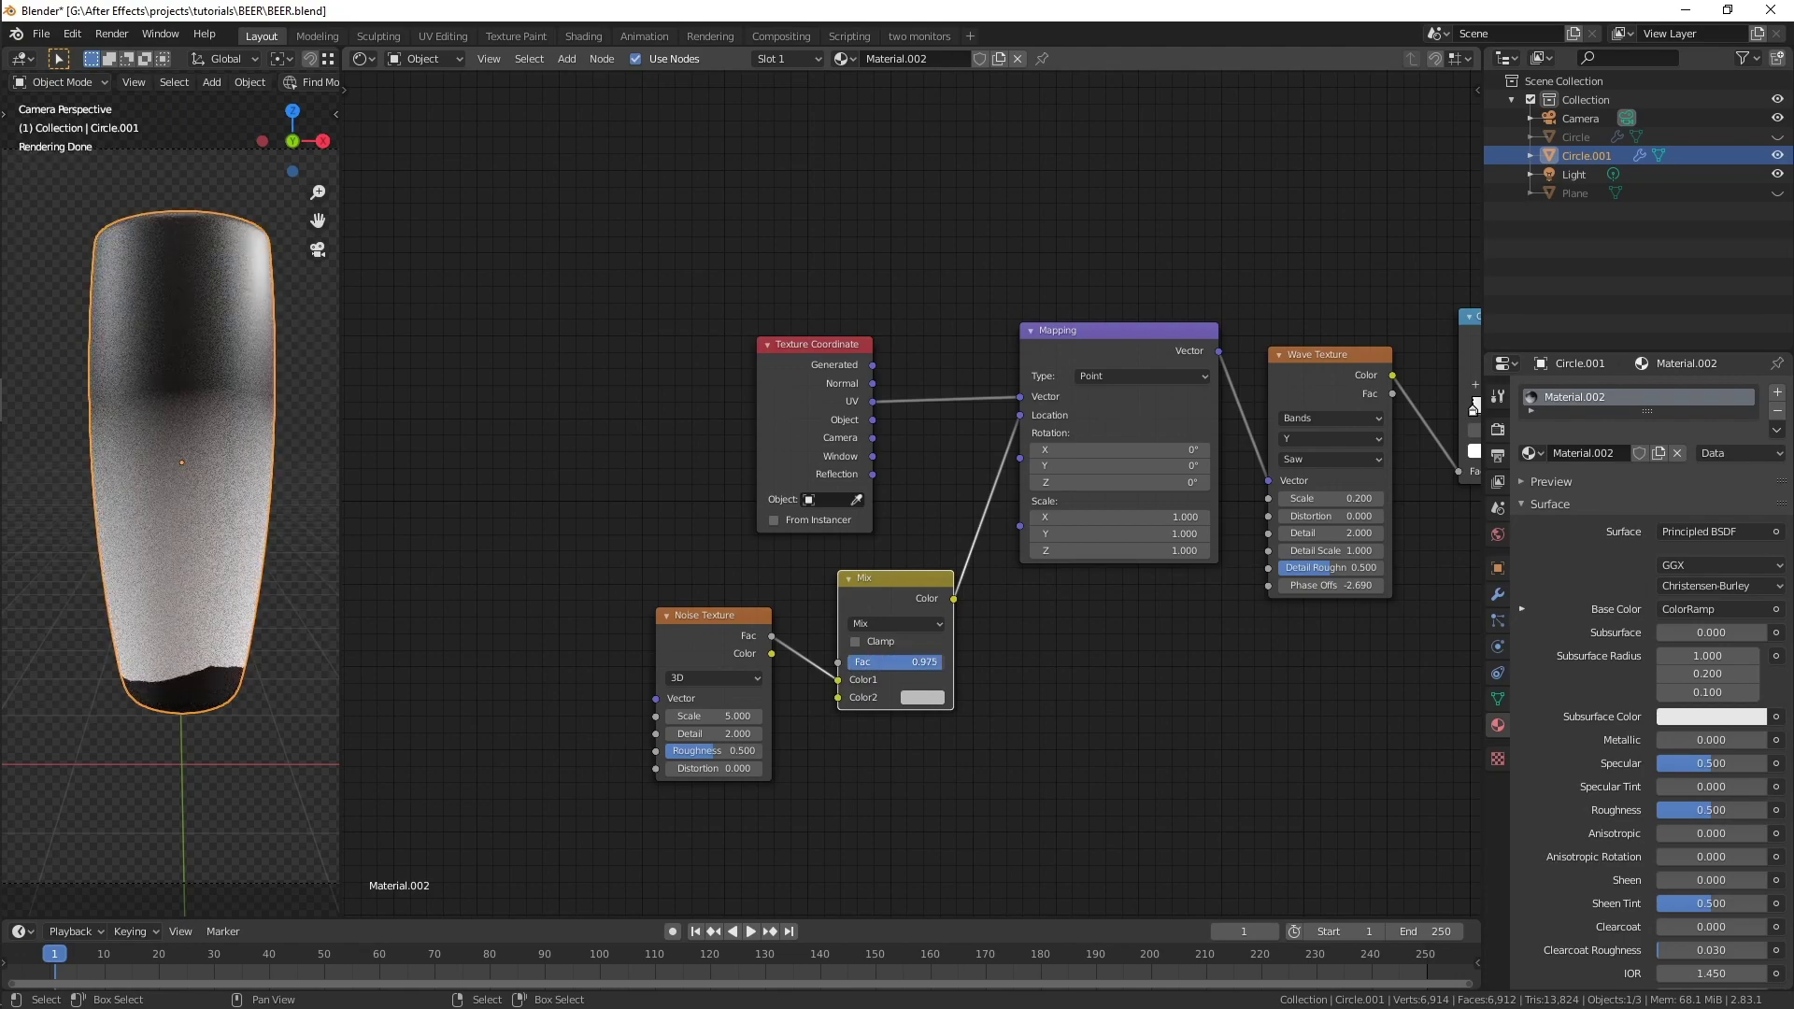
- Set the Wave Texture's phase offset to -4.690
scroll(1352, 605, up, 3)
shift+middle_drag(1373, 663, 1018, 693)
scroll(1052, 654, up, 3)
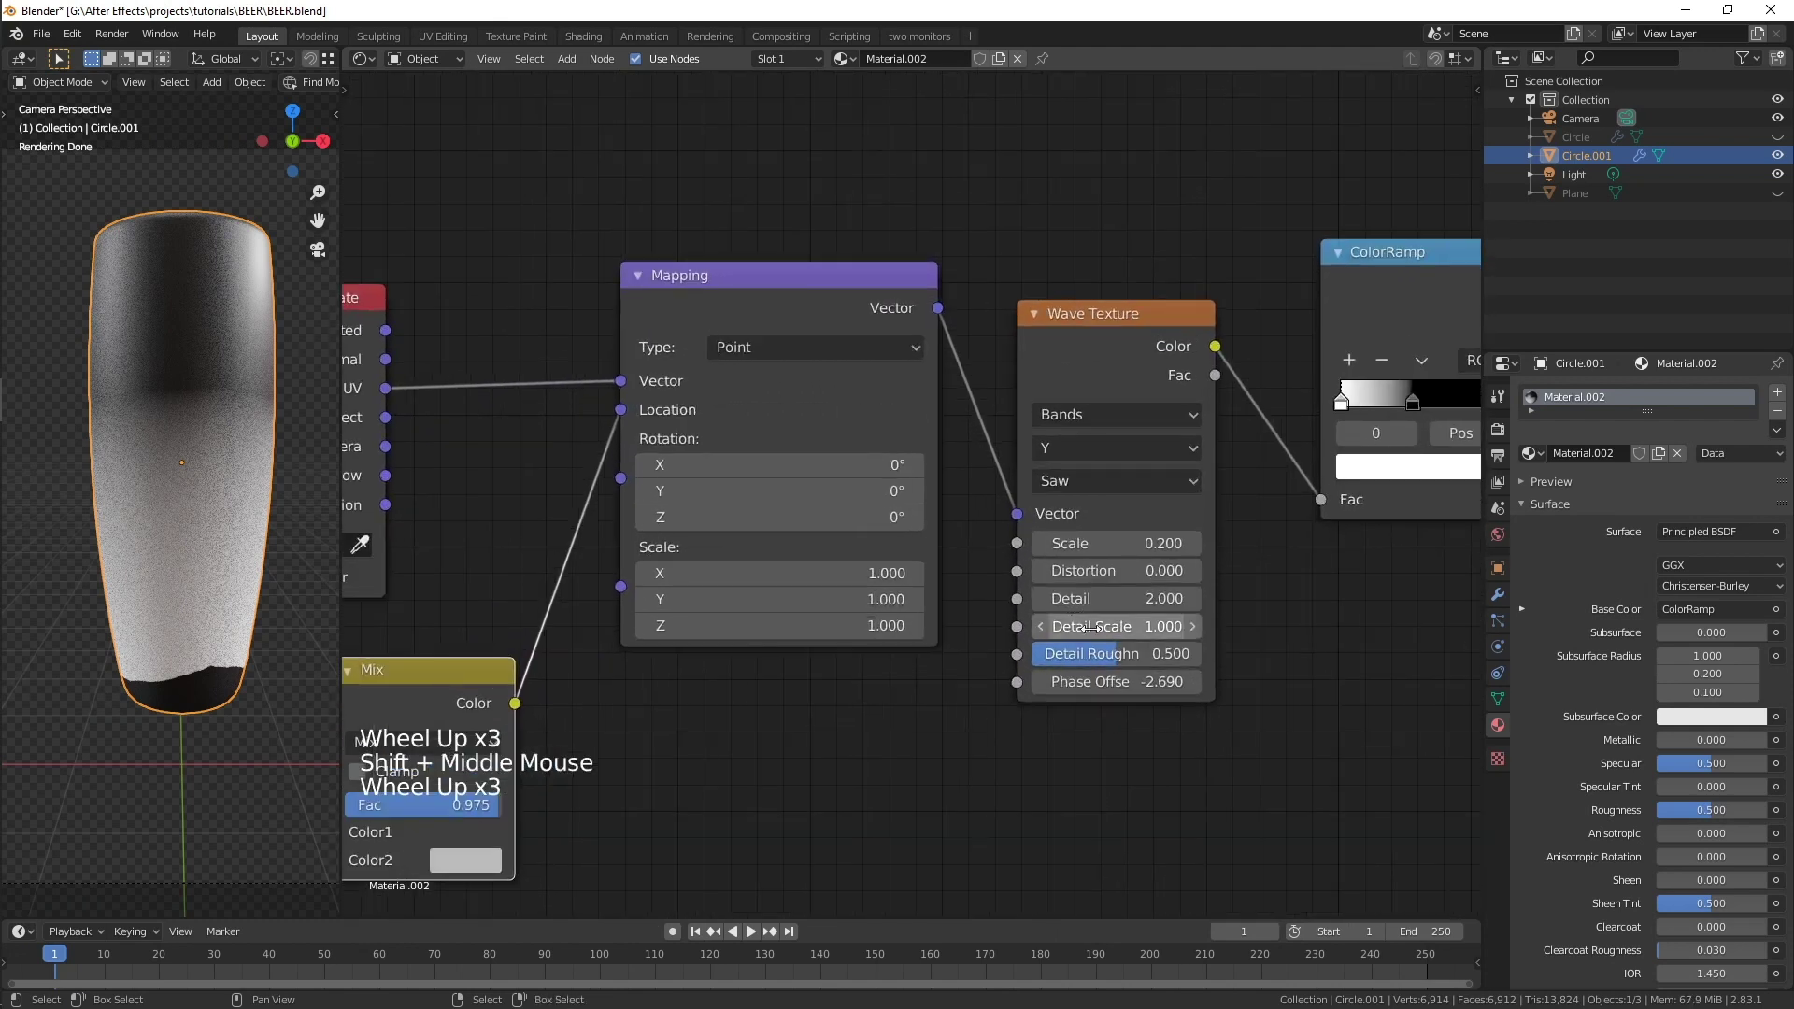
shift+click(1154, 682)
shift+drag(1155, 683, 1089, 683)
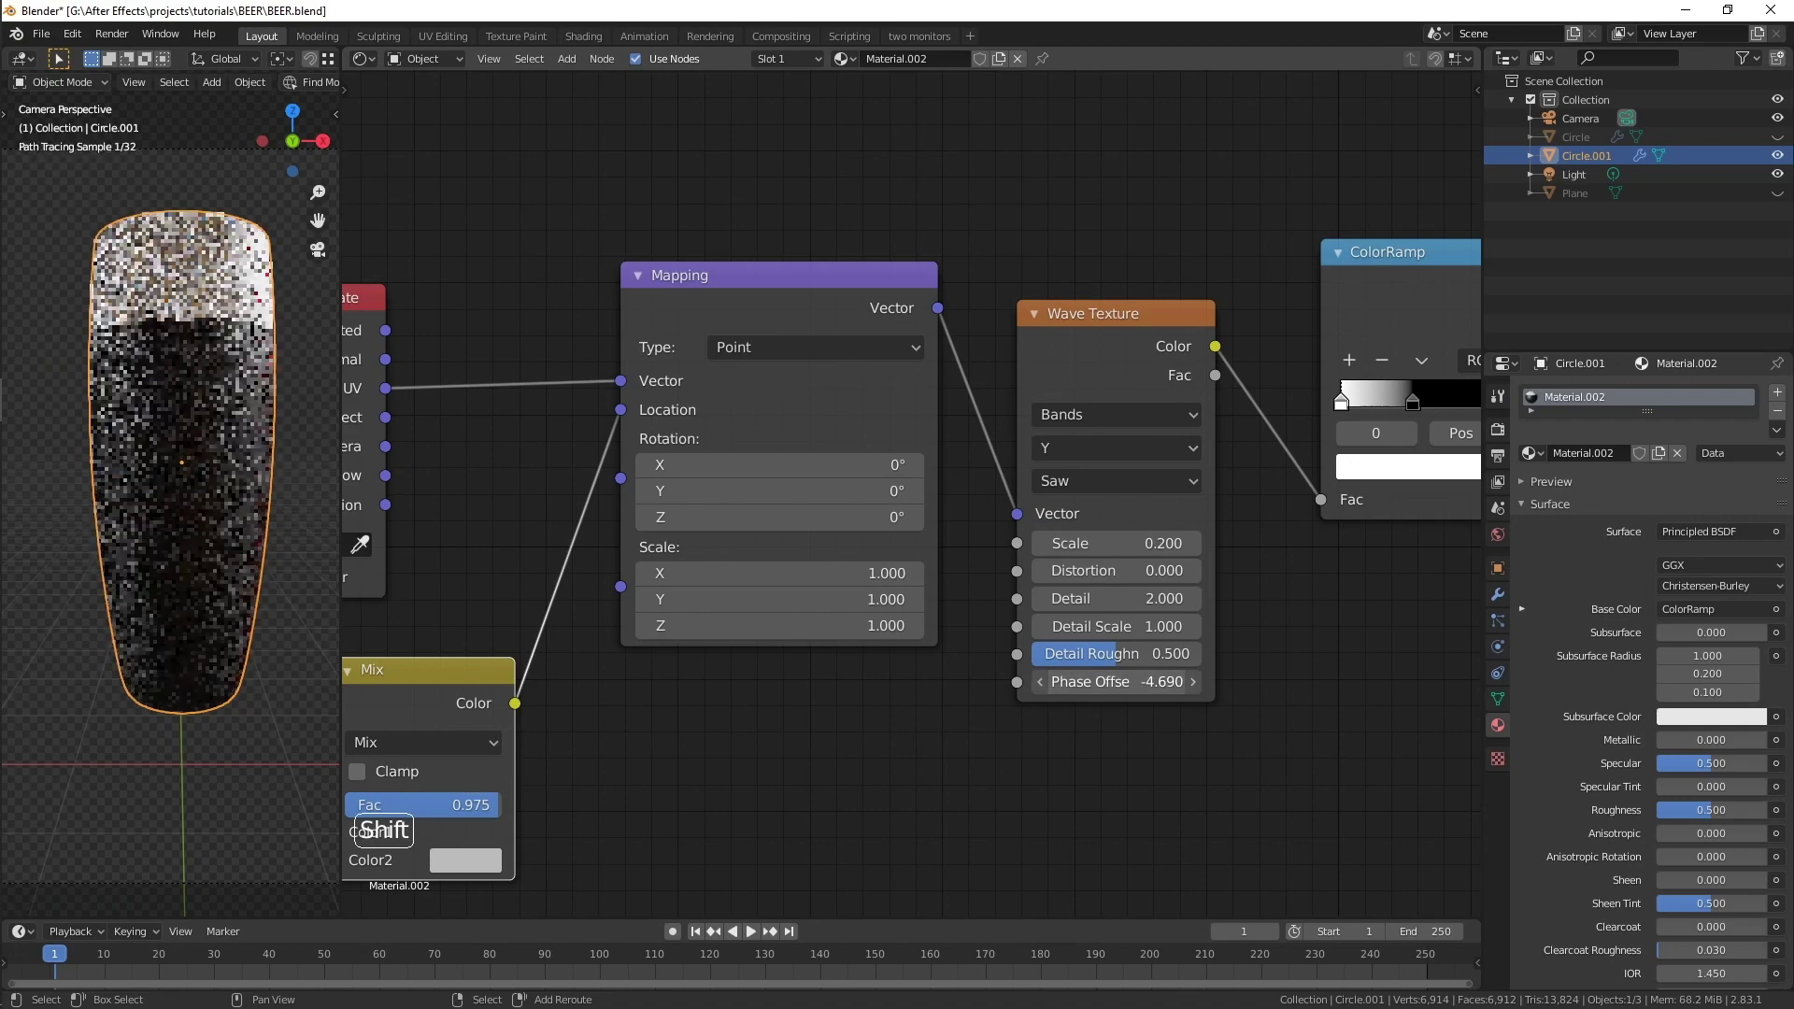
- Set the Noise Texture's detail to 9.5 and its scale to 83.1
scroll(816, 746, down, 4)
shift+middle_drag(817, 746, 960, 692)
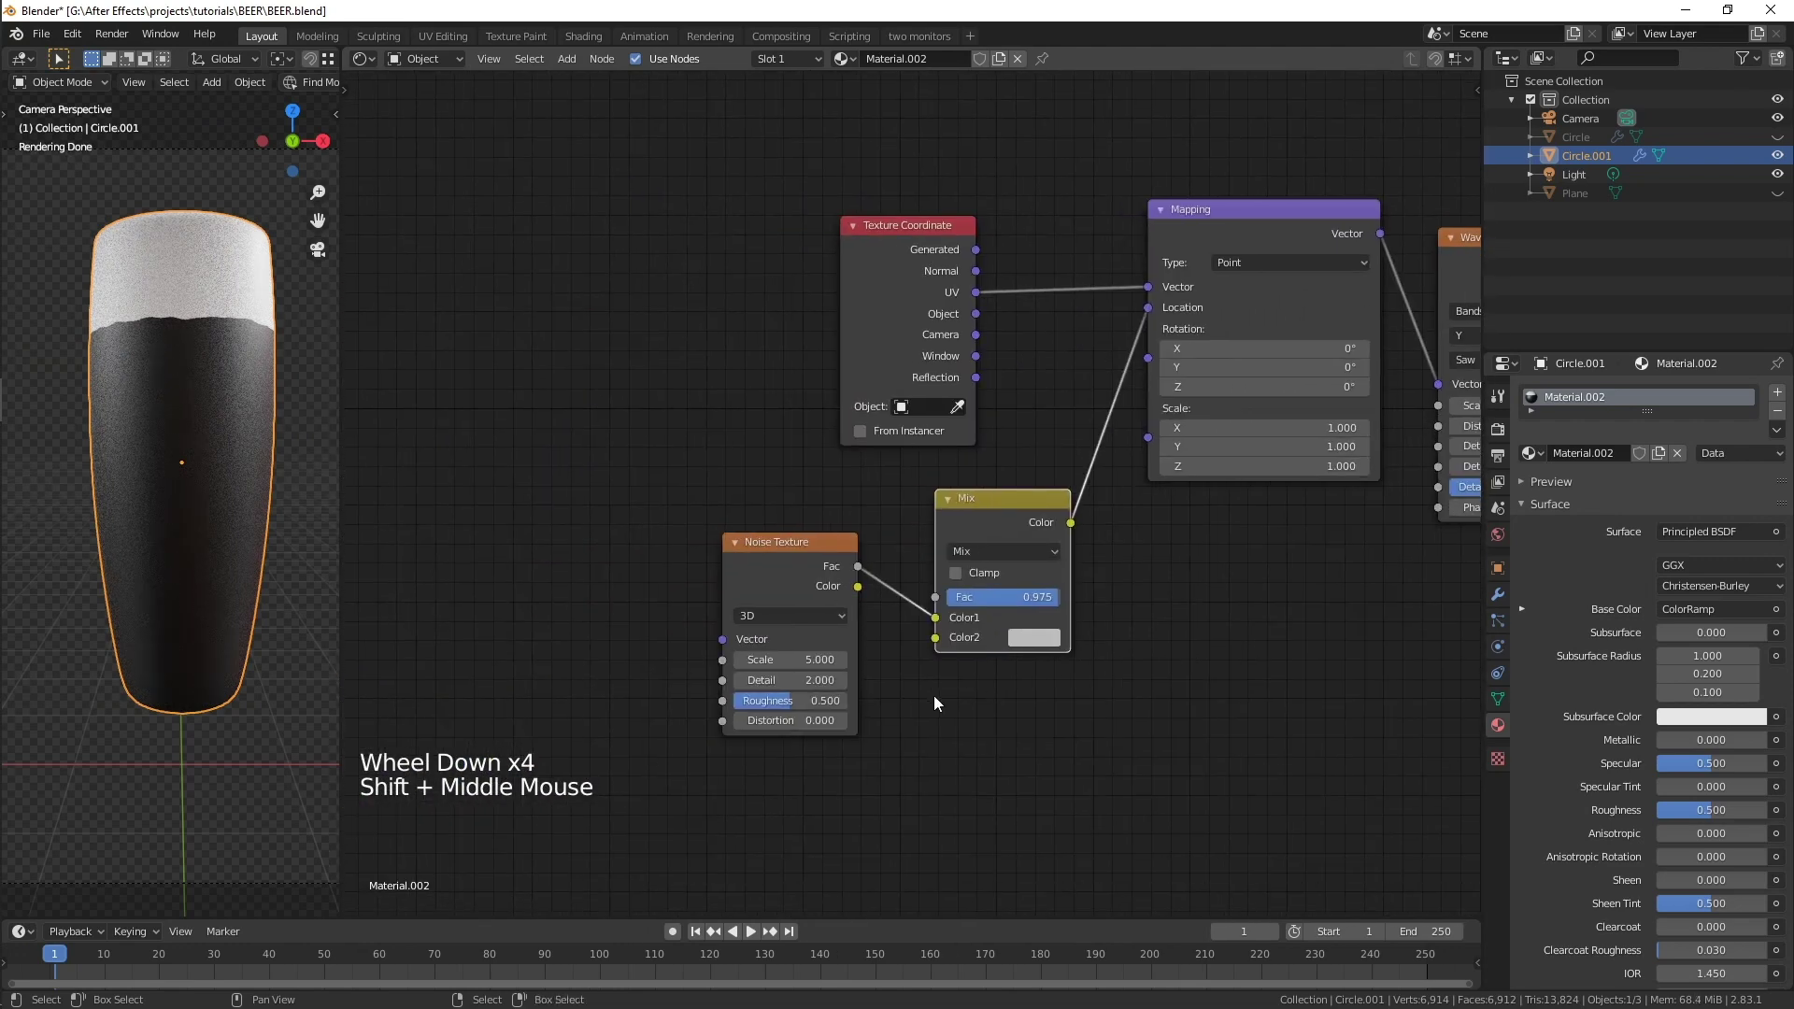
scroll(960, 696, up, 4)
drag(741, 722, 815, 749)
scroll(250, 350, up, 4)
shift+middle_drag(250, 349, 226, 344)
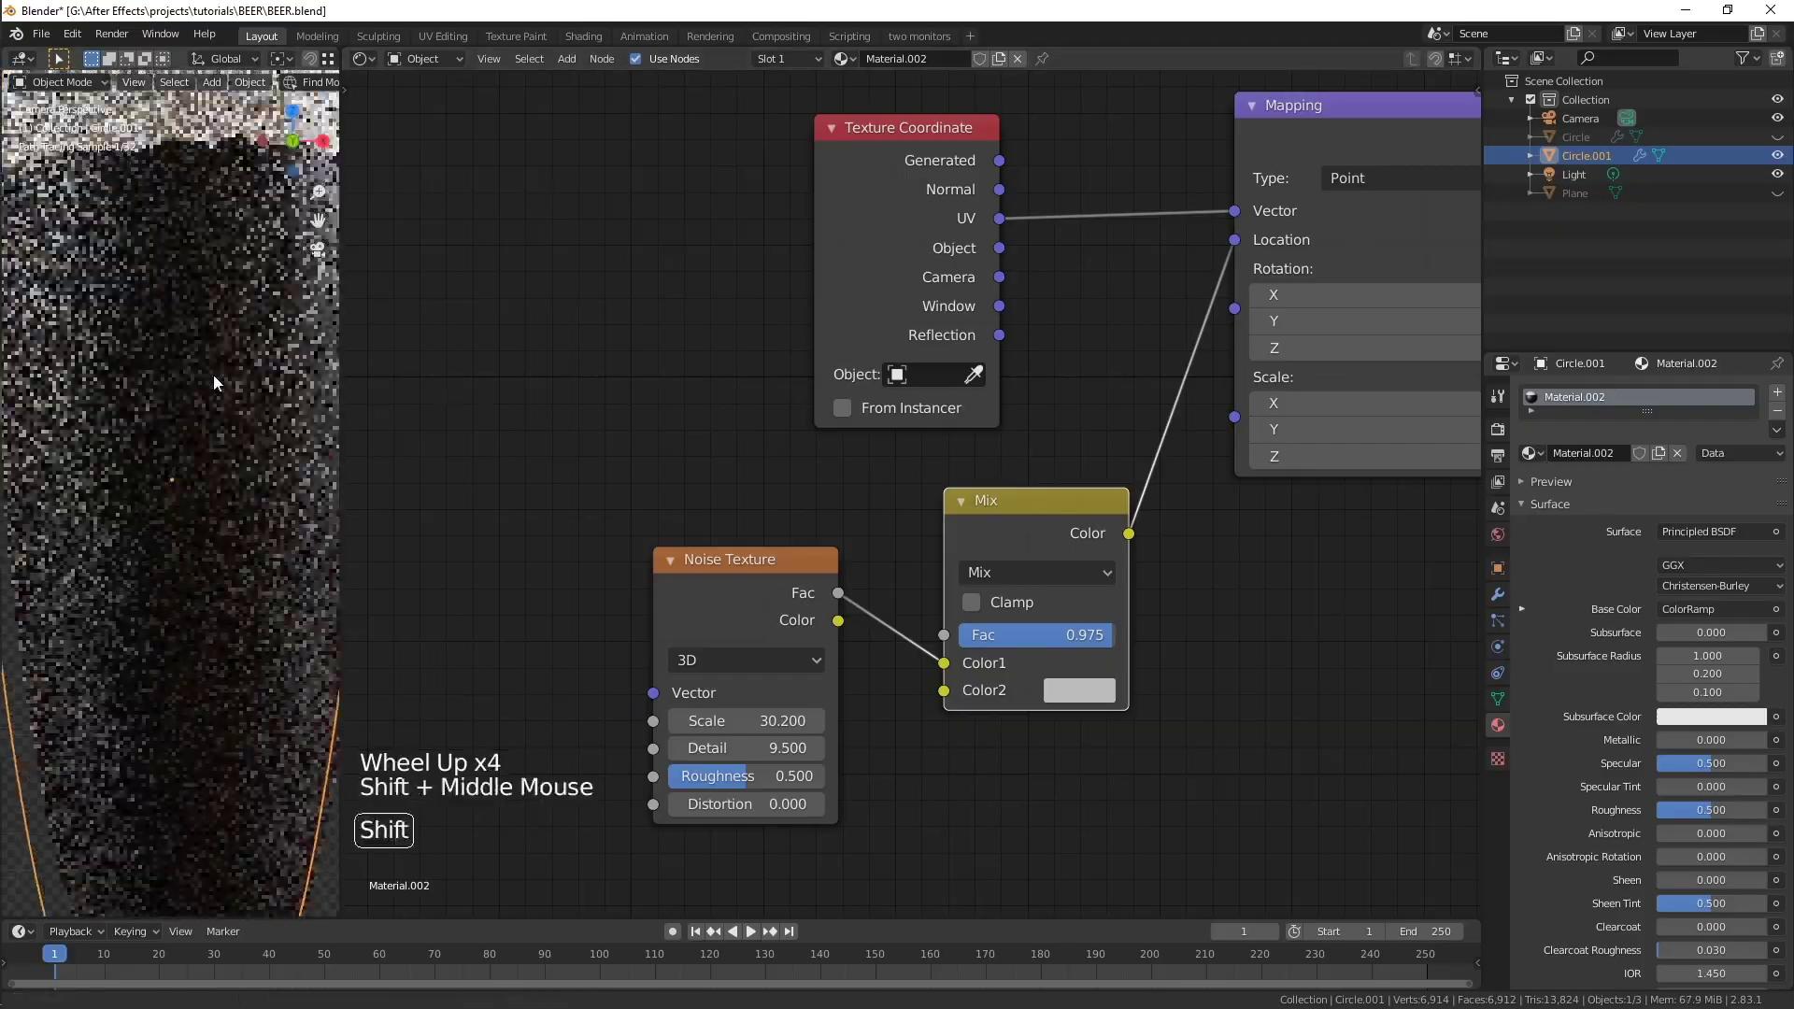
scroll(216, 357, up, 5)
shift+middle_drag(231, 300, 209, 523)
scroll(211, 519, up, 4)
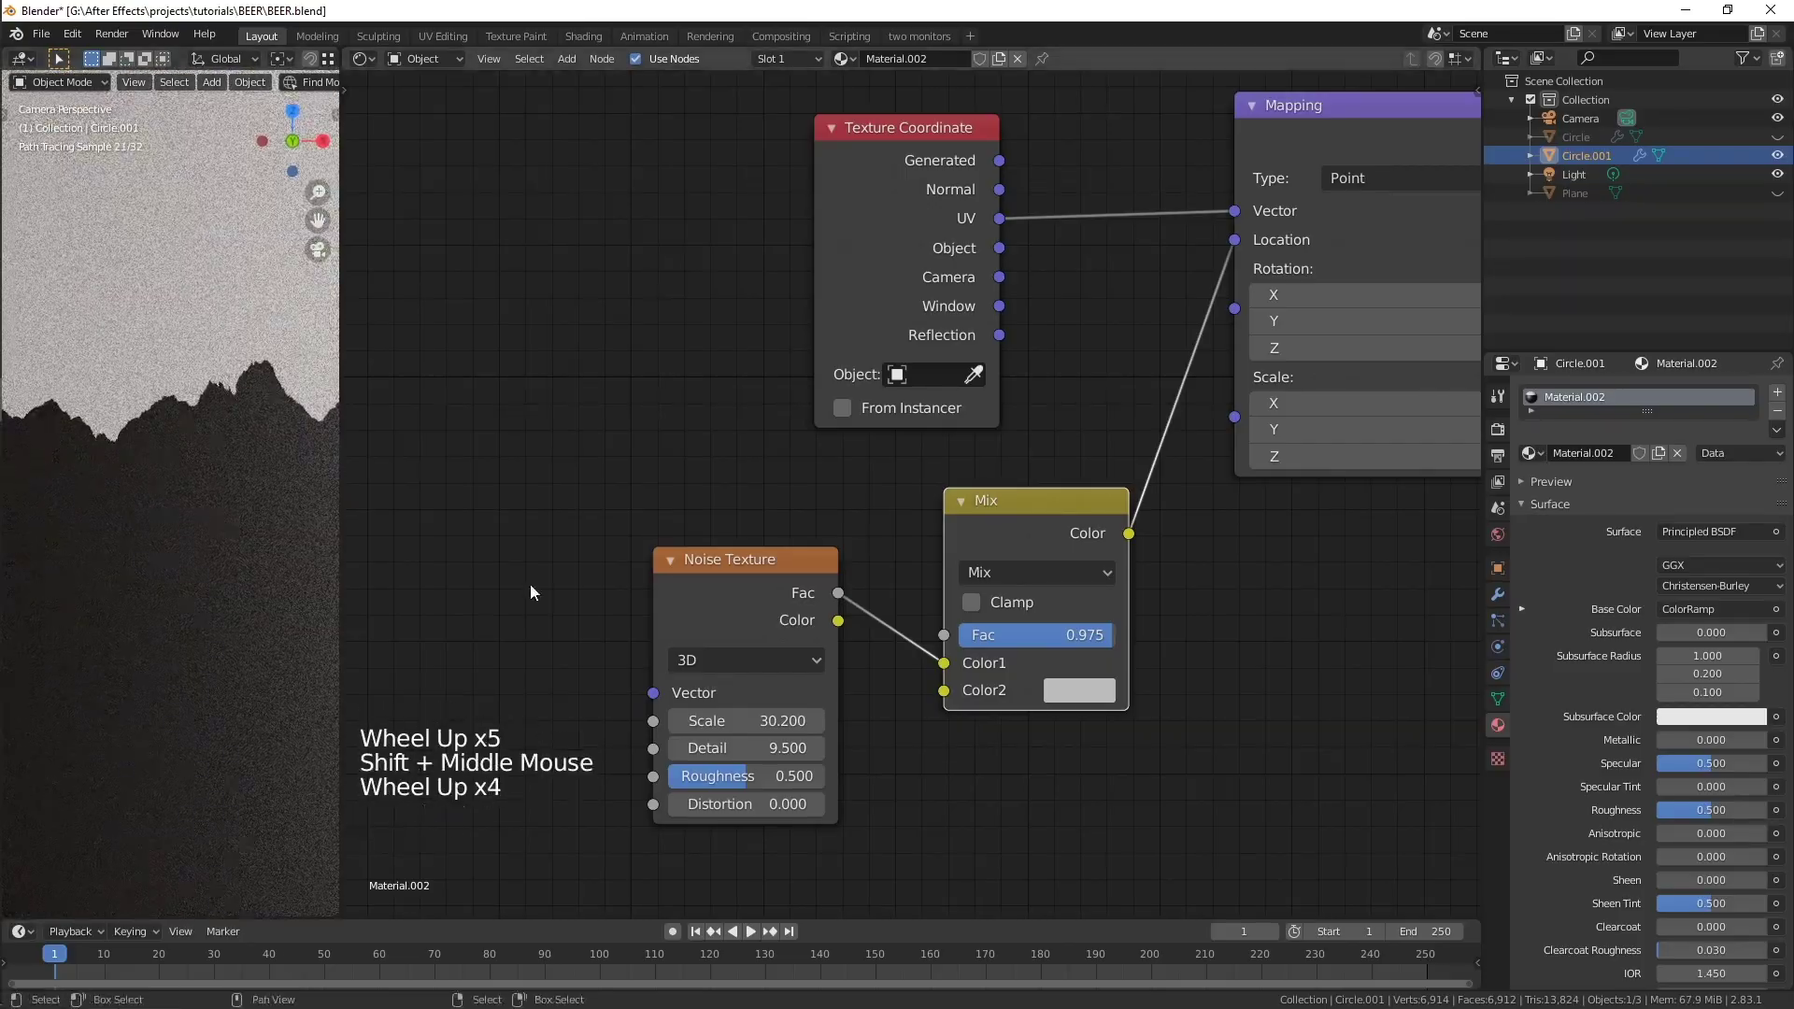
mouse_move(783, 721)
mouse_down()
mouse_move(706, 720)
mouse_move(887, 720)
mouse_move(802, 721)
mouse_up()
- Set the Mix node's factor to 0.99
scroll(1040, 669, down, 2)
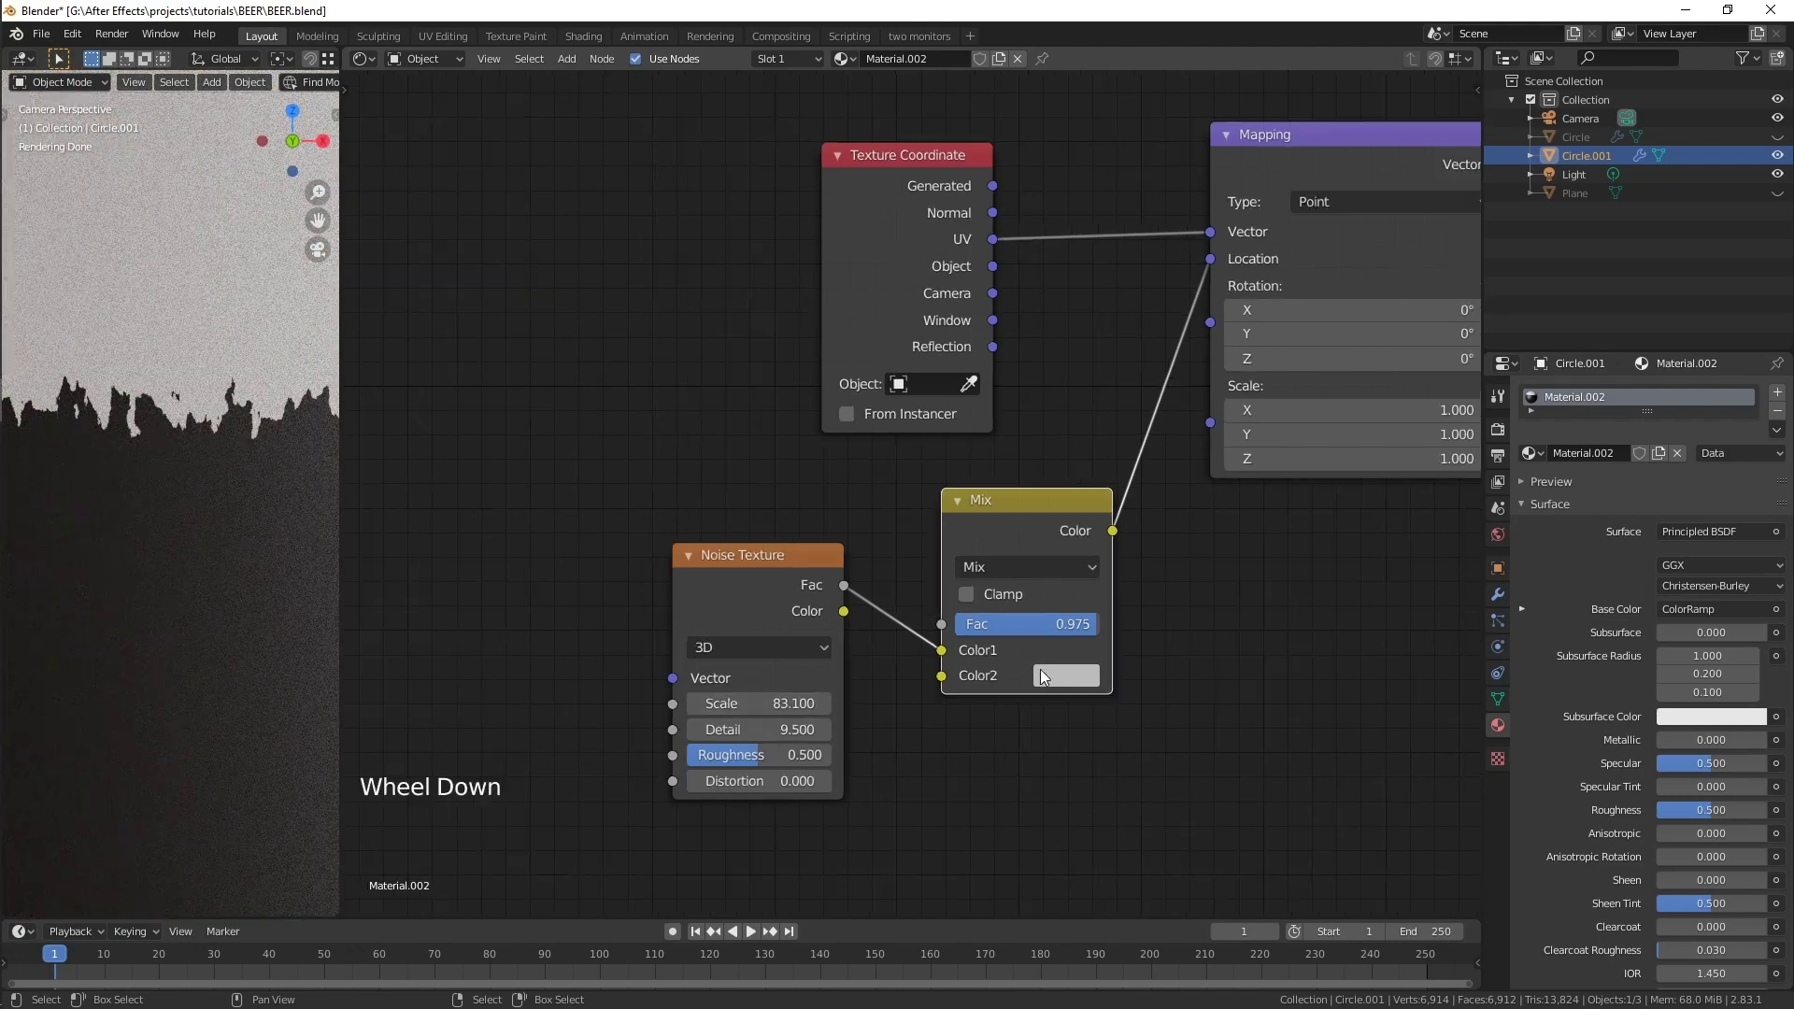
drag(1007, 615, 1009, 615)
text(.99)
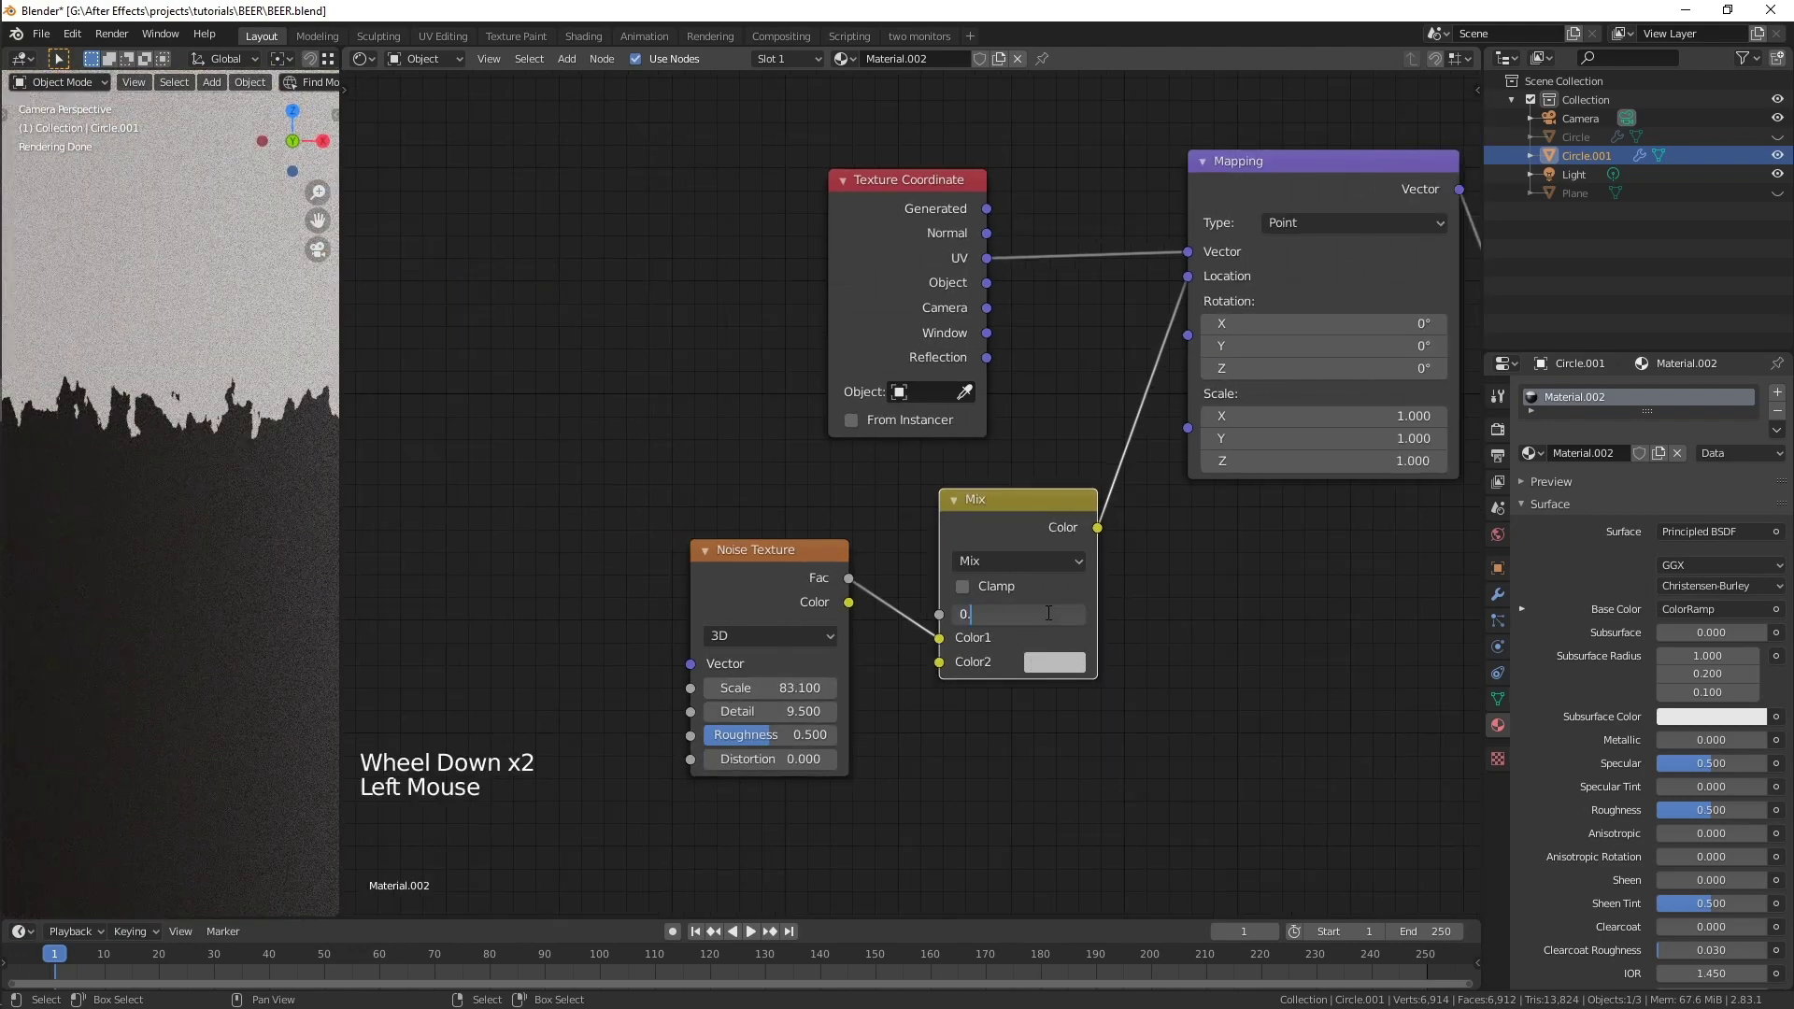
key(Return)
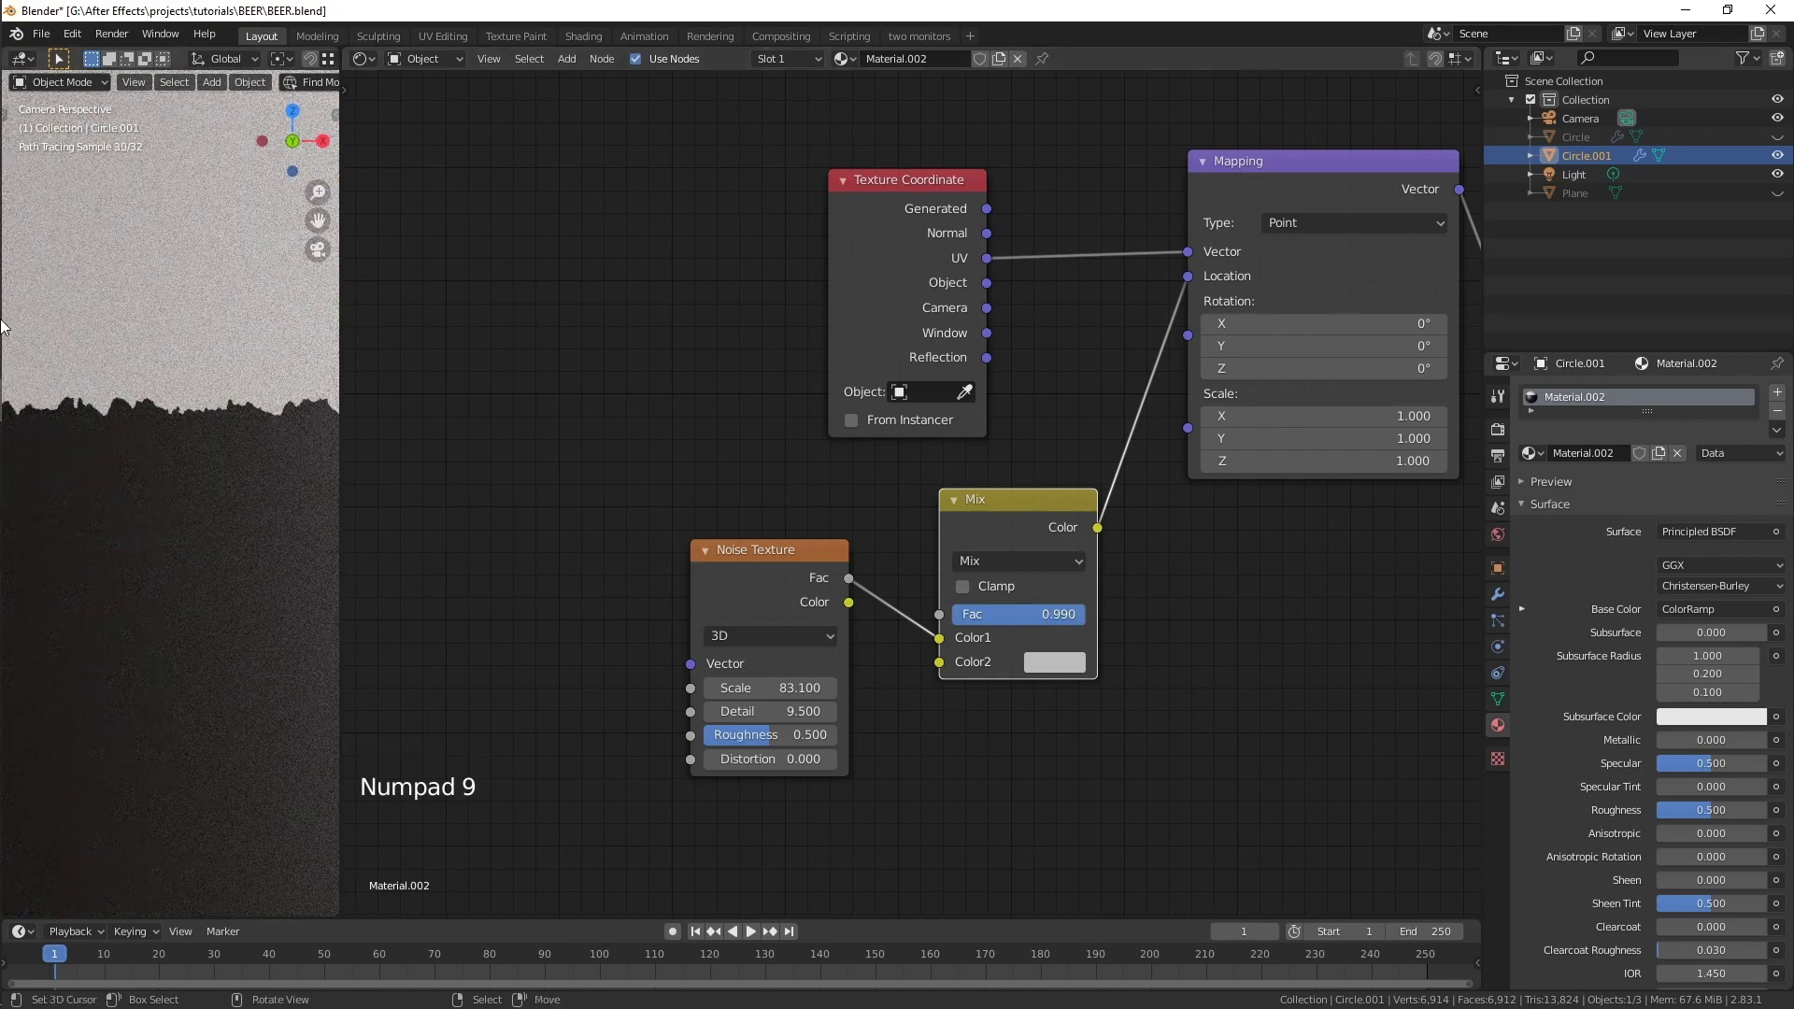
- Duplicate the Mix node onto the link to the Mapping node's Location and set the copy's factor to 0.040
scroll(238, 443, down, 2)
shift+middle_drag(1219, 589, 1076, 586)
click(849, 487)
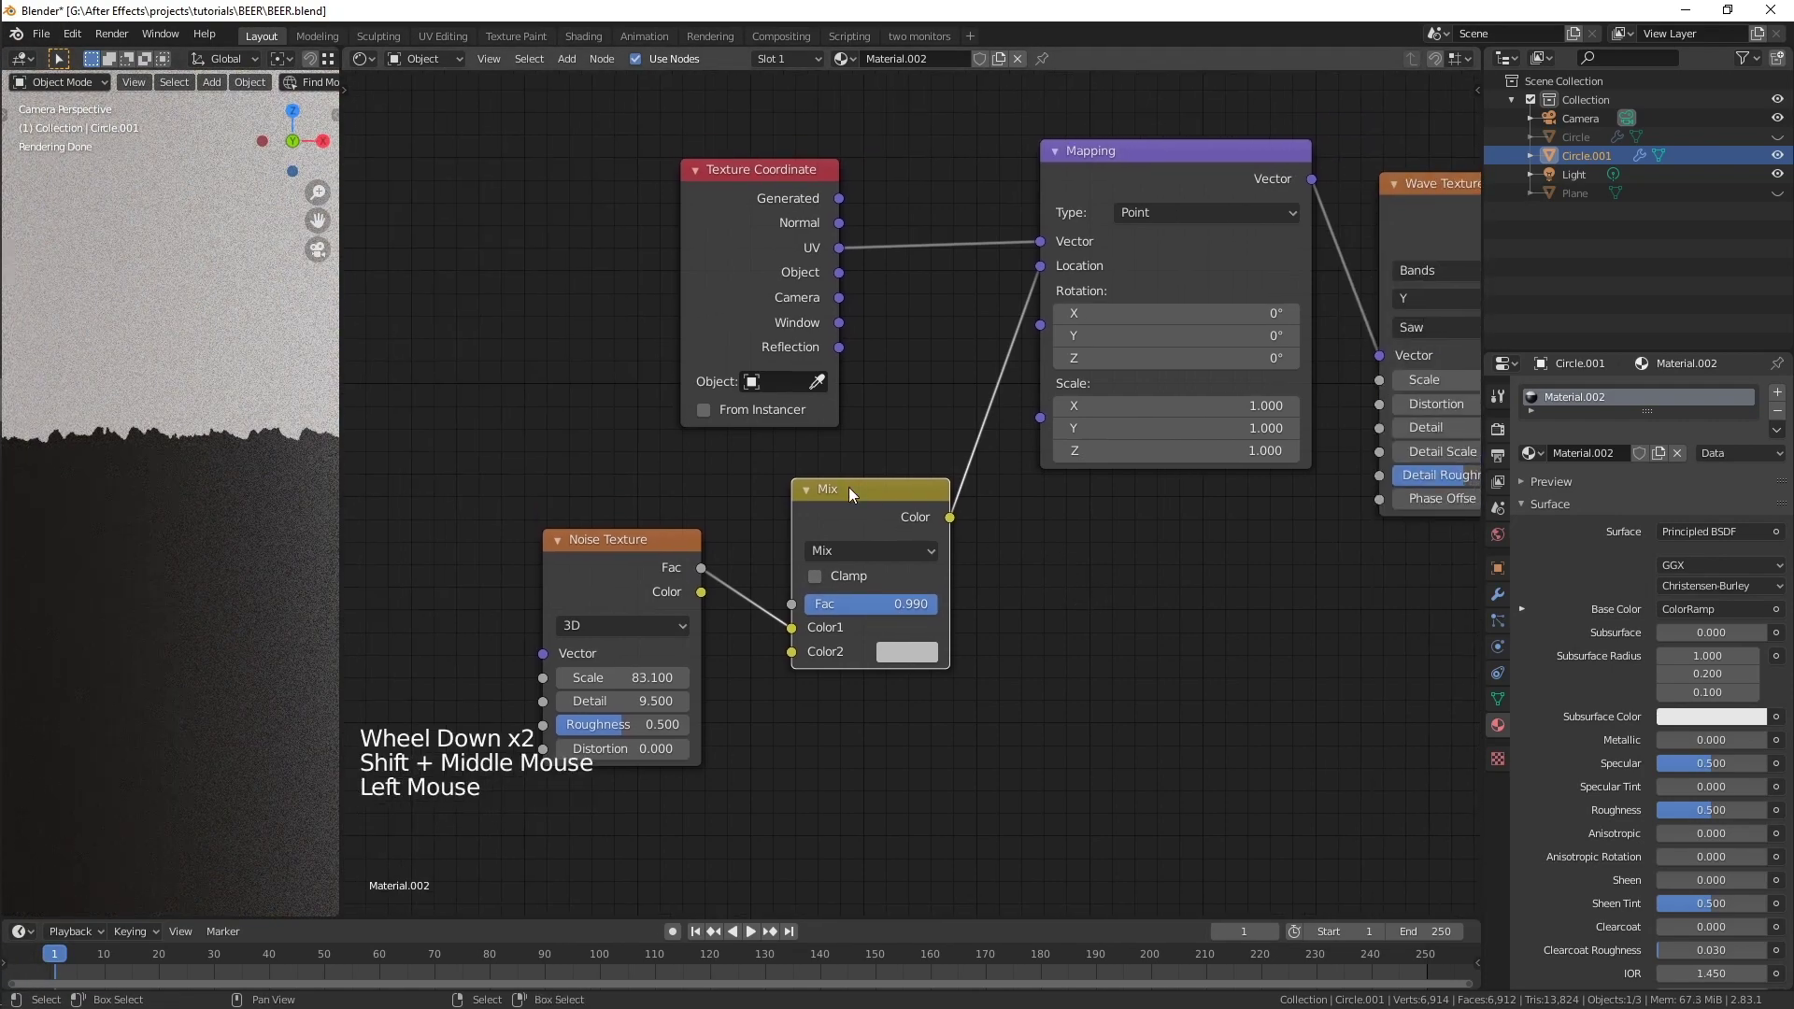
key(shift+d)
click(1095, 397)
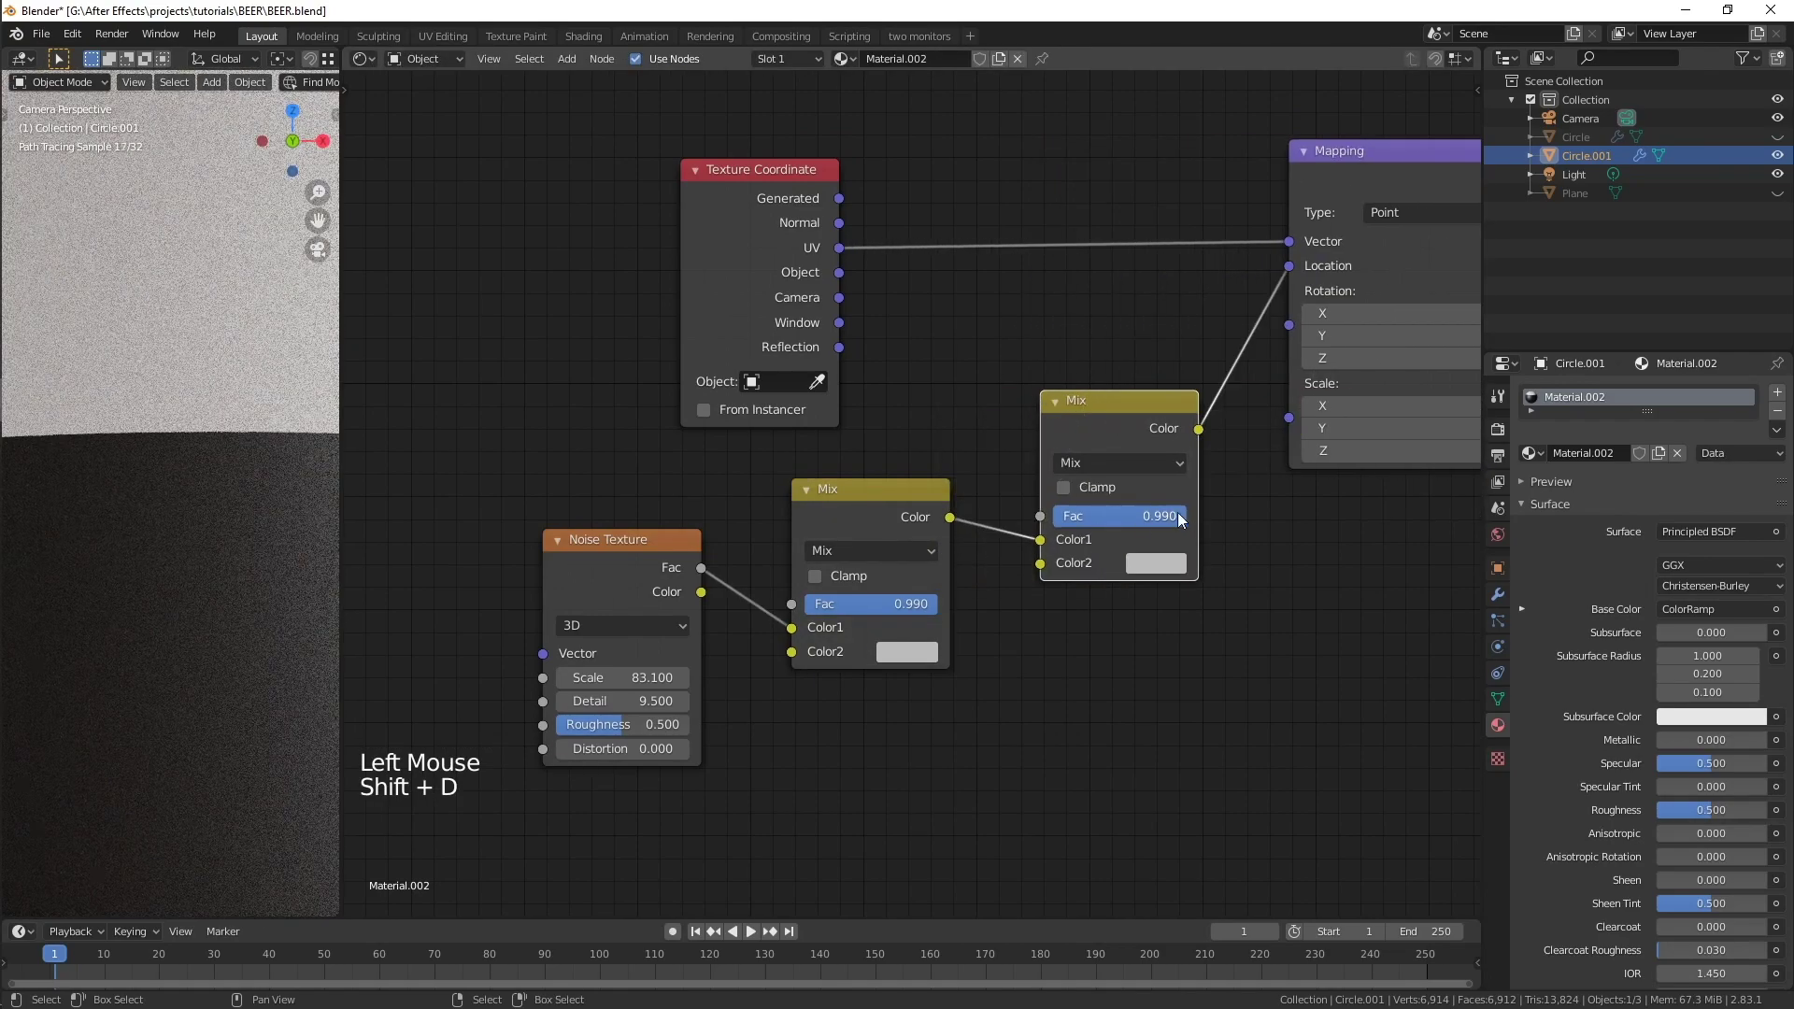
drag(1180, 520, 1059, 520)
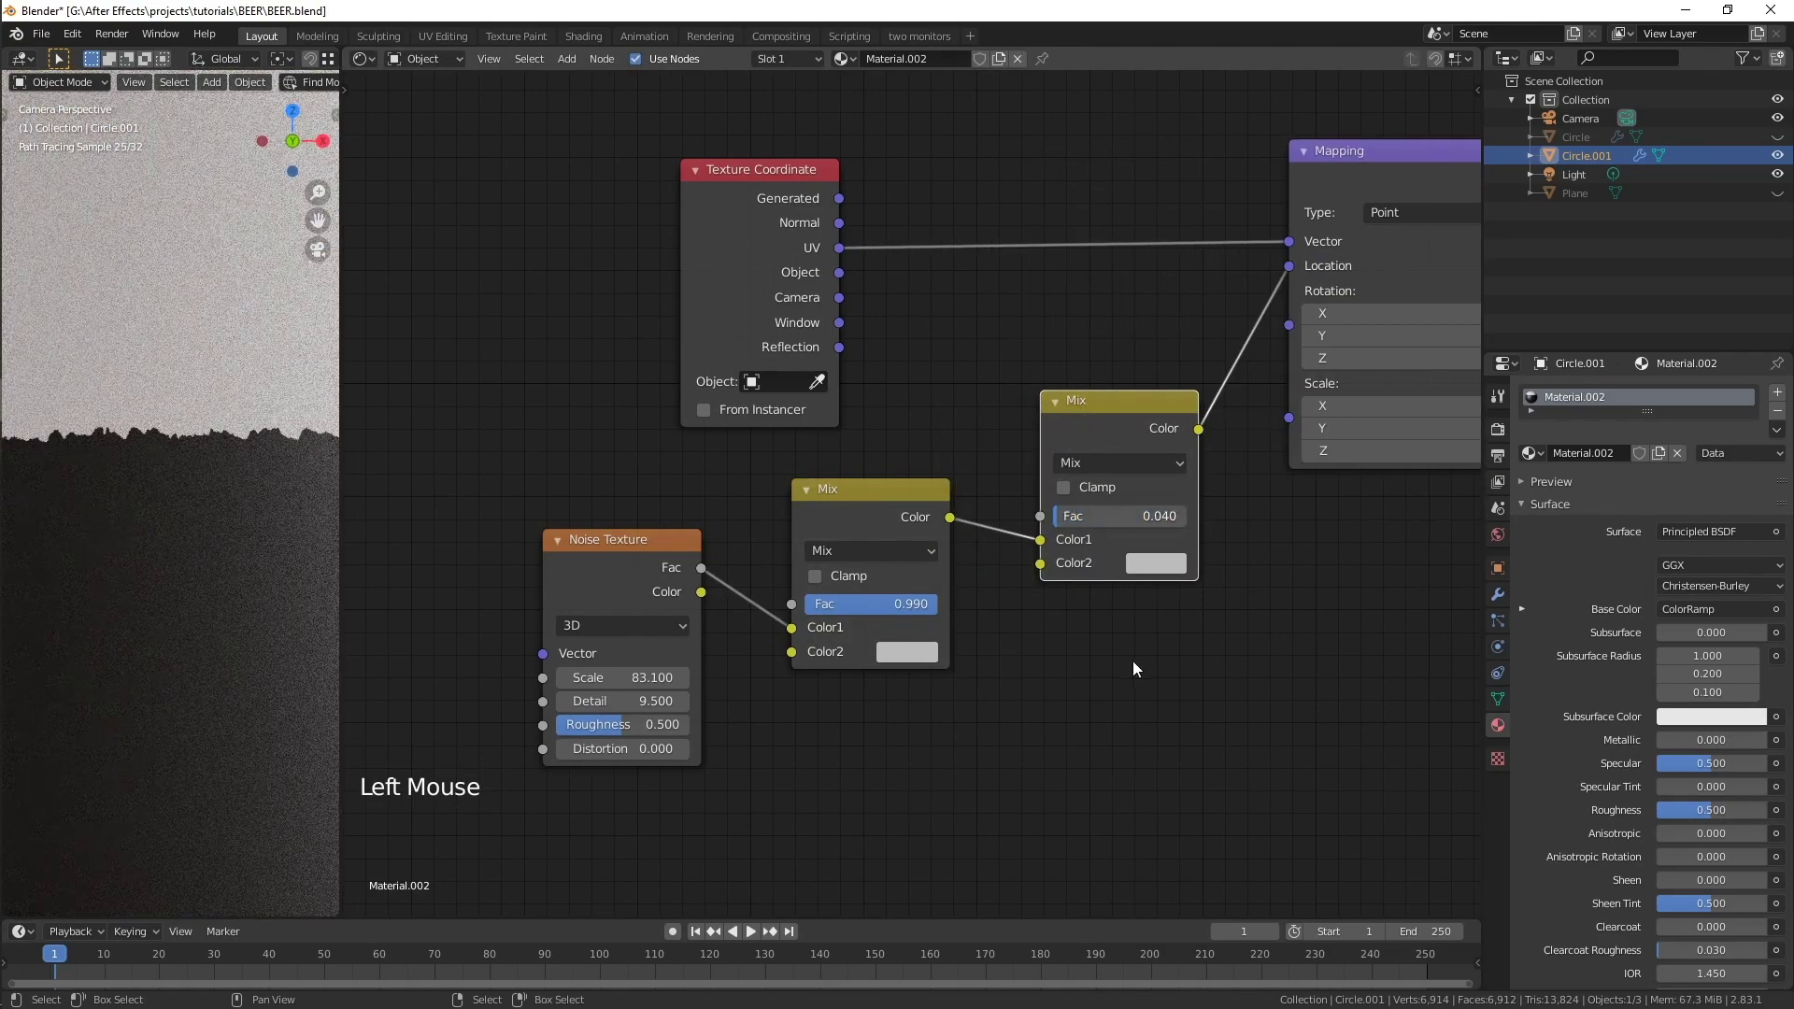
- Duplicate the Noise Texture node and connect the copy's Color output to the second Mix node's Color2 input
click(633, 541)
key(shift+d)
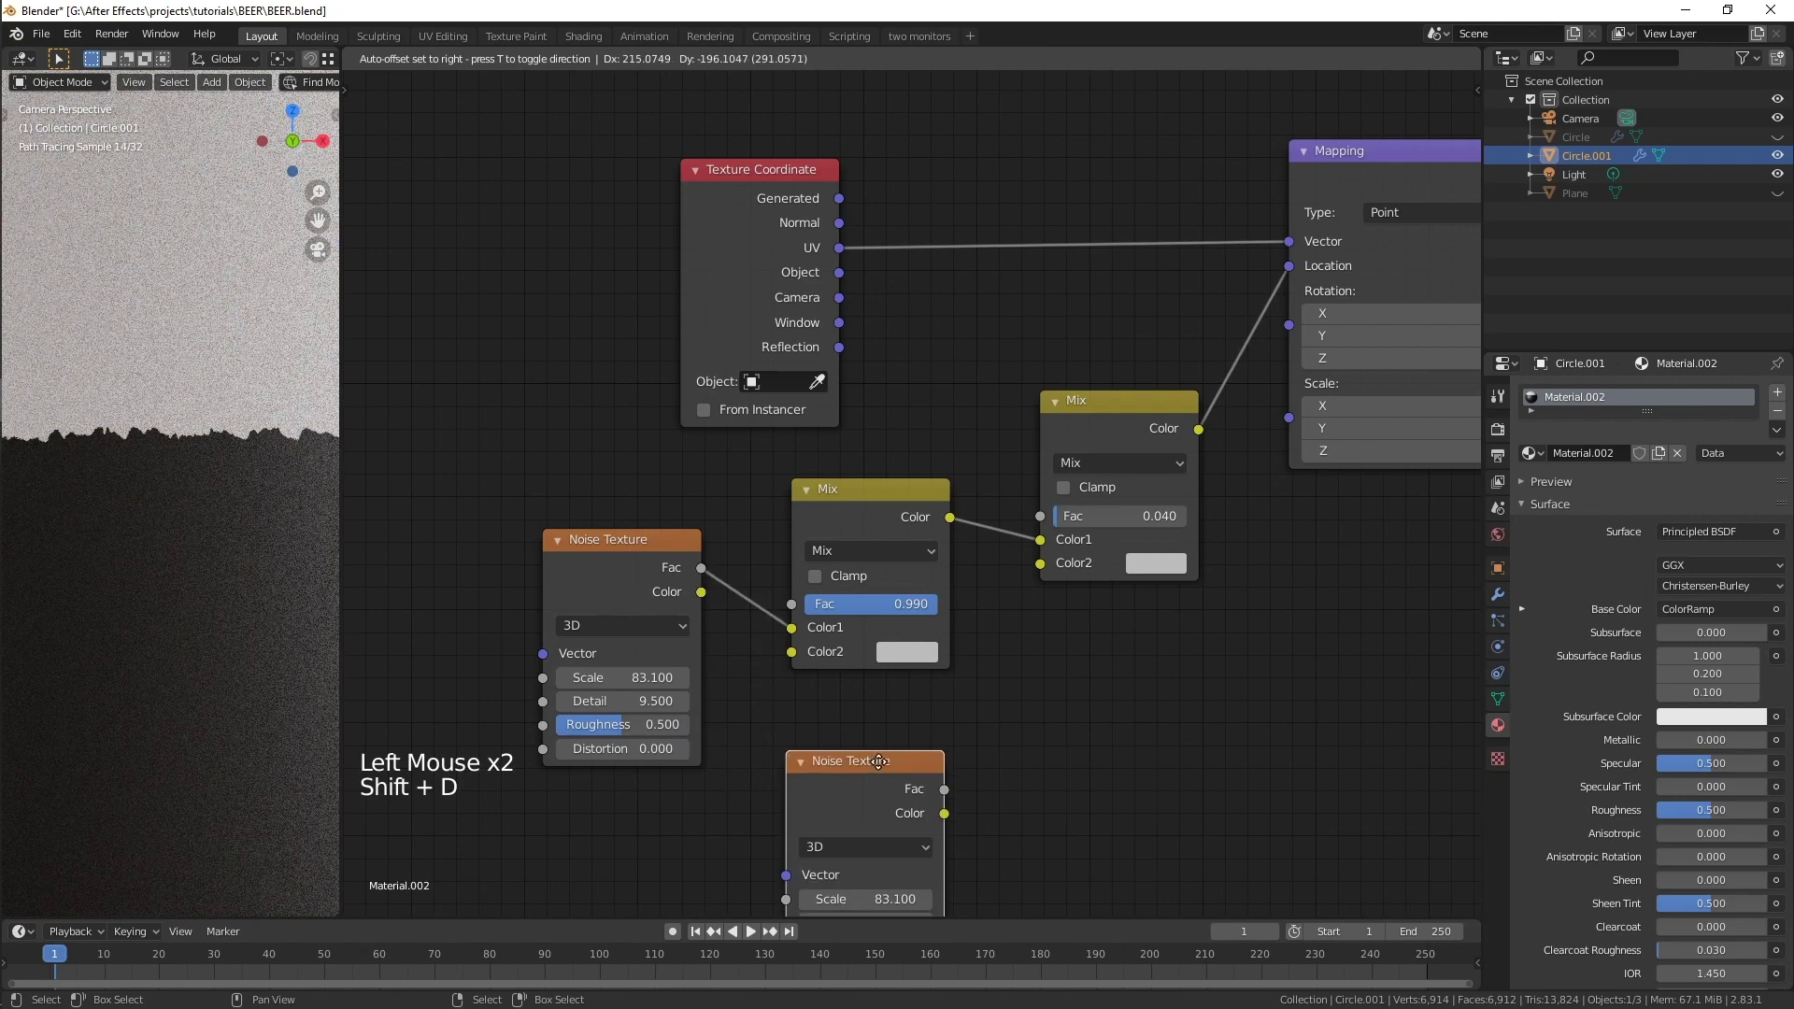
click(879, 716)
drag(944, 762, 1039, 568)
- Set the duplicated Noise Texture's scale to 2000
scroll(1138, 716, down, 2)
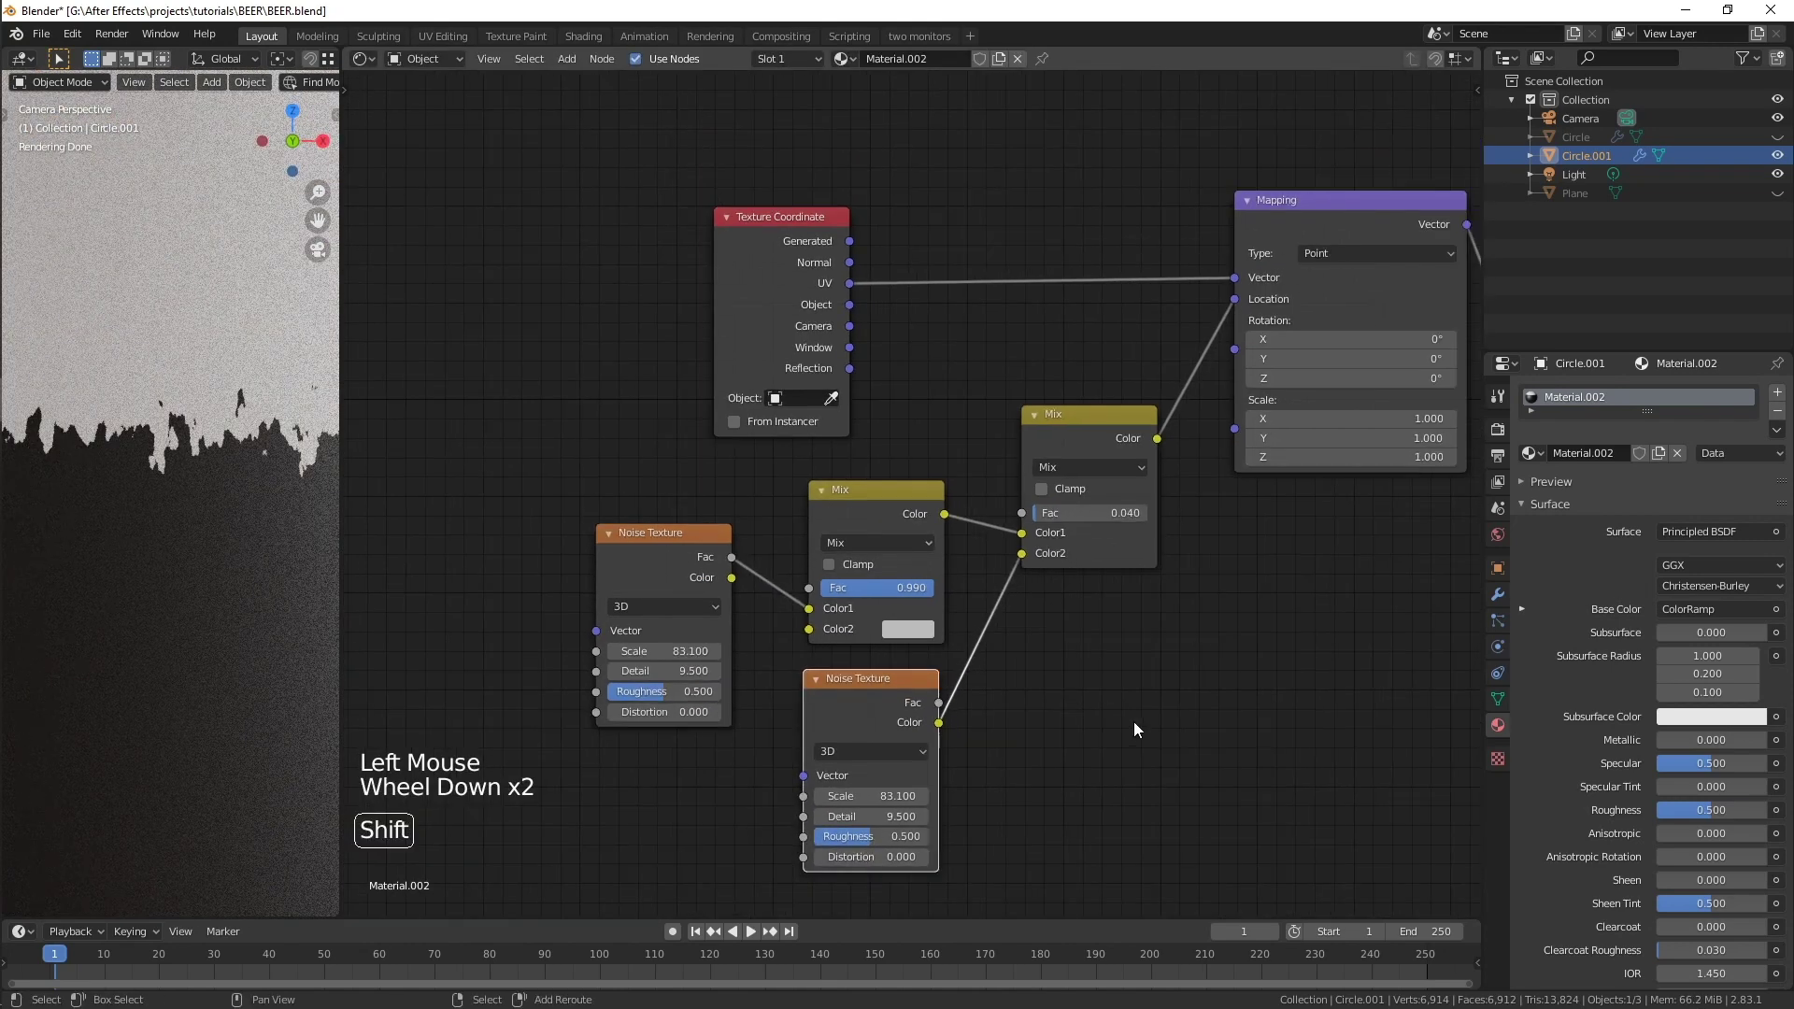
shift+middle_drag(1138, 715, 1169, 533)
scroll(1169, 533, up, 3)
click(898, 639)
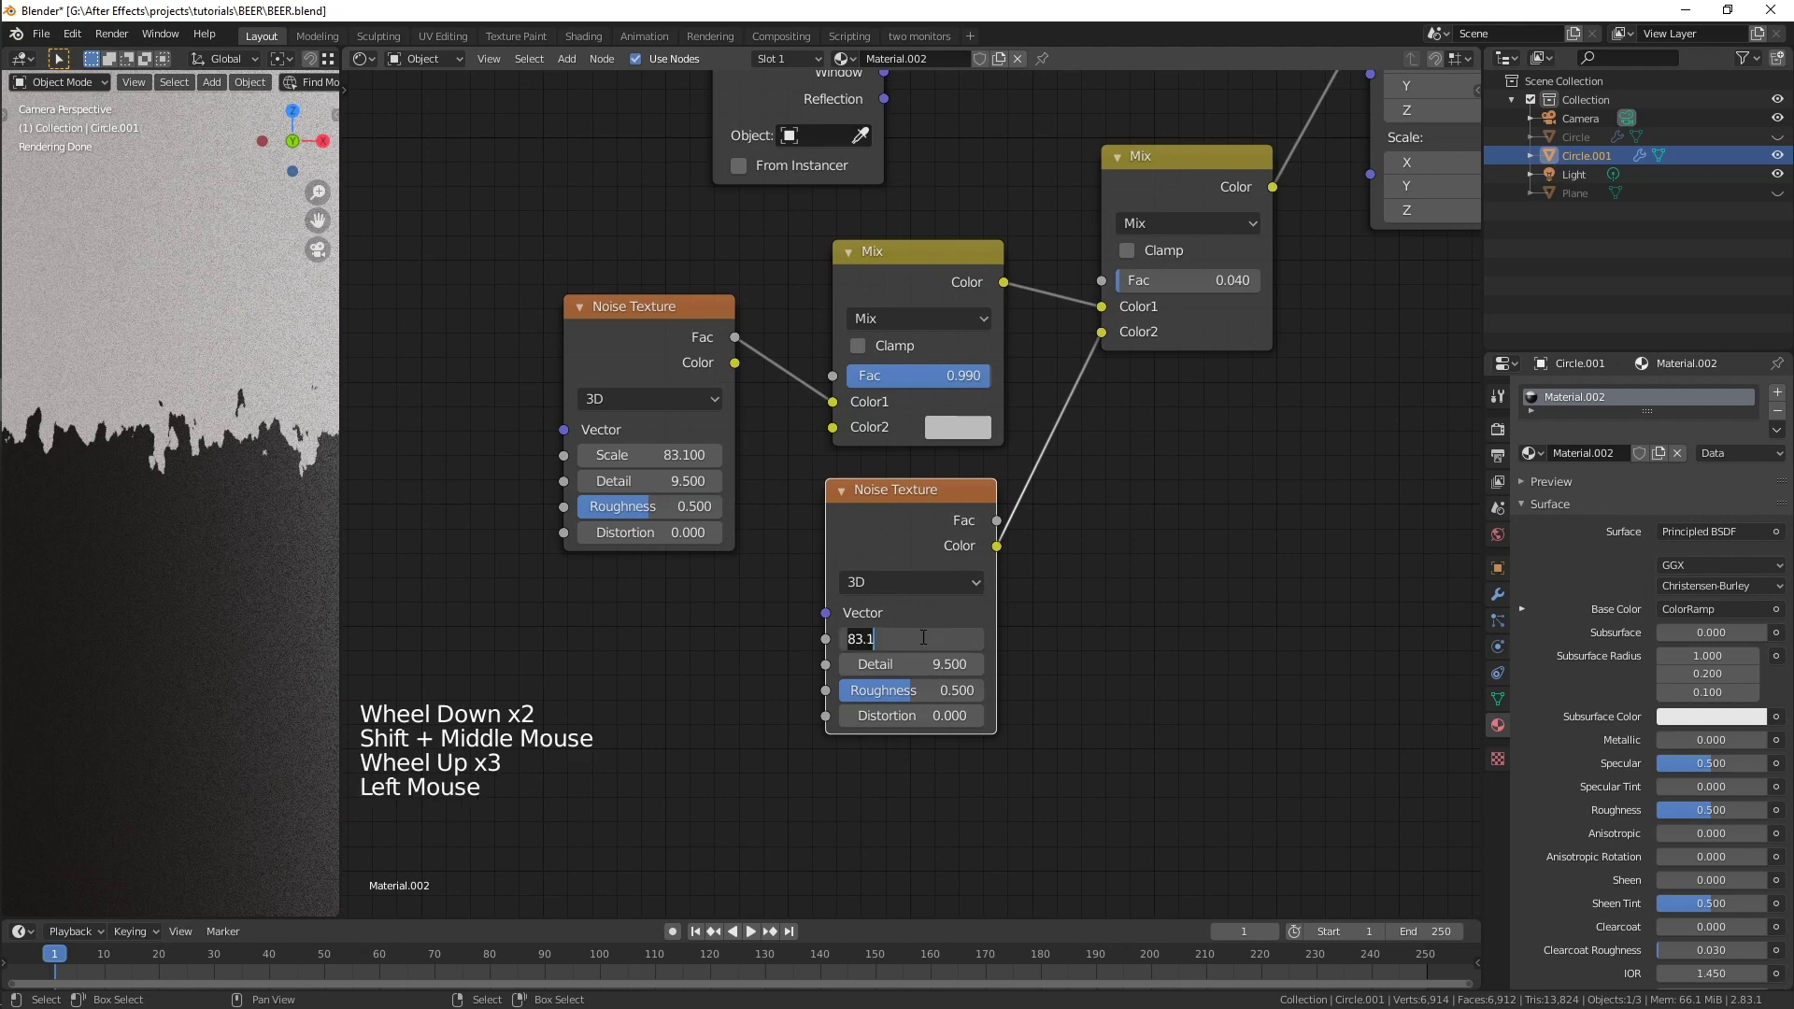
text(200)
key(Return)
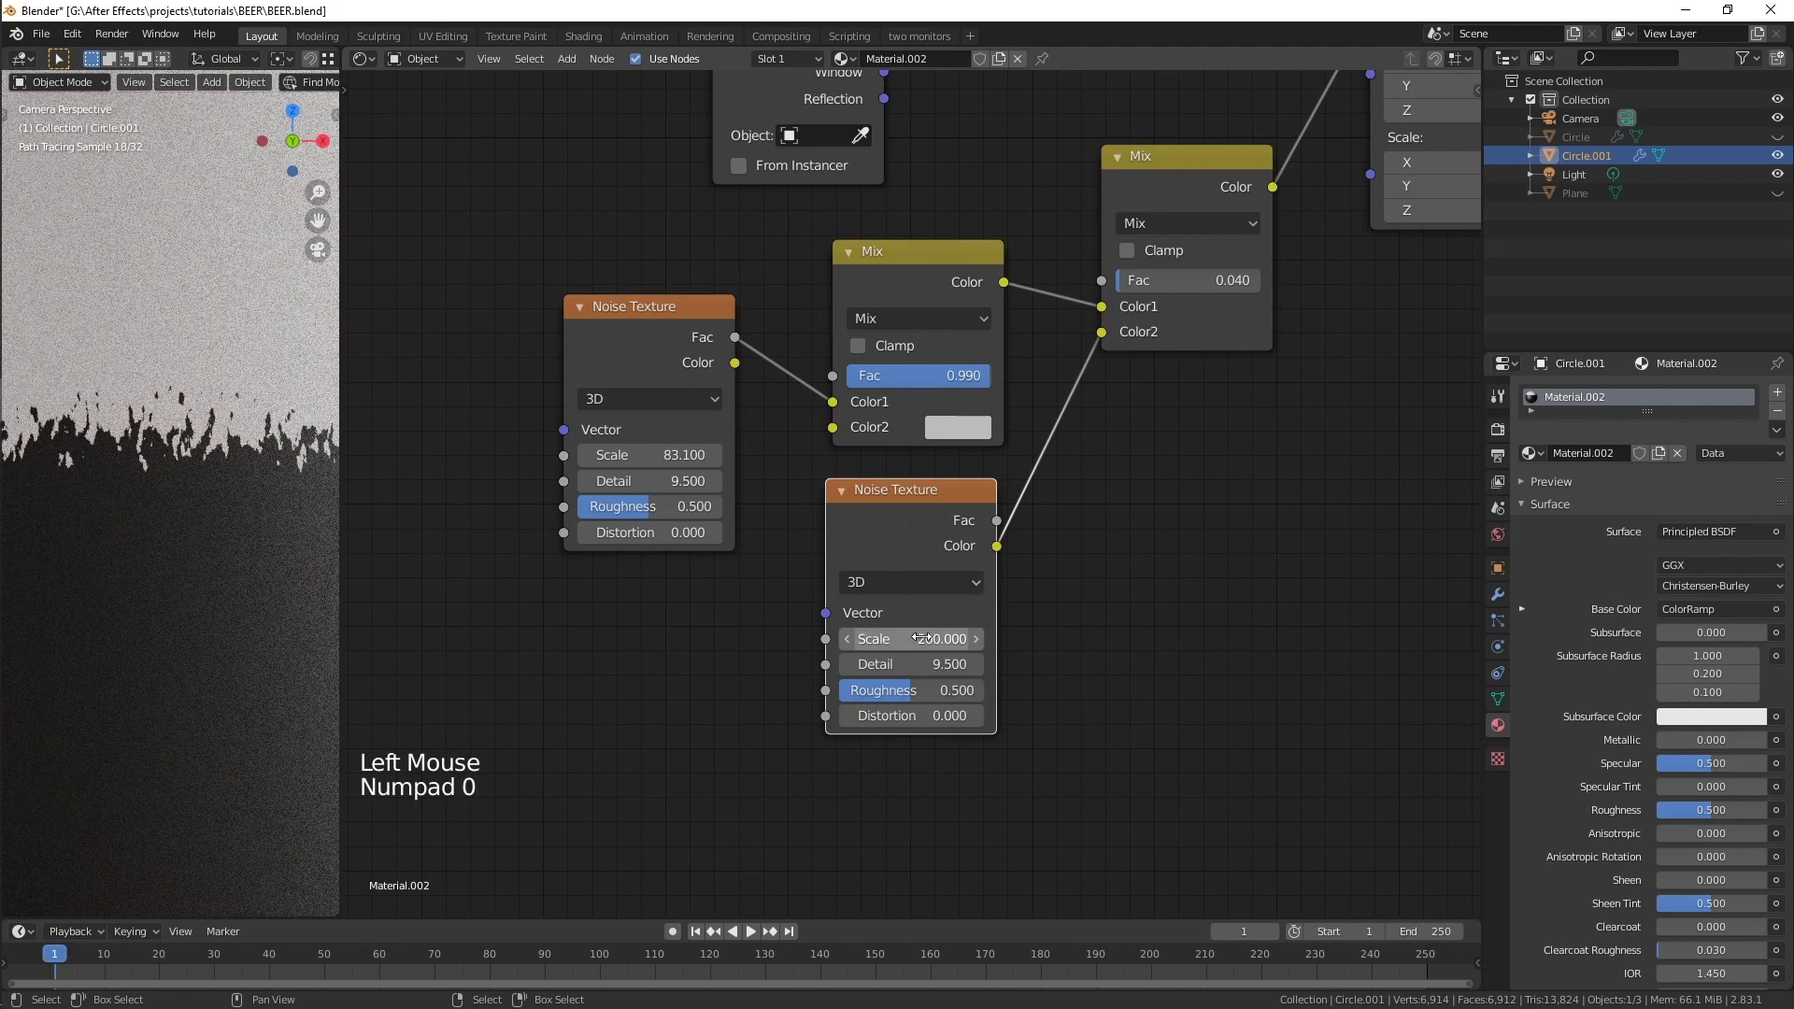
click(921, 638)
text(2000)
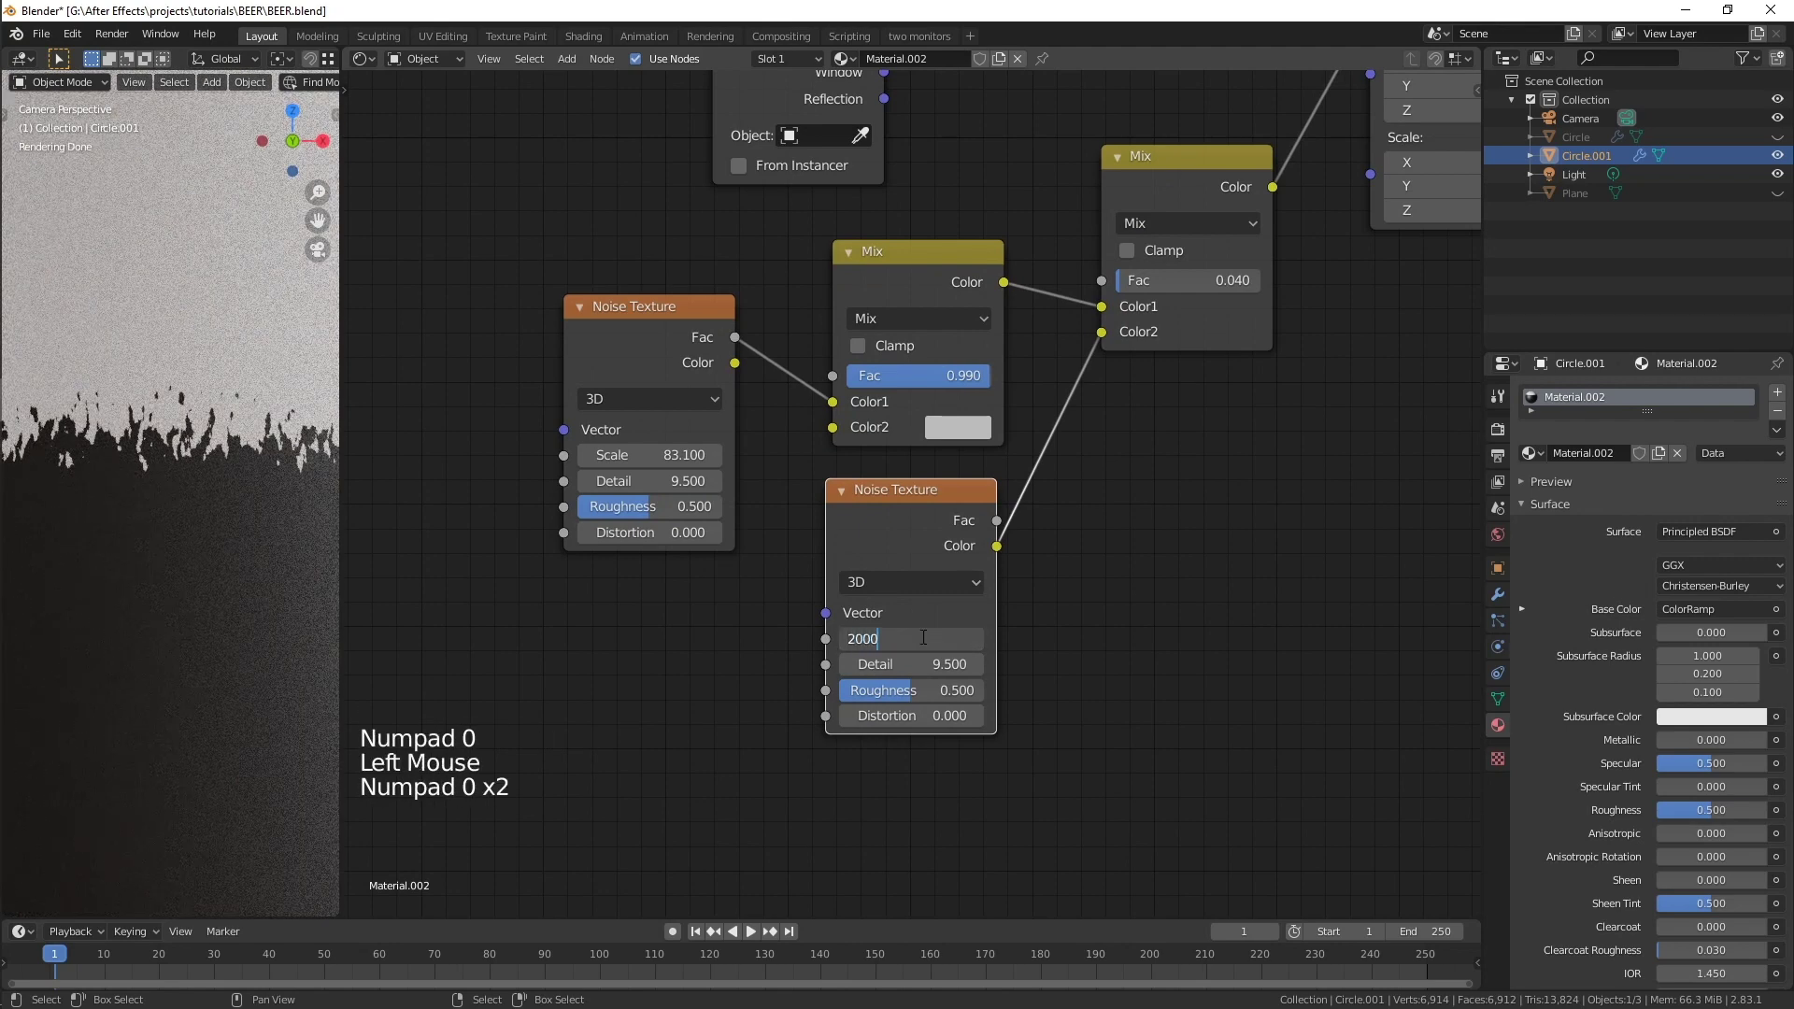
key(Return)
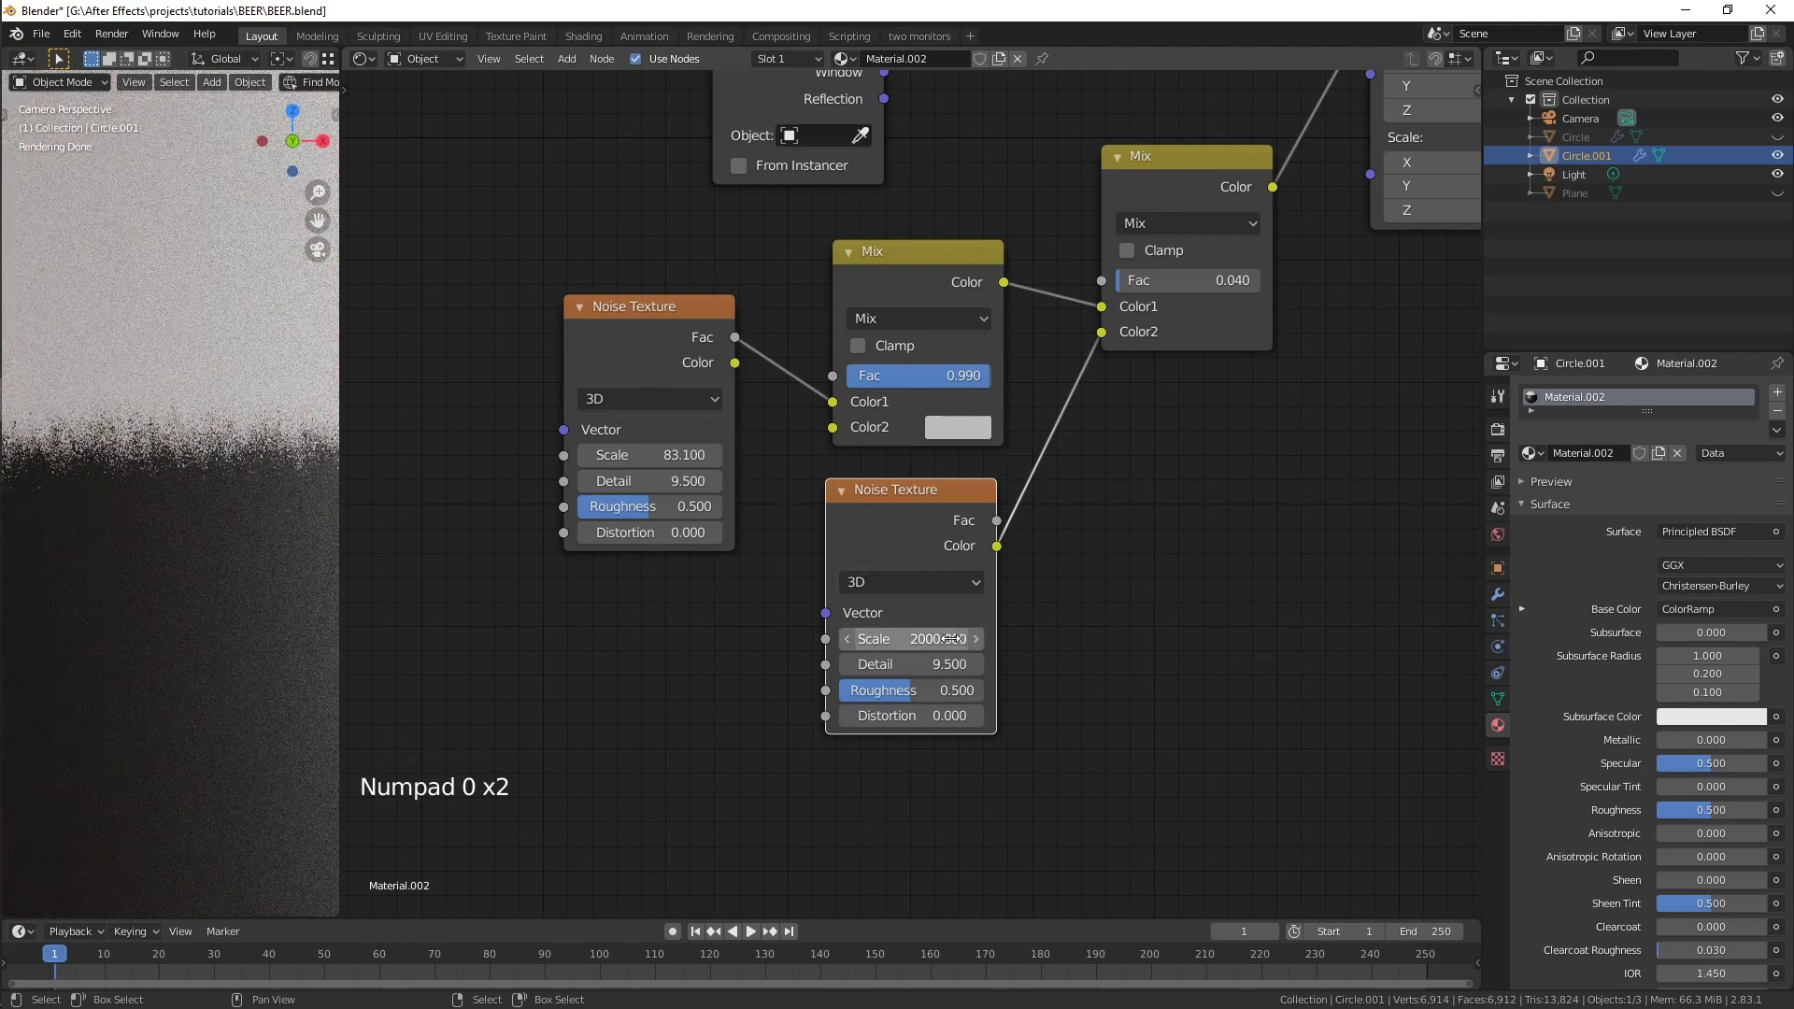
- Set the second Mix node's factor to 0.01
click(1174, 279)
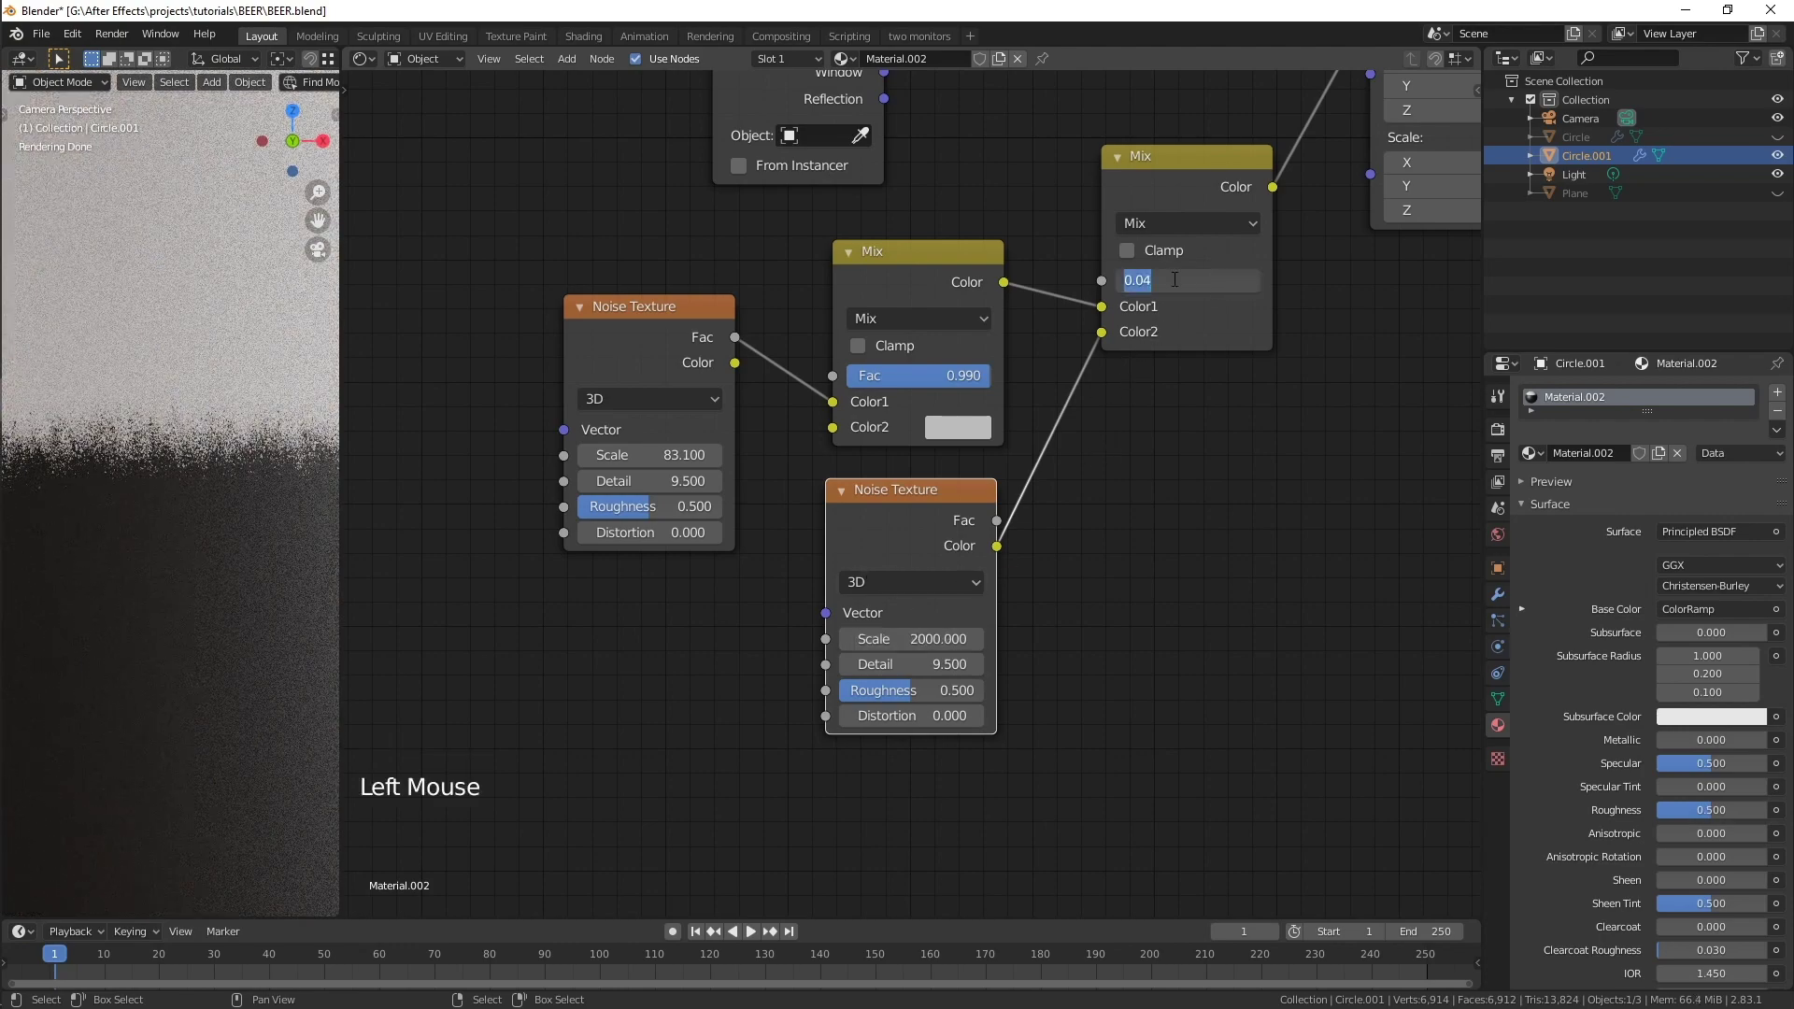
text(0.01)
key(Return)
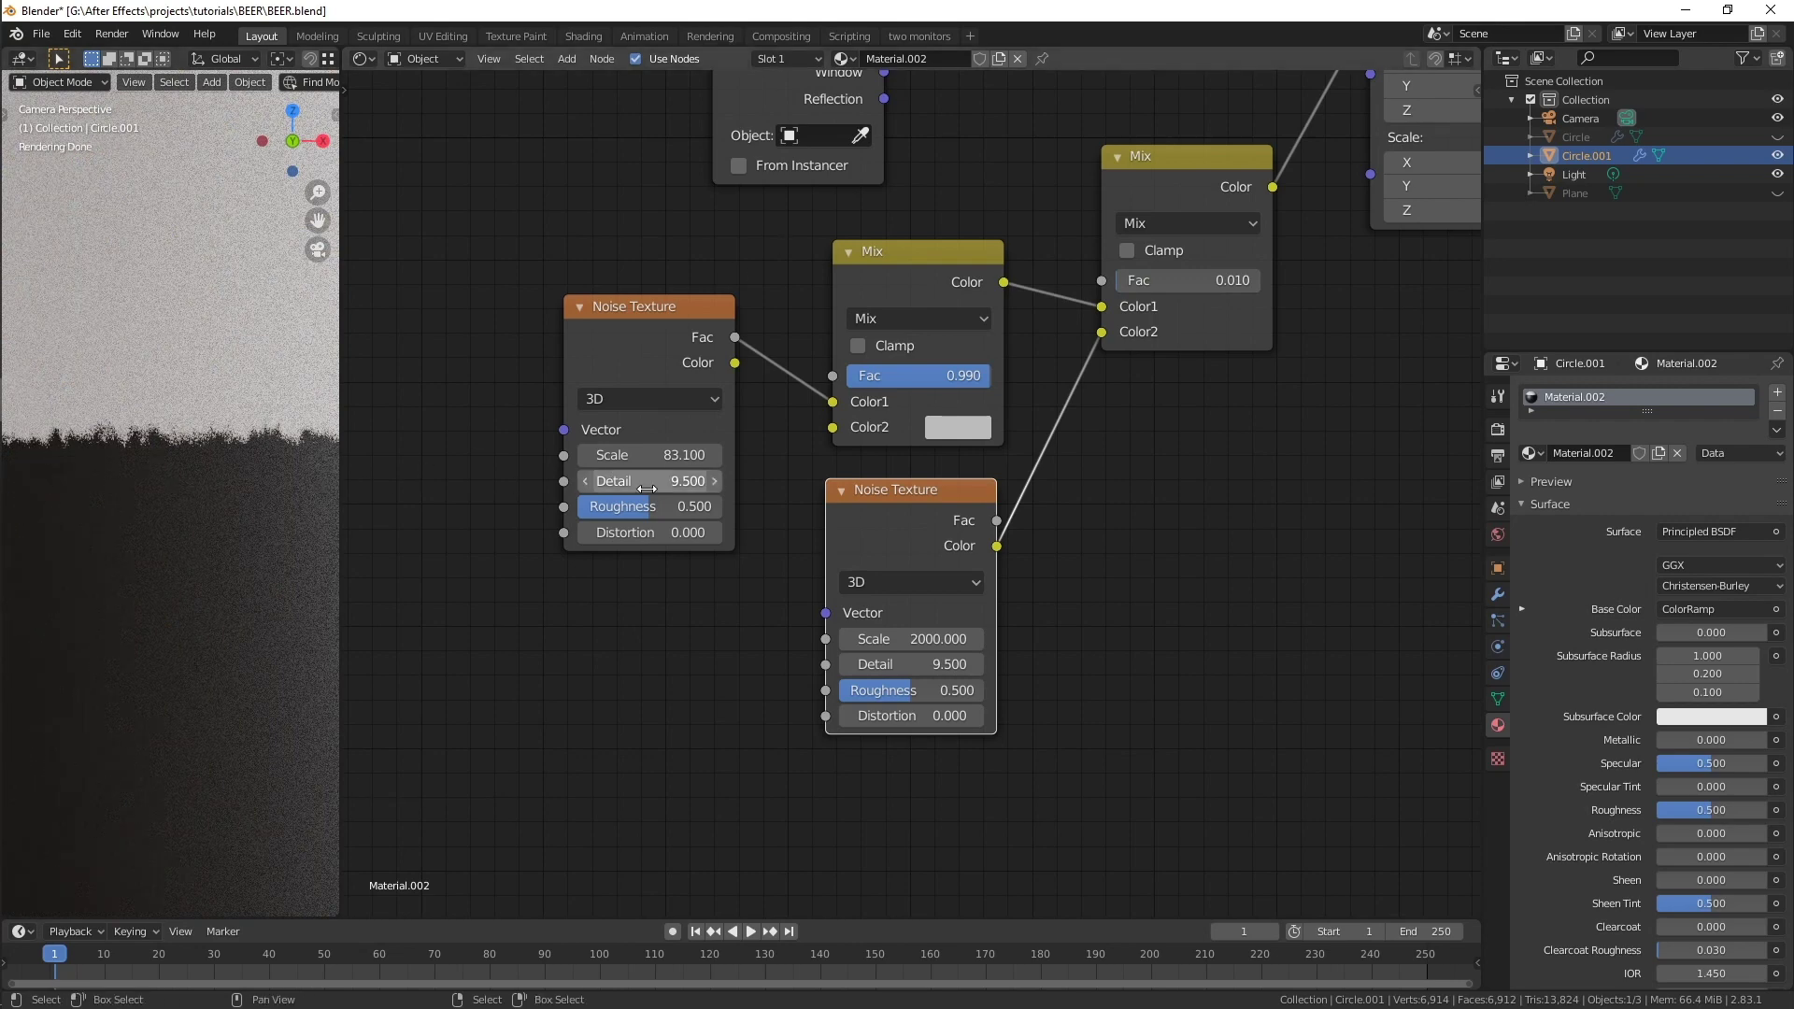
- Examine the foam-to-beer edge on the whole mesh and look over the node tree
scroll(826, 671, down, 10)
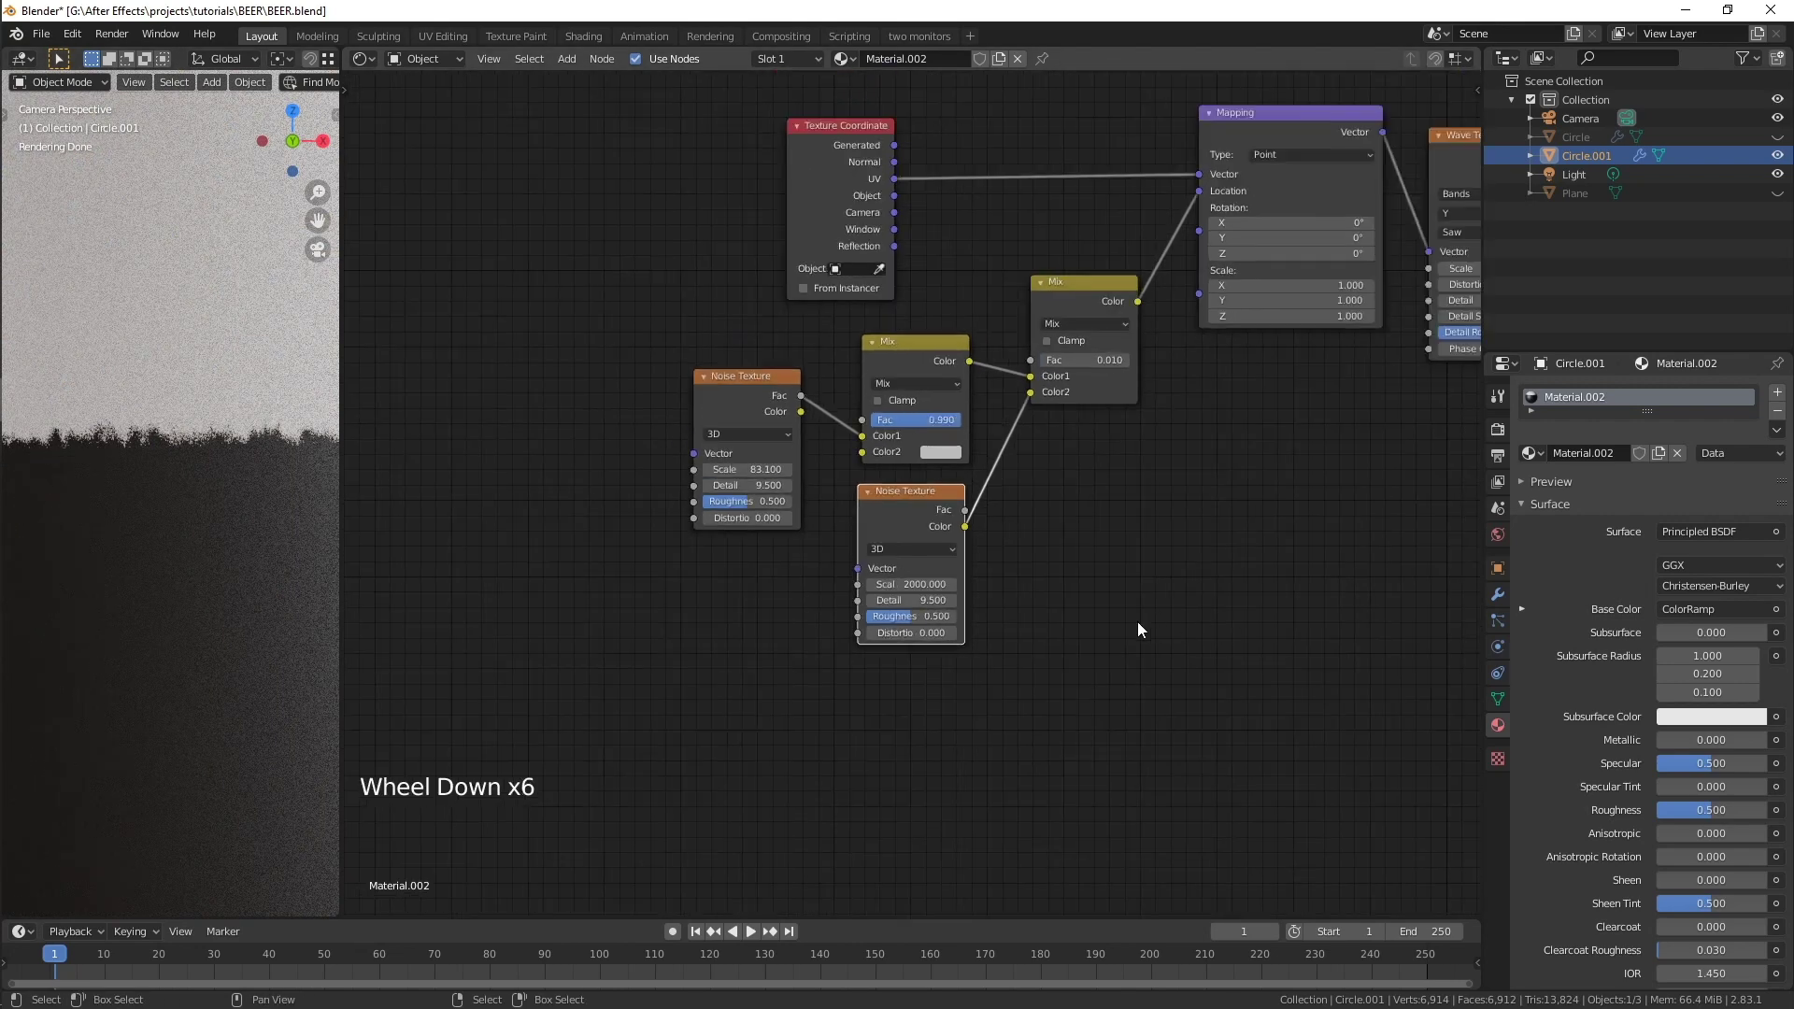
scroll(191, 533, down, 6)
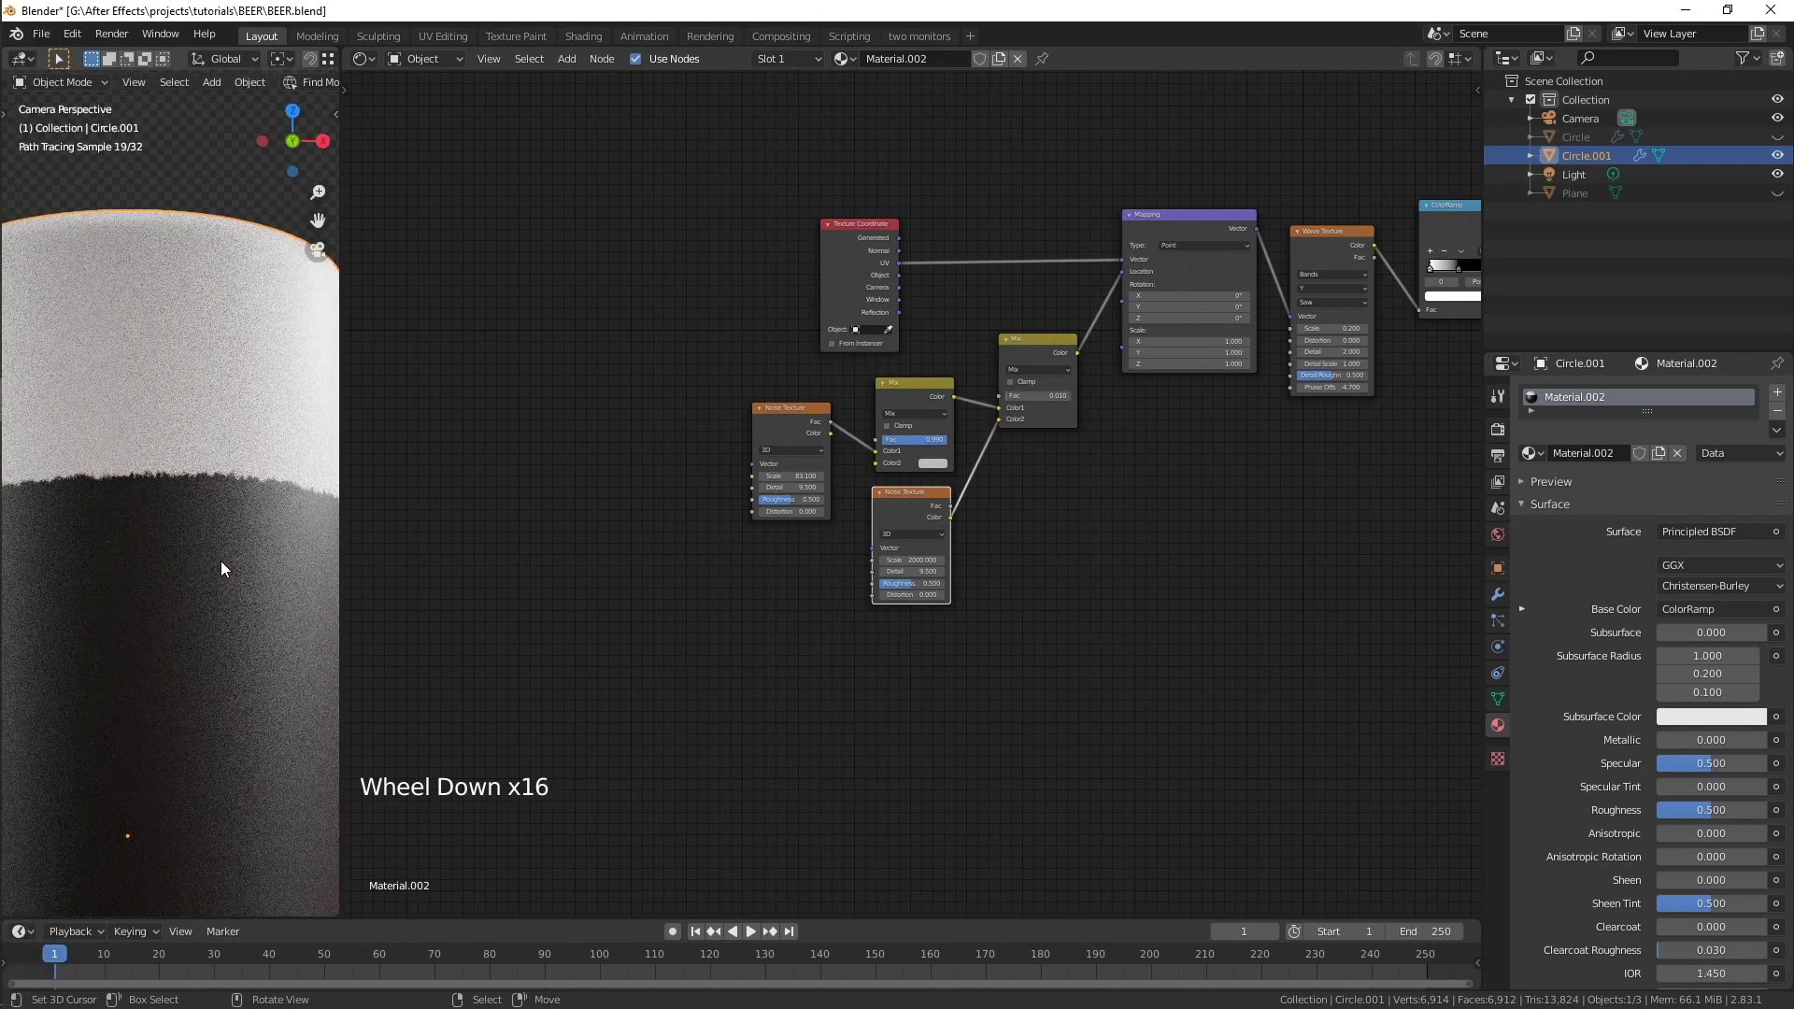
scroll(221, 560, down, 6)
shift+middle_drag(221, 562, 250, 540)
scroll(265, 544, up, 1)
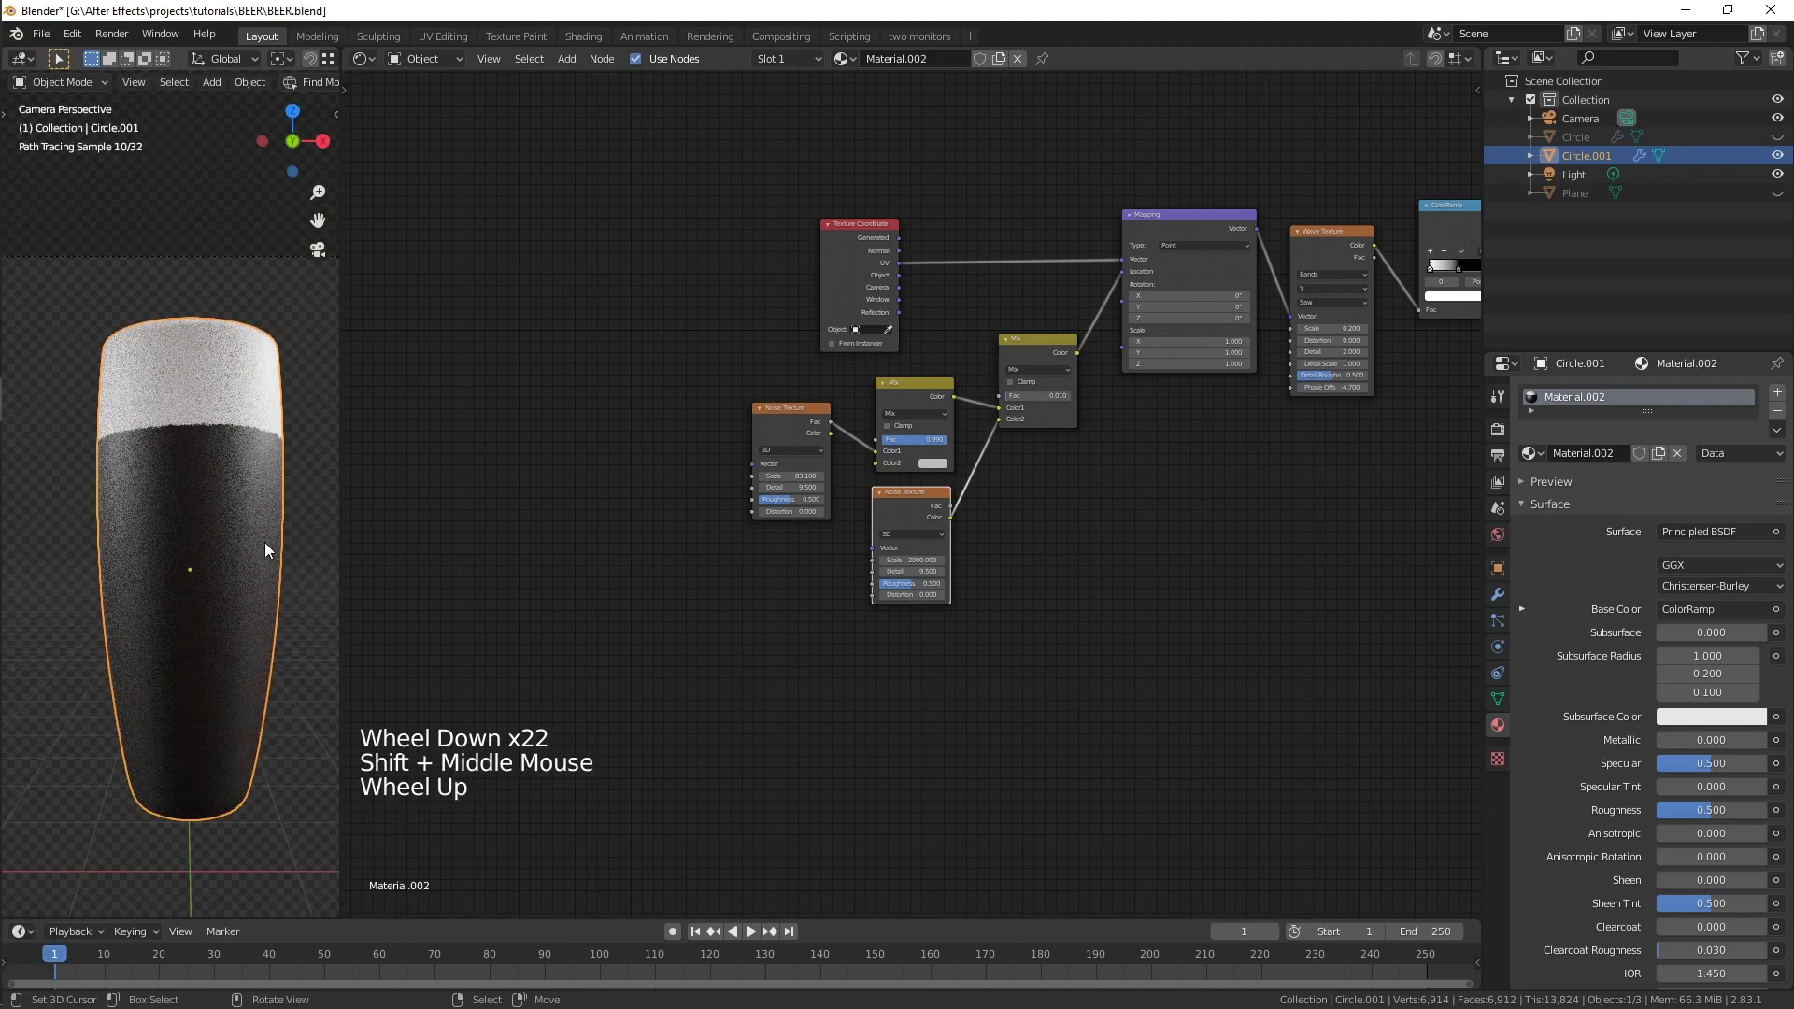
shift+middle_drag(1337, 557, 1035, 636)
scroll(992, 657, down, 1)
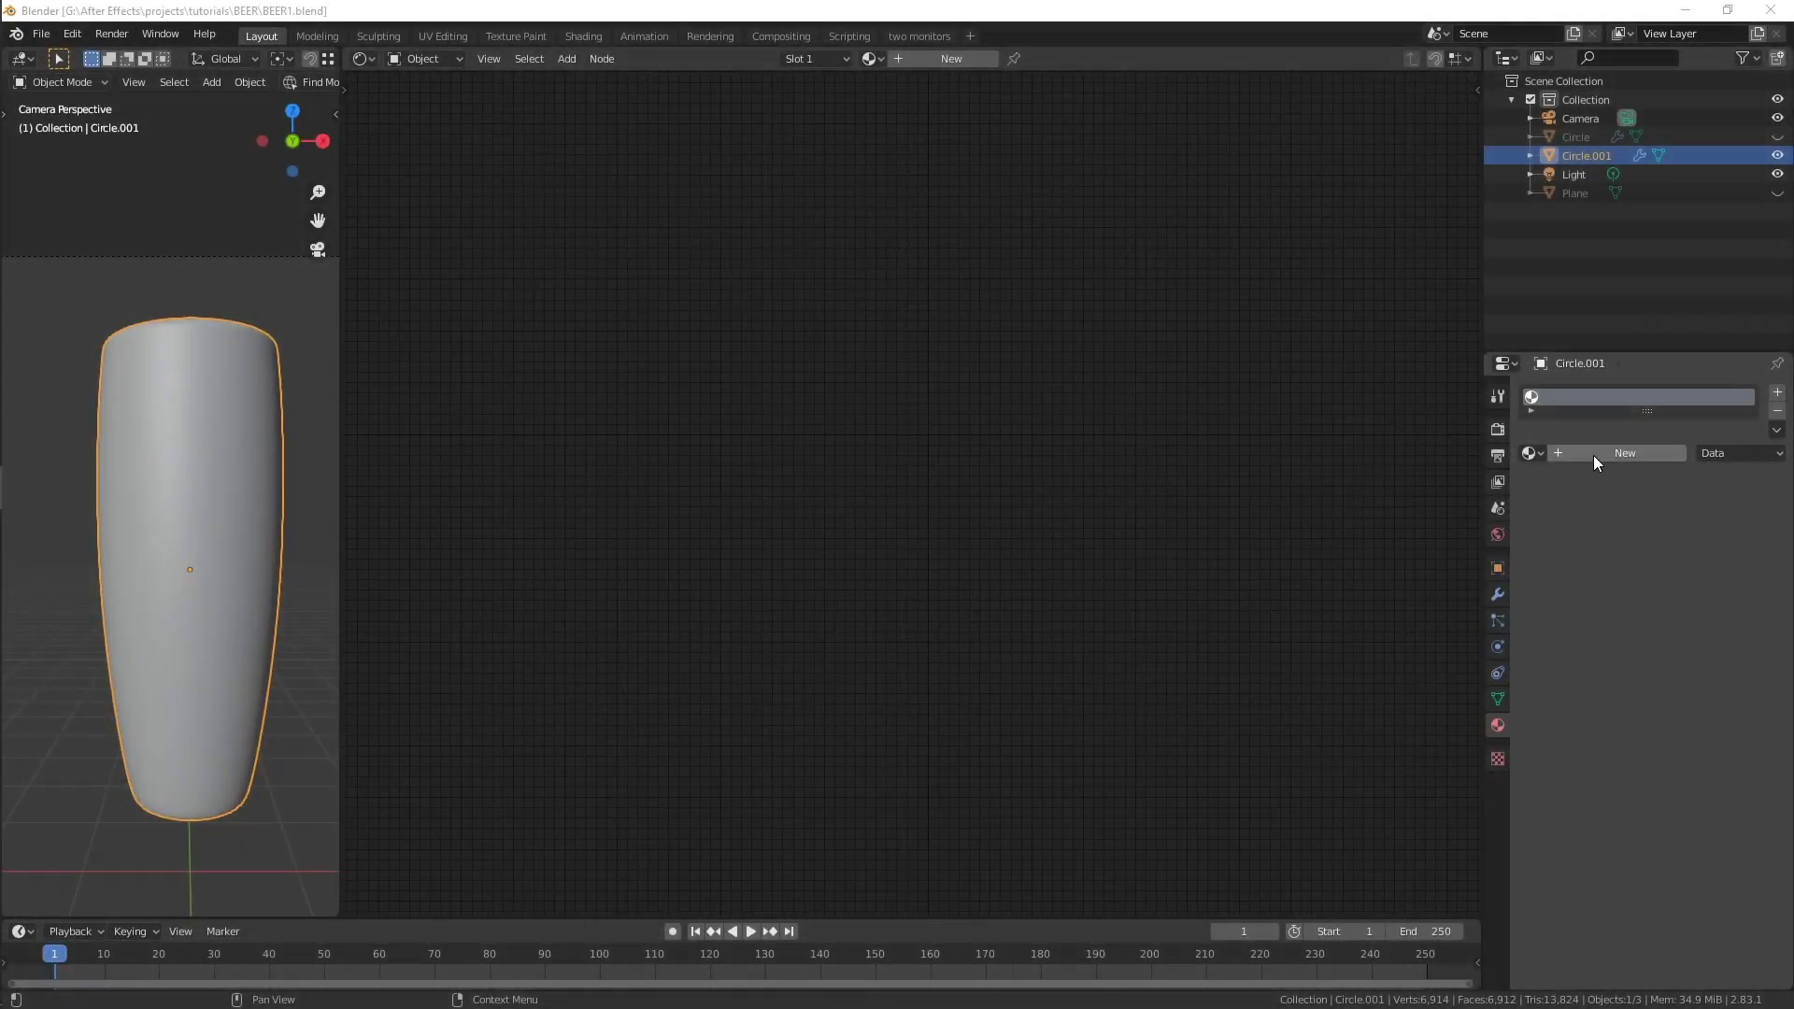
- Create a new material on the inner mesh Circle.001 and show the 3D view in rendered shading
click(1594, 456)
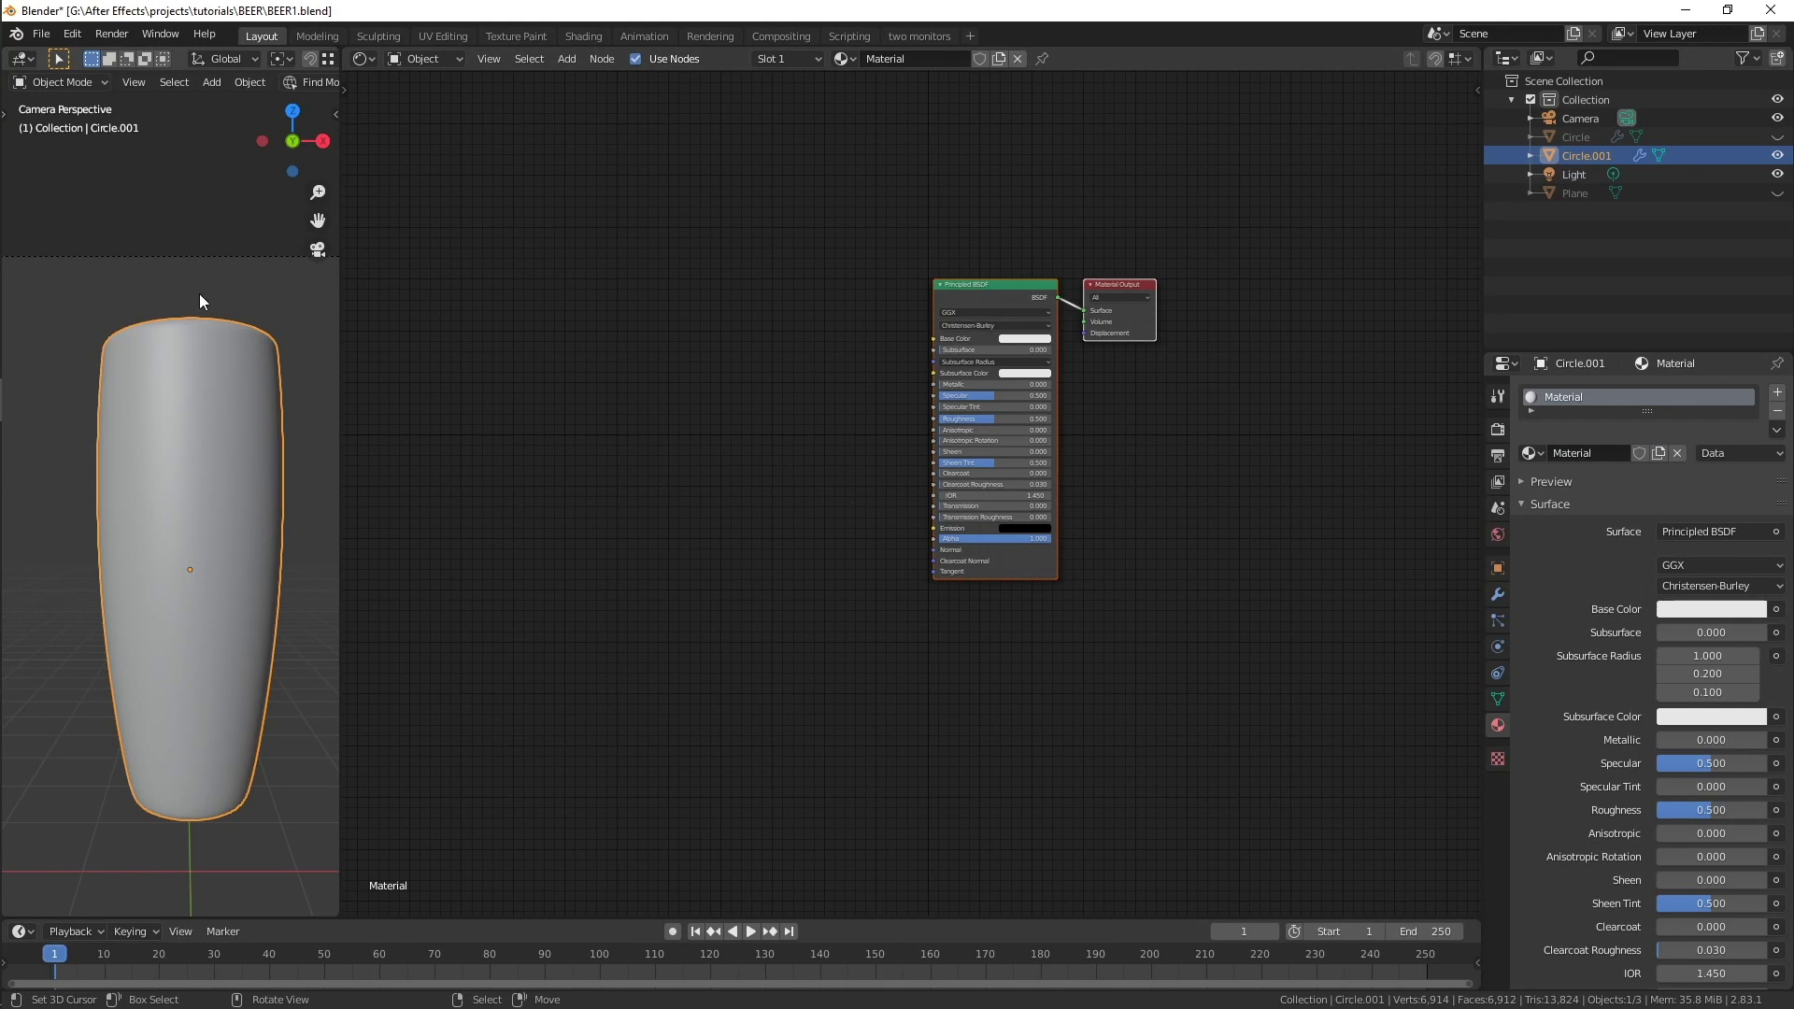
key(z)
click(199, 187)
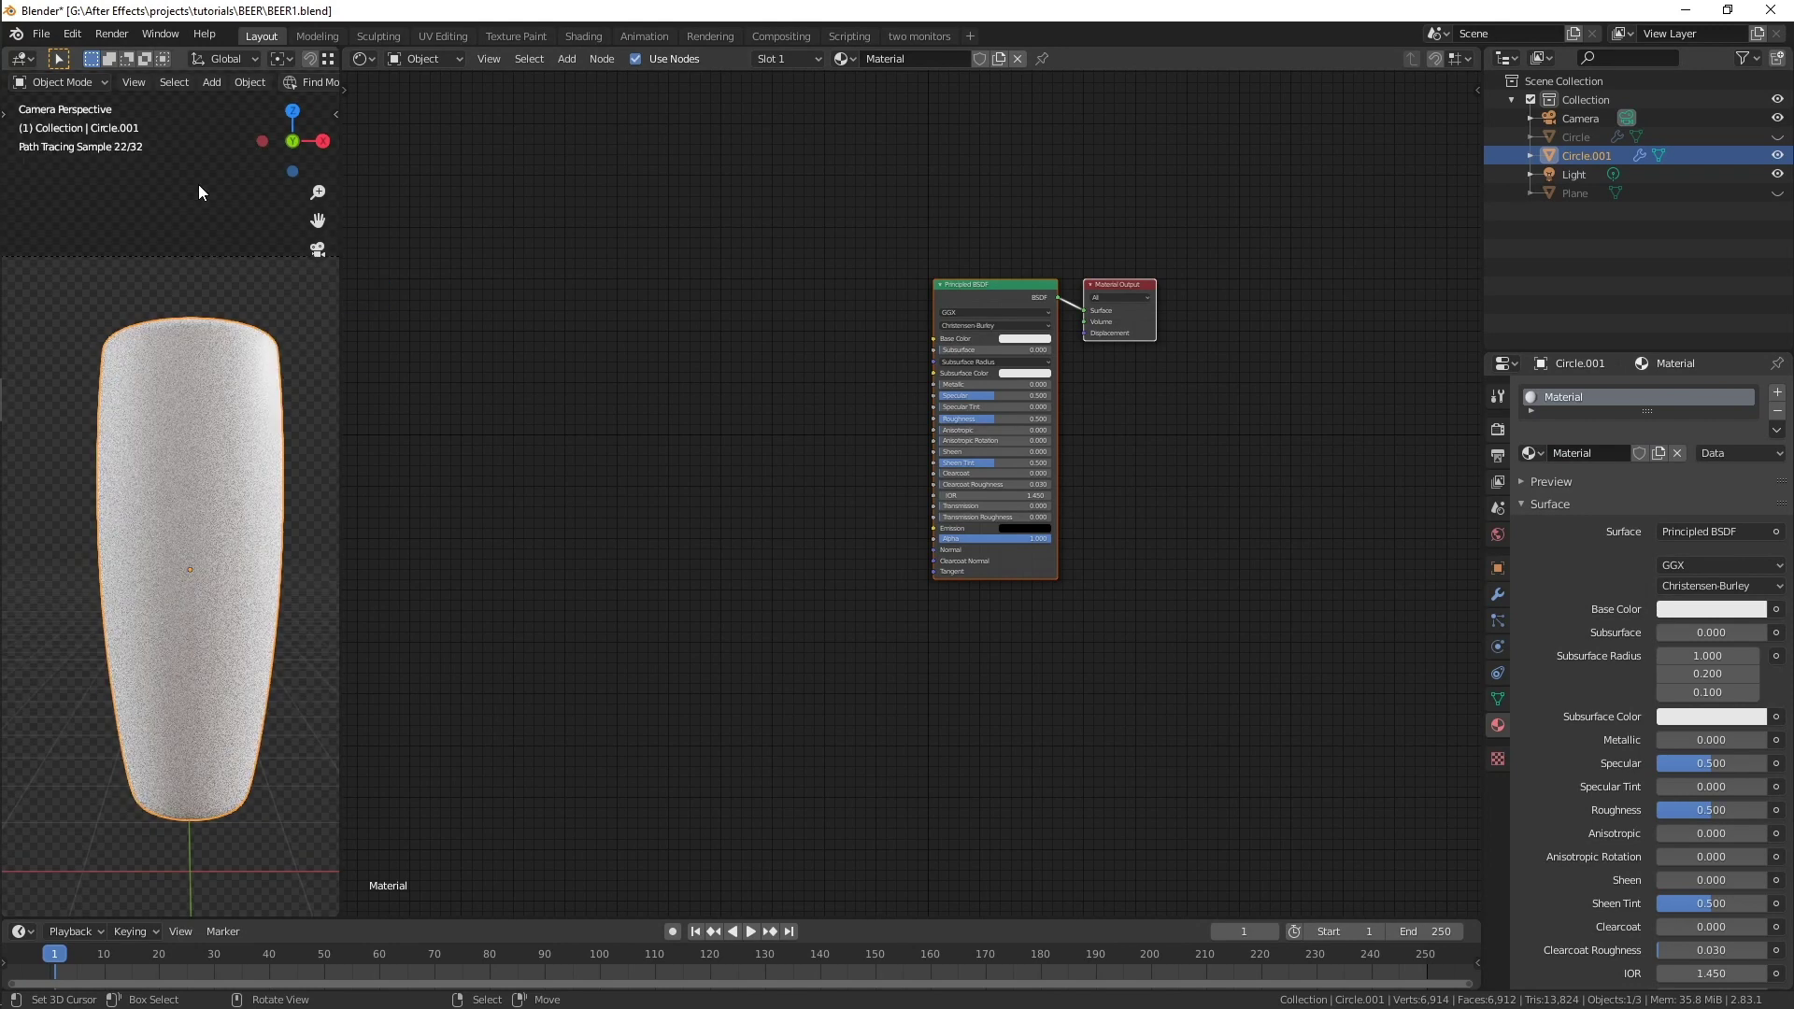
- Add an Image Texture with Mapping and Texture Coordinate nodes to the Principled BSDF's Base Color, spacing them clear of the shader
scroll(972, 349, up, 2)
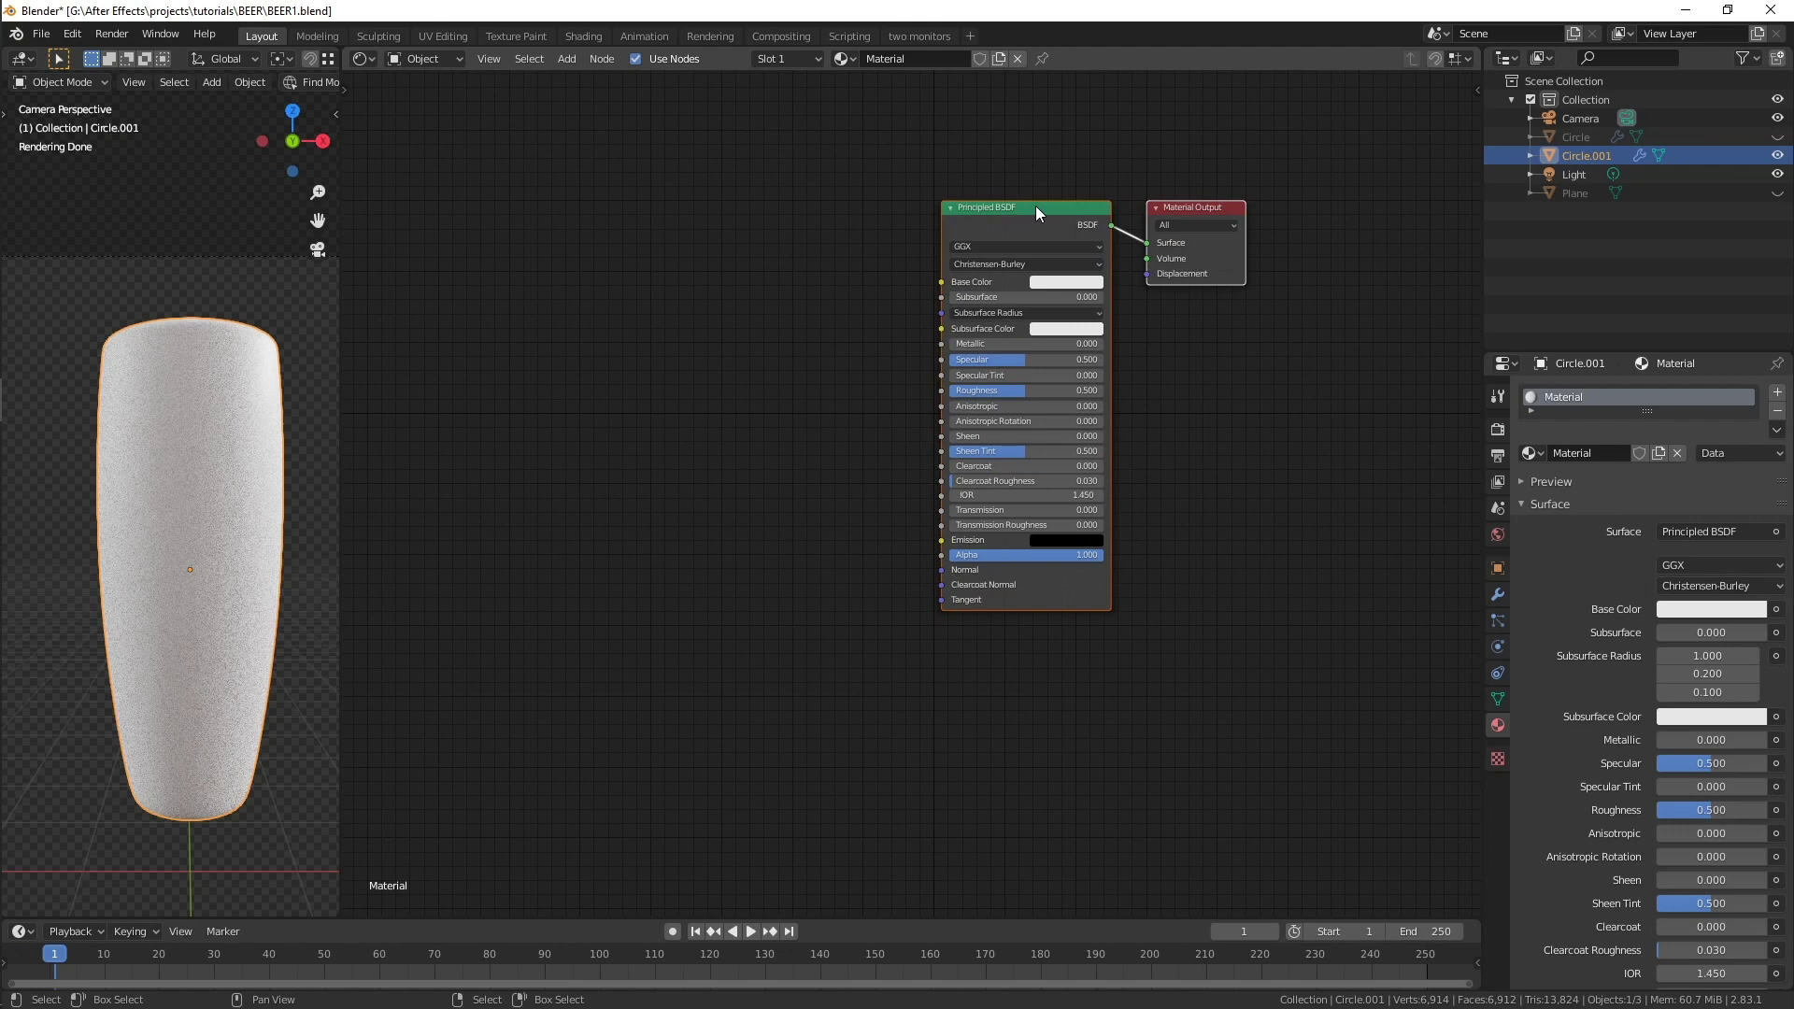
key(ctrl+t)
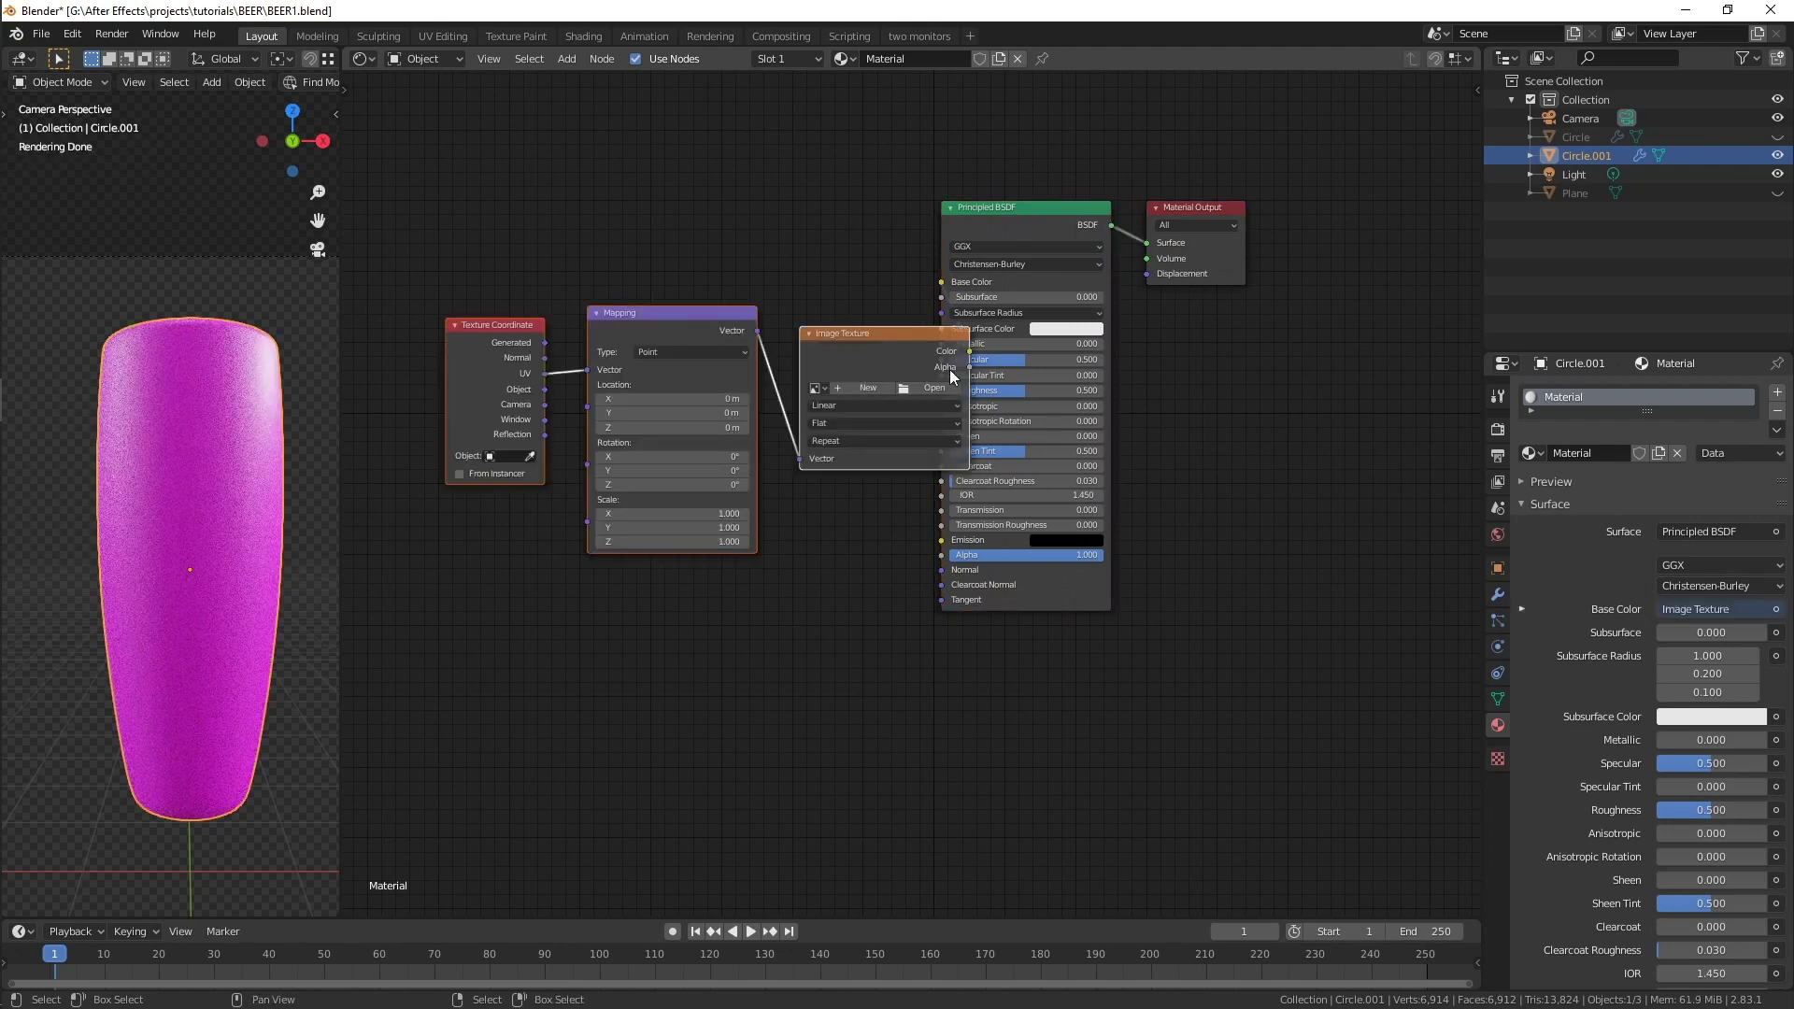
key(g)
click(830, 392)
middle_drag(788, 500, 1035, 652)
scroll(1022, 594, up, 3)
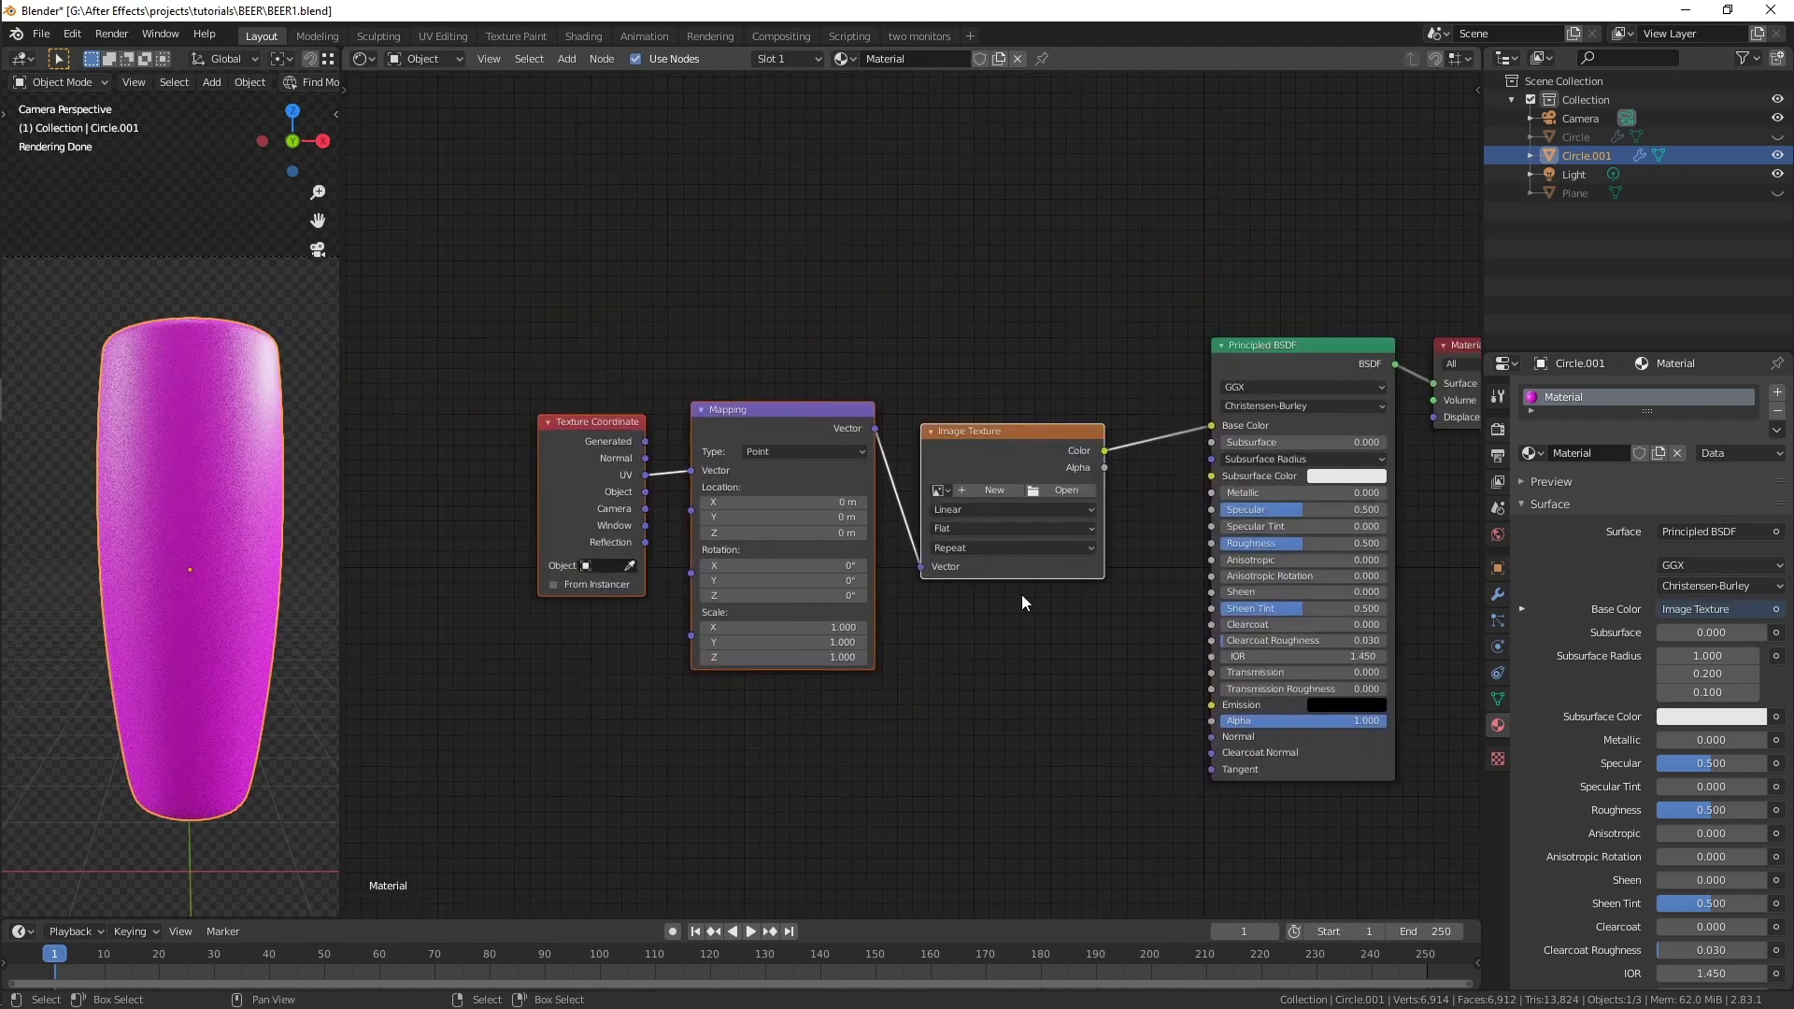
- Switch the Image Texture node to a Voronoi Texture and connect its Distance output to Base Color
click(1043, 428)
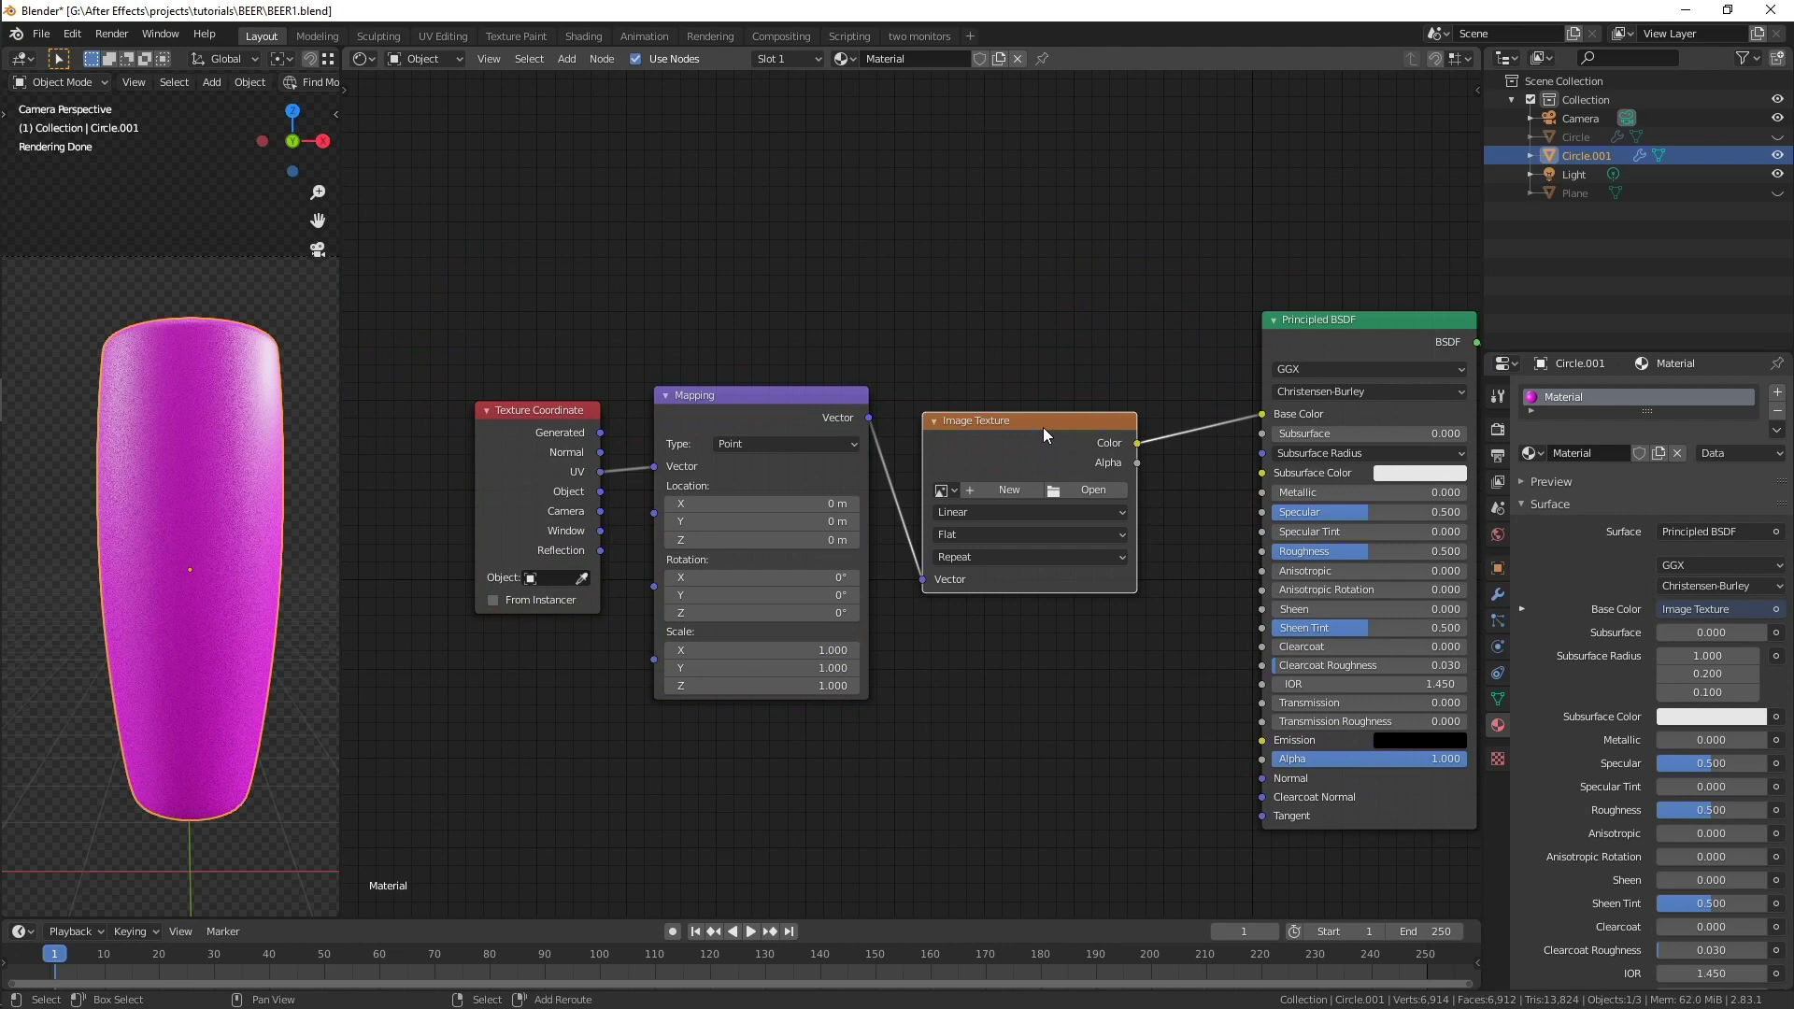
key(shift+s)
mouse_move(1043, 428)
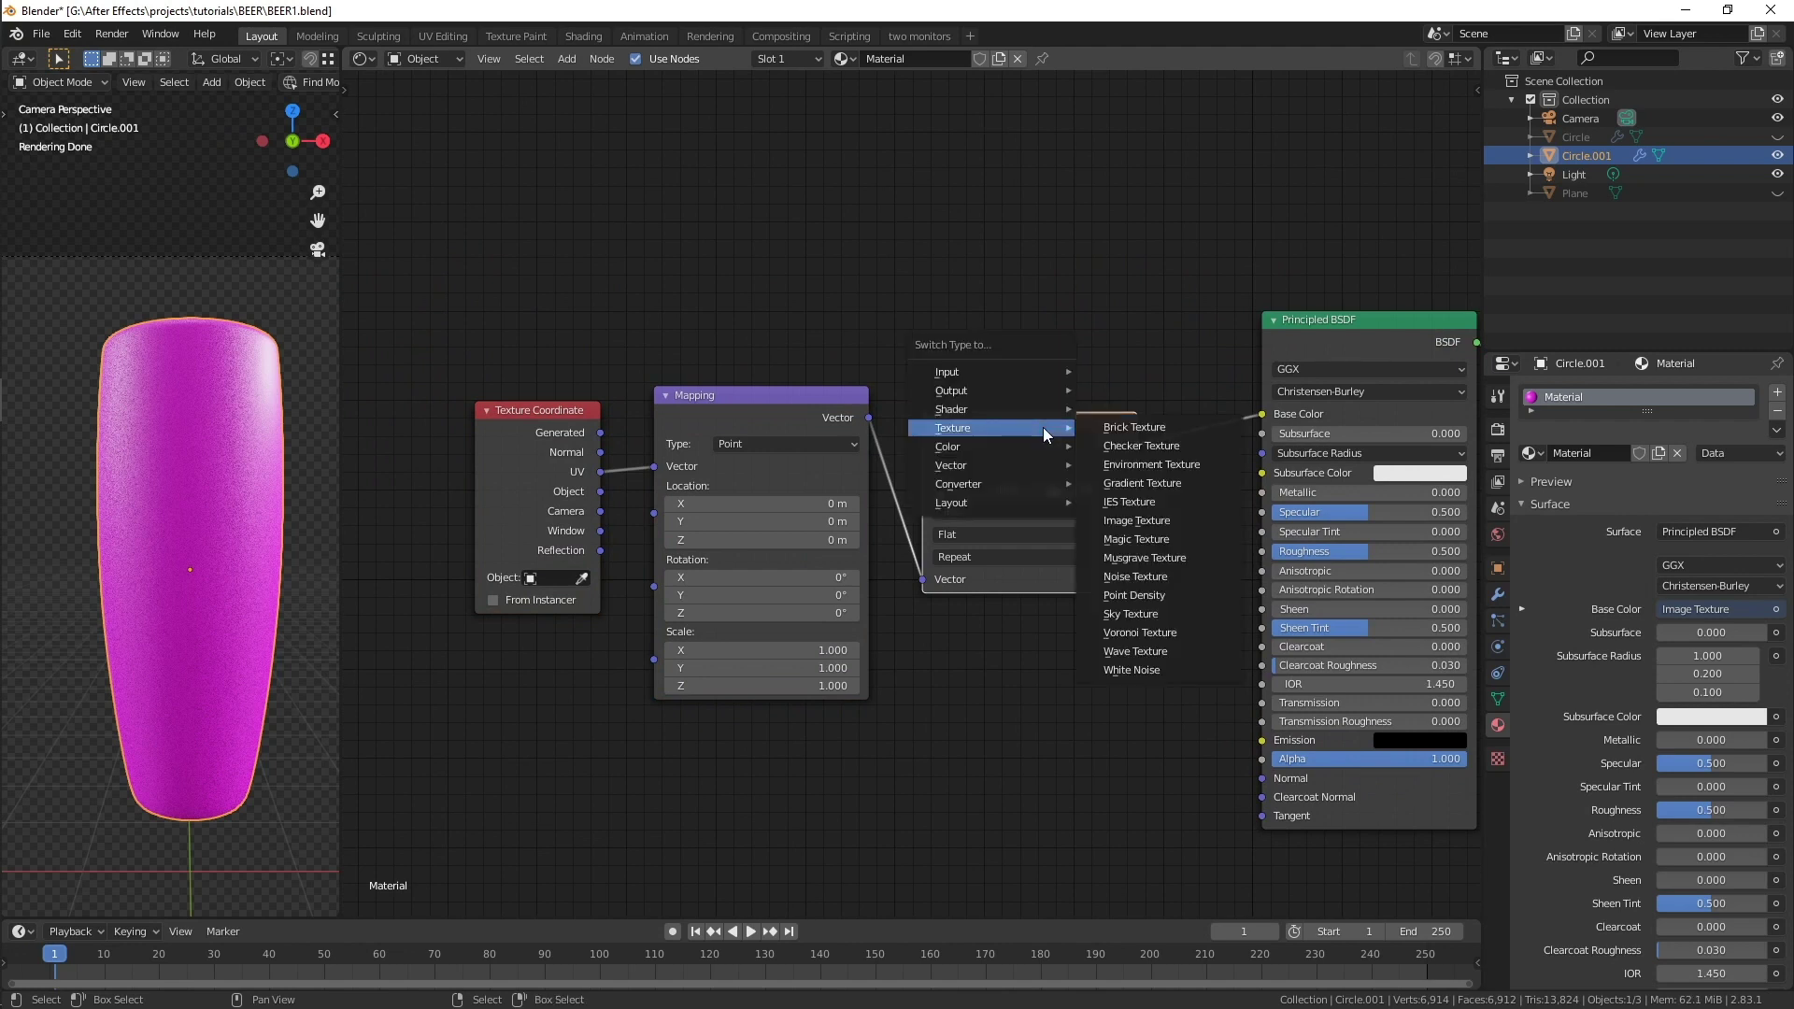
click(1118, 632)
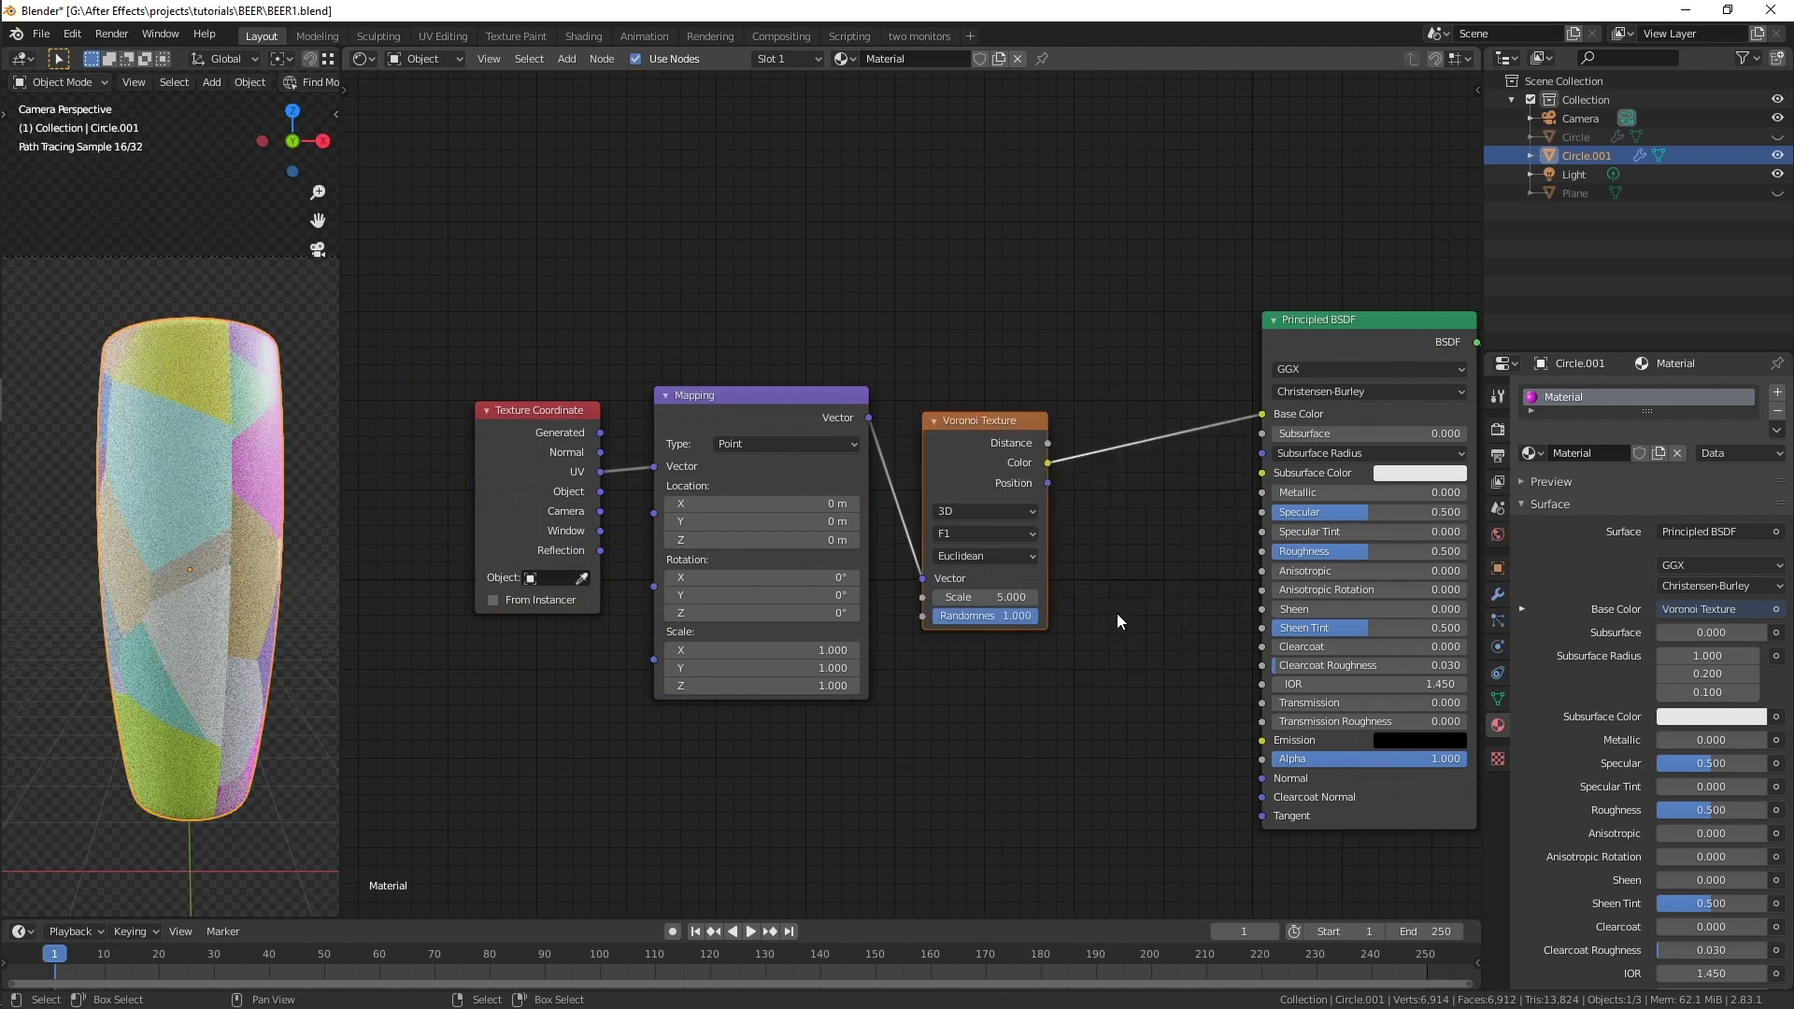
drag(1047, 443, 1264, 412)
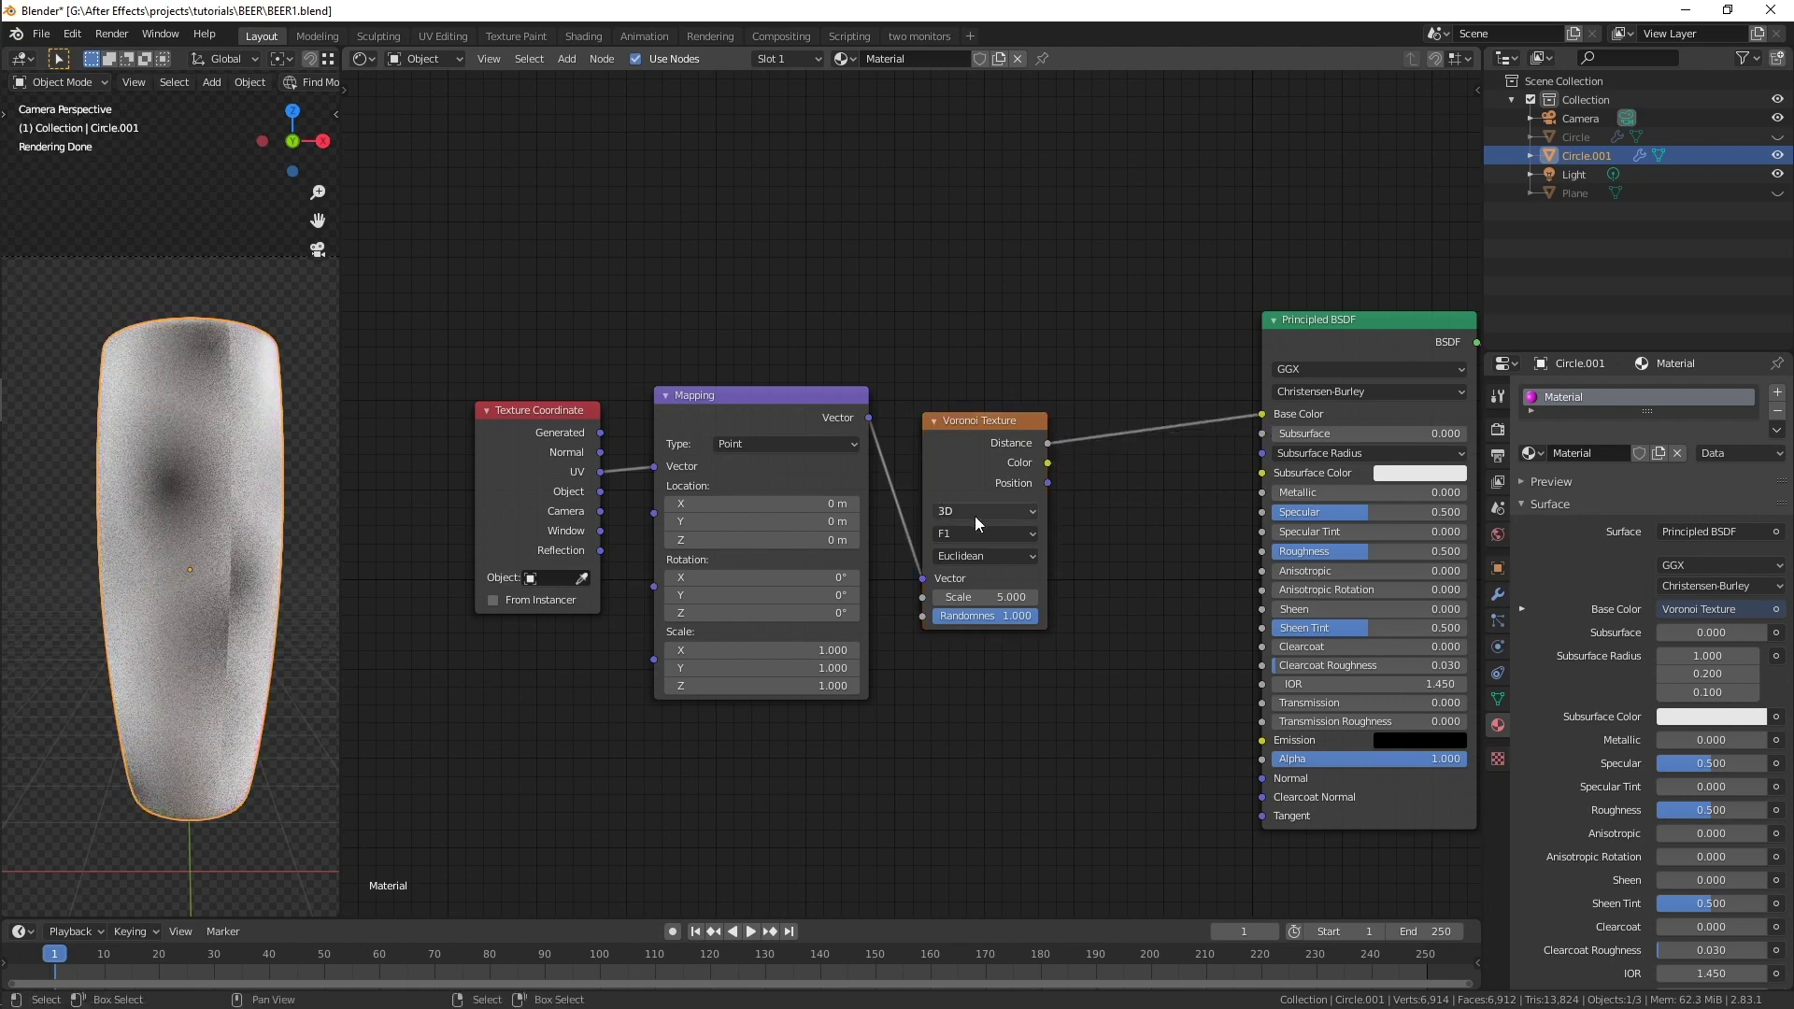
- Set the Voronoi Texture's scale to 900 and check the pattern near the top of the mesh
scroll(973, 516, up, 1)
click(991, 606)
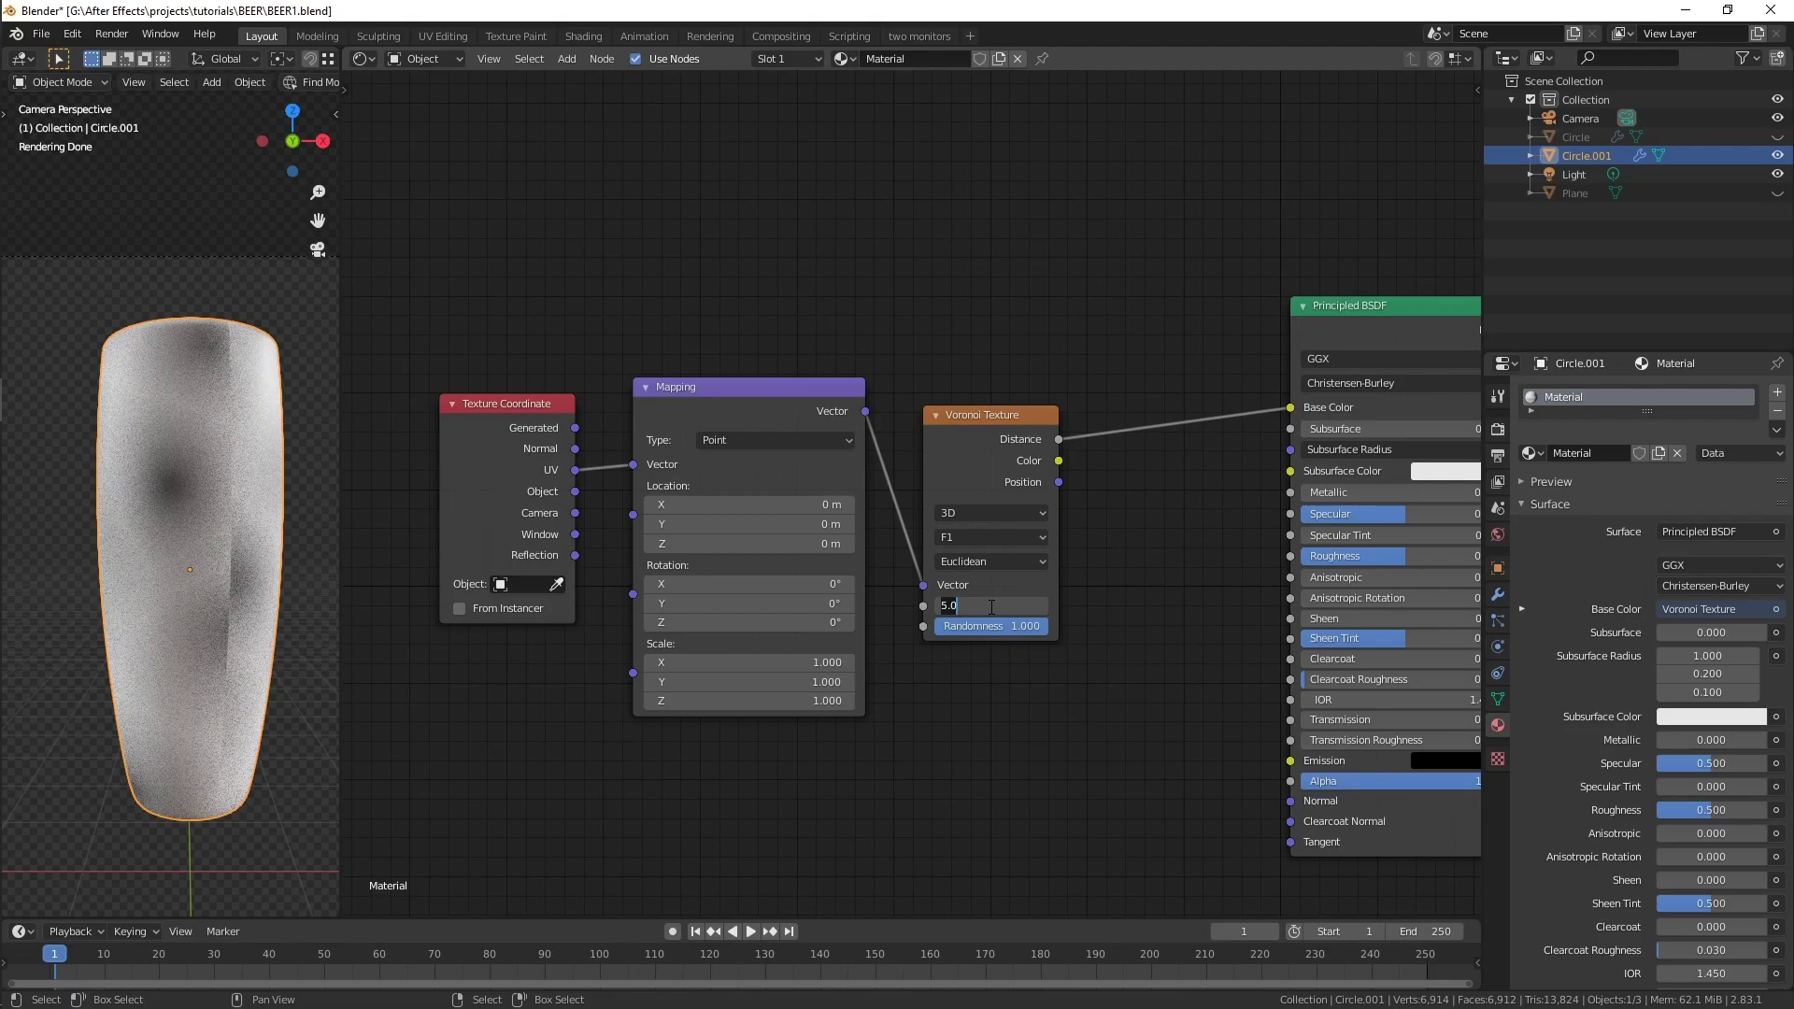
text(900)
key(Return)
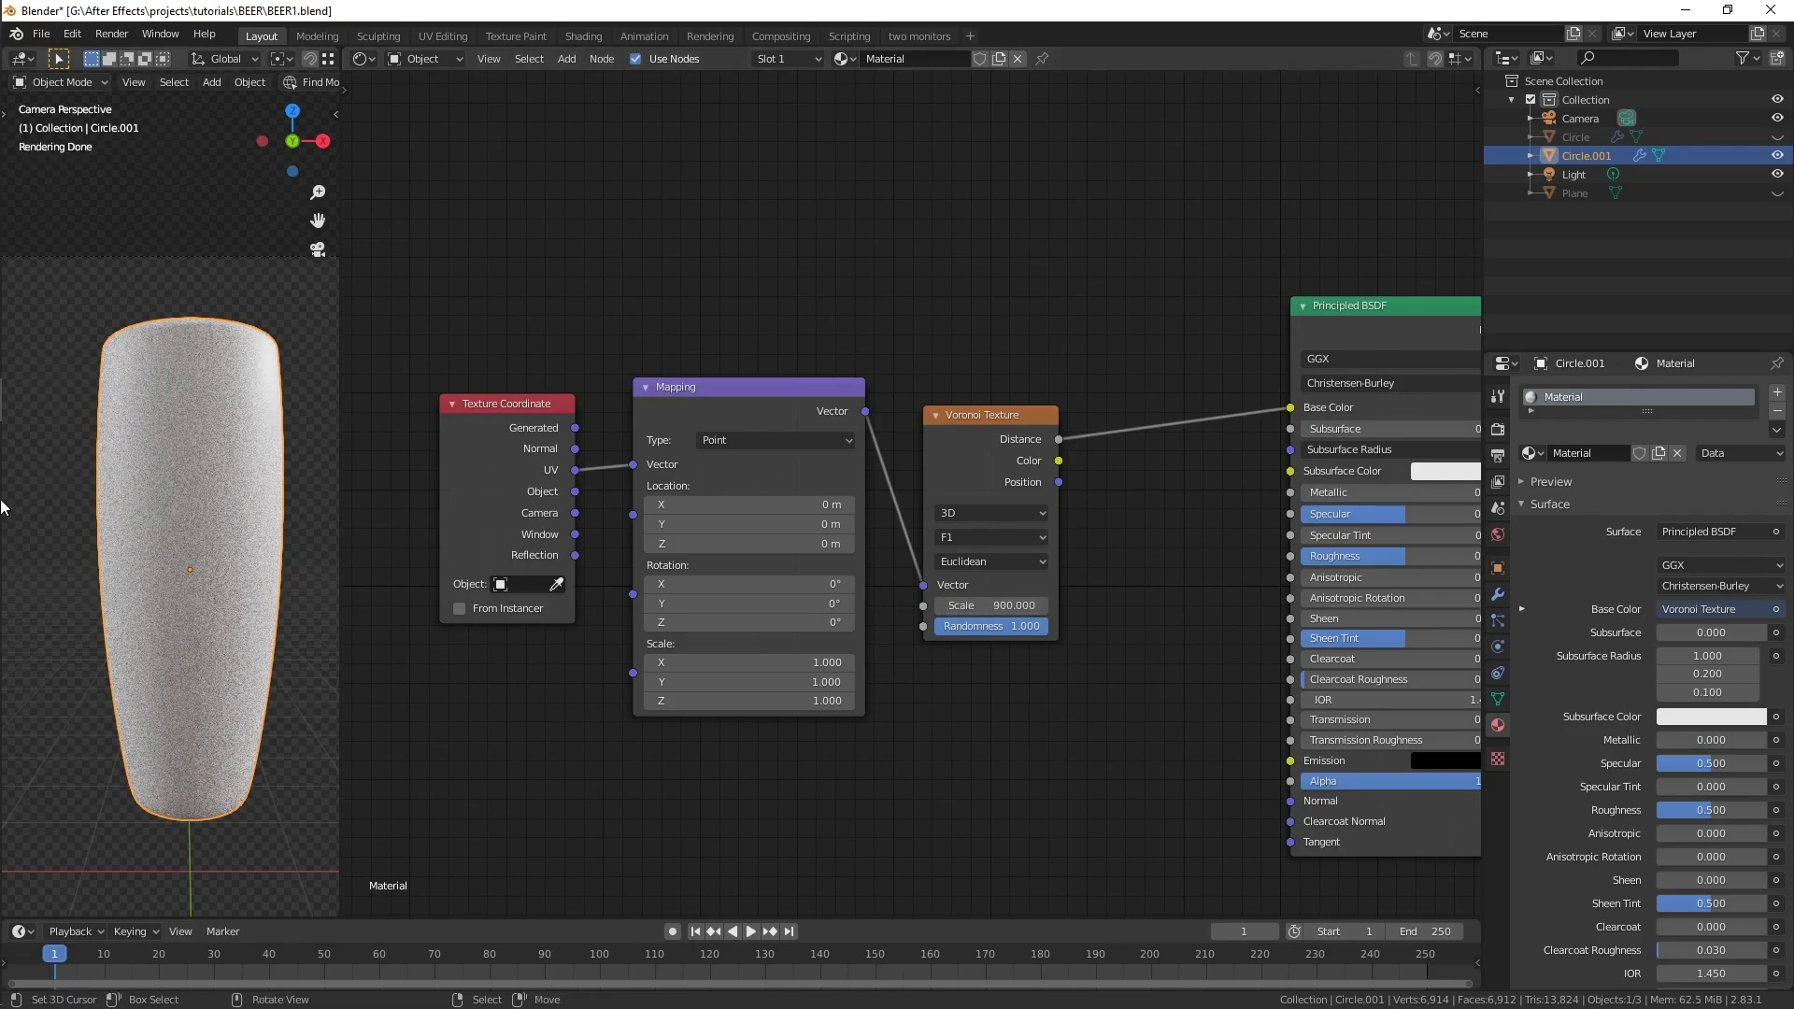
scroll(209, 412, up, 2)
scroll(210, 412, up, 4)
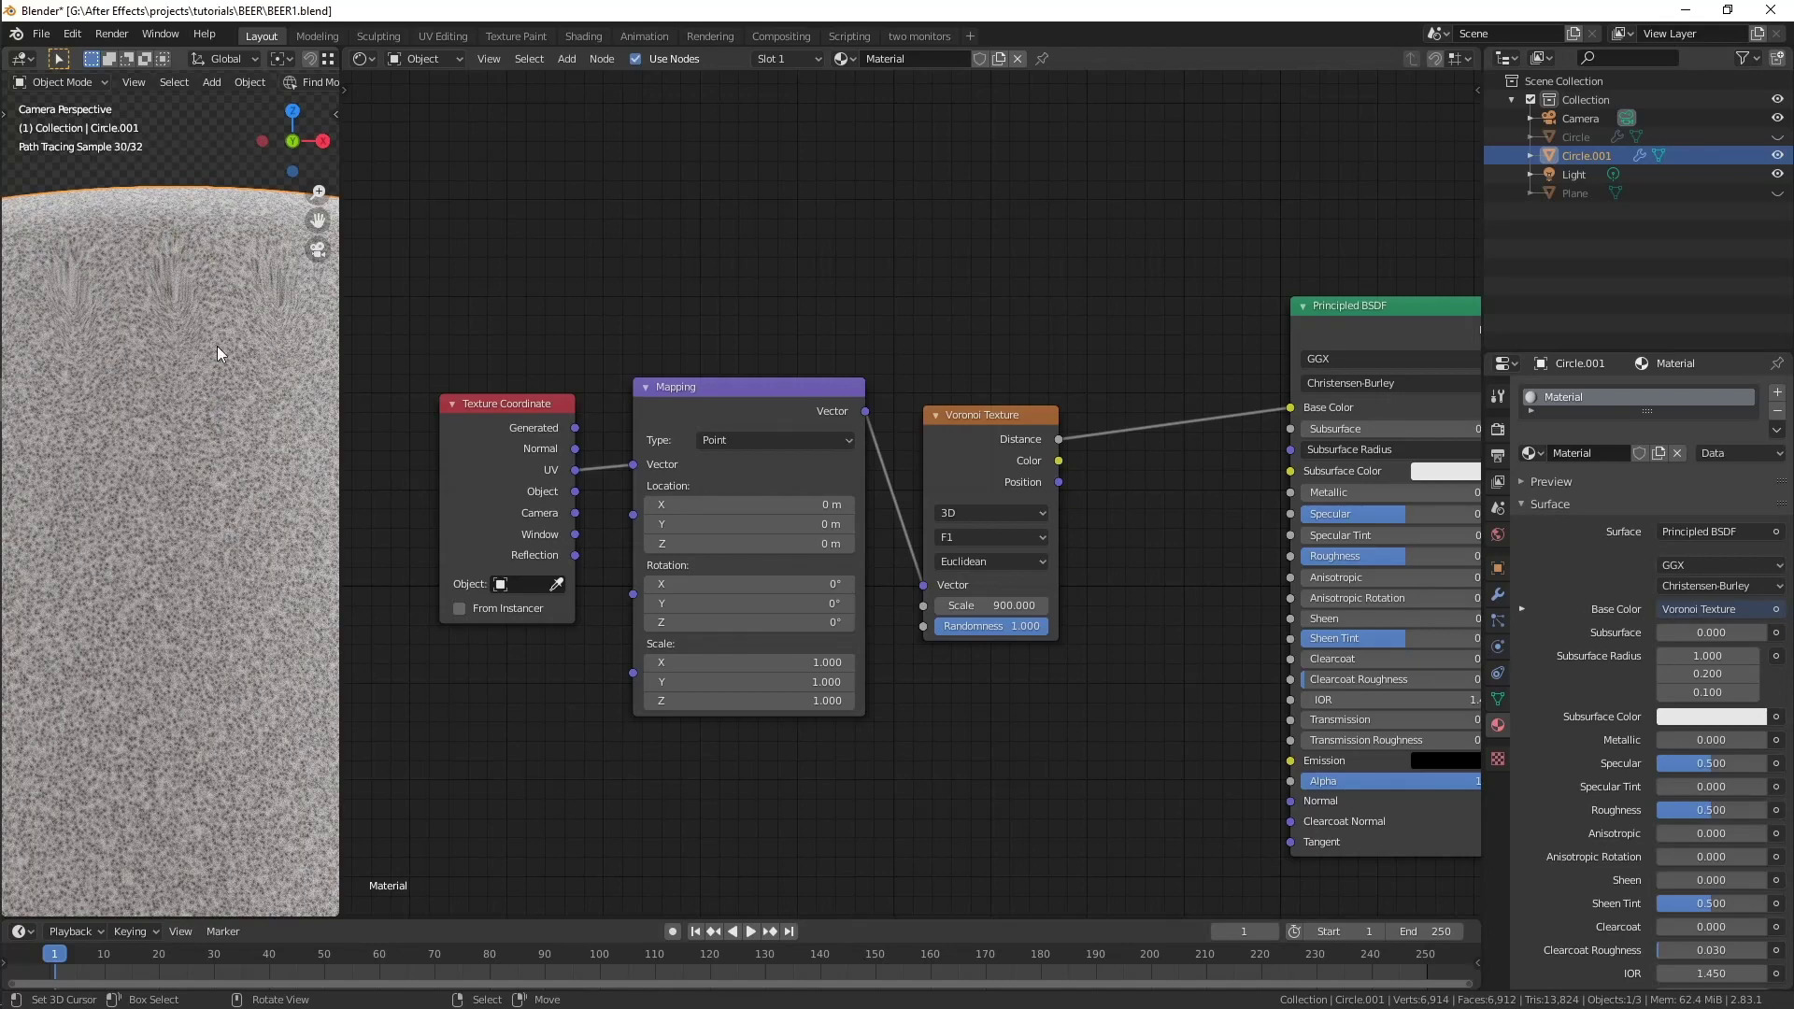
- Set the mean crease to 1.00 on the horizontal edge loop just below the inner mesh's top rim
scroll(217, 346, down, 2)
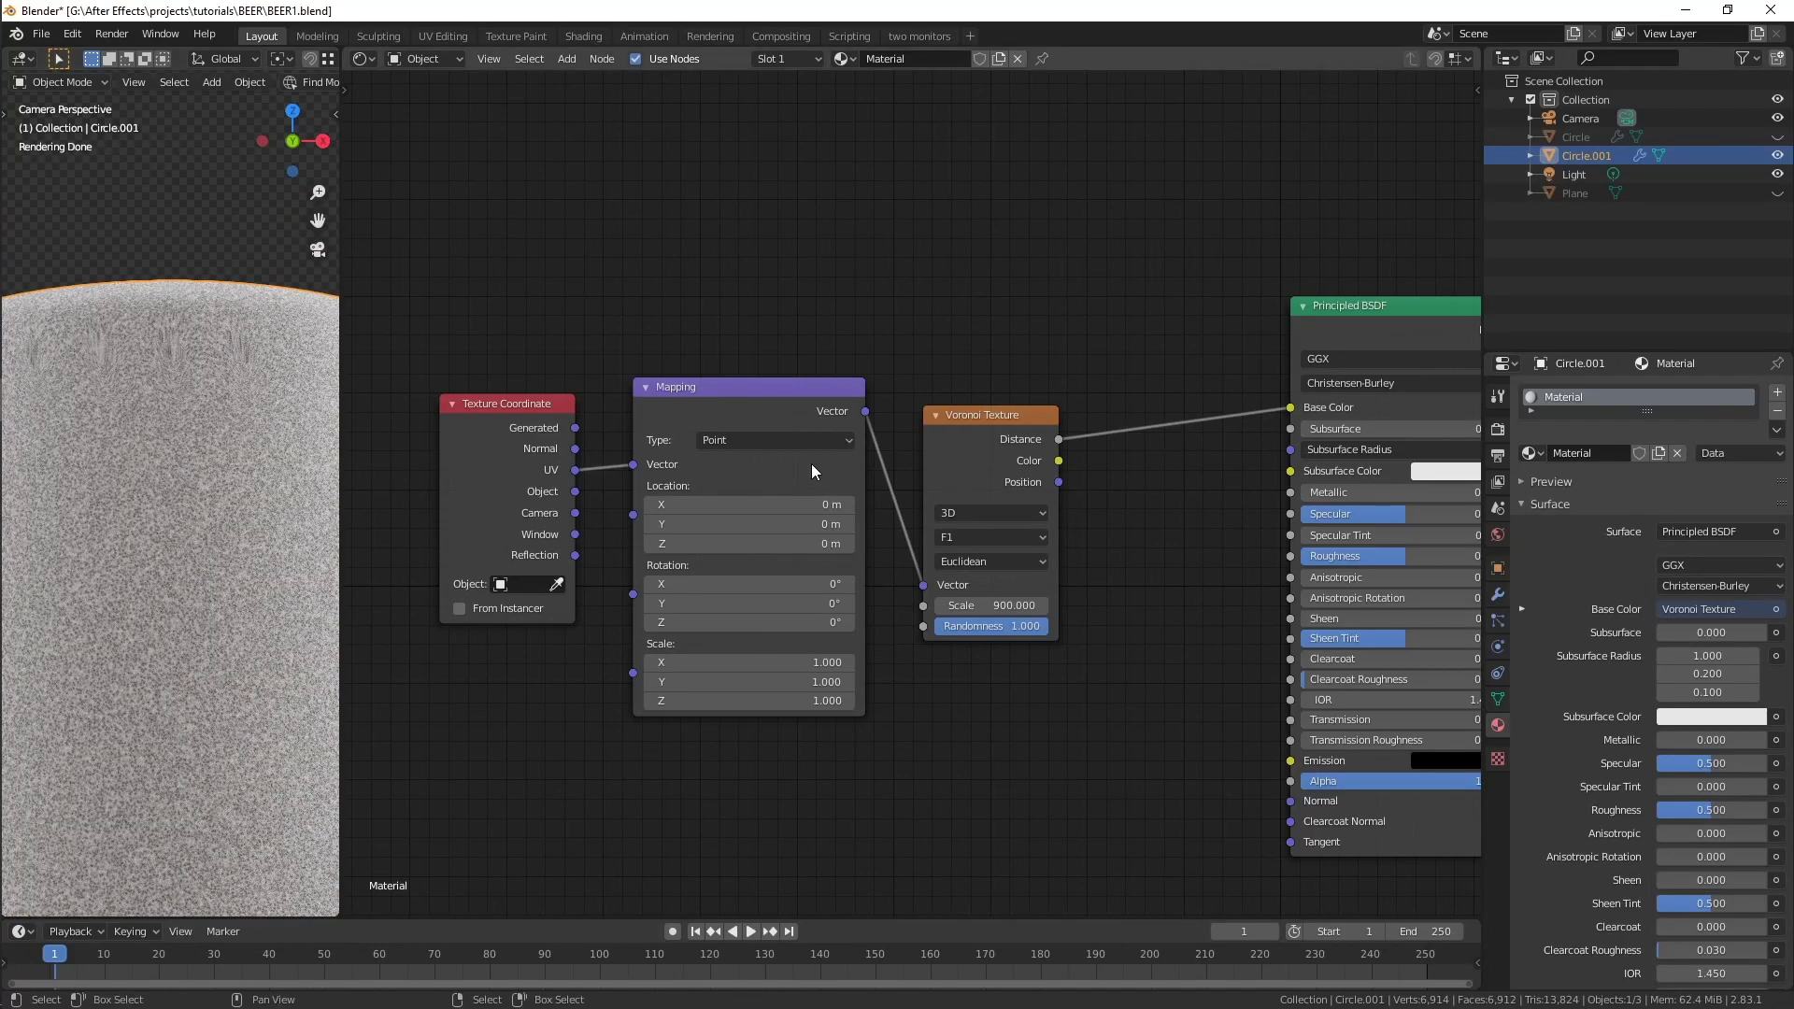
scroll(899, 513, down, 2)
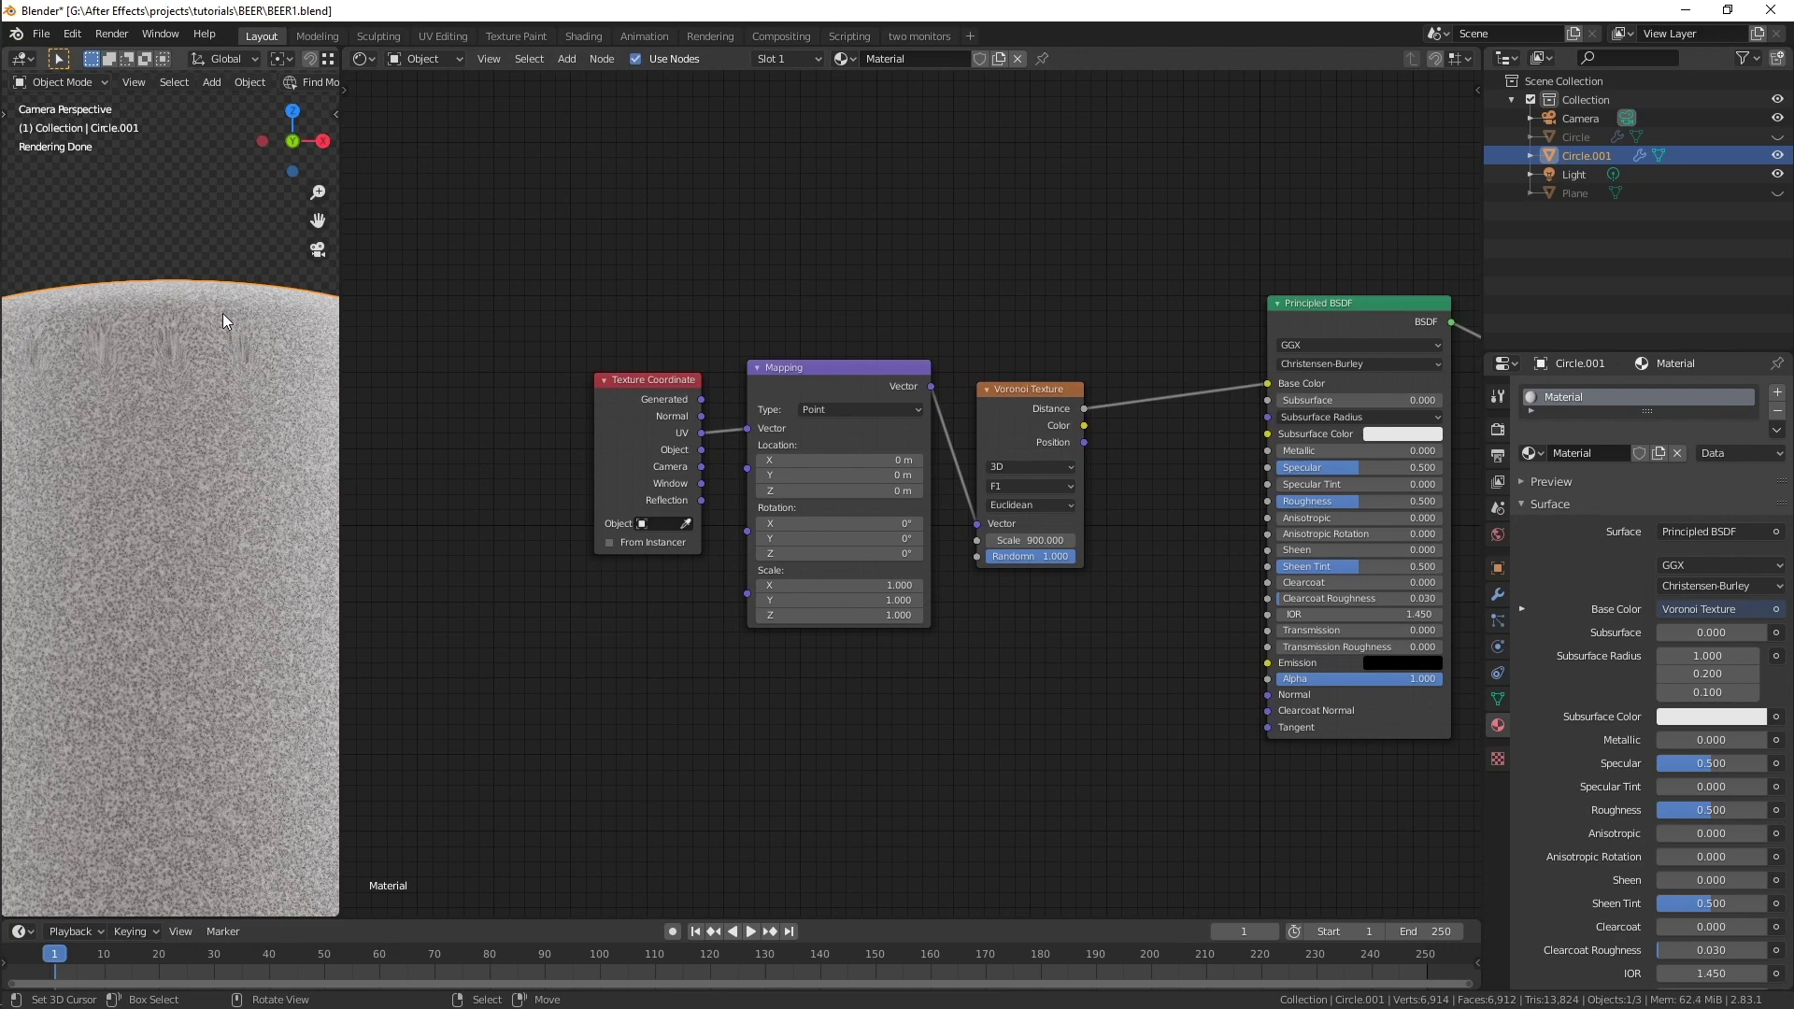
key(Tab)
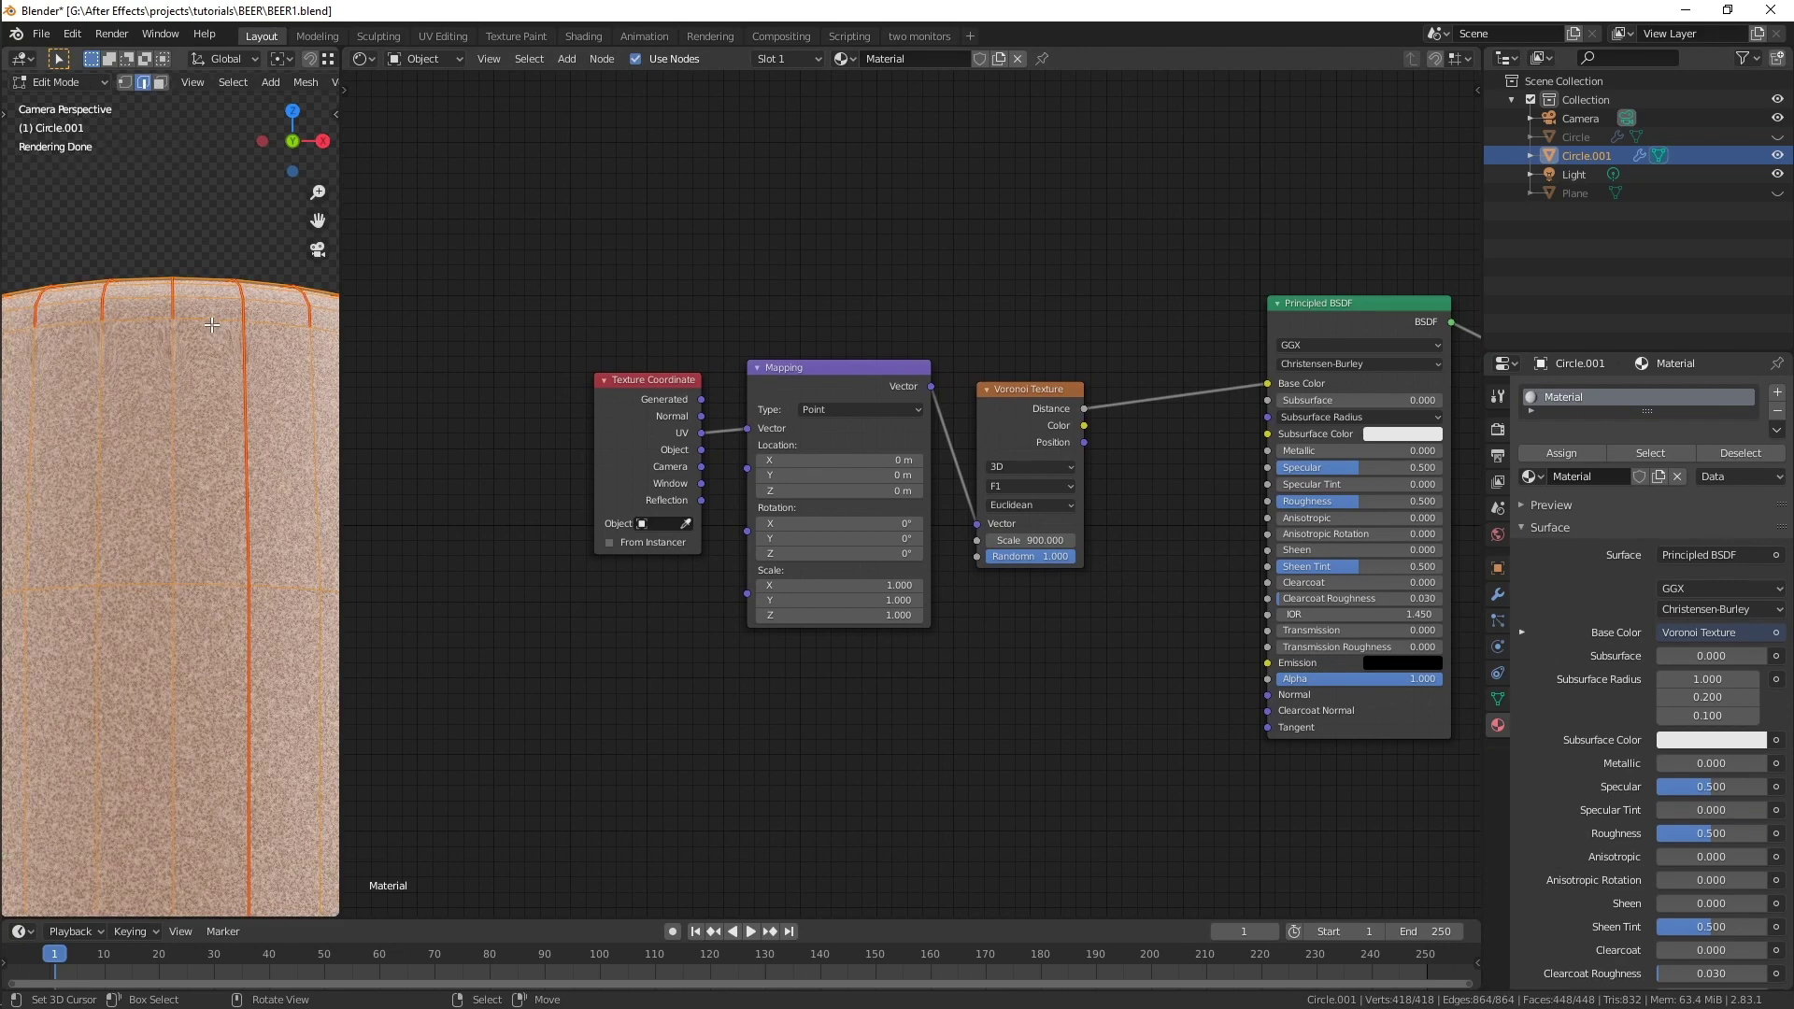
alt+click(212, 324)
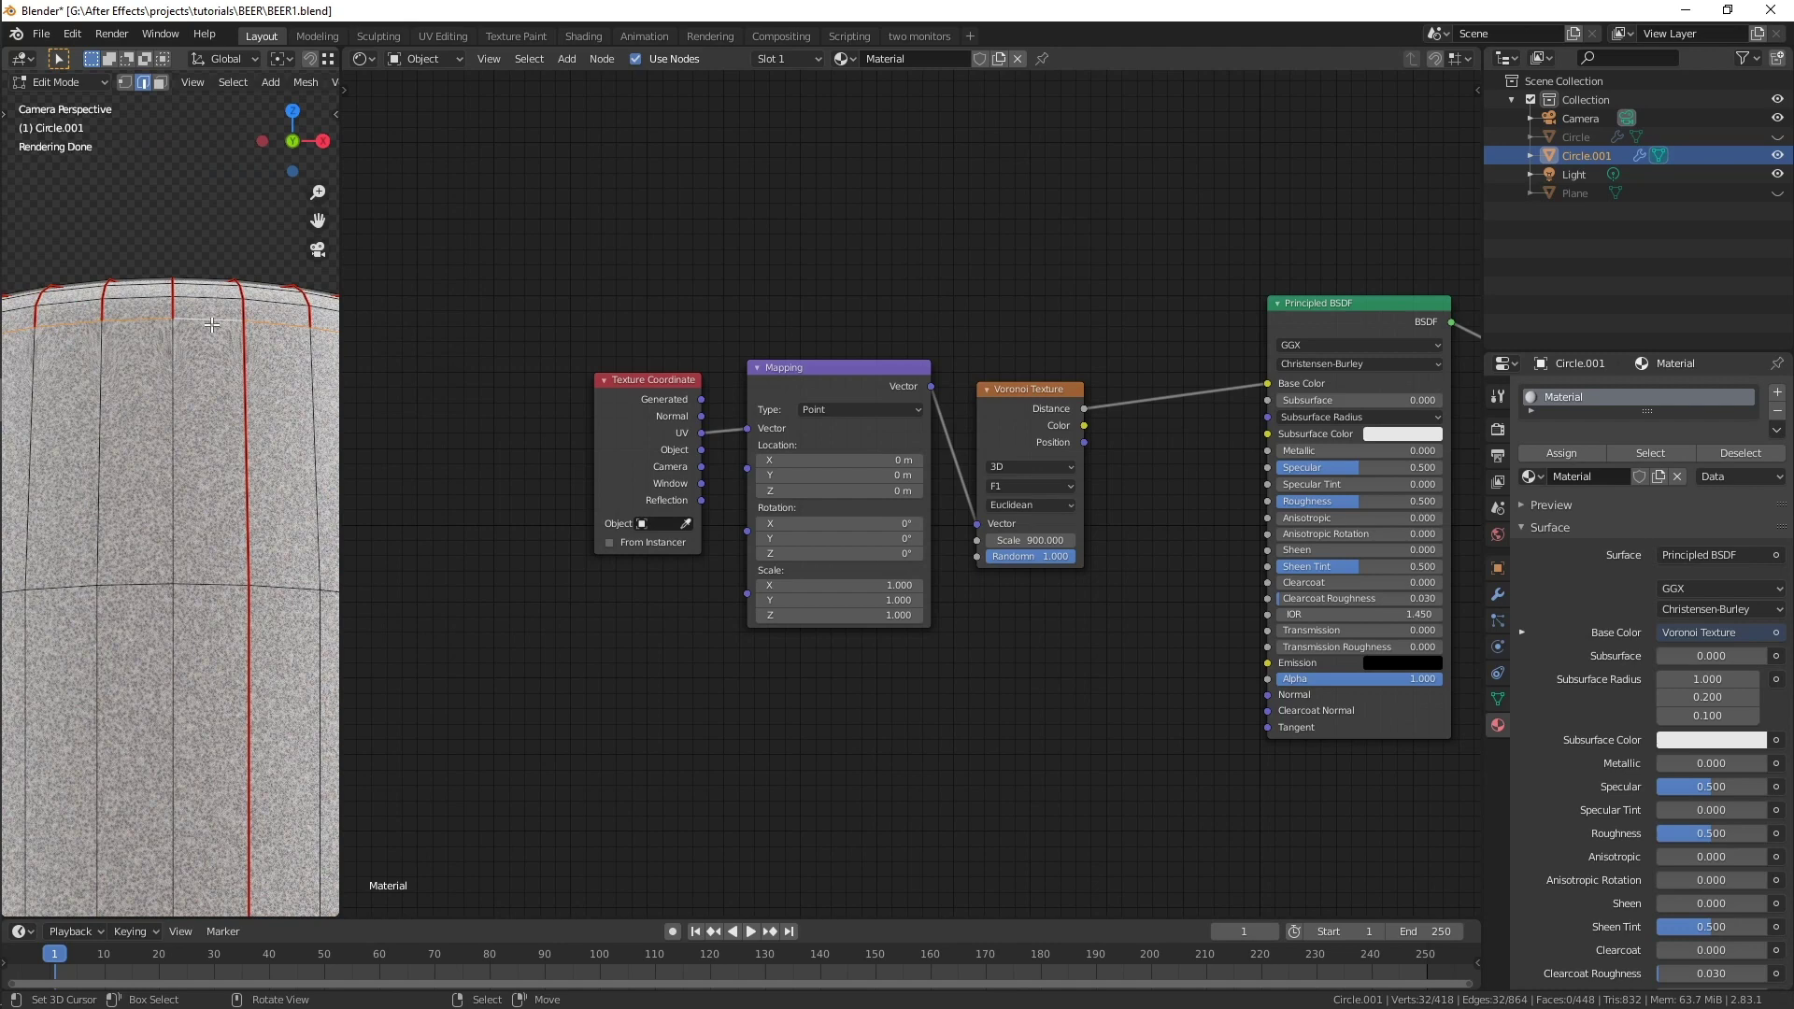
key(n)
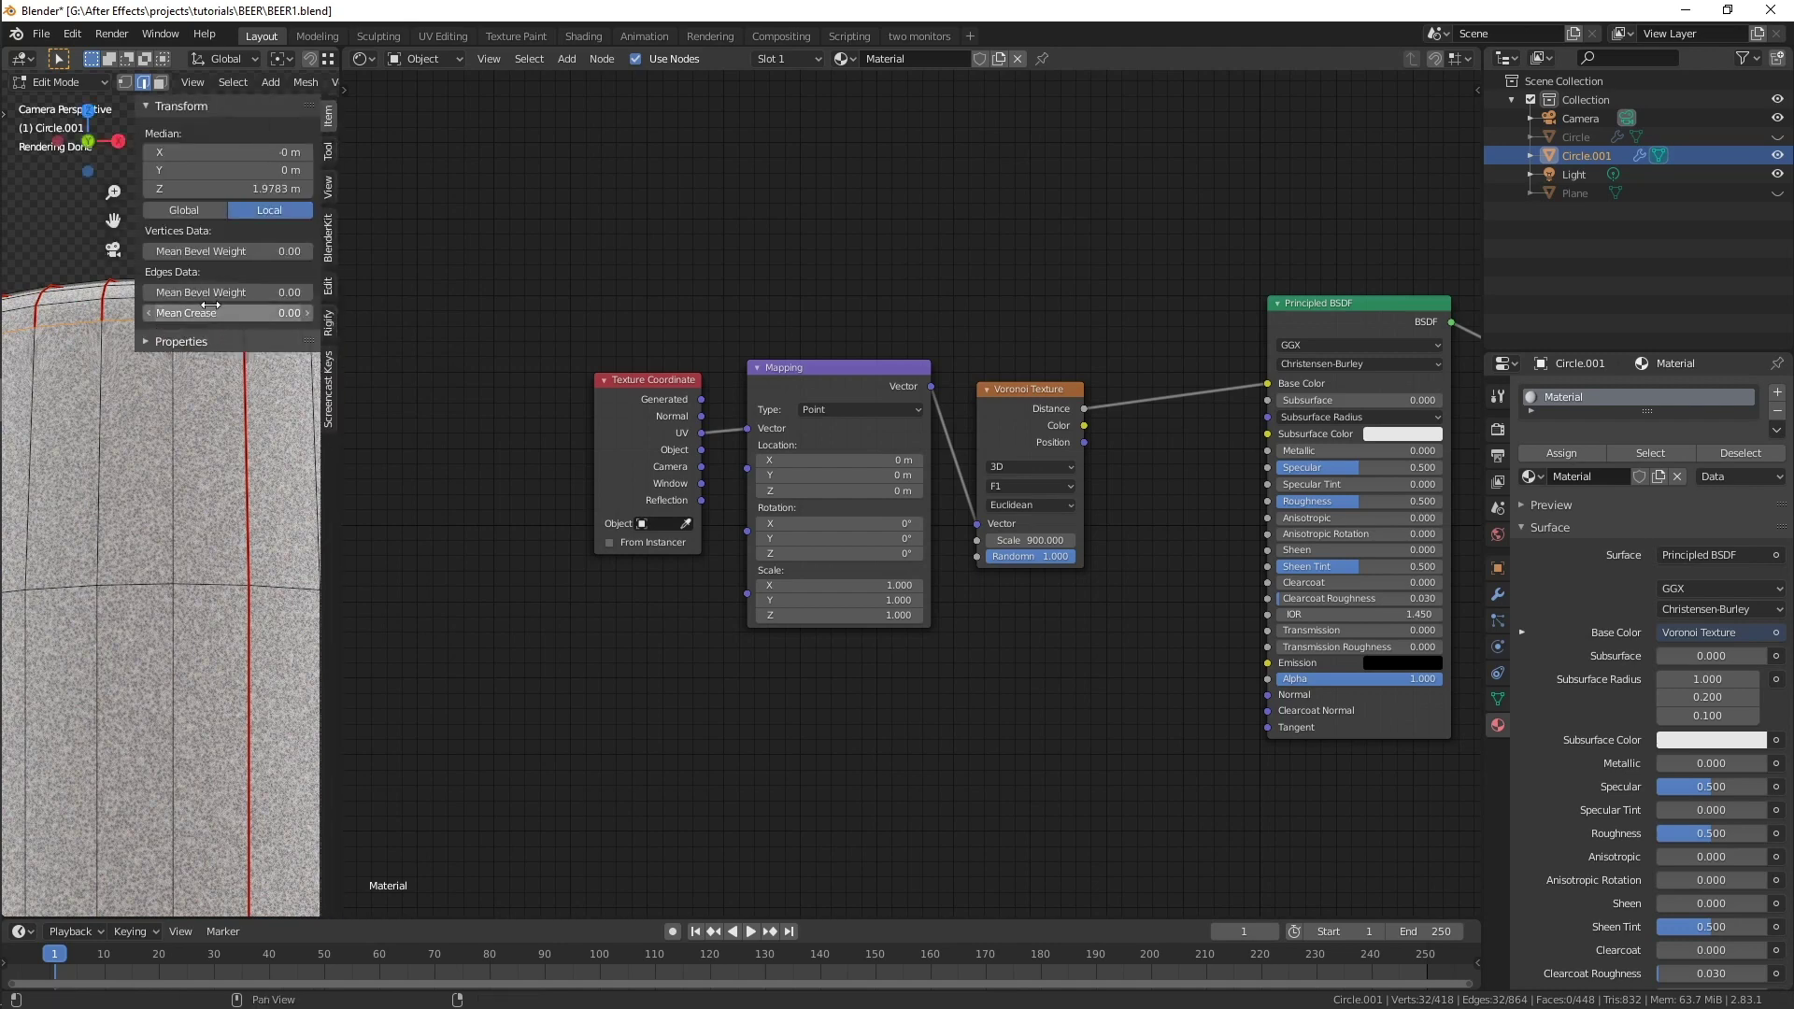
drag(199, 313, 280, 313)
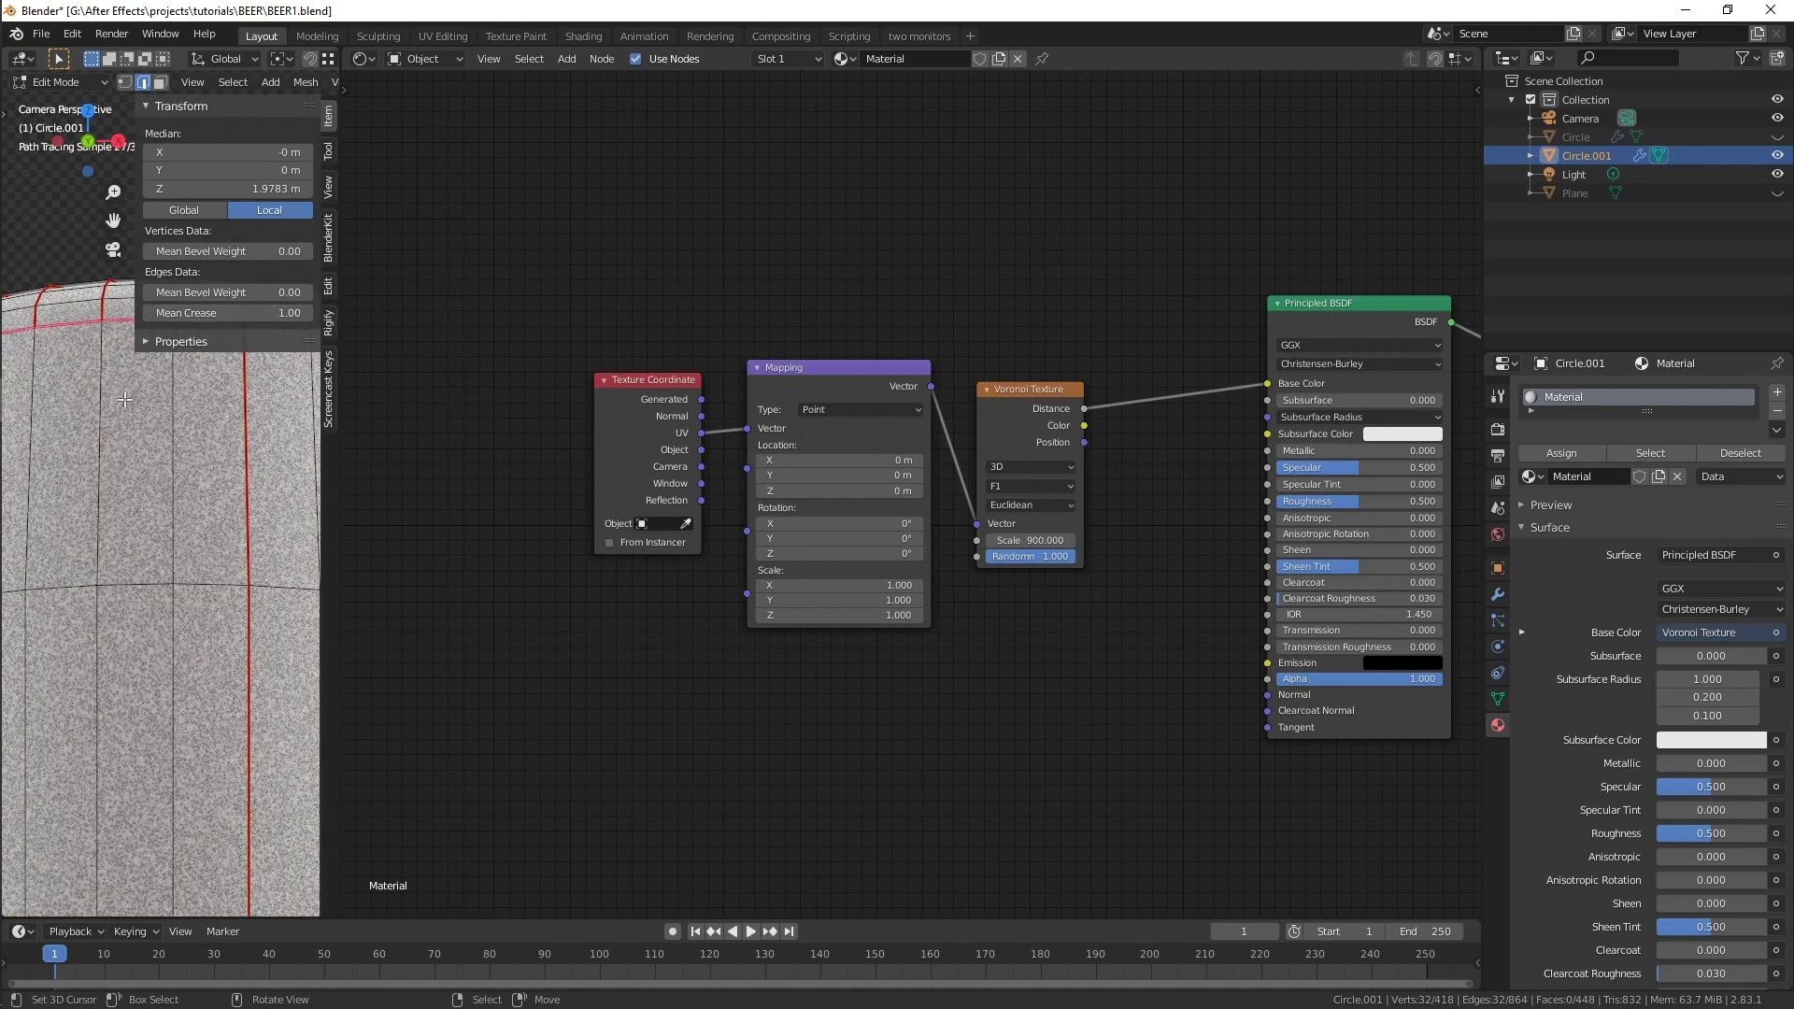
key(Tab)
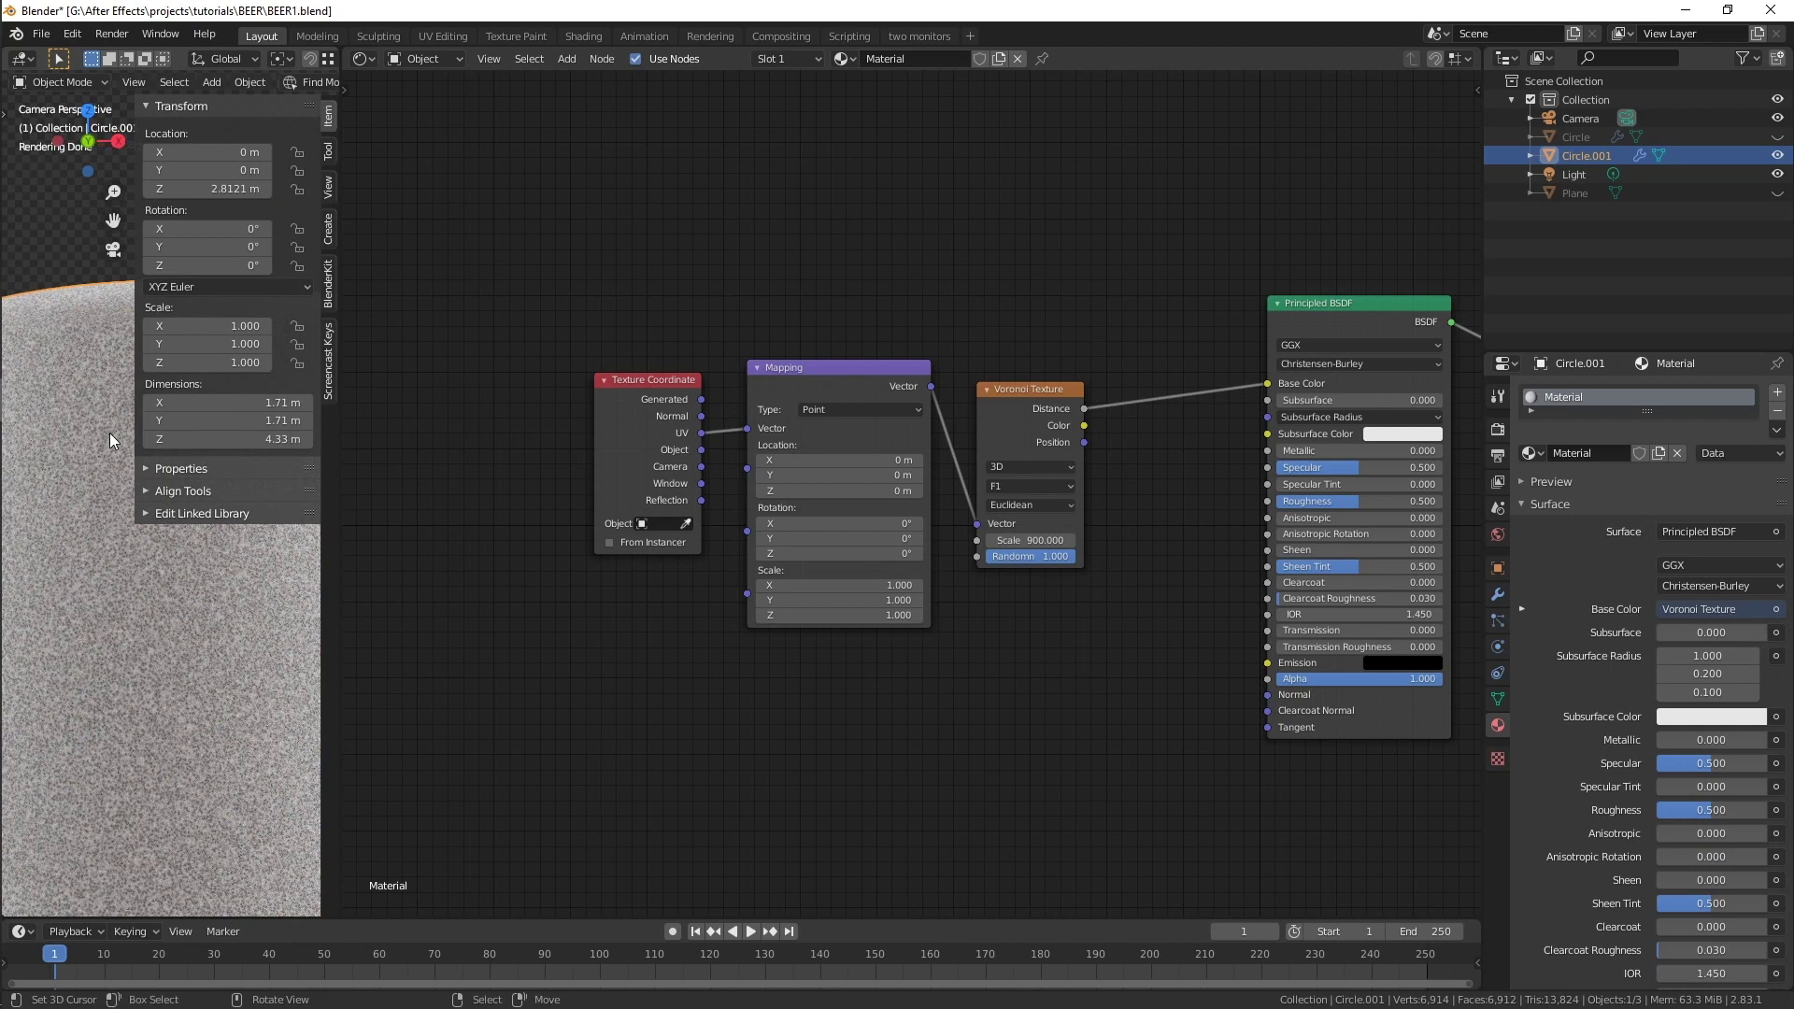
key(n)
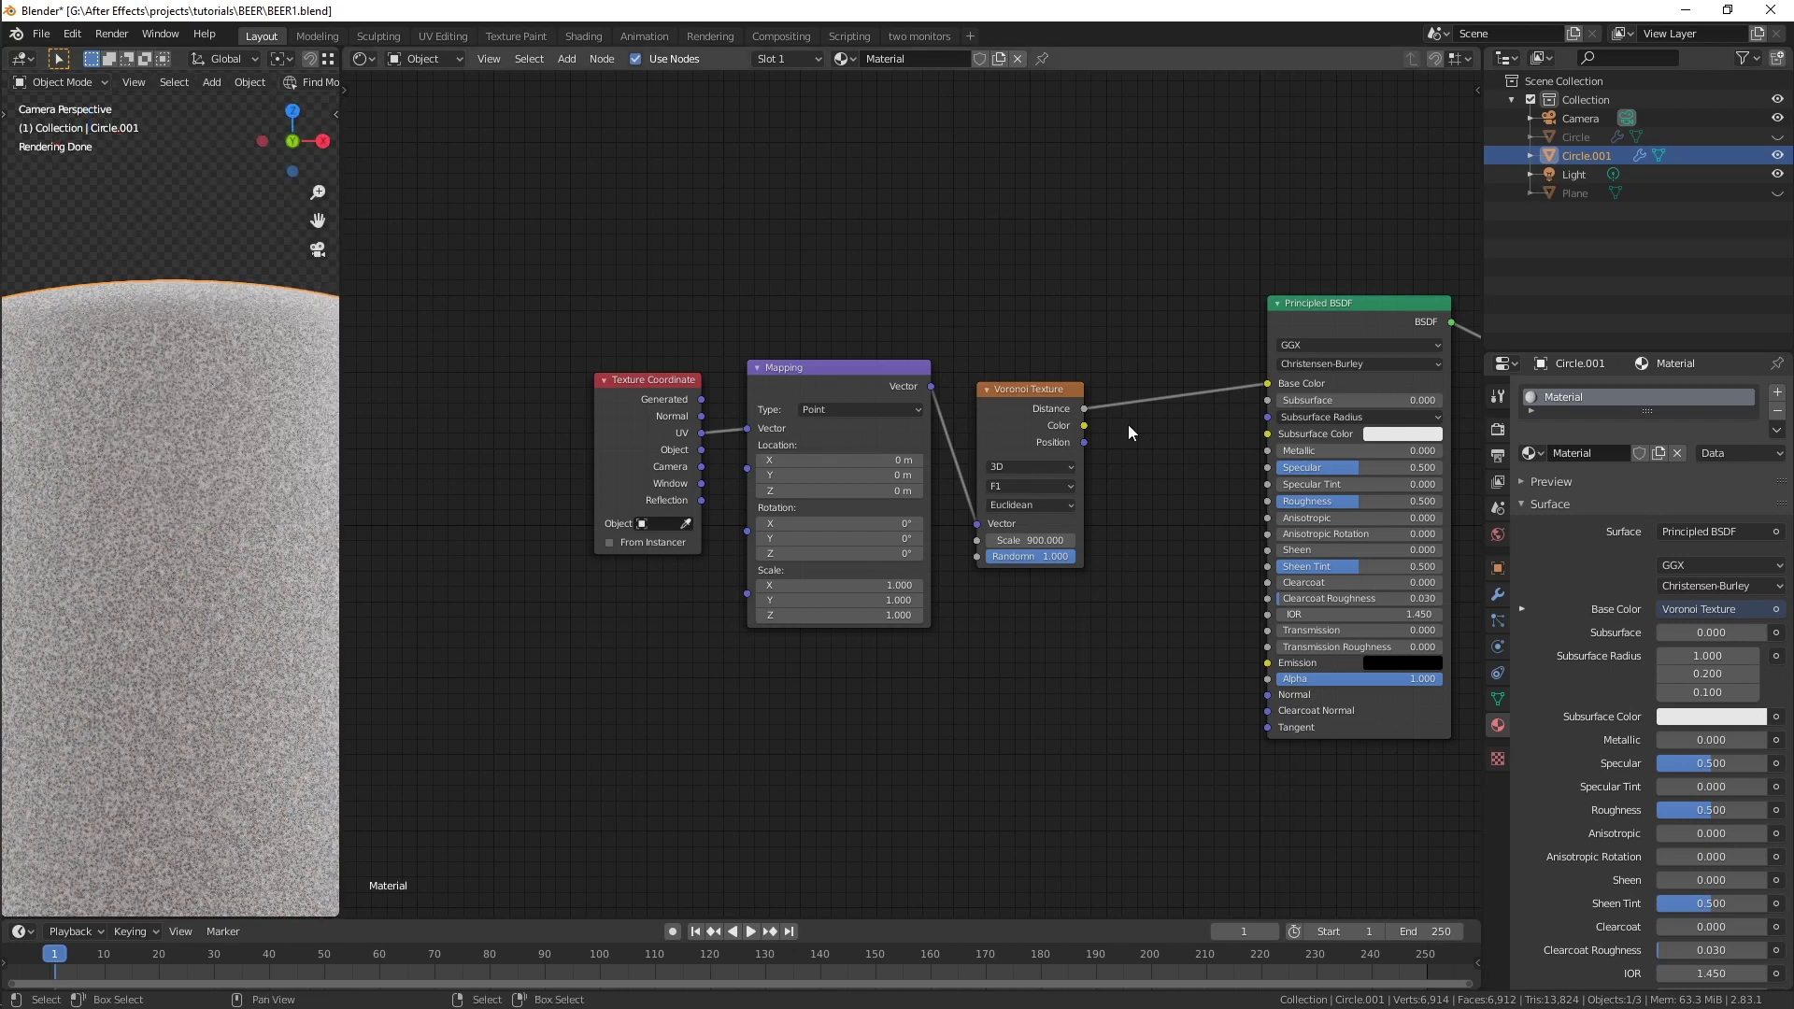
- Insert an RGB Curves node between the Voronoi Texture and Base Color, and raise its curve through about X 0.264, Y 0.756
key(shift+a)
mouse_move(1091, 423)
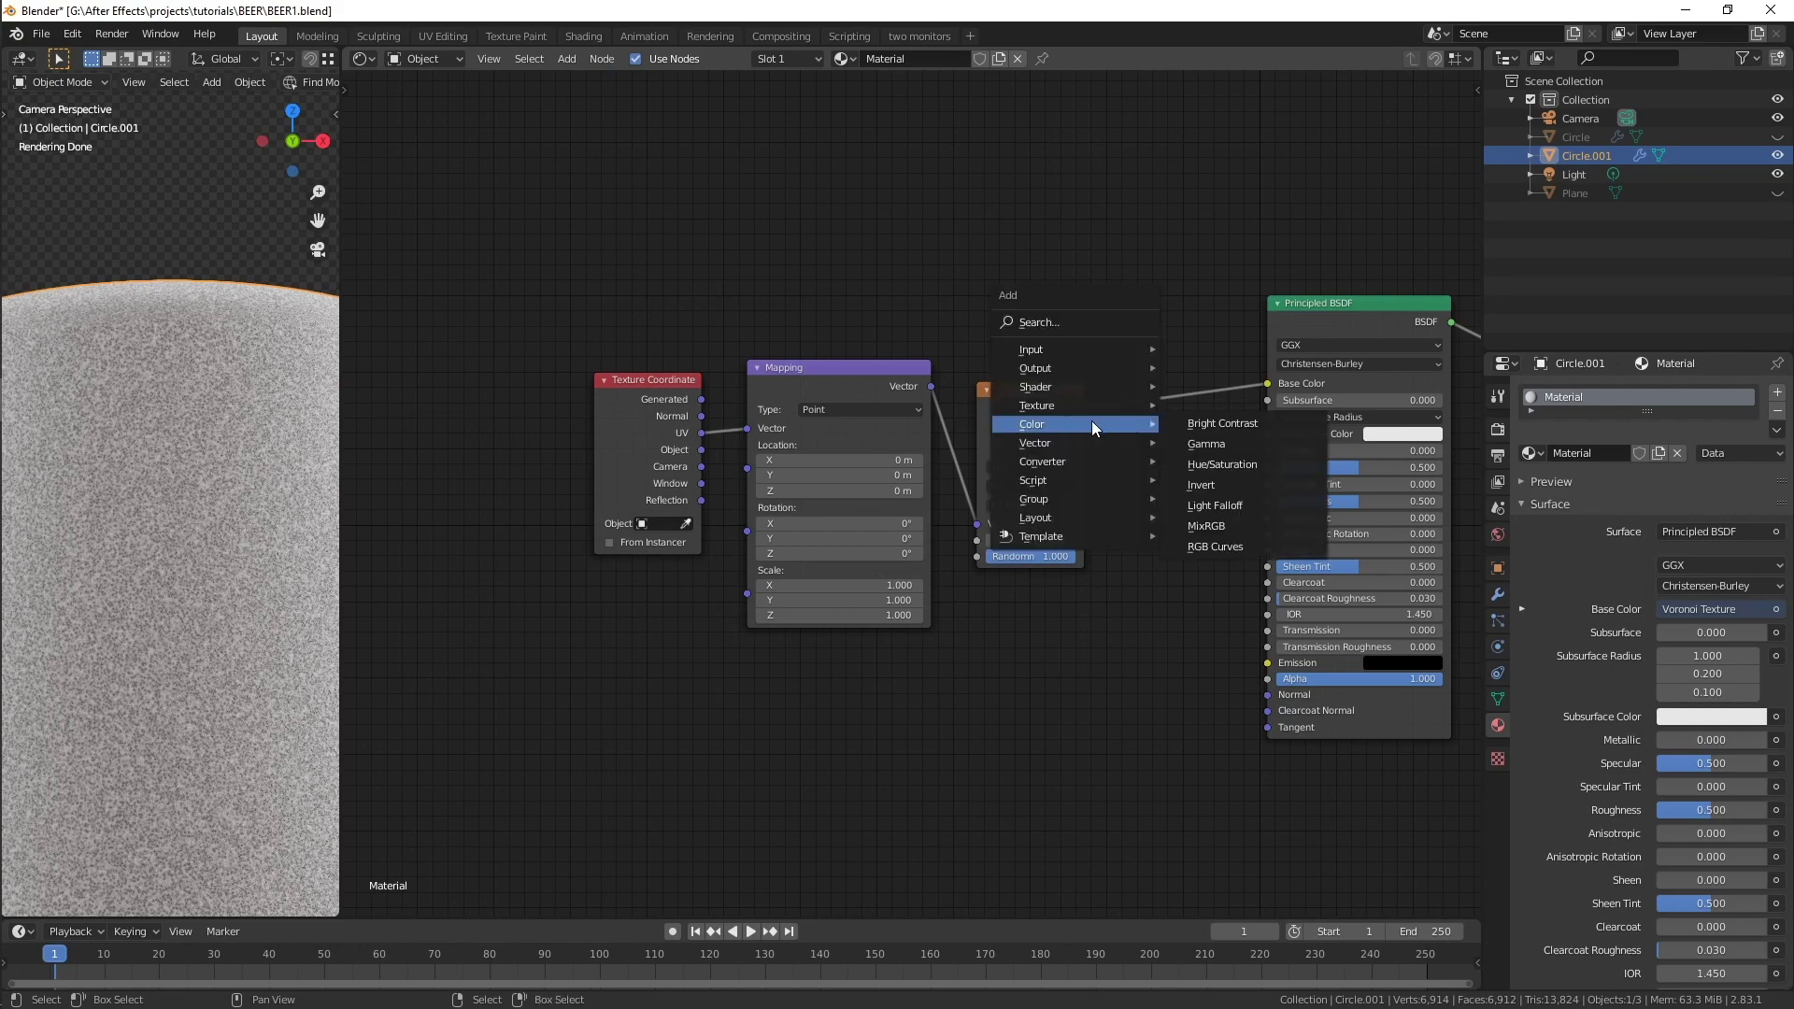
click(1215, 547)
click(1224, 486)
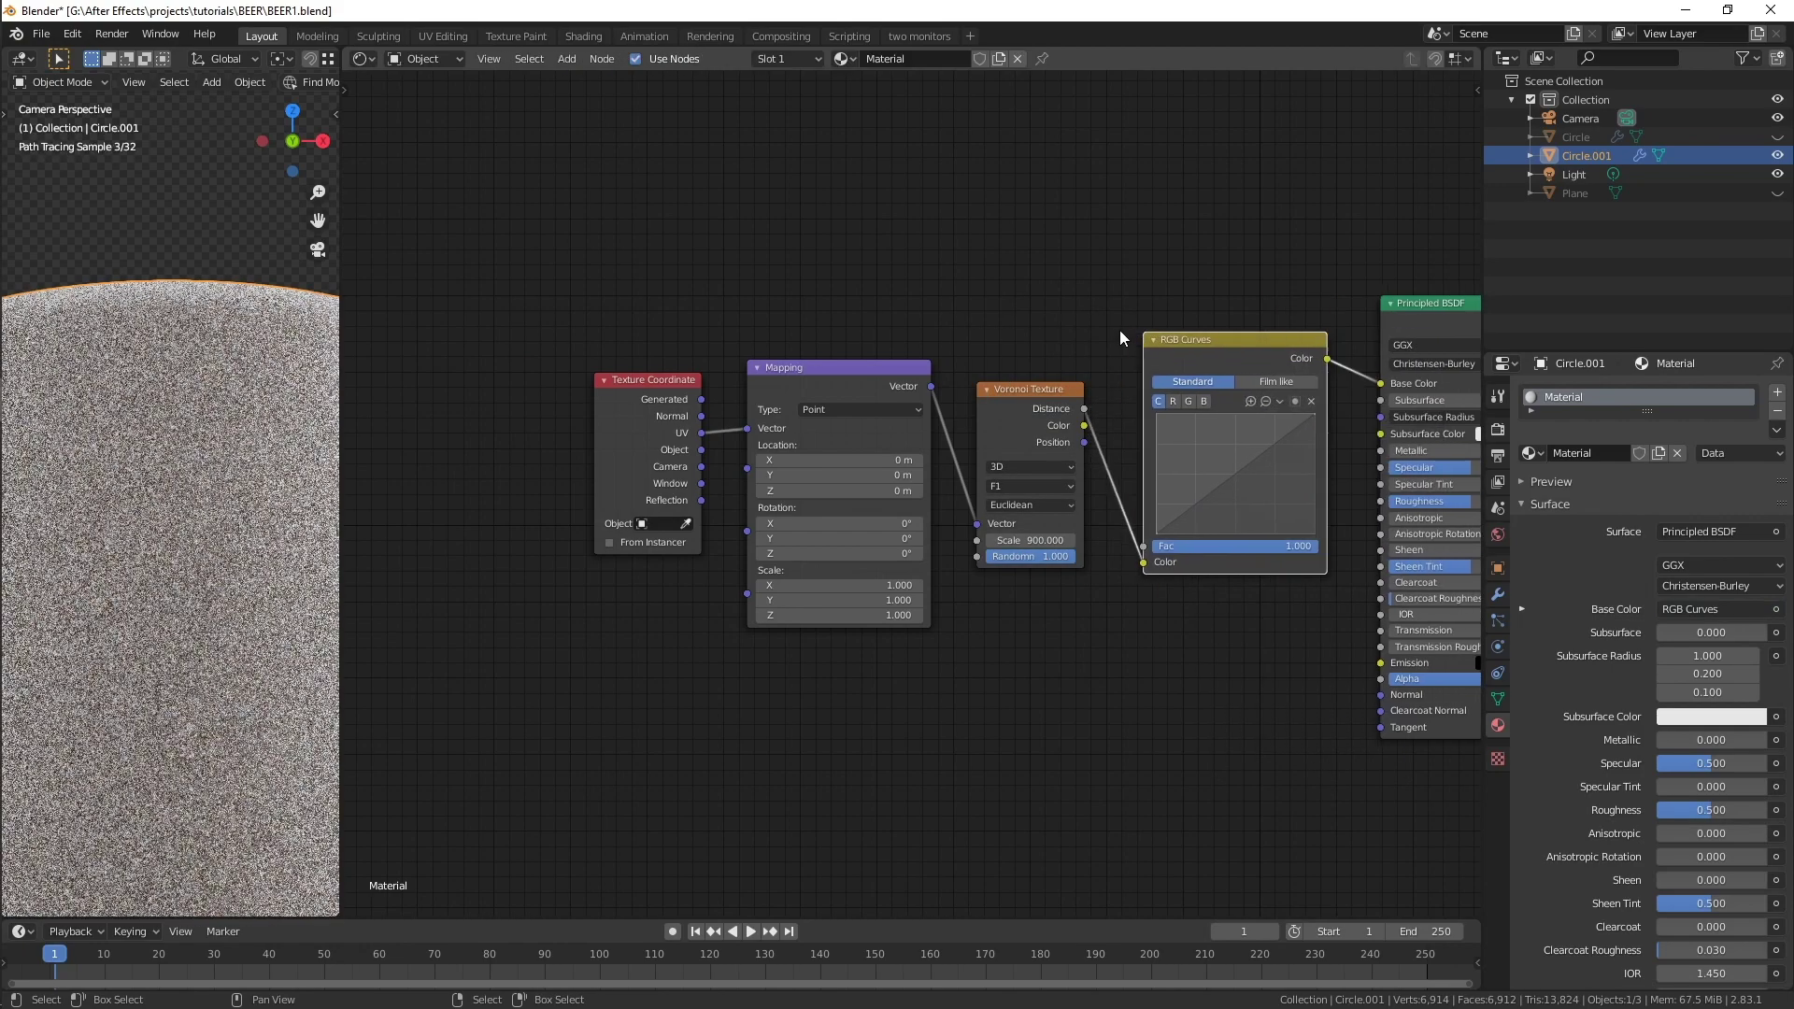
drag(1239, 474, 1199, 443)
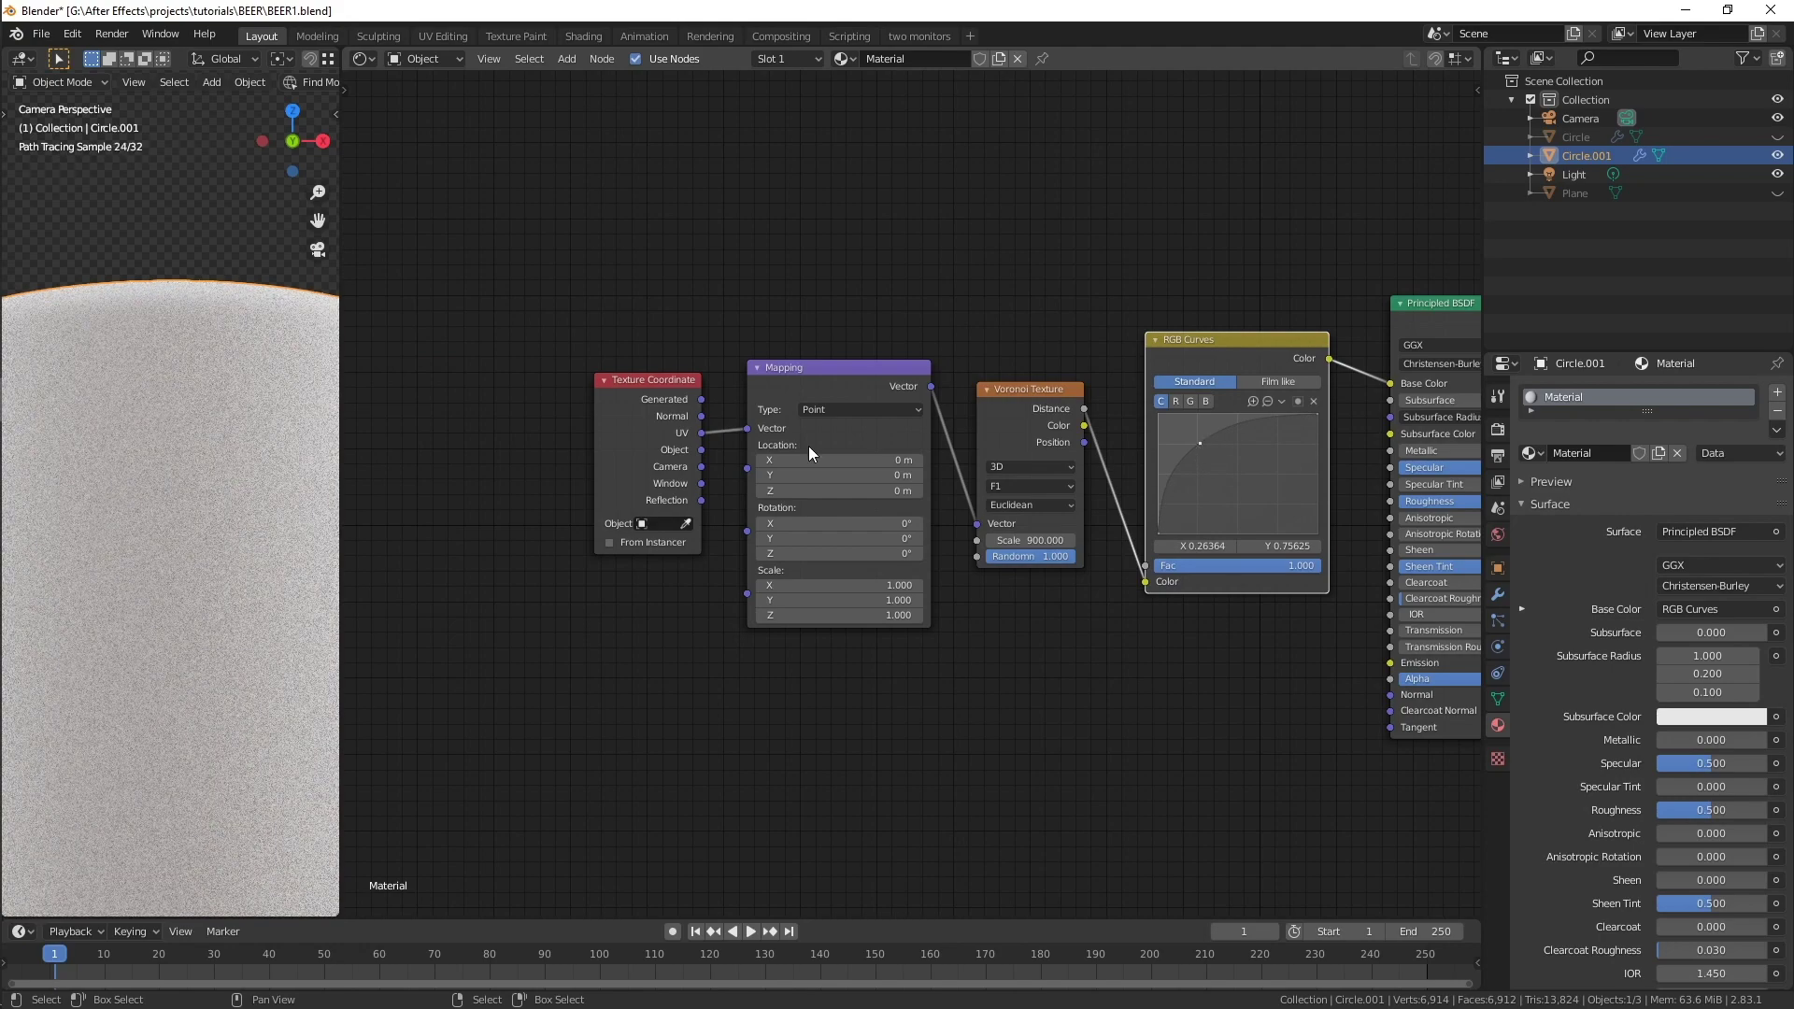
scroll(210, 422, up, 3)
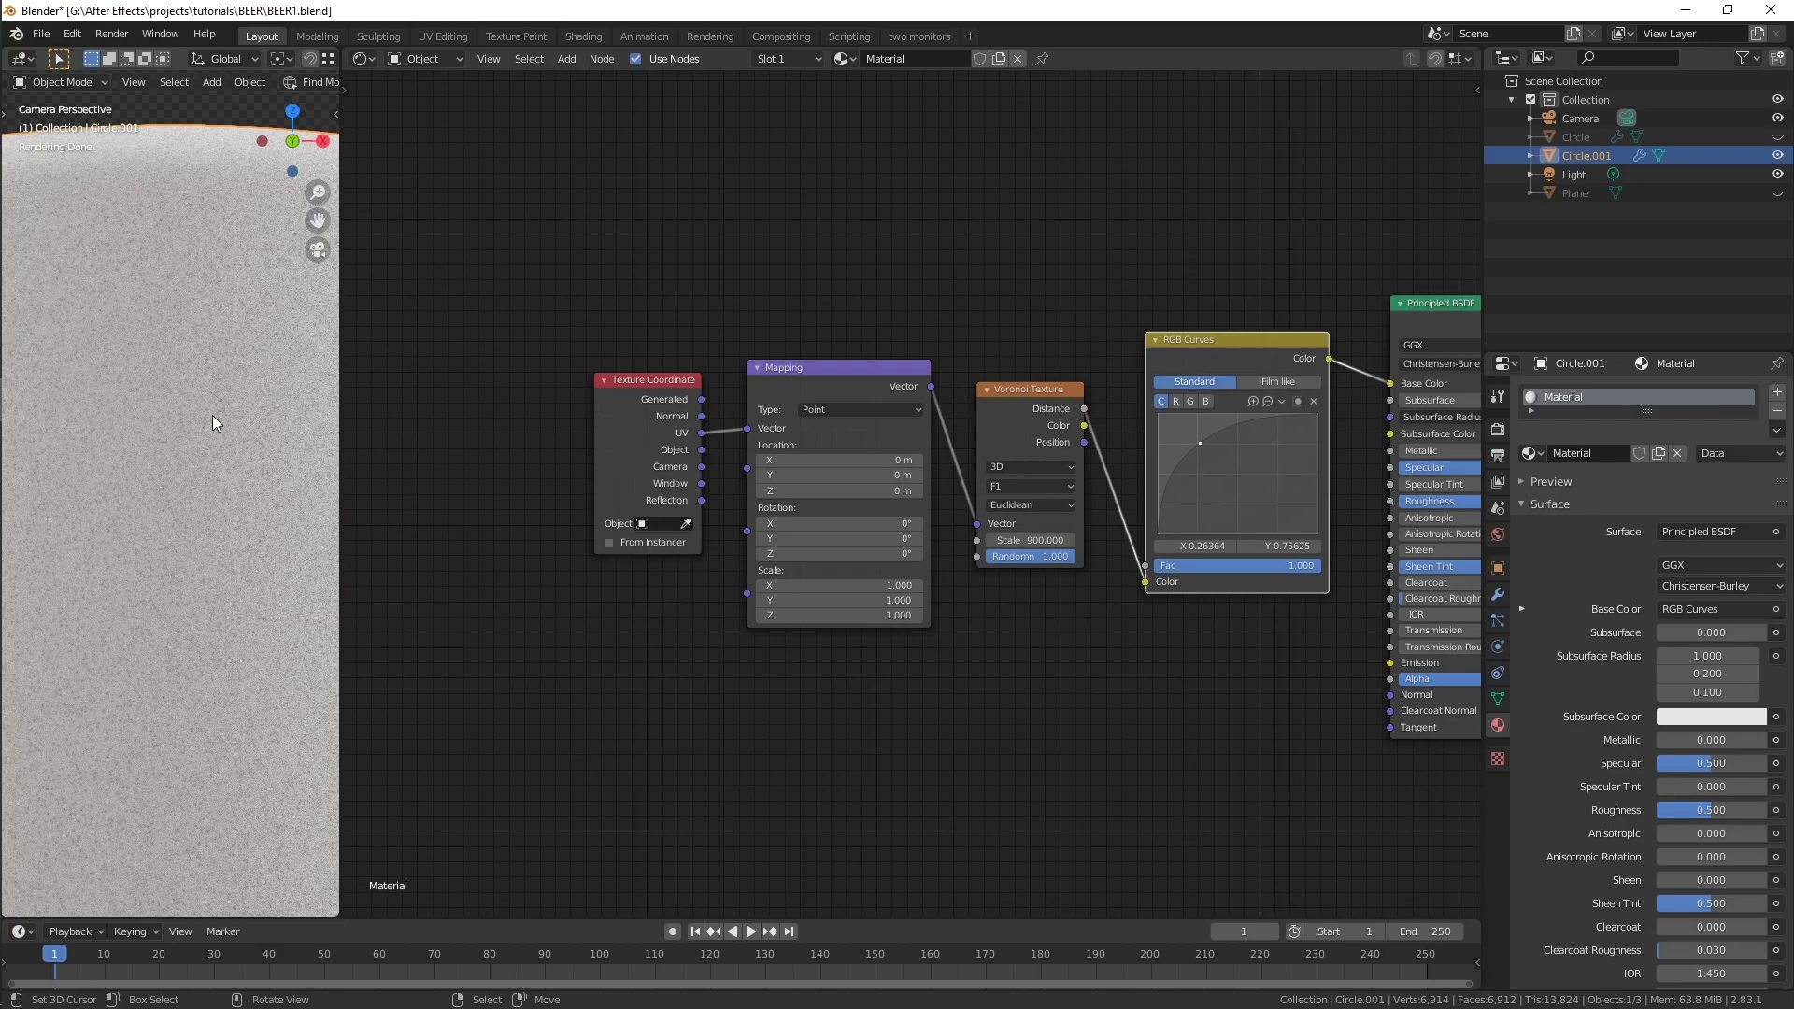
scroll(211, 415, down, 4)
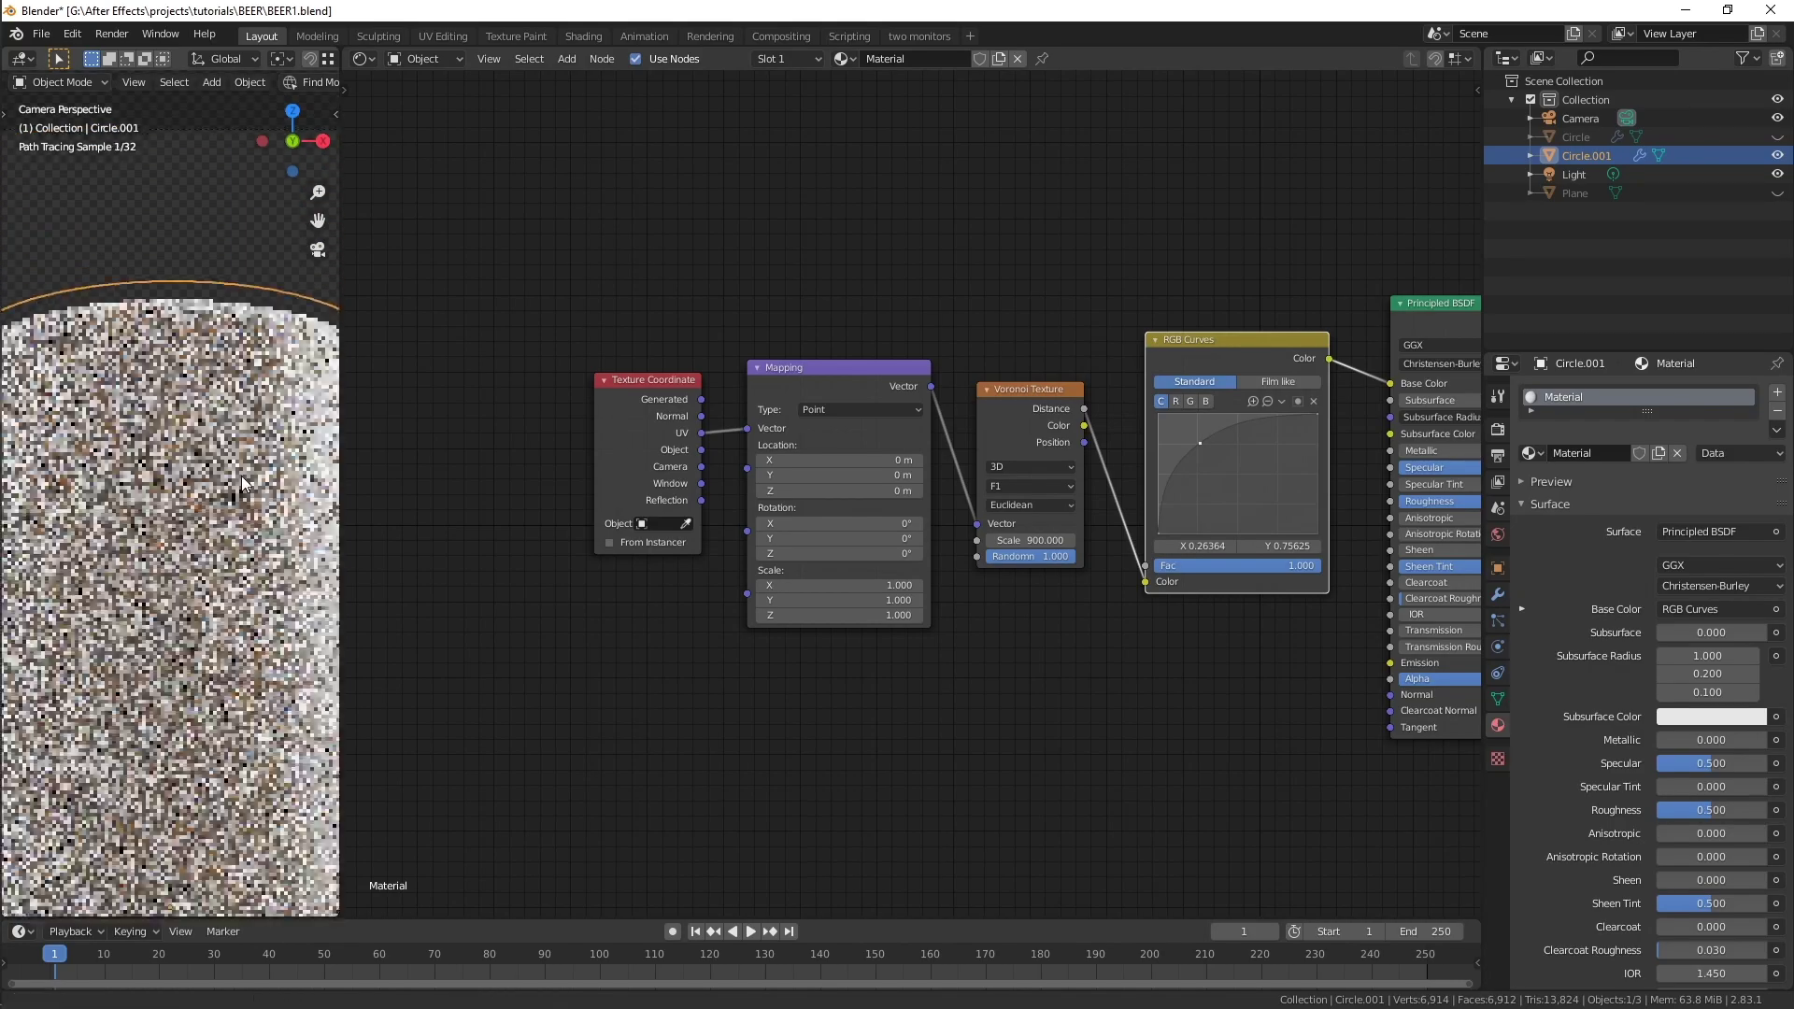
scroll(238, 473, down, 3)
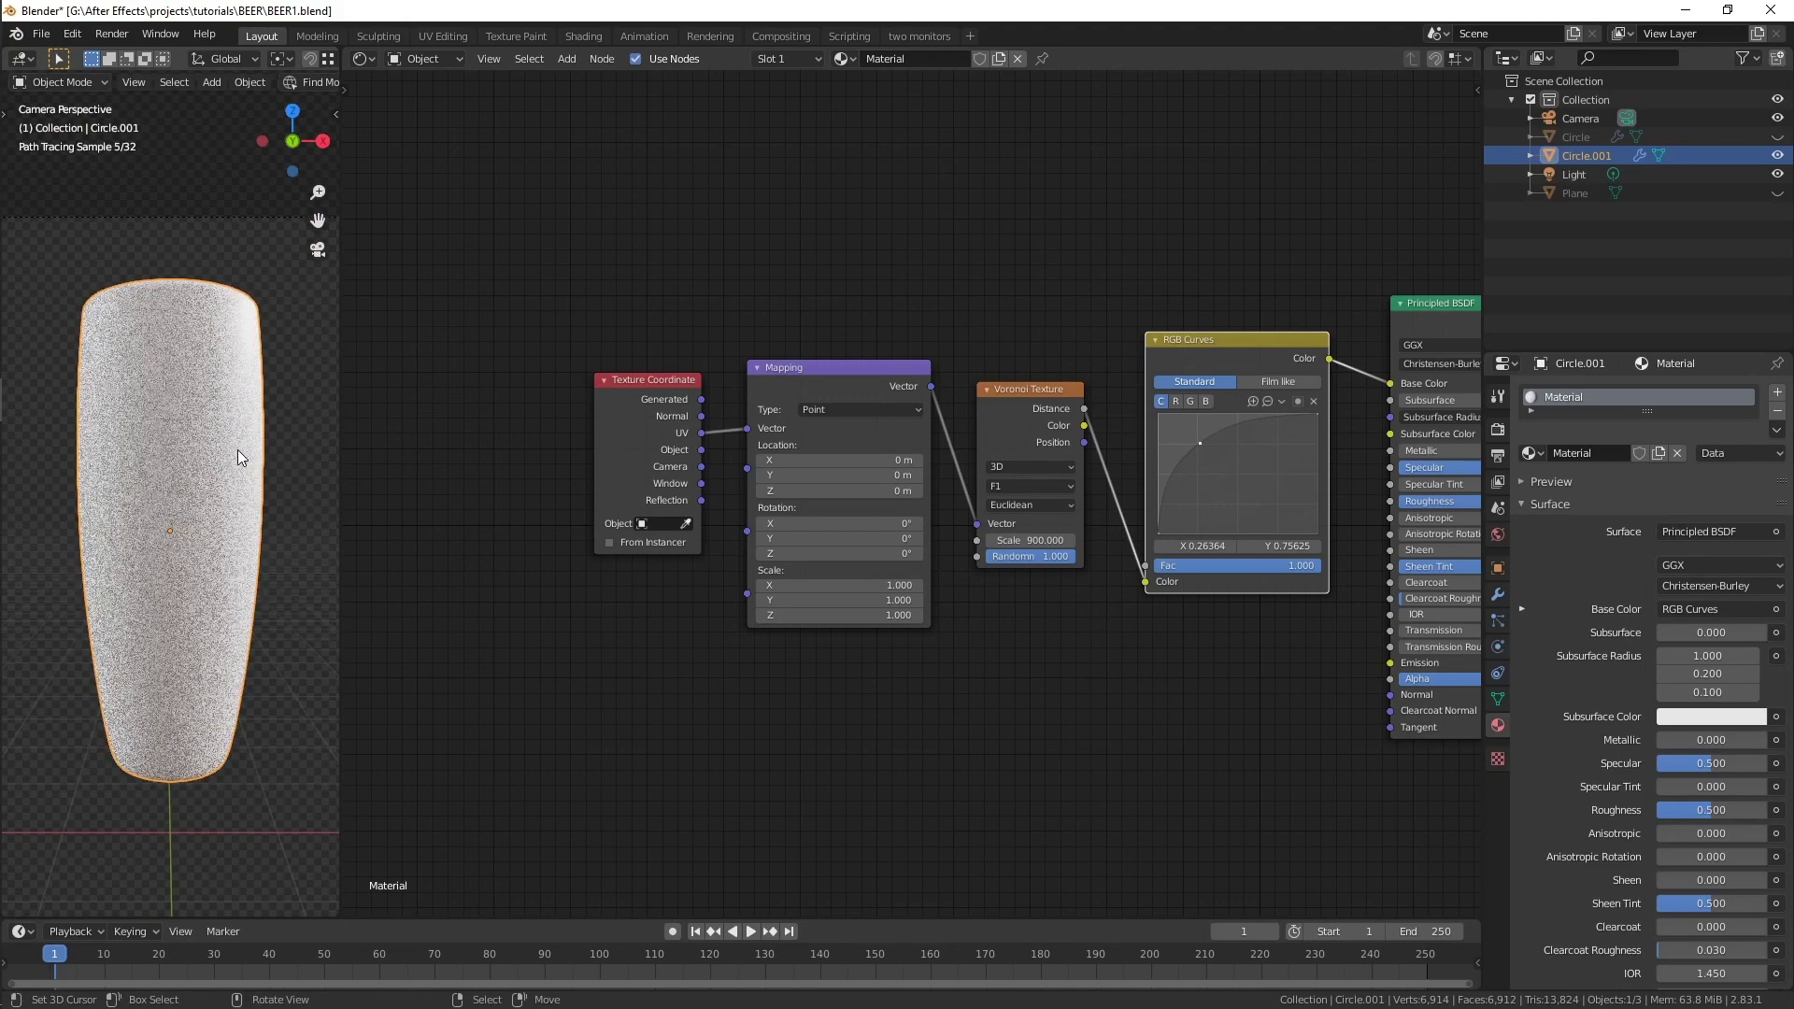
scroll(1044, 613, down, 3)
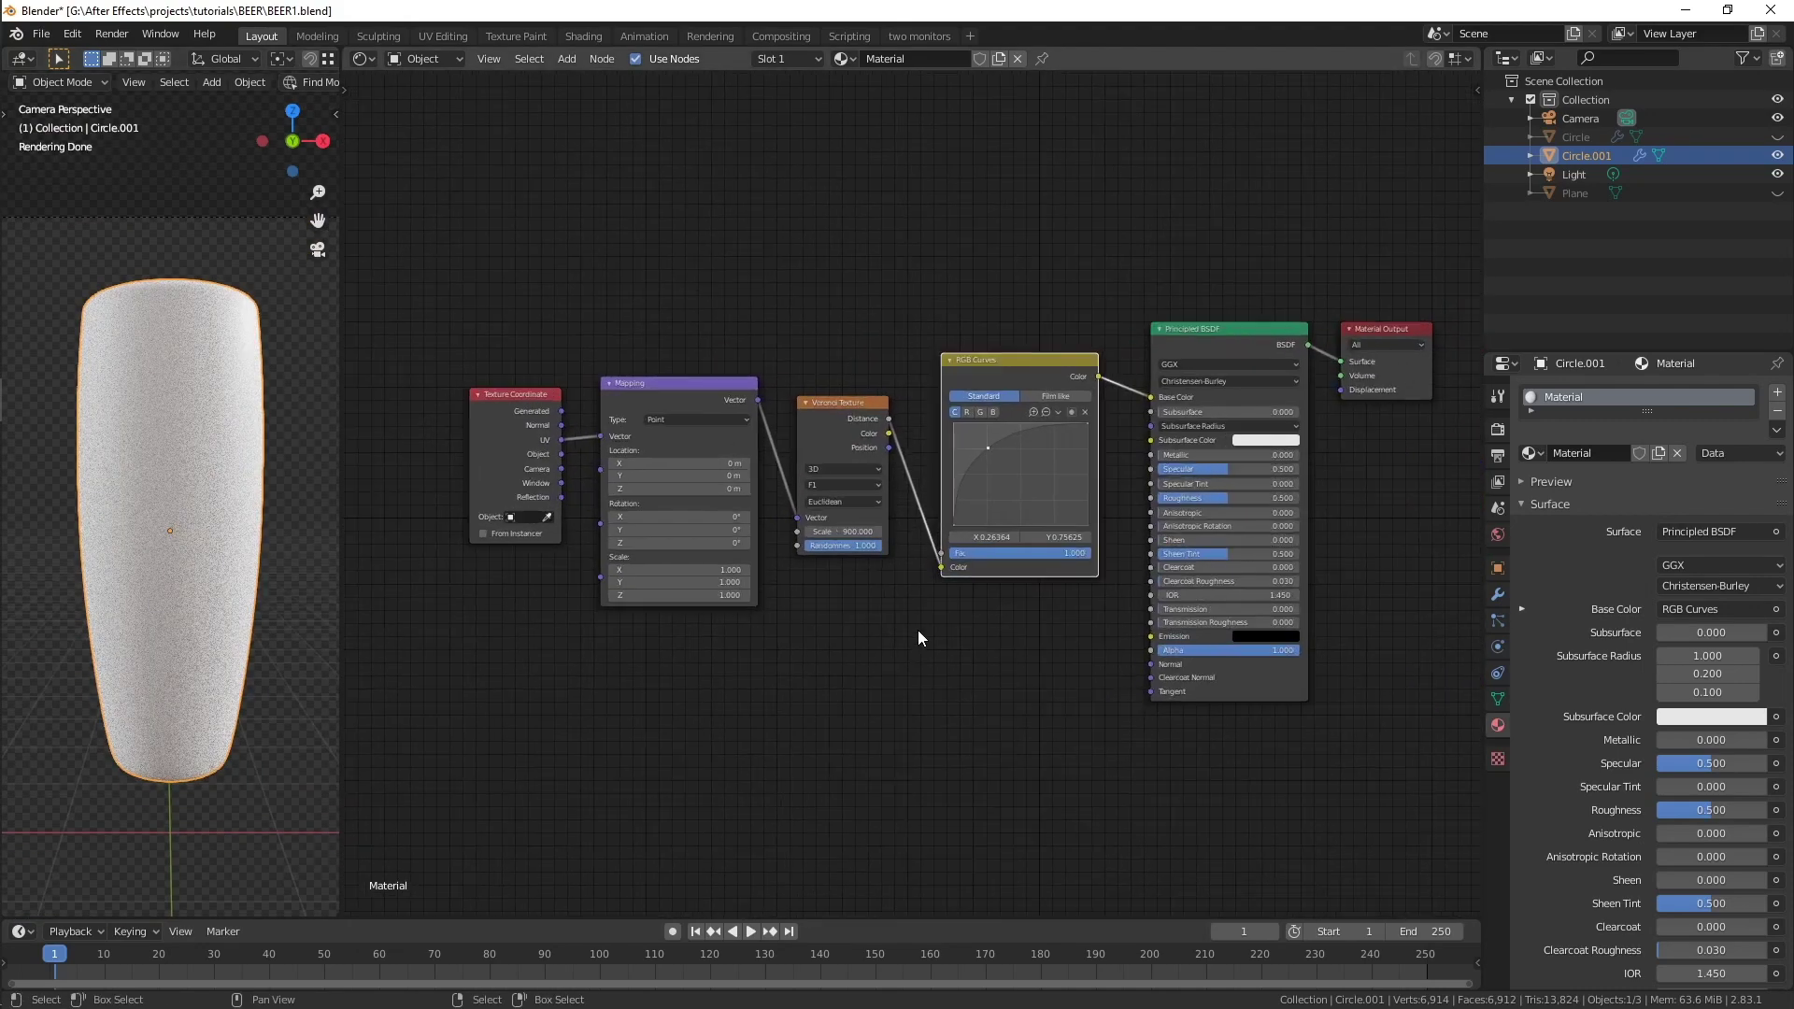
middle_drag(990, 653, 944, 647)
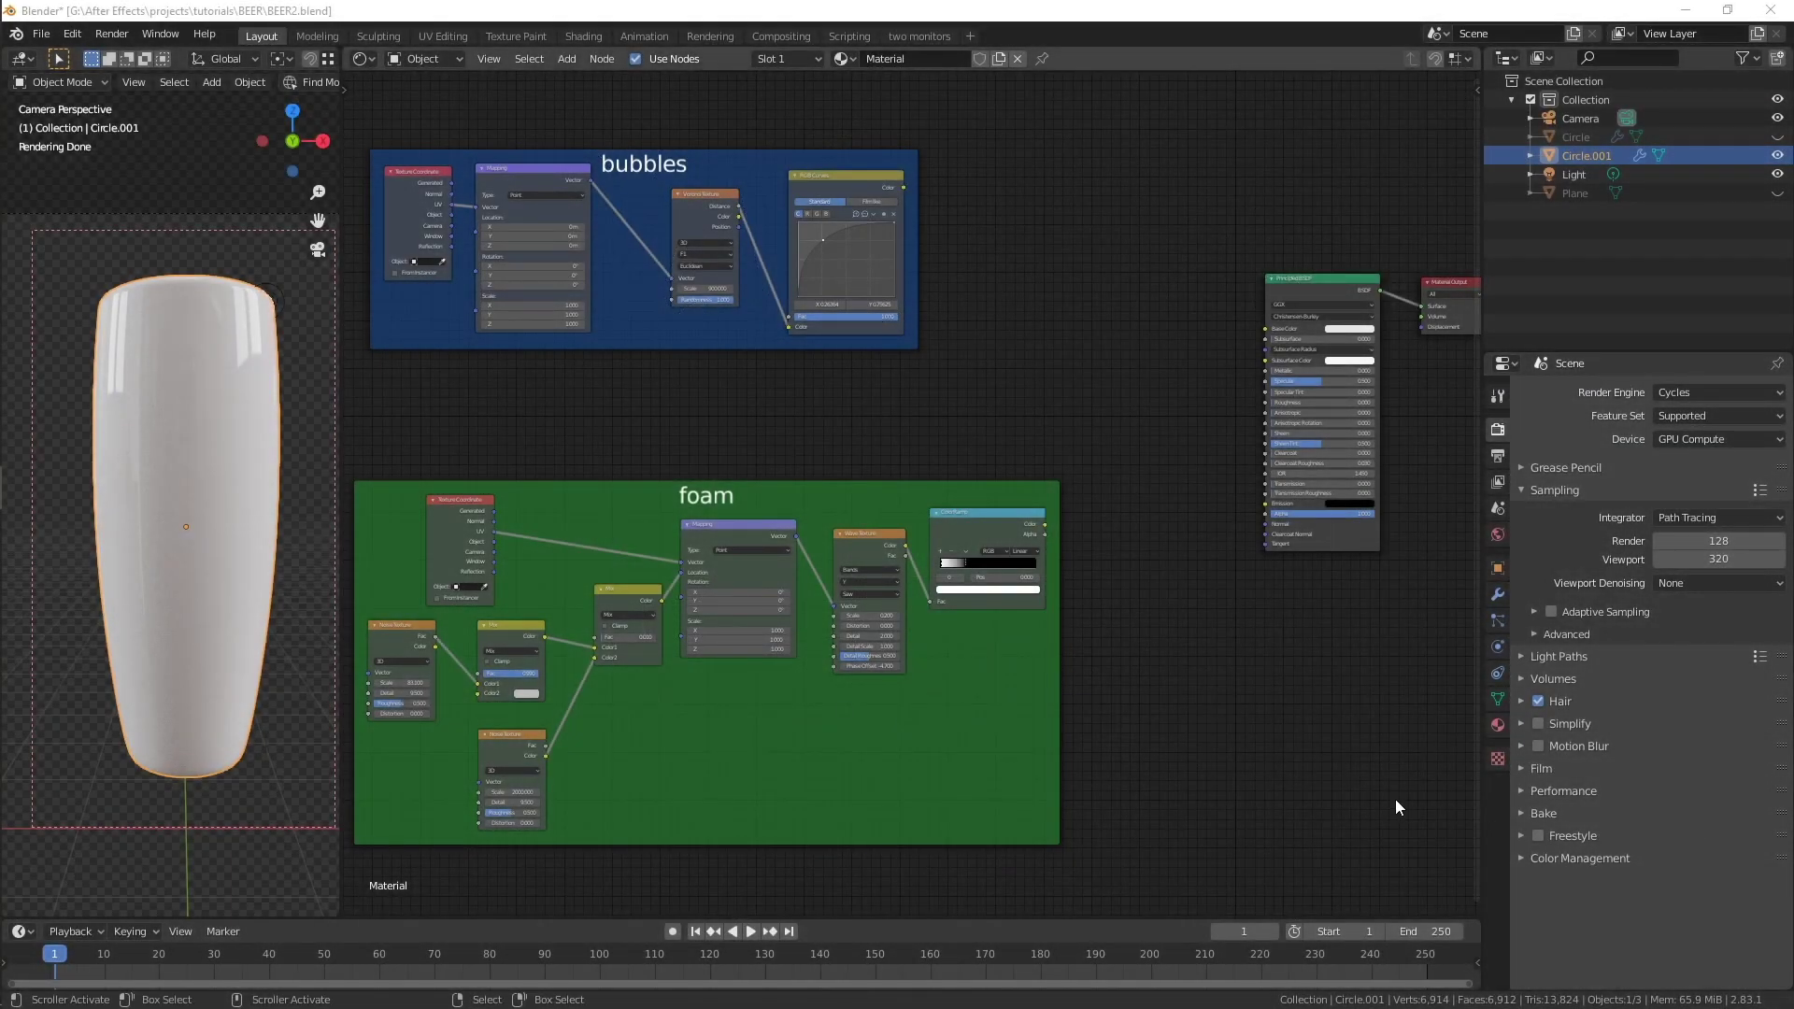
- Connect the foam ColorRamp's Color output to the Principled BSDF's Transmission and insert an Invert node on that link
scroll(1334, 713, up, 2)
middle_drag(1334, 714, 1007, 716)
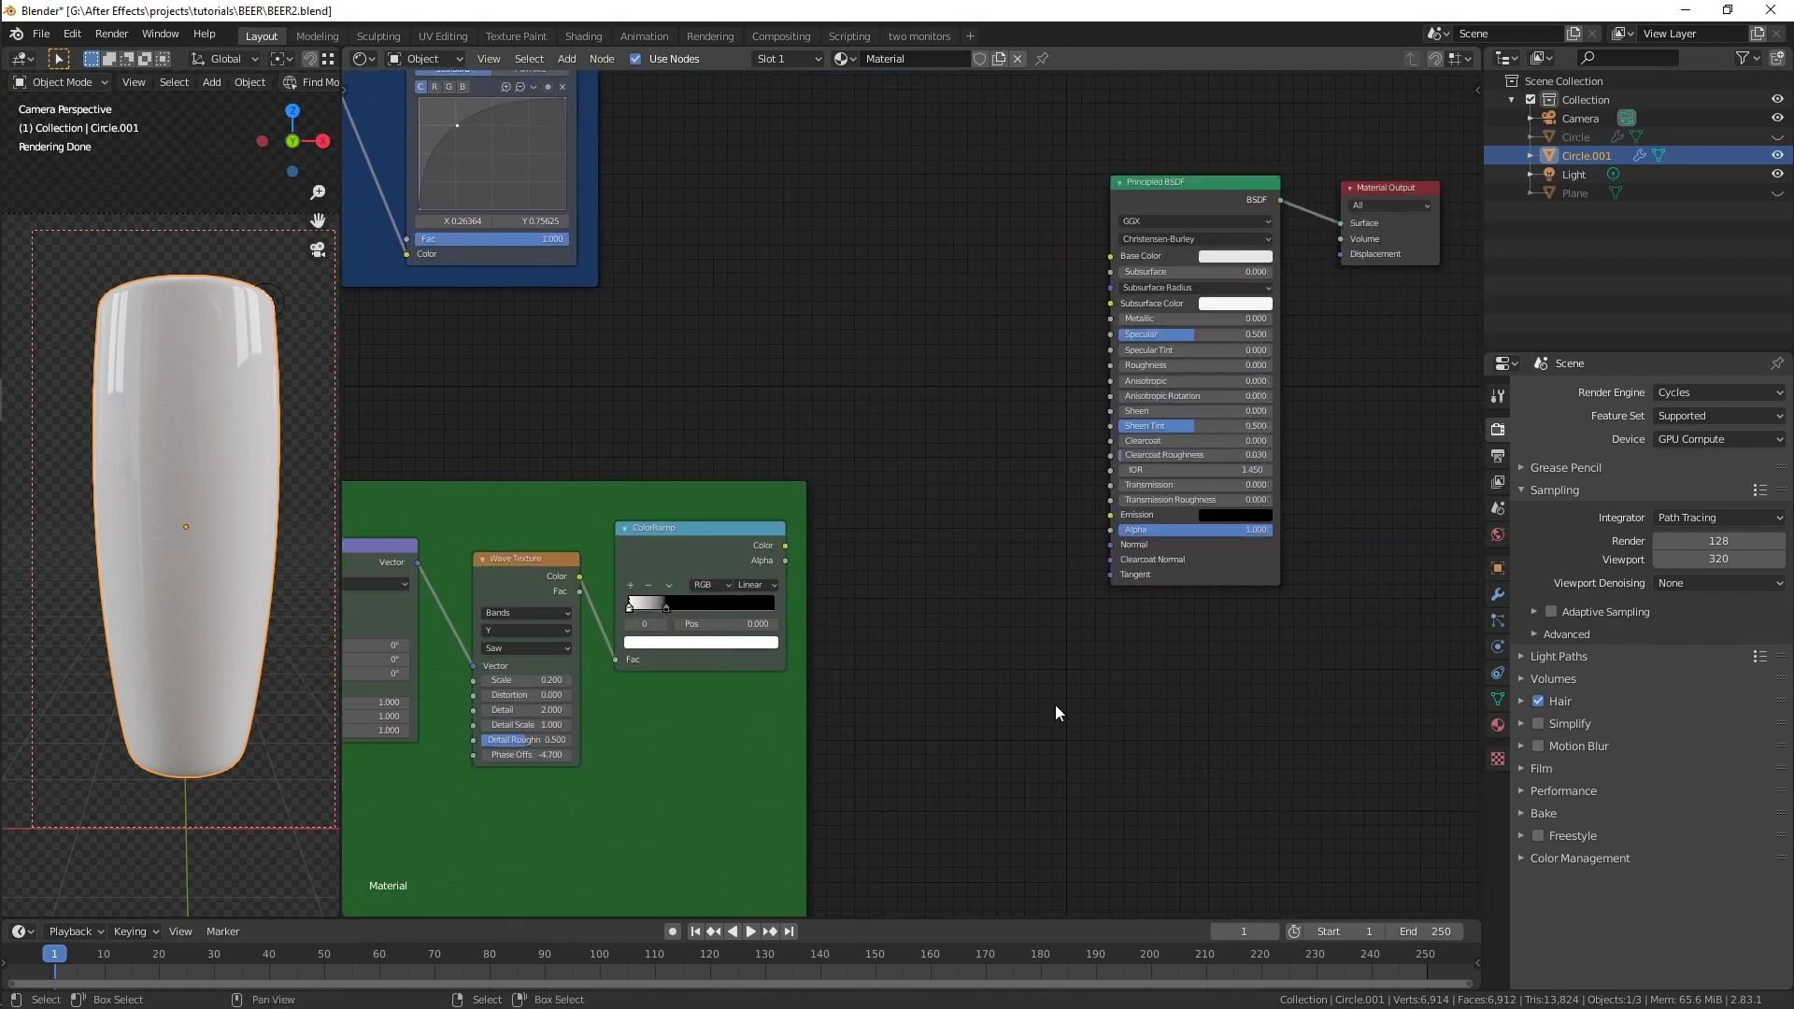
scroll(1056, 705, up, 6)
drag(711, 576, 1229, 480)
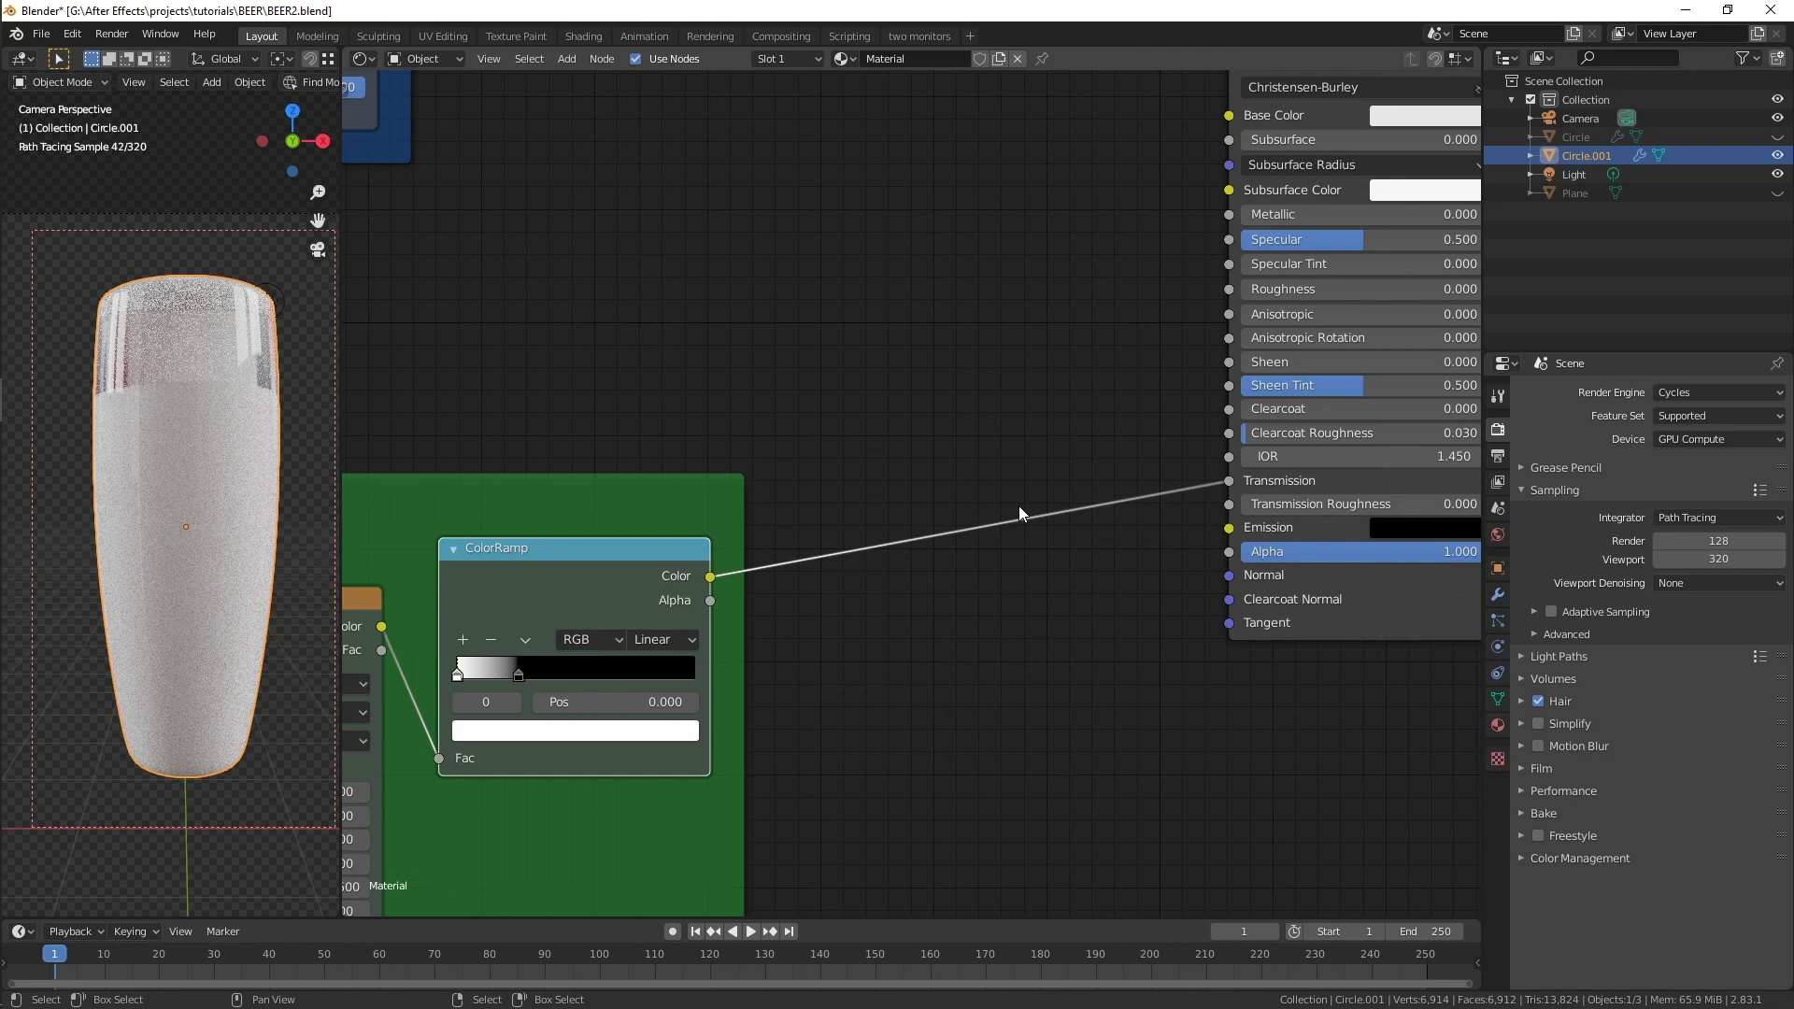
key(shift+a)
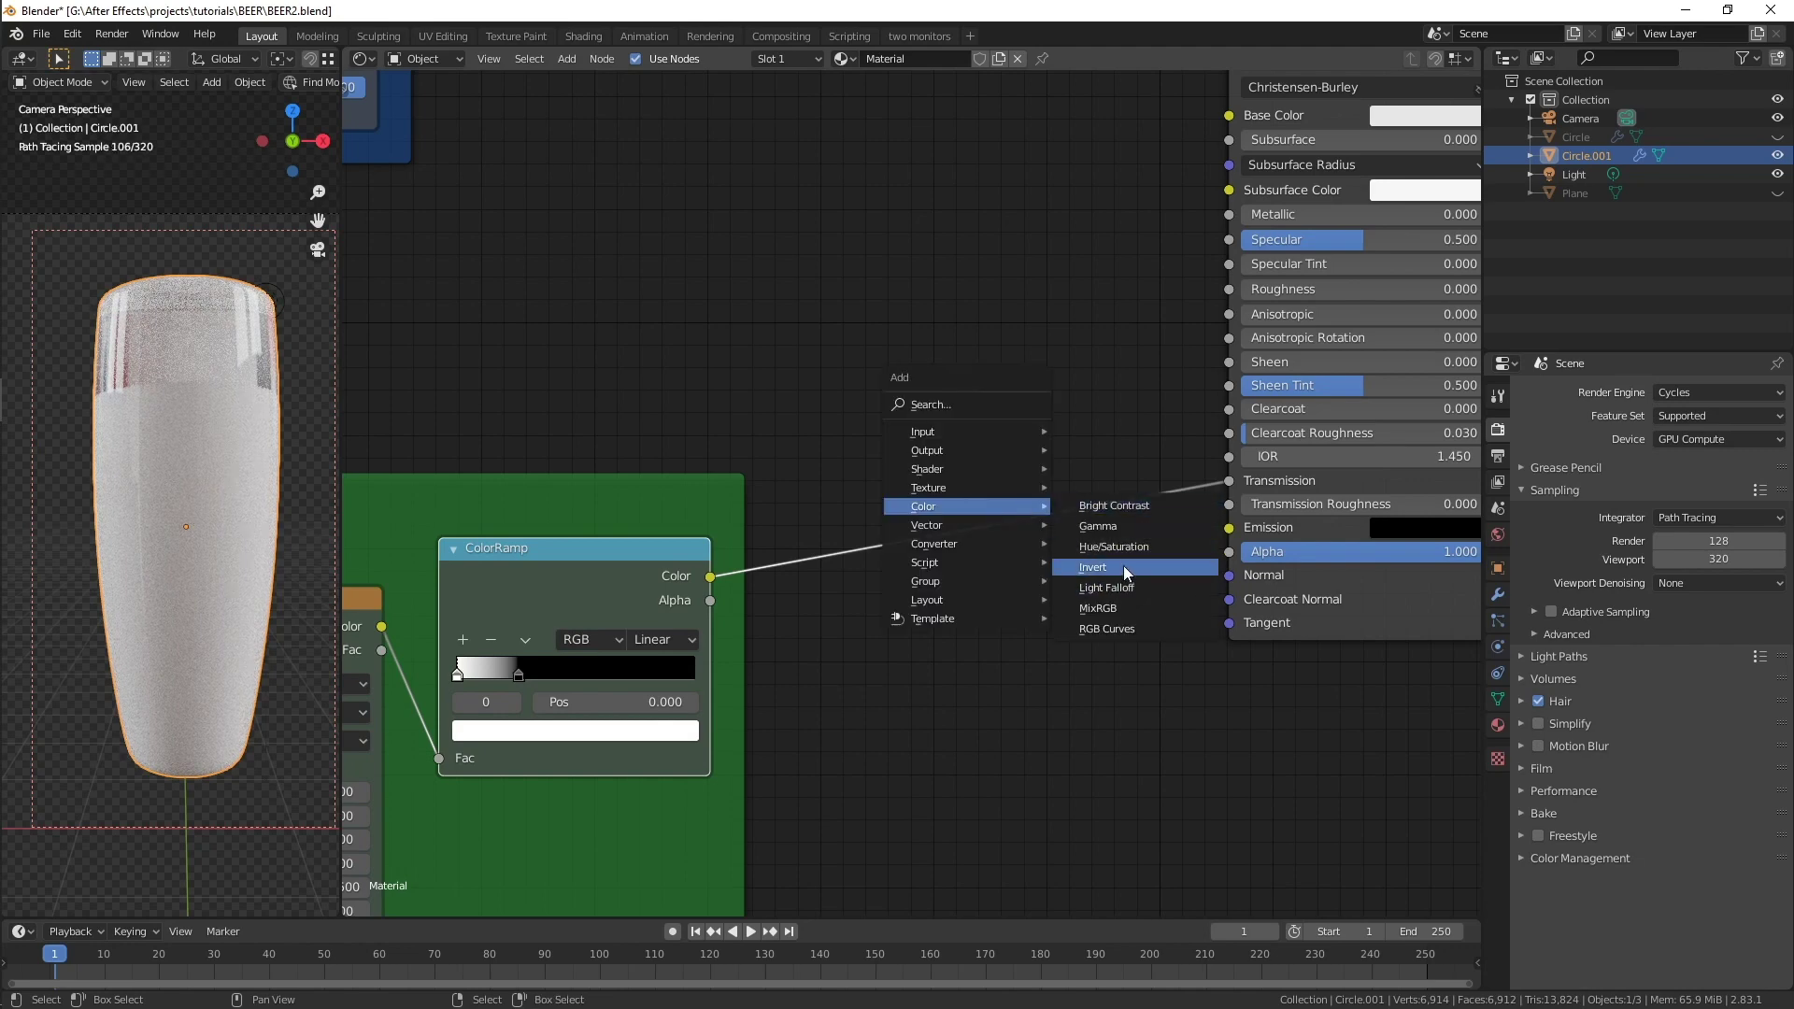
click(1123, 564)
click(996, 487)
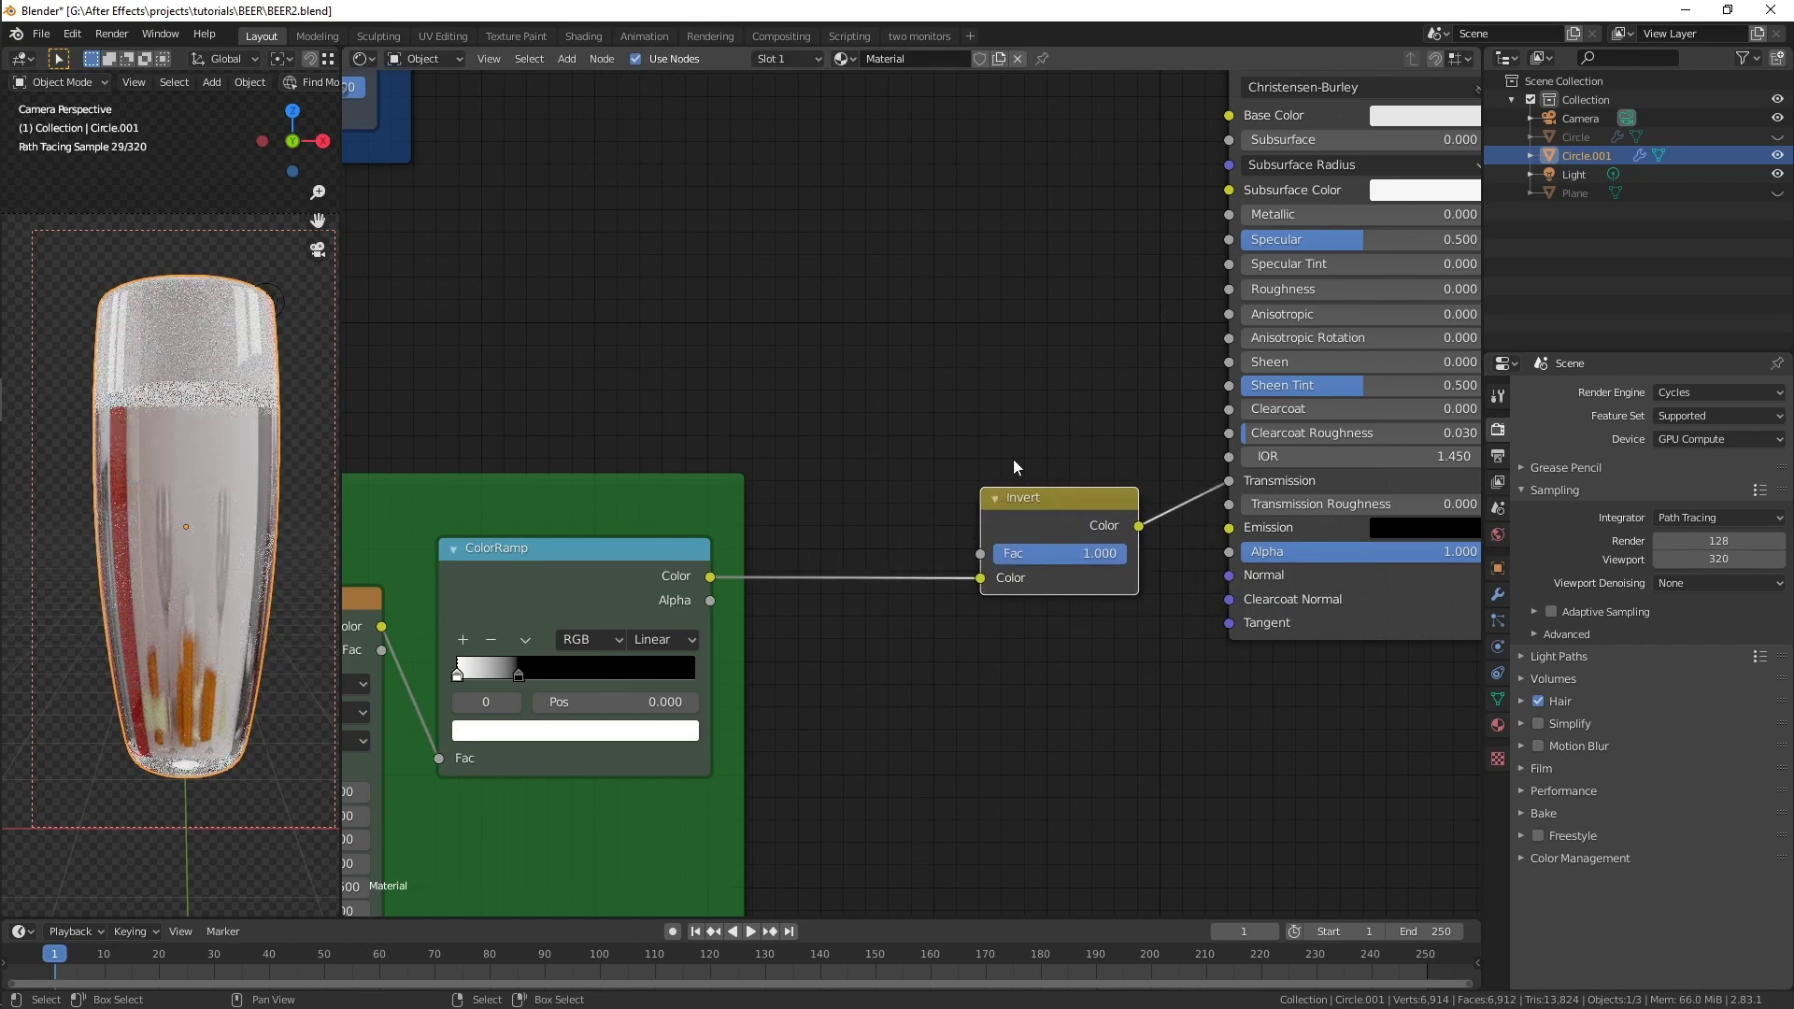
- Connect the foam ColorRamp's Color output to the Roughness and Base Color inputs of the Principled BSDF
middle_drag(920, 403, 886, 549)
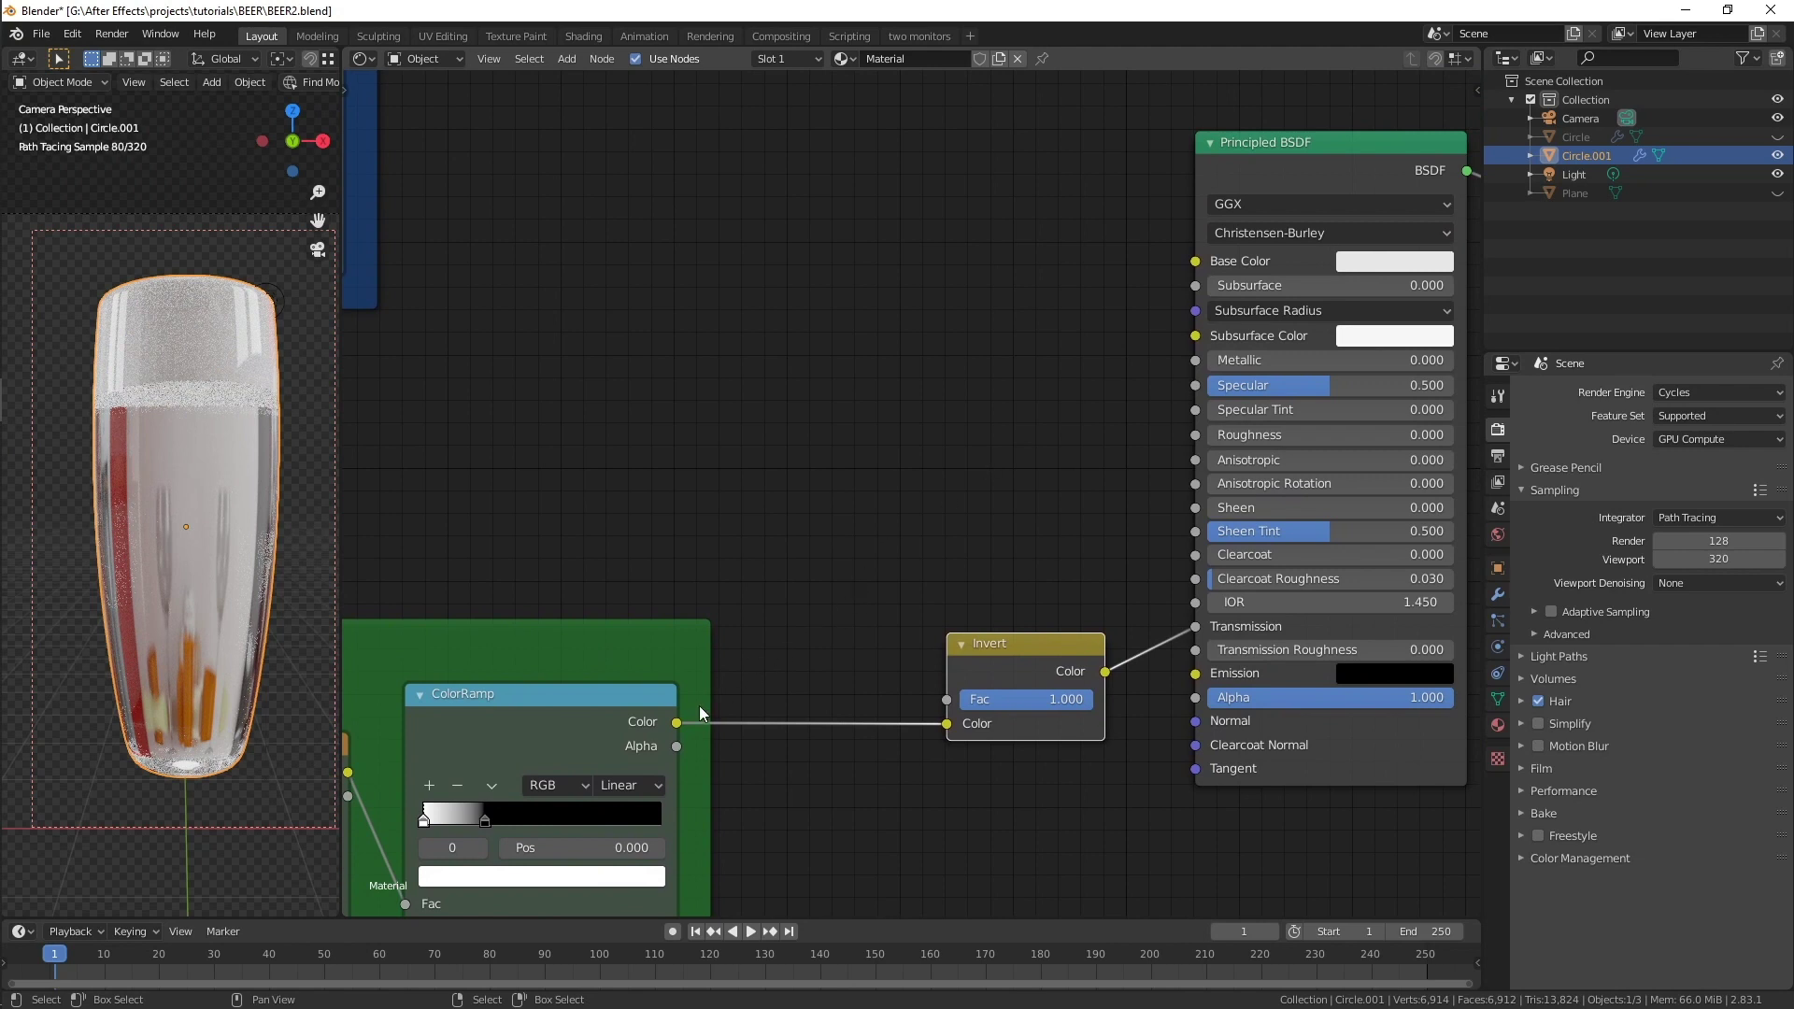
drag(676, 723, 1195, 435)
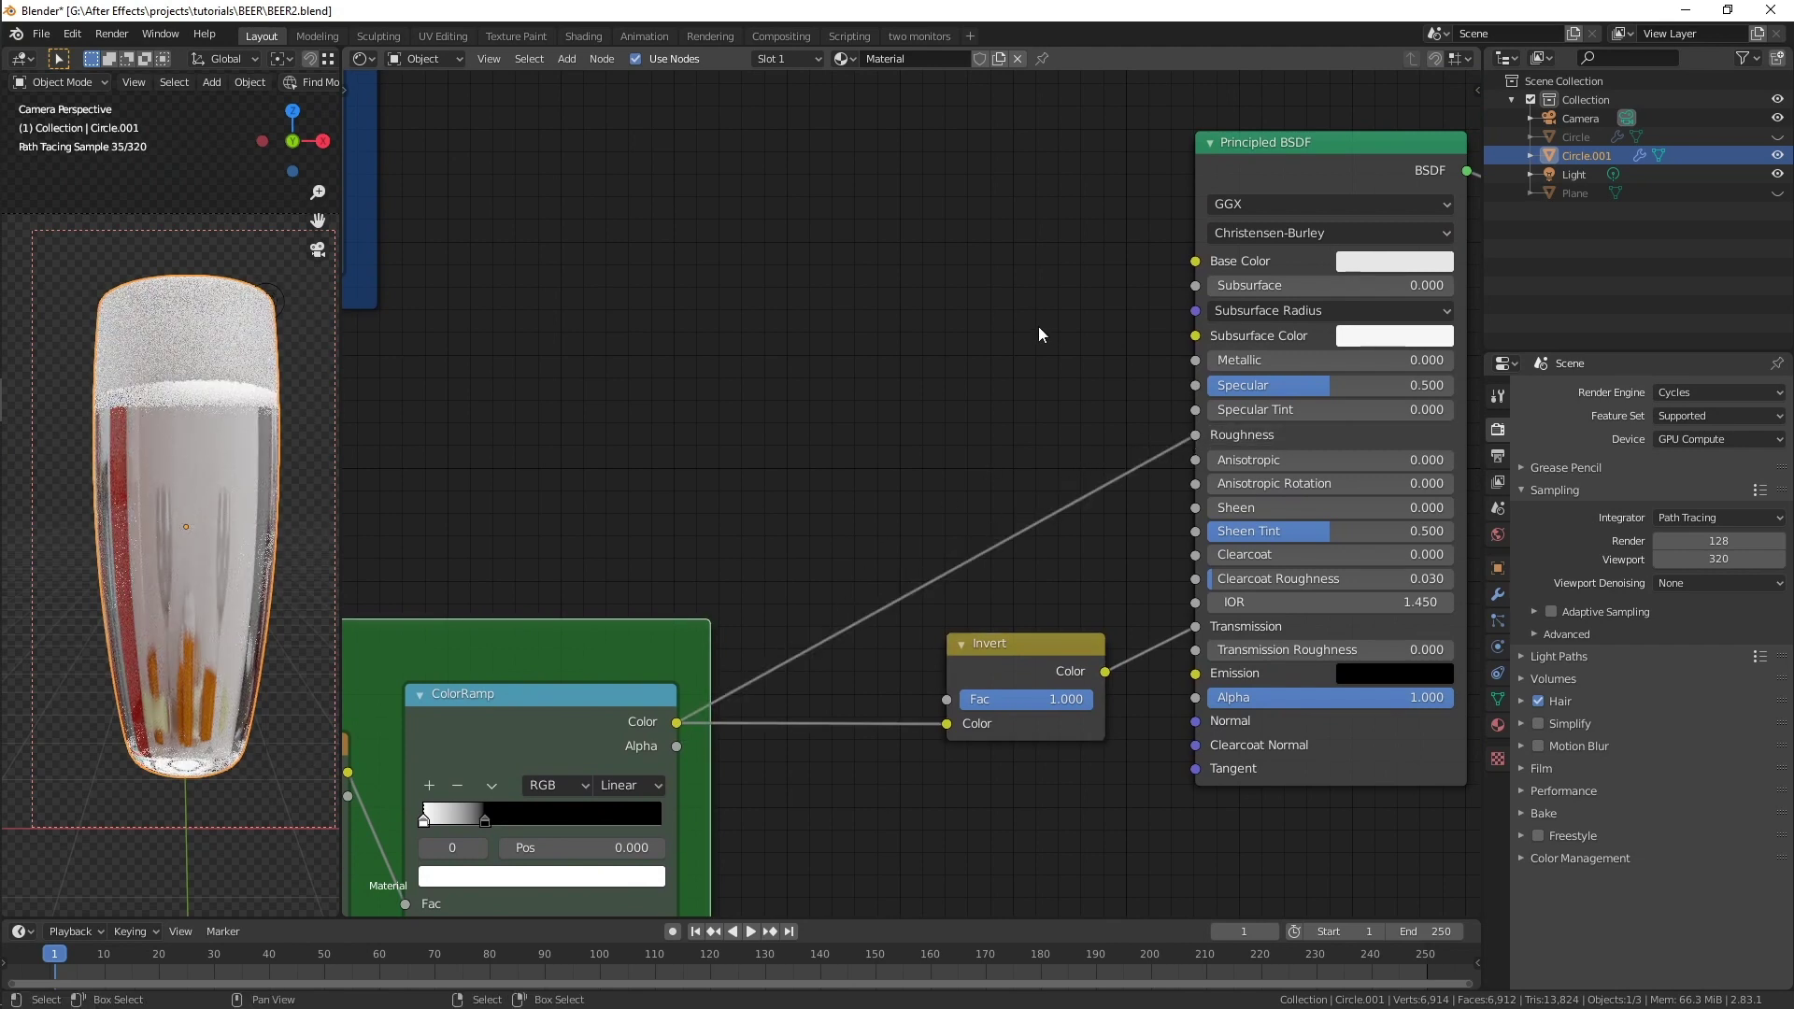
drag(673, 723, 1196, 260)
- Insert a MixRGB node before Base Color, with the foam ColorRamp driving Fac and the bubbles RGB Curves feeding Color2
scroll(921, 407, down, 3)
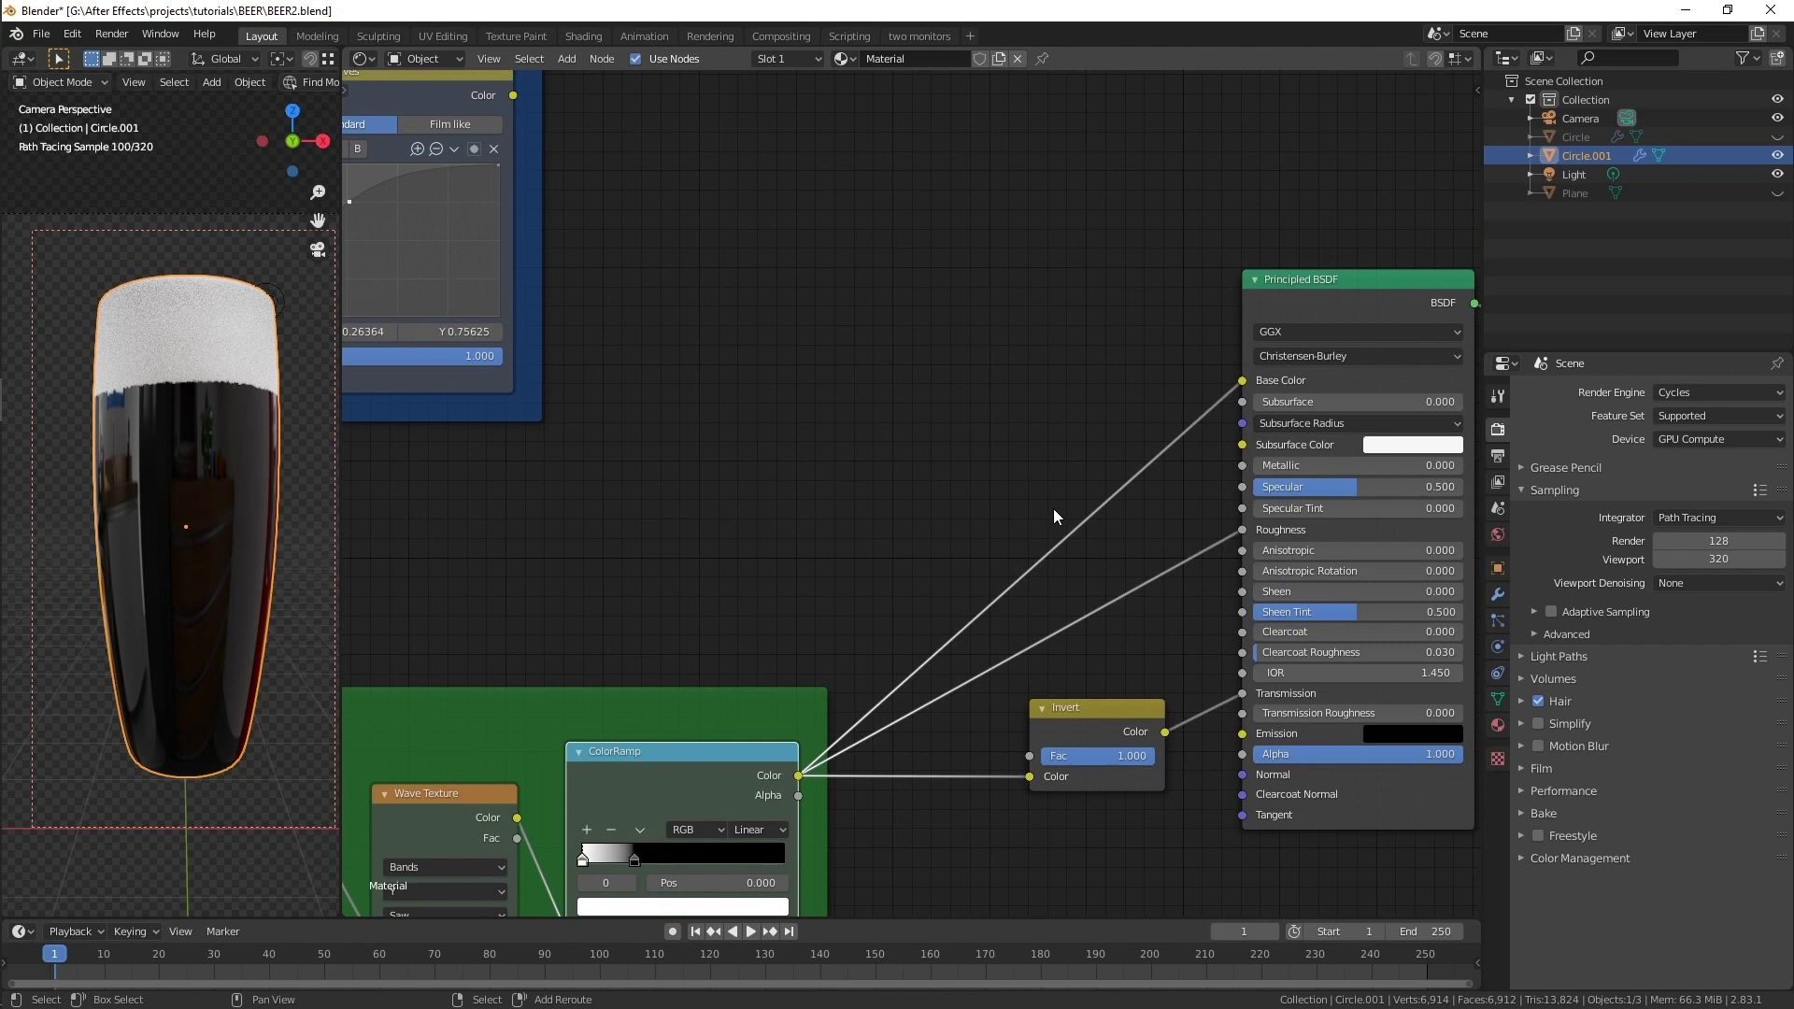
key(shift+a)
mouse_move(1052, 511)
click(1128, 621)
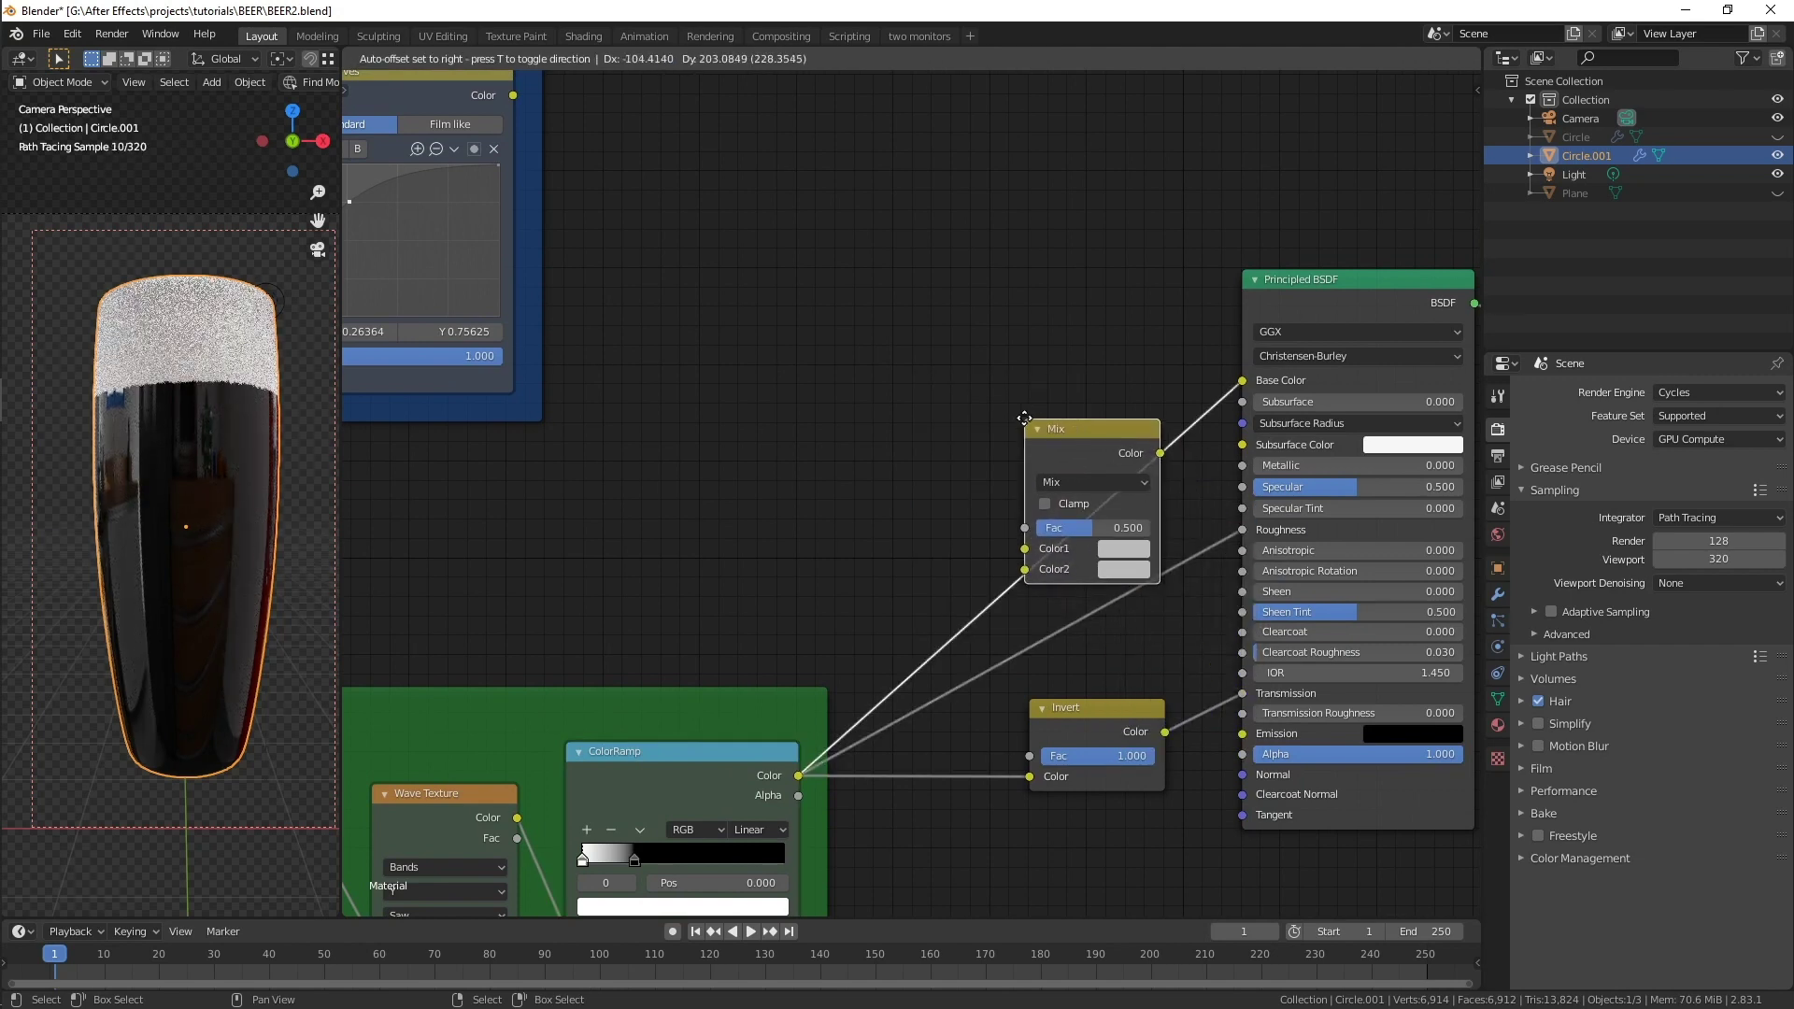
click(1037, 411)
middle_drag(839, 361, 898, 436)
drag(571, 170, 1062, 574)
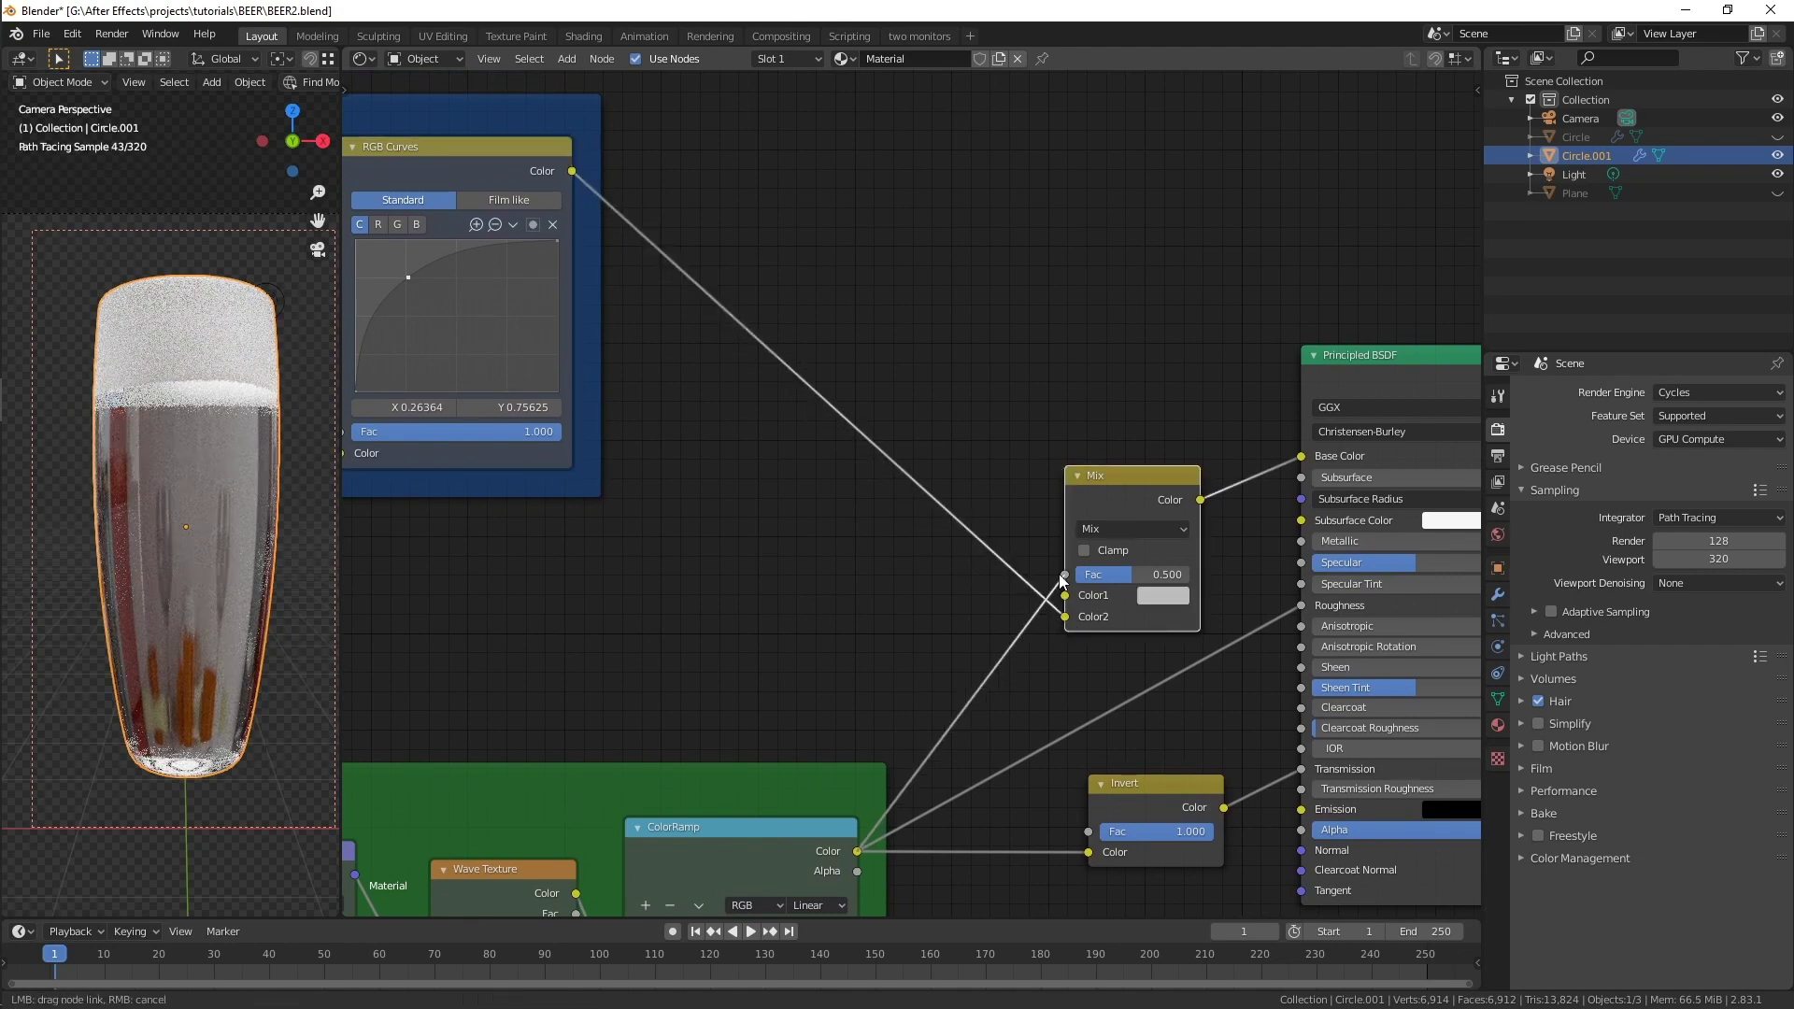
- Set the Mix node's Color1 to a bright golden yellow with hue 0.123 and saturation 0.657
click(1158, 596)
click(1186, 413)
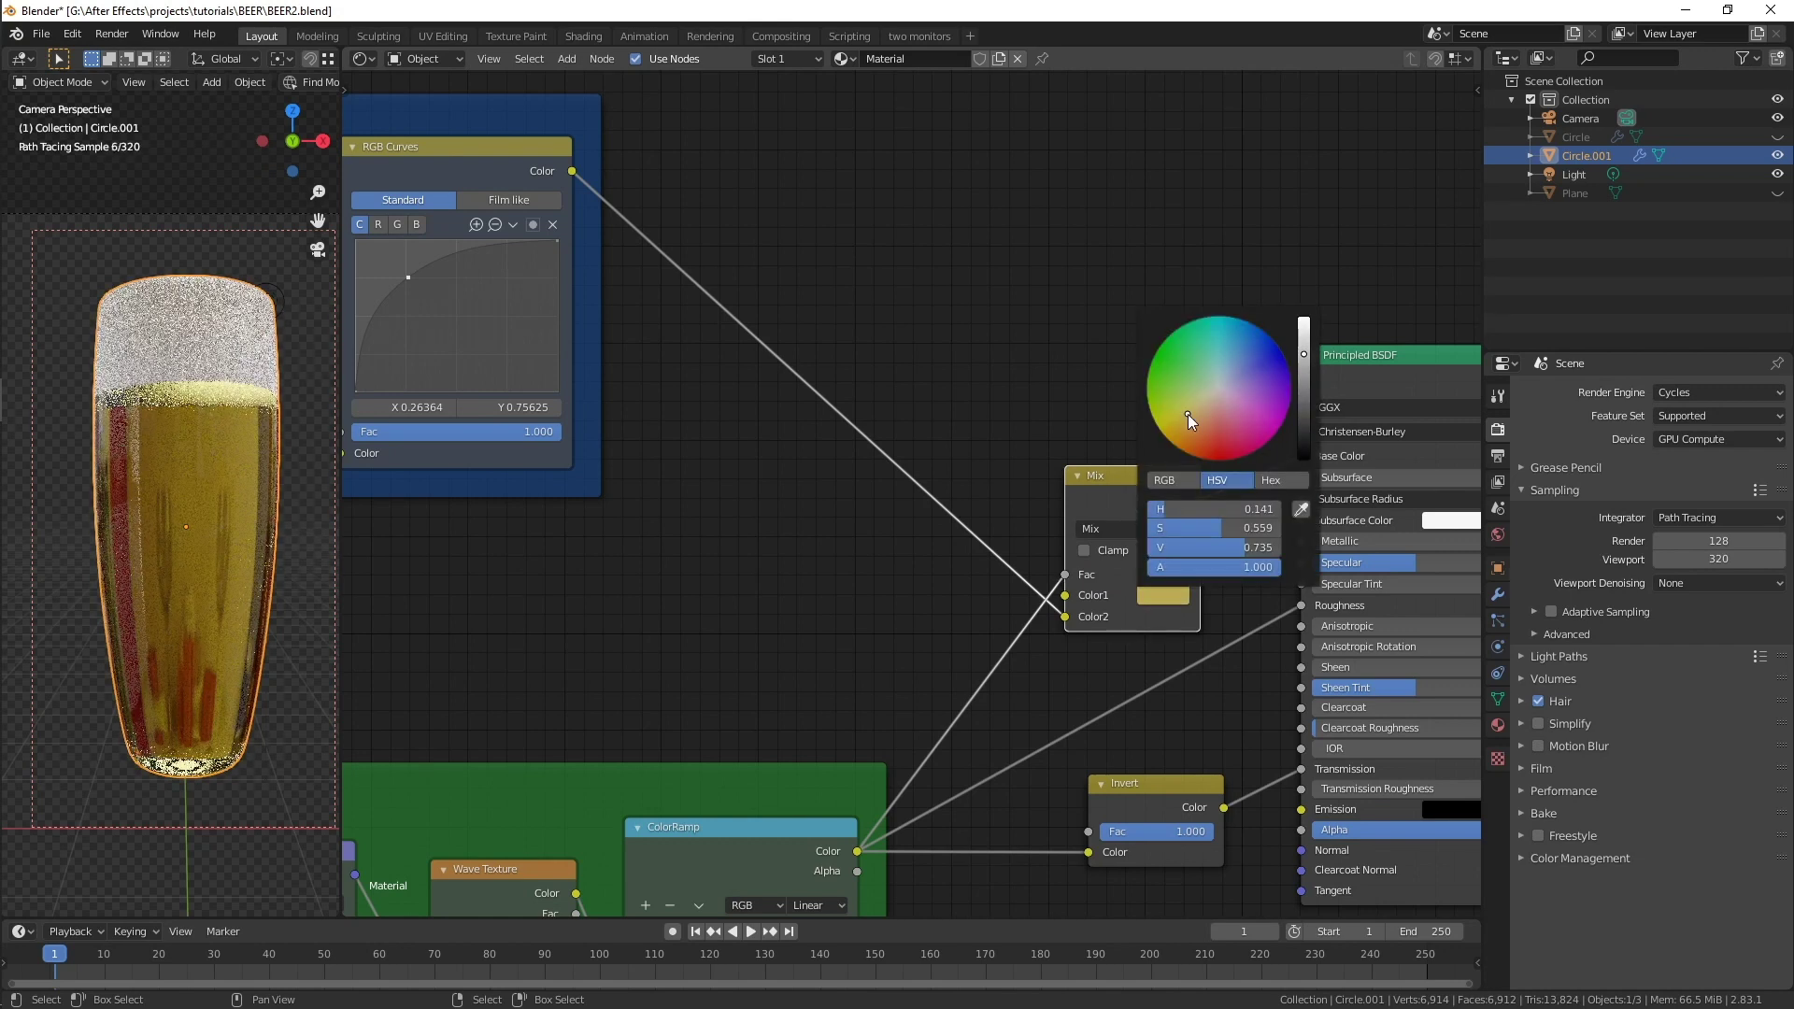
click(1186, 423)
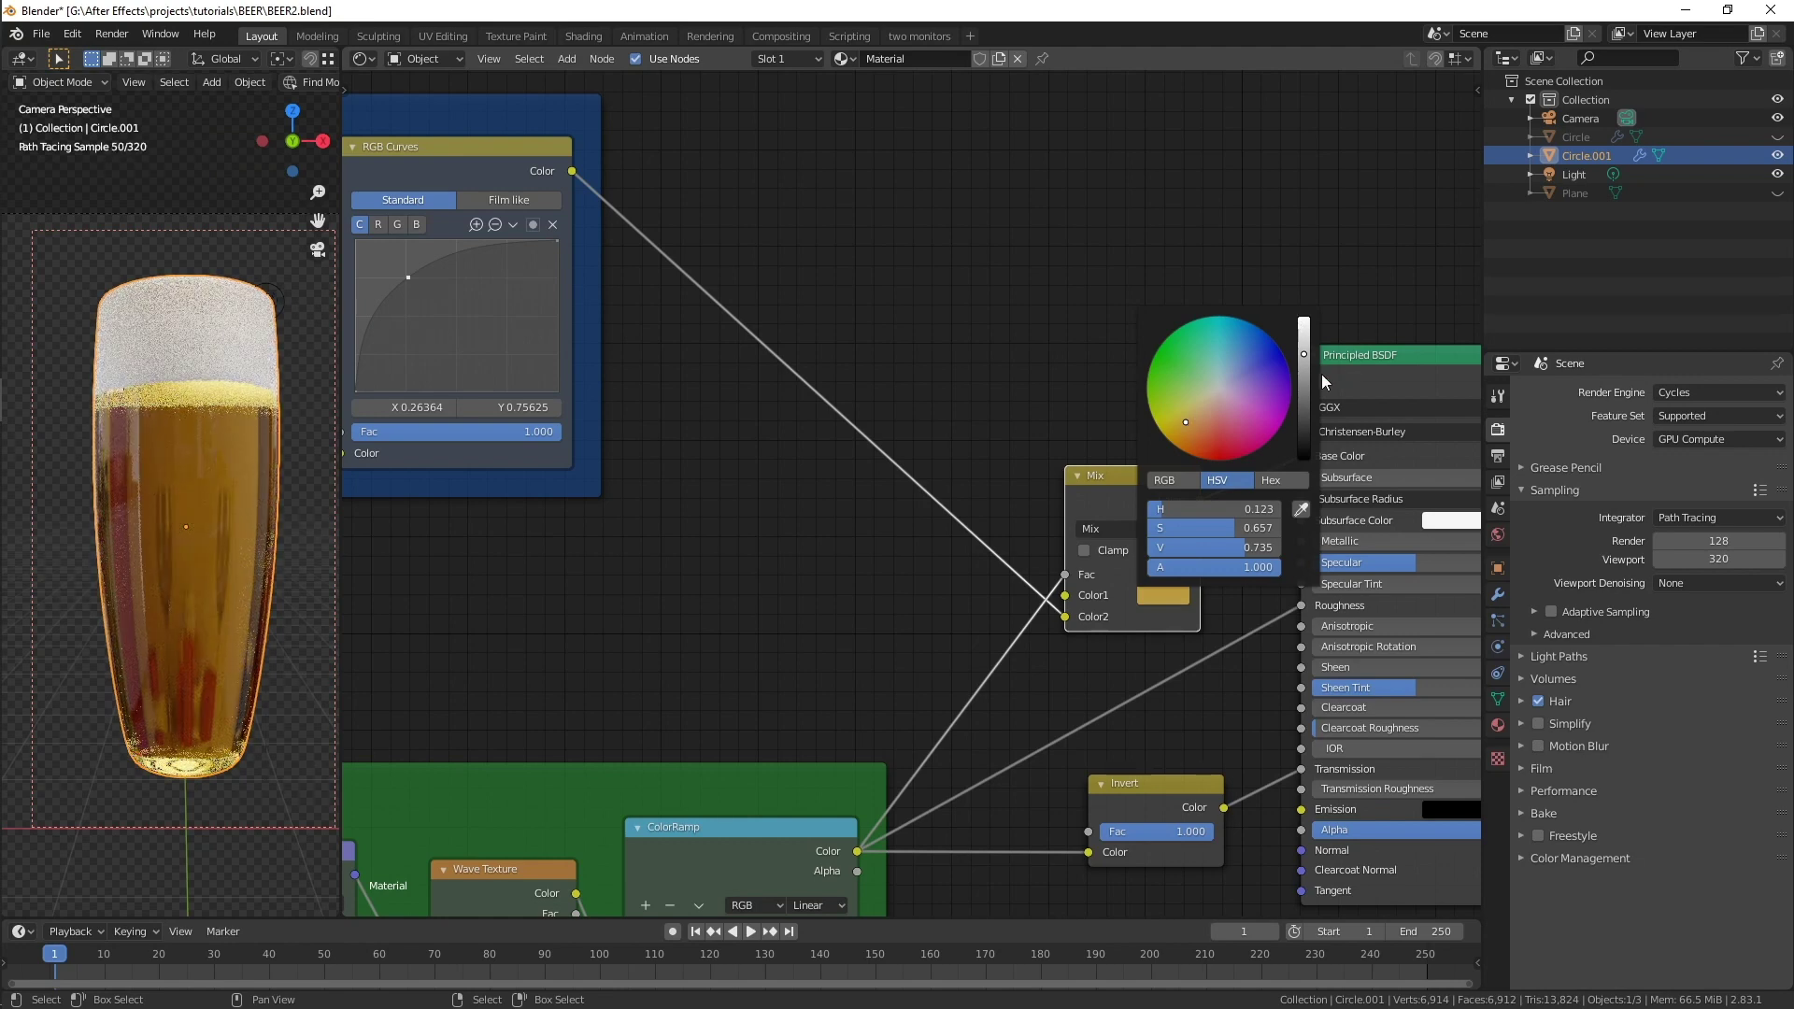
drag(1309, 357, 1303, 324)
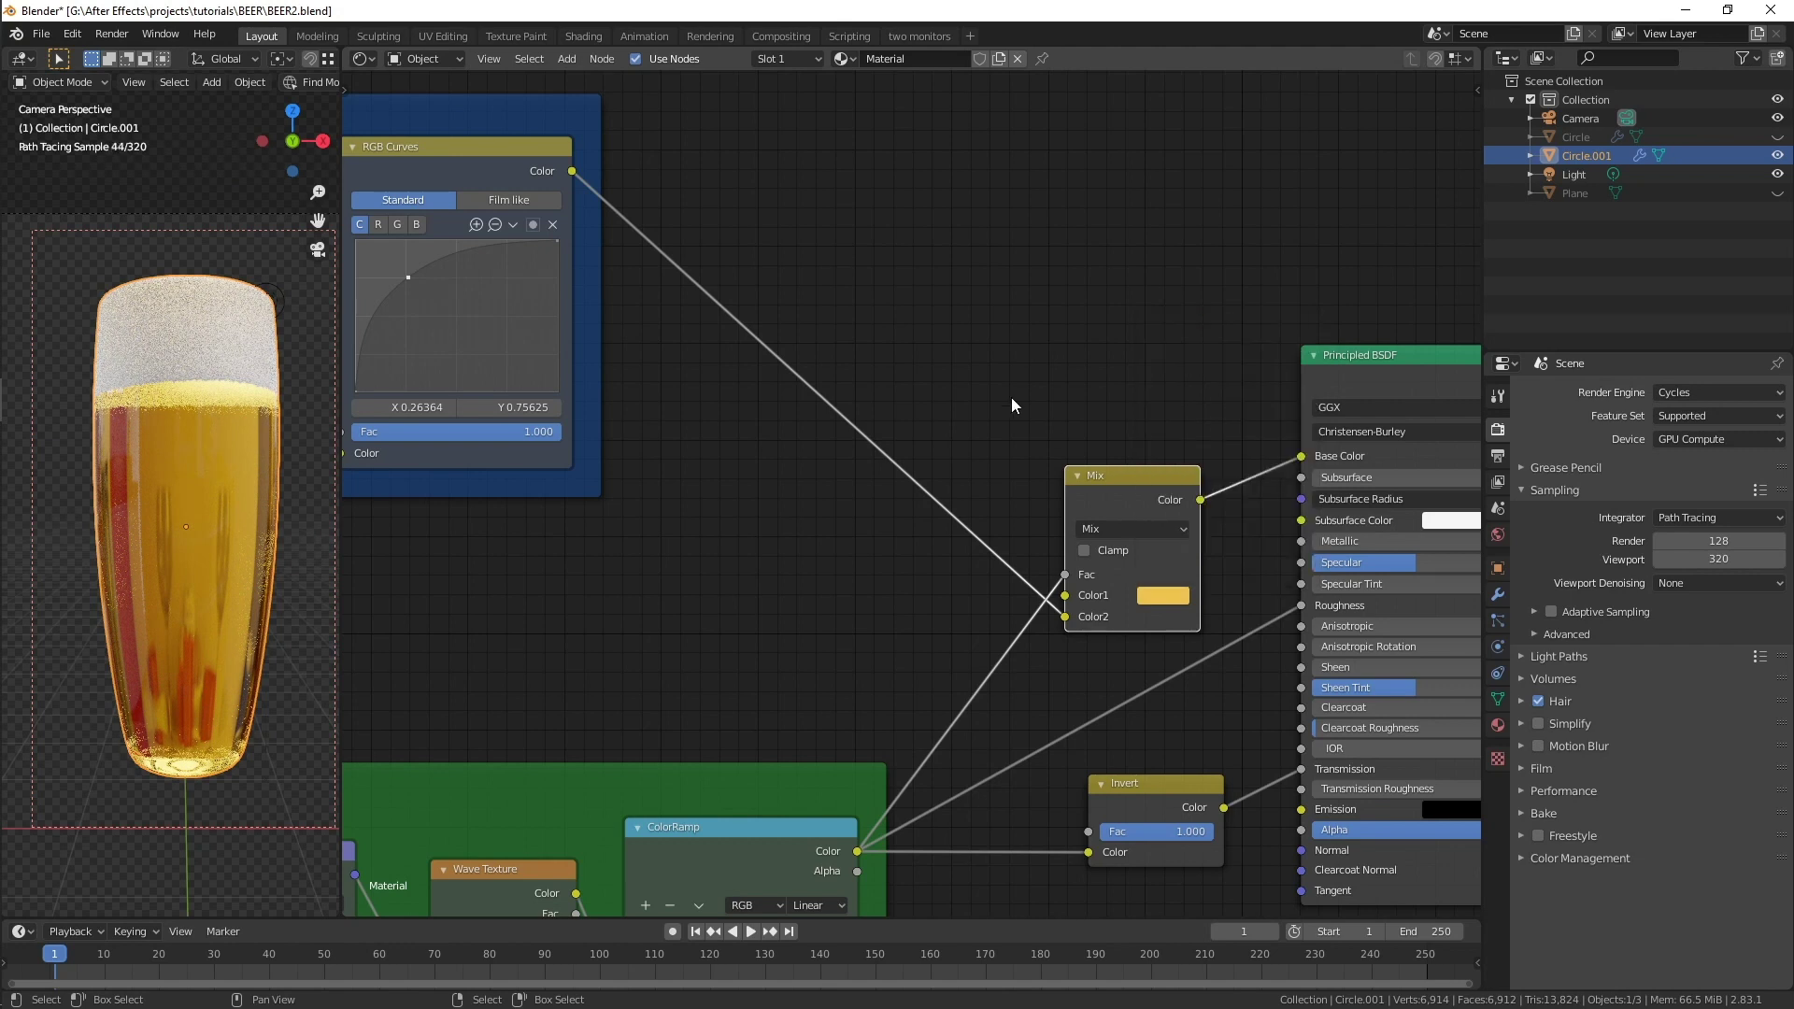
- Connect the bubbles Voronoi Texture's Distance output to the Principled BSDF's Subsurface input
scroll(1011, 396, down, 1)
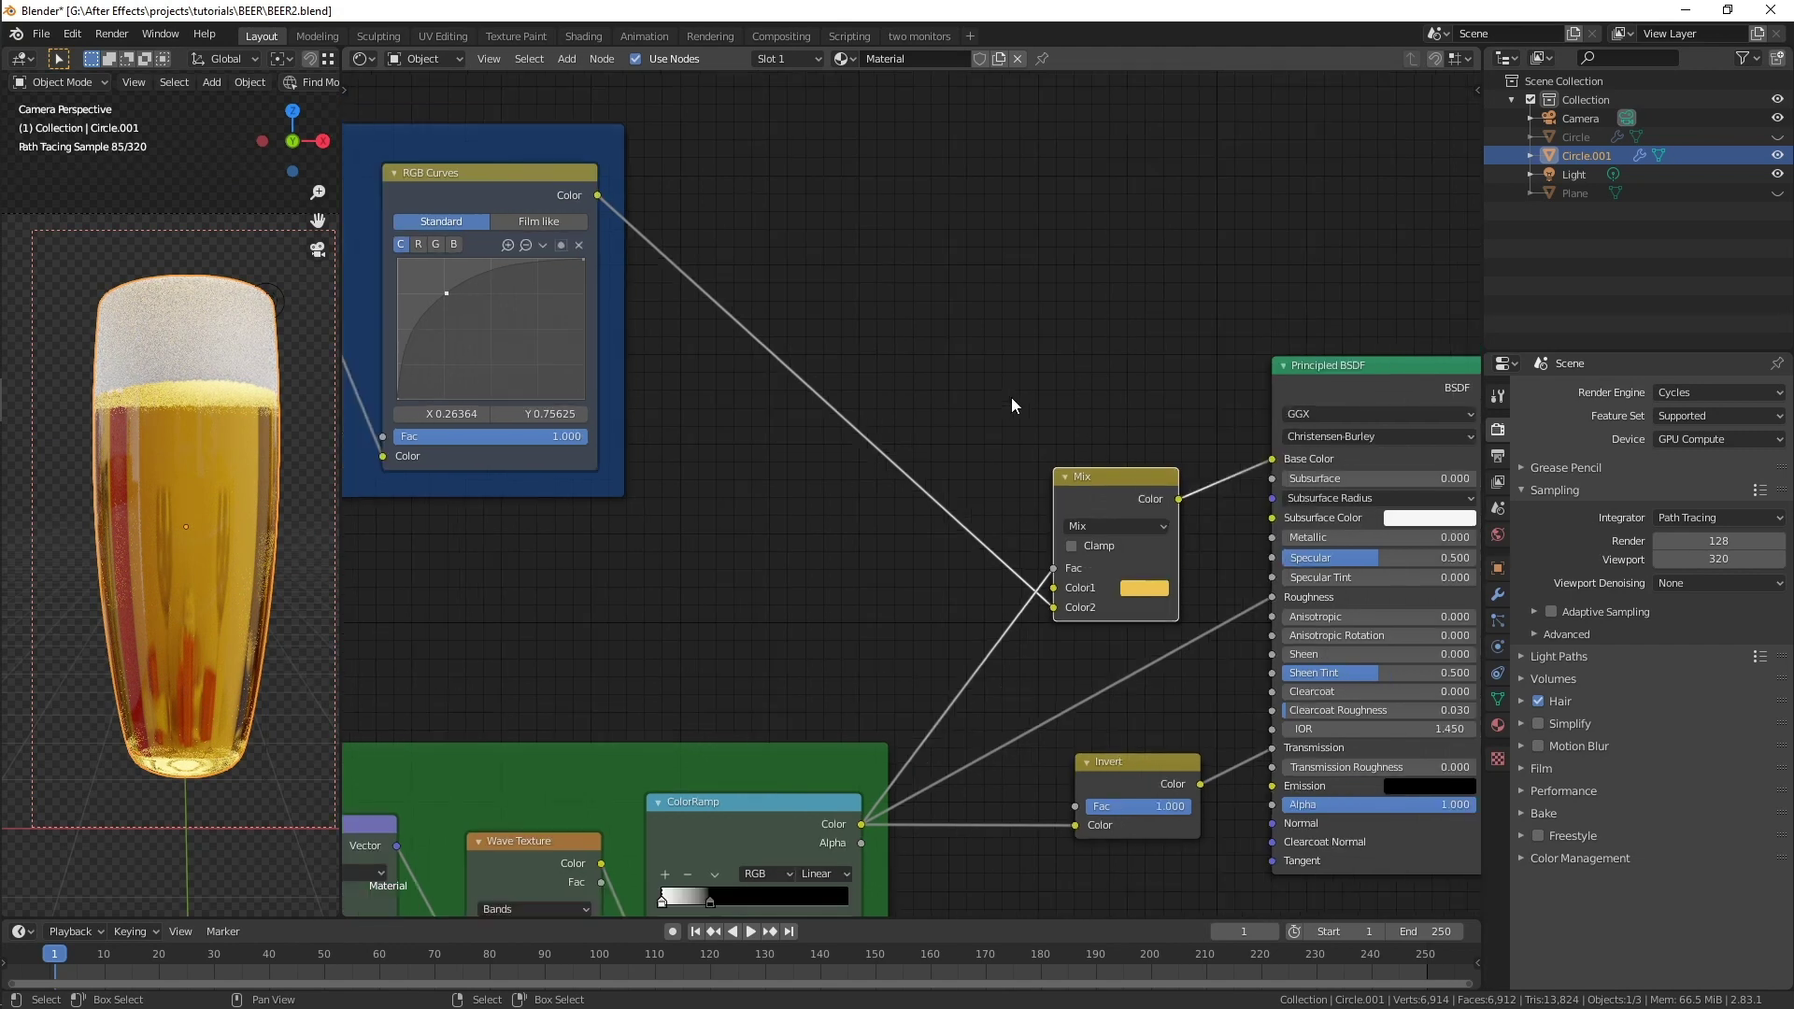
middle_drag(1019, 395, 1060, 367)
scroll(794, 360, down, 1)
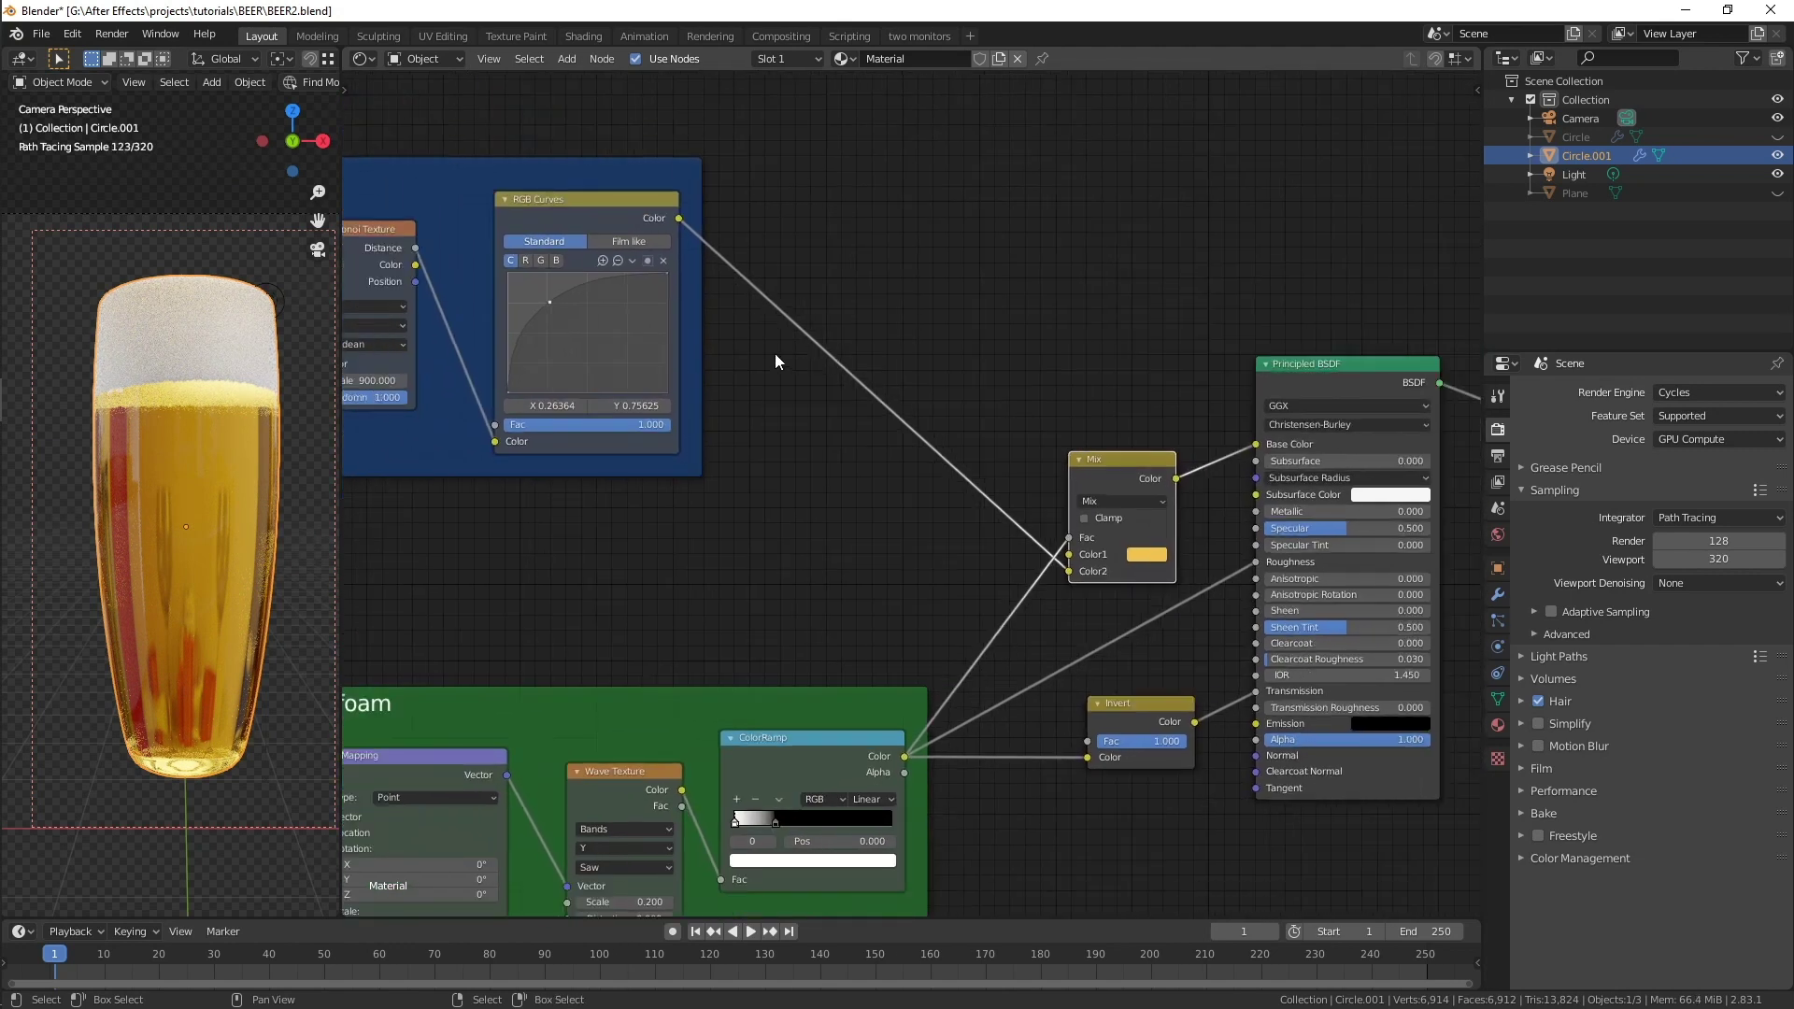
drag(416, 247, 1253, 467)
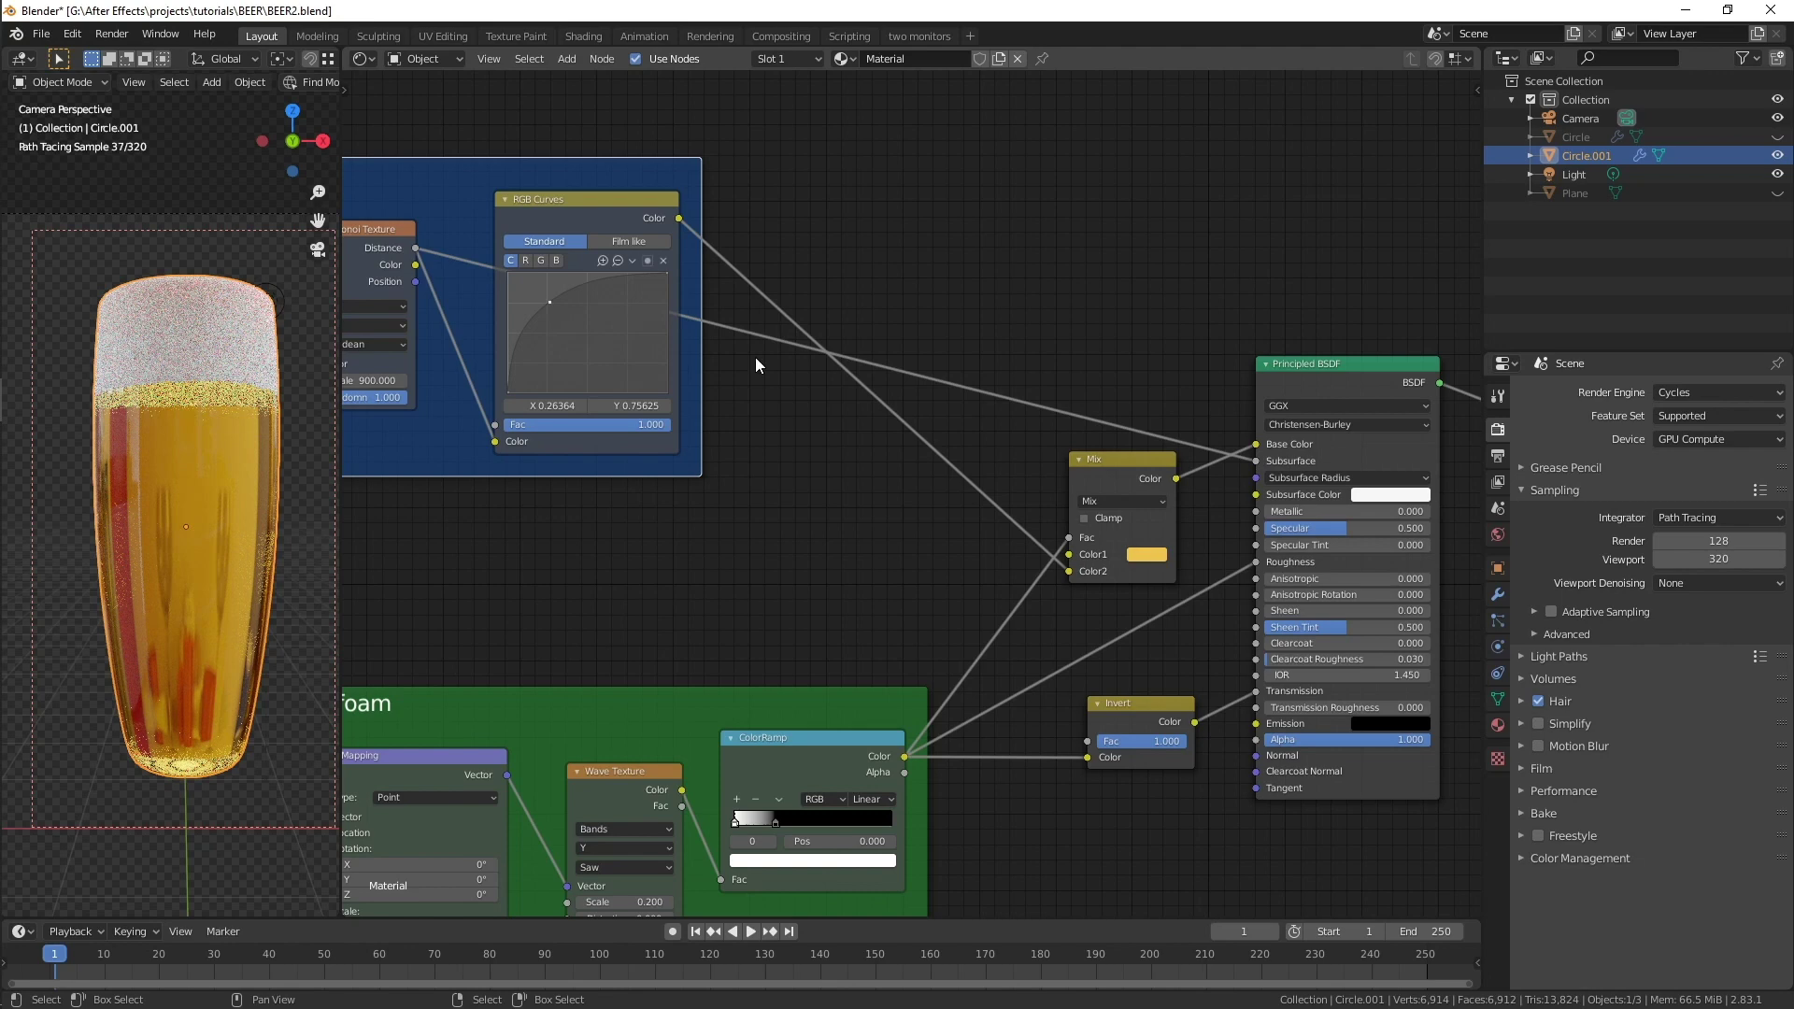
- Limit the viewport rendering to a region around the foam at the top of the glass and view it up close
key(ctrl+b)
drag(175, 244, 311, 407)
shift+middle_drag(277, 391, 221, 549)
scroll(221, 501, up, 6)
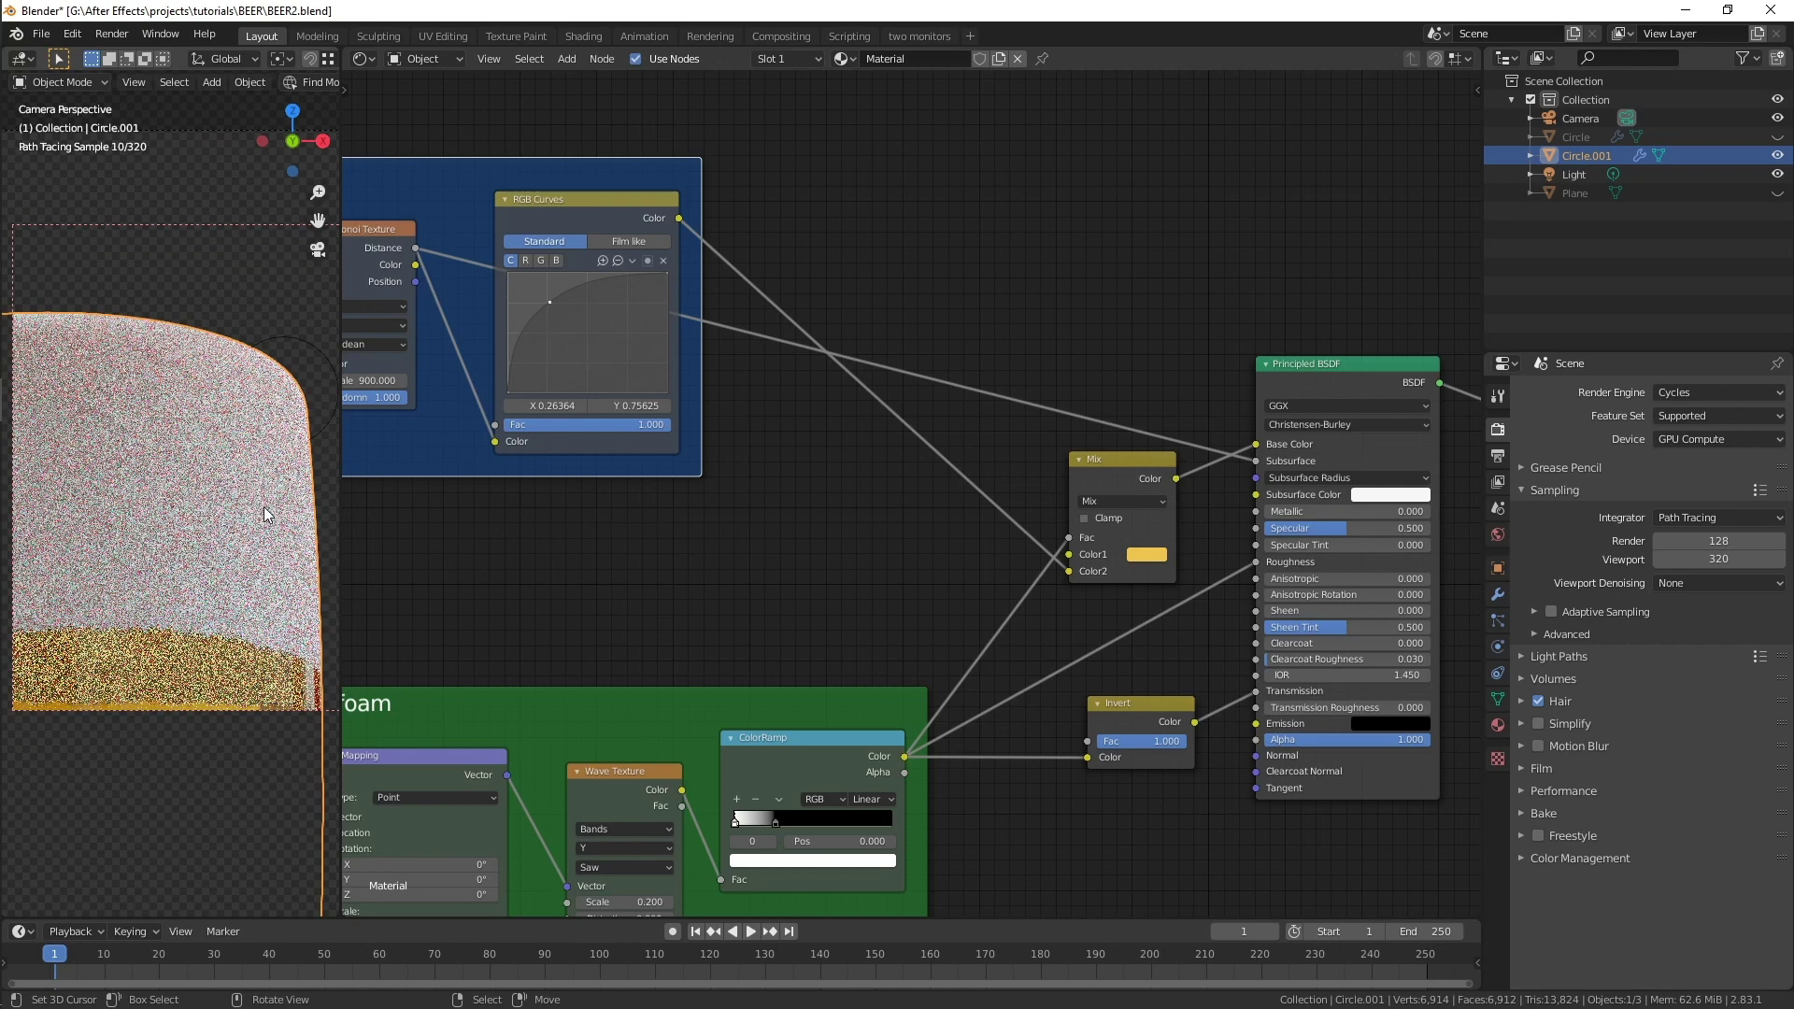
- Increase the emission strength of the light beside the foam, and reselect the inner mesh Circle.001
click(320, 351)
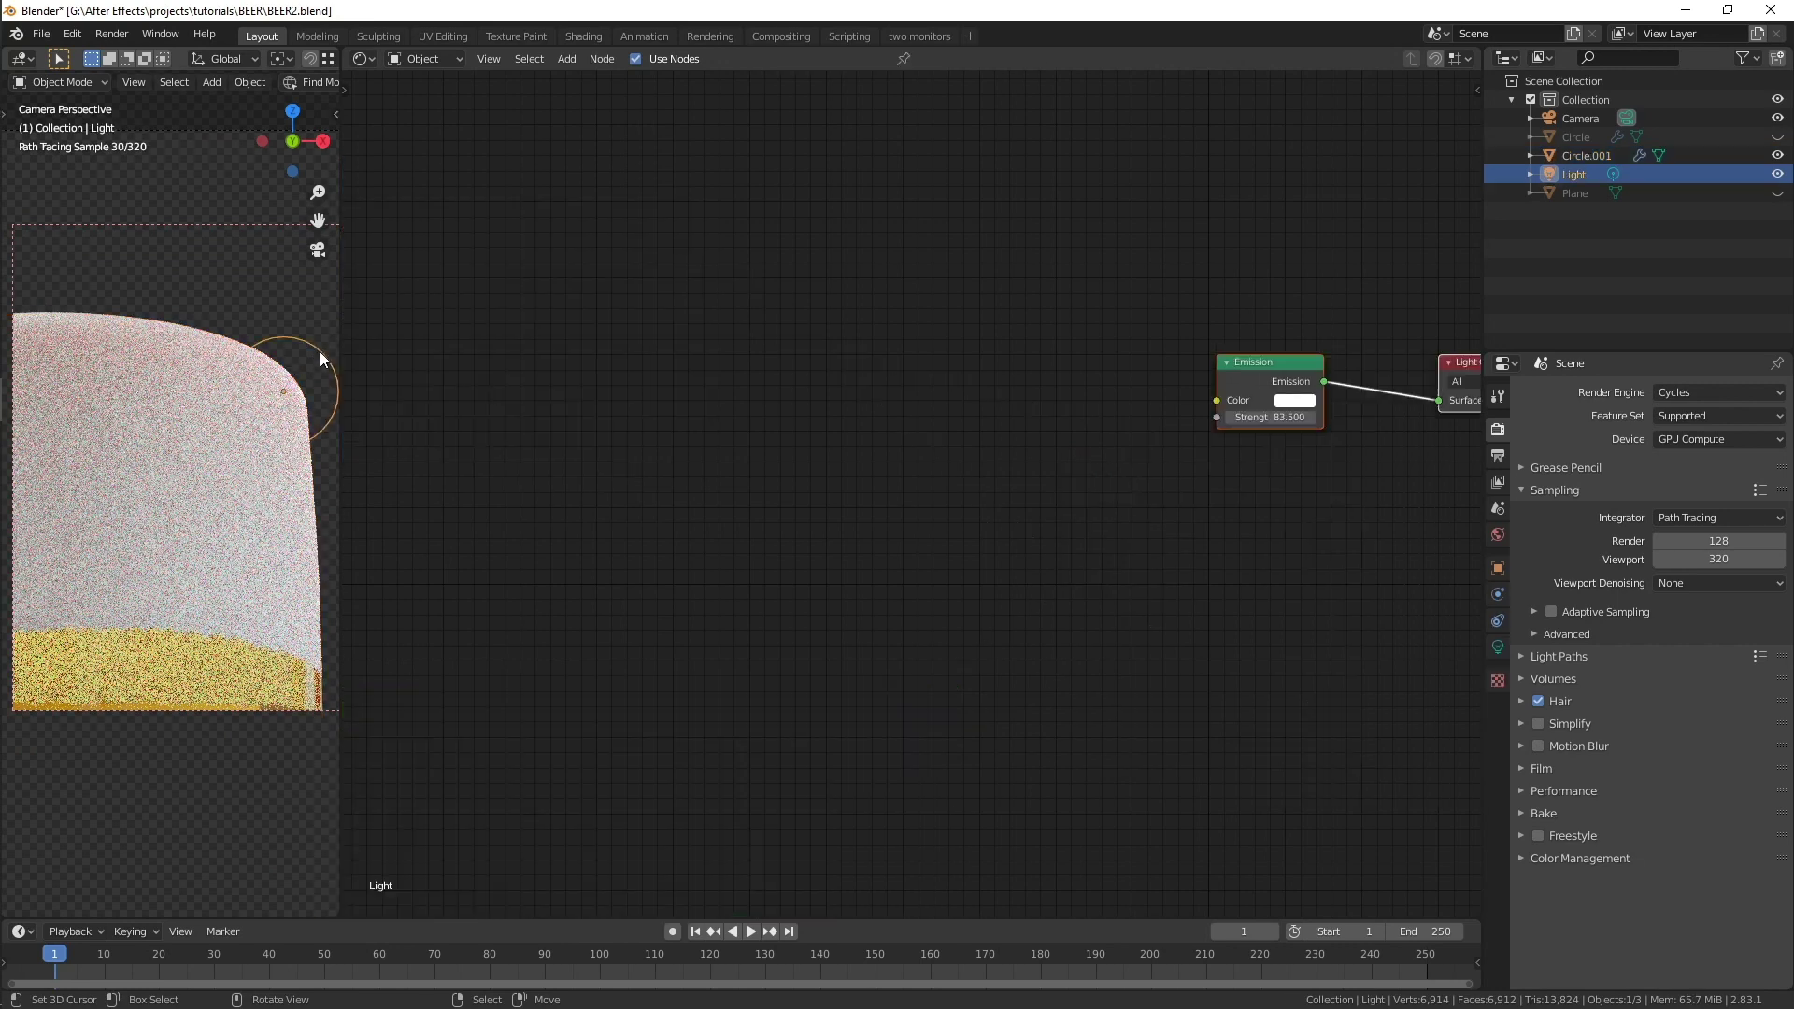
drag(1269, 417, 1327, 416)
click(216, 399)
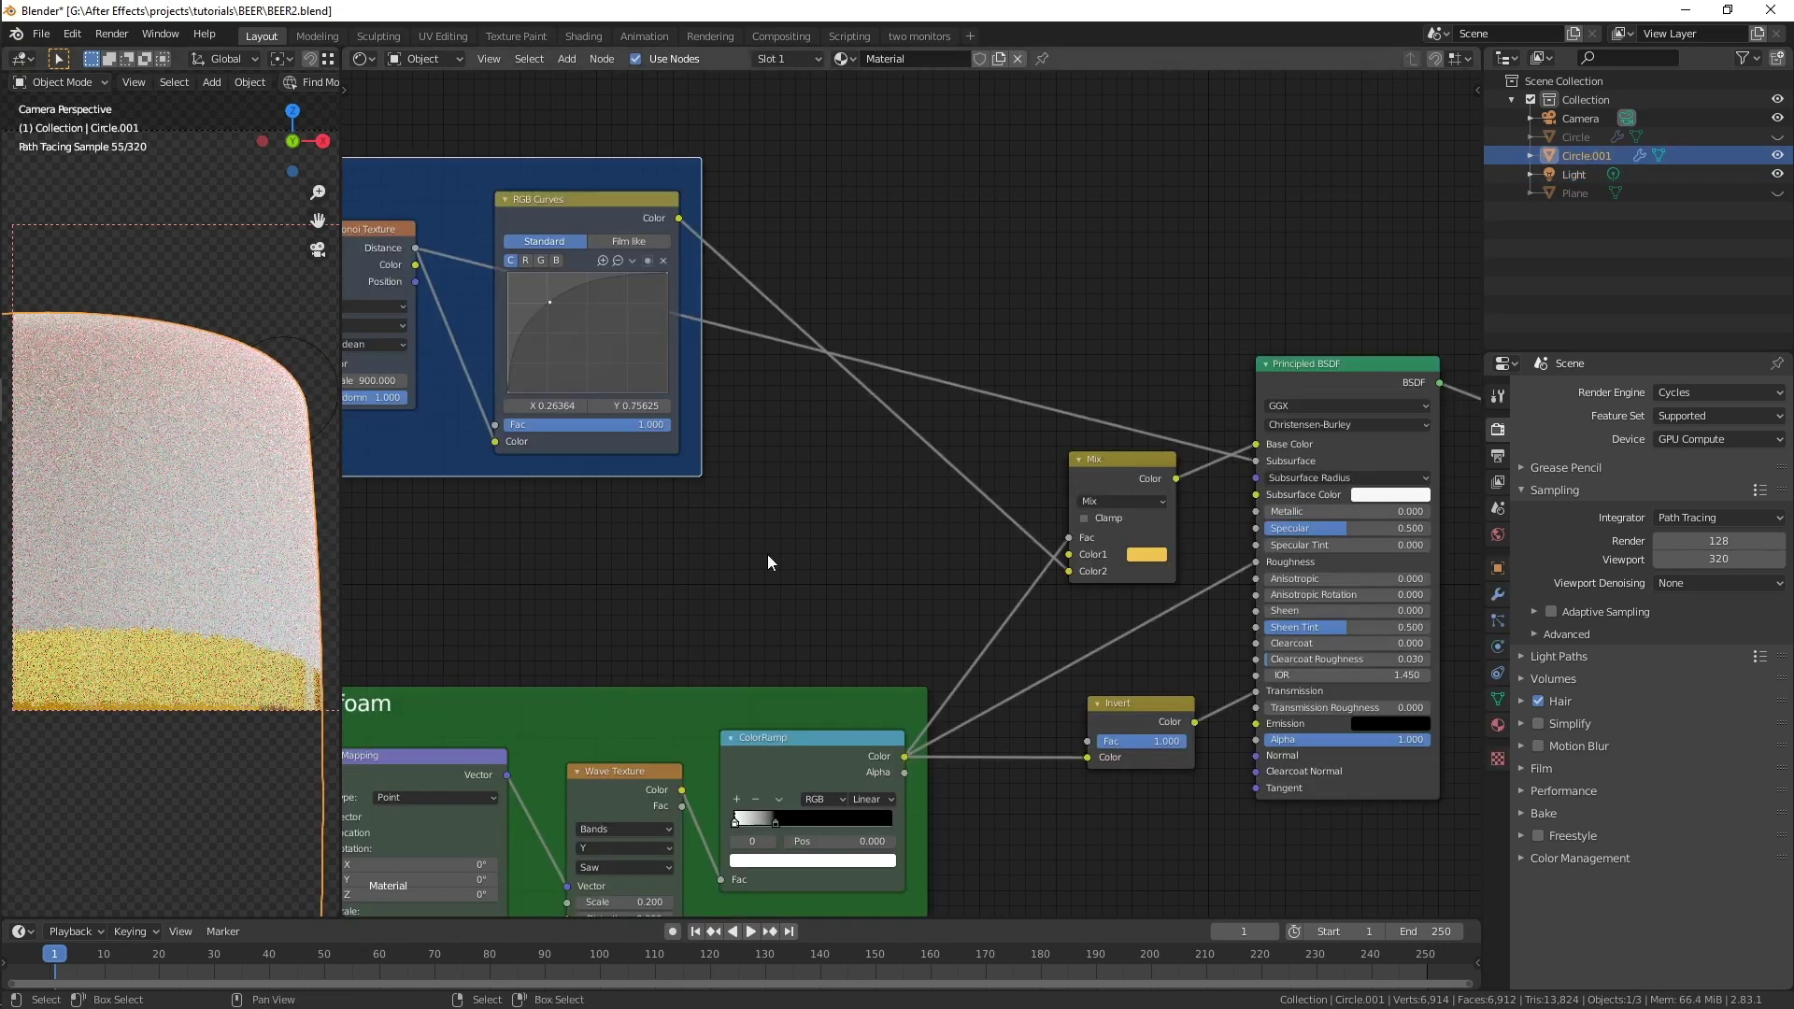
scroll(975, 517, up, 3)
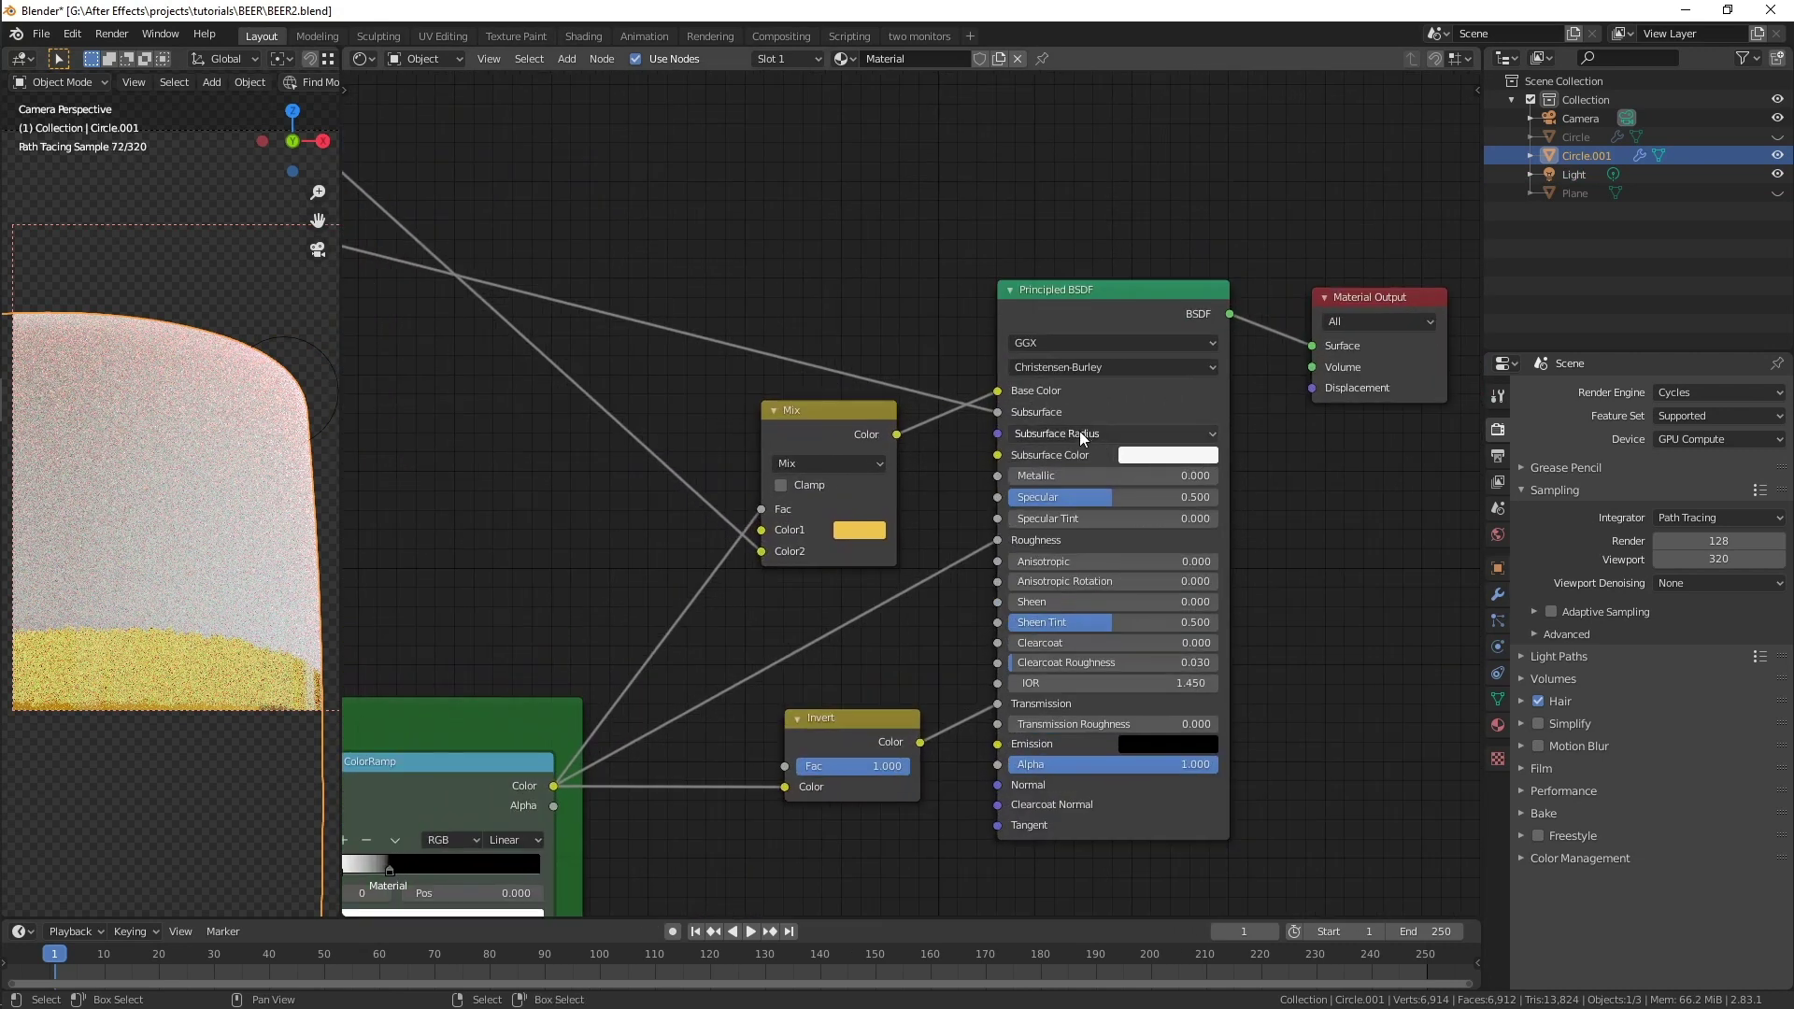
- Even out the Principled BSDF's Subsurface Radius components to give the foam a neutral white scattering
click(1079, 433)
click(1074, 476)
text(0.1)
key(Tab)
text(1)
key(Return)
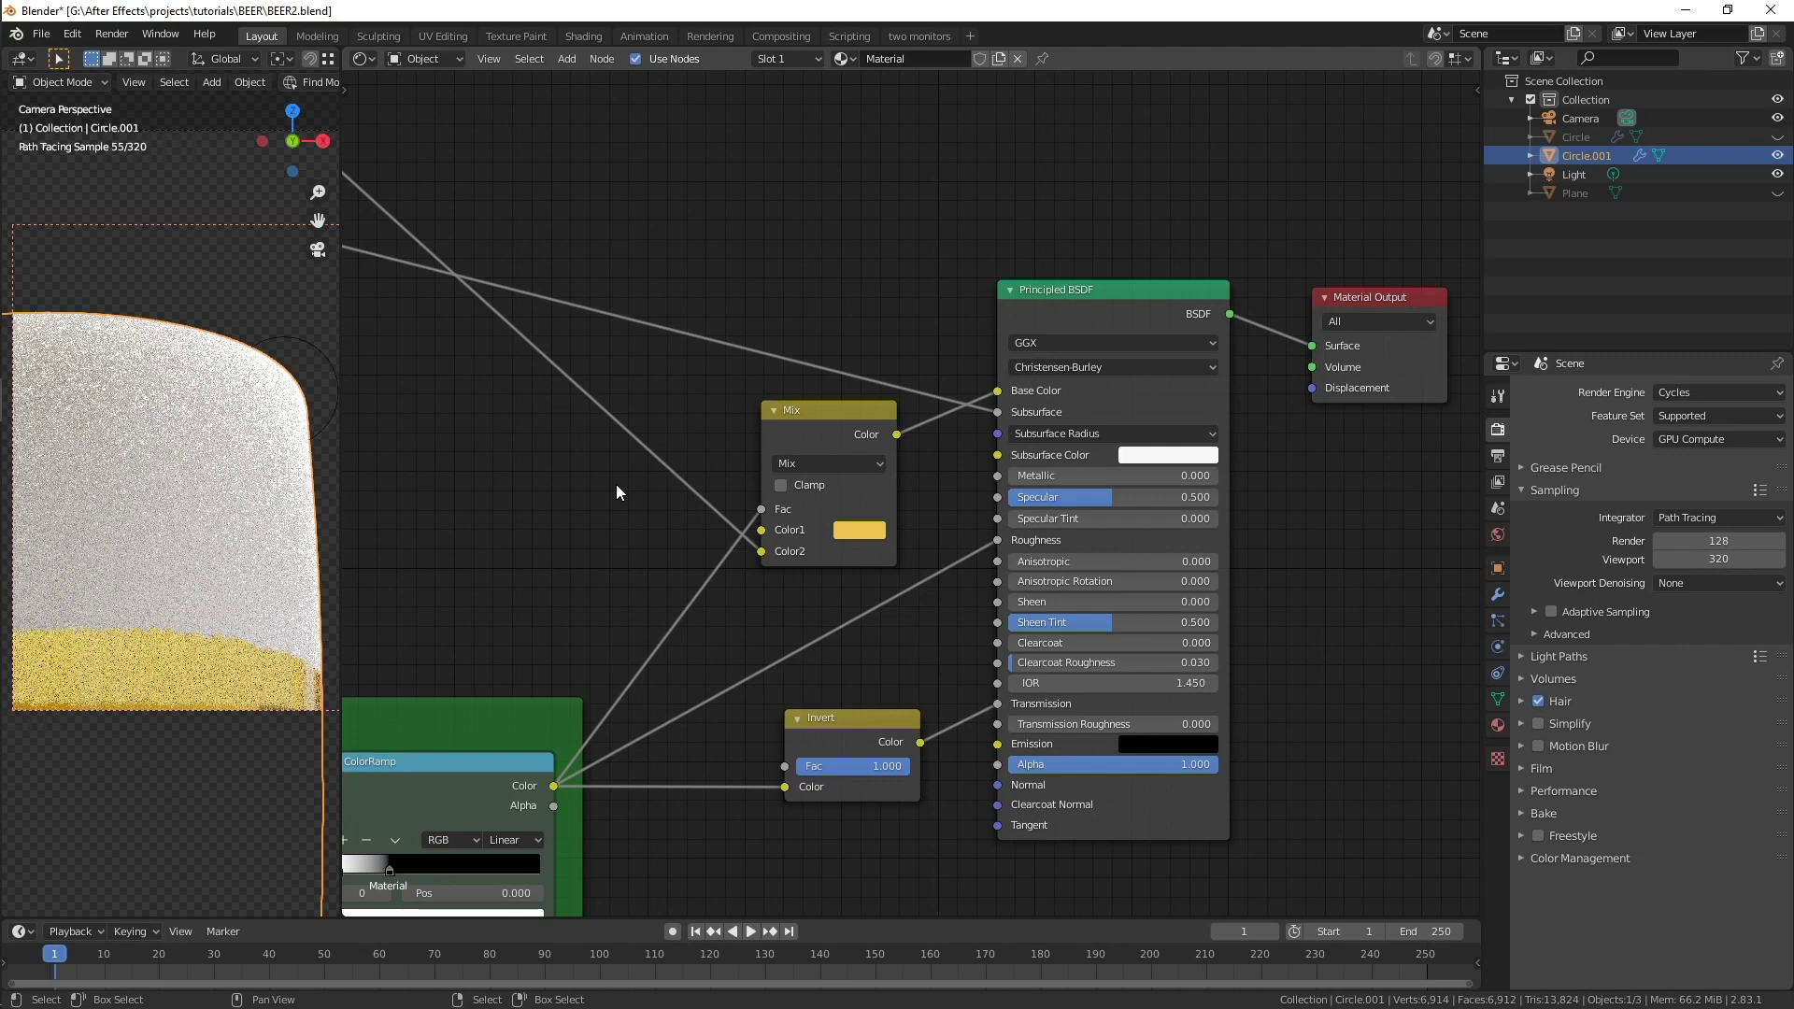
- Enlarge the viewport render region to cover the whole inner mesh from its top to its base
scroll(615, 484, down, 3)
middle_drag(619, 480, 847, 422)
scroll(854, 396, down, 1)
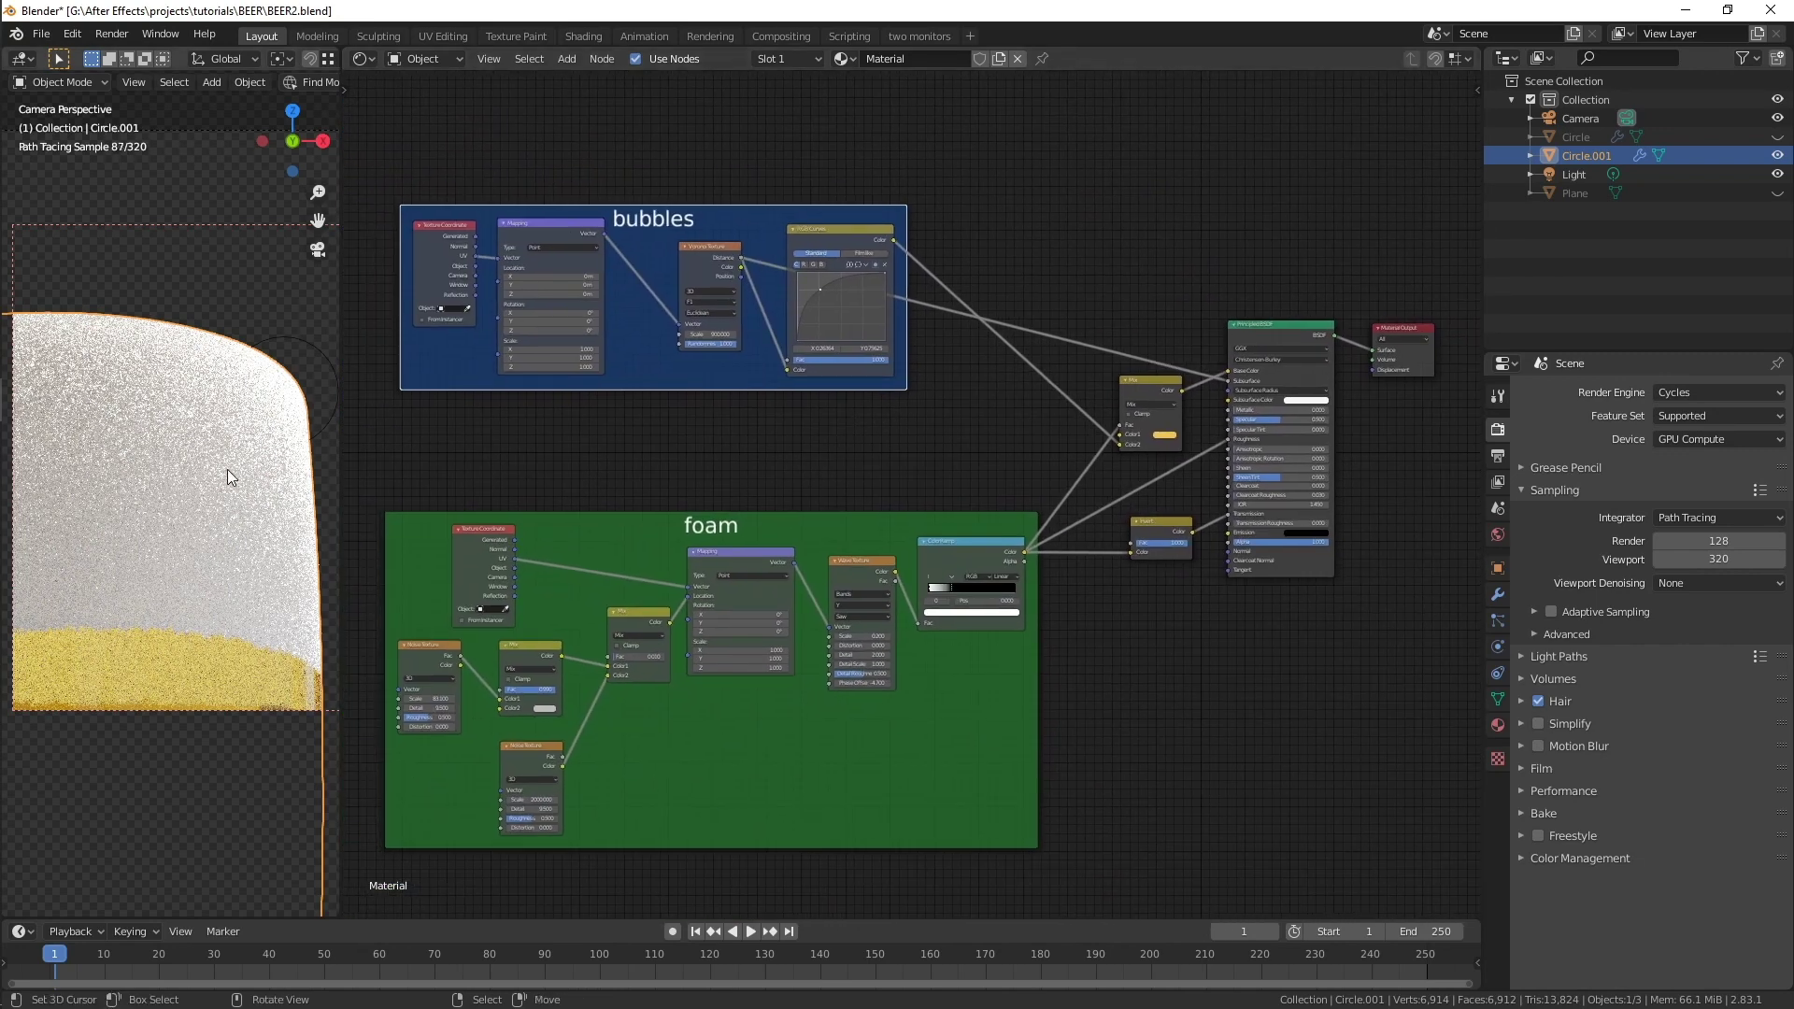
scroll(234, 464, down, 5)
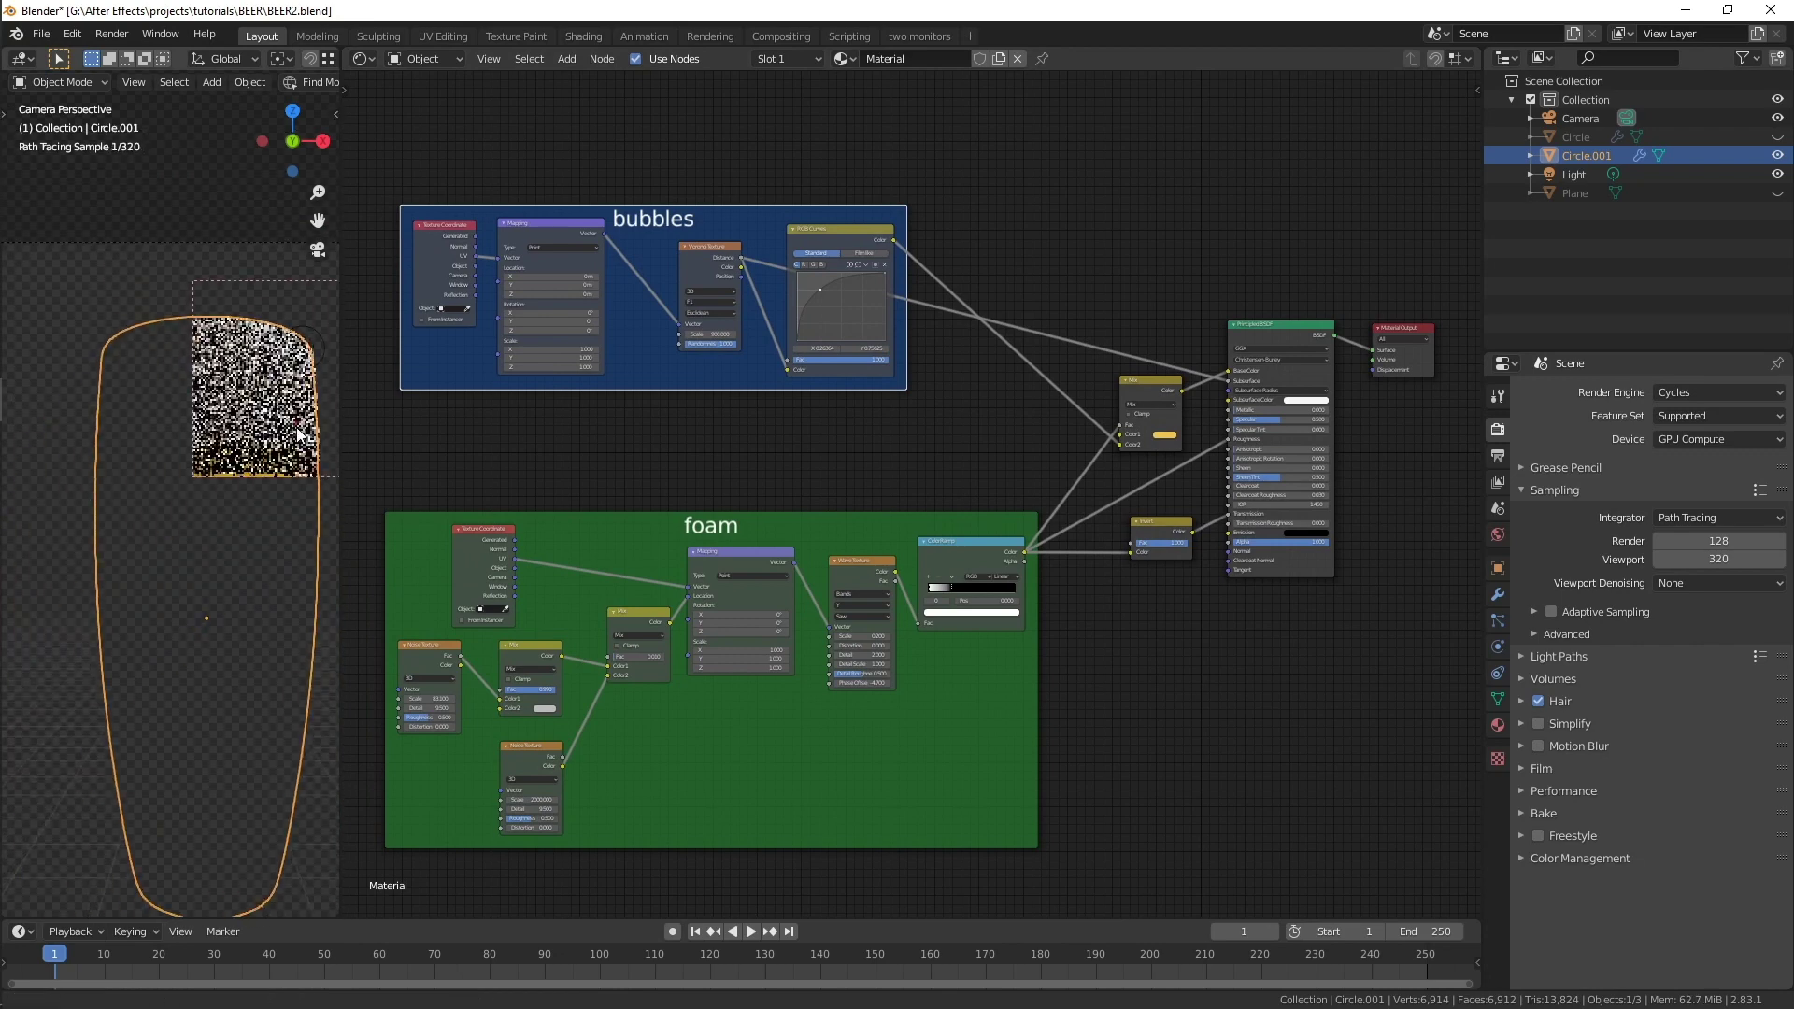
scroll(299, 434, down, 3)
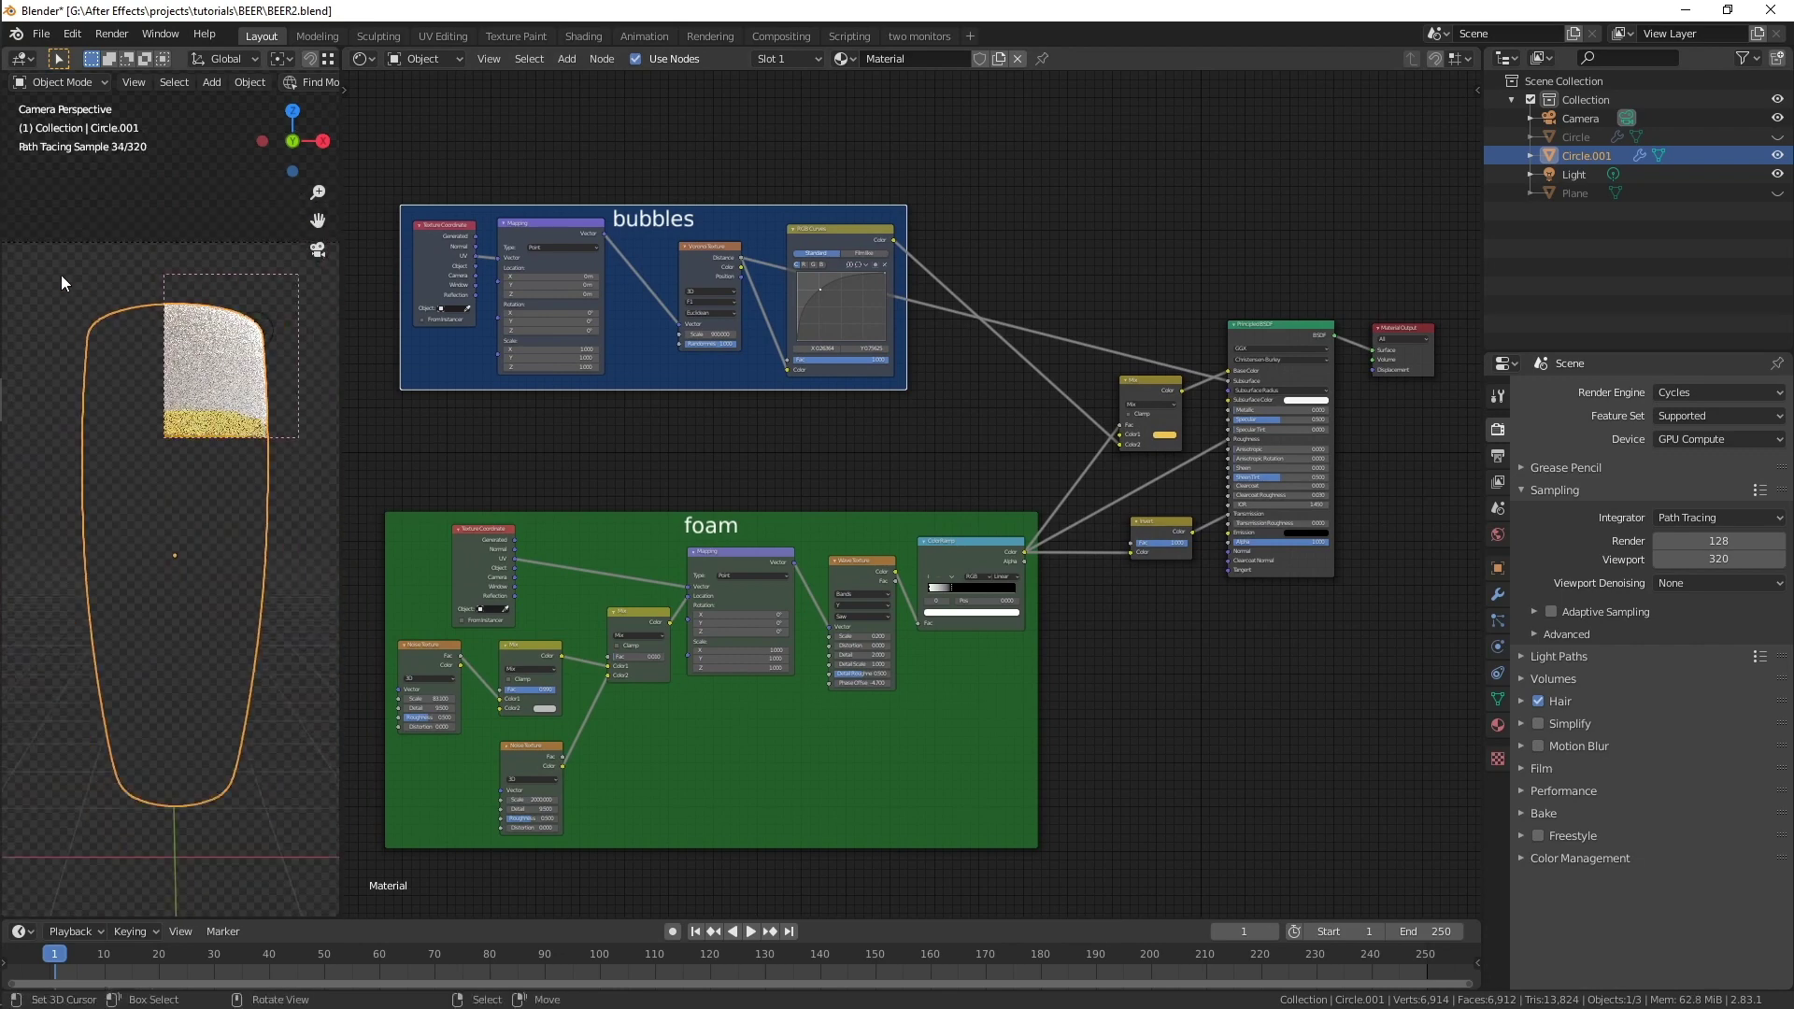
key(ctrl+b)
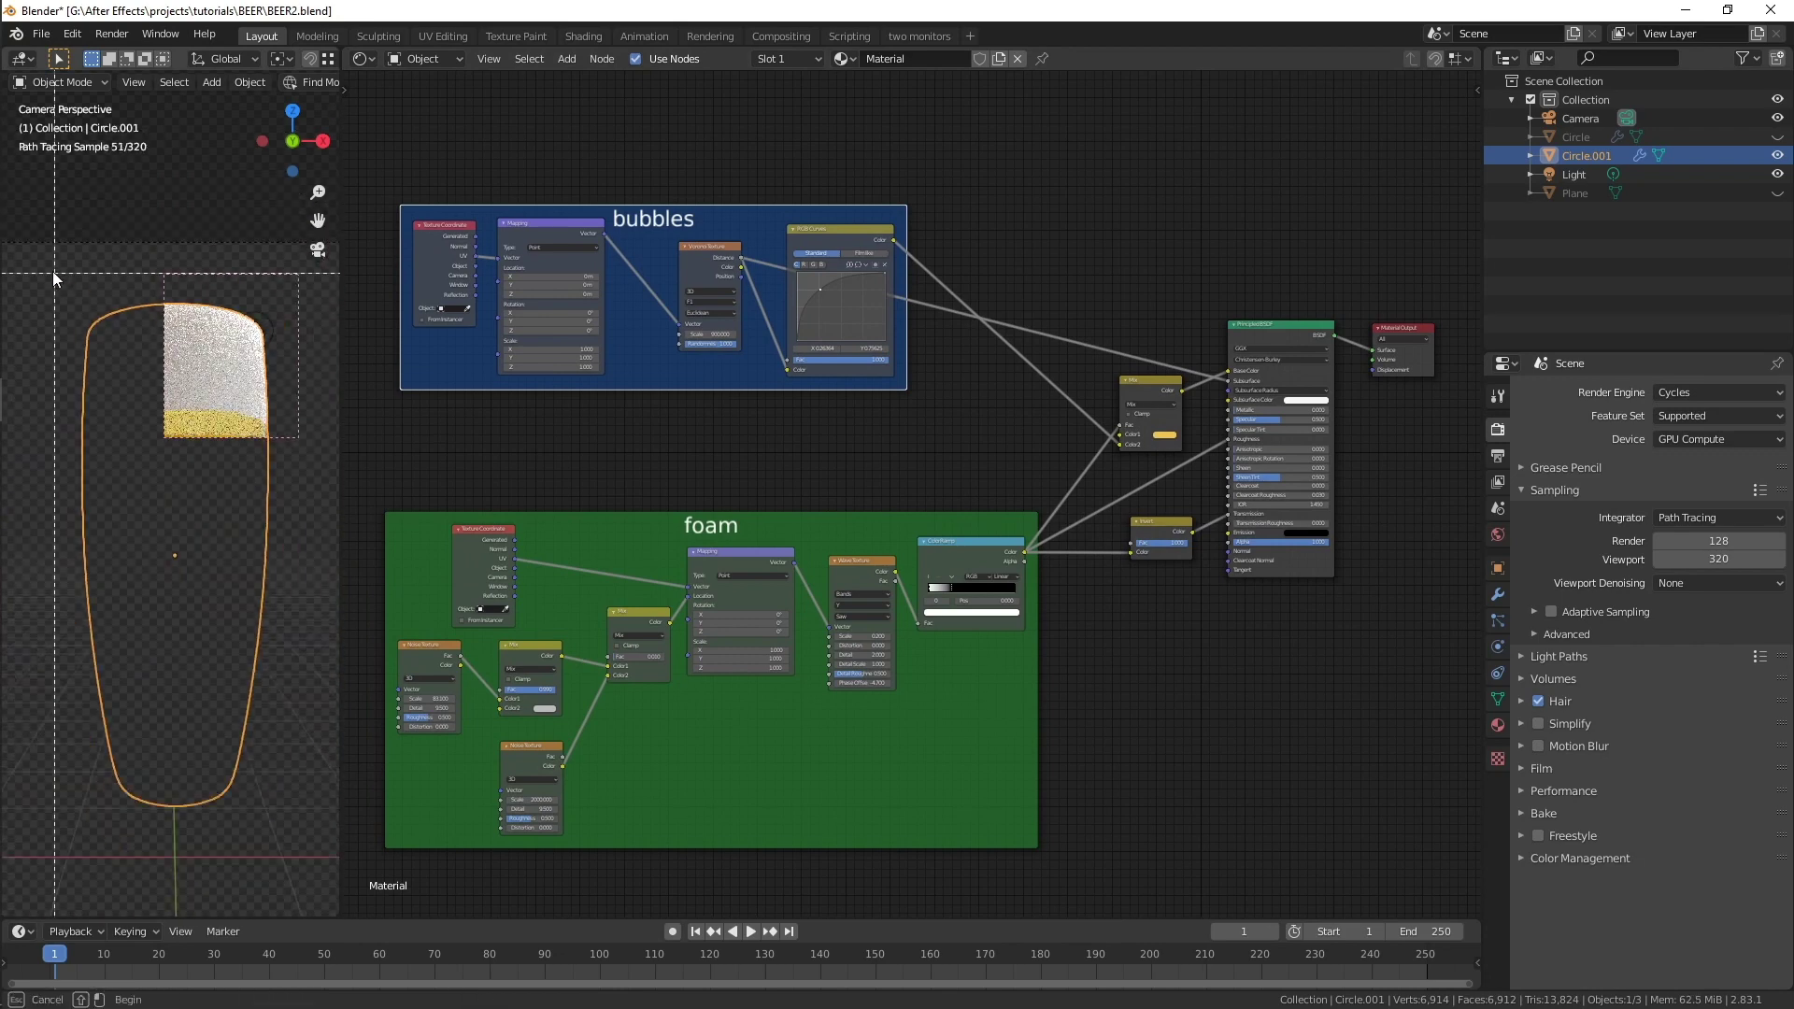
drag(50, 267, 298, 831)
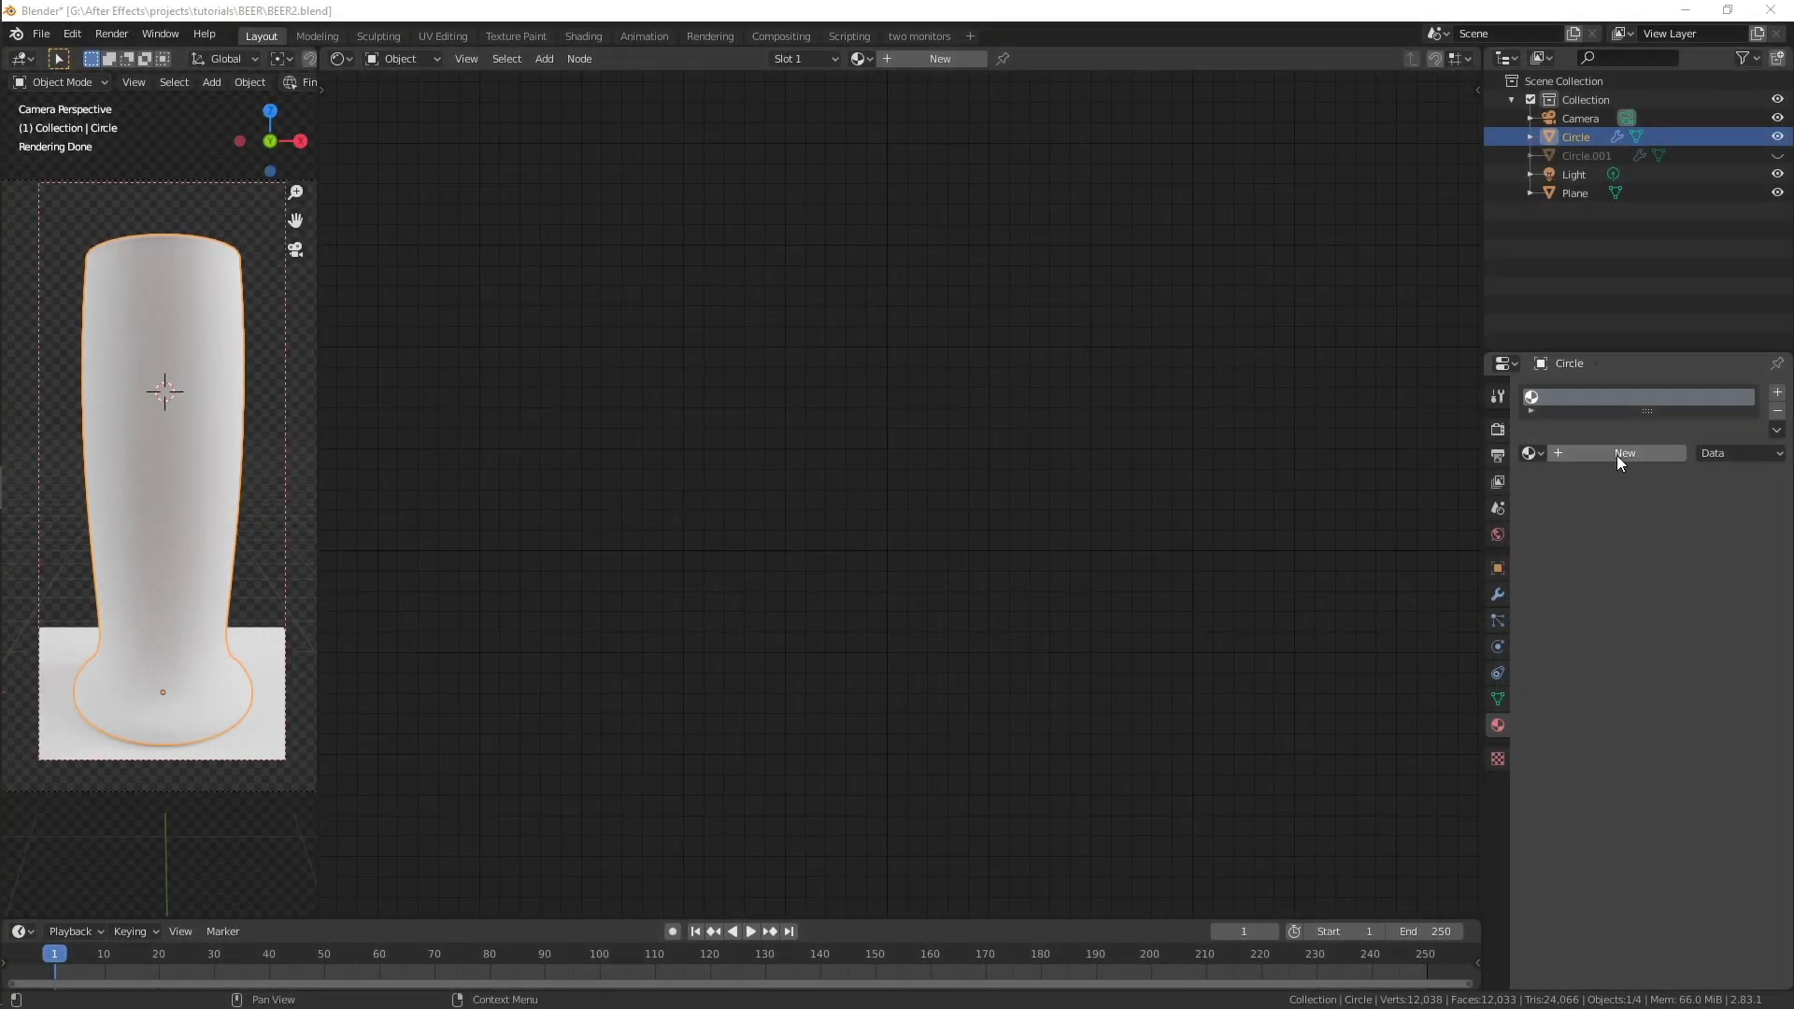
- Give the outer glass Circle a new material and feed its Base Color with an Image Texture, Mapping and Texture Coordinate setup
click(1617, 454)
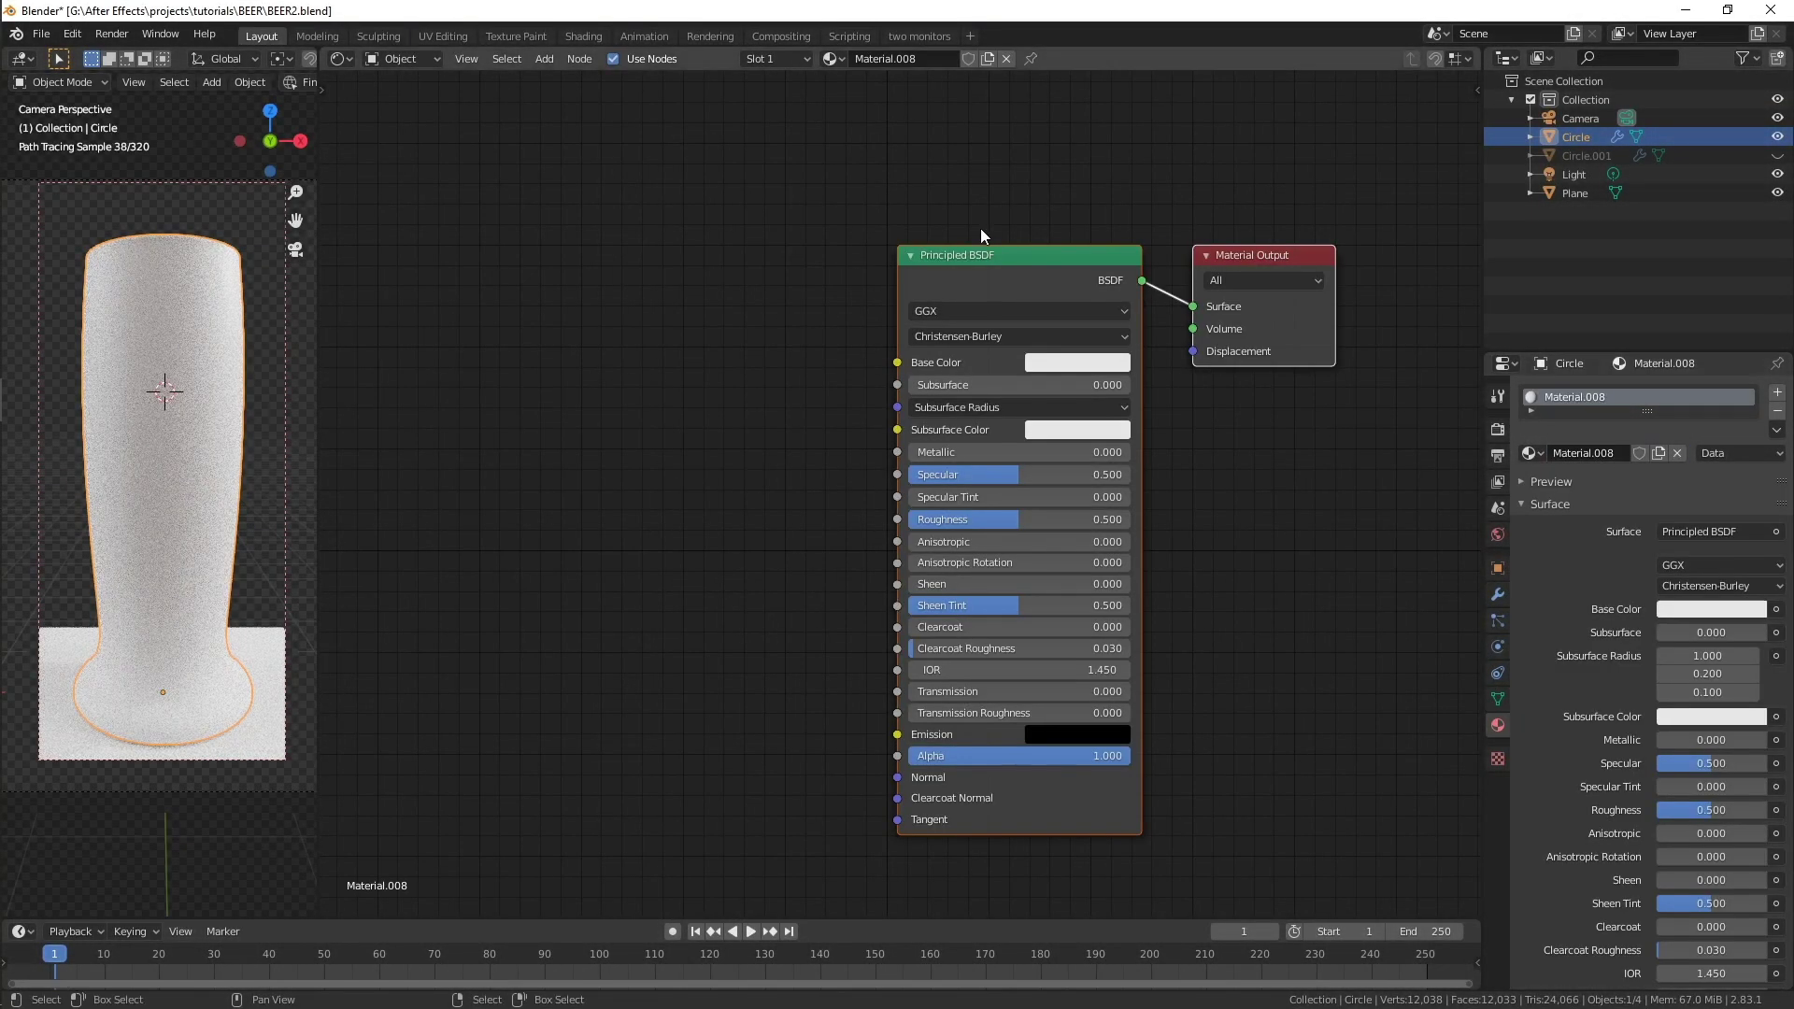
click(1006, 256)
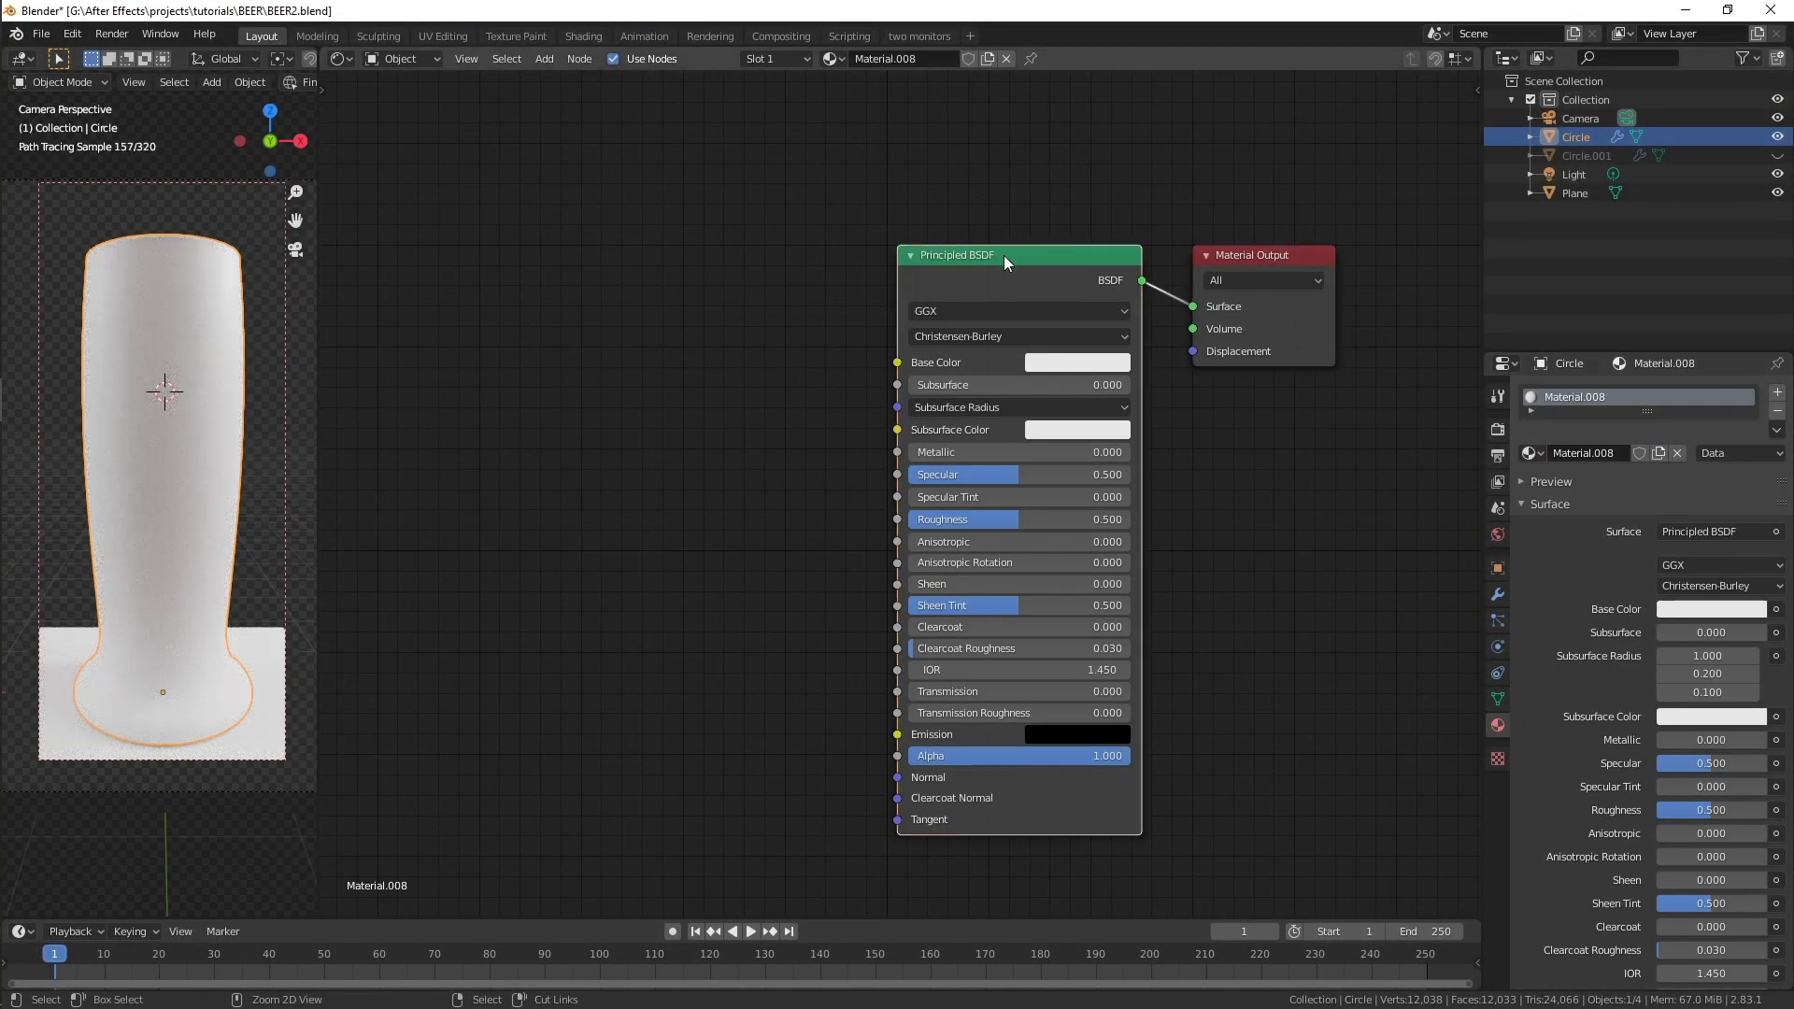
key(ctrl+t)
drag(889, 497, 727, 413)
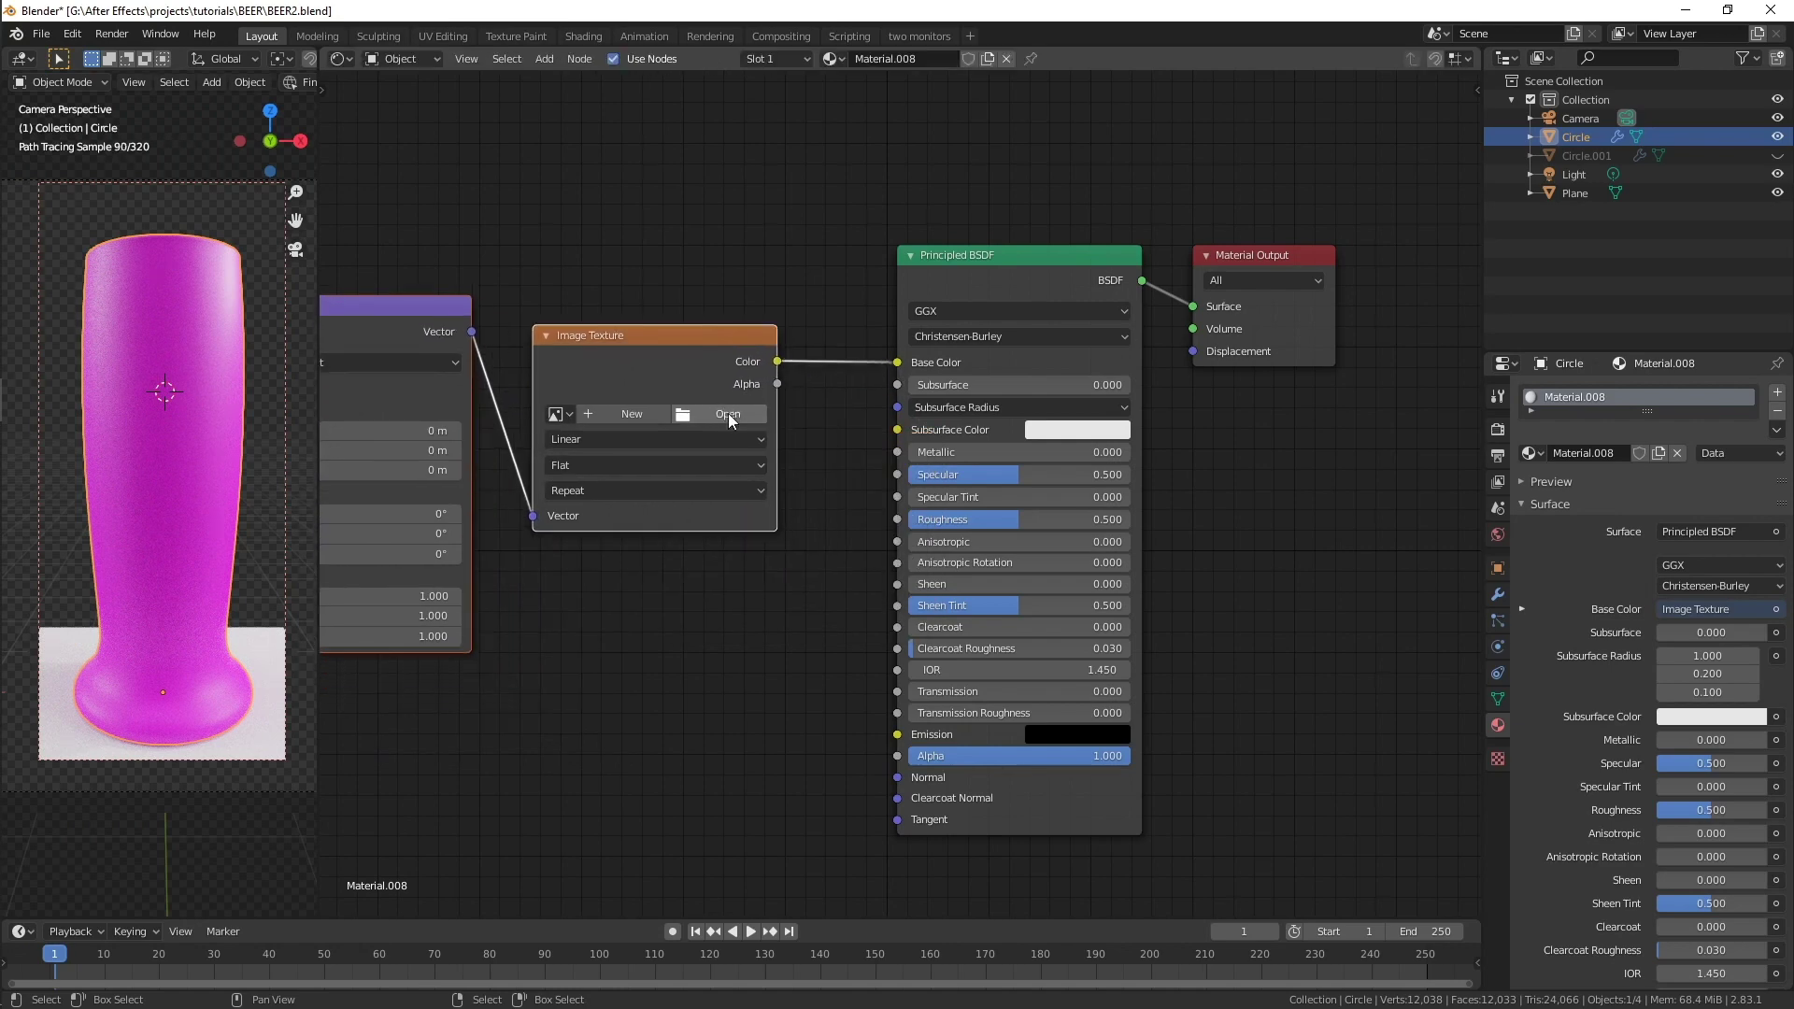
- Switch the Image Texture node to a Wave Texture and drive its Mapping node with Generated coordinates
scroll(719, 589, down, 2)
middle_drag(720, 589, 853, 621)
click(887, 401)
key(shift+s)
mouse_move(888, 403)
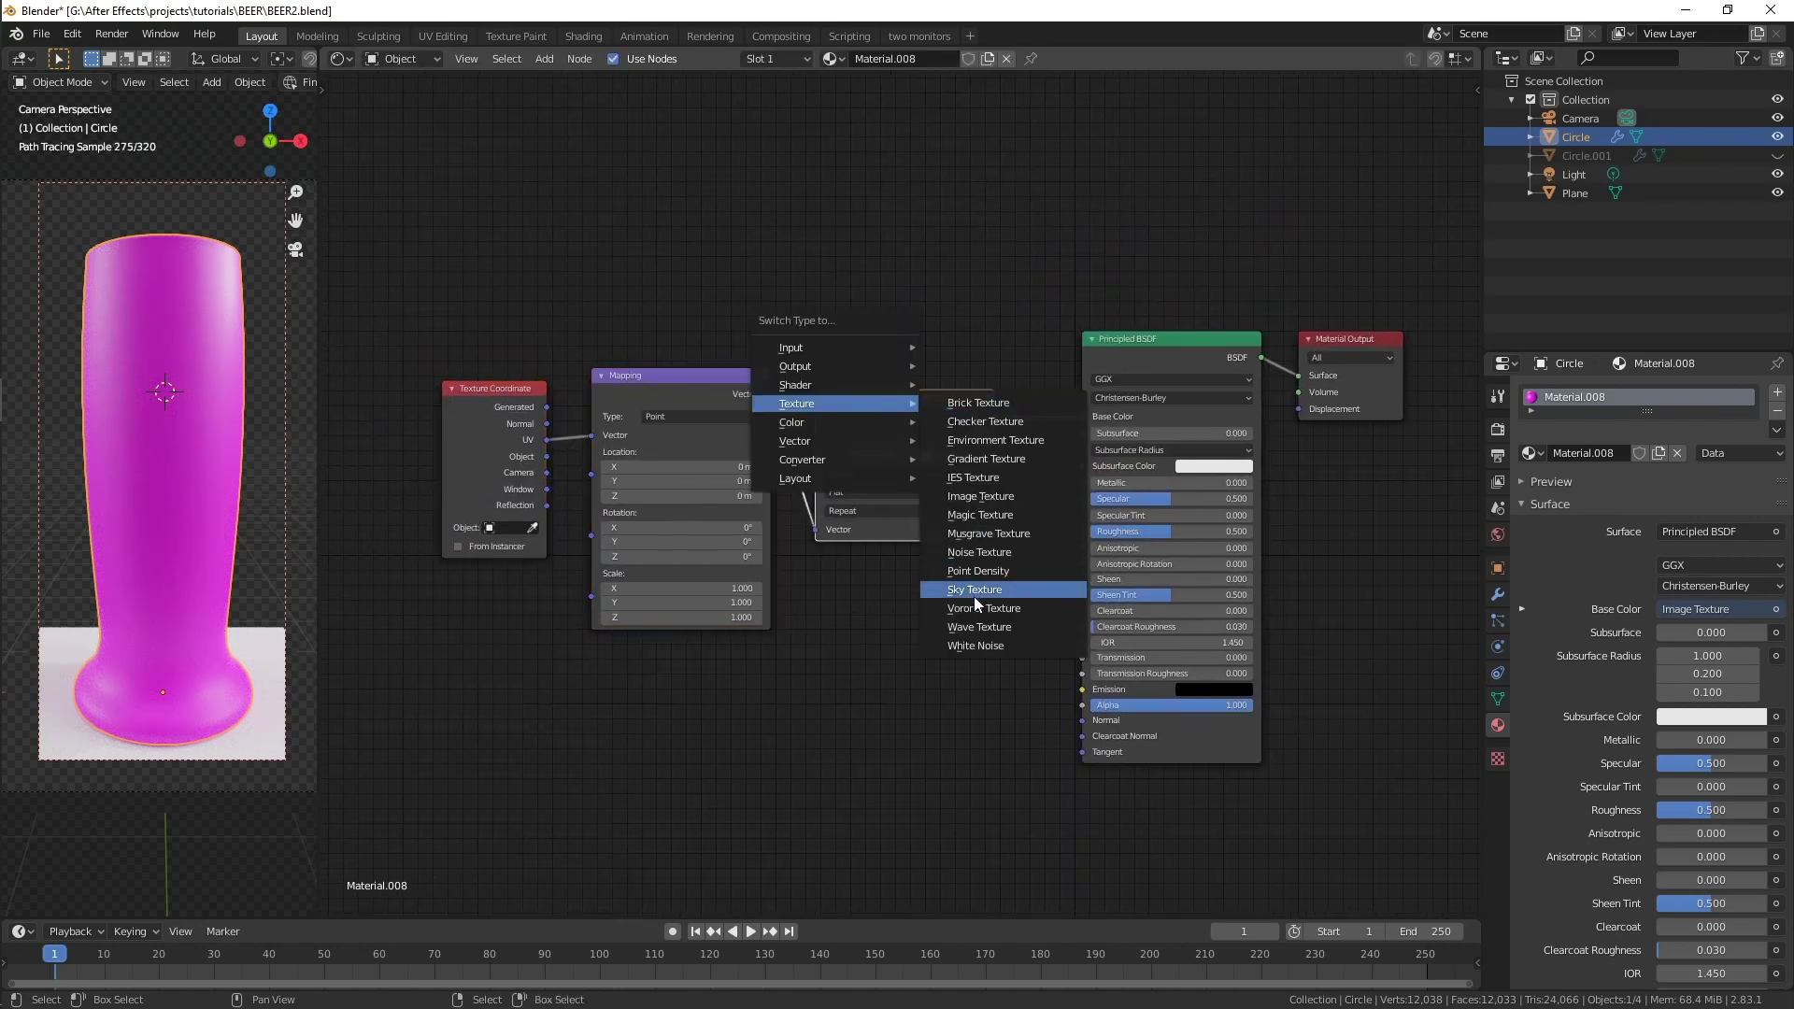
click(976, 626)
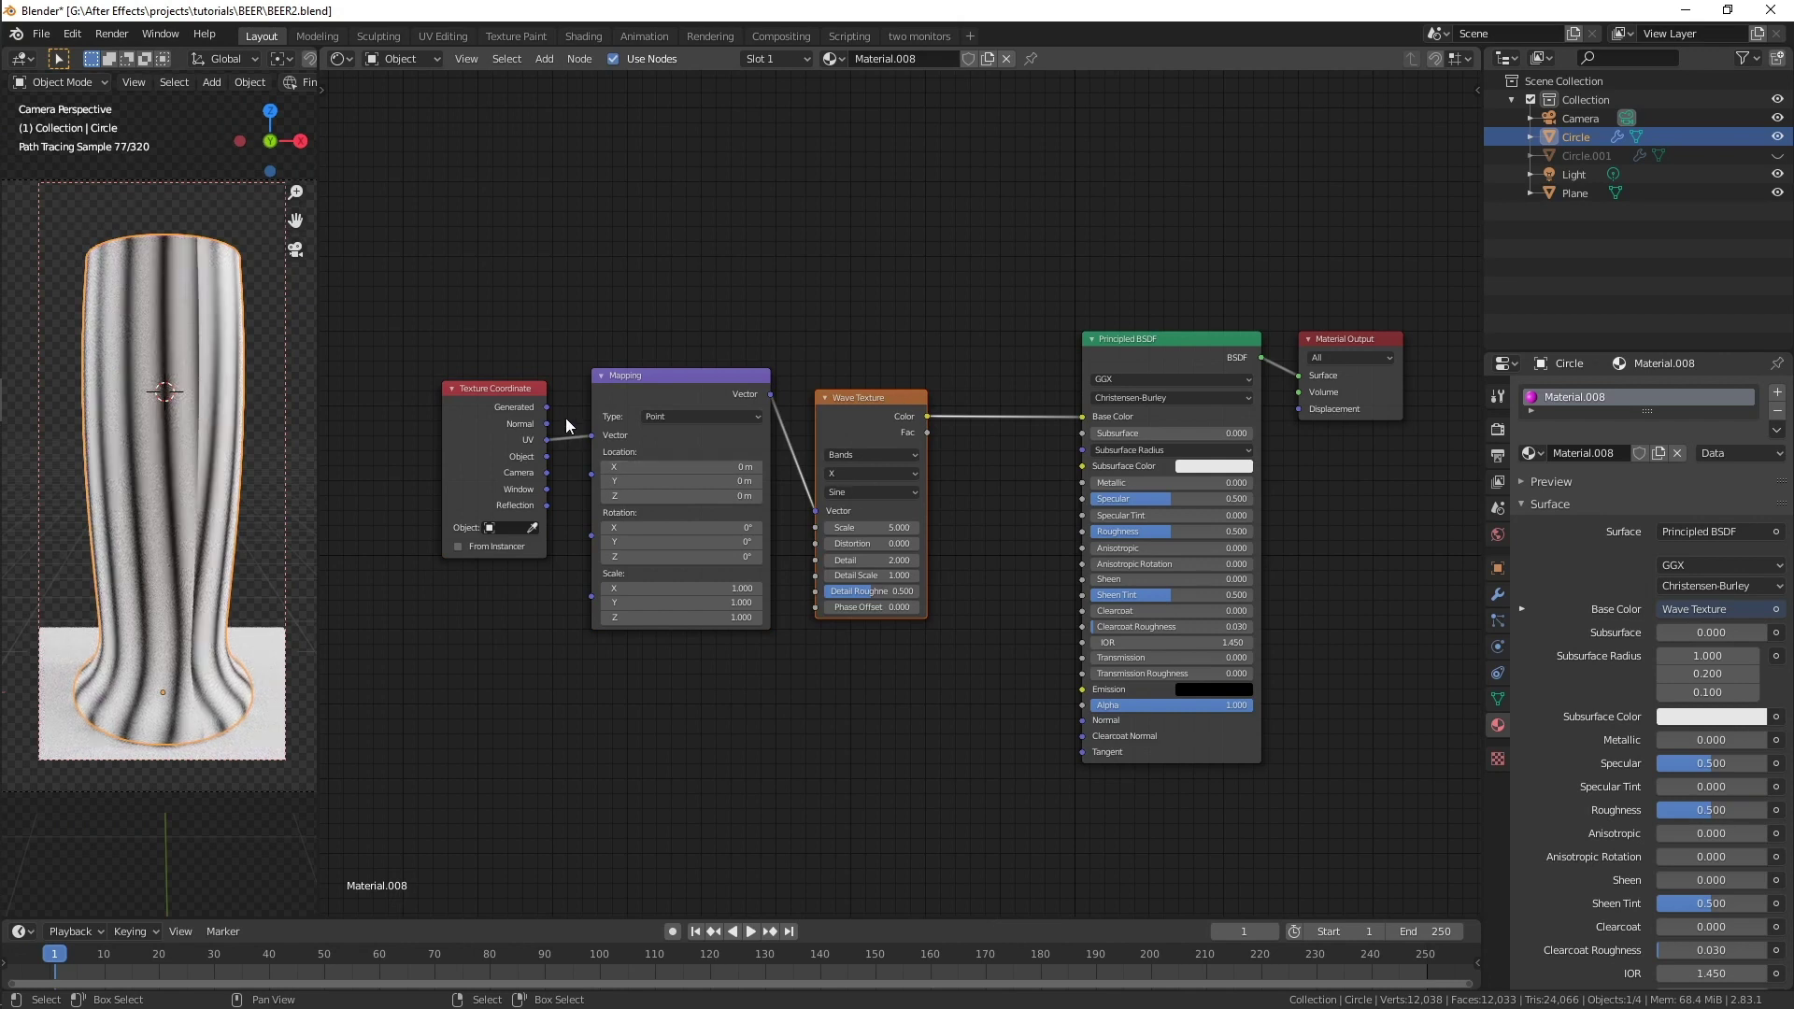
drag(548, 407, 596, 434)
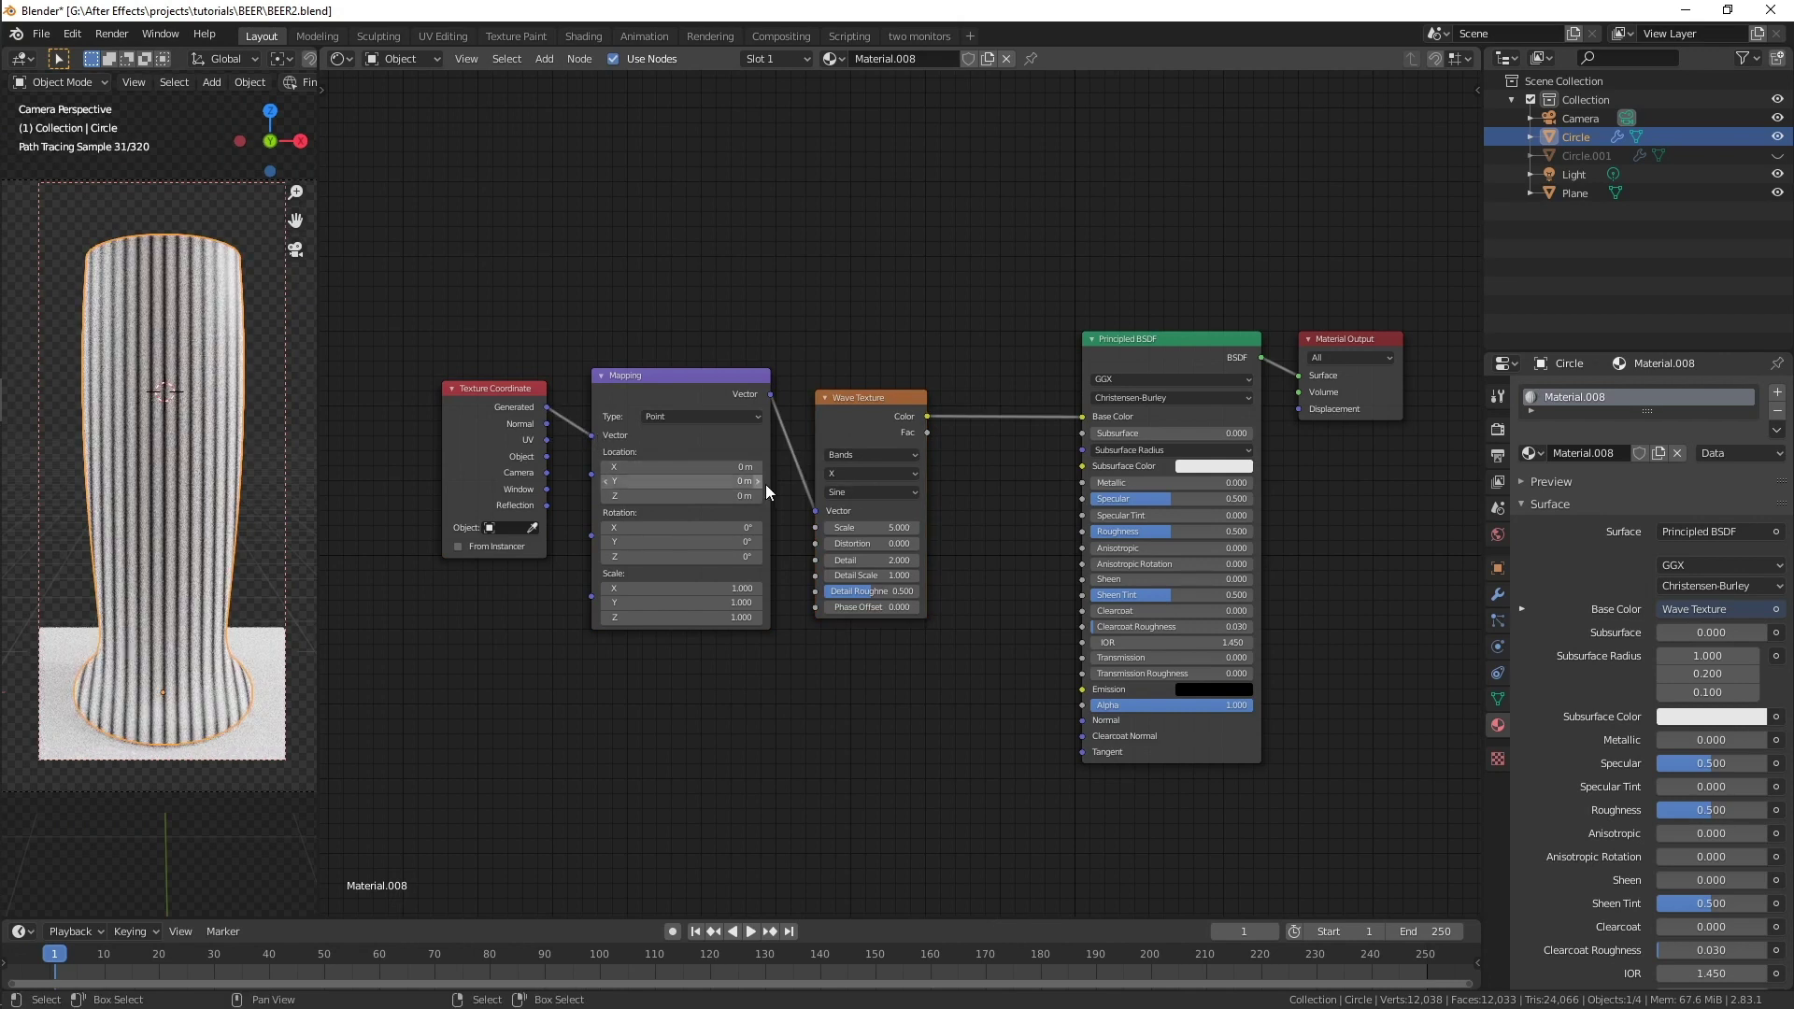
- Set the Wave Texture's bands direction to Z and its scale to 0.2
click(855, 474)
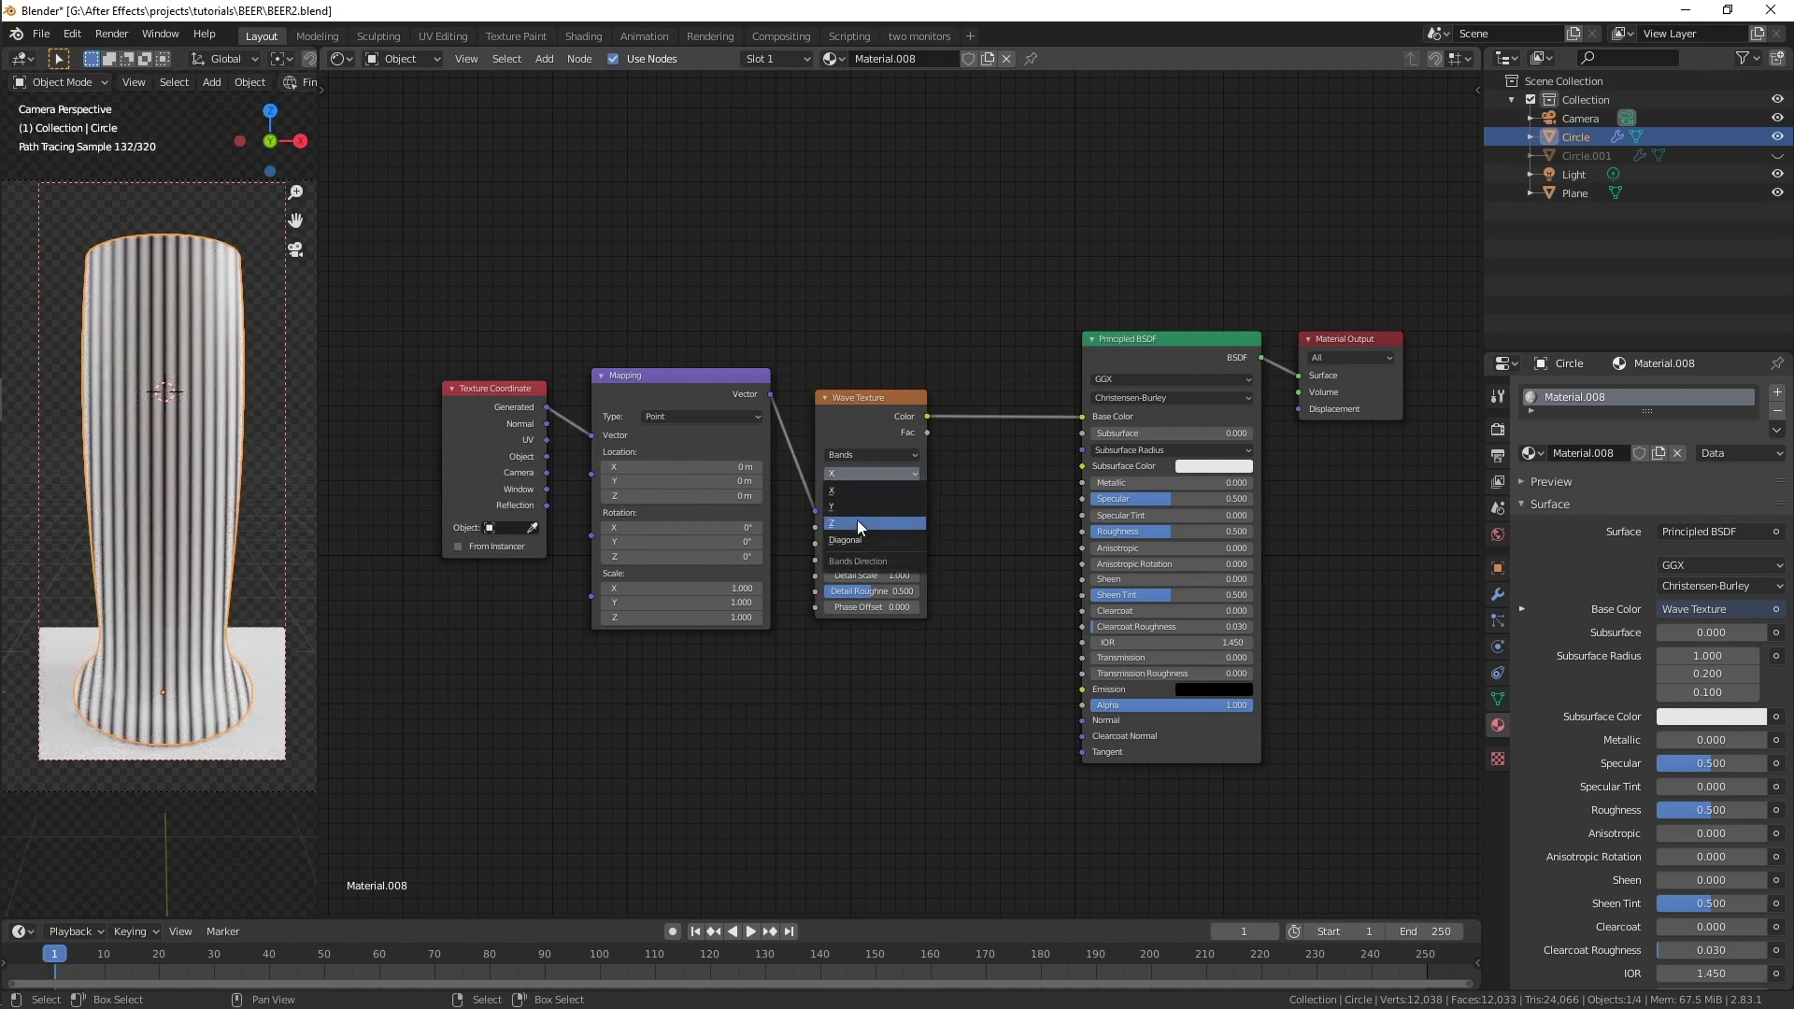
click(856, 520)
click(889, 528)
text(5.0)
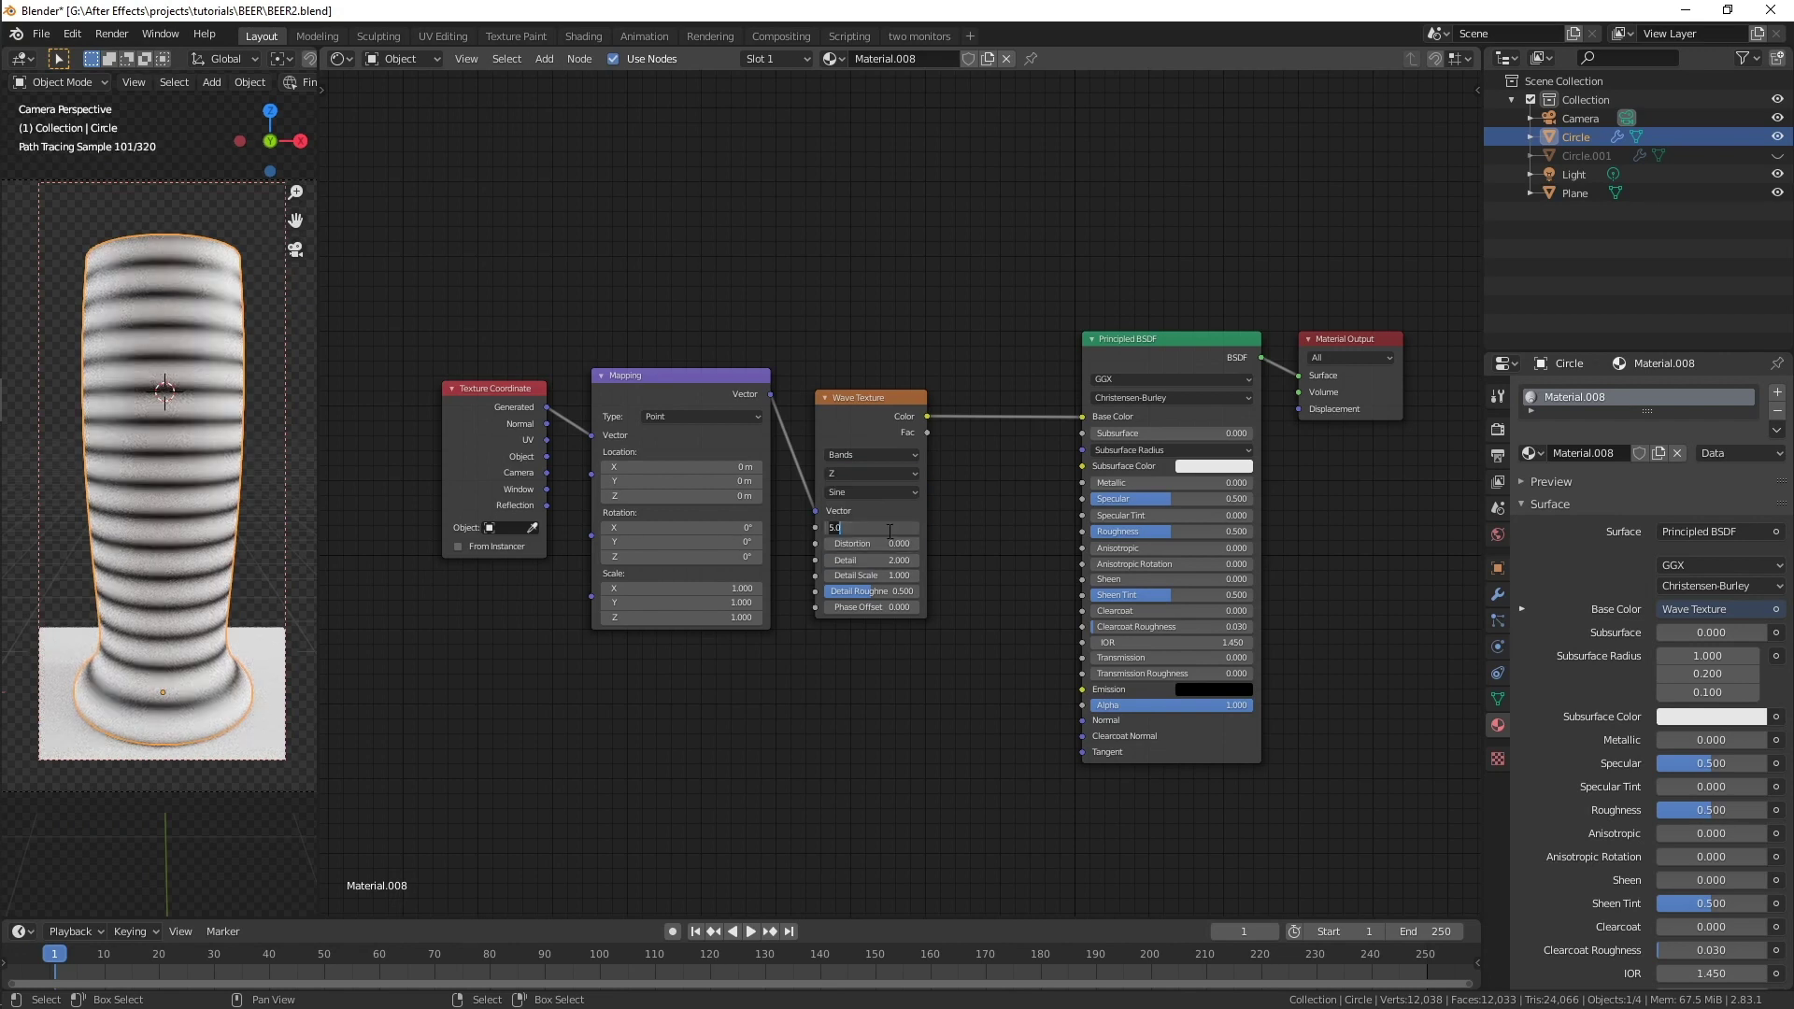
text(.2)
key(Return)
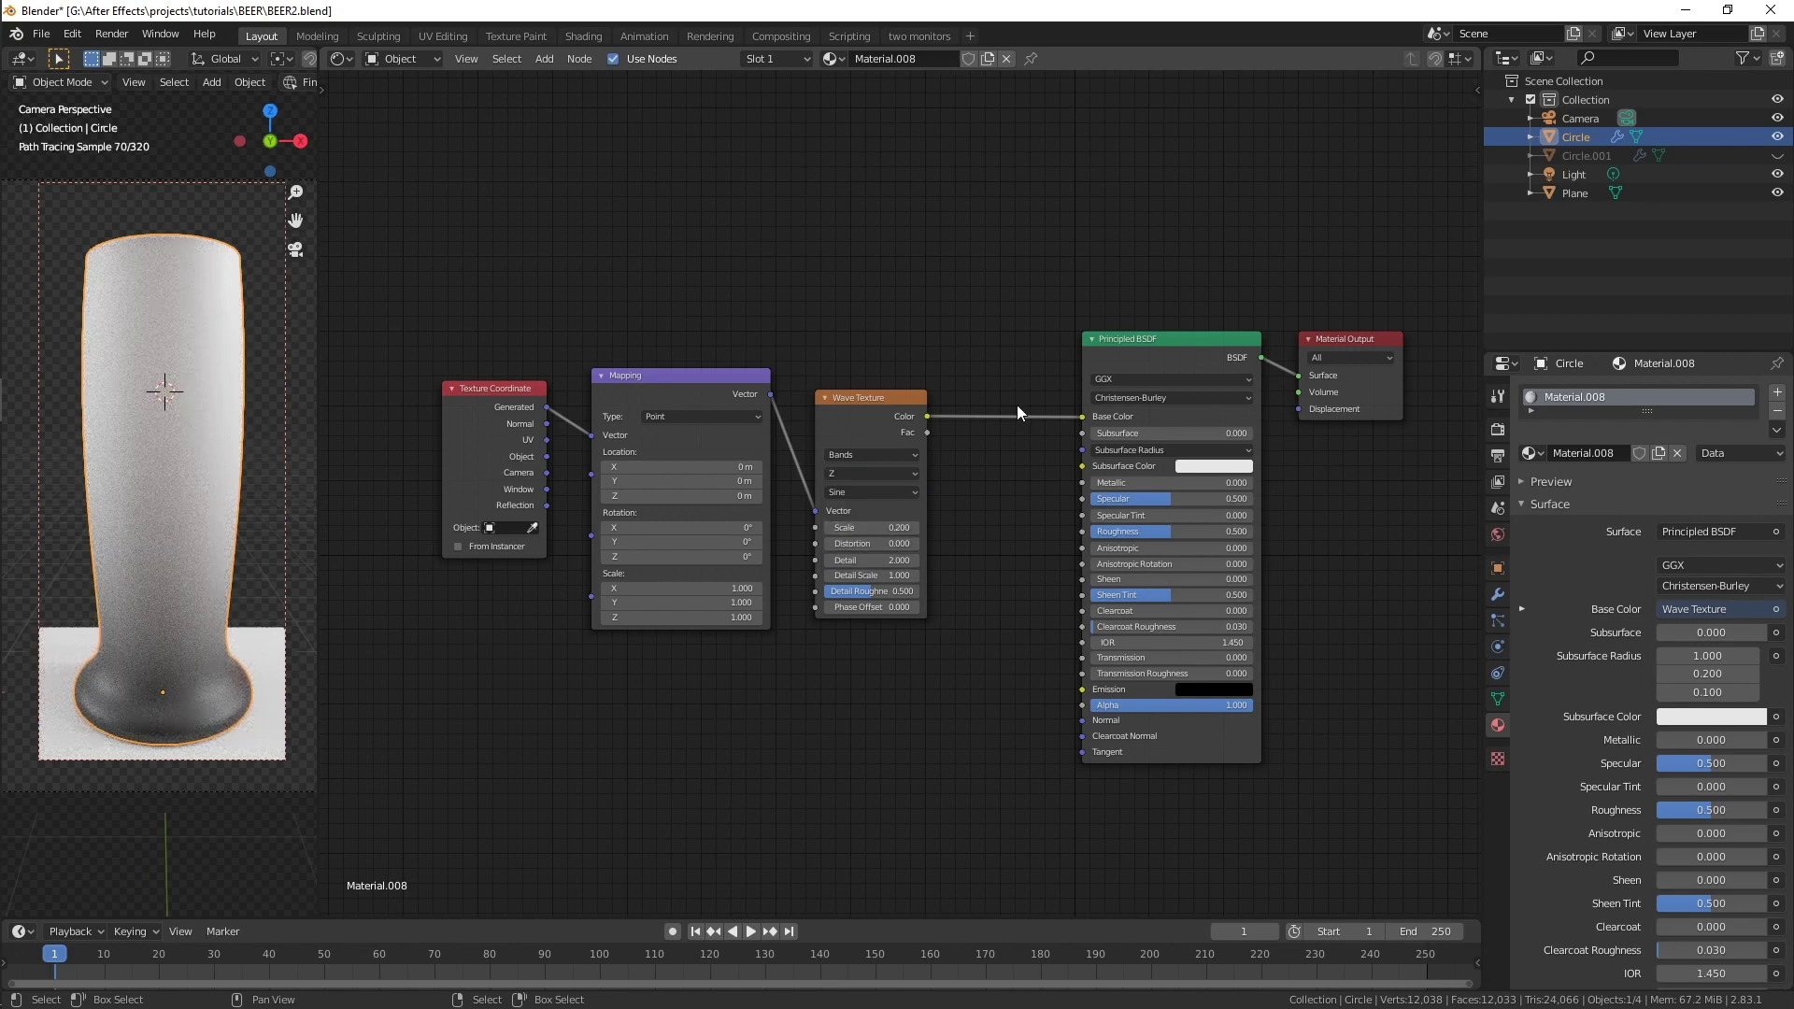
- Insert a ColorRamp between the Wave Texture's Color output and the Principled BSDF's Base Color
key(shift+a)
mouse_move(997, 409)
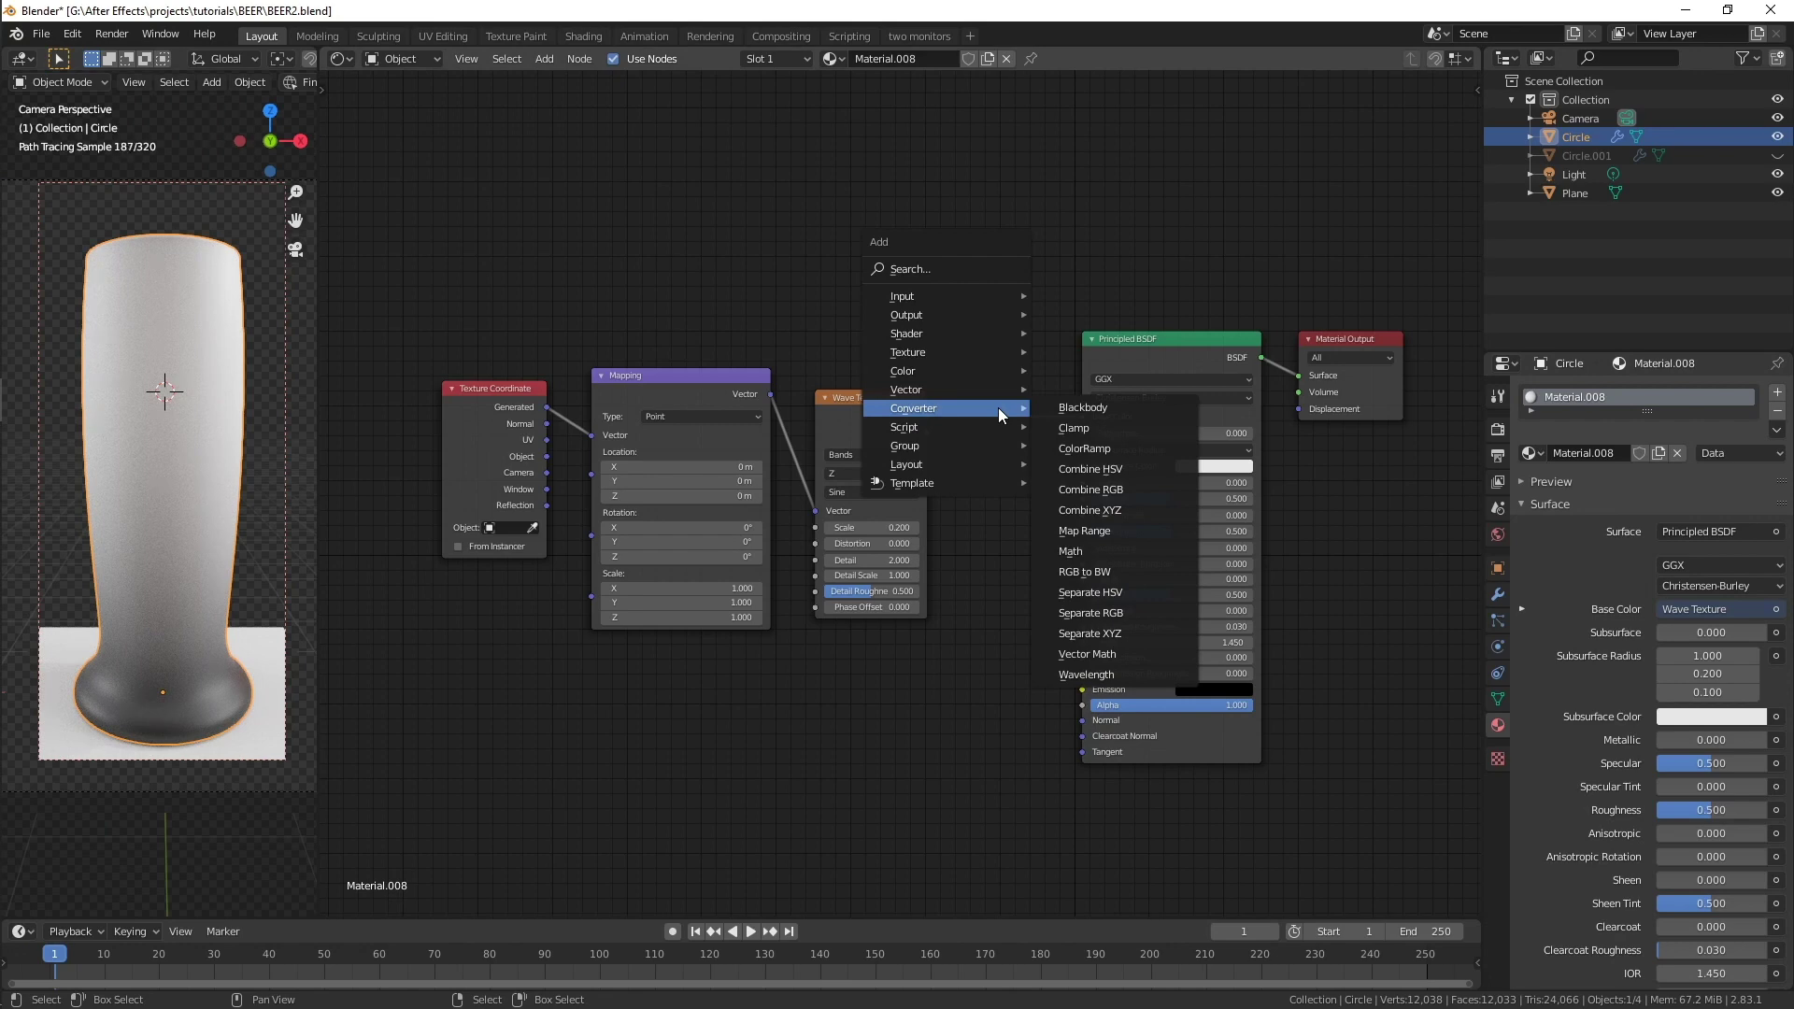
click(1086, 450)
click(974, 380)
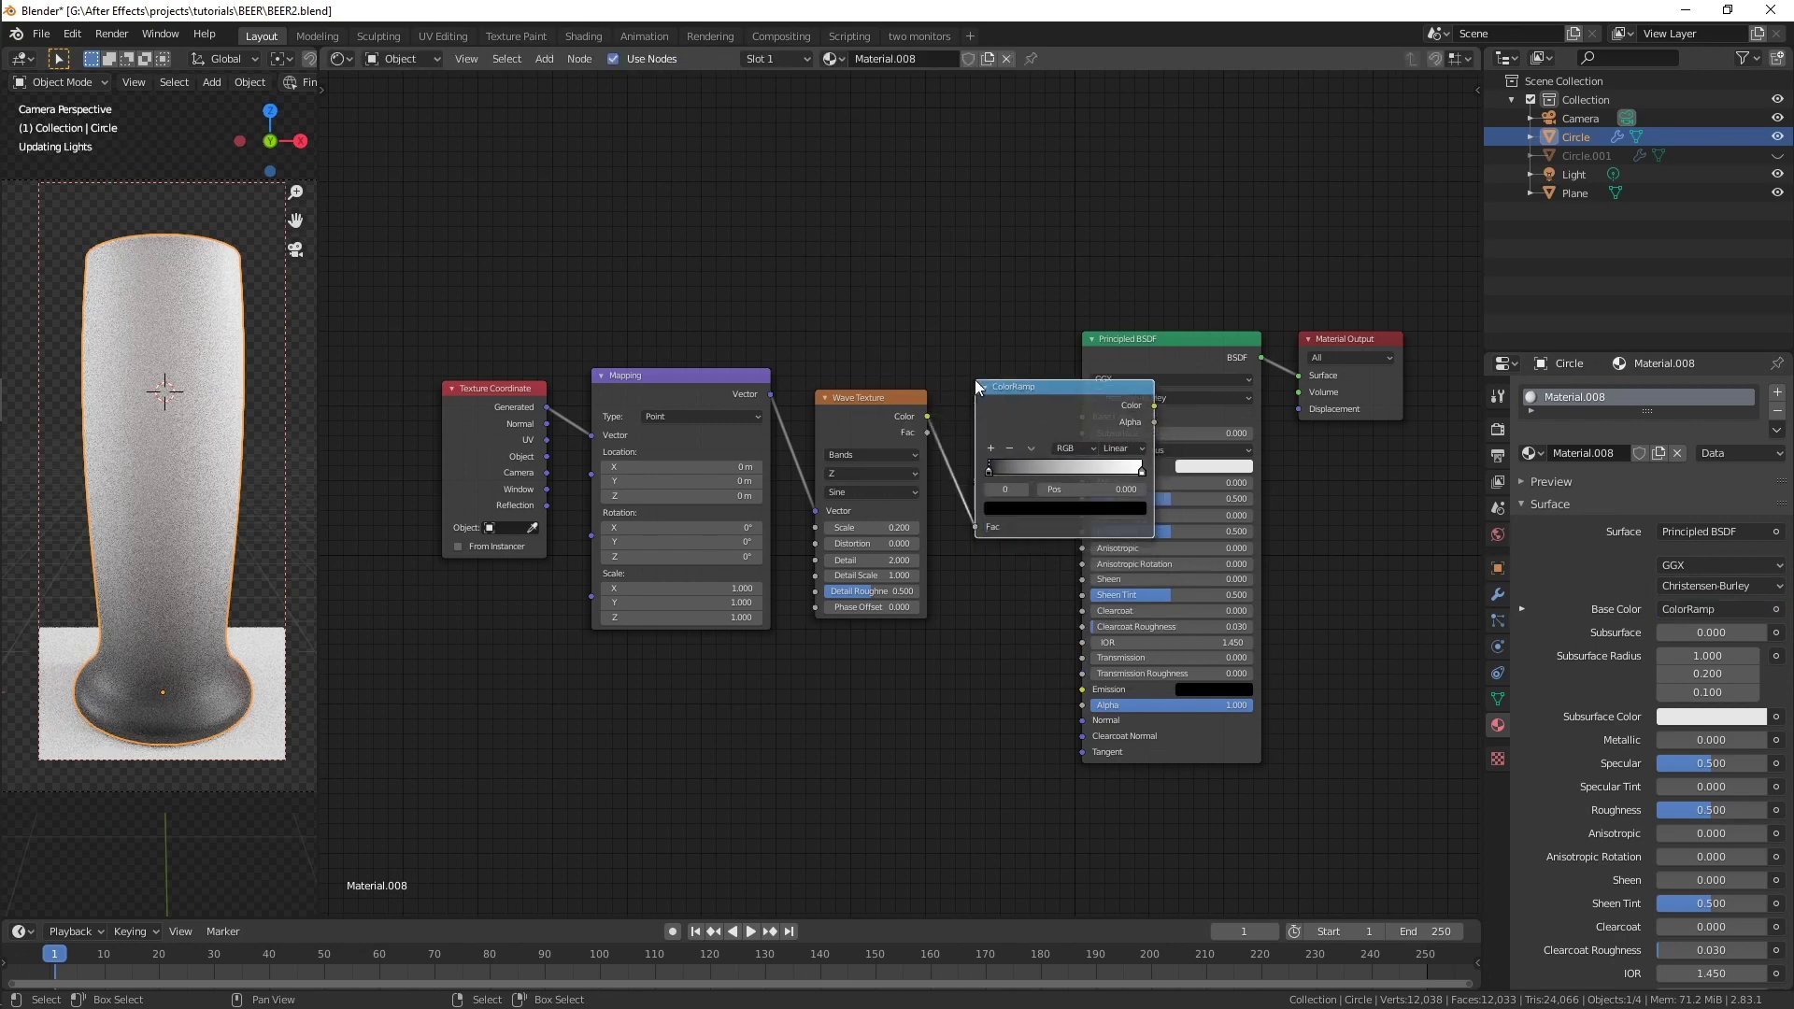
- Move the ColorRamp's black stop to 0.227, keep the white stop at 1.000, and set the Wave Texture's Phase Offset to 1.040
drag(1153, 469, 1120, 469)
drag(882, 609, 962, 609)
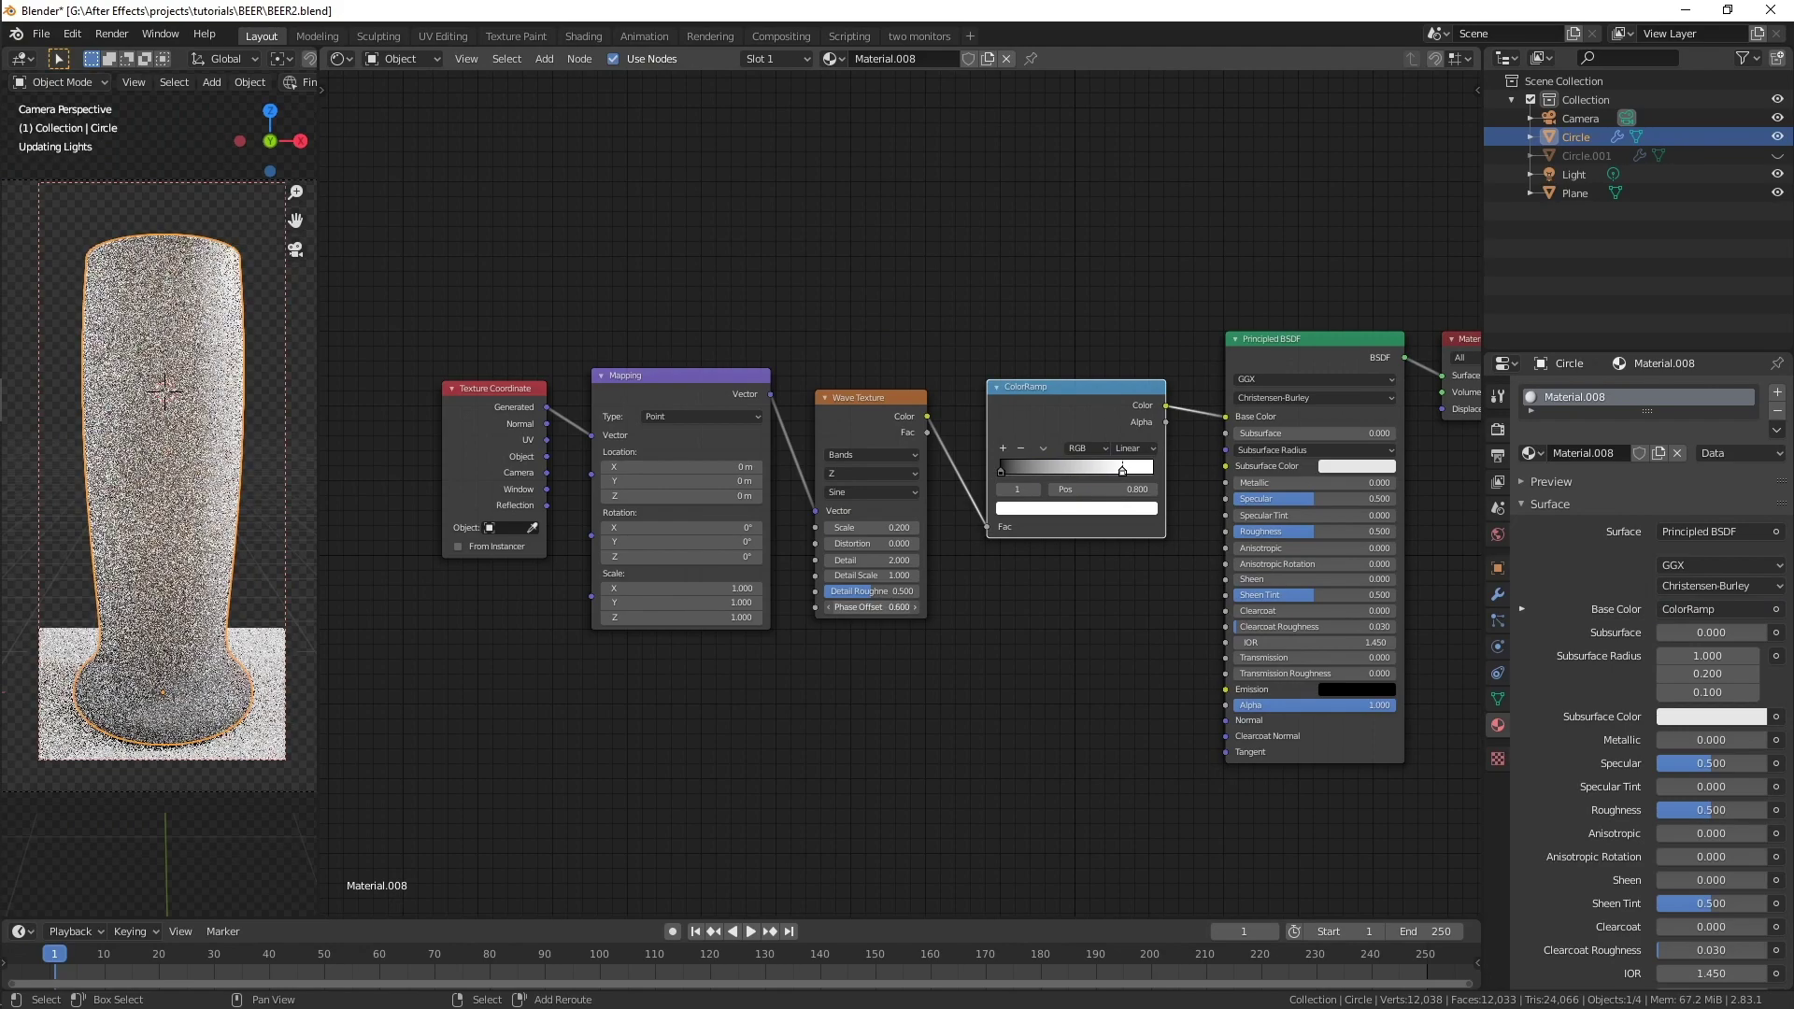
drag(1120, 470, 1175, 471)
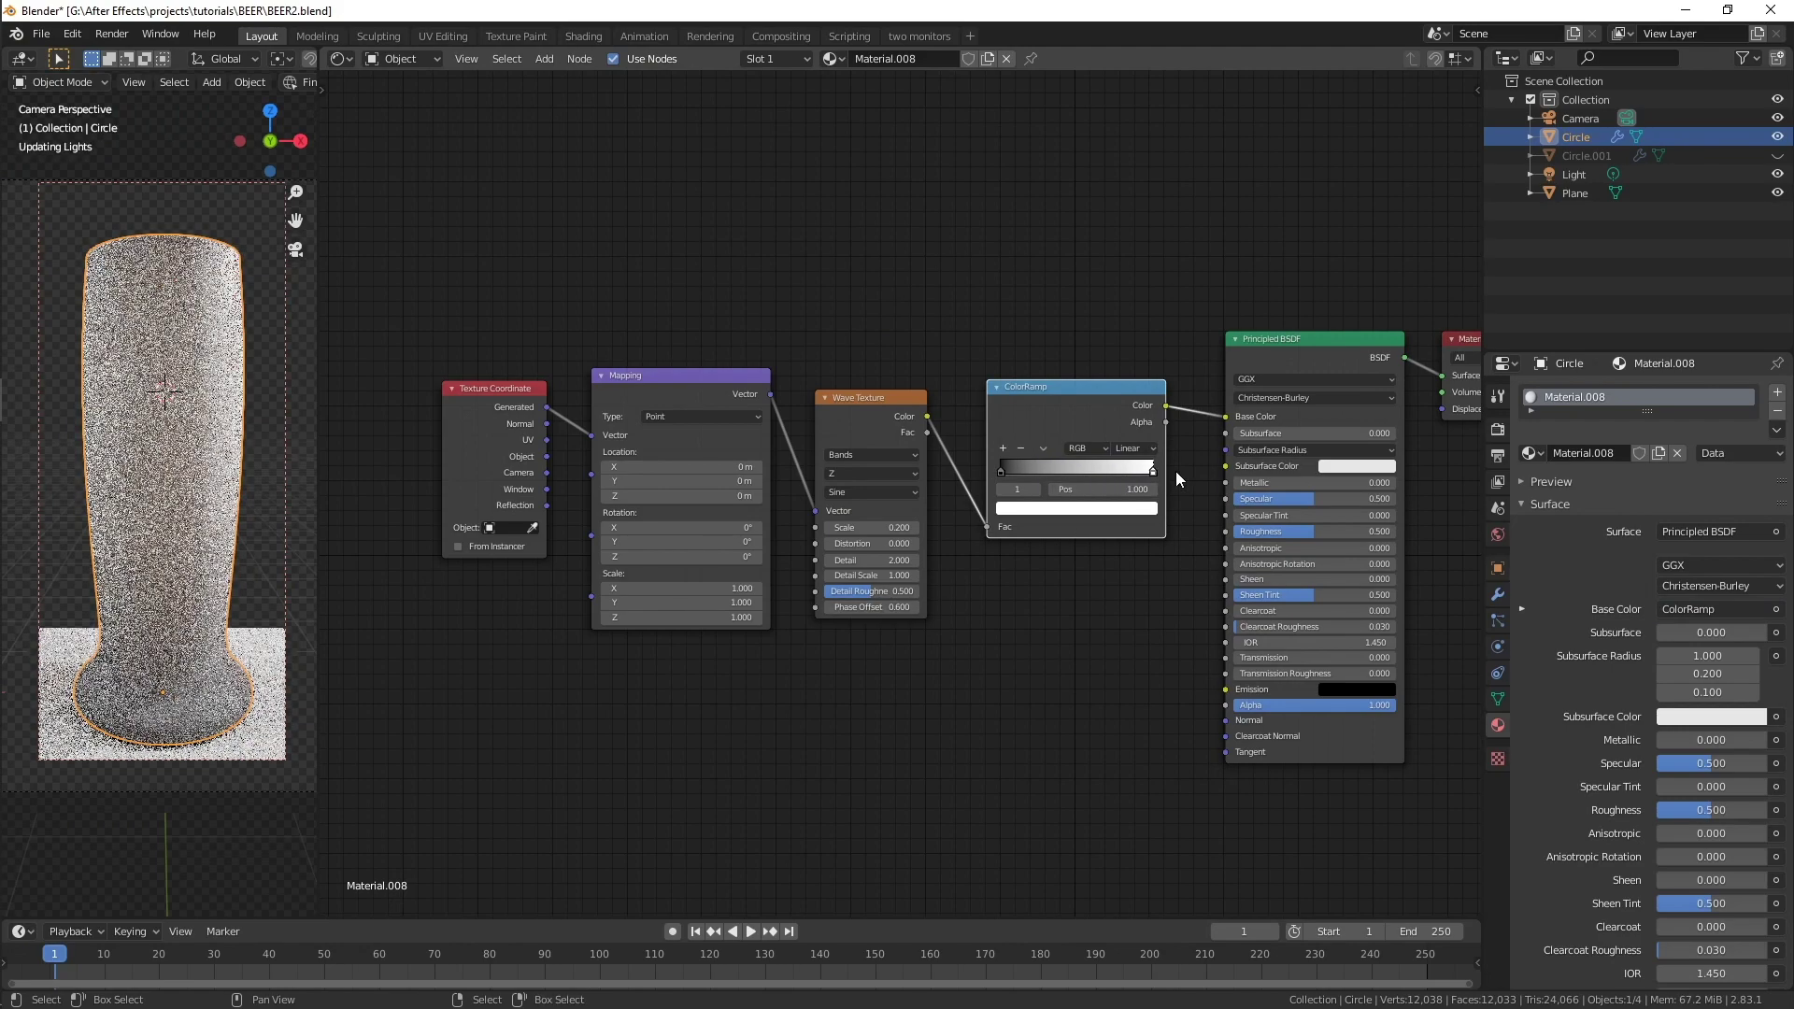
drag(1005, 475, 1041, 473)
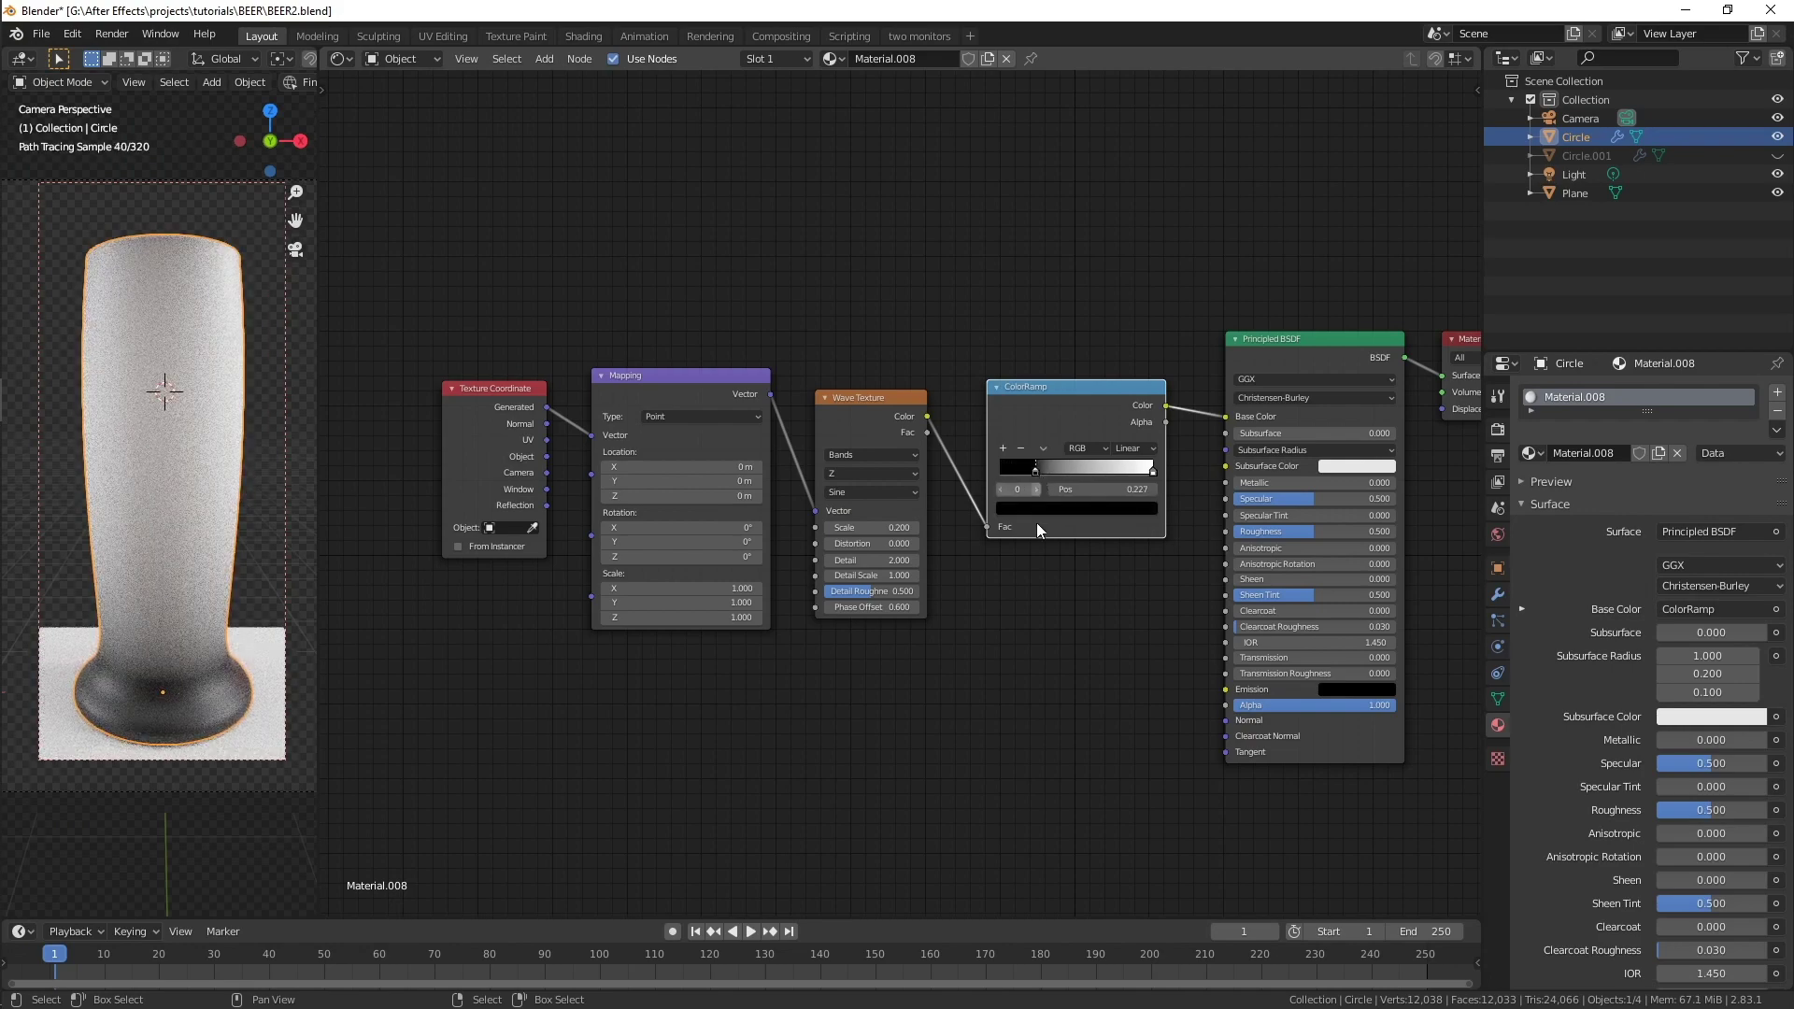
drag(876, 607, 932, 607)
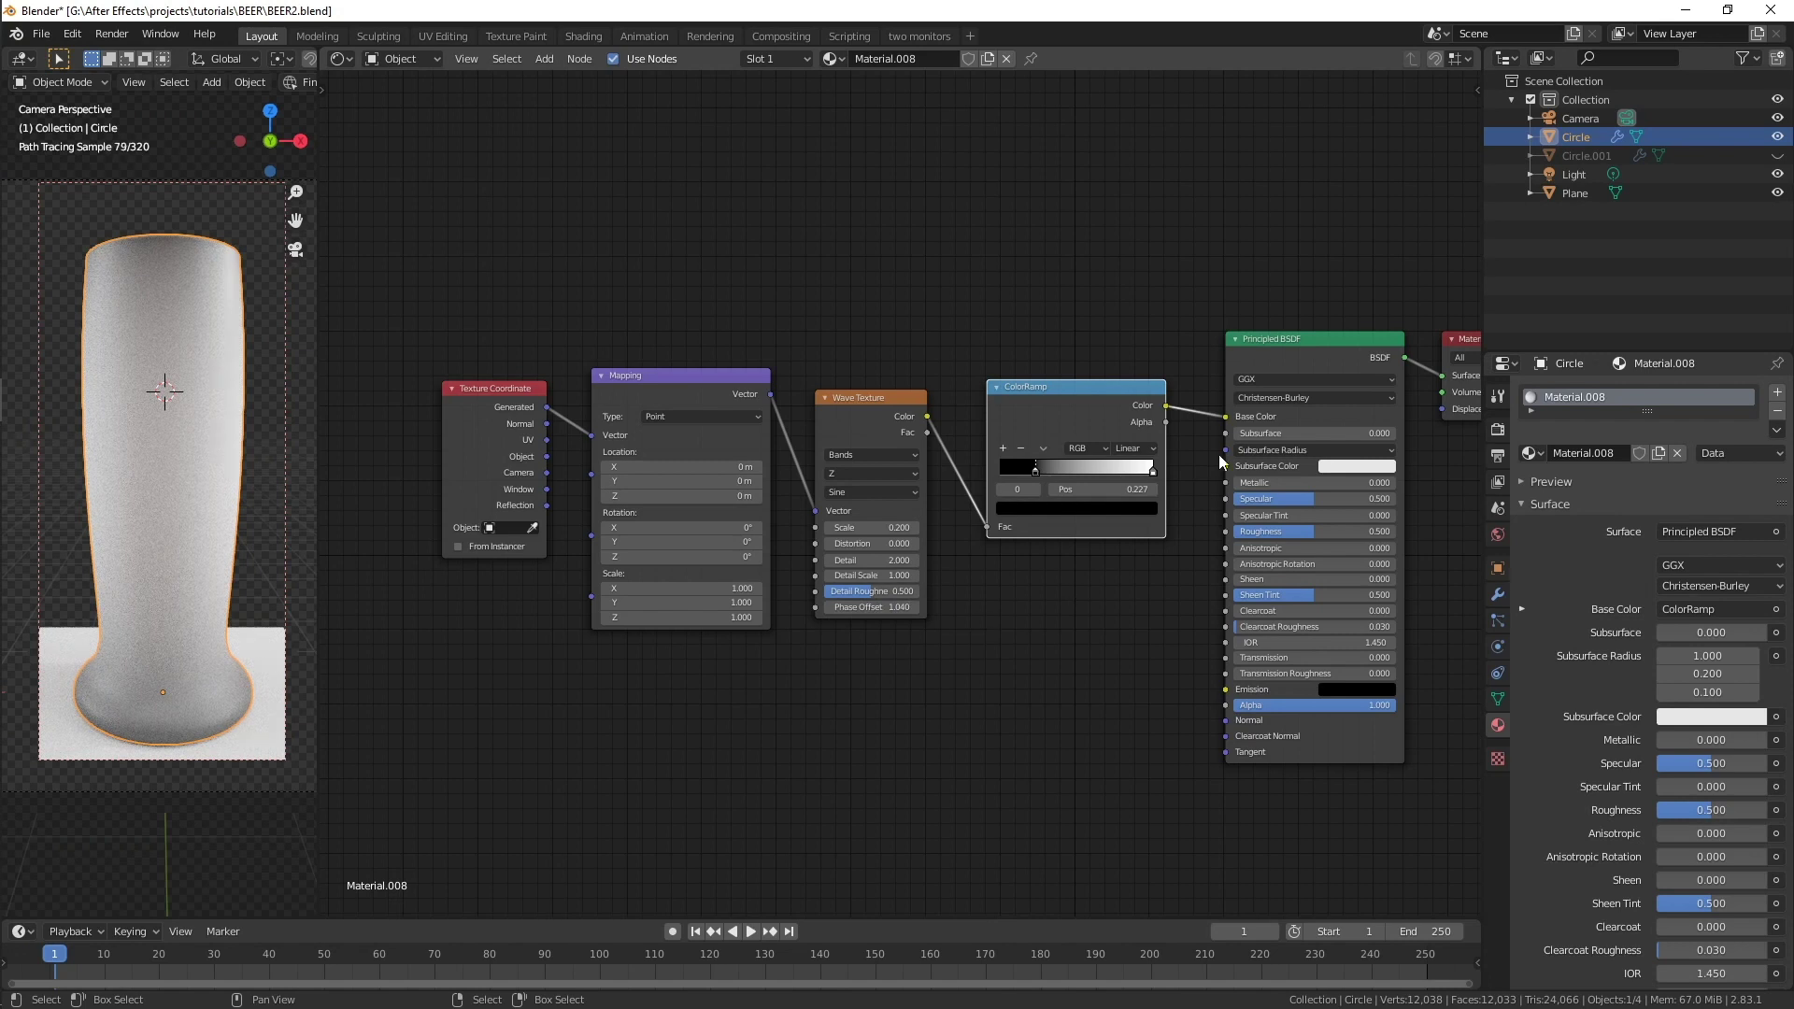
- Reconnect the ColorRamp's output from Base Color to Roughness and raise the Principled BSDF's Transmission to 1.000
click(1228, 417)
drag(1207, 538, 1218, 535)
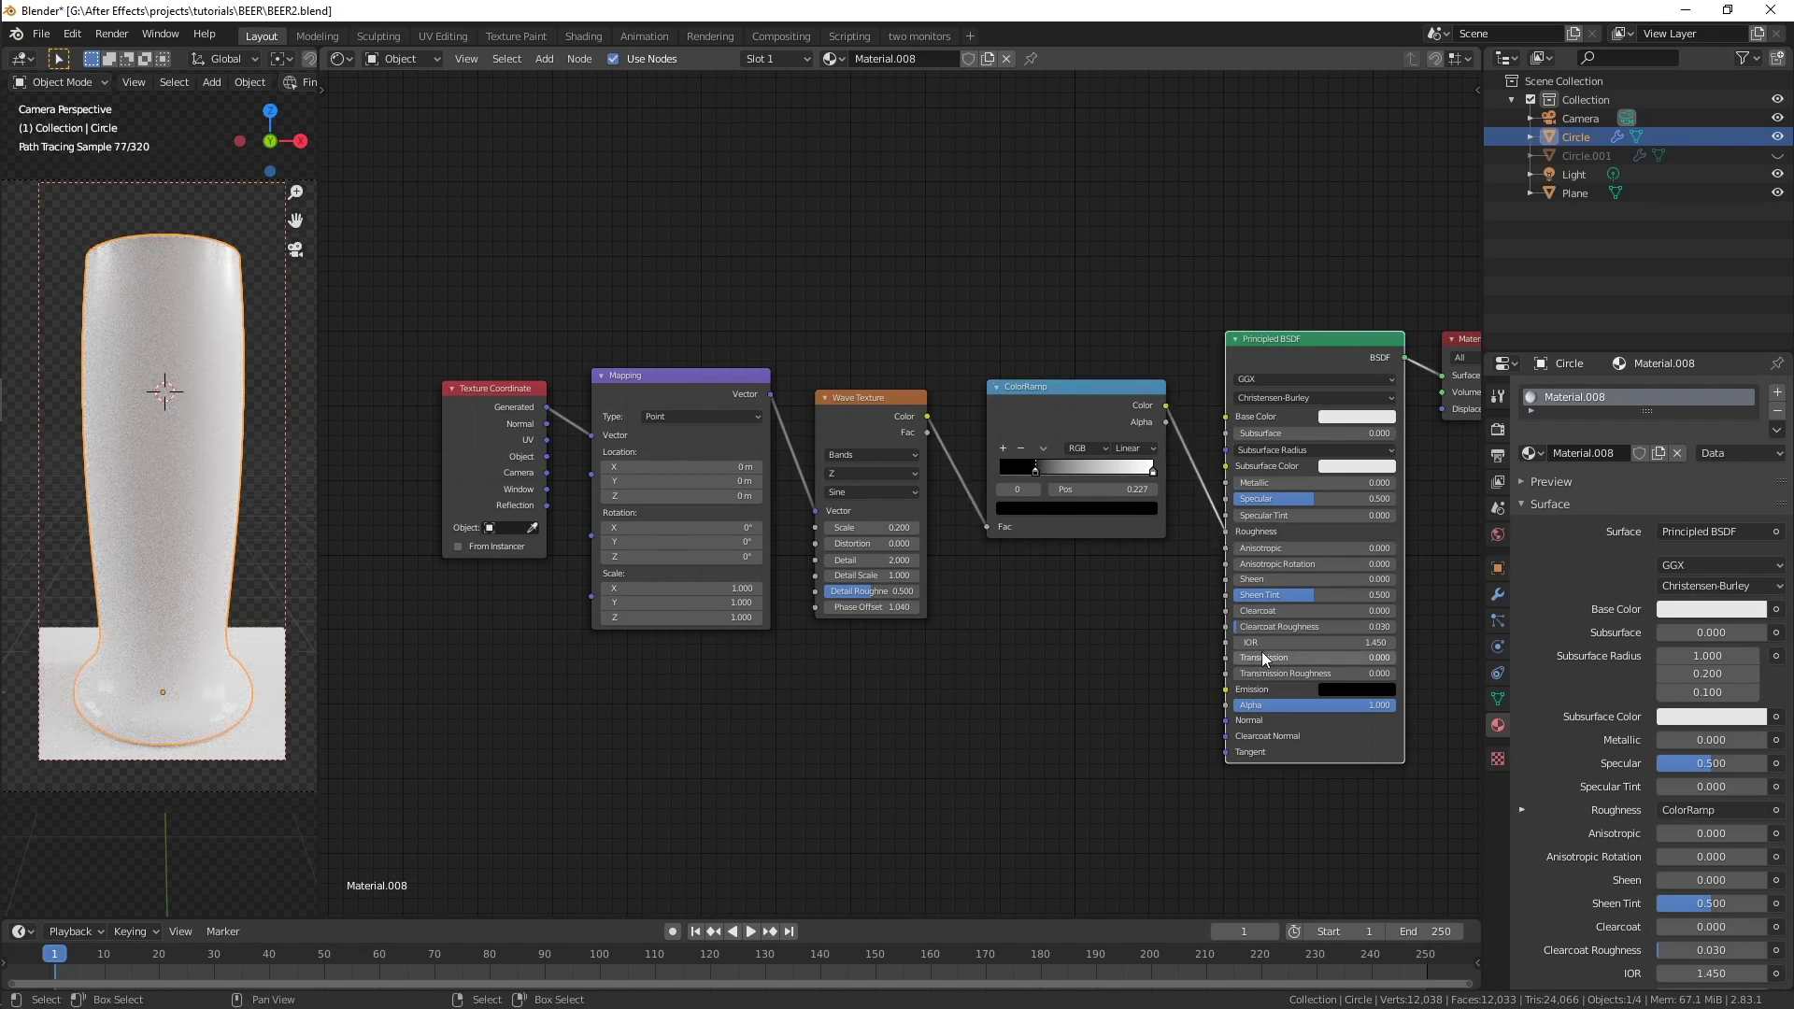
drag(1264, 657, 1398, 665)
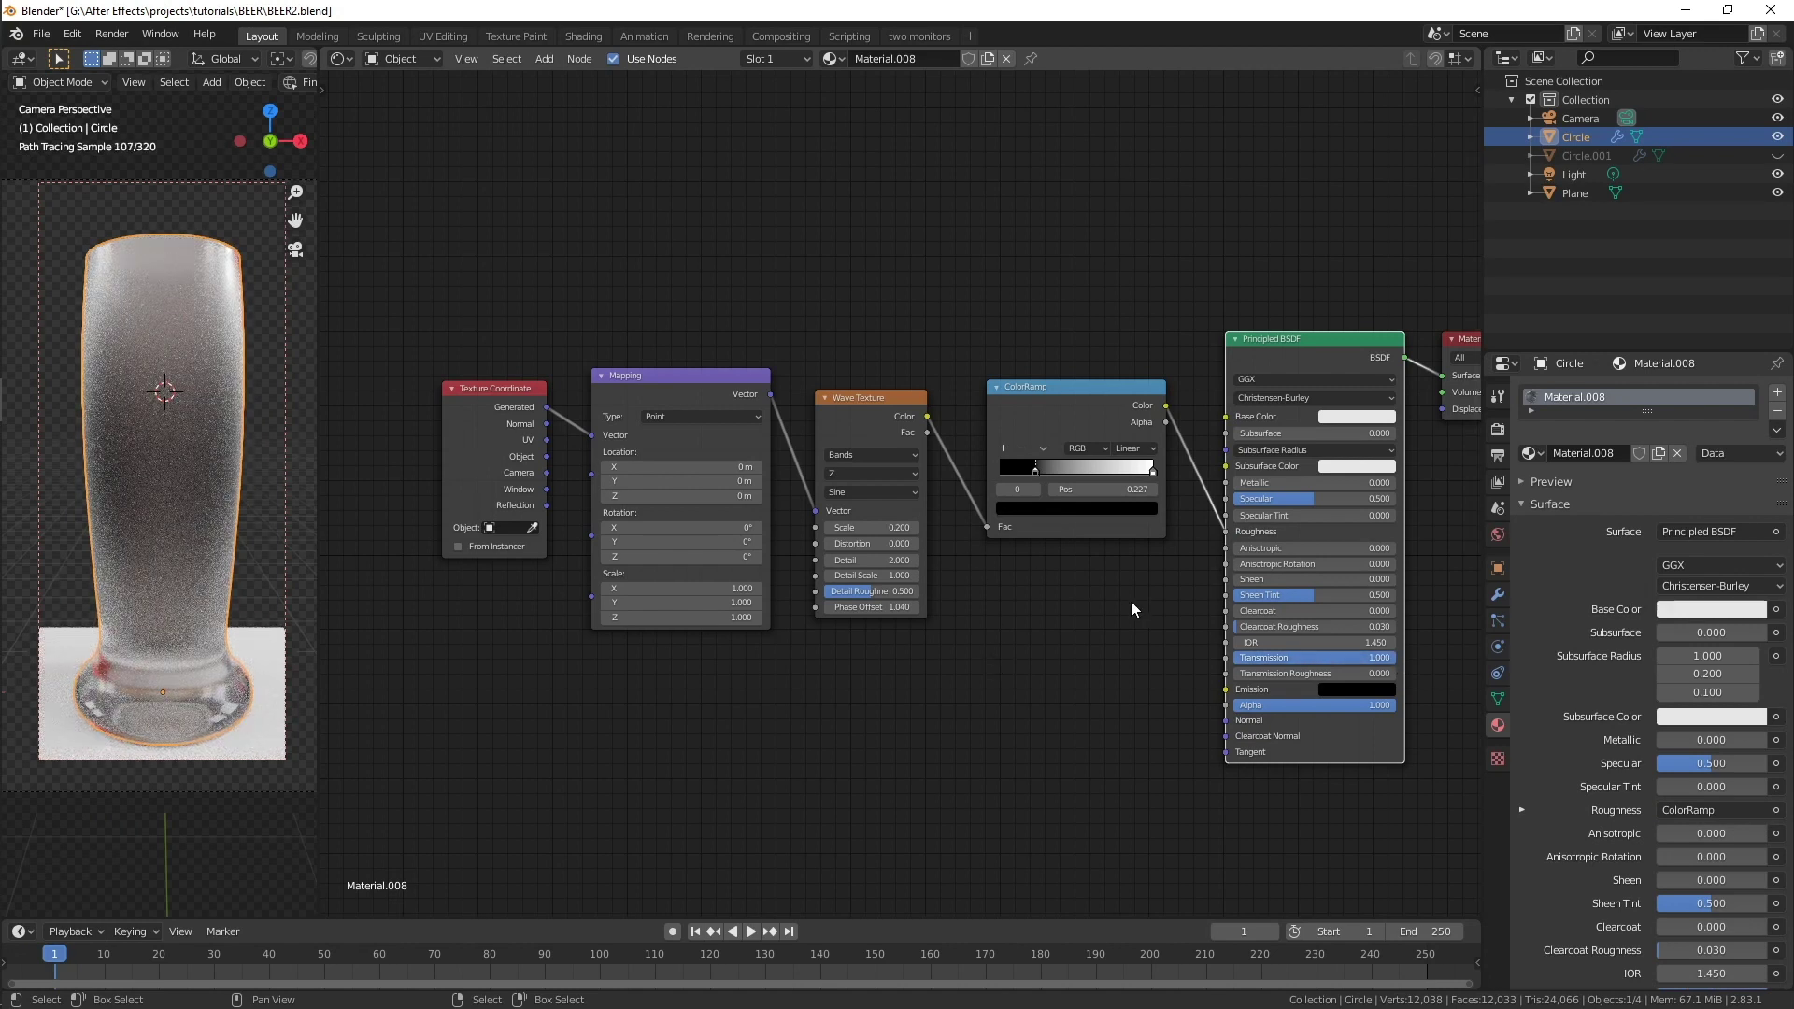
- Move the ColorRamp's black stop to 0.323 and unhide the inner beer mesh Circle.001
scroll(1132, 608, up, 3)
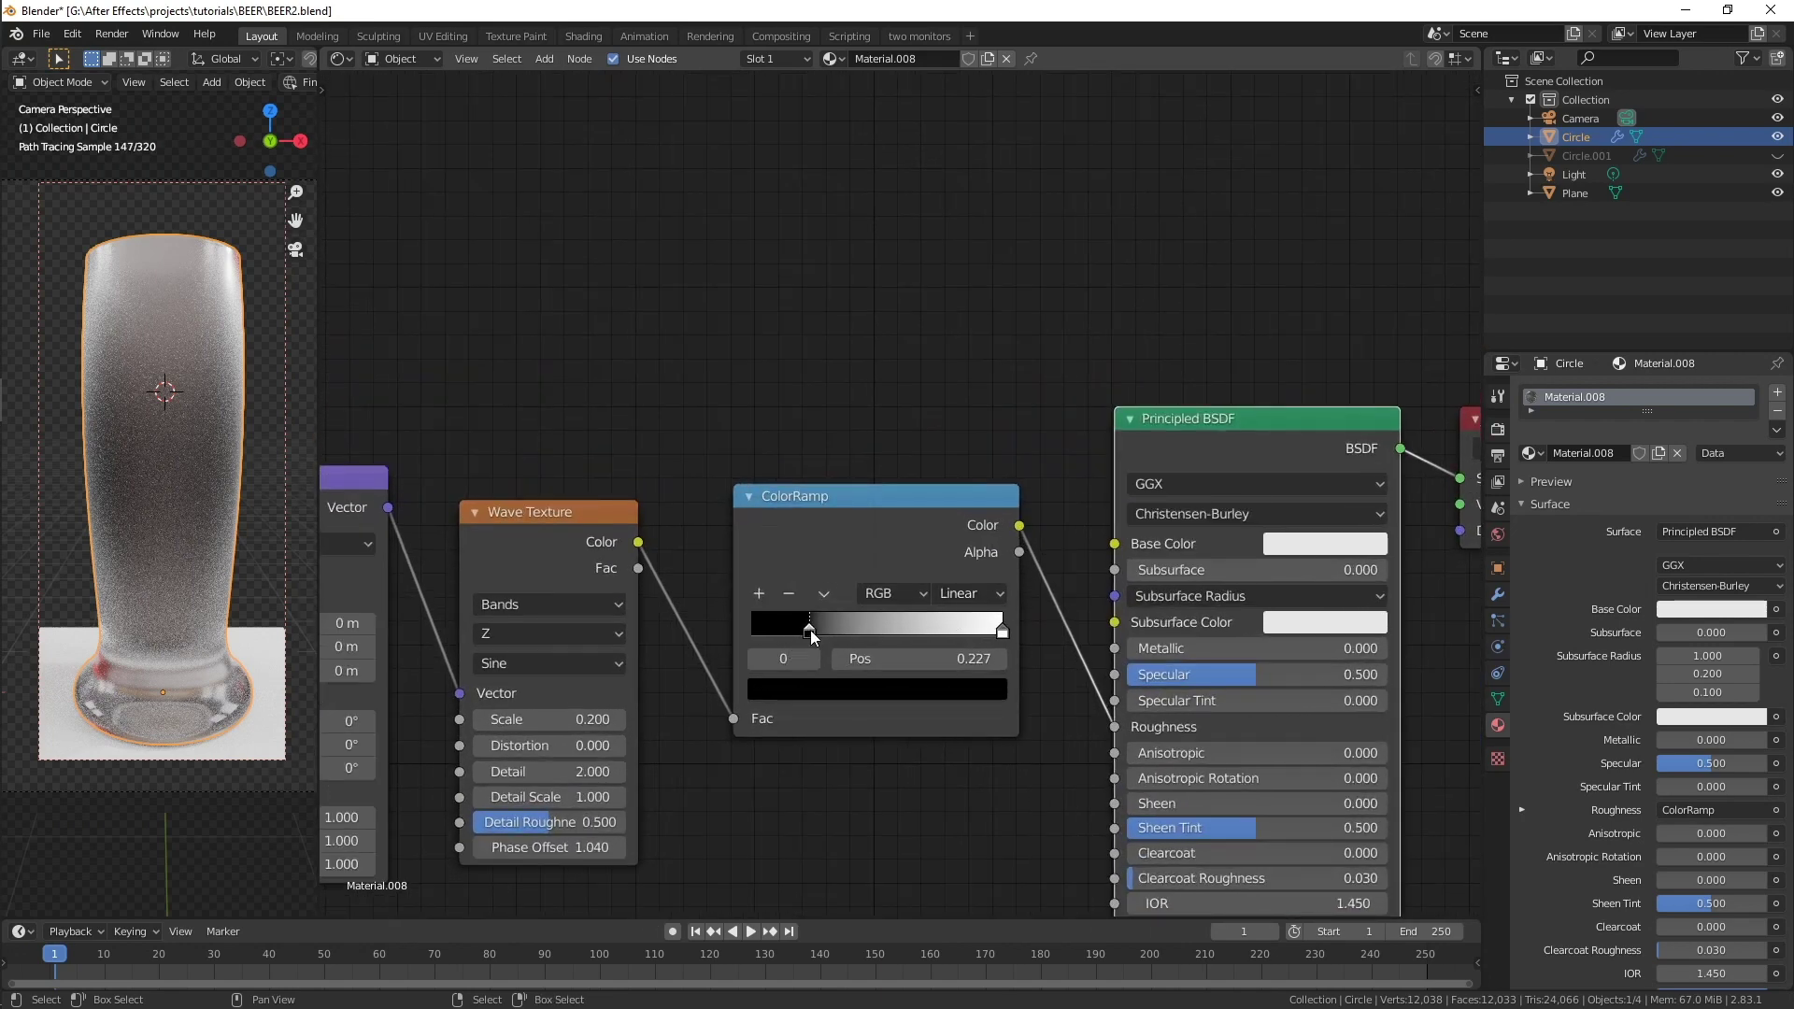
mouse_move(811, 638)
mouse_down()
mouse_move(983, 639)
mouse_move(835, 641)
mouse_up()
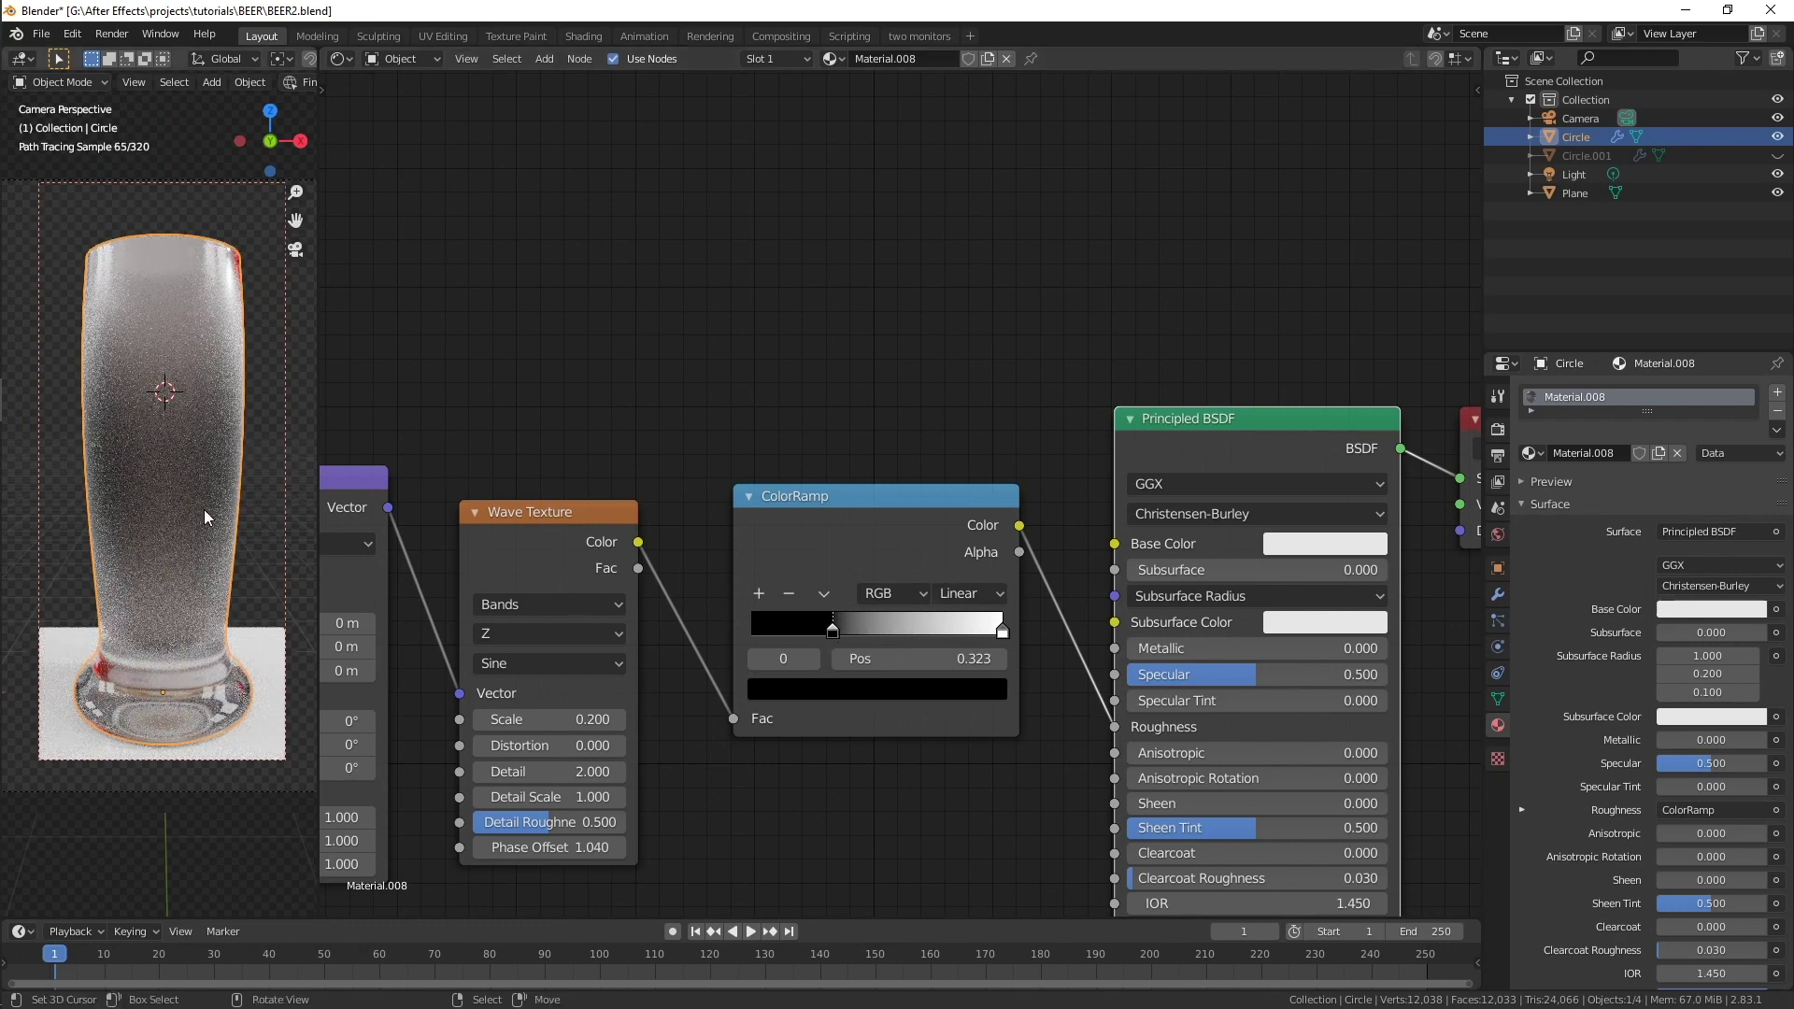
click(1776, 156)
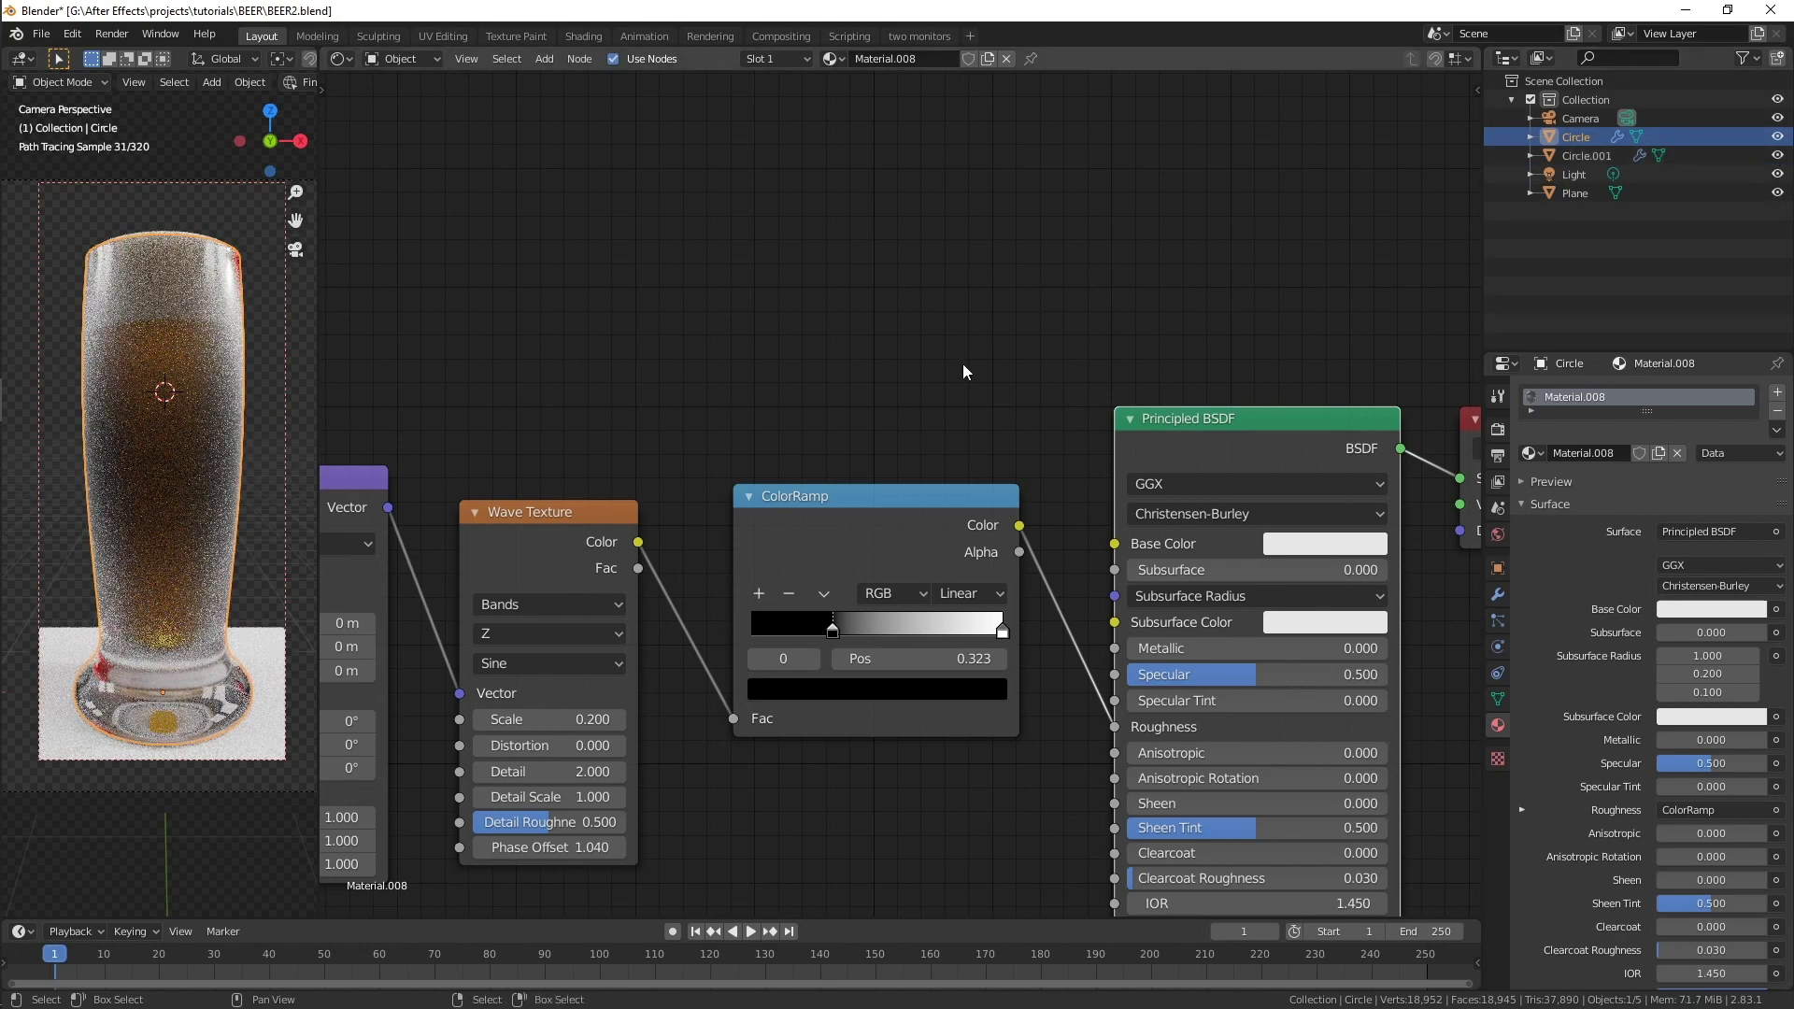
- Darken the color of the ColorRamp's white stop to a light grey
click(1003, 632)
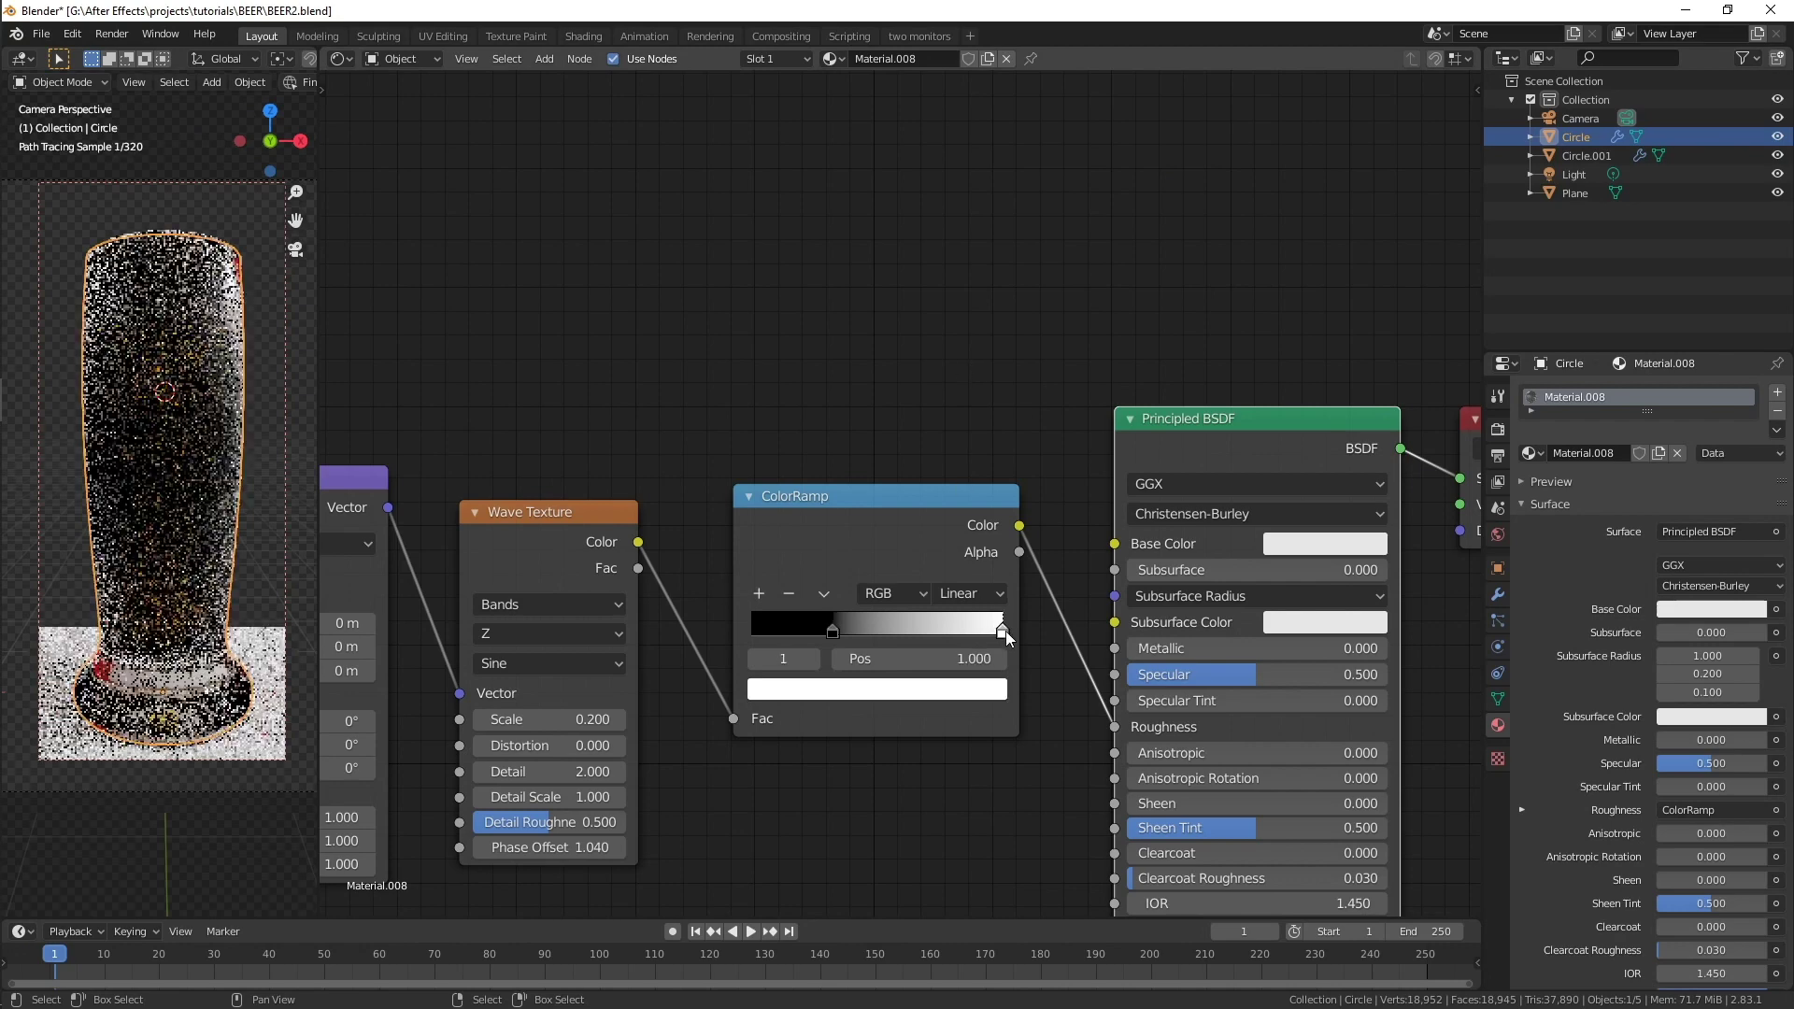
click(984, 692)
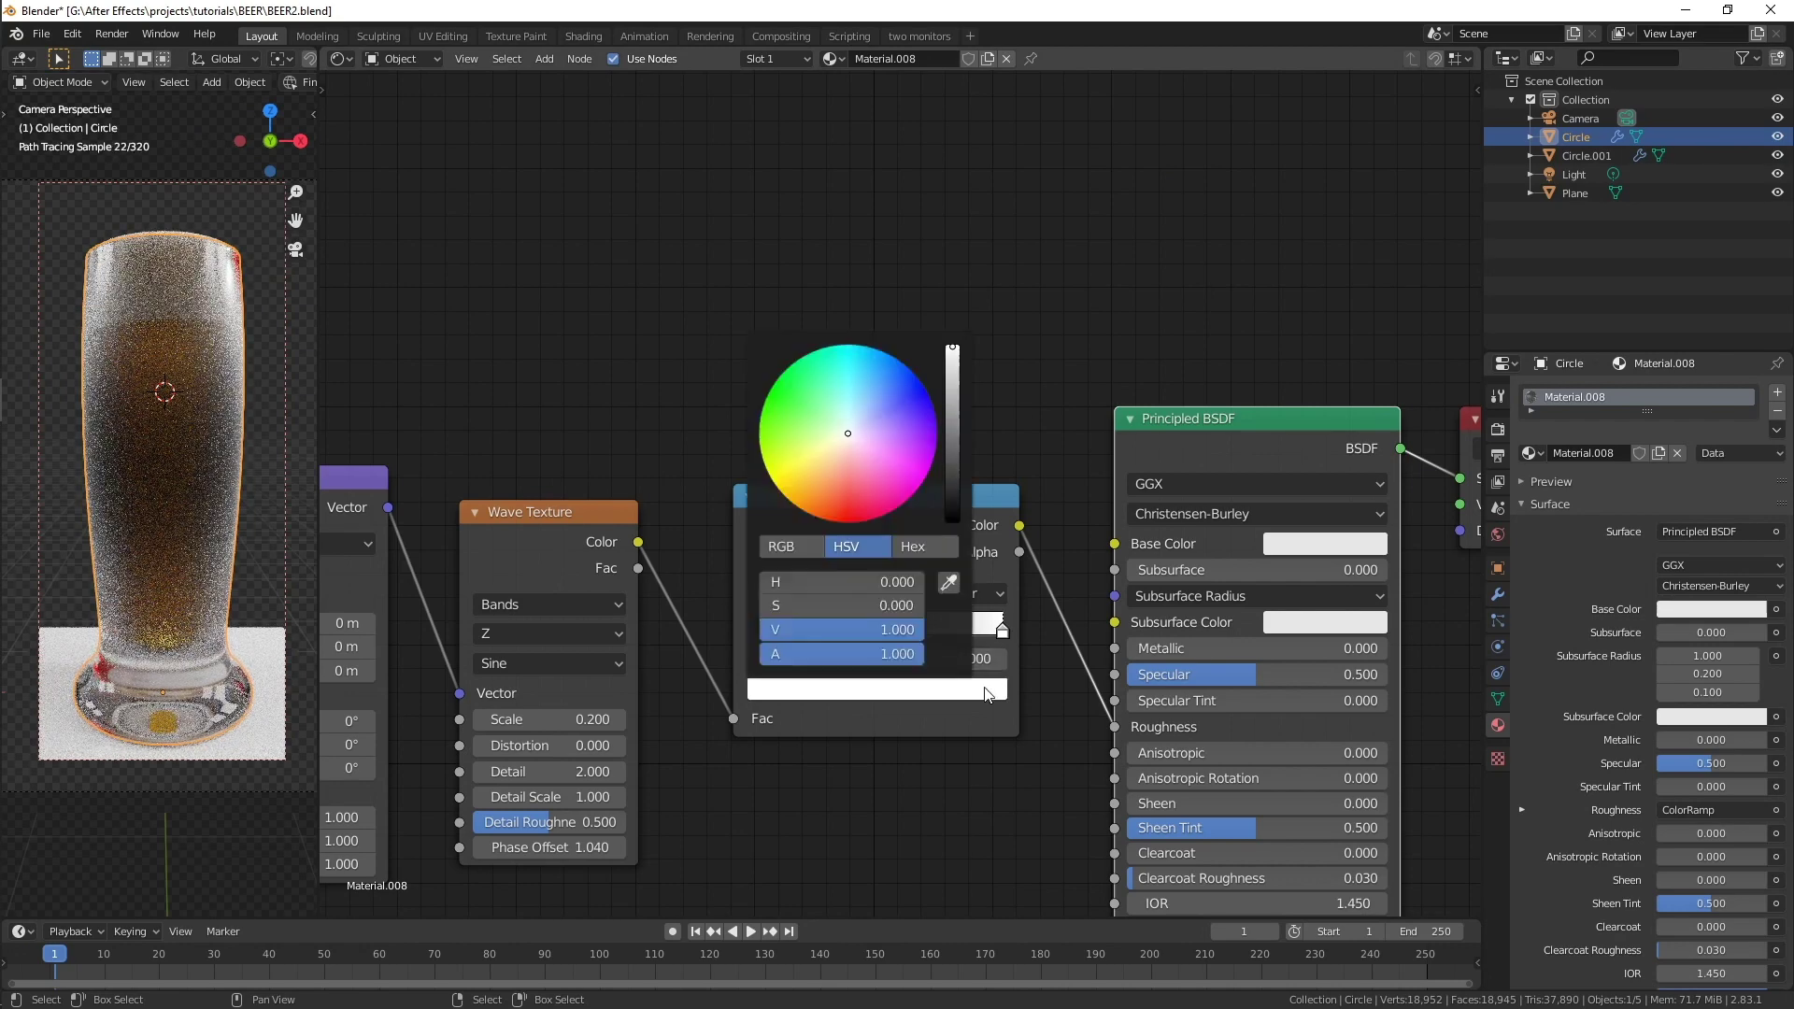
click(956, 398)
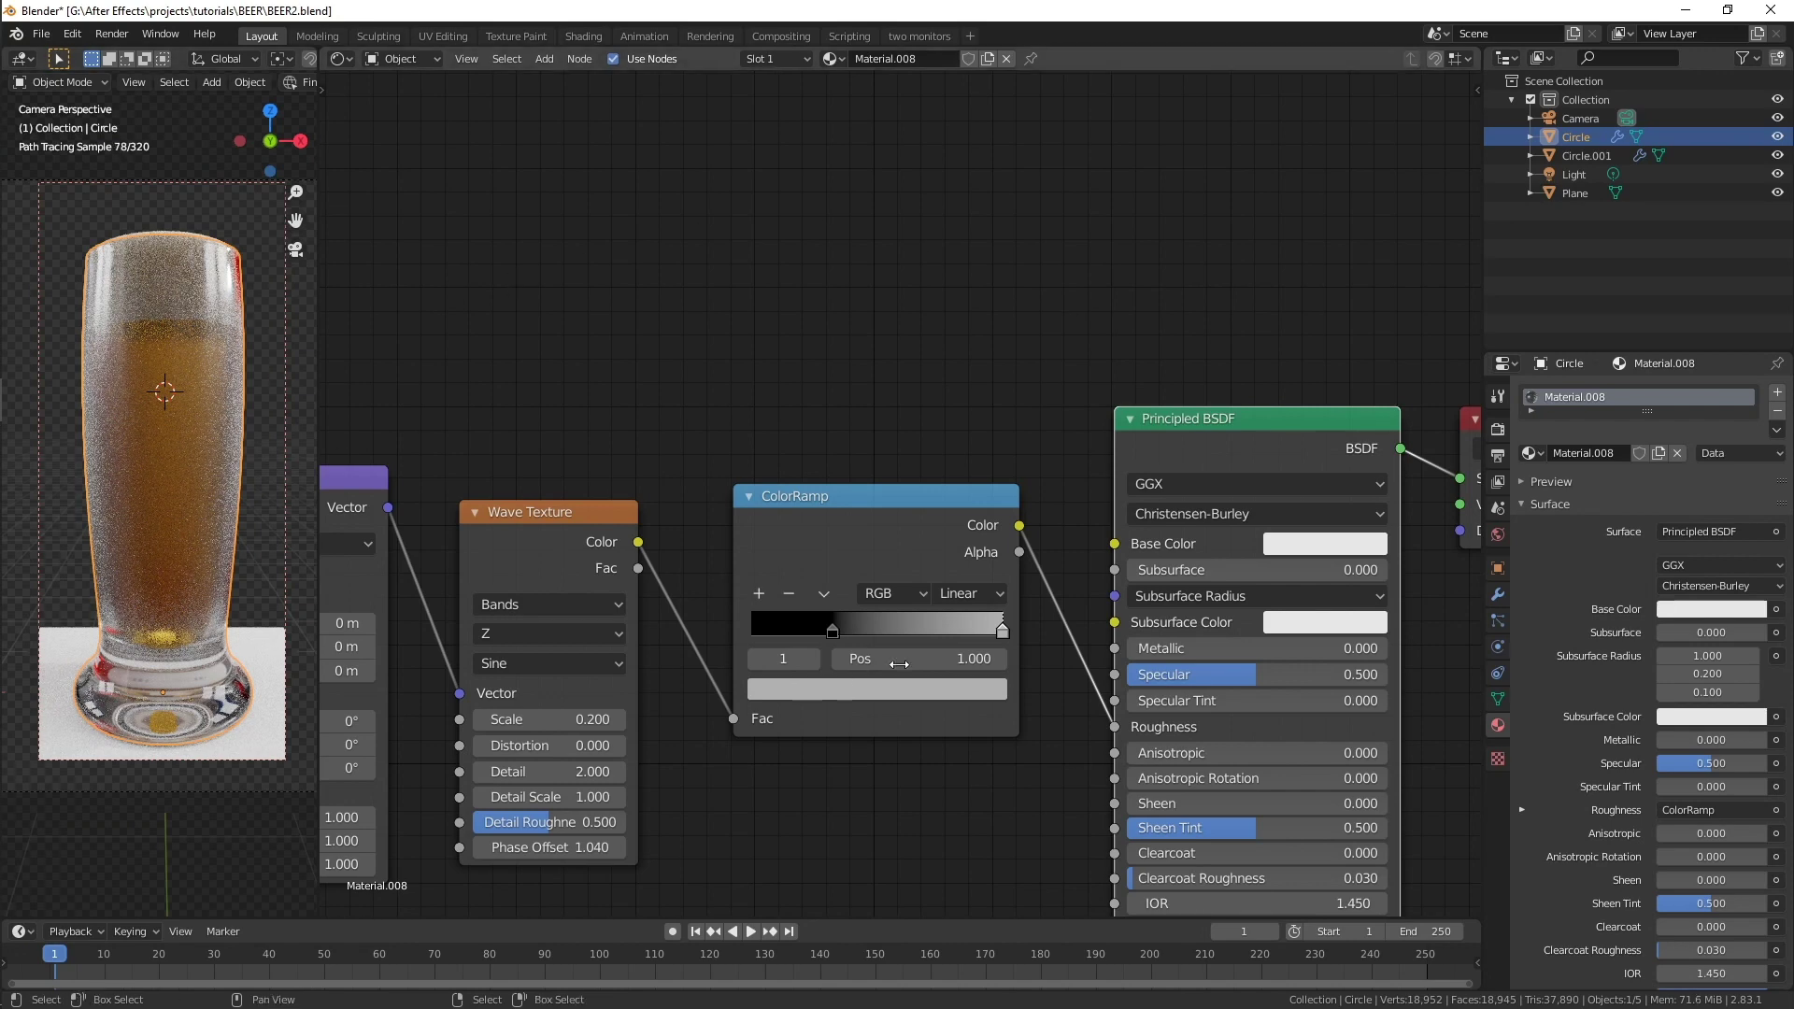
scroll(1262, 745, down, 2)
middle_drag(1257, 751, 1181, 505)
scroll(1177, 508, up, 3)
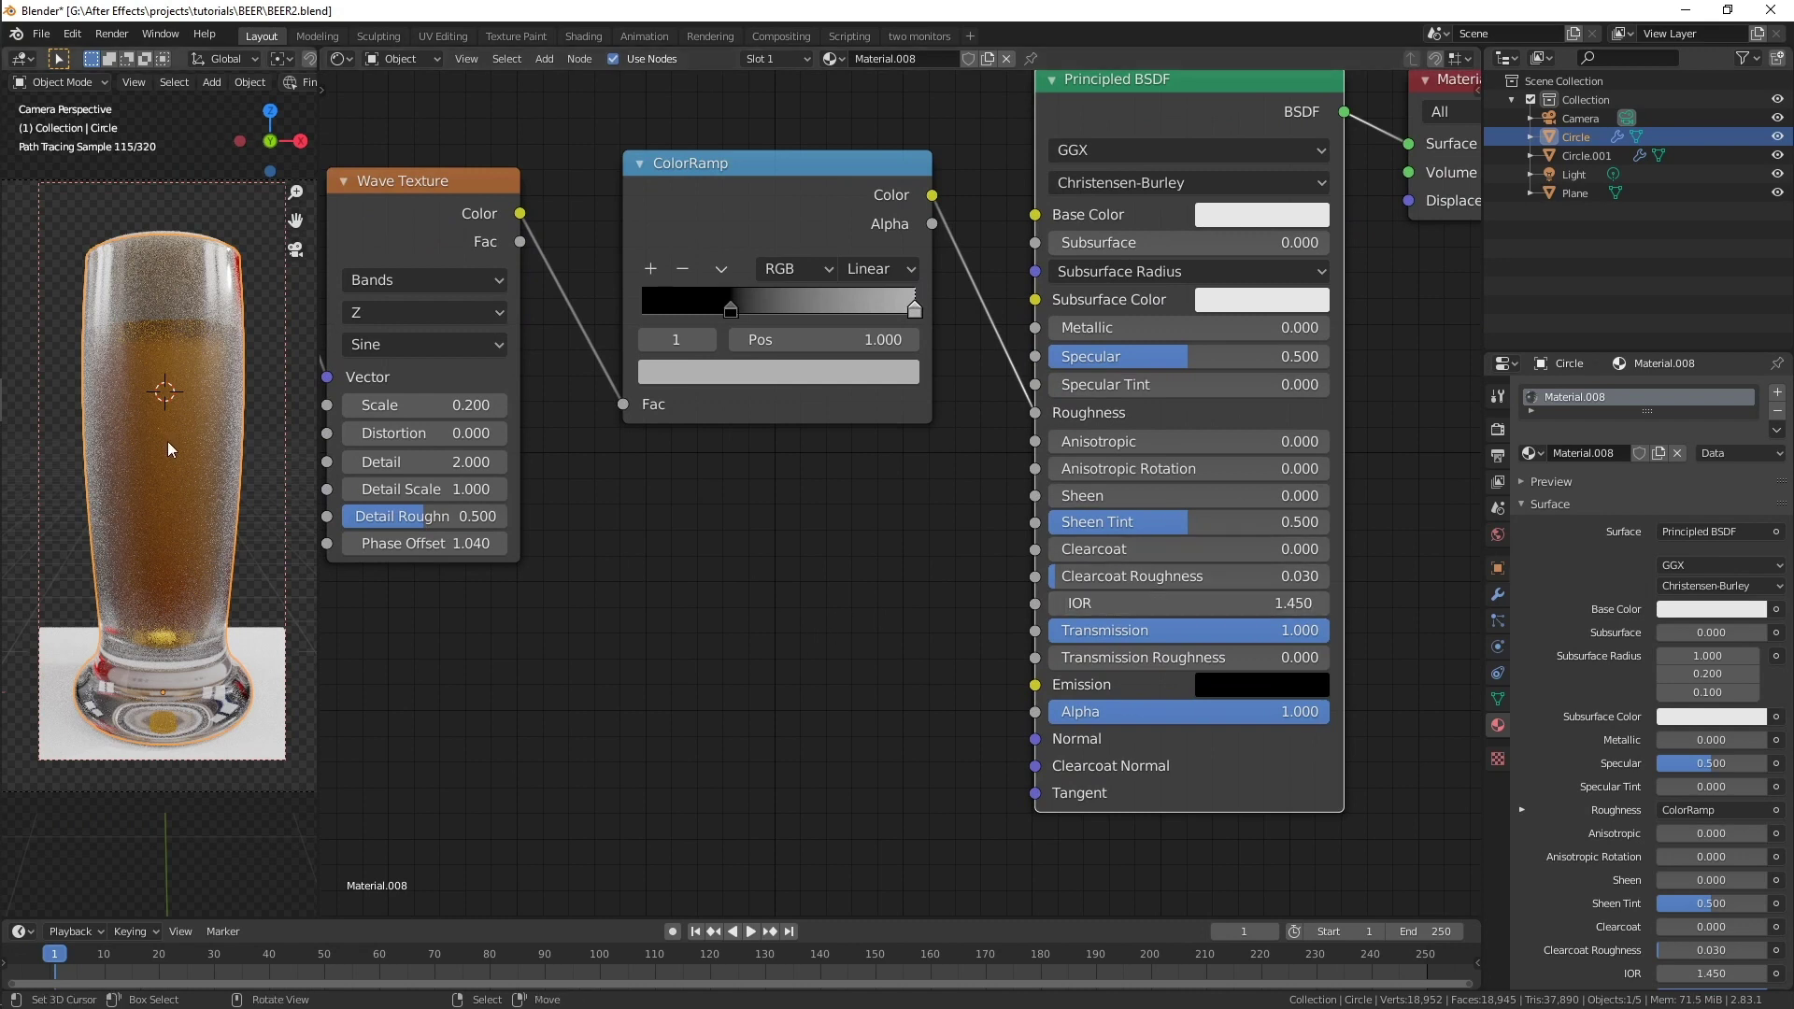
key(alt+a)
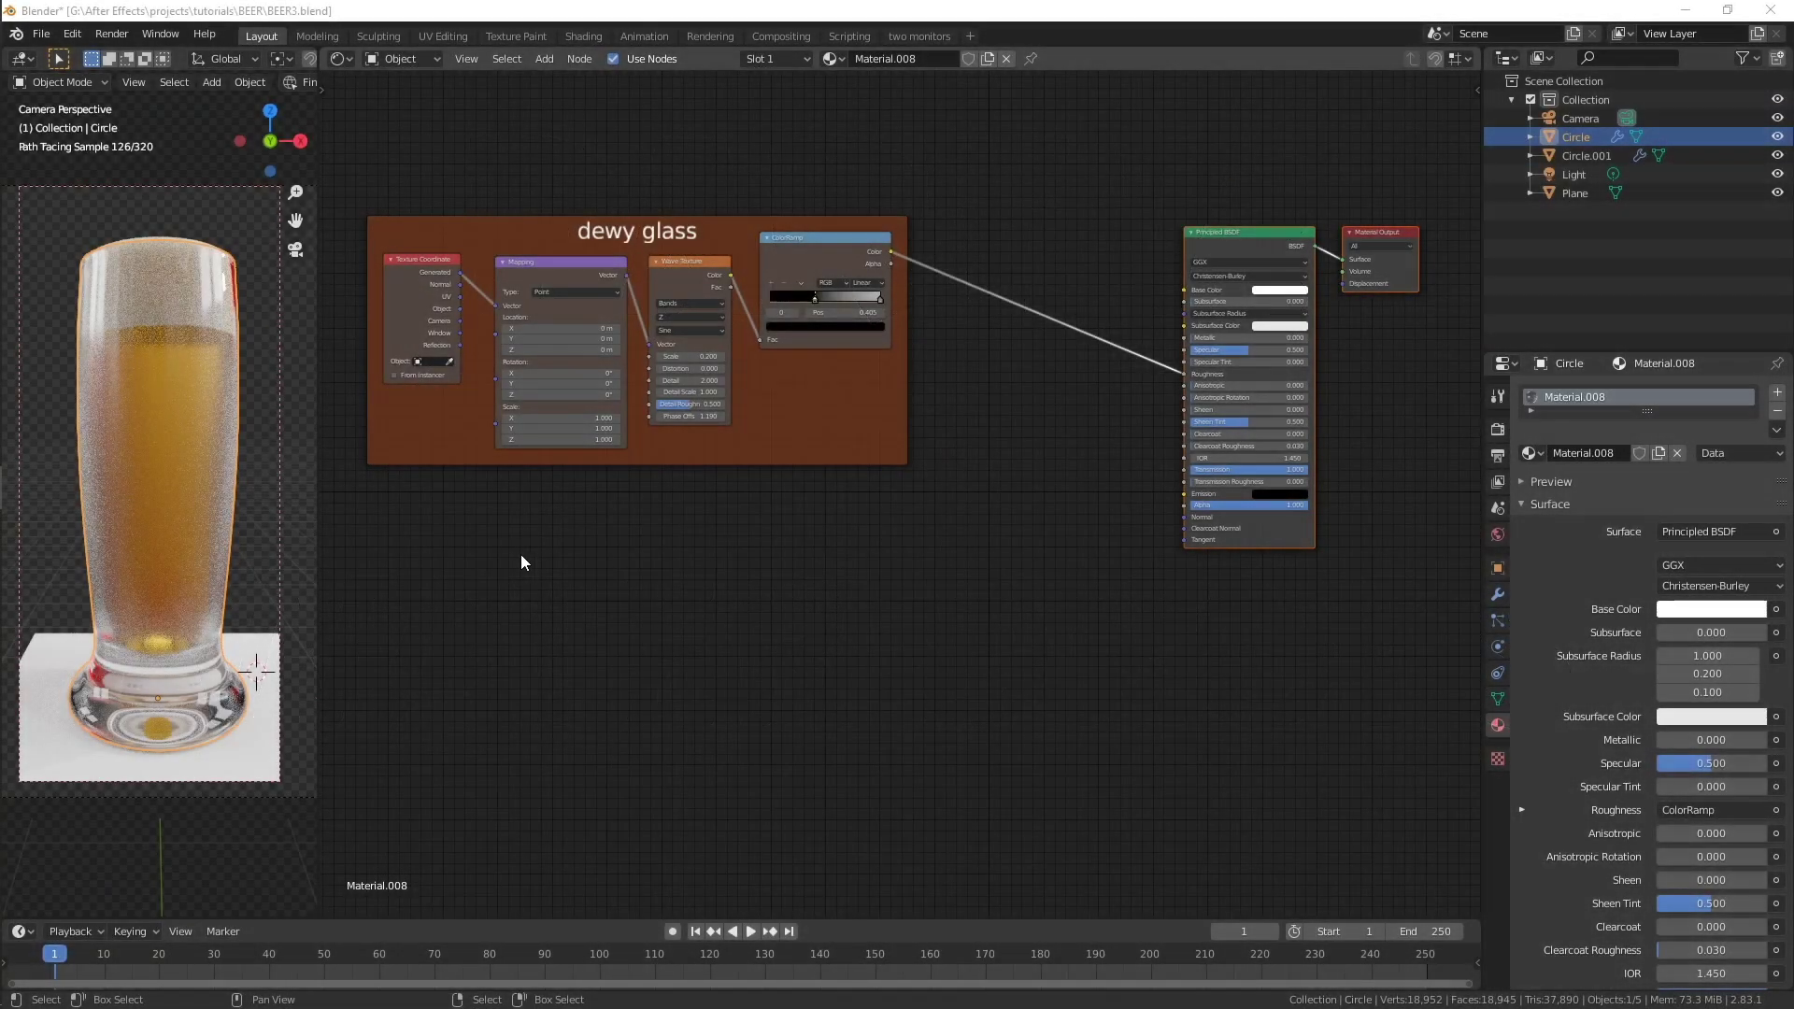
- Add a Noise Texture below the dewy glass frame, with its own Mapping and Texture Coordinate nodes
click(548, 572)
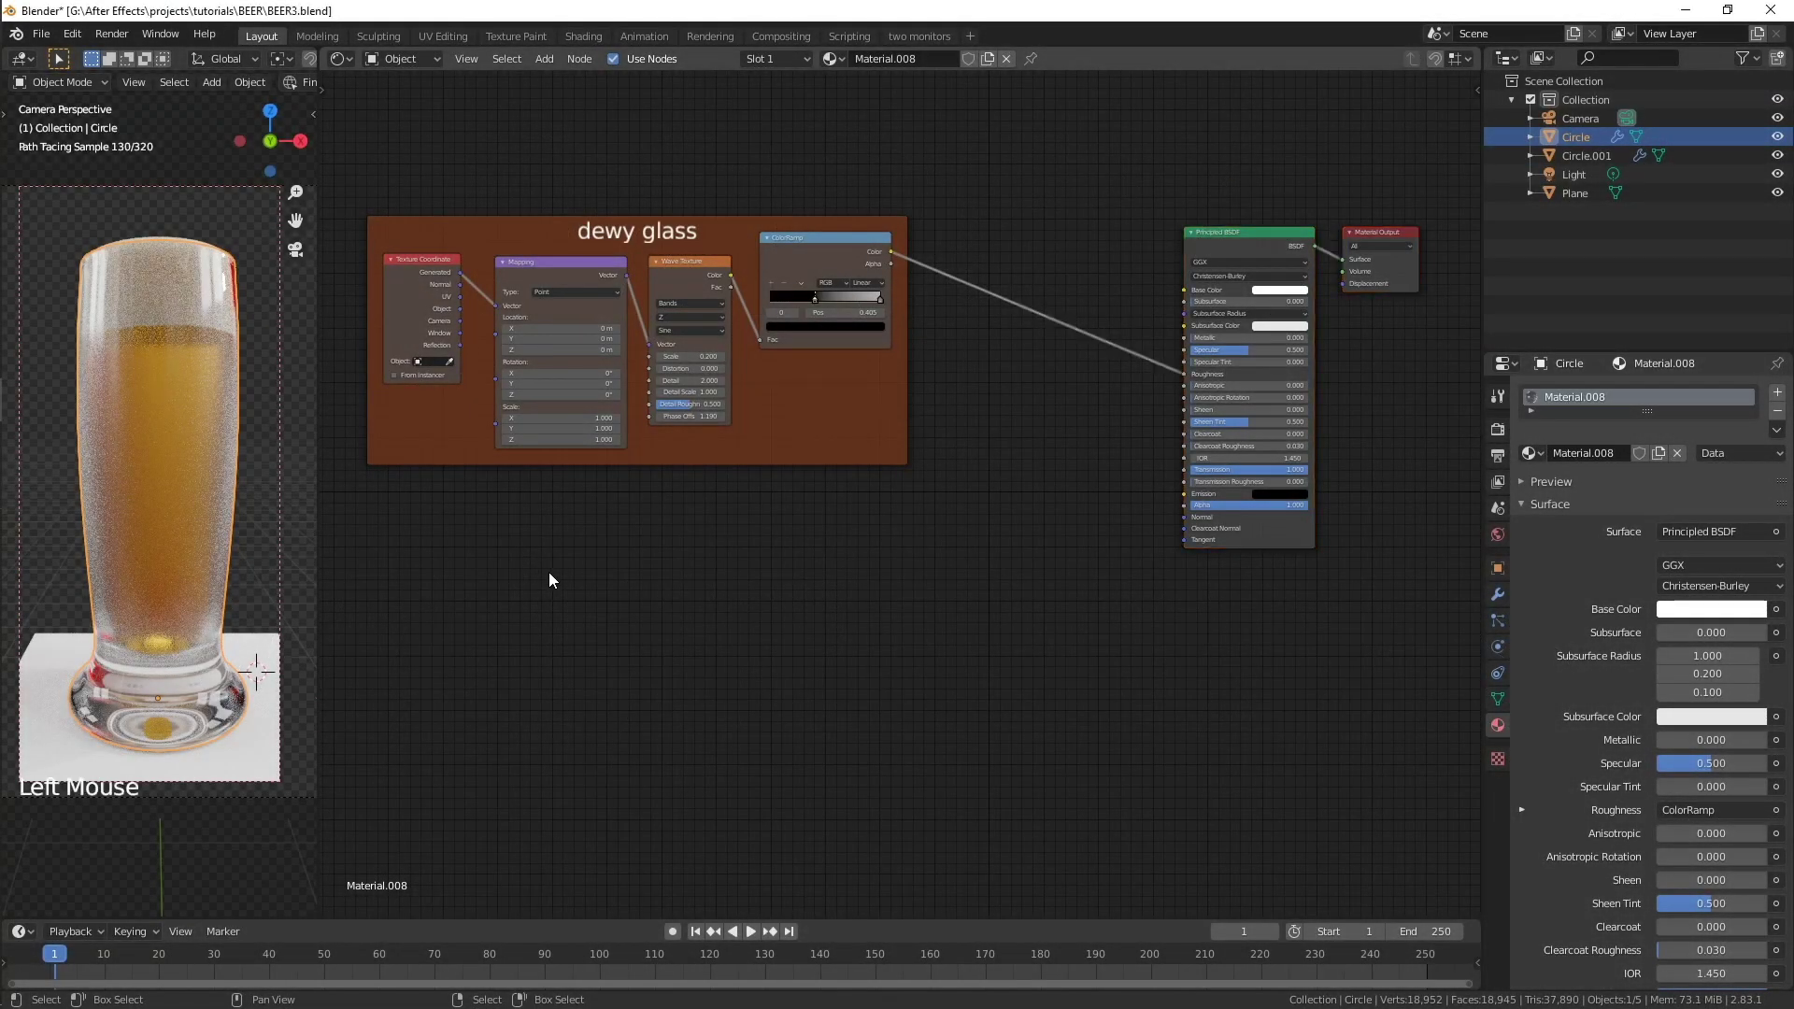
key(shift+a)
mouse_move(480, 514)
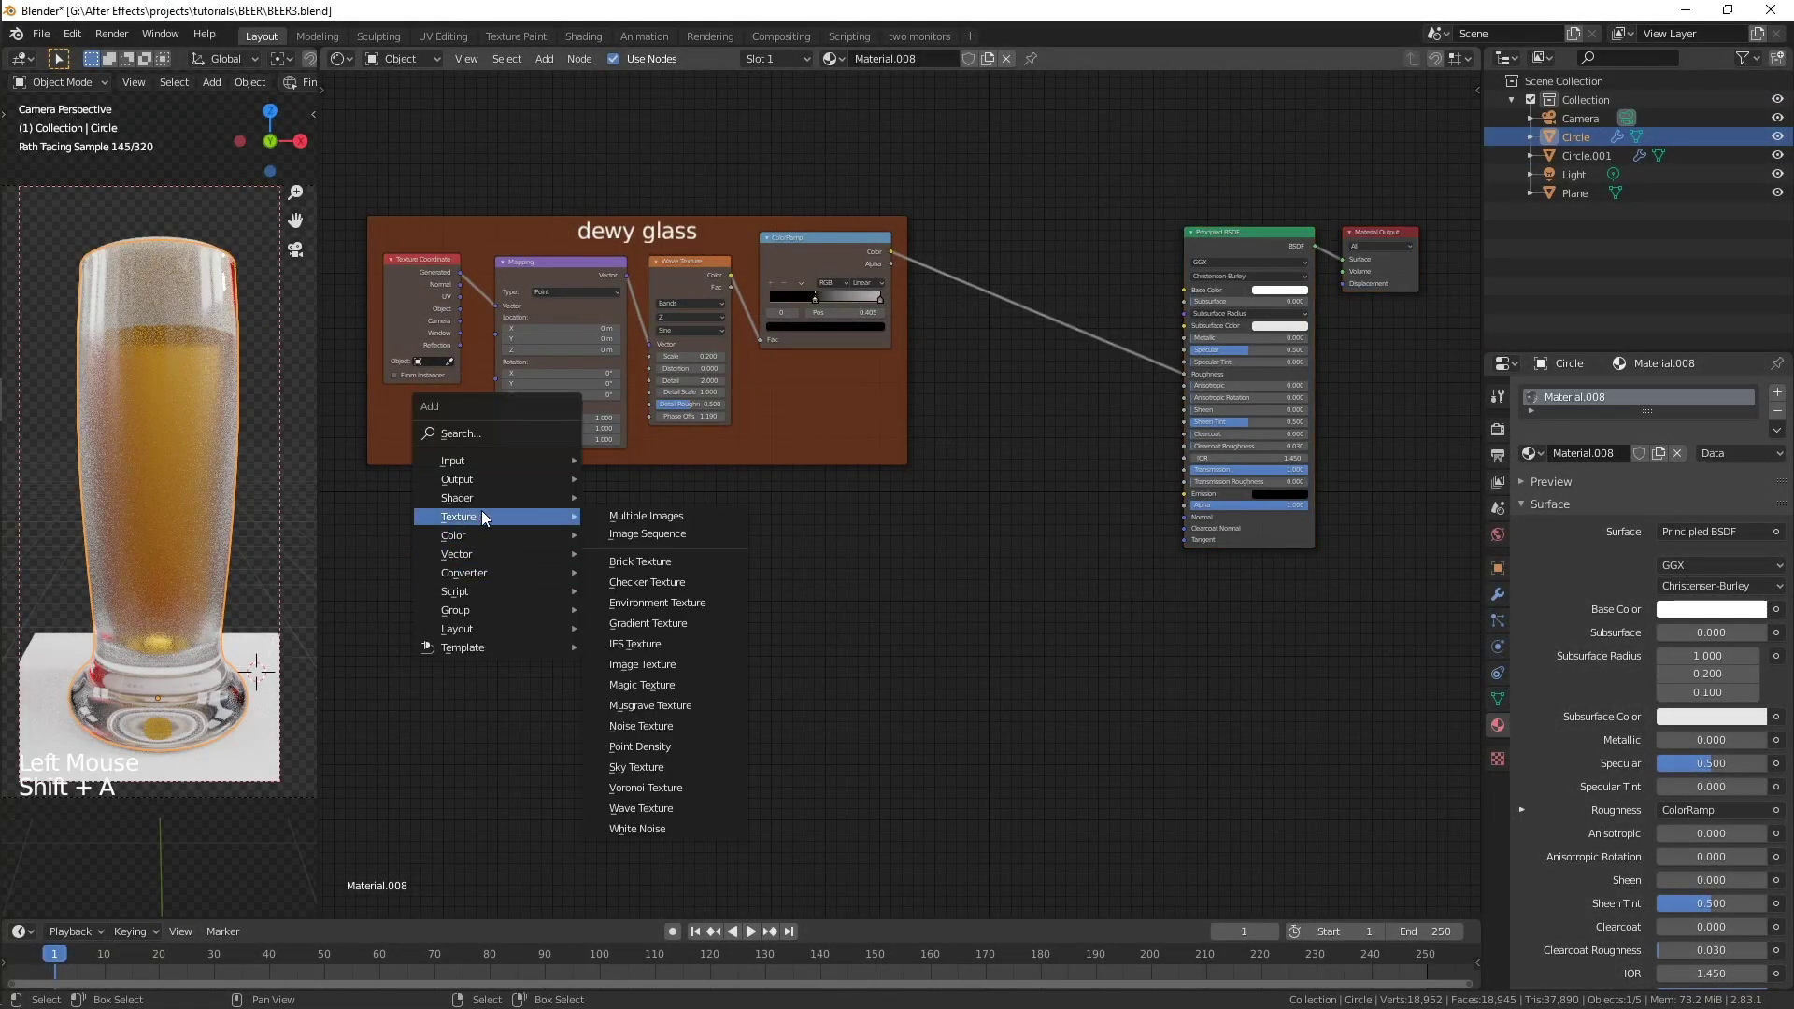
click(637, 725)
click(579, 561)
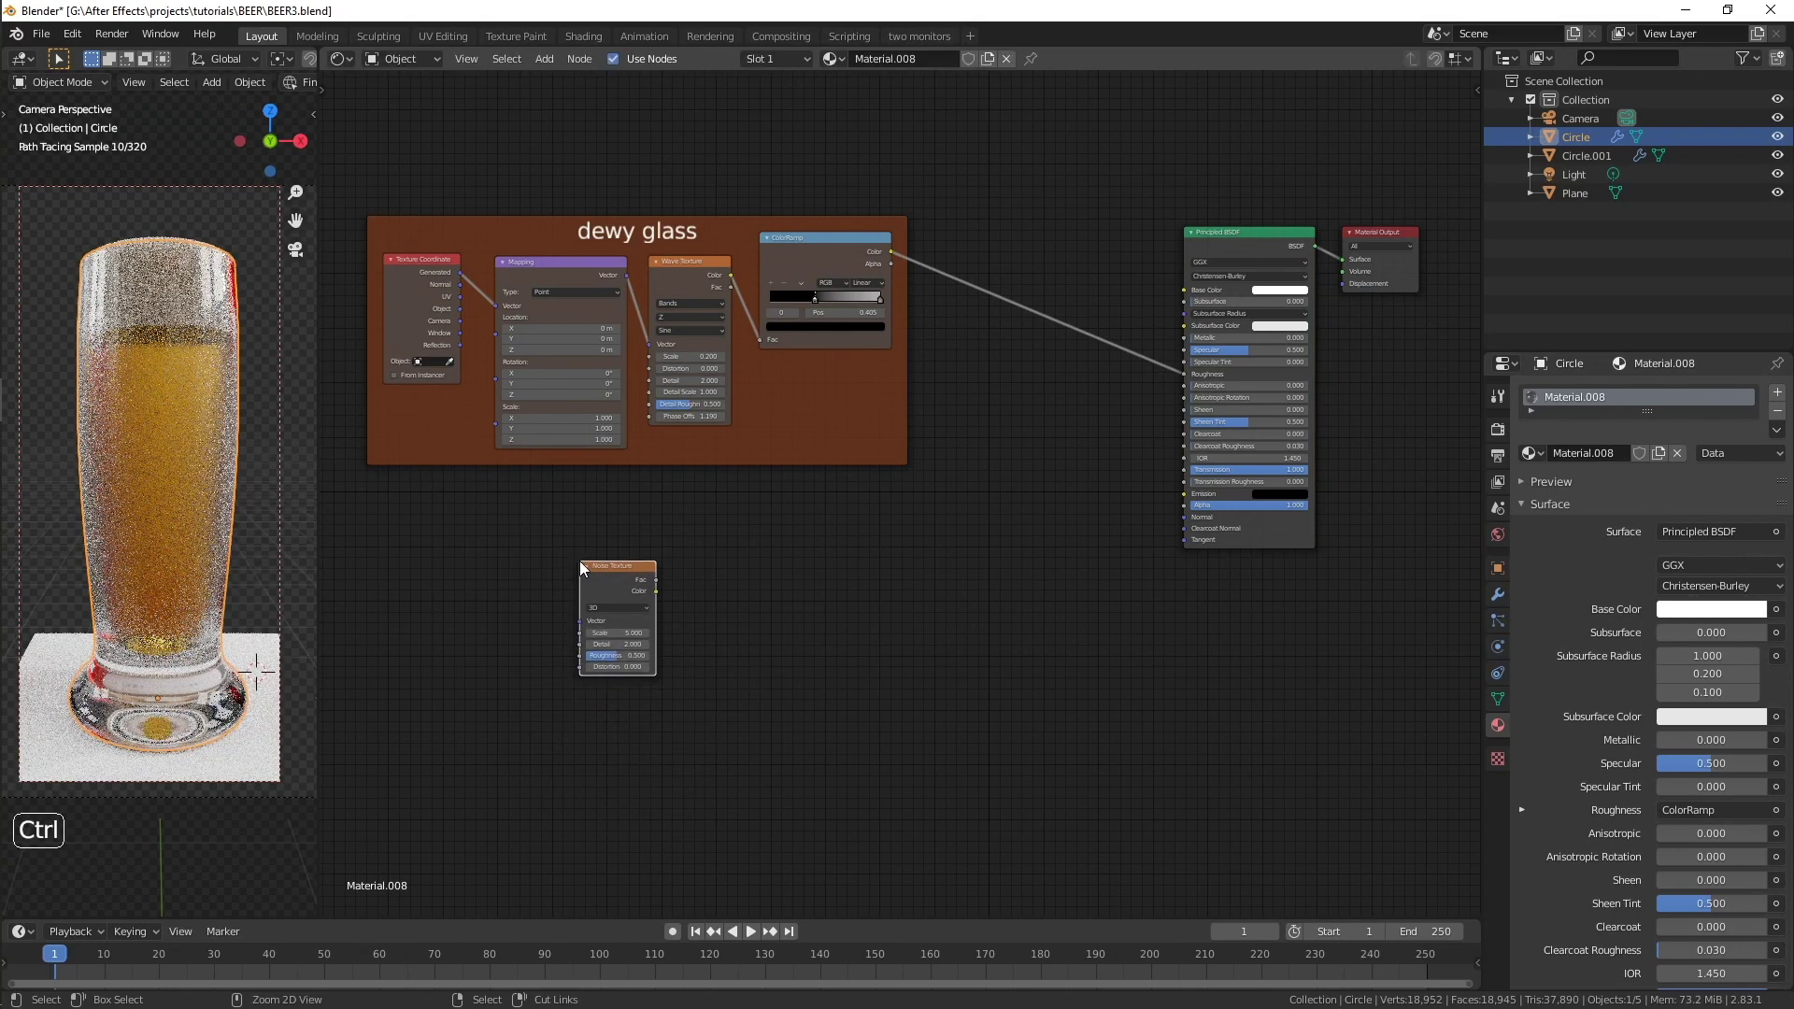
key(ctrl+t)
shift+middle_drag(564, 753, 958, 637)
scroll(693, 725, up, 5)
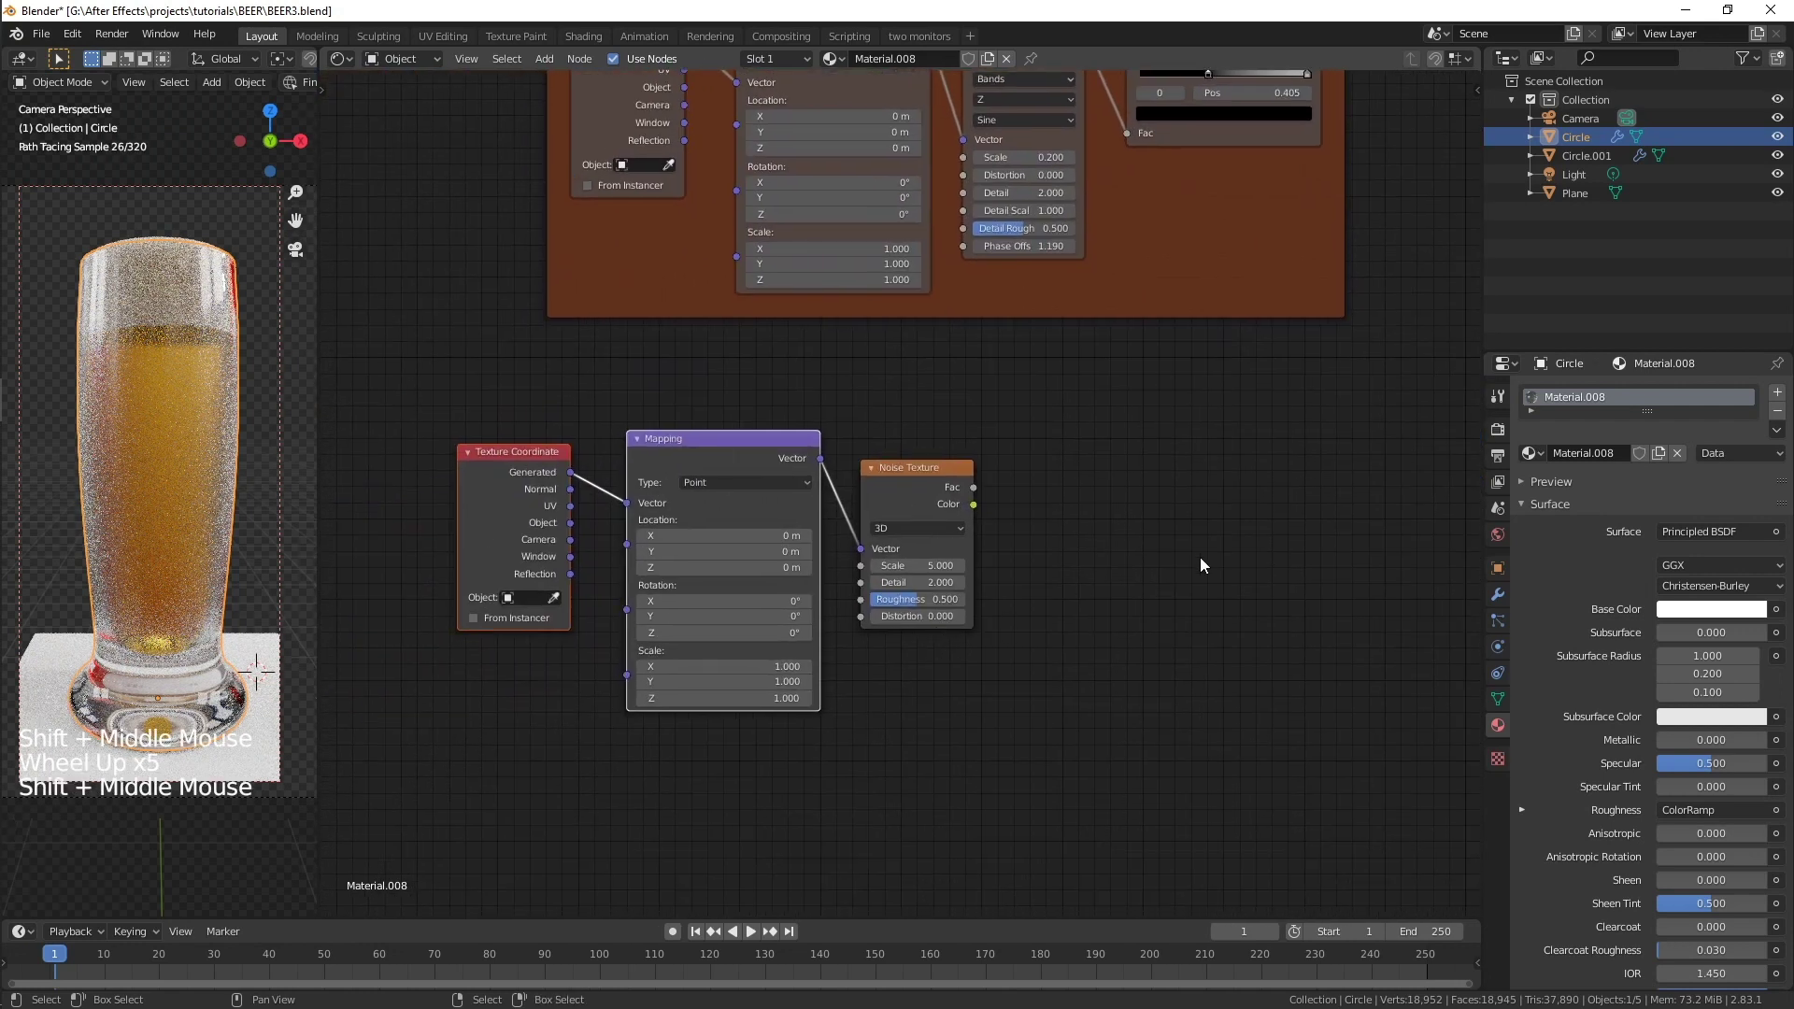
- Connect the Noise Texture's Color to the Principled BSDF's Normal through a Bump node, feeding the Bump's Height input
shift+middle_drag(1204, 557, 653, 689)
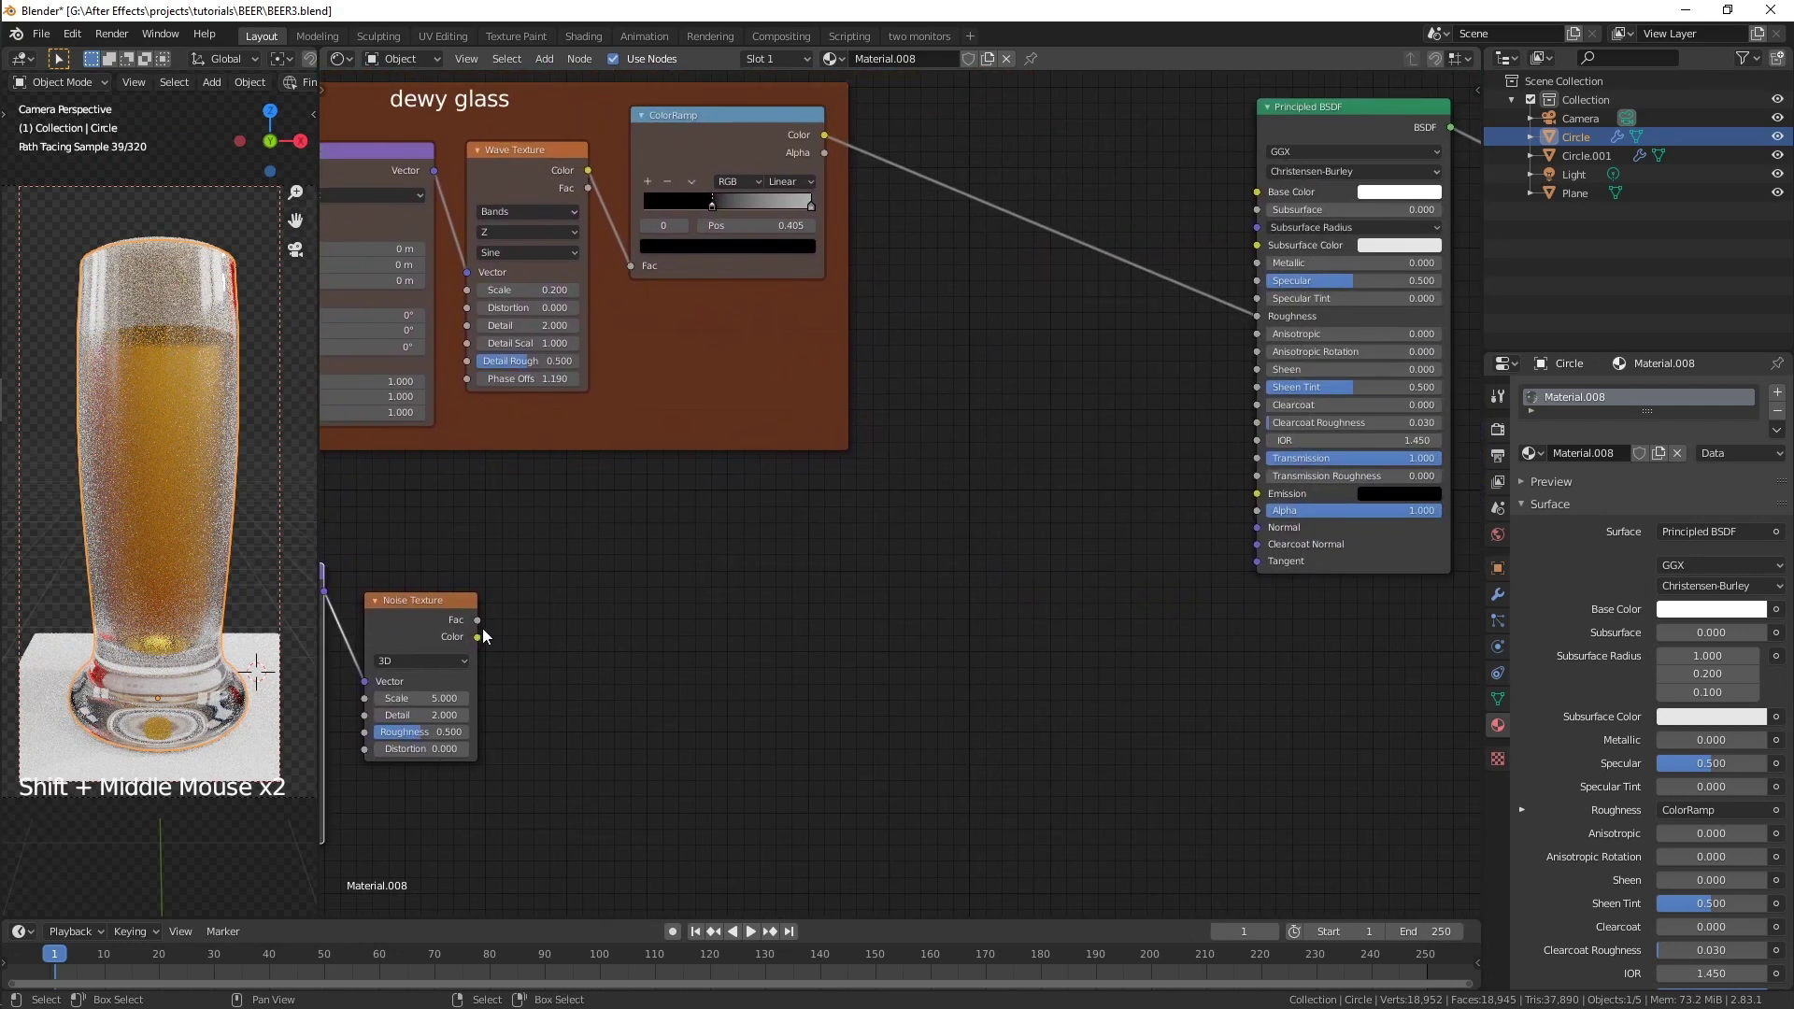
drag(479, 634, 1257, 526)
key(shift+a)
mouse_move(746, 627)
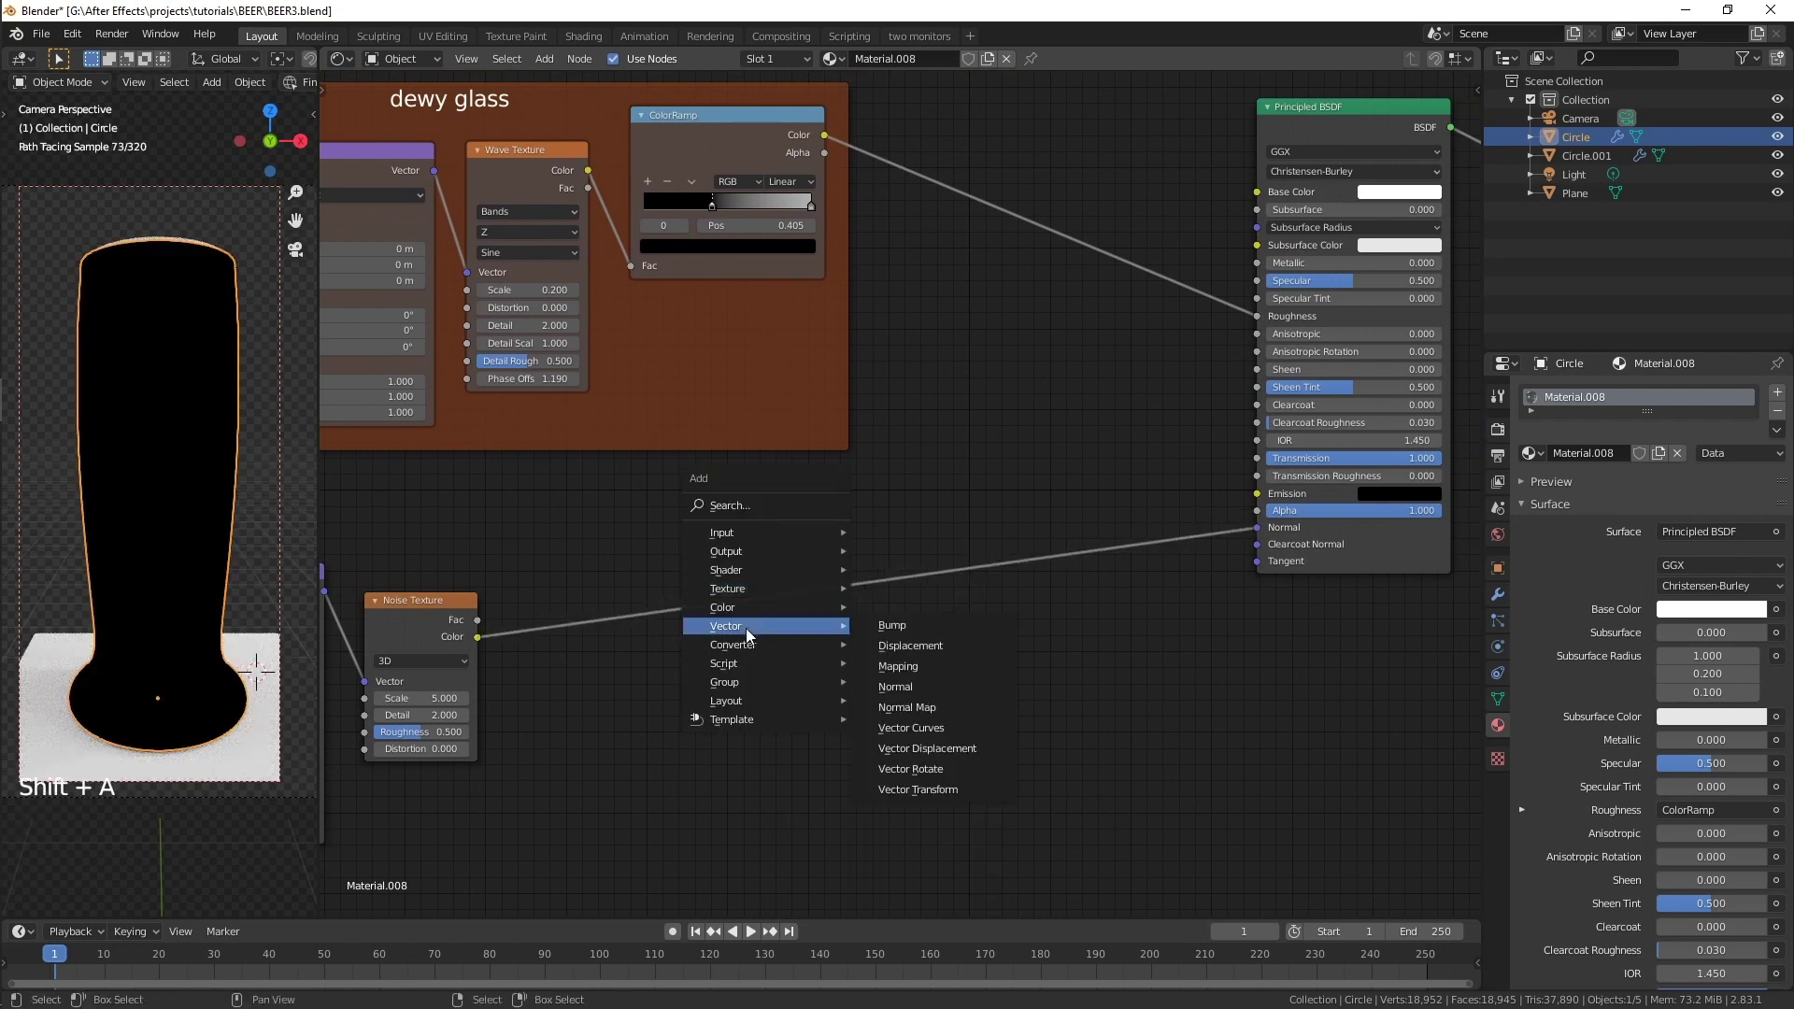
click(910, 625)
drag(905, 622, 903, 605)
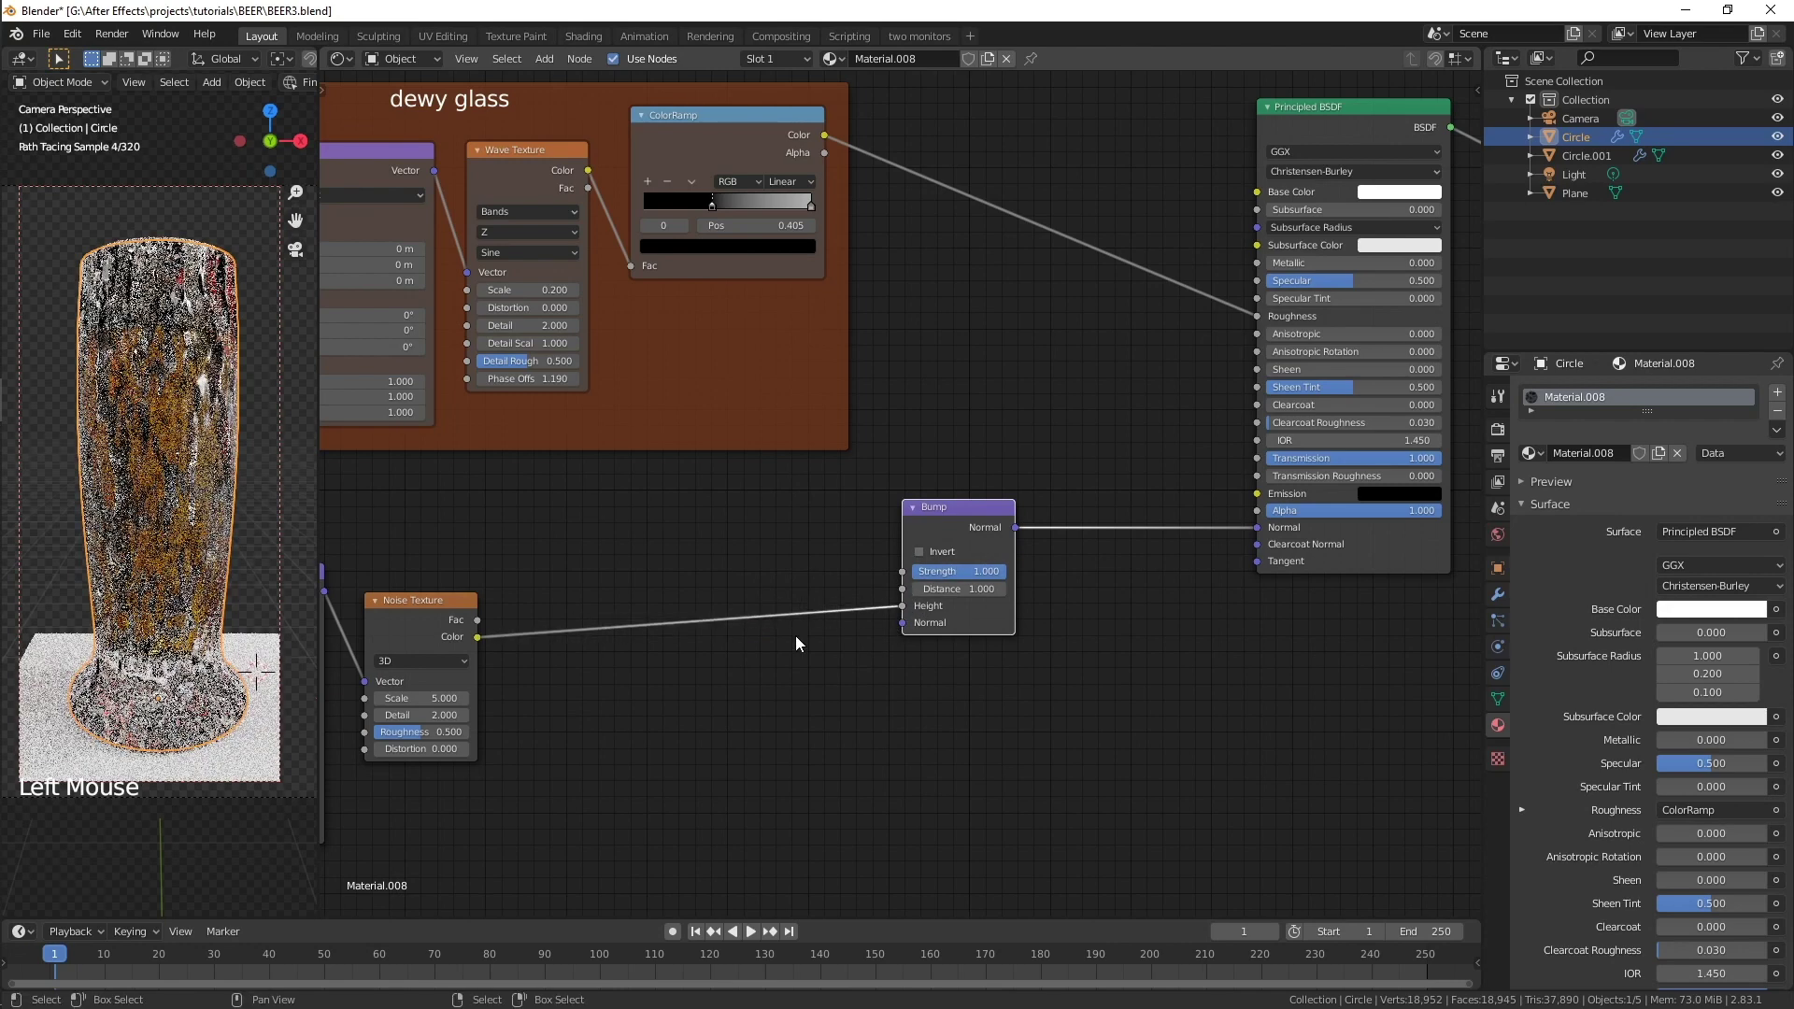
- Set the Z scale of the Noise Texture's Mapping node to 2.000
shift+scroll(588, 738, down, 2)
shift+middle_drag(588, 738, 1004, 659)
click(669, 681)
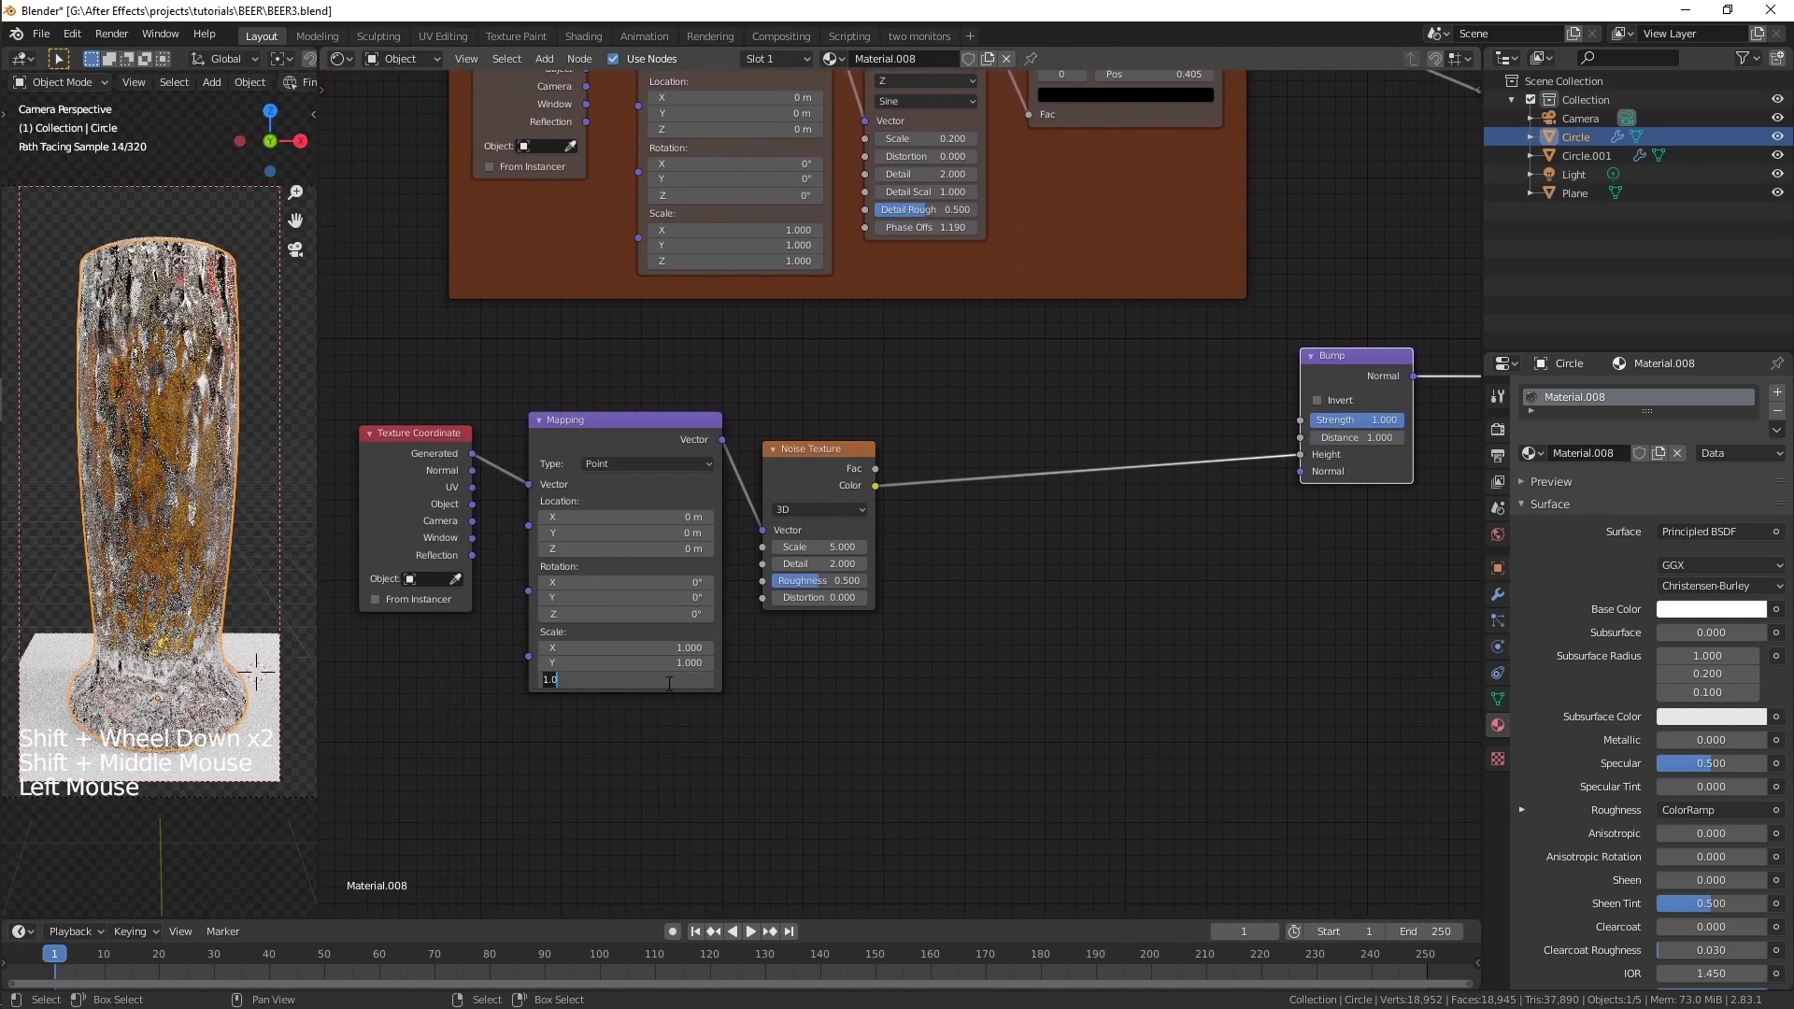
text(2)
key(Return)
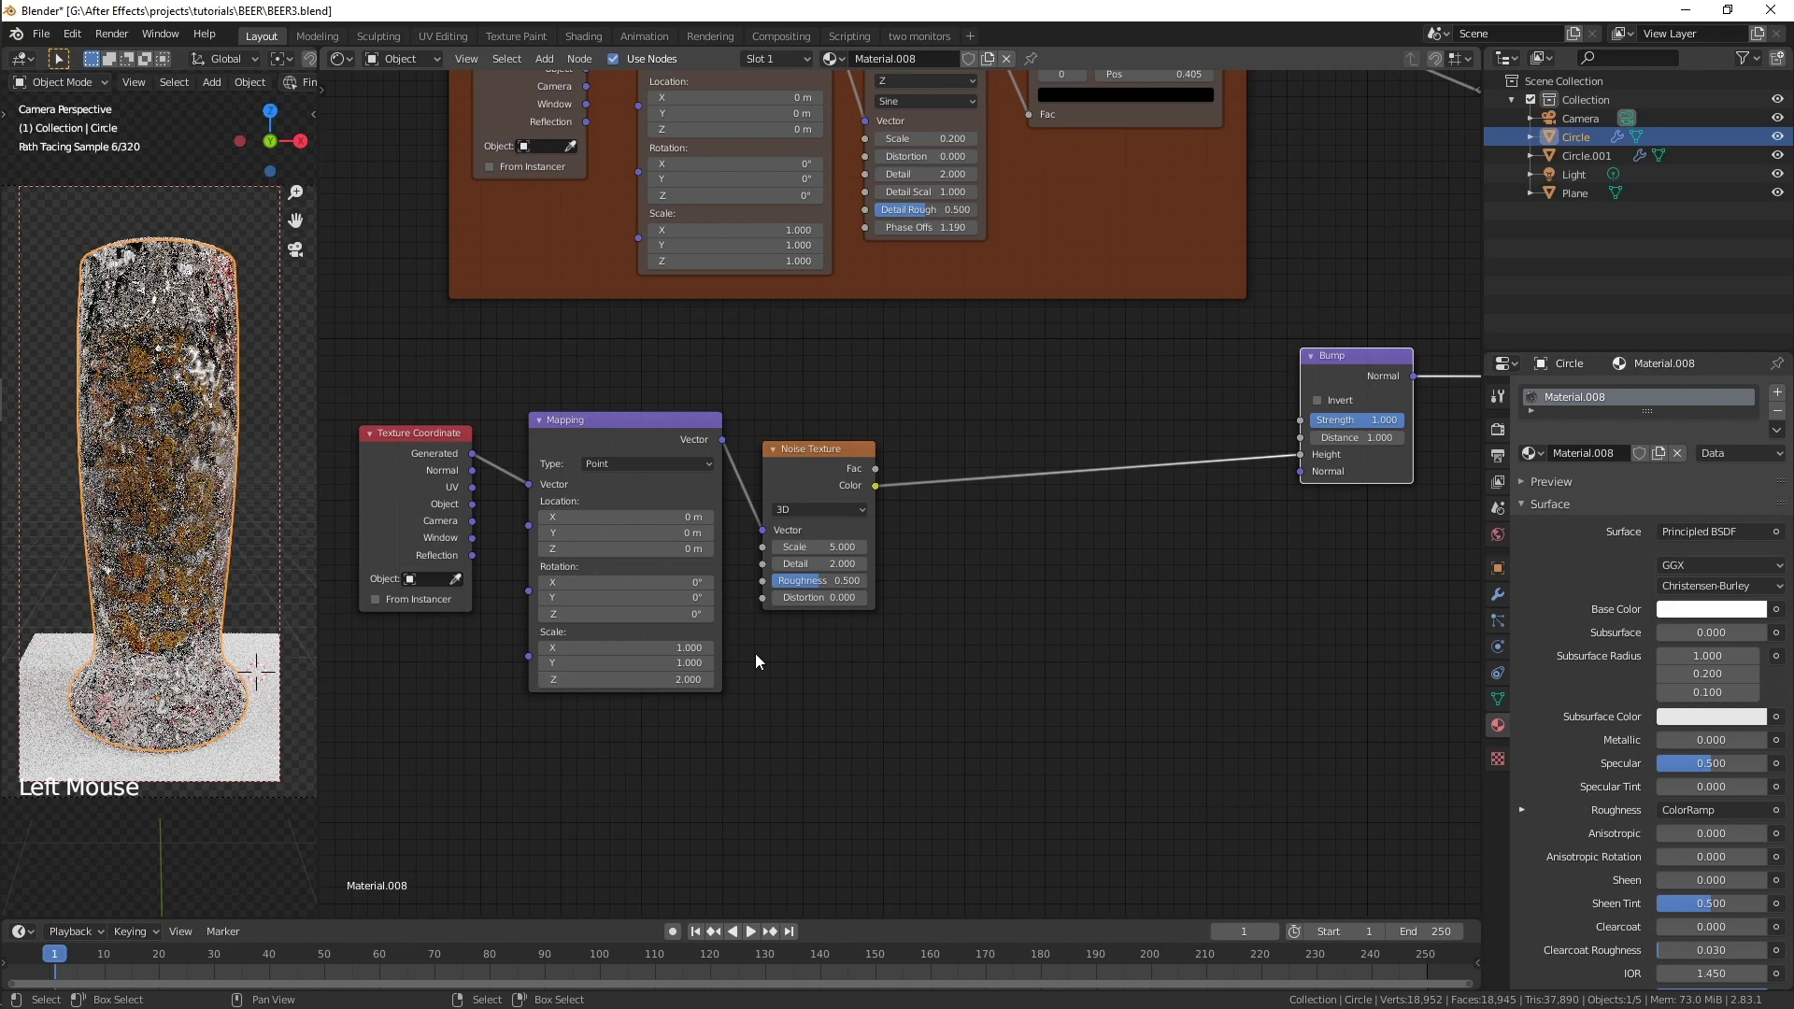
- Insert a ColorRamp between the Noise Texture and the Bump node and move its white stop to 0.336
shift+middle_drag(1061, 534, 994, 589)
key(shift+a)
mouse_move(1000, 568)
click(1096, 628)
click(955, 523)
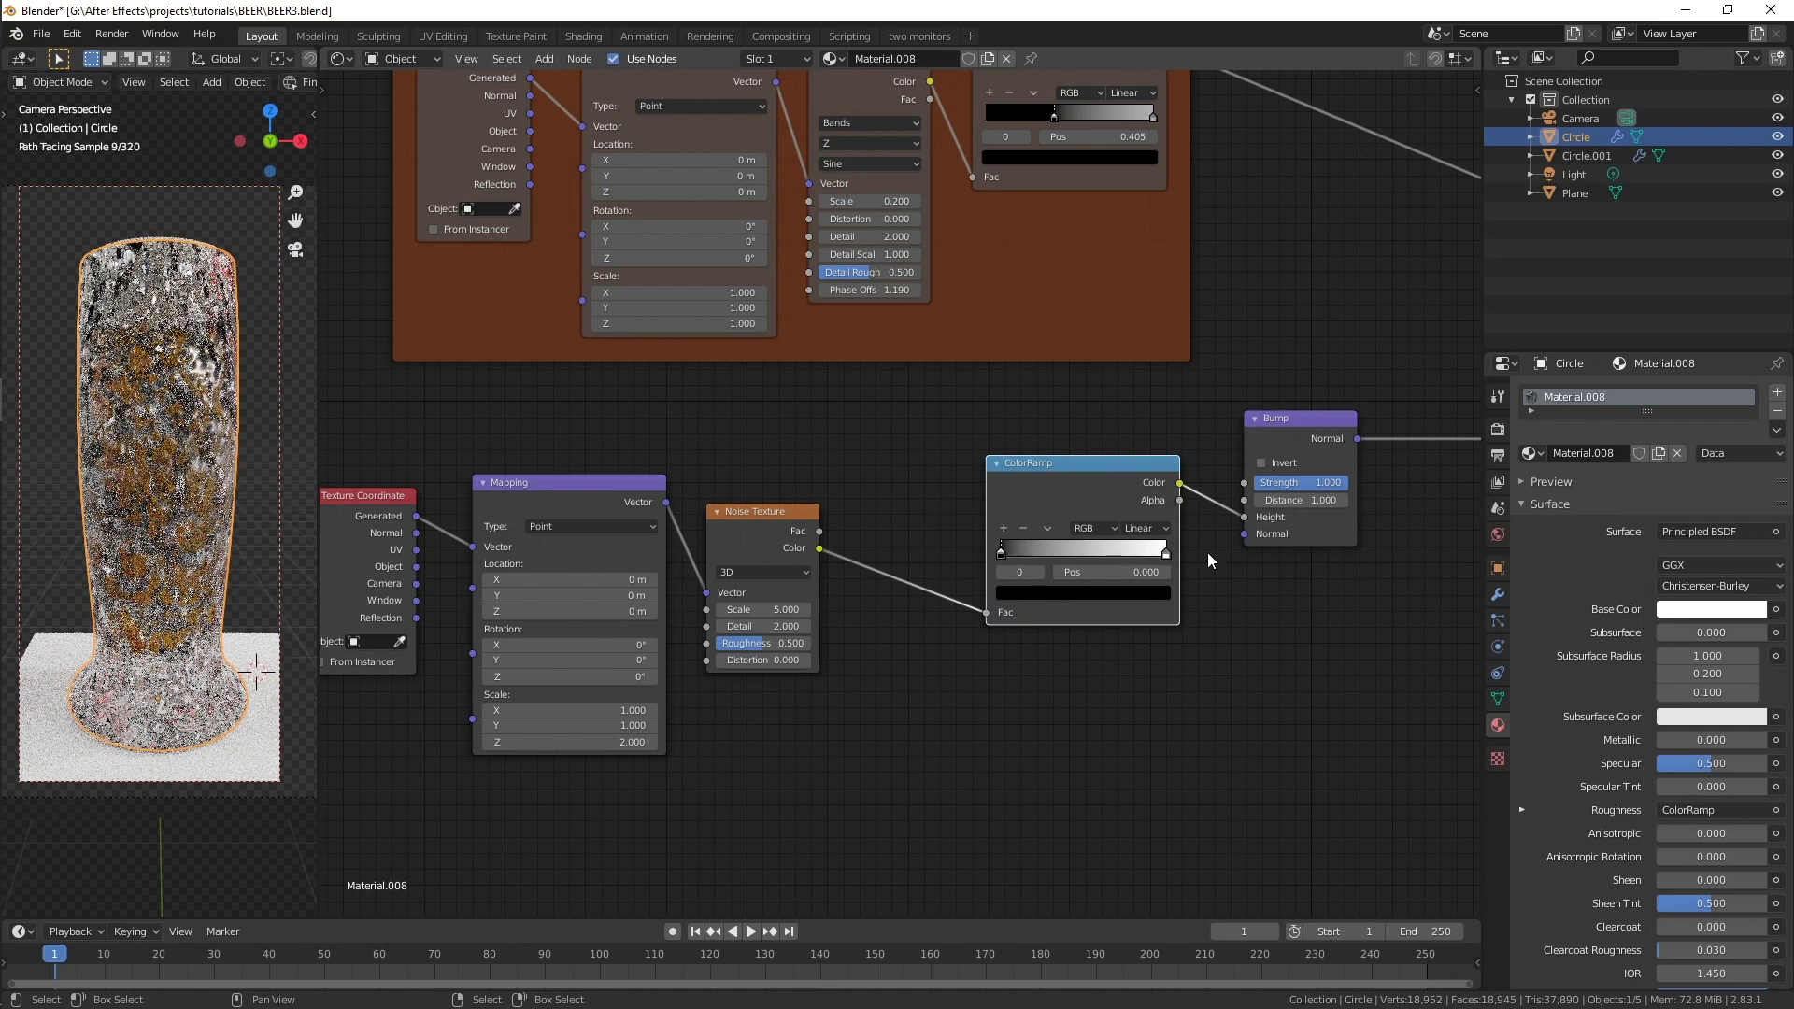
drag(1166, 553, 1052, 553)
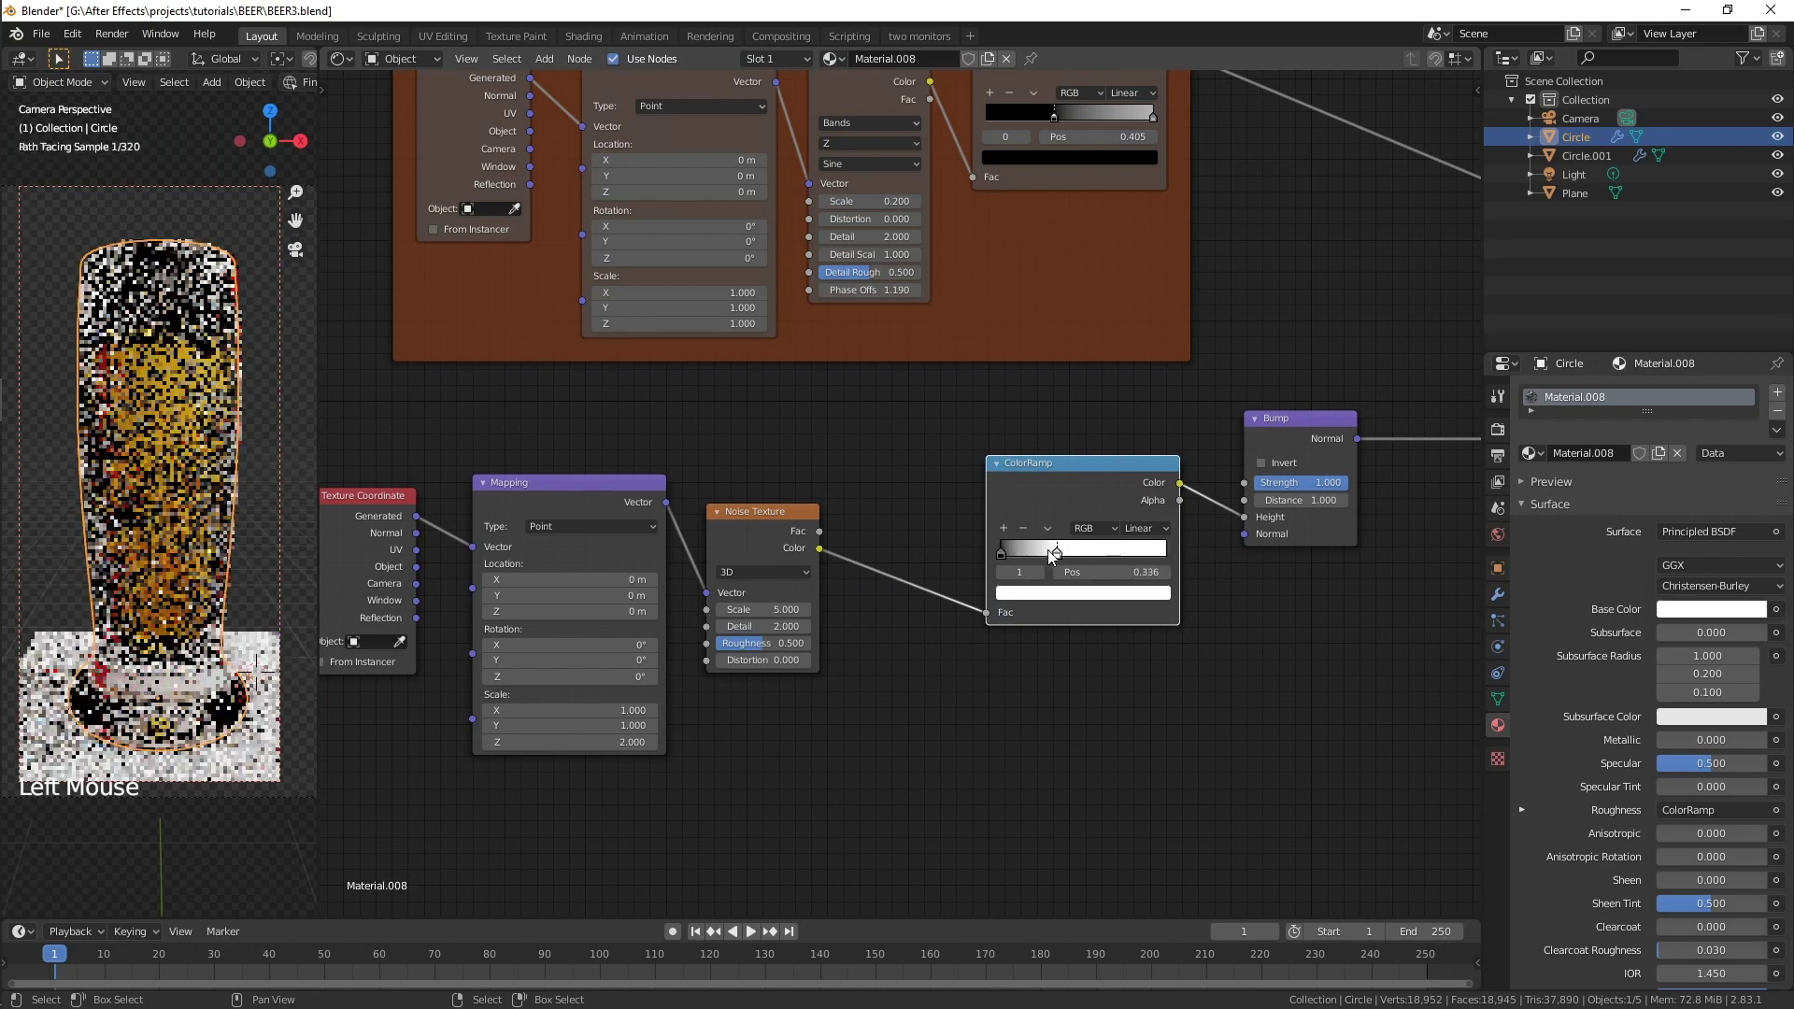
- Set the Noise Texture's Scale to 20 and move the ColorRamp's white stop to 0.364
double_click(764, 608)
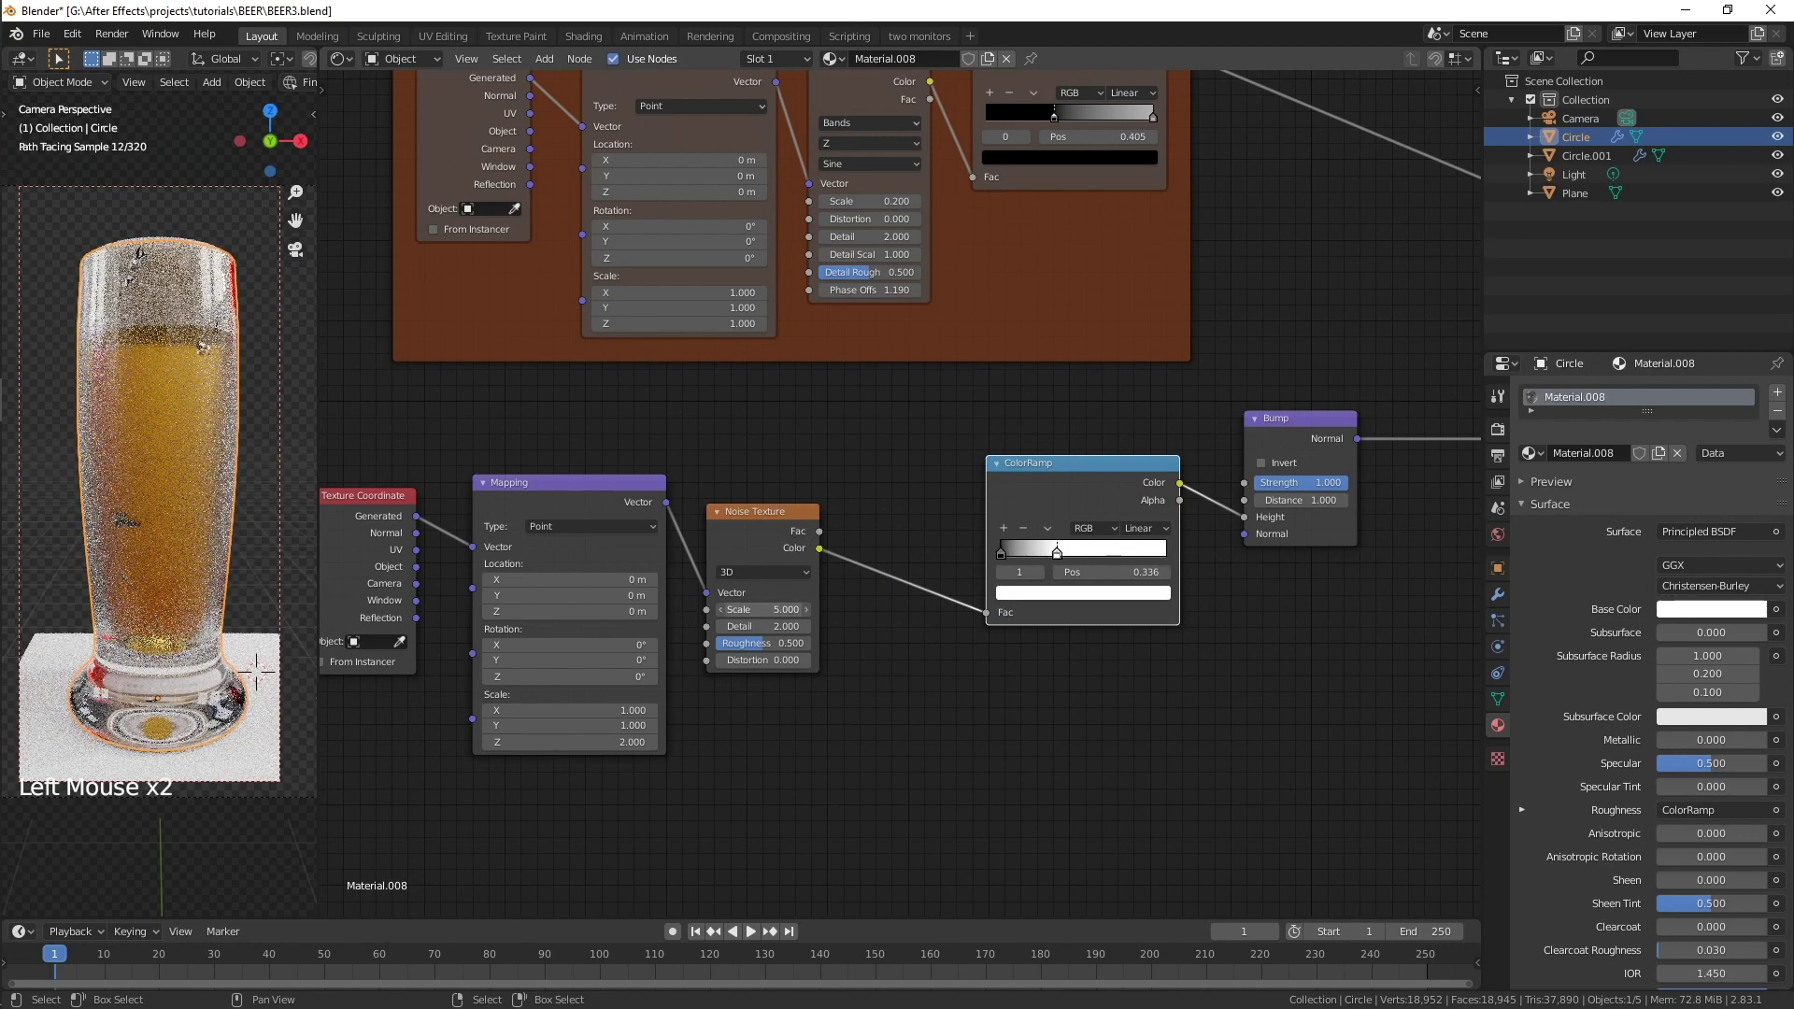
text(20)
key(Return)
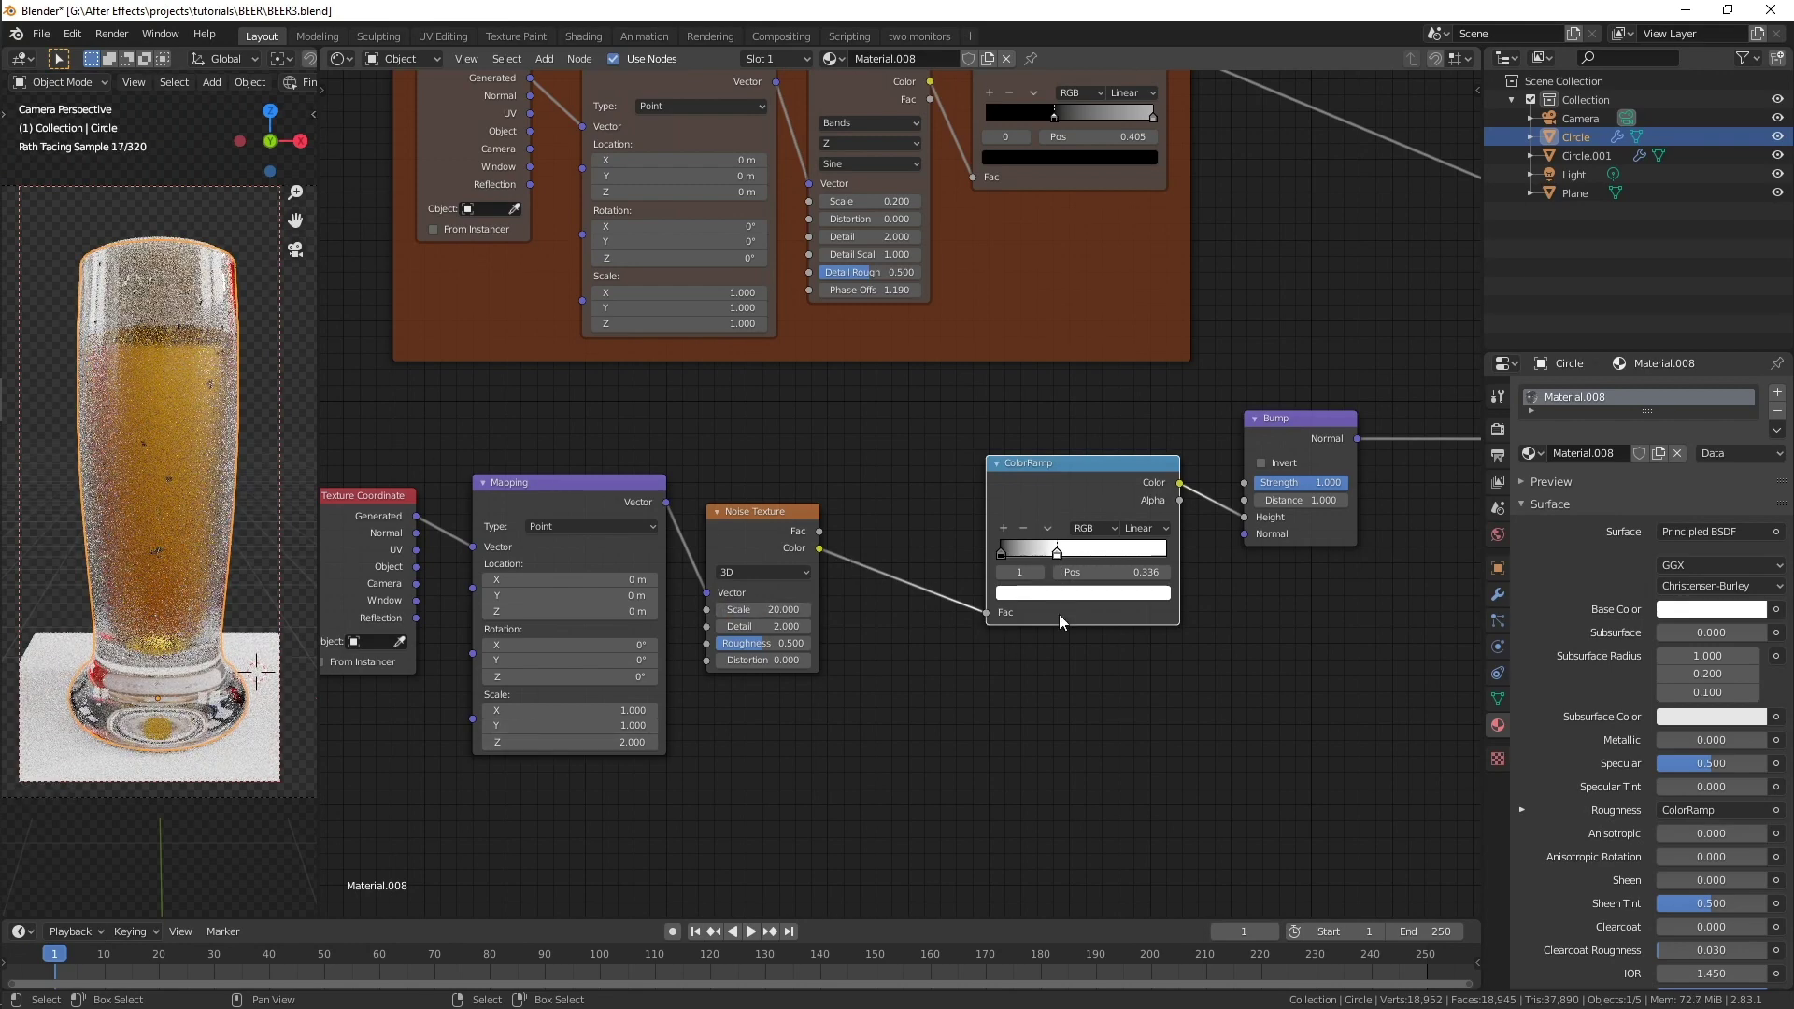
scroll(1058, 613, up, 6)
drag(1148, 596, 1152, 595)
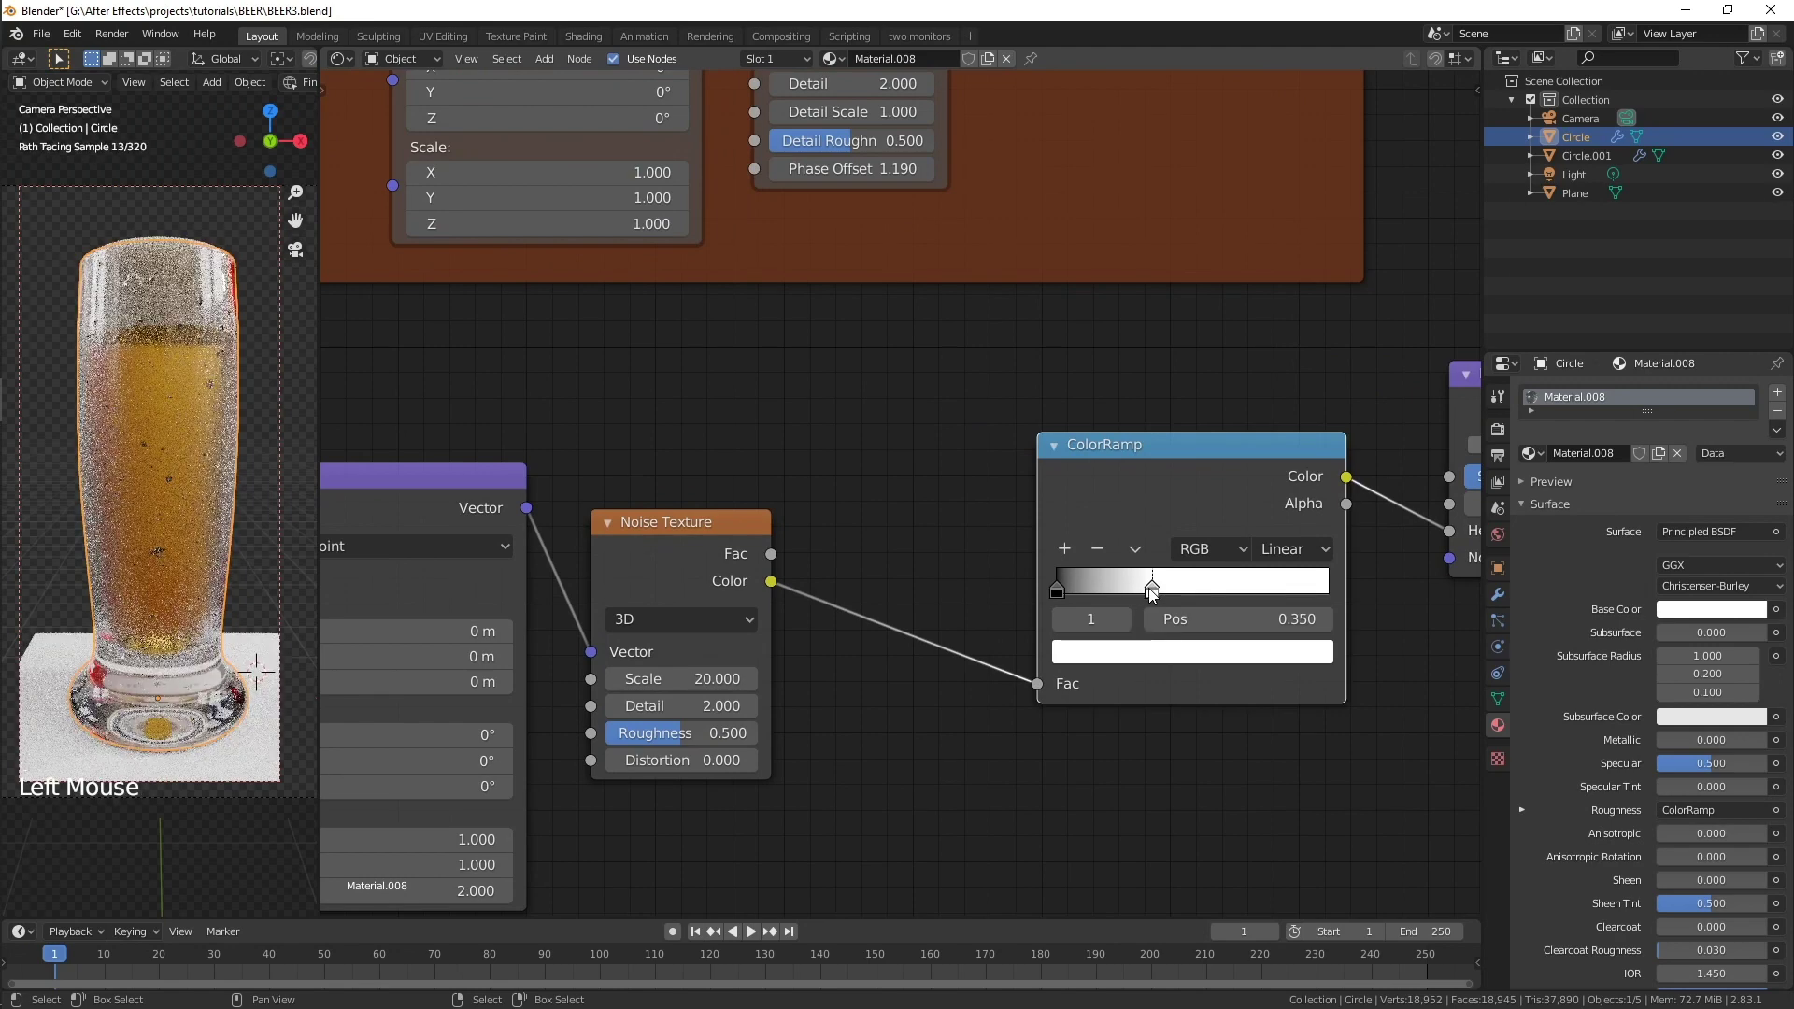
drag(1152, 595, 1156, 595)
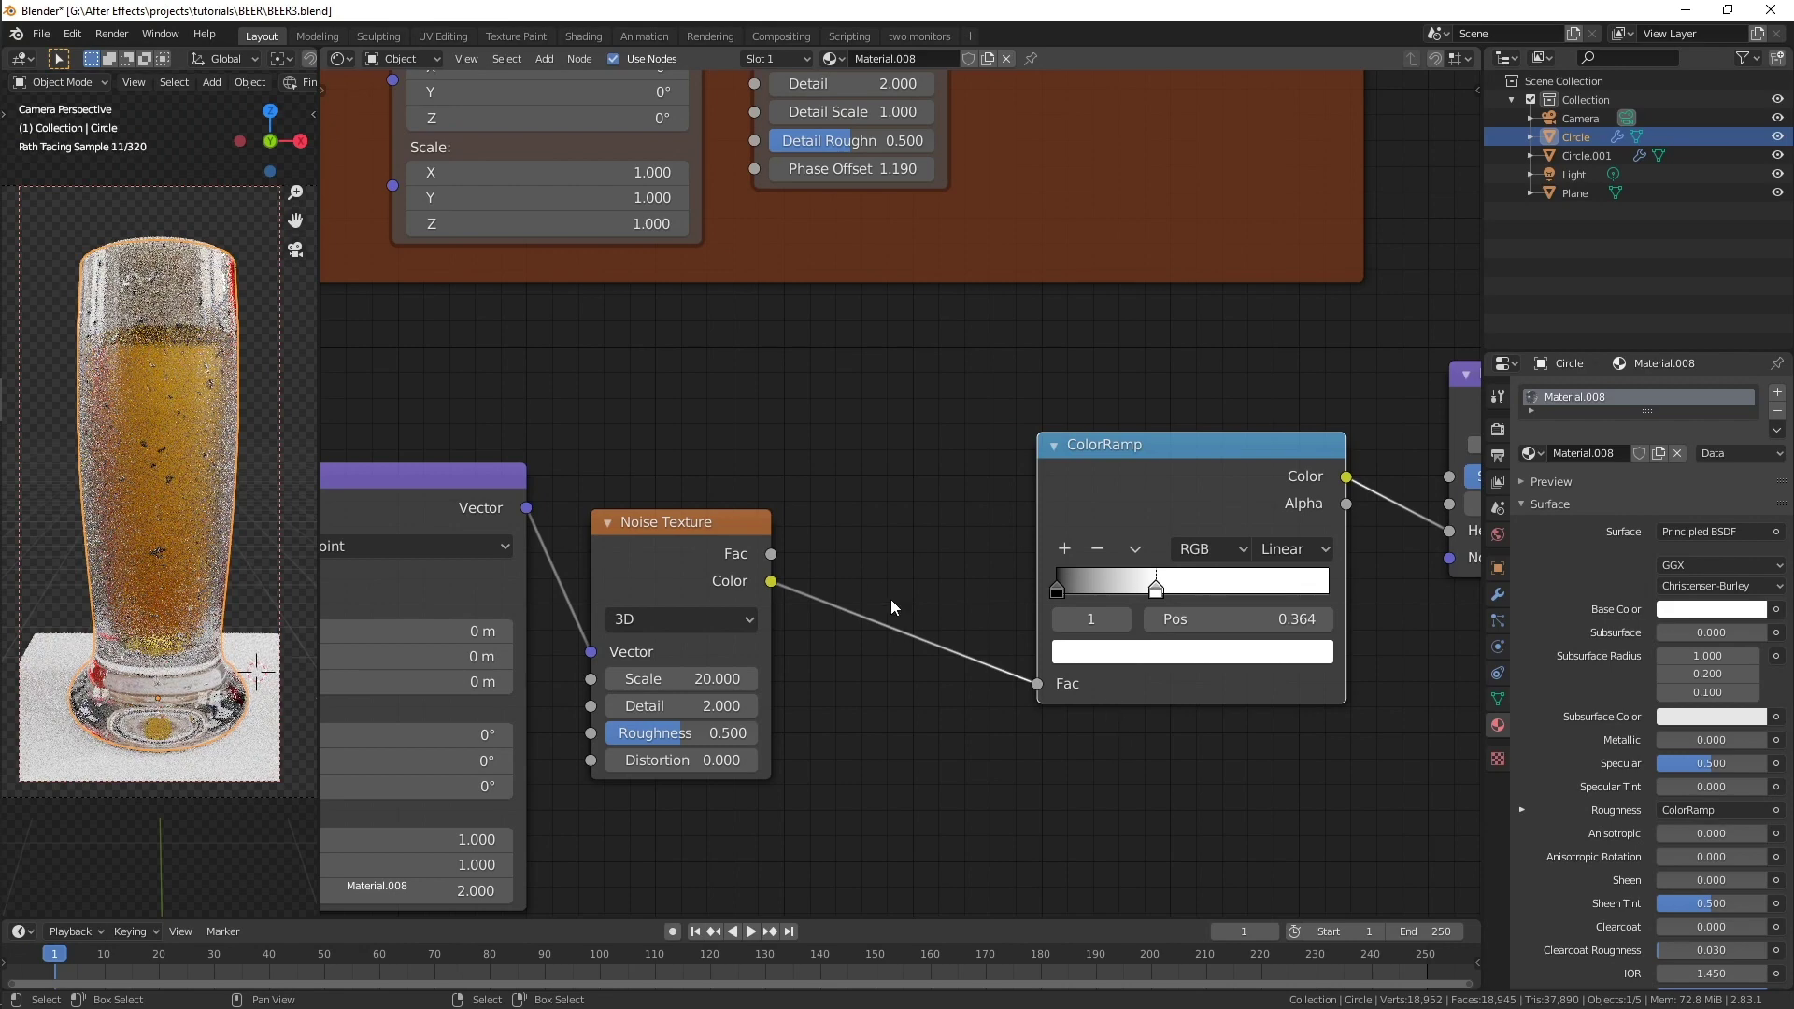
- Move the Noise Texture beside its ColorRamp and duplicate the pair twice, stacking the copies below the original
drag(692, 520, 932, 428)
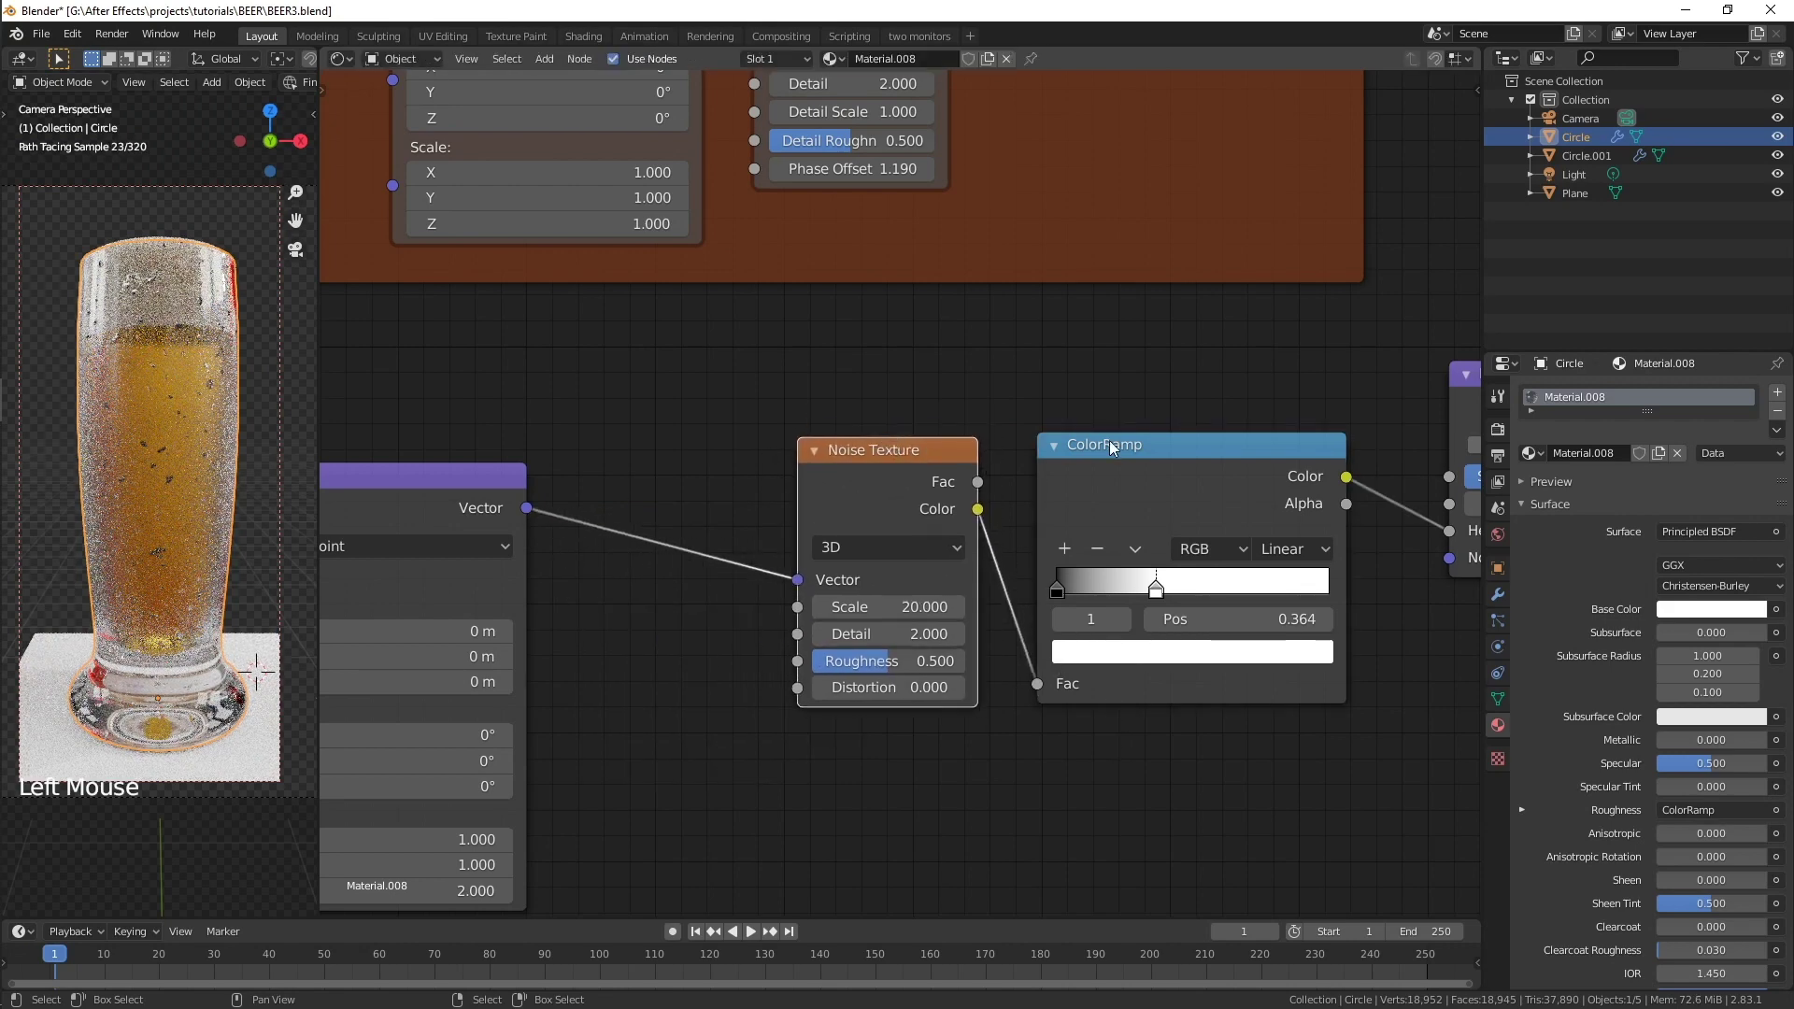
shift+click(1091, 445)
scroll(1090, 503, down, 4)
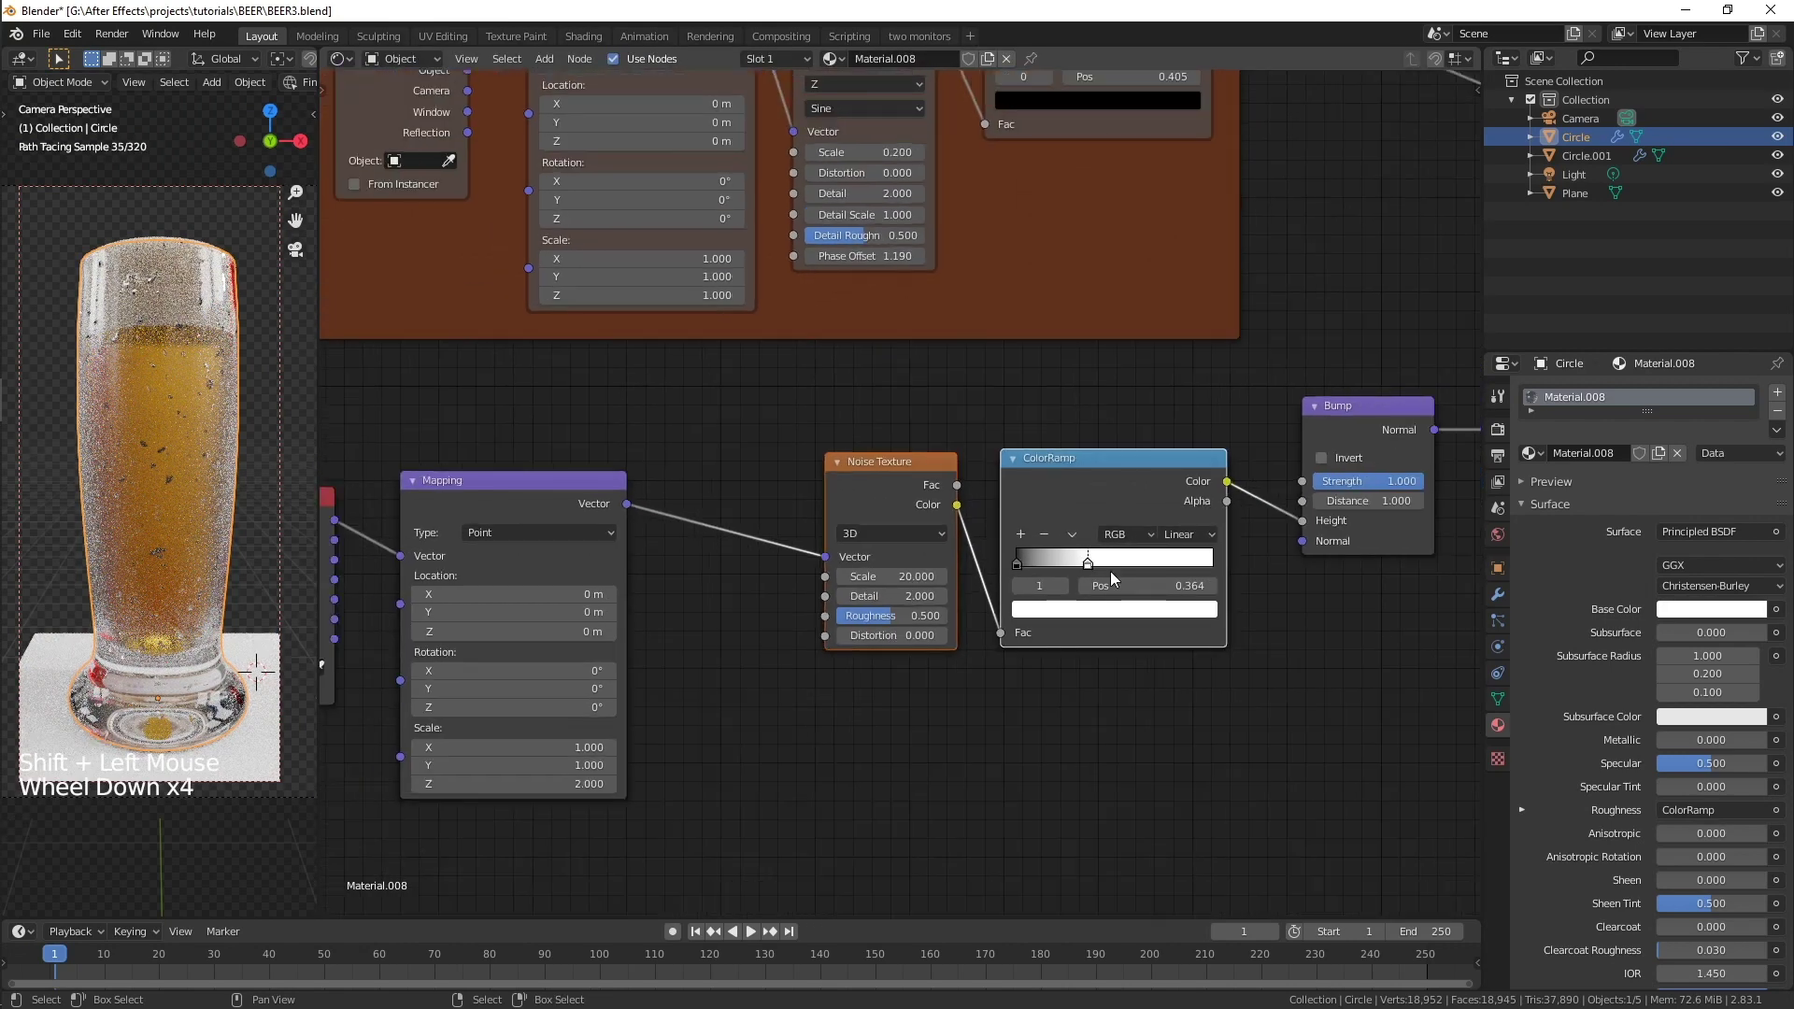
key(shift+d)
click(1116, 788)
key(shift+d)
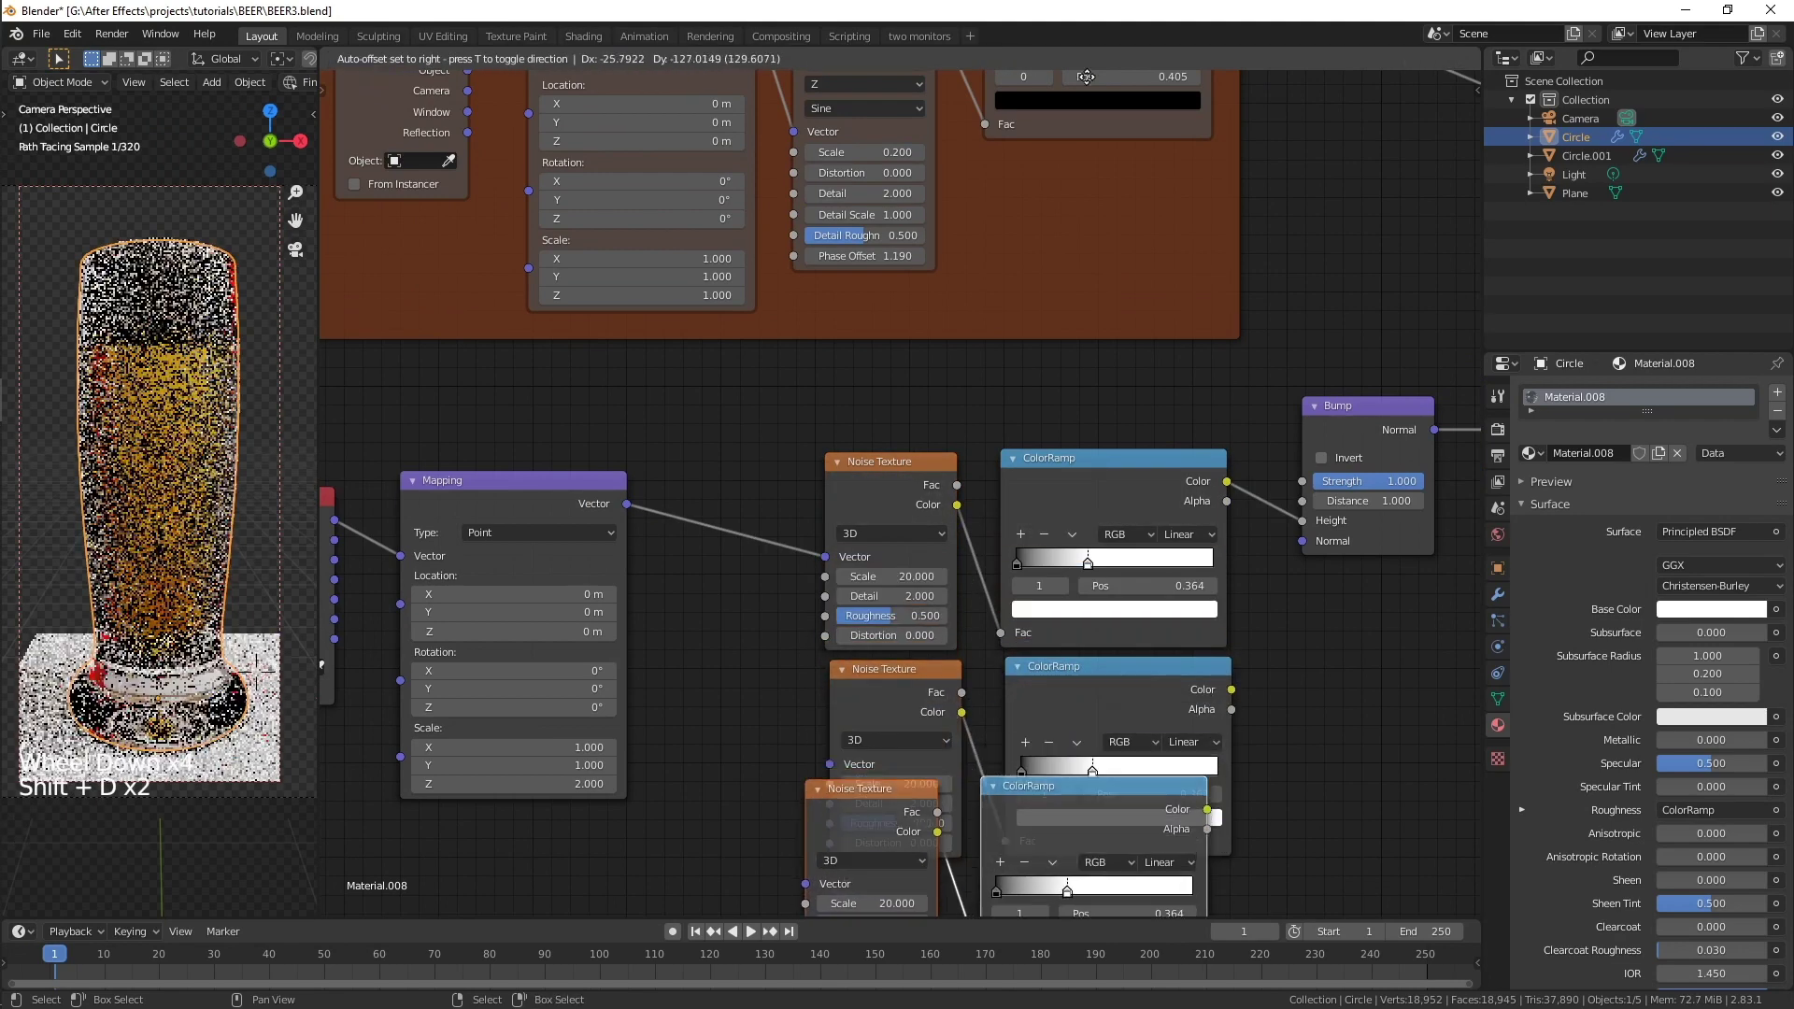
click(1117, 150)
- Connect the Mapping node's Vector output to the Vector inputs of both duplicated Noise Textures
shift+middle_drag(853, 521, 798, 212)
drag(570, 195, 773, 455)
drag(572, 199, 776, 673)
- Insert a MixRGB node between the upper ColorRamp and the Bump node, and connect the middle ColorRamp to its Color2
shift+middle_drag(1312, 346, 902, 469)
drag(899, 214, 1016, 220)
key(shift+a)
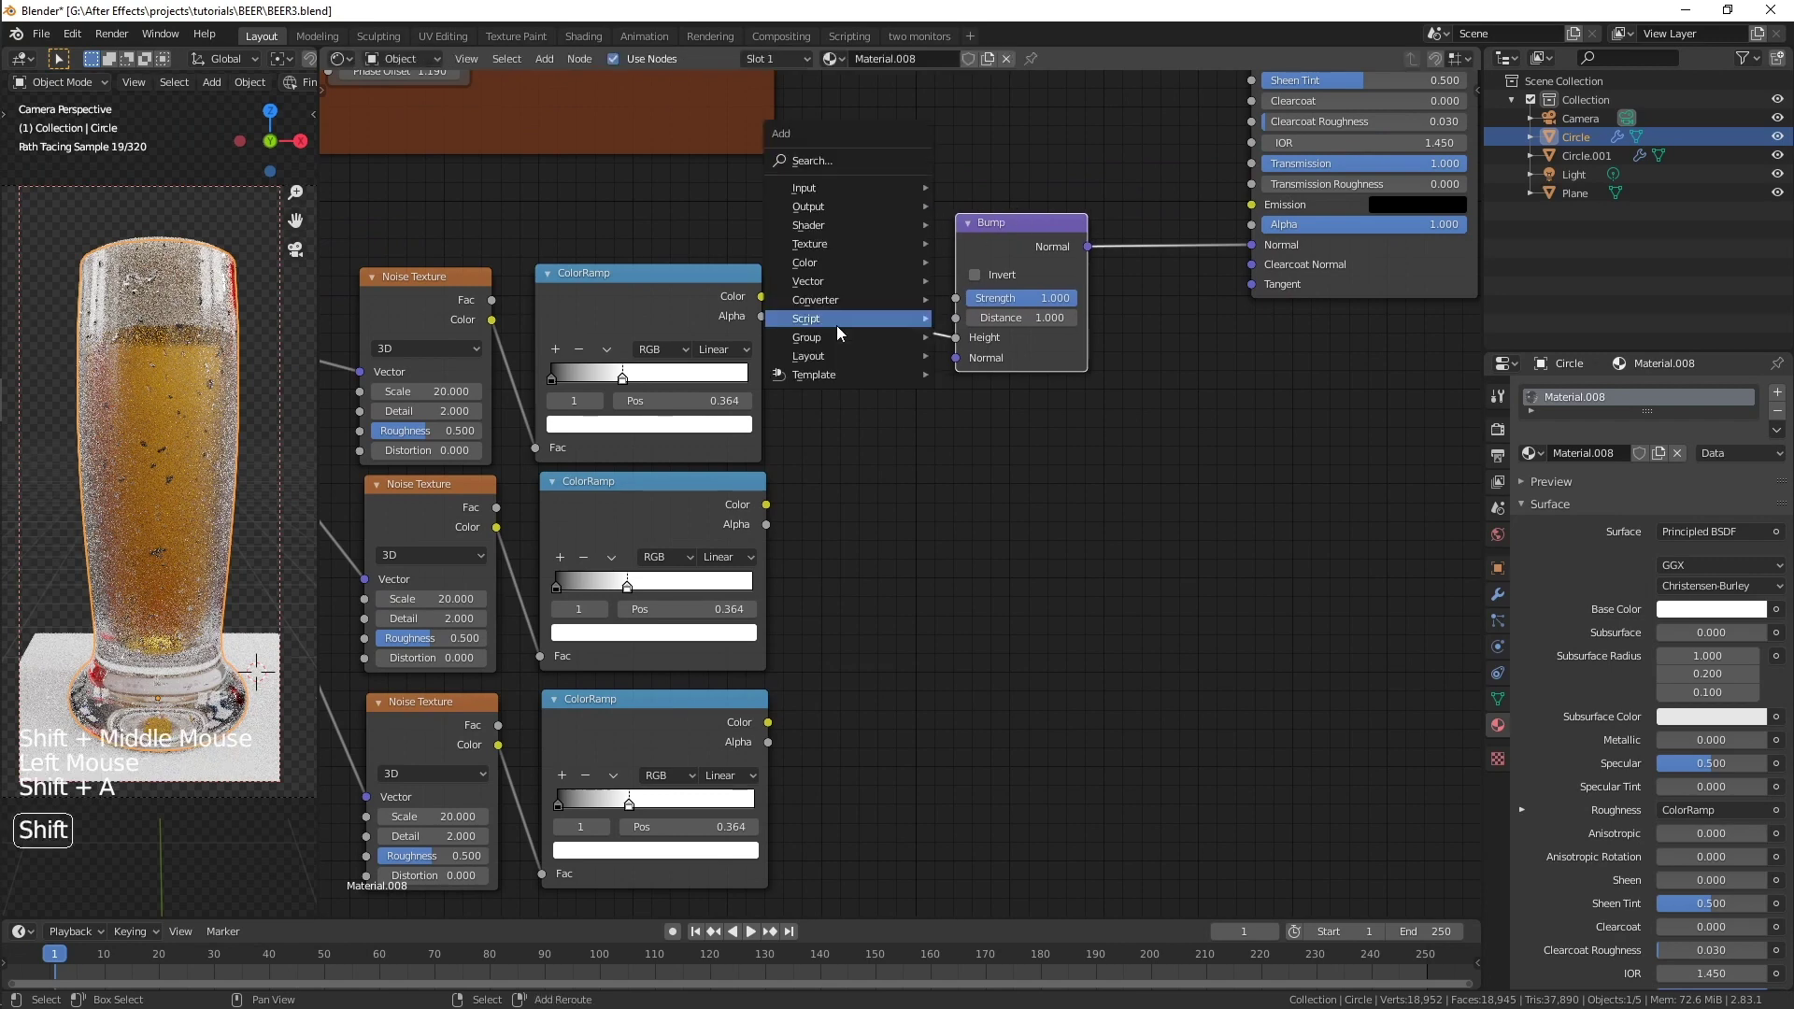
mouse_move(810, 263)
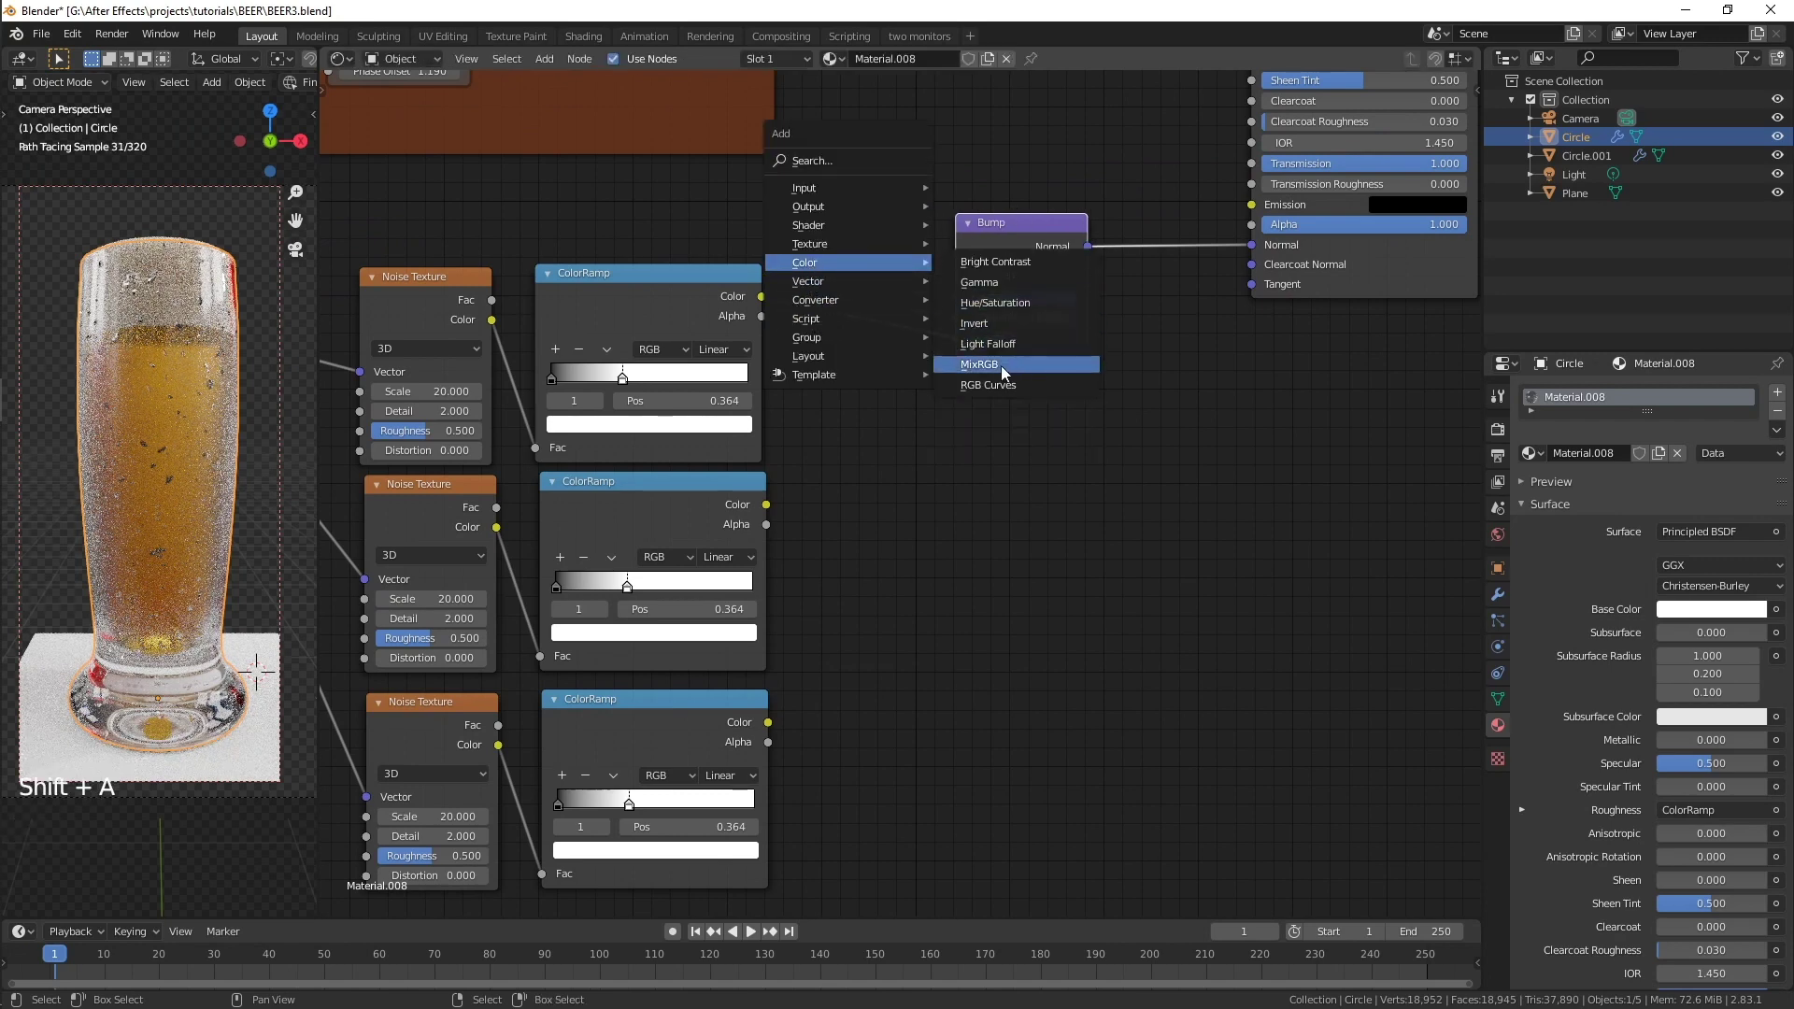
click(1001, 367)
click(832, 327)
drag(767, 505, 837, 396)
- Set the MixRGB node's blending mode to Multiply and its Fac to 1.000
click(888, 312)
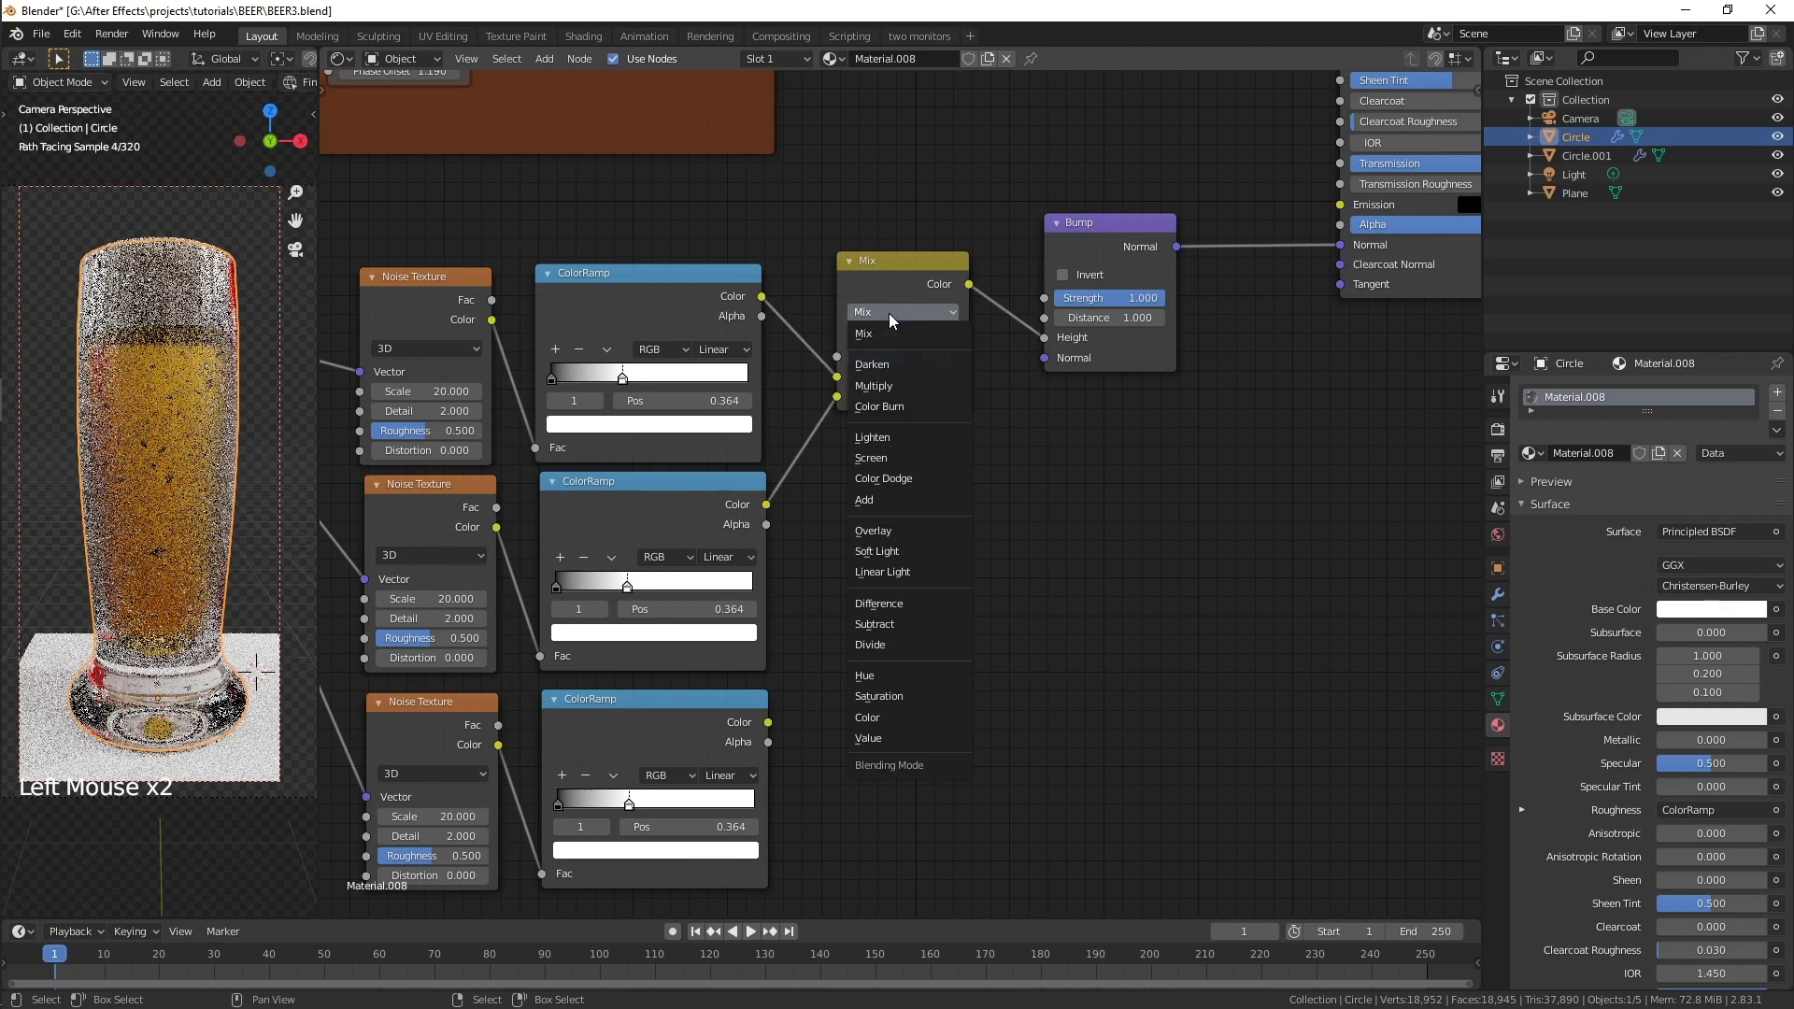
click(884, 383)
drag(902, 357, 978, 346)
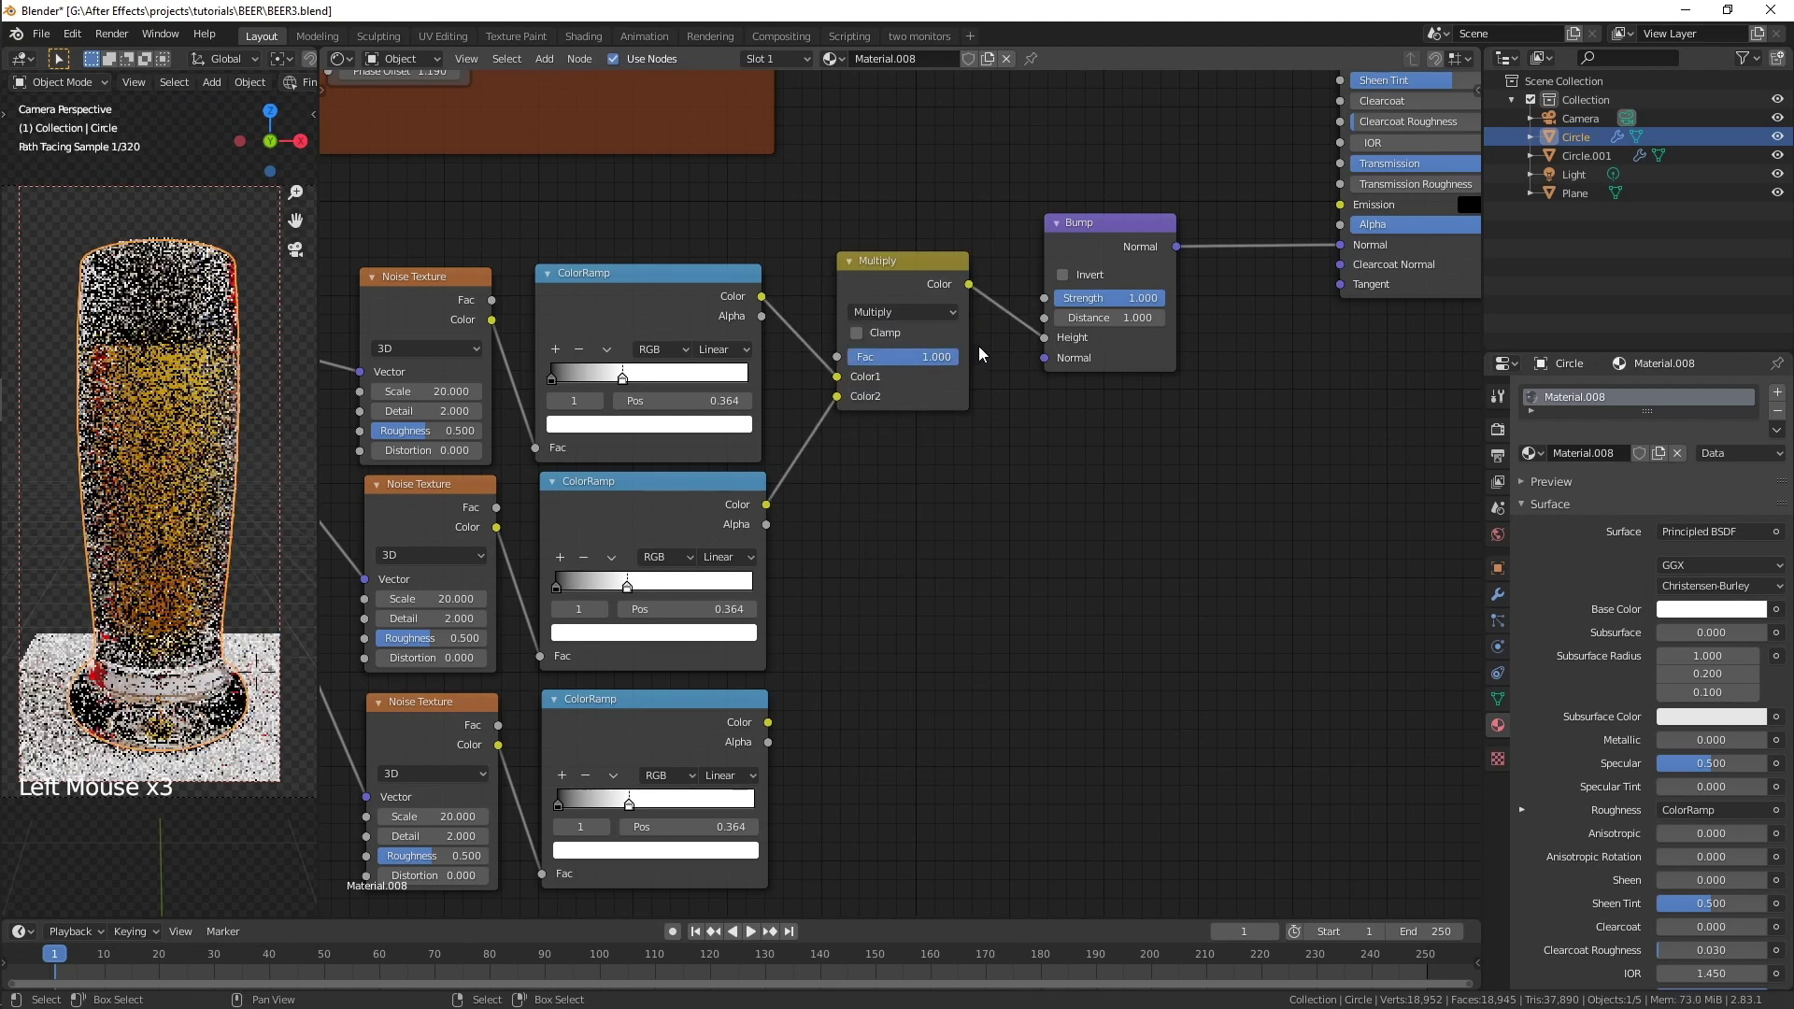
- Duplicate the Multiply node, insert the copy before the Bump node, and connect the lowest ColorRamp to its Color2
click(908, 267)
key(shift+d)
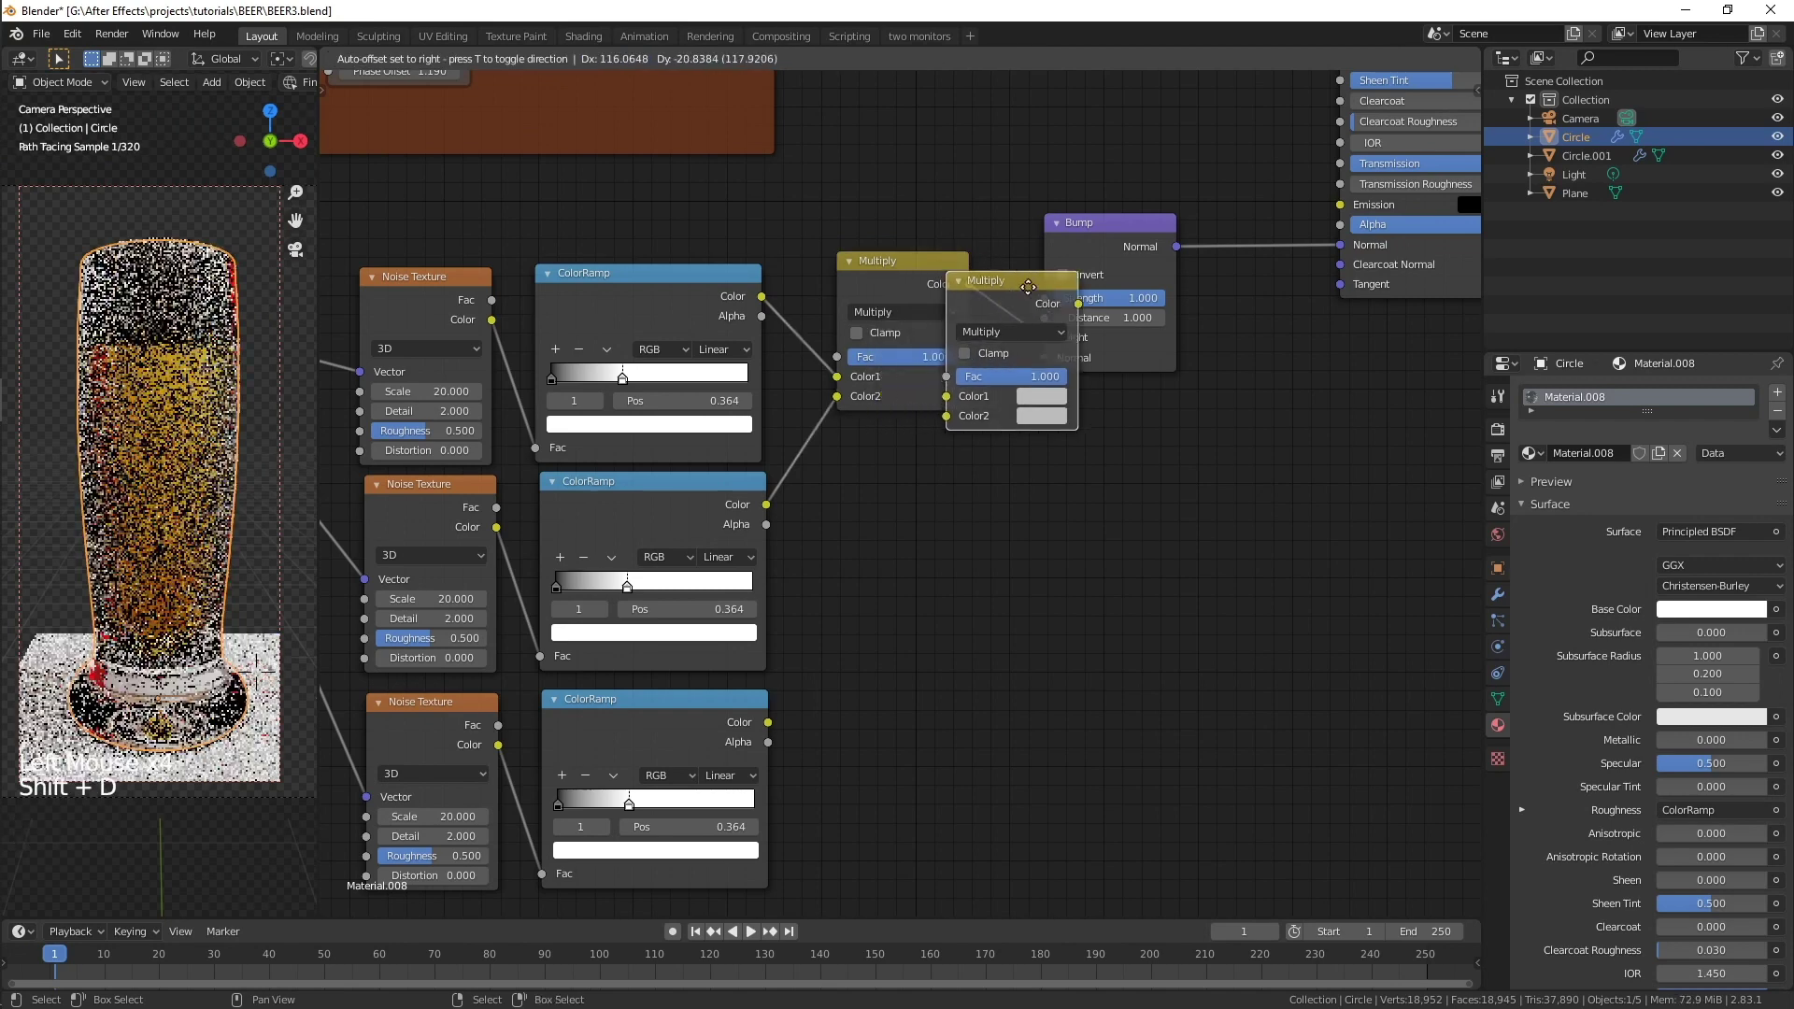
click(1115, 291)
click(807, 598)
drag(768, 722, 1044, 420)
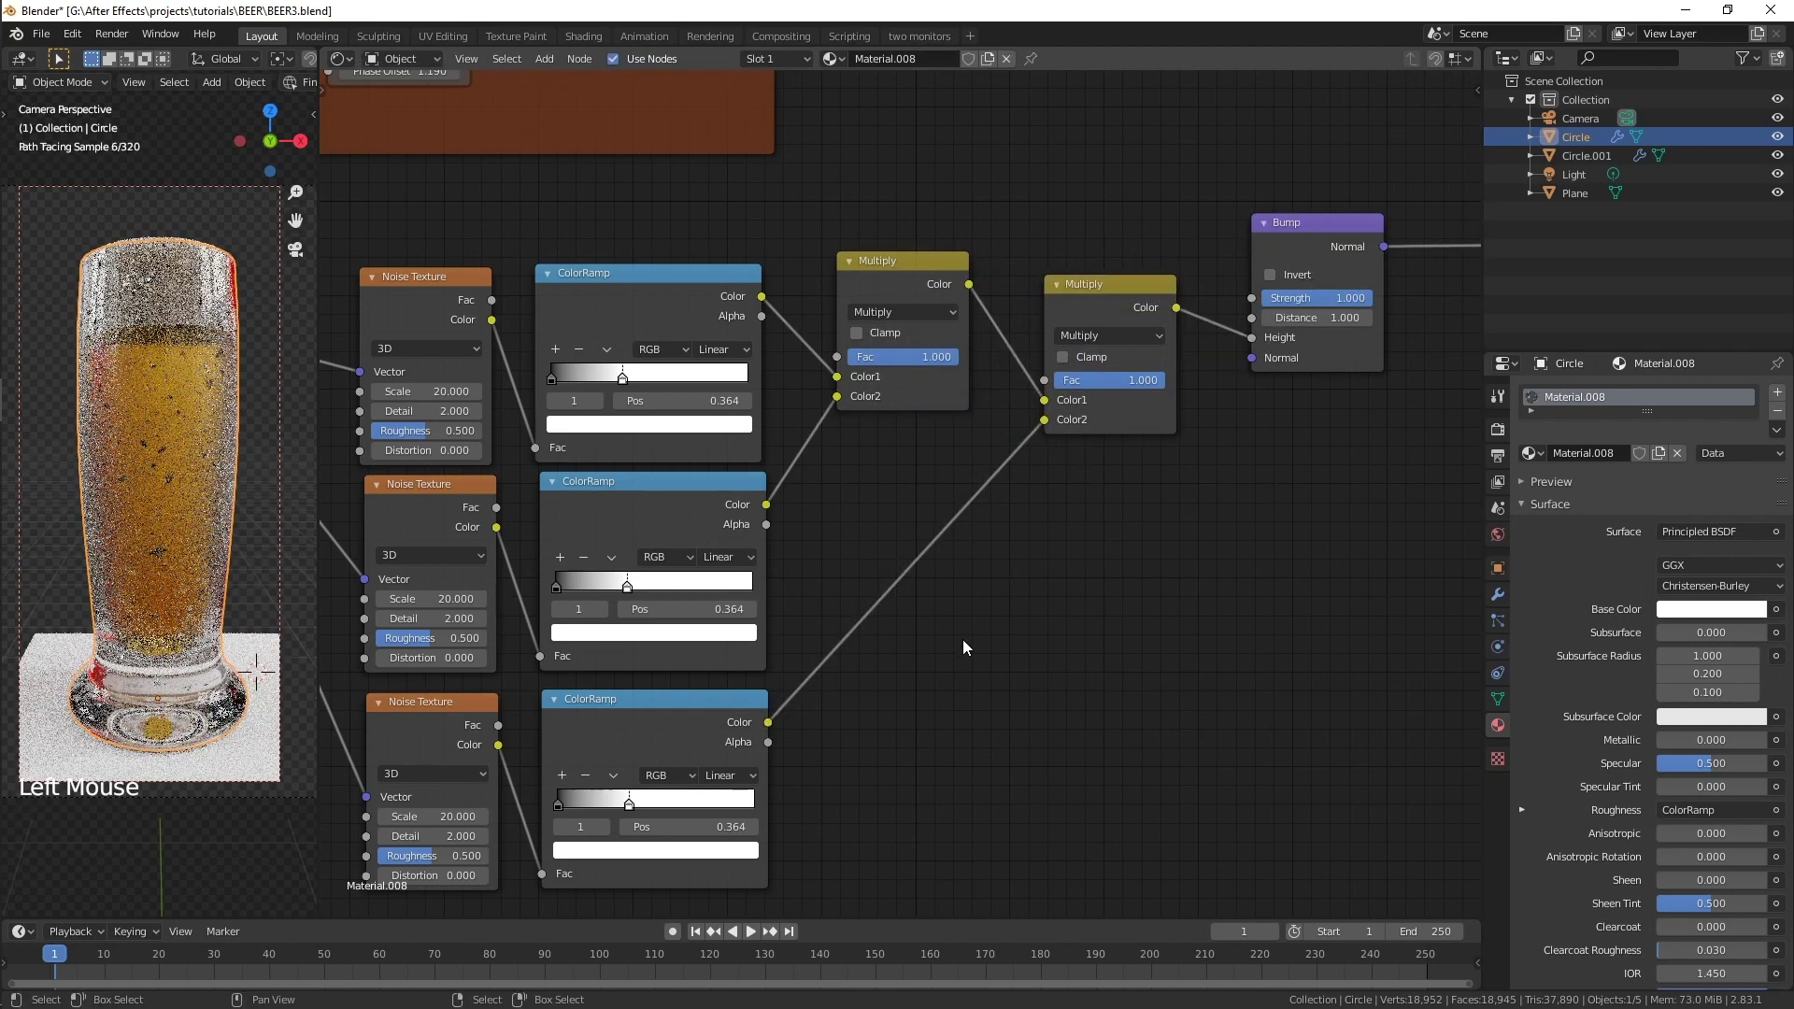
- Set the middle Noise Texture's Scale to 70 and the lowest Noise Texture's Scale to 1000
shift+middle_drag(962, 639, 1023, 476)
shift+scroll(1023, 457, down, 3)
scroll(897, 493, up, 5)
click(712, 272)
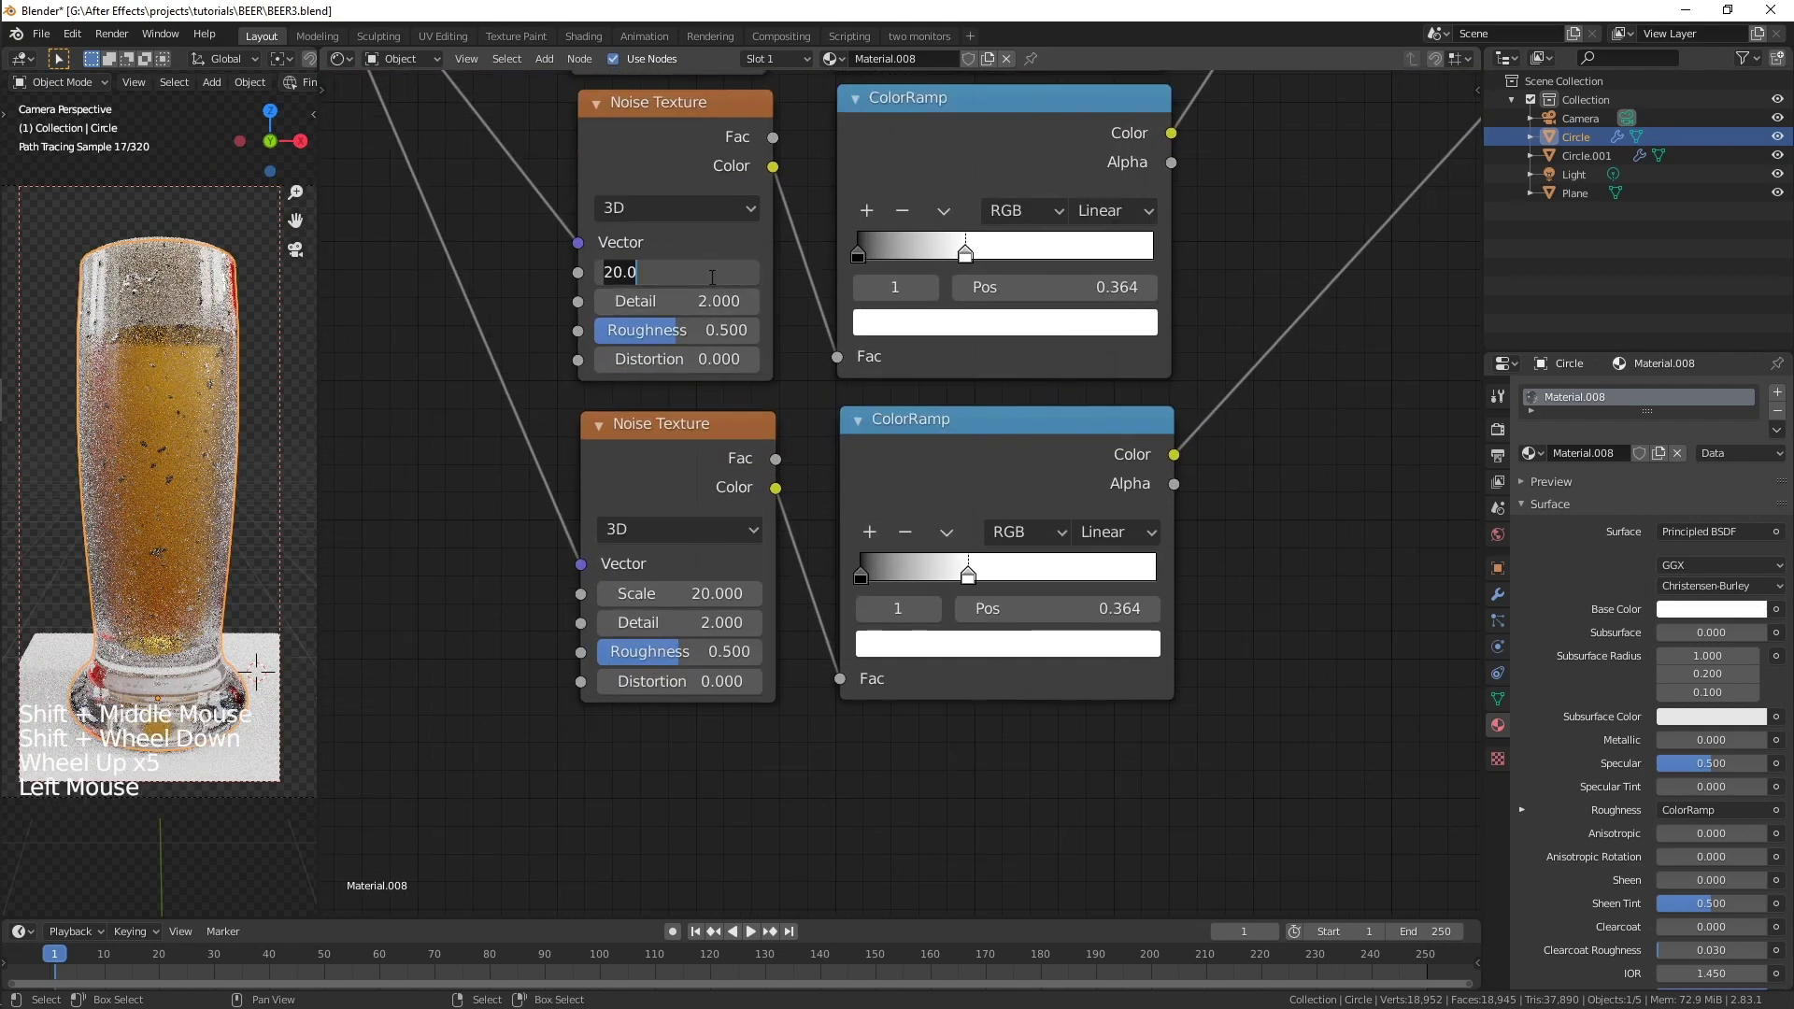
text(70)
key(Return)
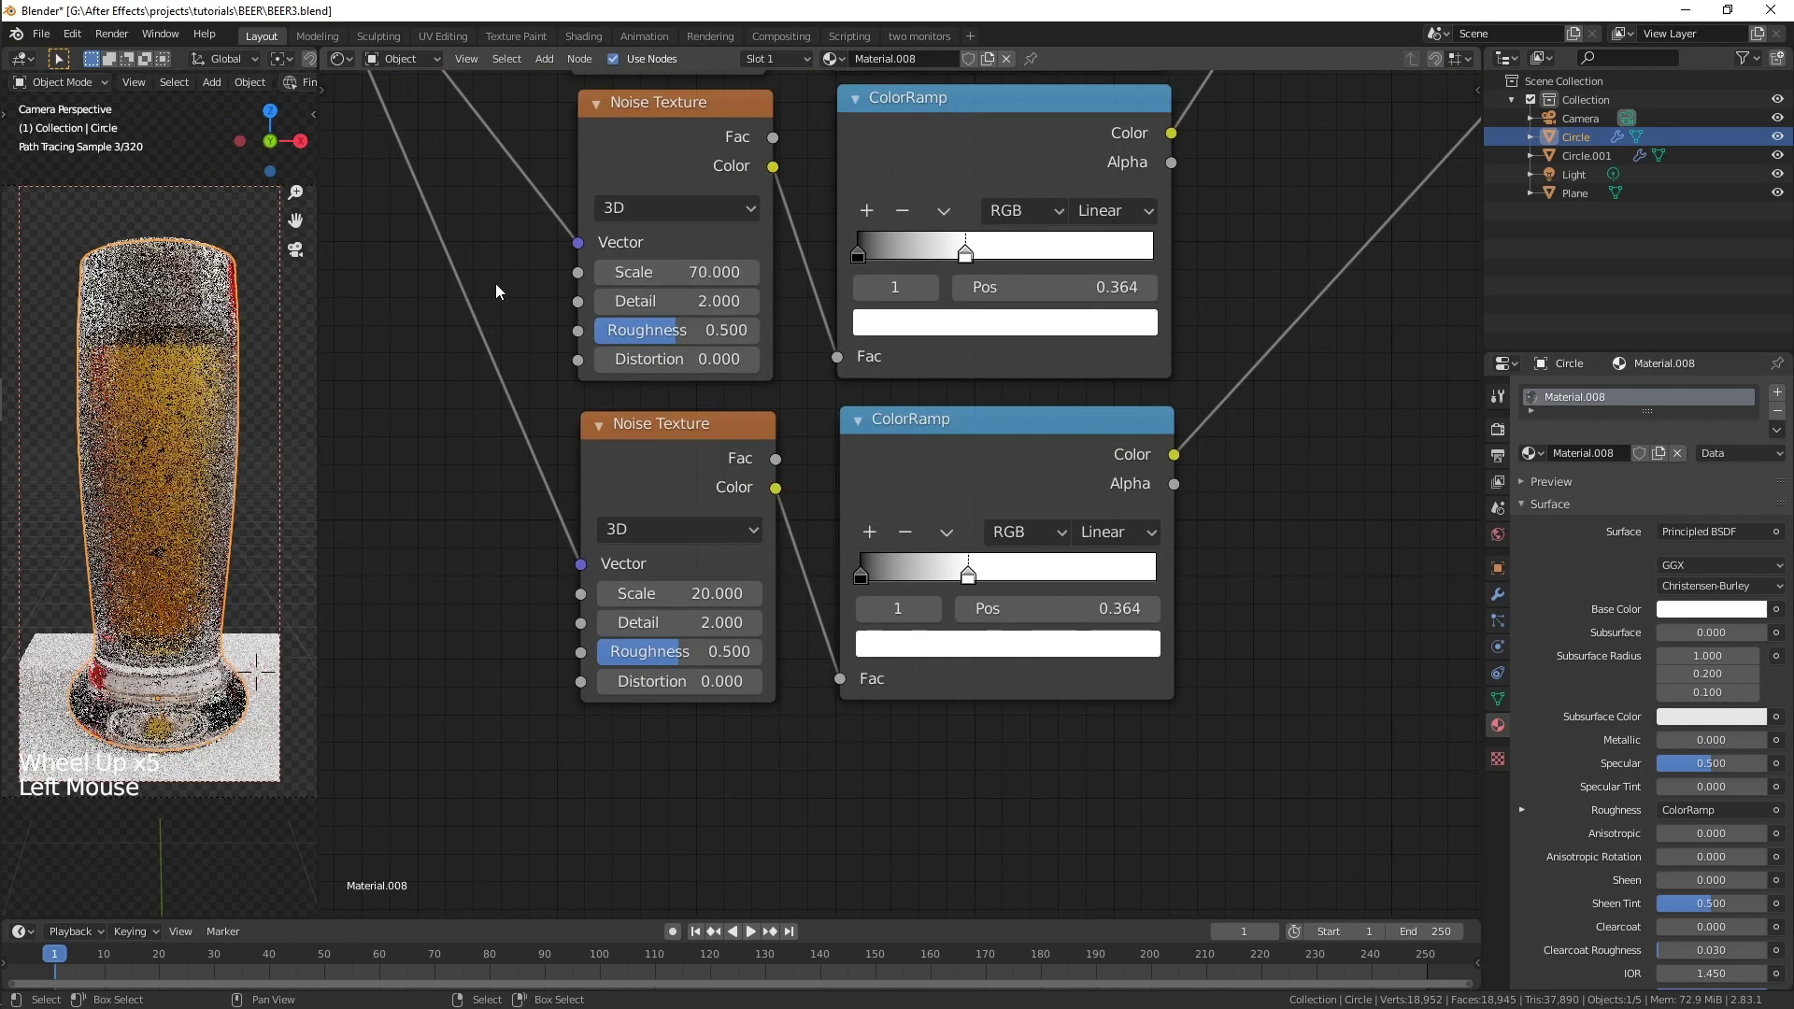
double_click(649, 594)
text(1000)
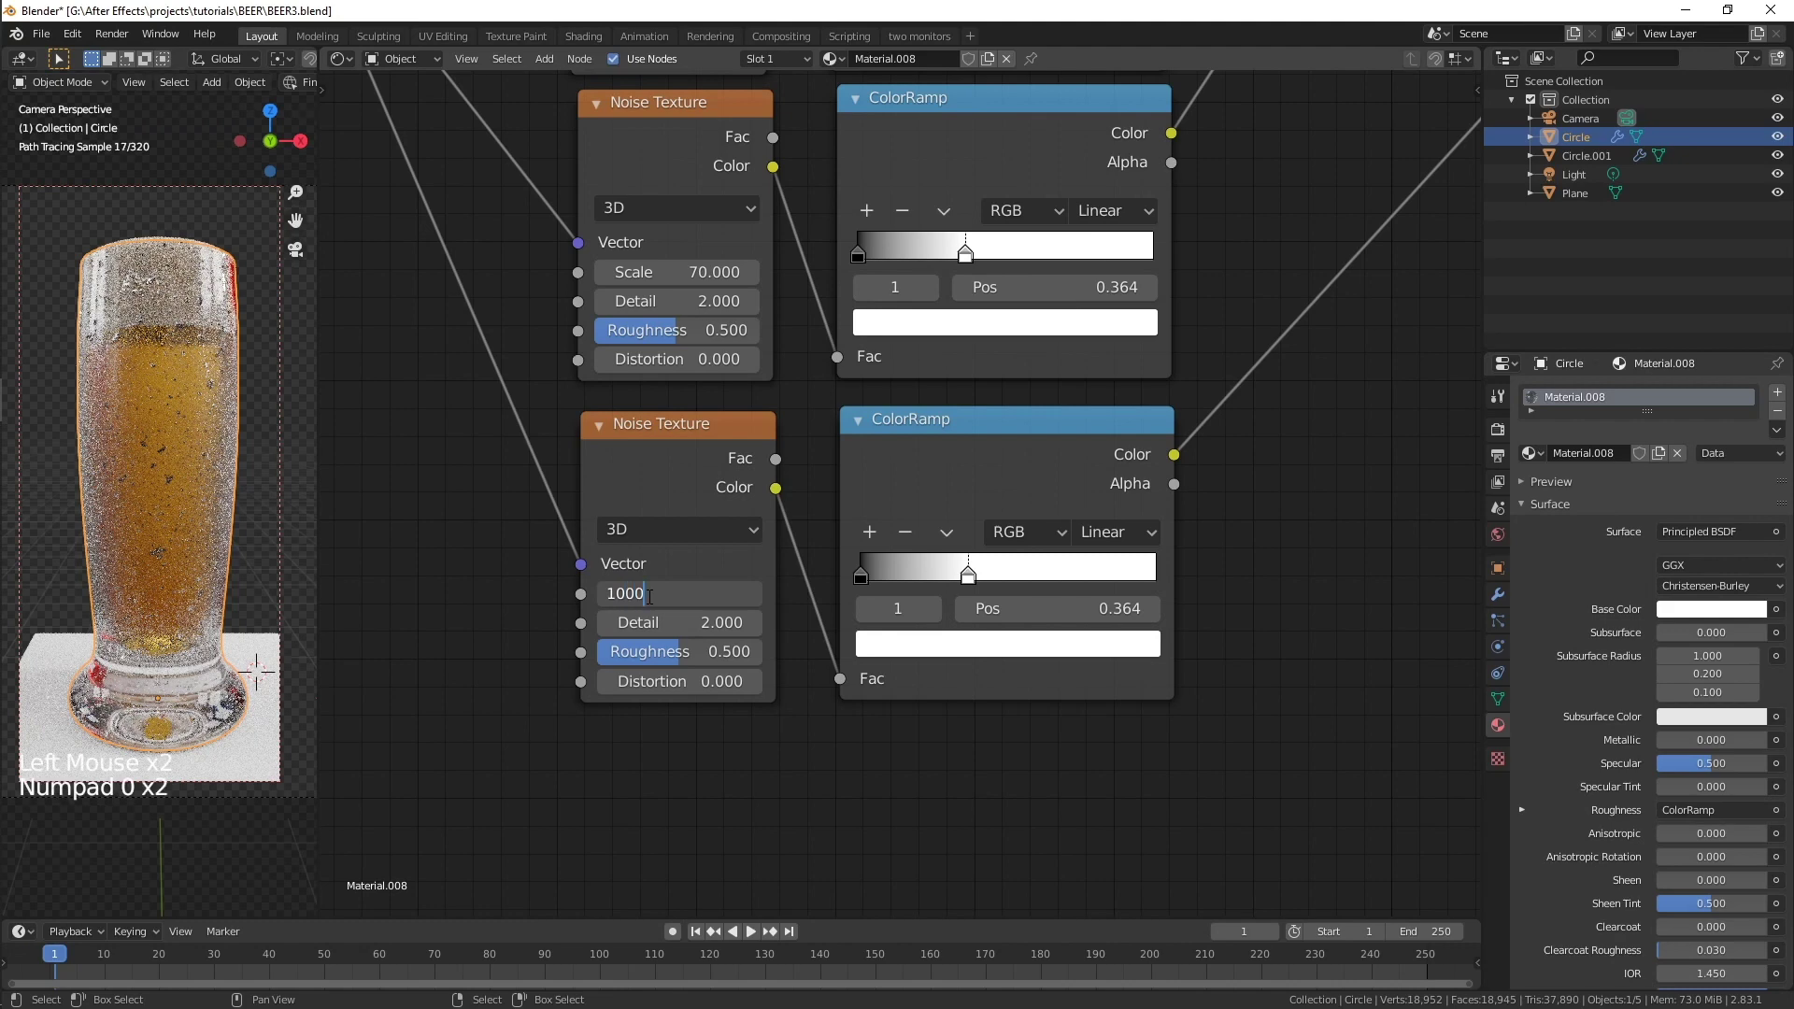
key(Return)
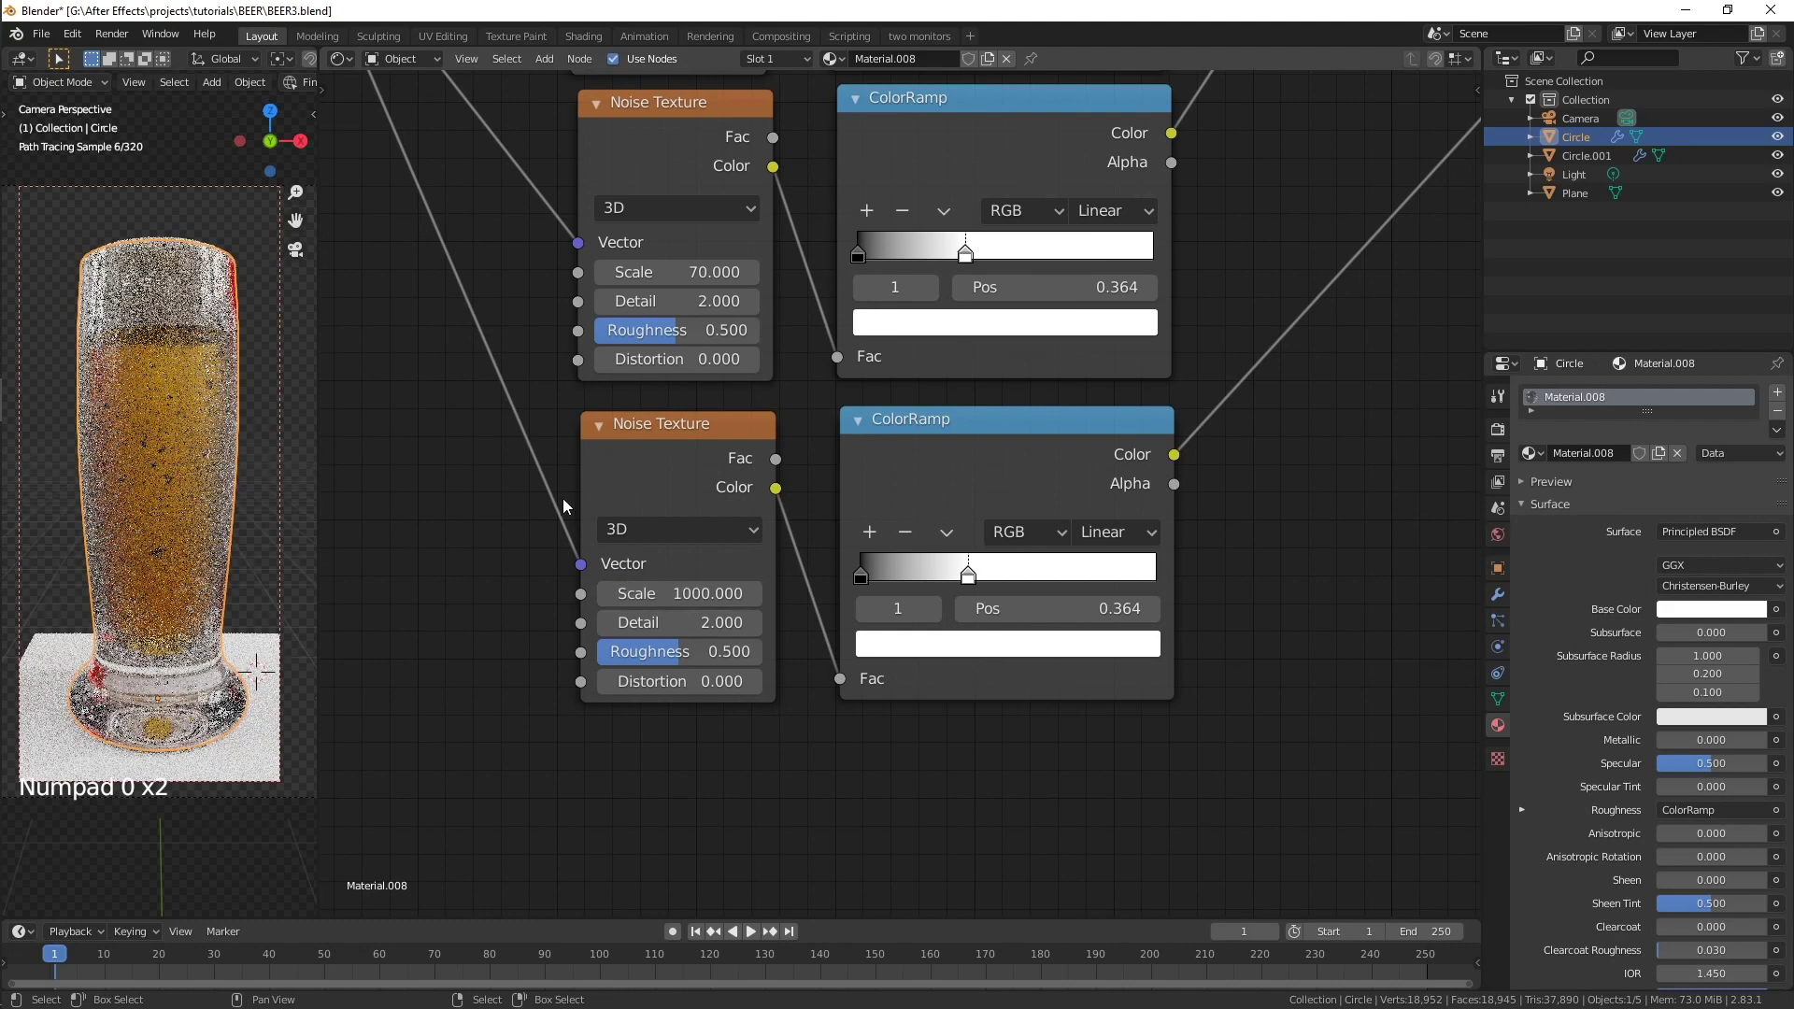
- Preview the Bump node's output on the glass and examine the droplet pattern up close
scroll(1293, 460, down, 4)
shift+middle_drag(1293, 461, 899, 736)
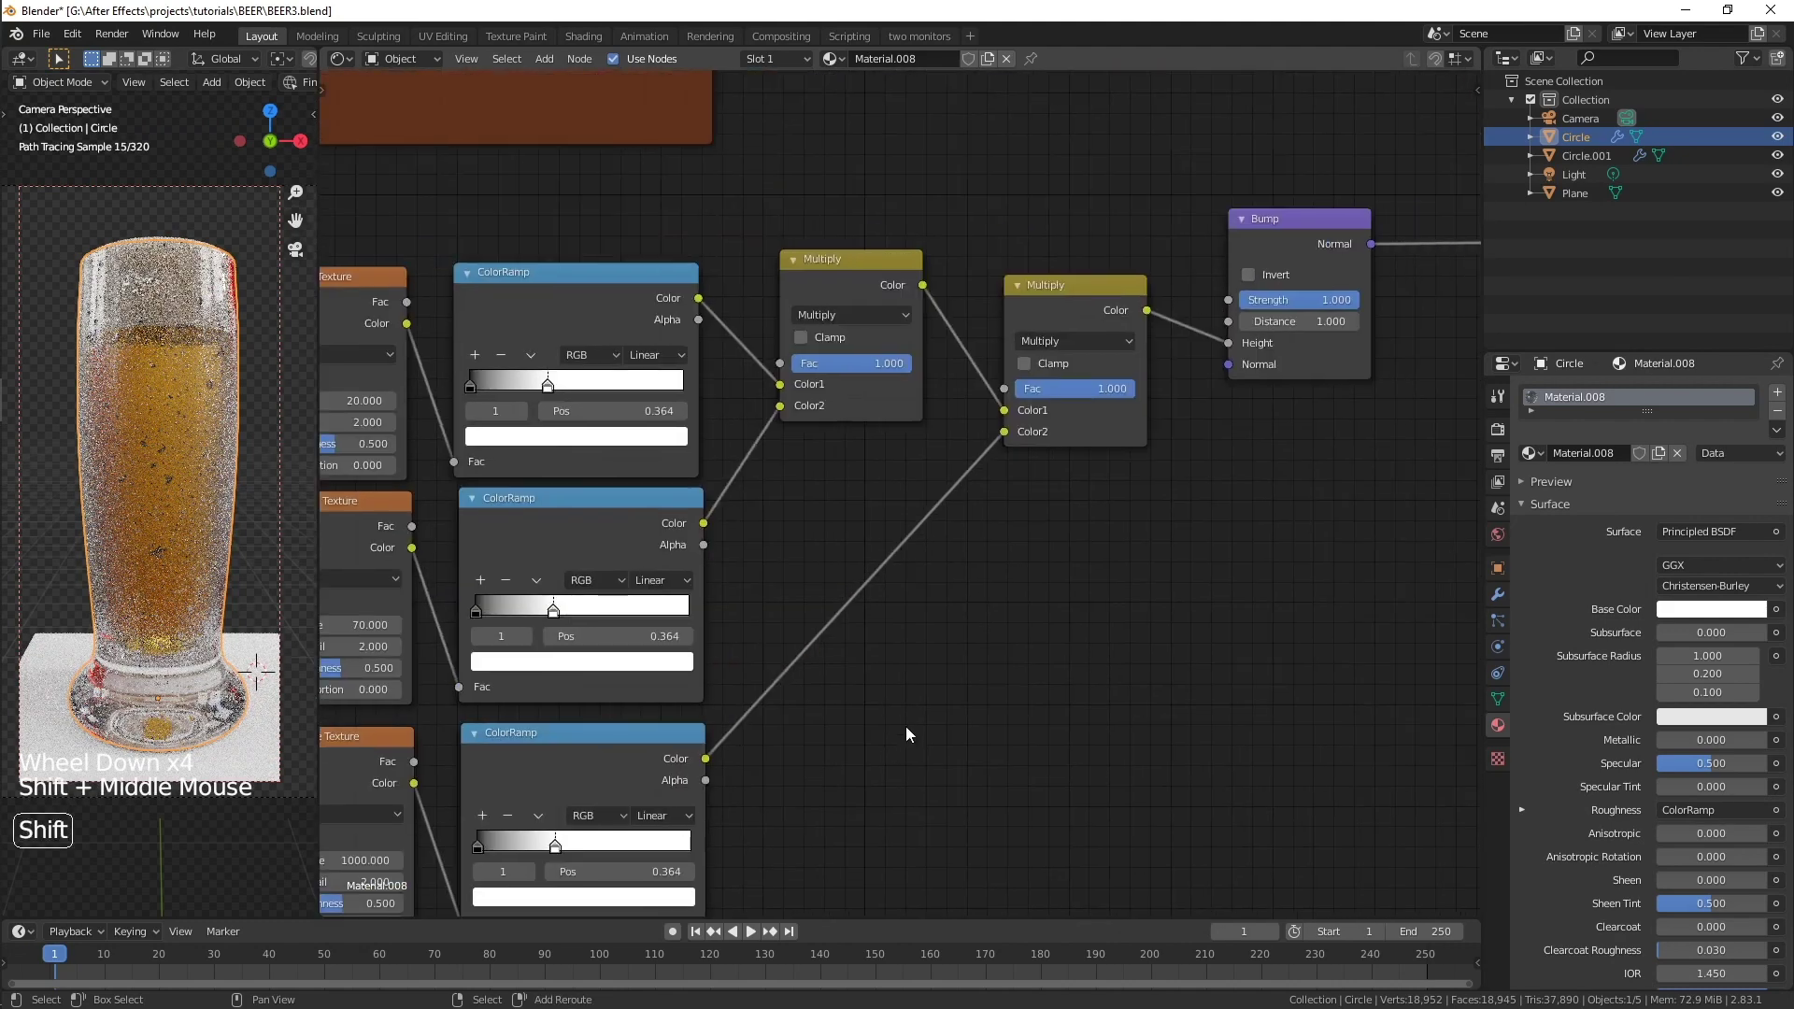
ctrl+shift+click(1314, 217)
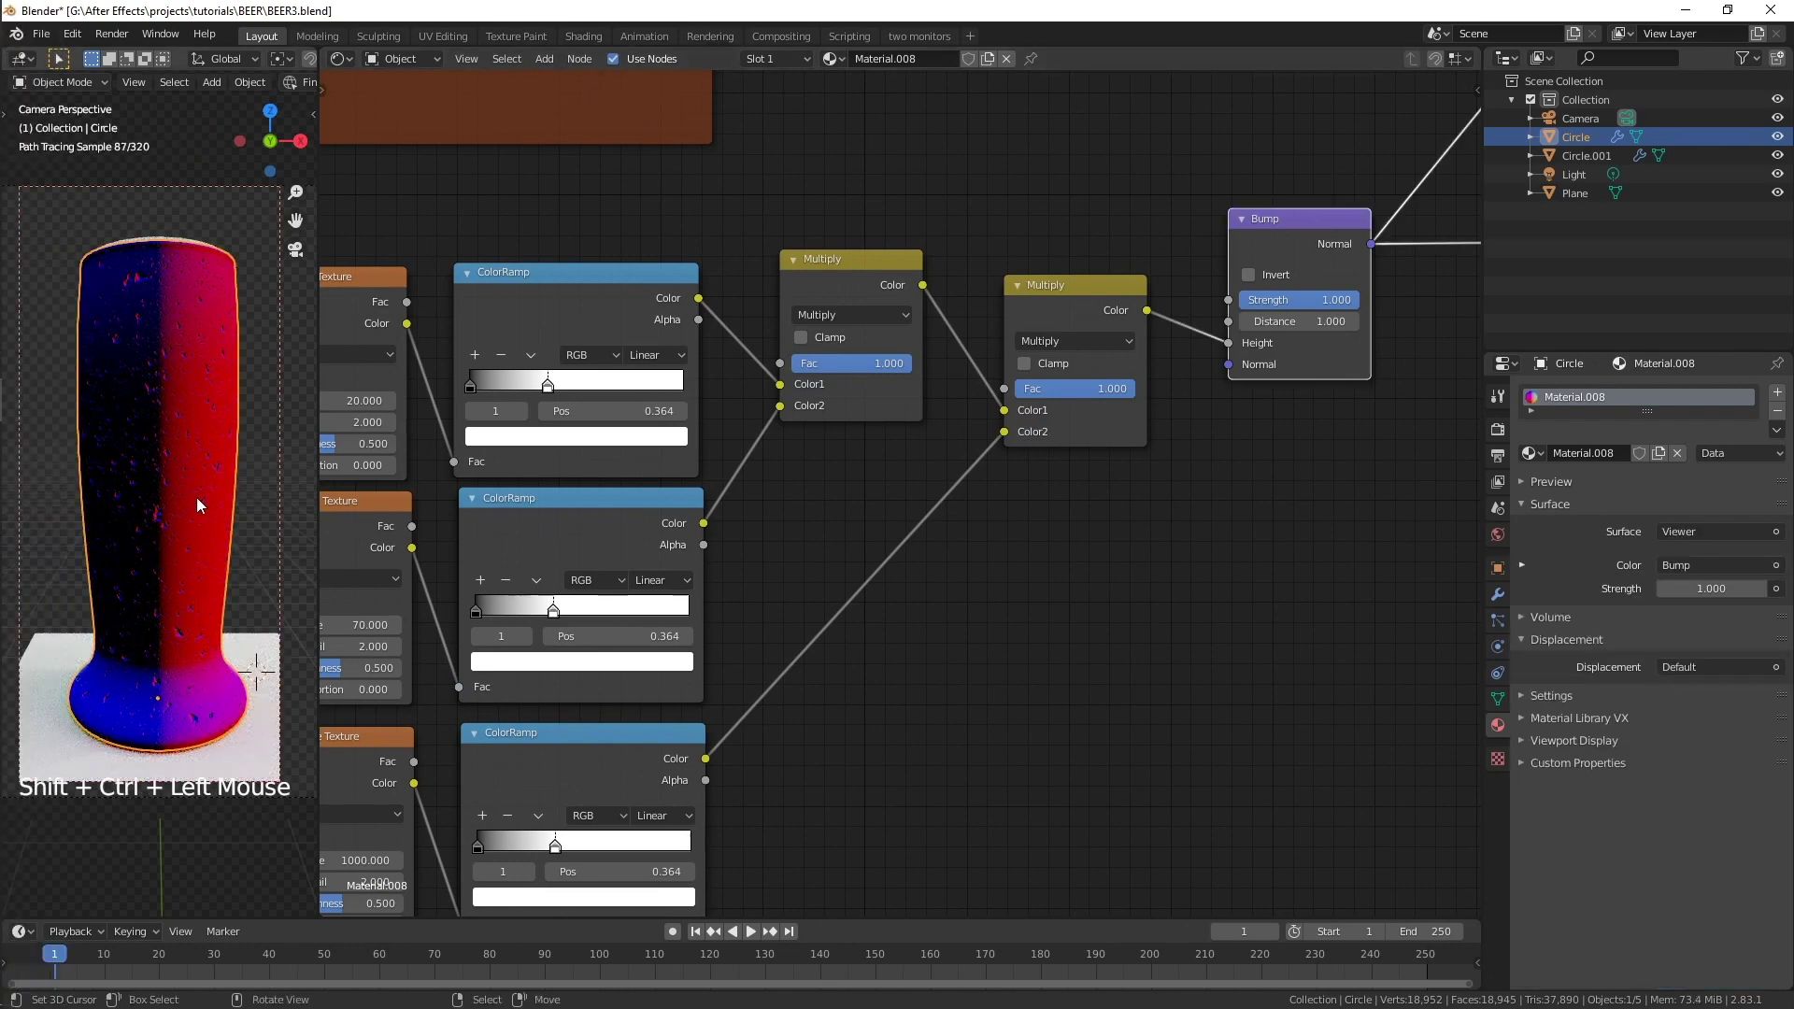
scroll(197, 505, up, 6)
shift+middle_drag(224, 444, 213, 486)
scroll(213, 490, up, 7)
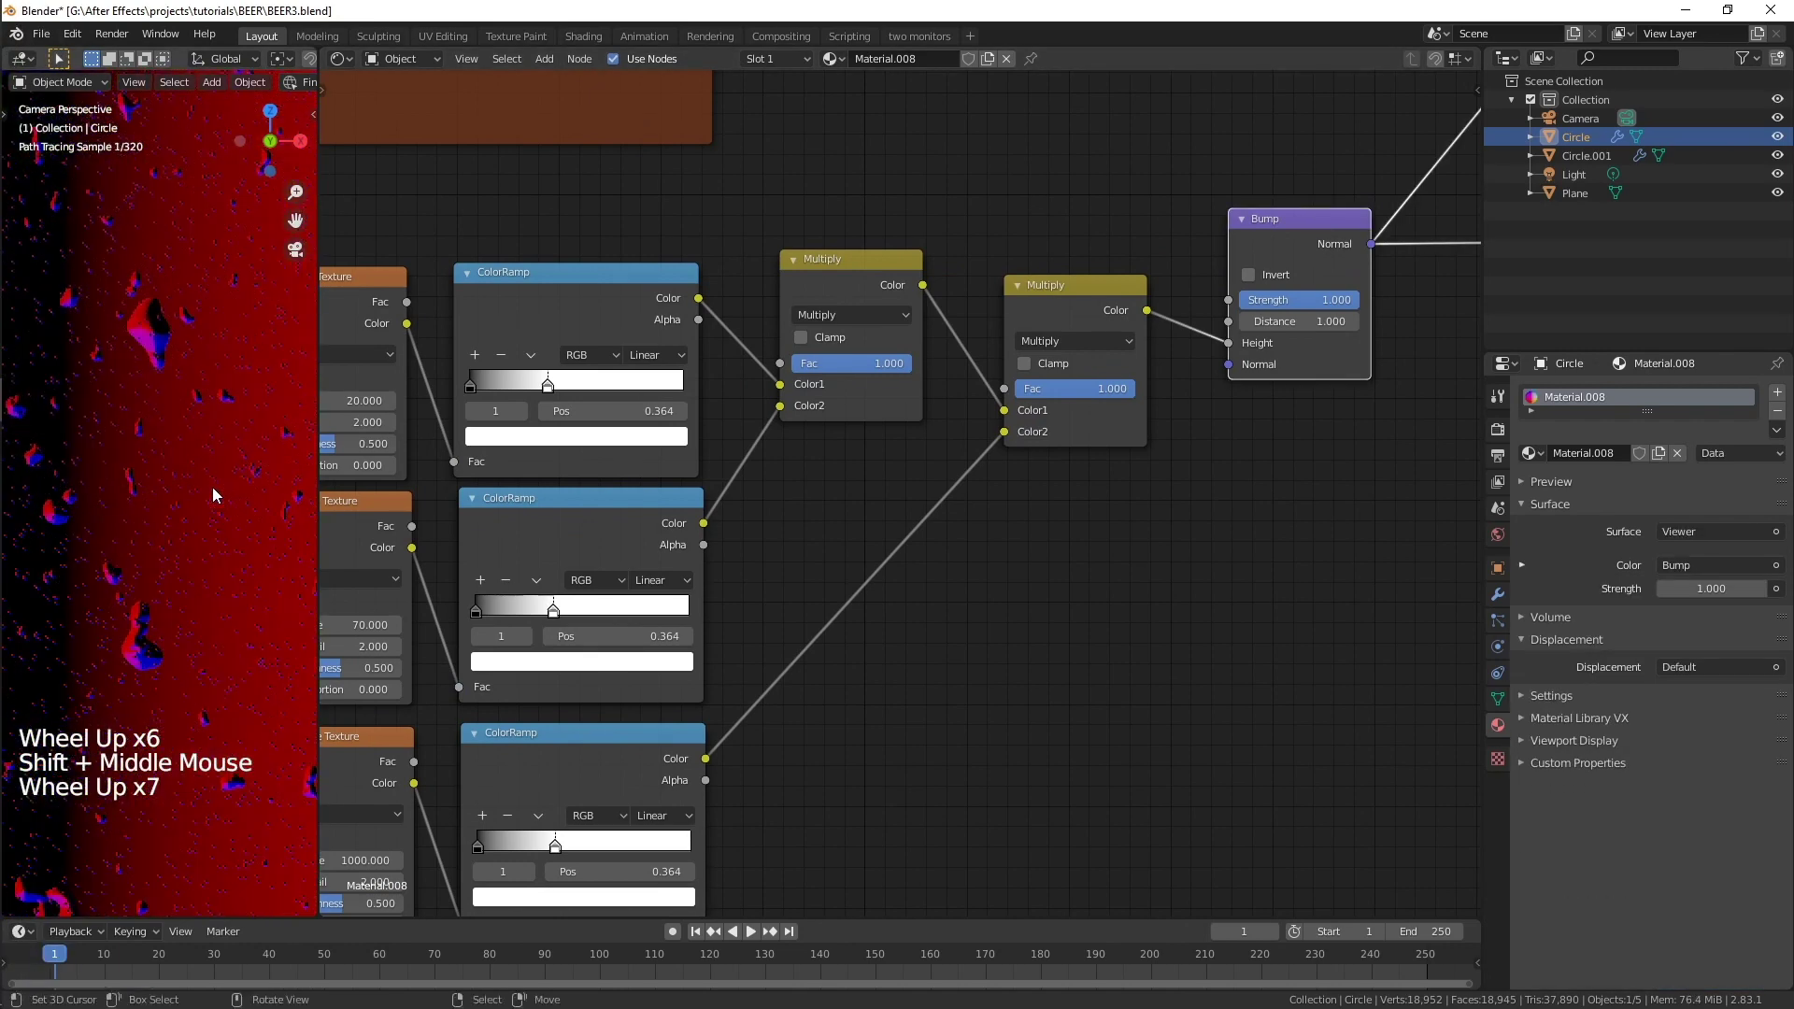
scroll(213, 489, up, 6)
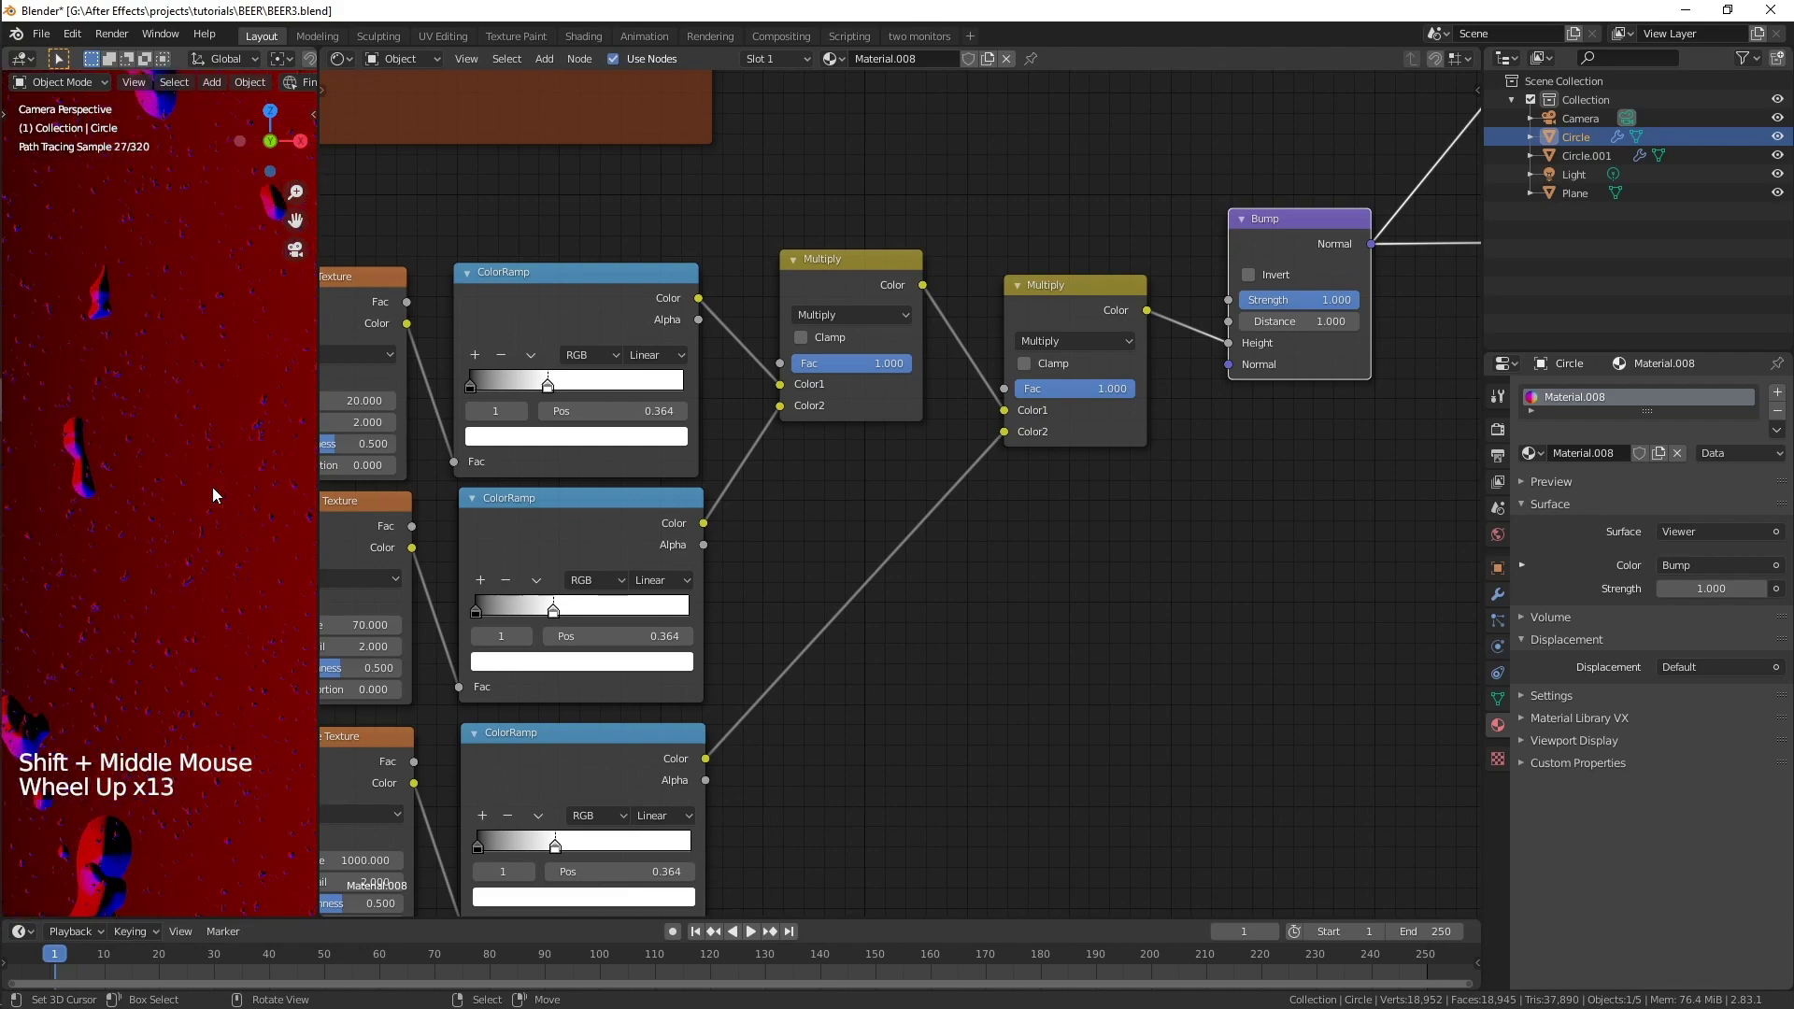
scroll(213, 489, down, 19)
shift+middle_drag(211, 486, 231, 468)
scroll(1336, 589, down, 1)
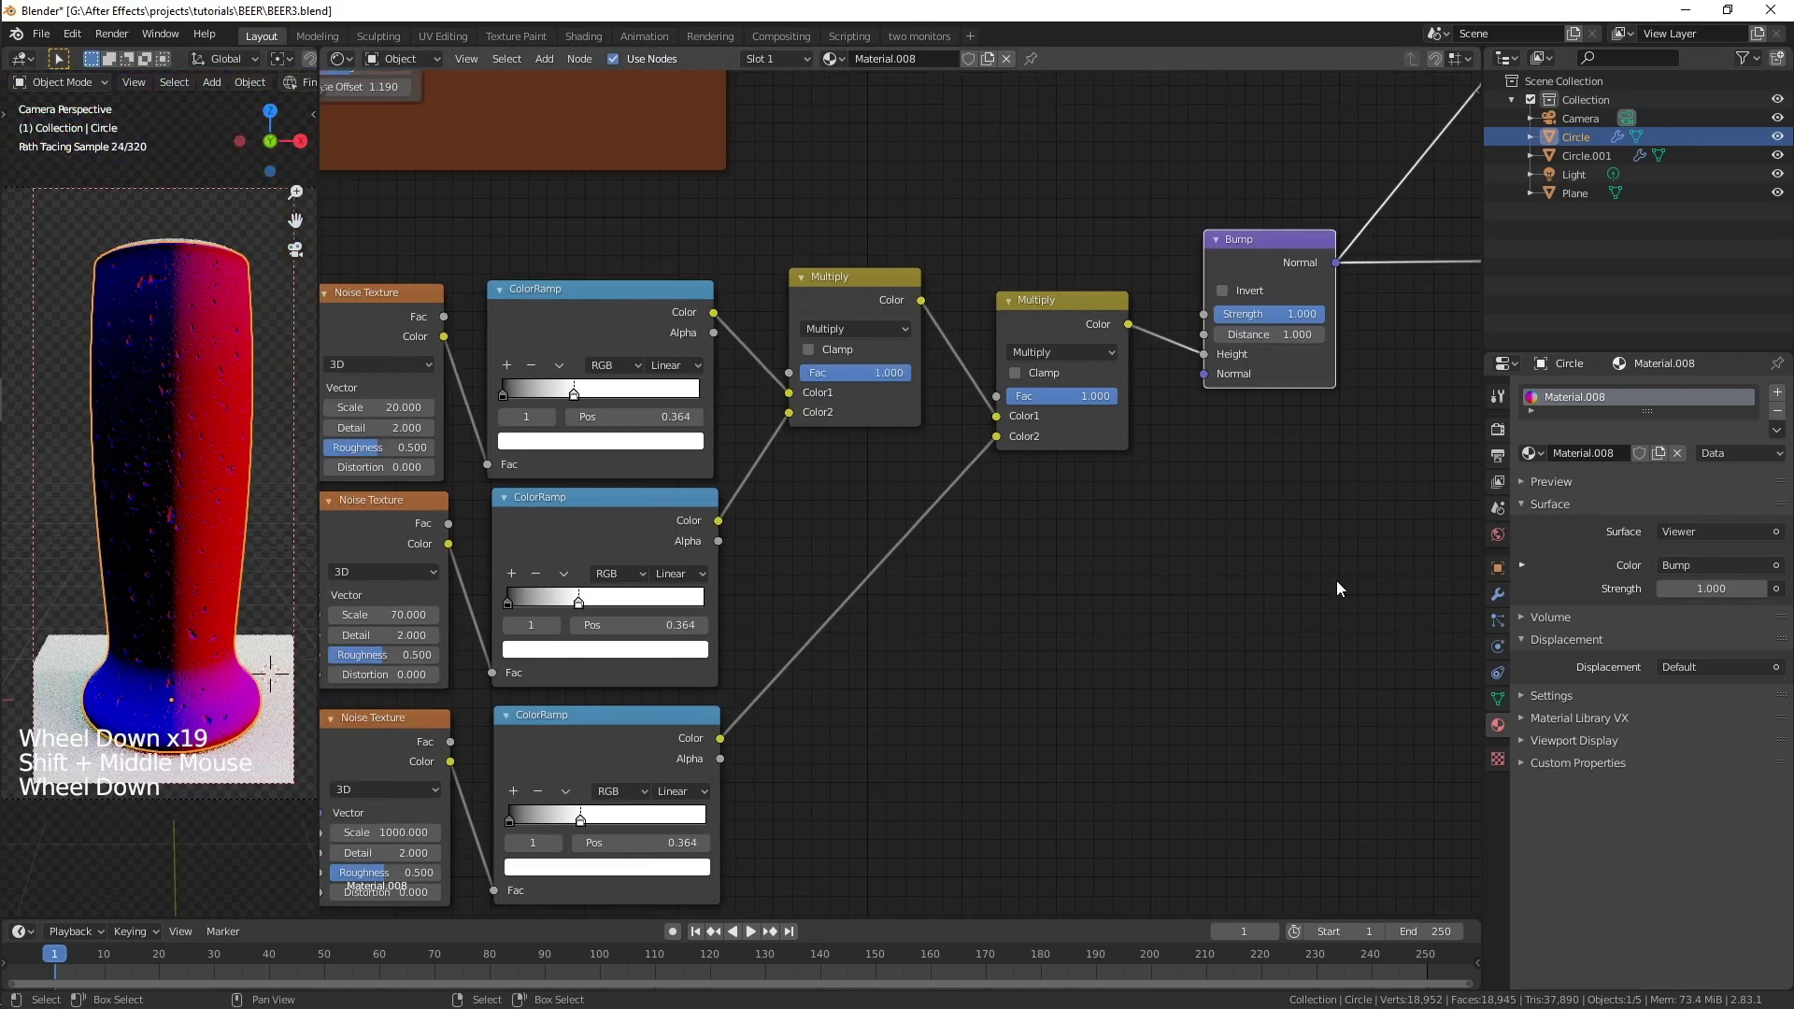
- Restore the Principled BSDF as the material's surface output in place of the Bump preview
scroll(1388, 351, down, 5)
ctrl+shift+click(1397, 352)
scroll(1155, 540, down, 1)
scroll(1155, 540, down, 3)
shift+middle_drag(1147, 570, 1222, 575)
scroll(1164, 551, up, 3)
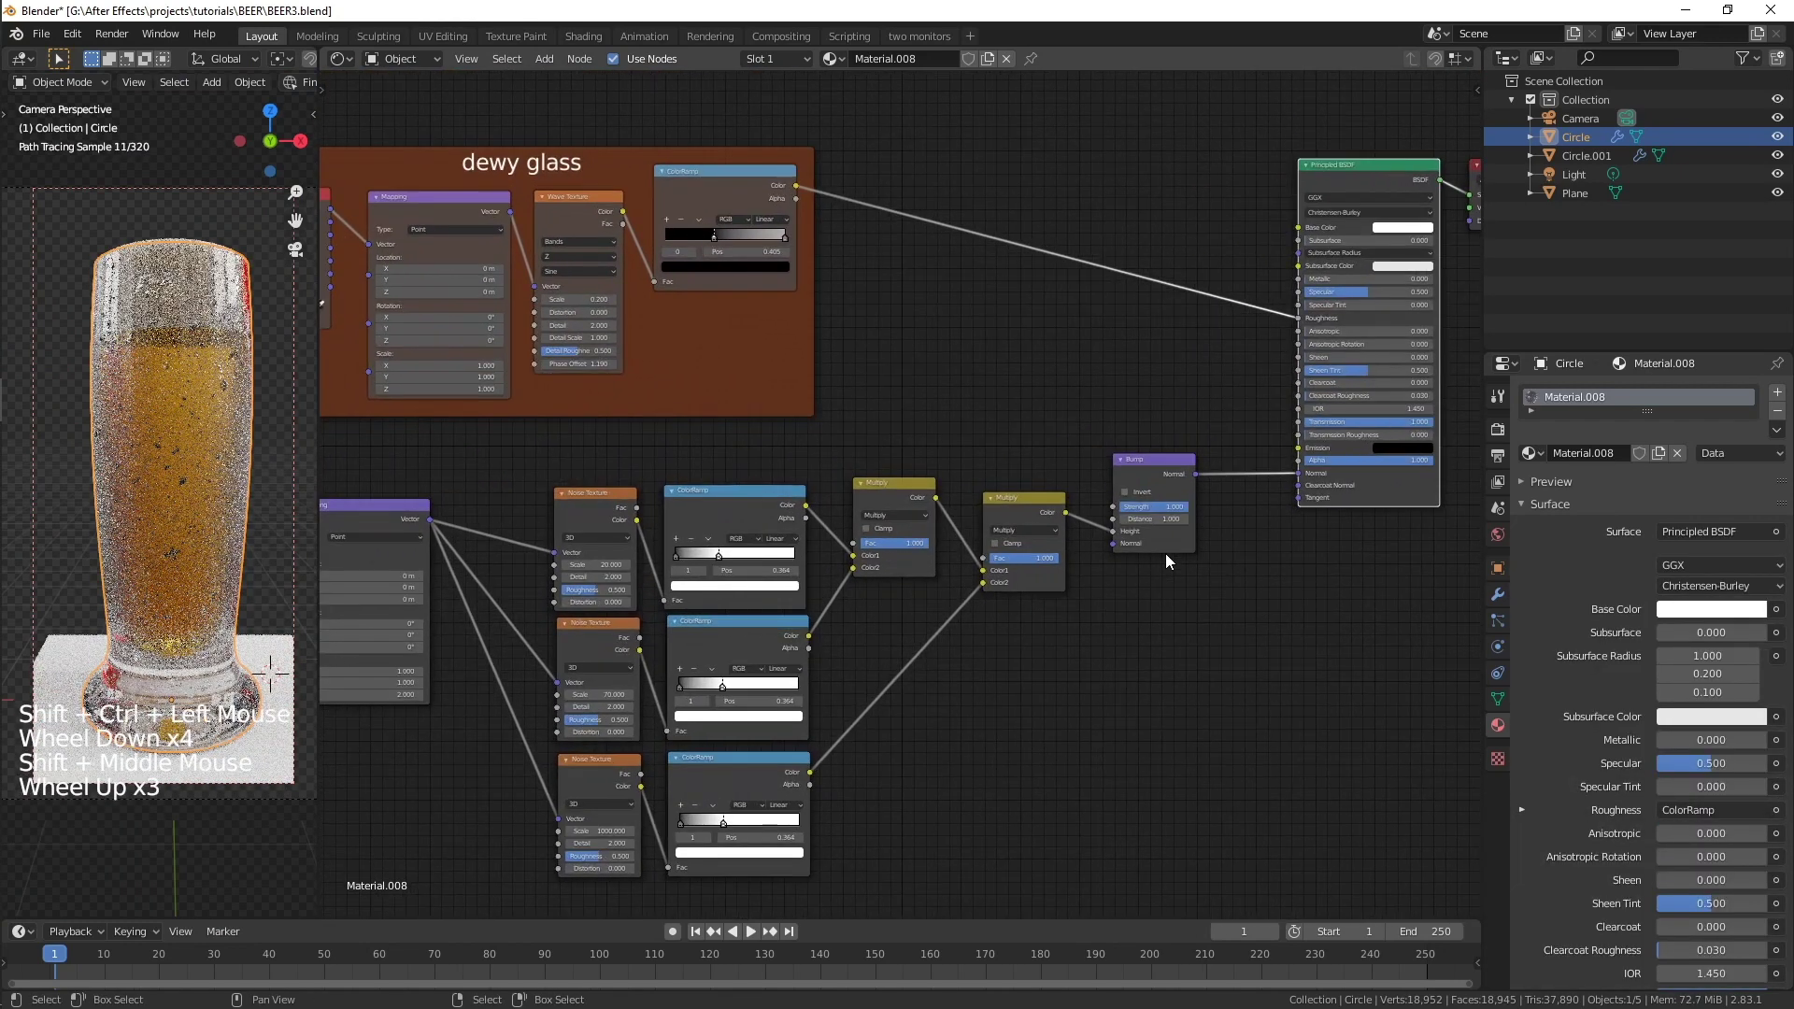
- Duplicate the last Multiply node onto the dewy glass link to Roughness, and connect the combined droplet noise to its Color2
click(1040, 495)
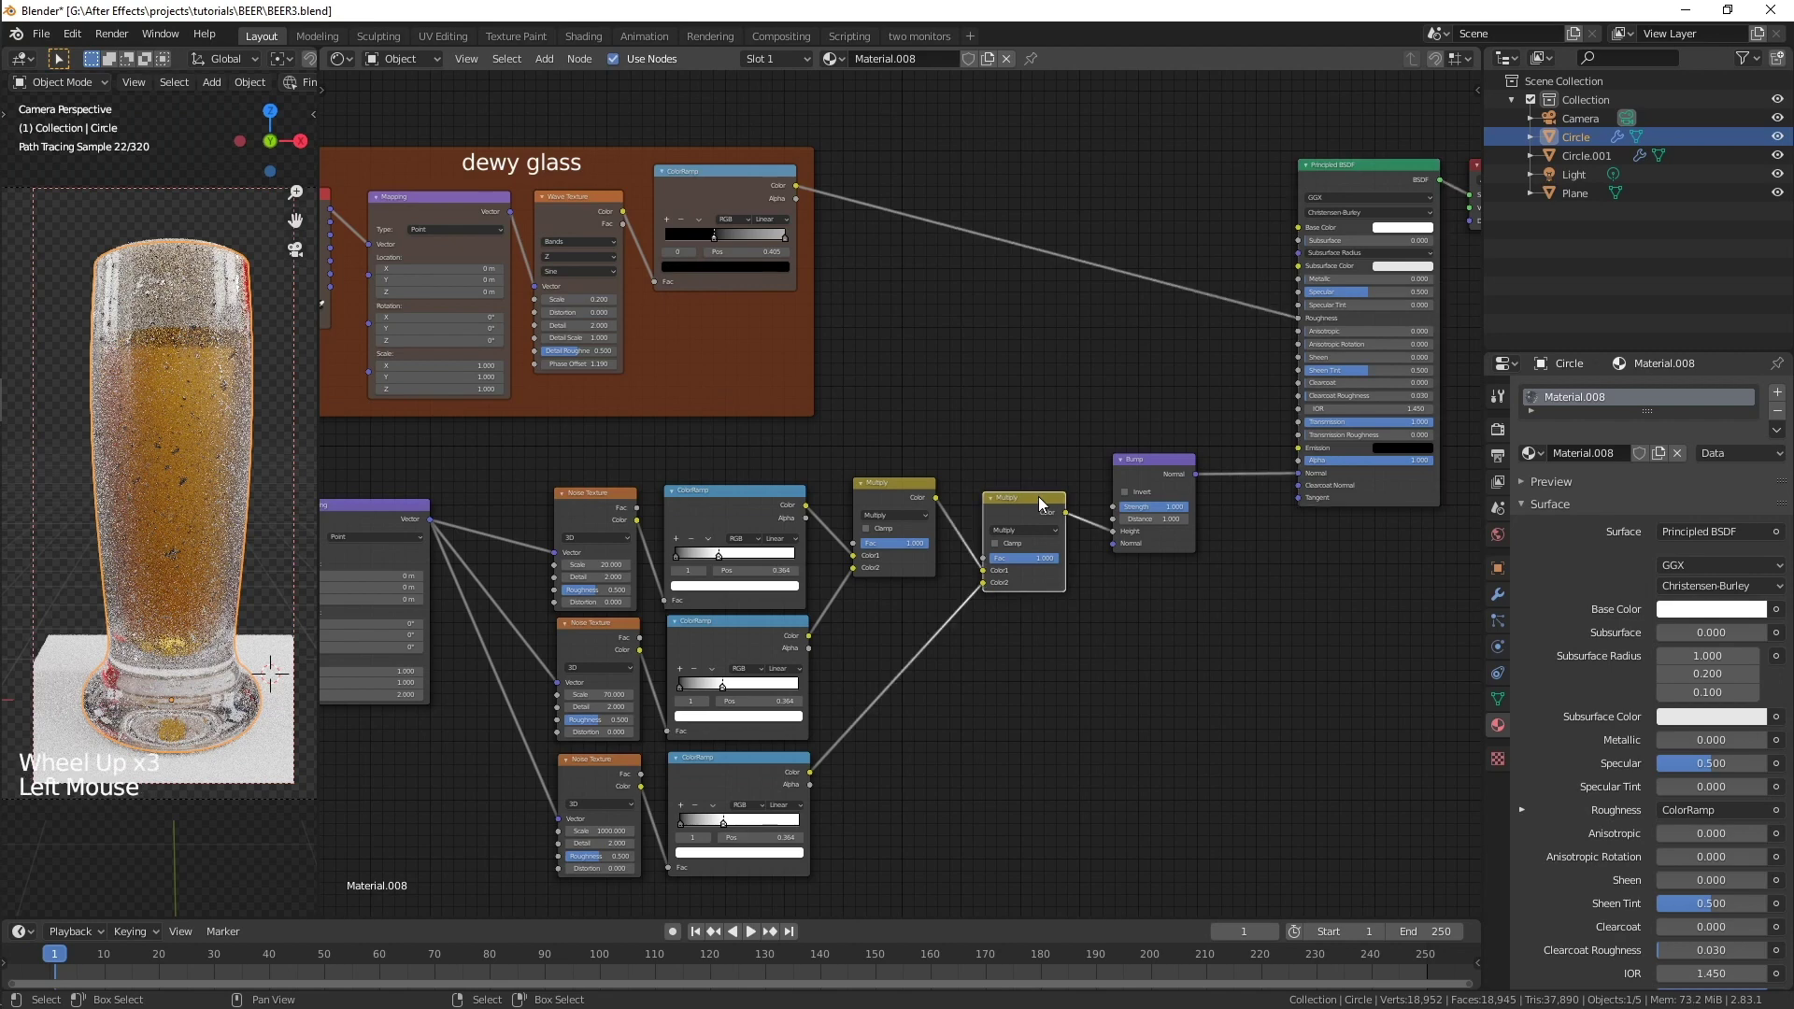
key(shift+d)
click(1185, 251)
shift+middle_drag(1241, 345, 1074, 473)
drag(963, 566, 1026, 390)
- Preview the roughness Multiply node, insert a ColorRamp before its Color2, and move that ramp's black stop close to the white stop
ctrl+shift+click(1079, 305)
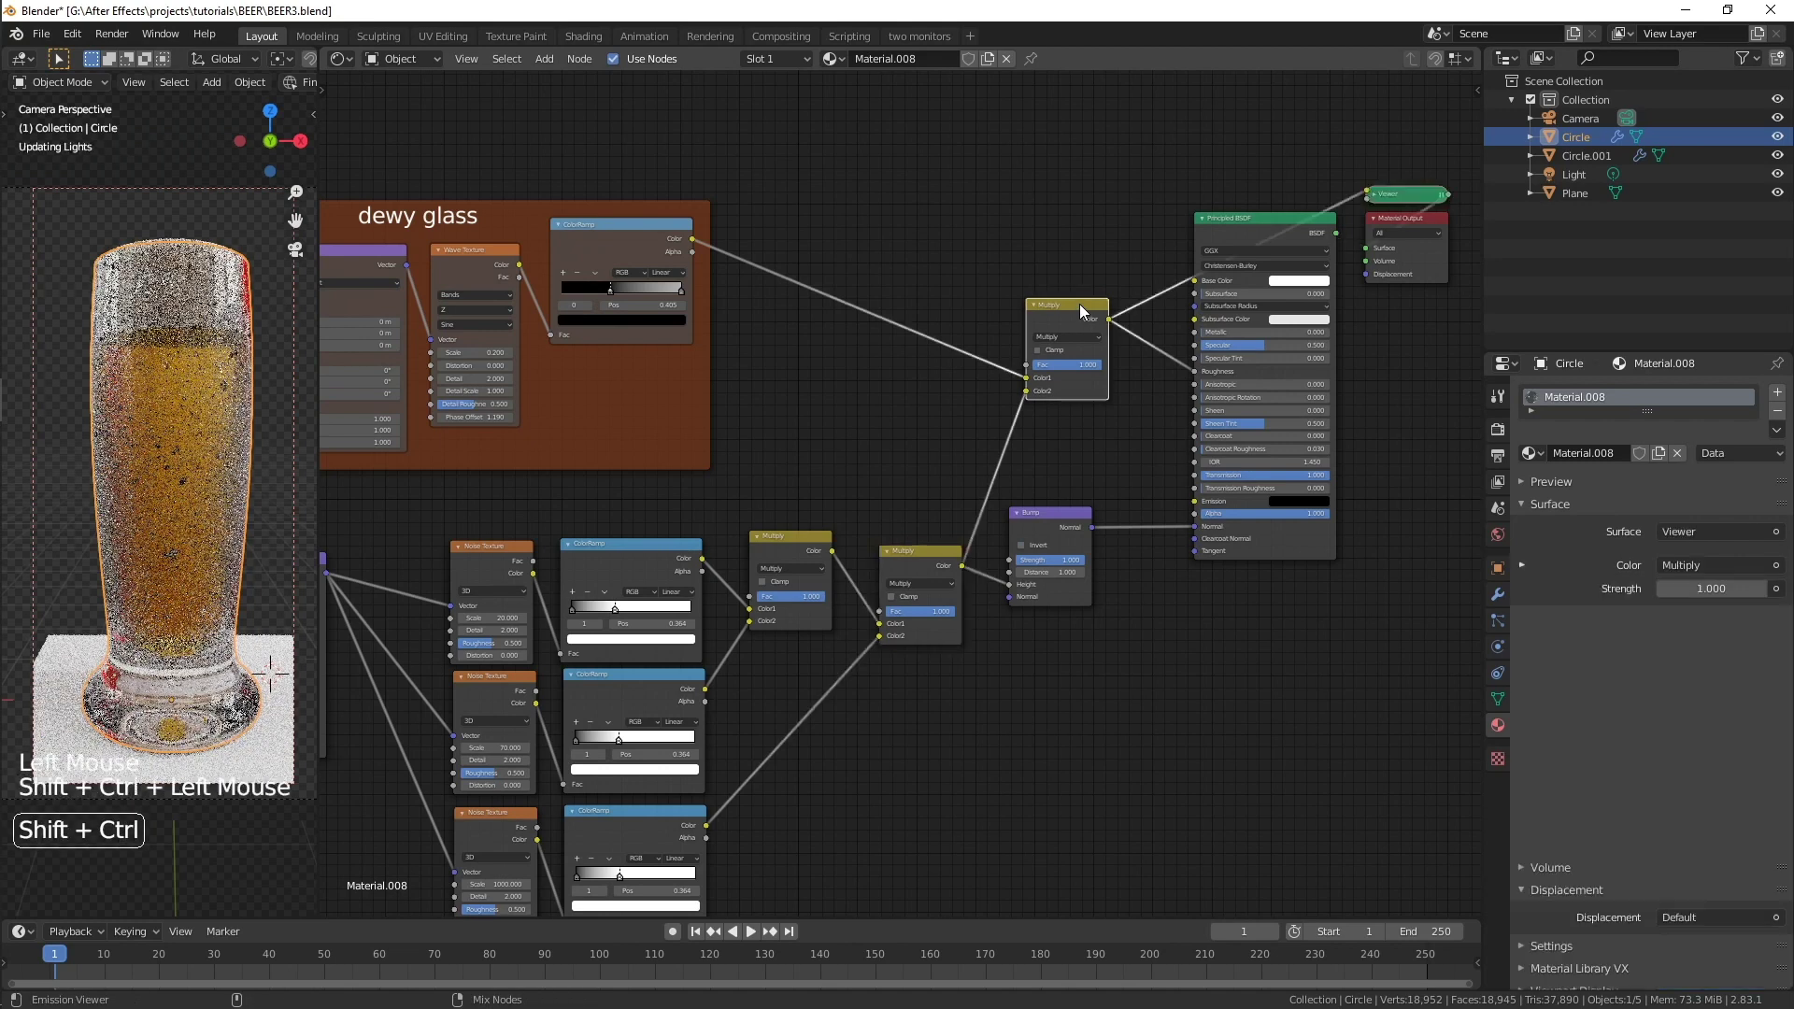
key(shift+a)
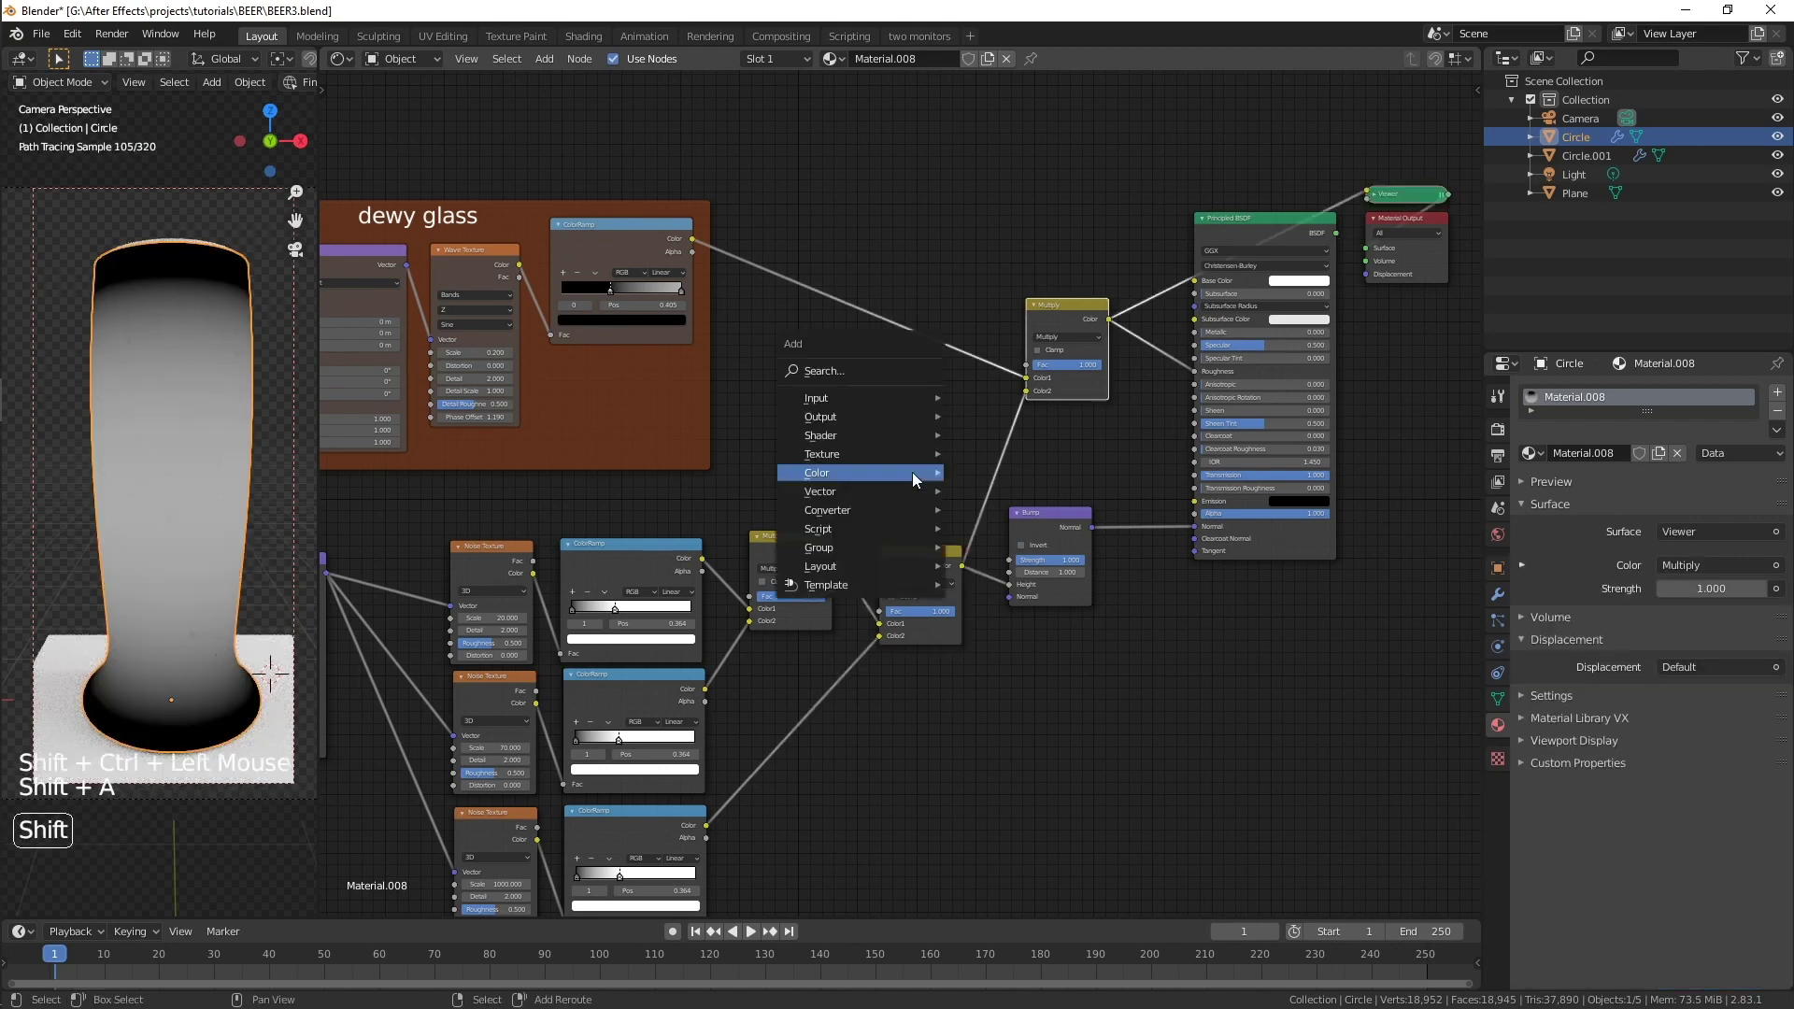
mouse_move(878, 510)
click(989, 547)
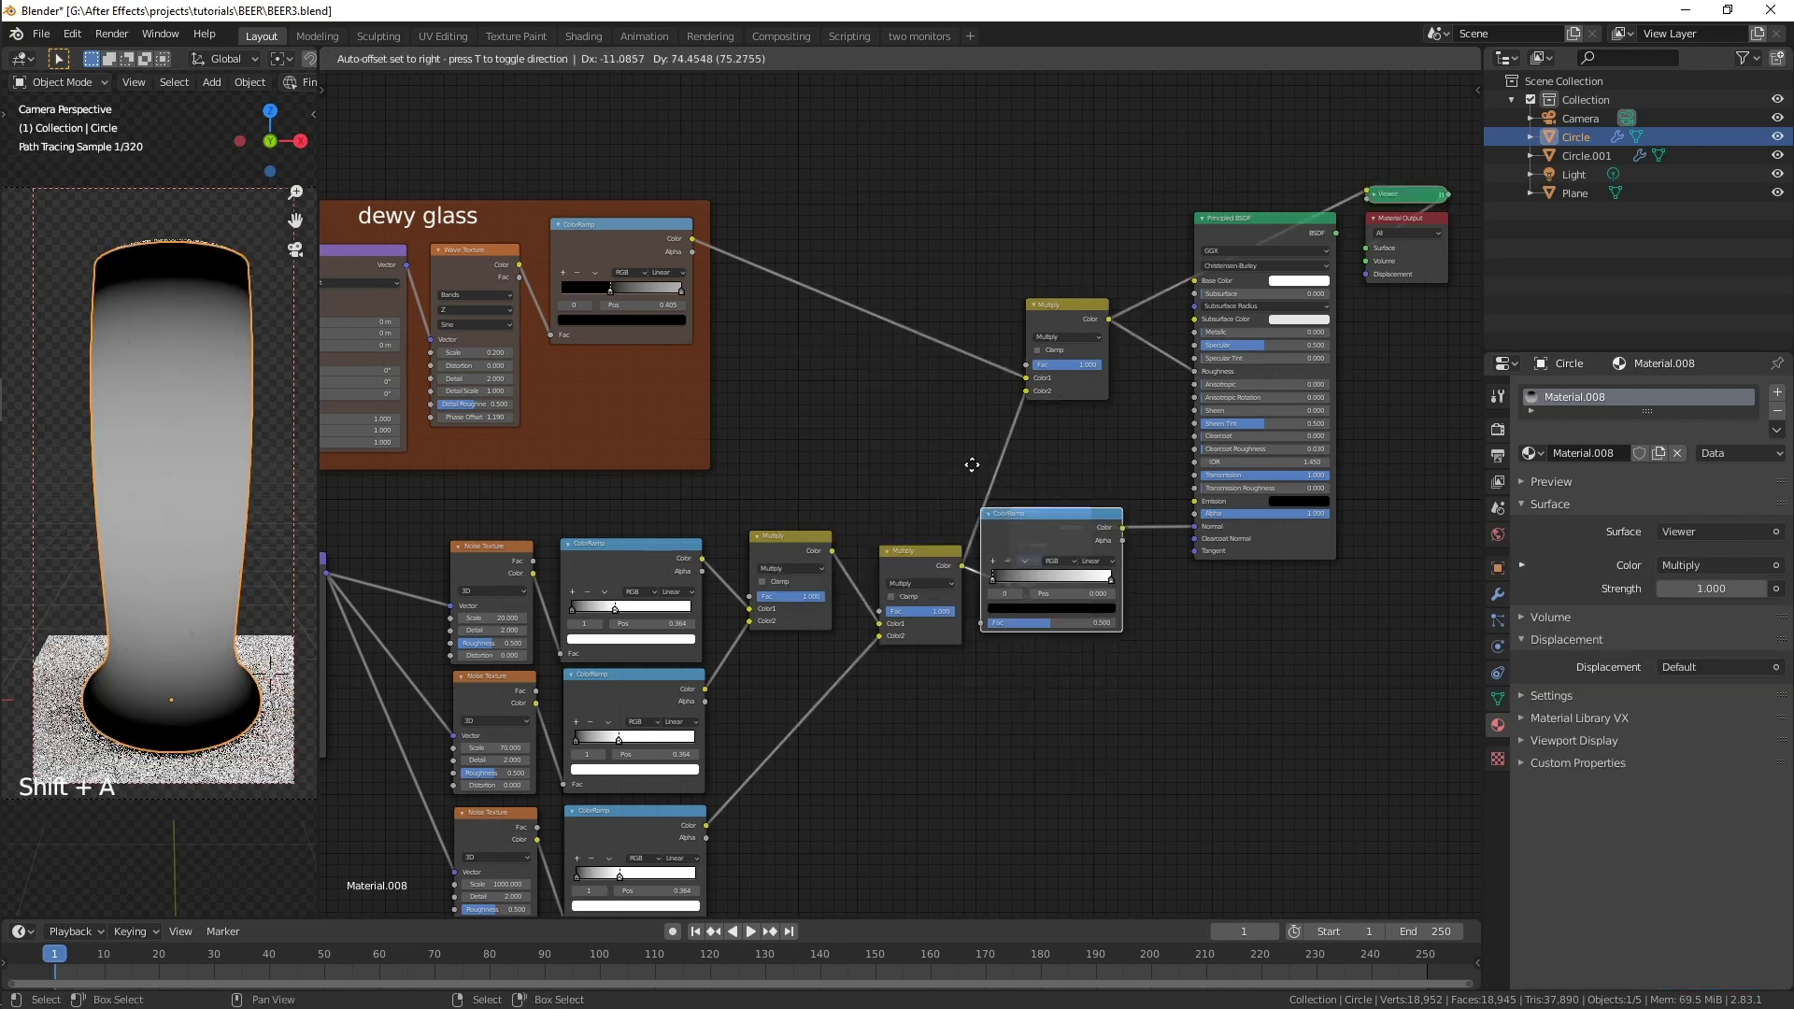
click(1035, 419)
drag(1021, 452, 1140, 462)
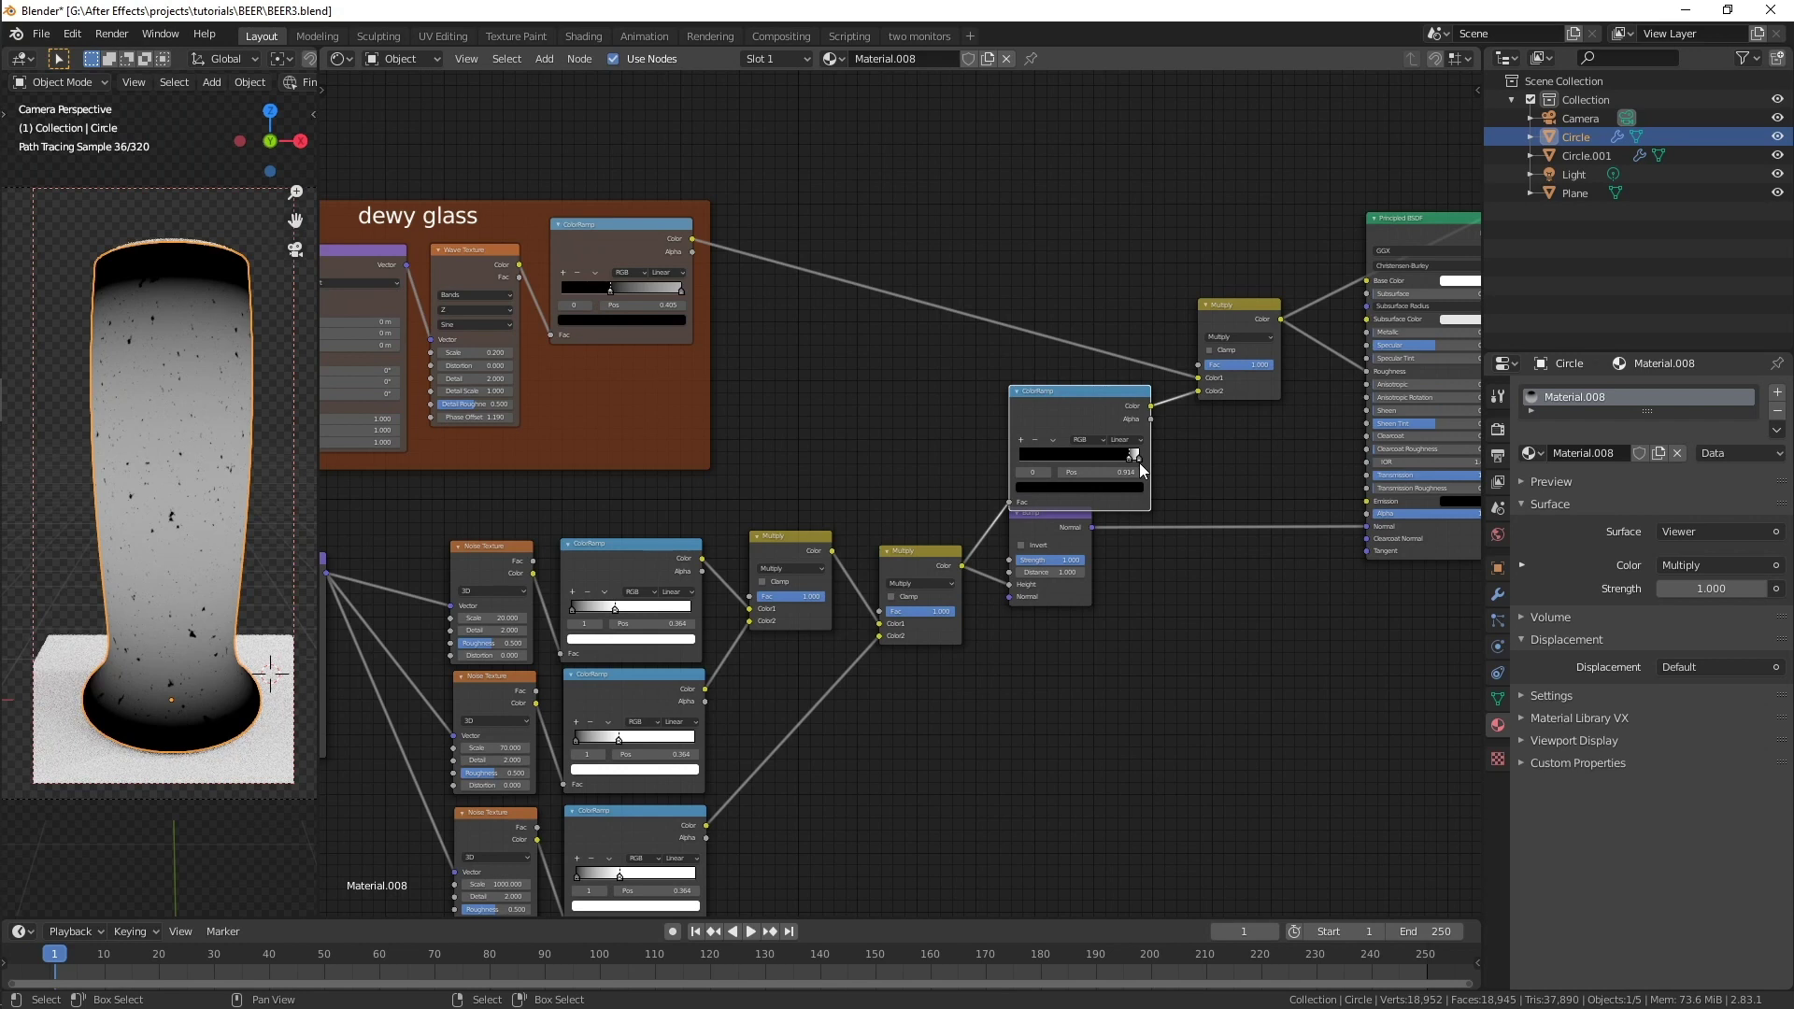
- Restore the Principled BSDF as the surface output, and reposition the roughness ColorRamp and the Bump node to tidy the layout
shift+middle_drag(1238, 397, 1005, 378)
mouse_move(938, 333)
mouse_down()
mouse_move(852, 322)
mouse_move(907, 318)
mouse_up()
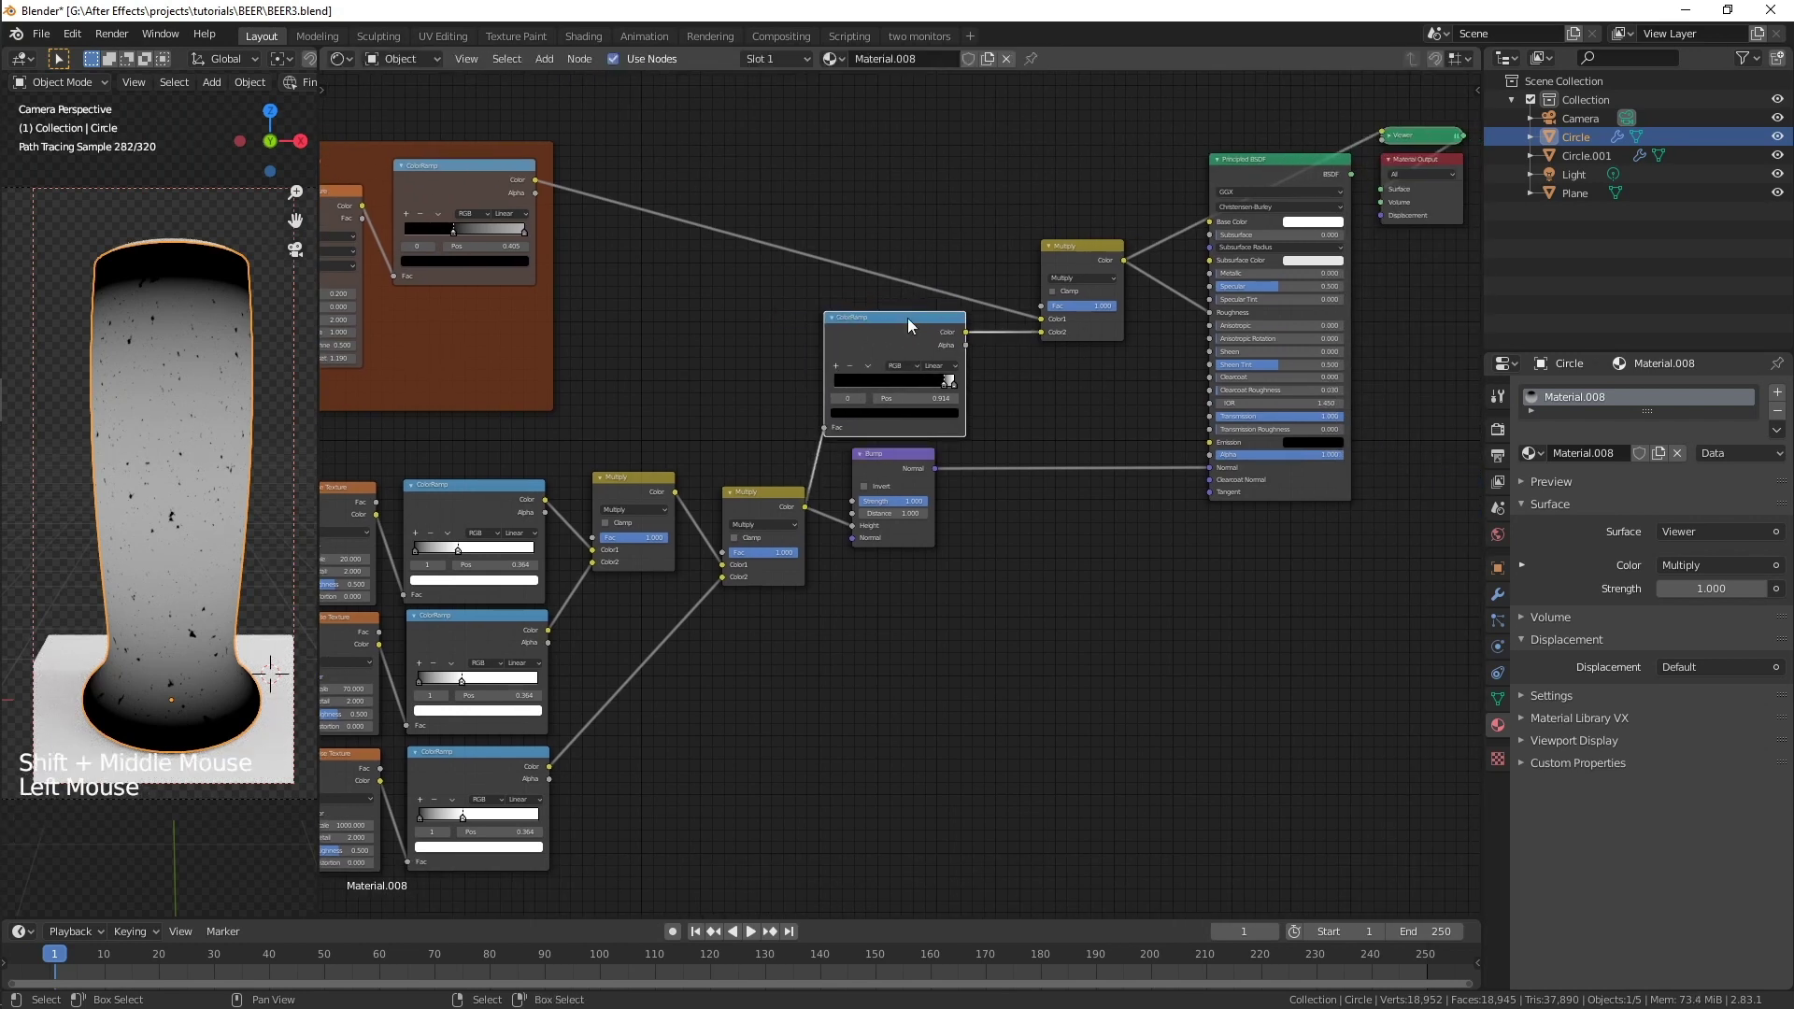
ctrl+shift+click(1321, 477)
shift+middle_drag(999, 527, 972, 503)
drag(911, 471, 1054, 477)
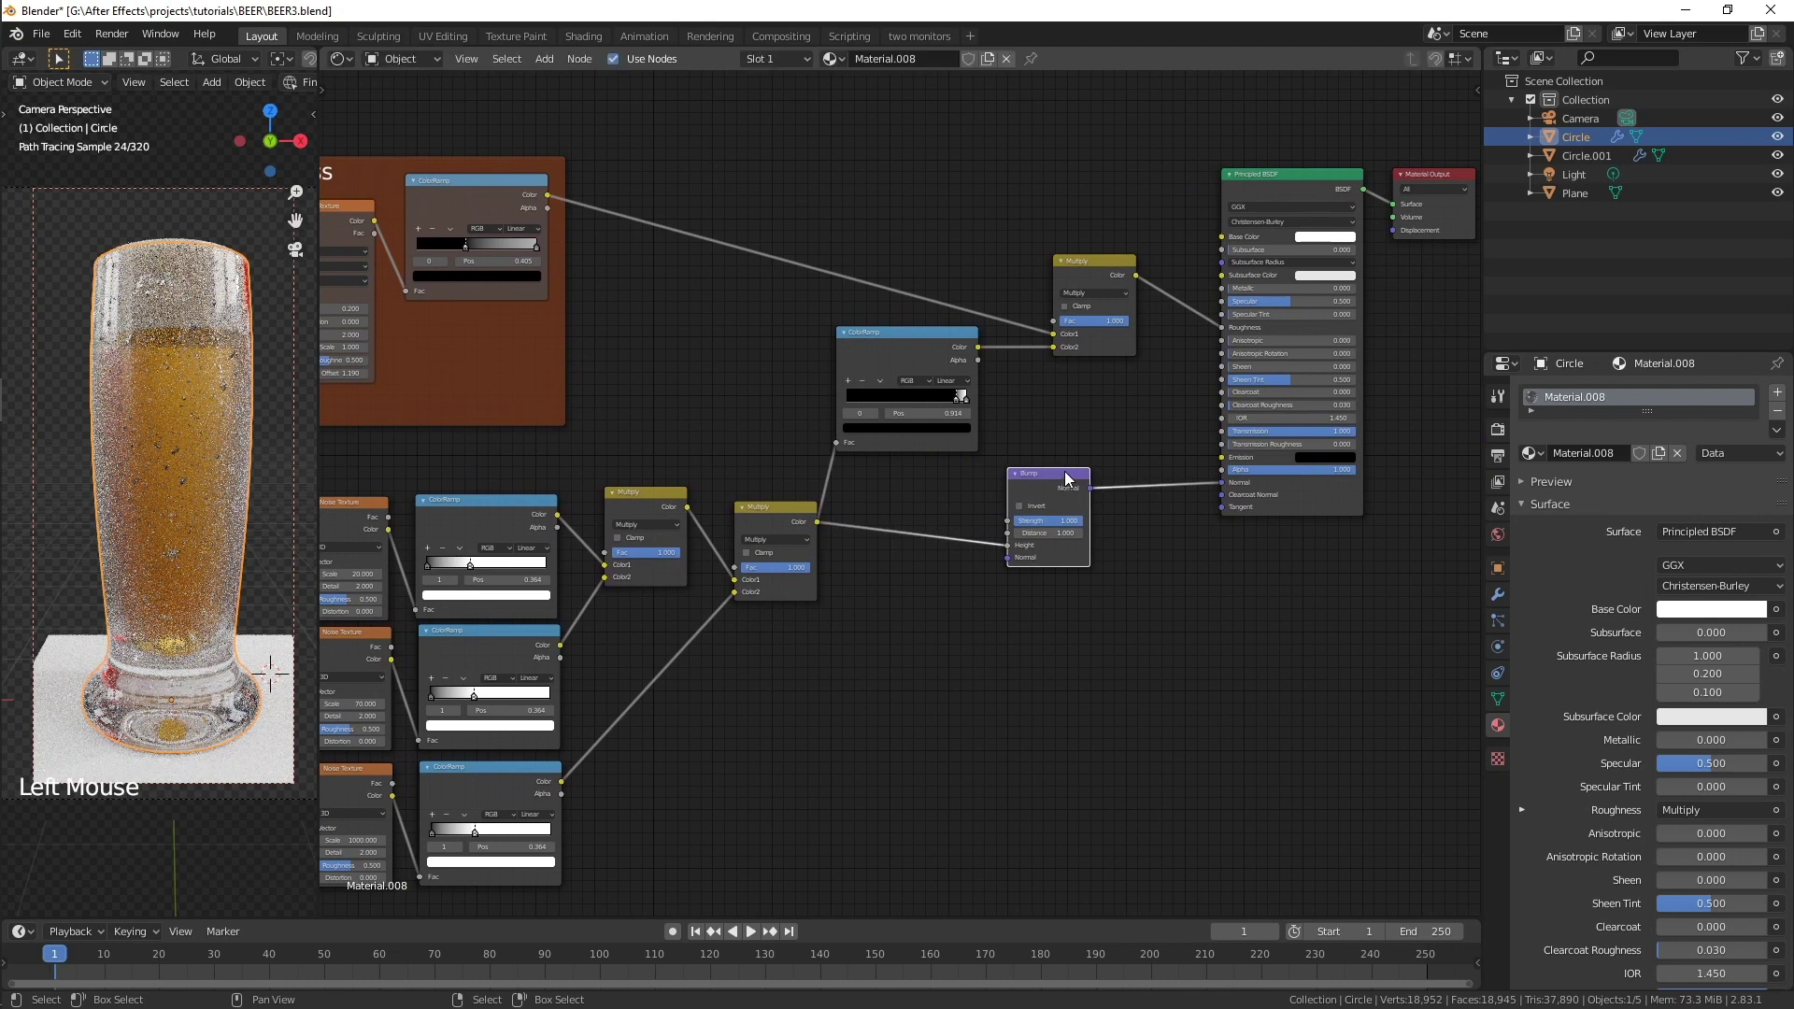
- Preview the Bump node, duplicate the dewy glass ColorRamp, feed it from the Wave Texture and connect its Color to the Bump's Distance
ctrl+shift+click(1050, 477)
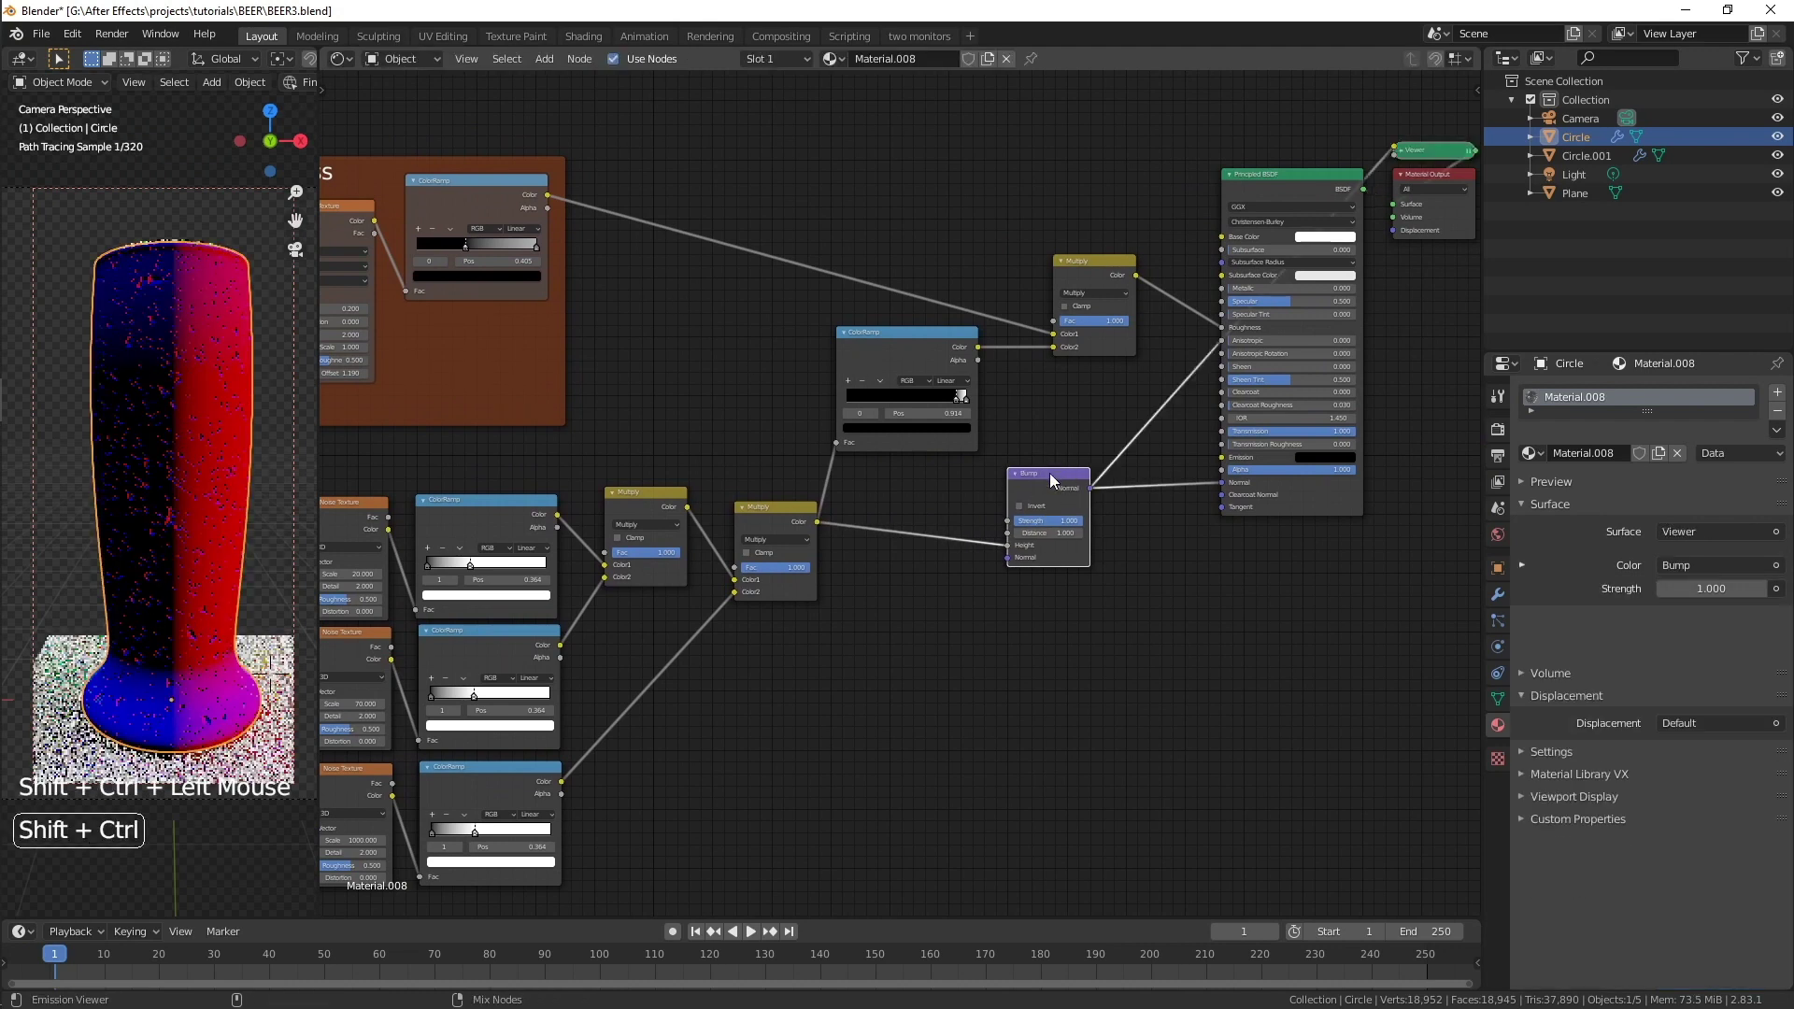
click(449, 183)
key(shift+d)
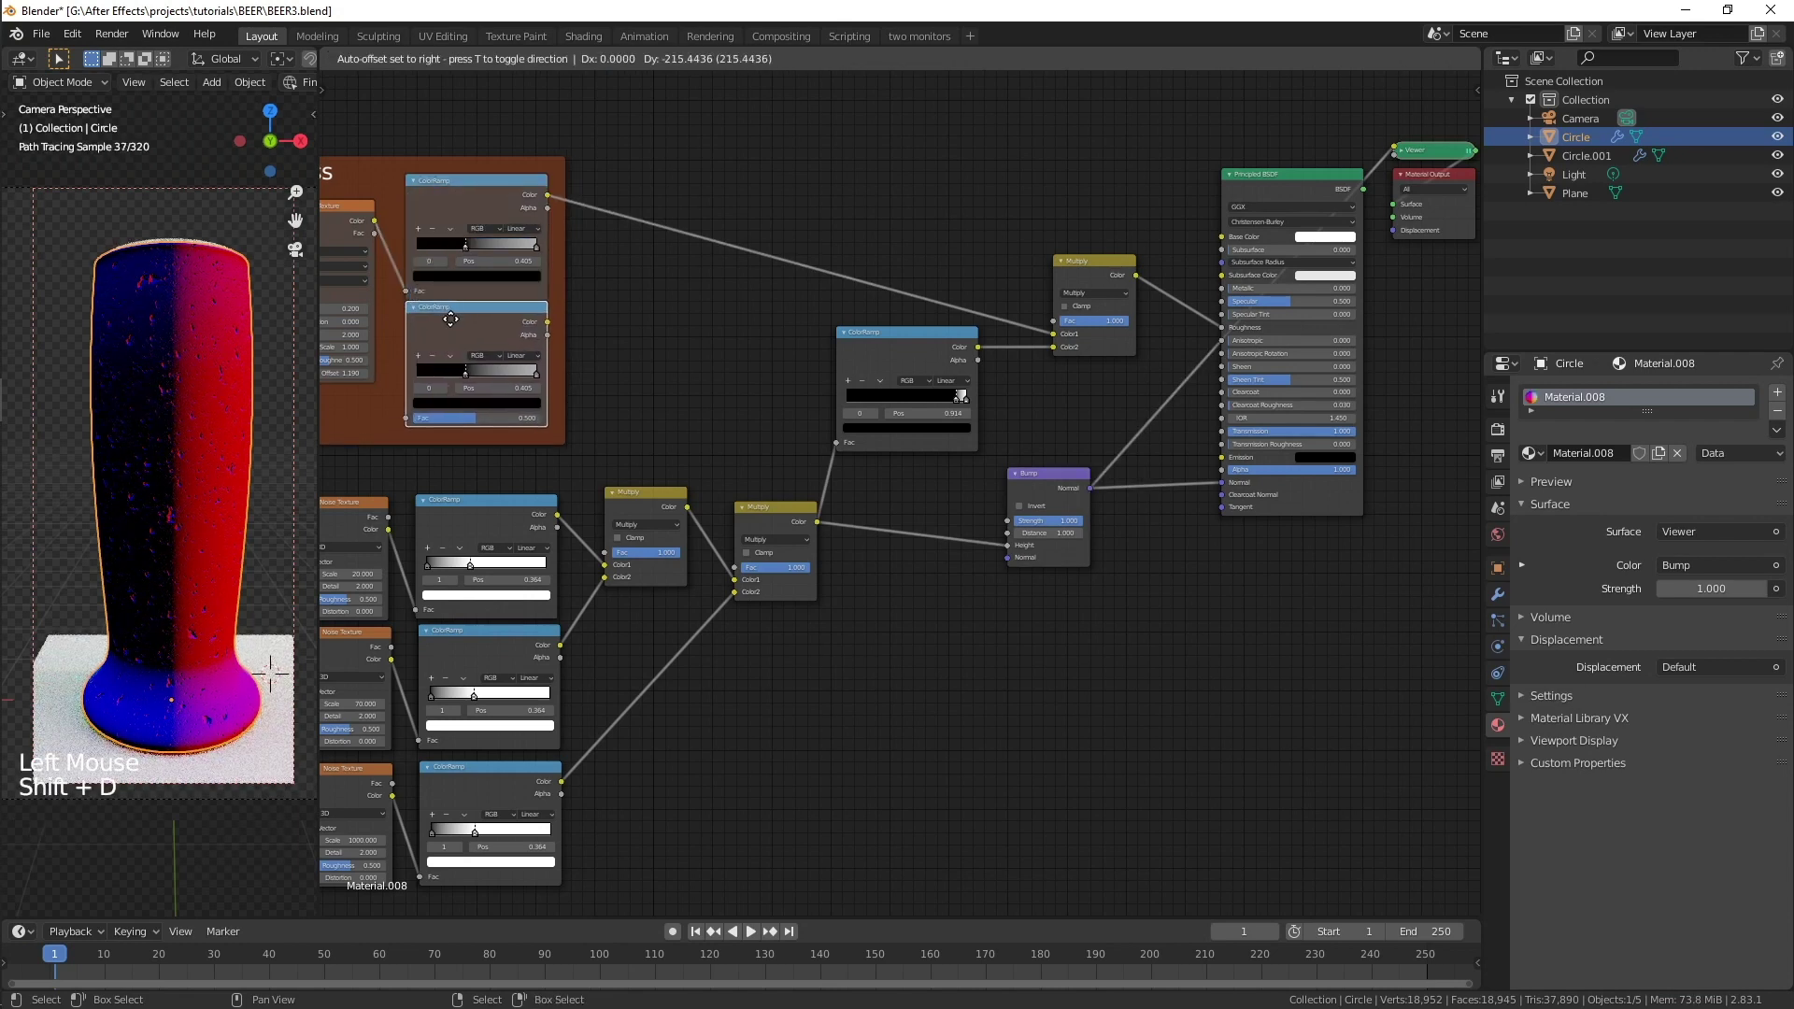
click(374, 219)
drag(374, 233, 403, 427)
drag(547, 332, 1007, 534)
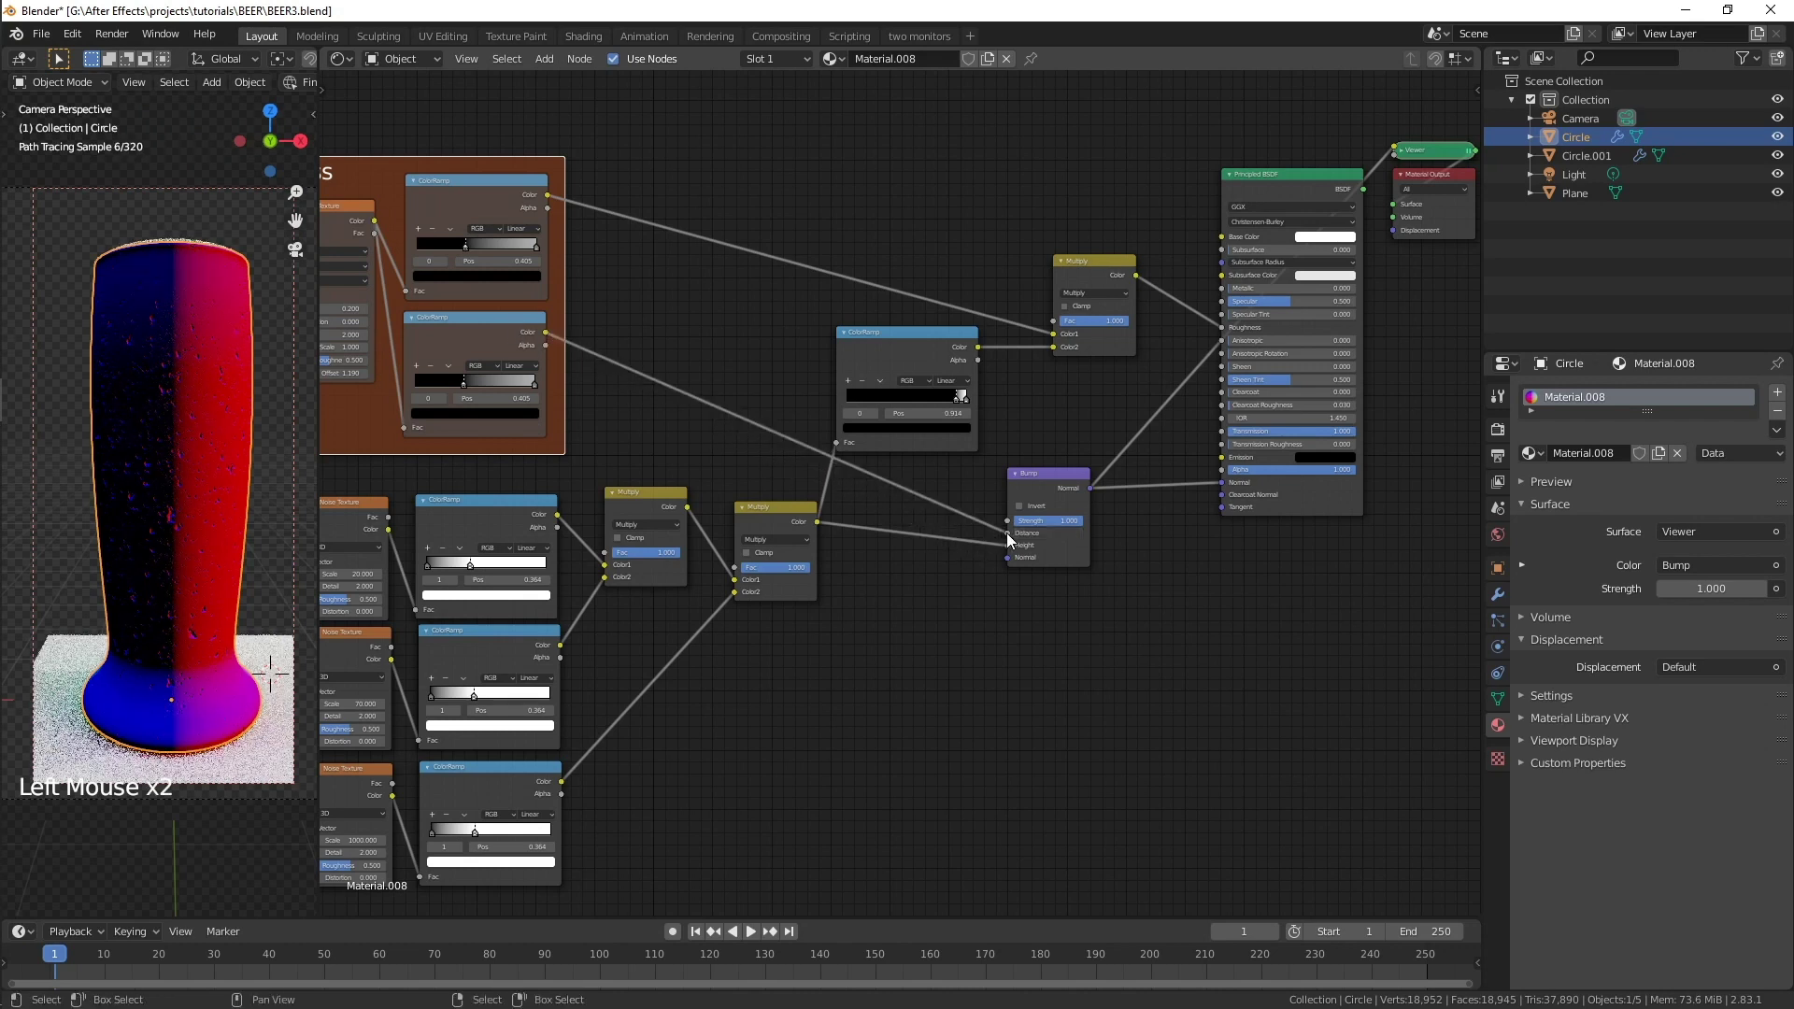
- Move the duplicated ColorRamp's black stop to position 0.514, and restore the Principled BSDF as the surface output
scroll(426, 402, up, 4)
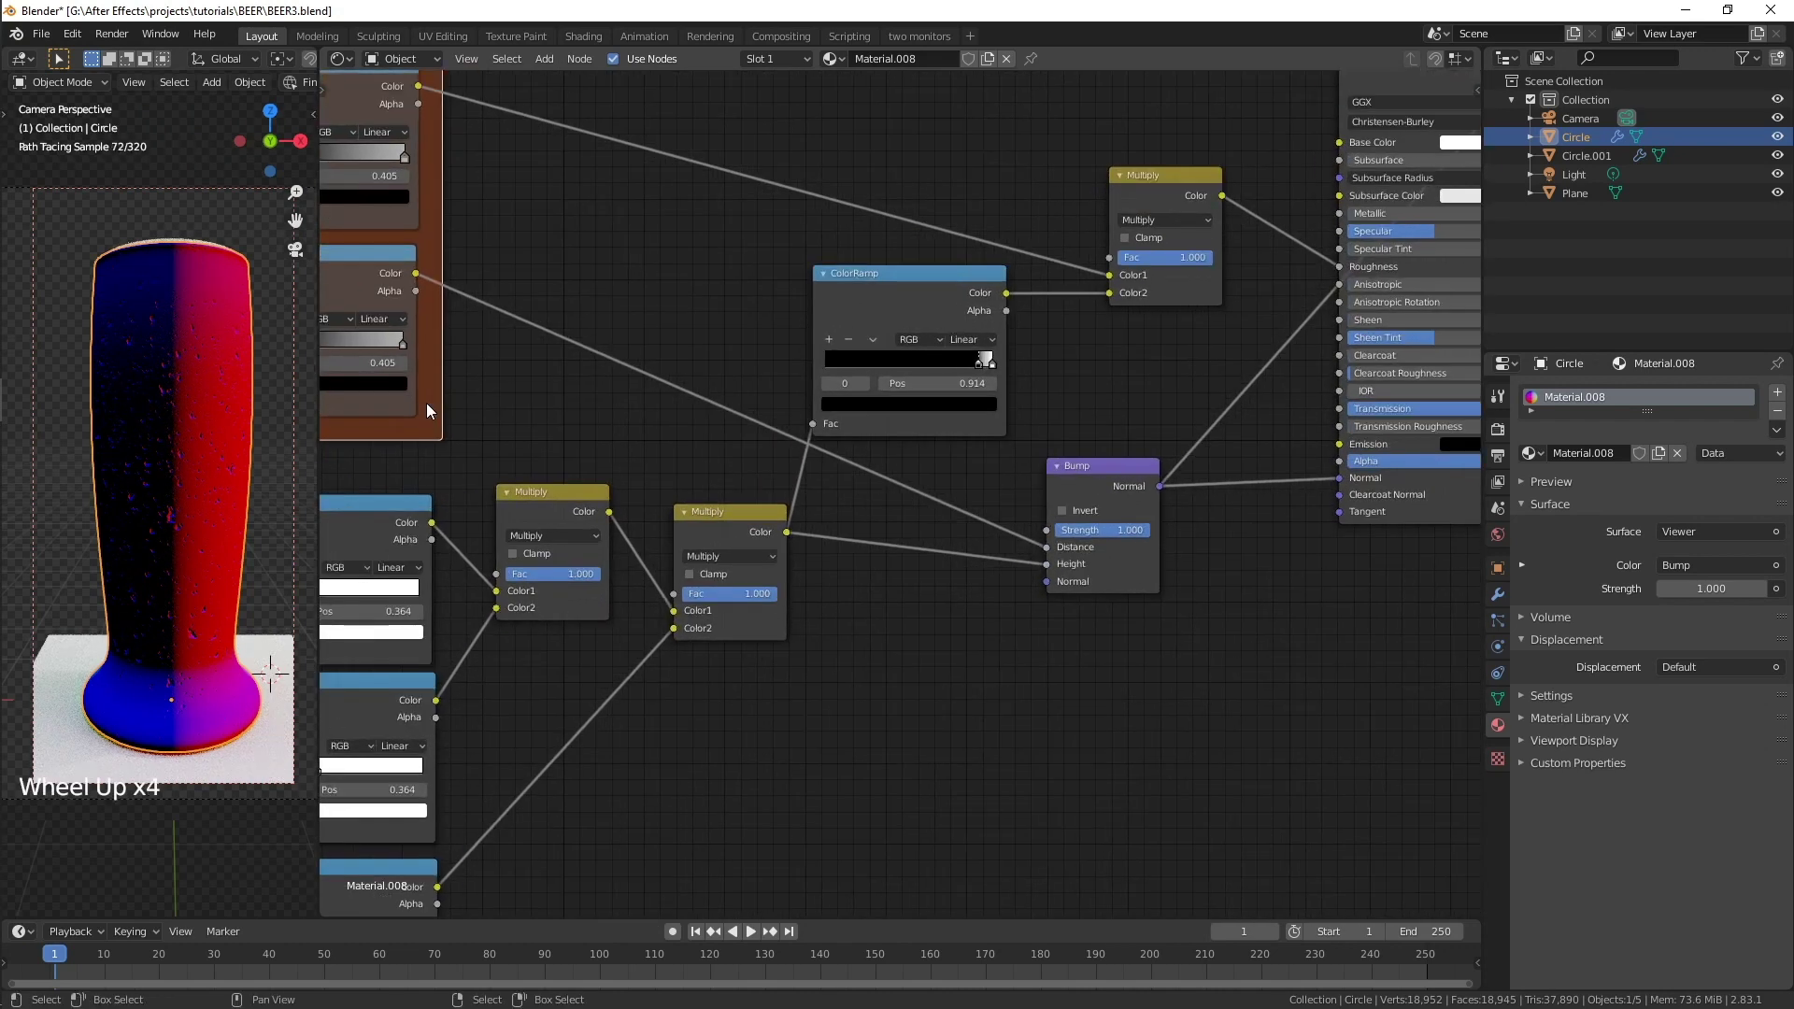
shift+middle_drag(426, 402, 799, 413)
scroll(798, 413, up, 6)
drag(601, 320, 634, 324)
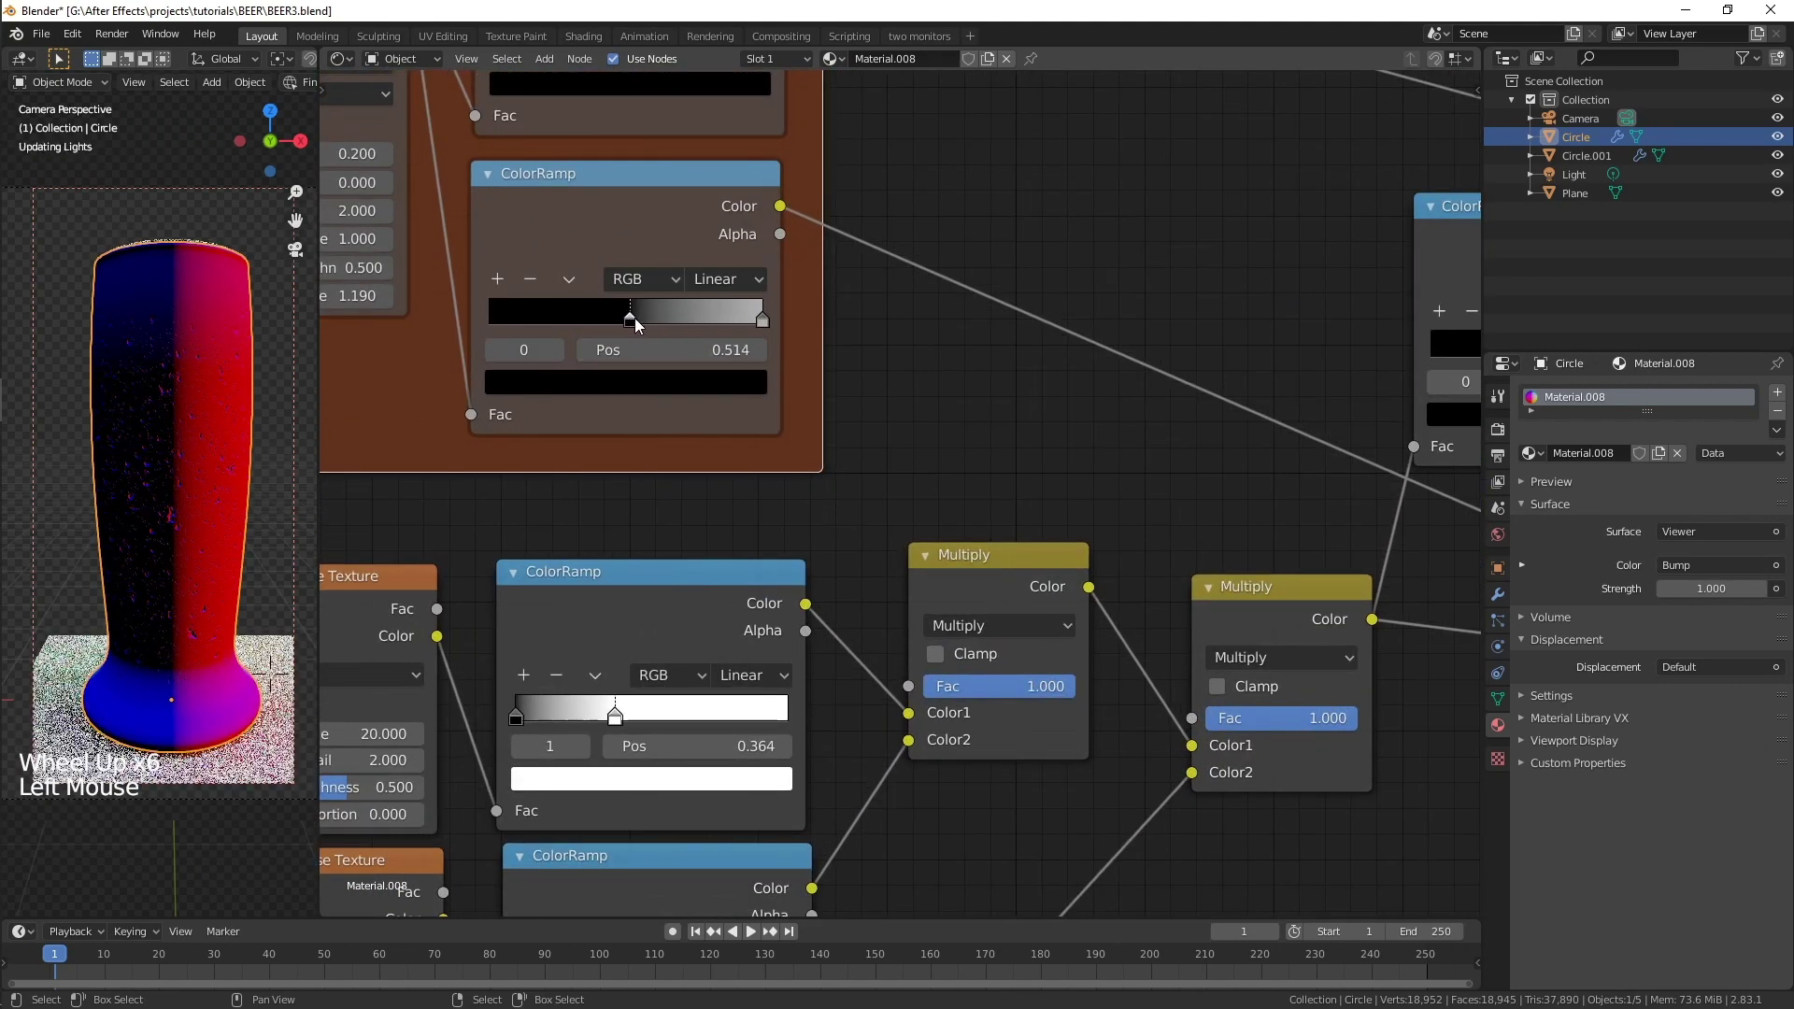
scroll(841, 374, down, 9)
shift+middle_drag(1033, 444, 712, 435)
ctrl+shift+click(1354, 520)
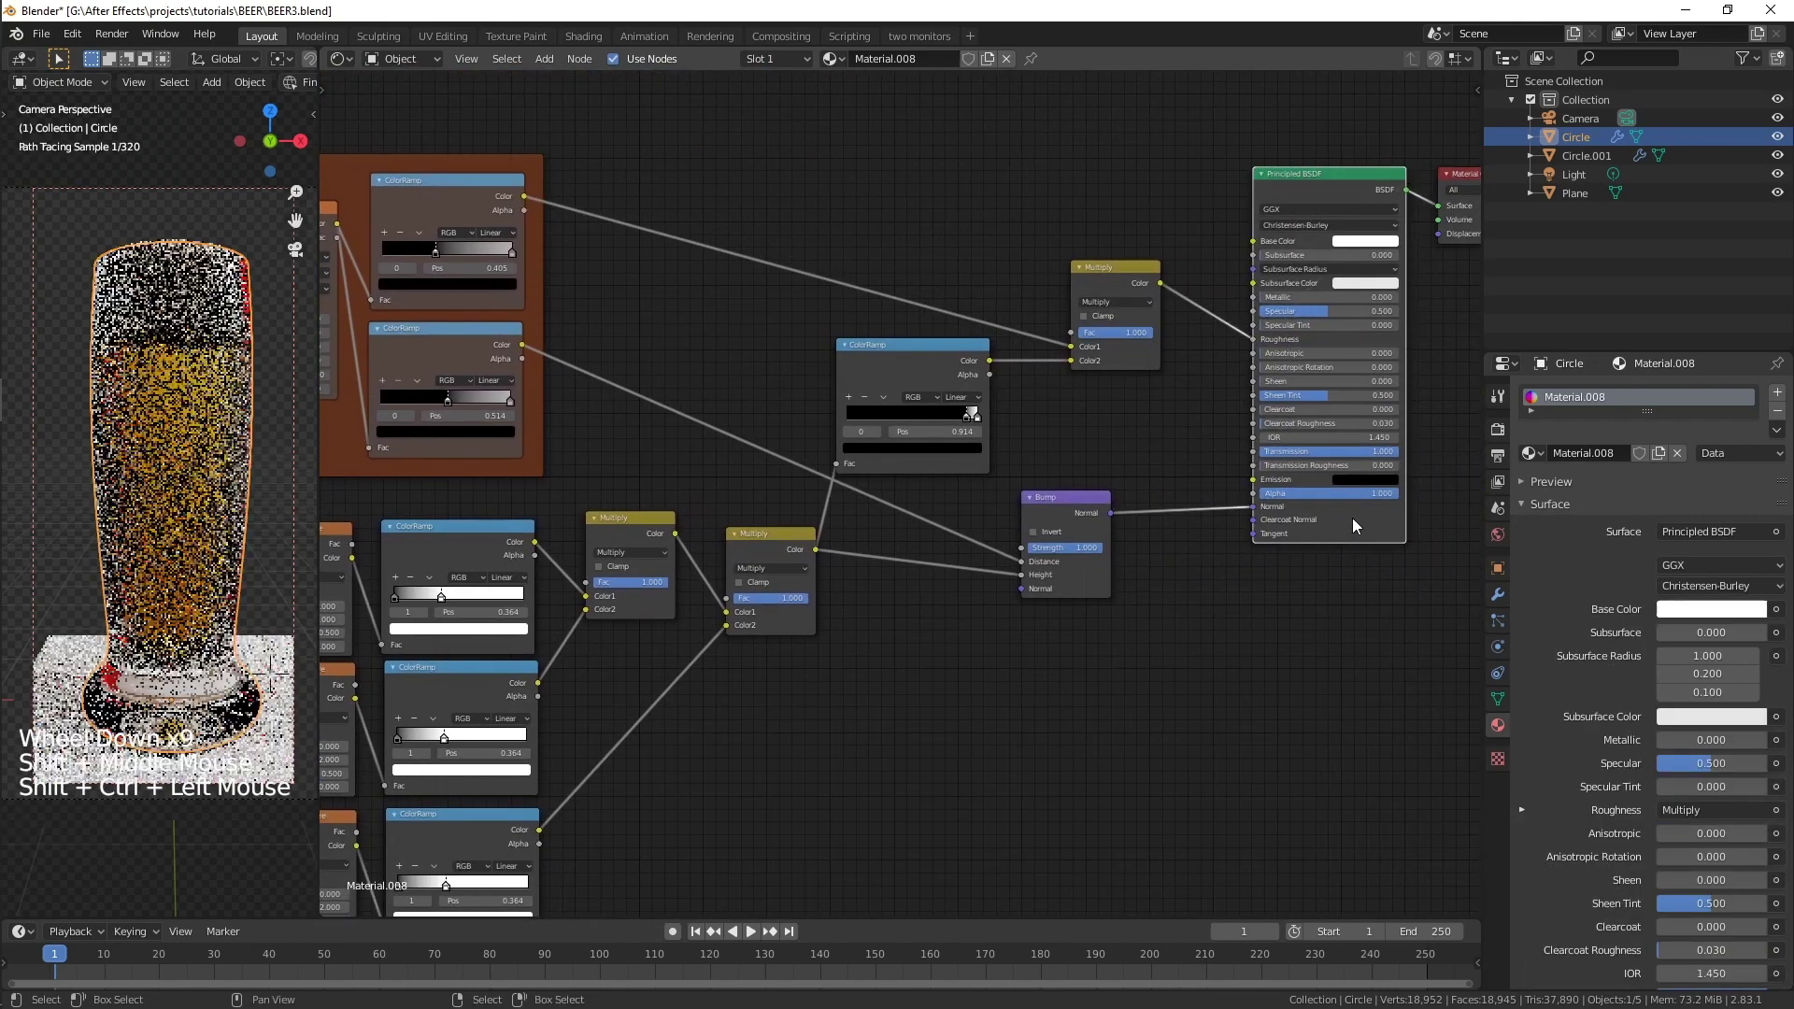
- Set the glass's Base Color to full white with a value of 1.000, and deselect all objects
click(1375, 245)
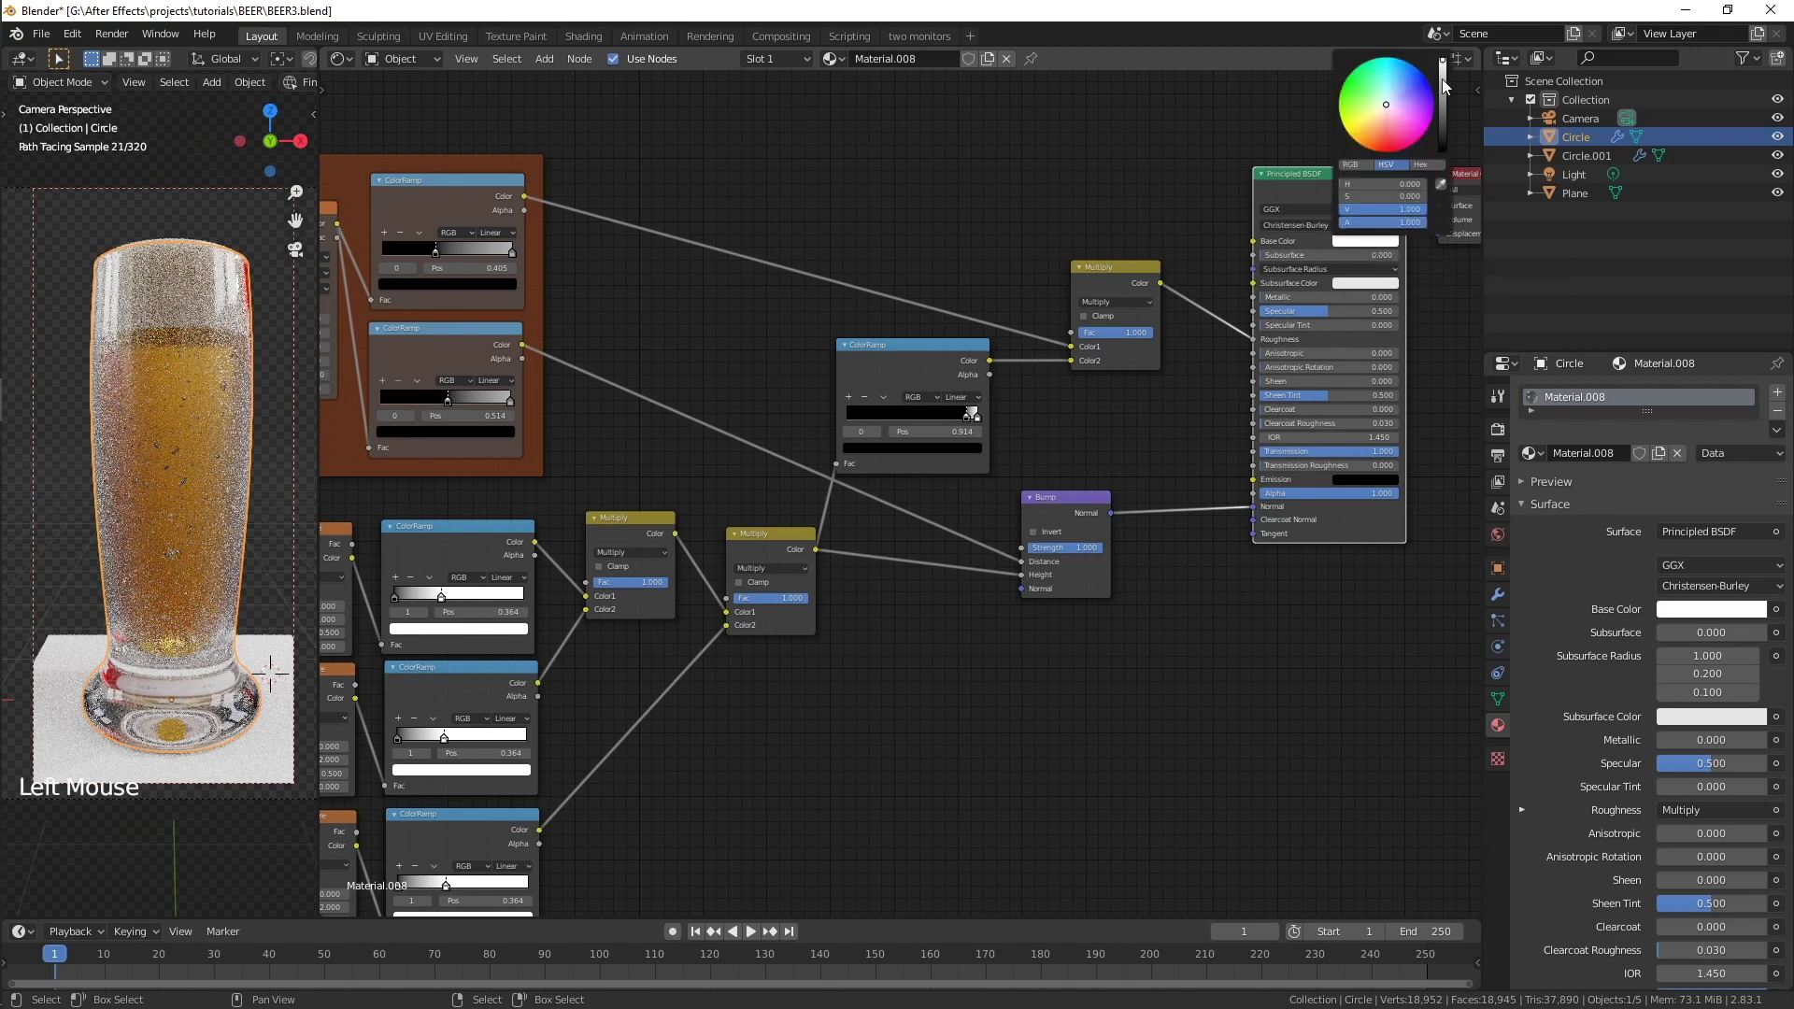
drag(1442, 61, 1446, 57)
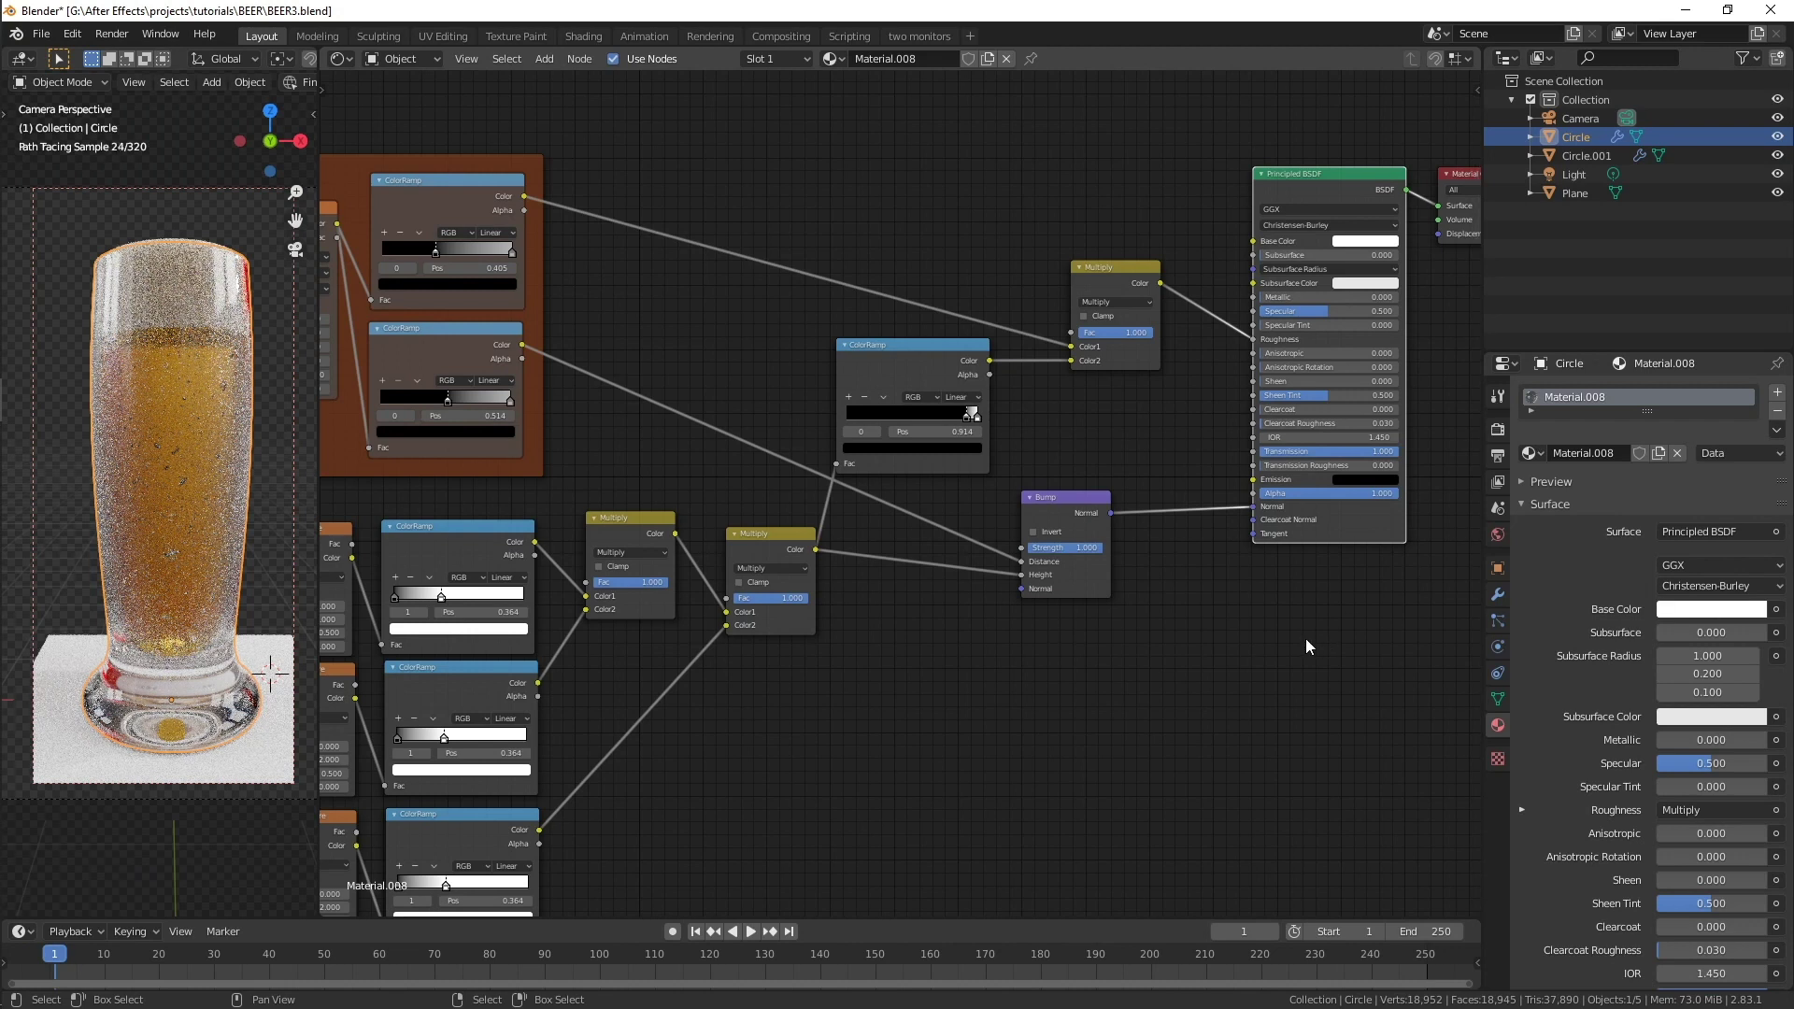
key(alt+a)
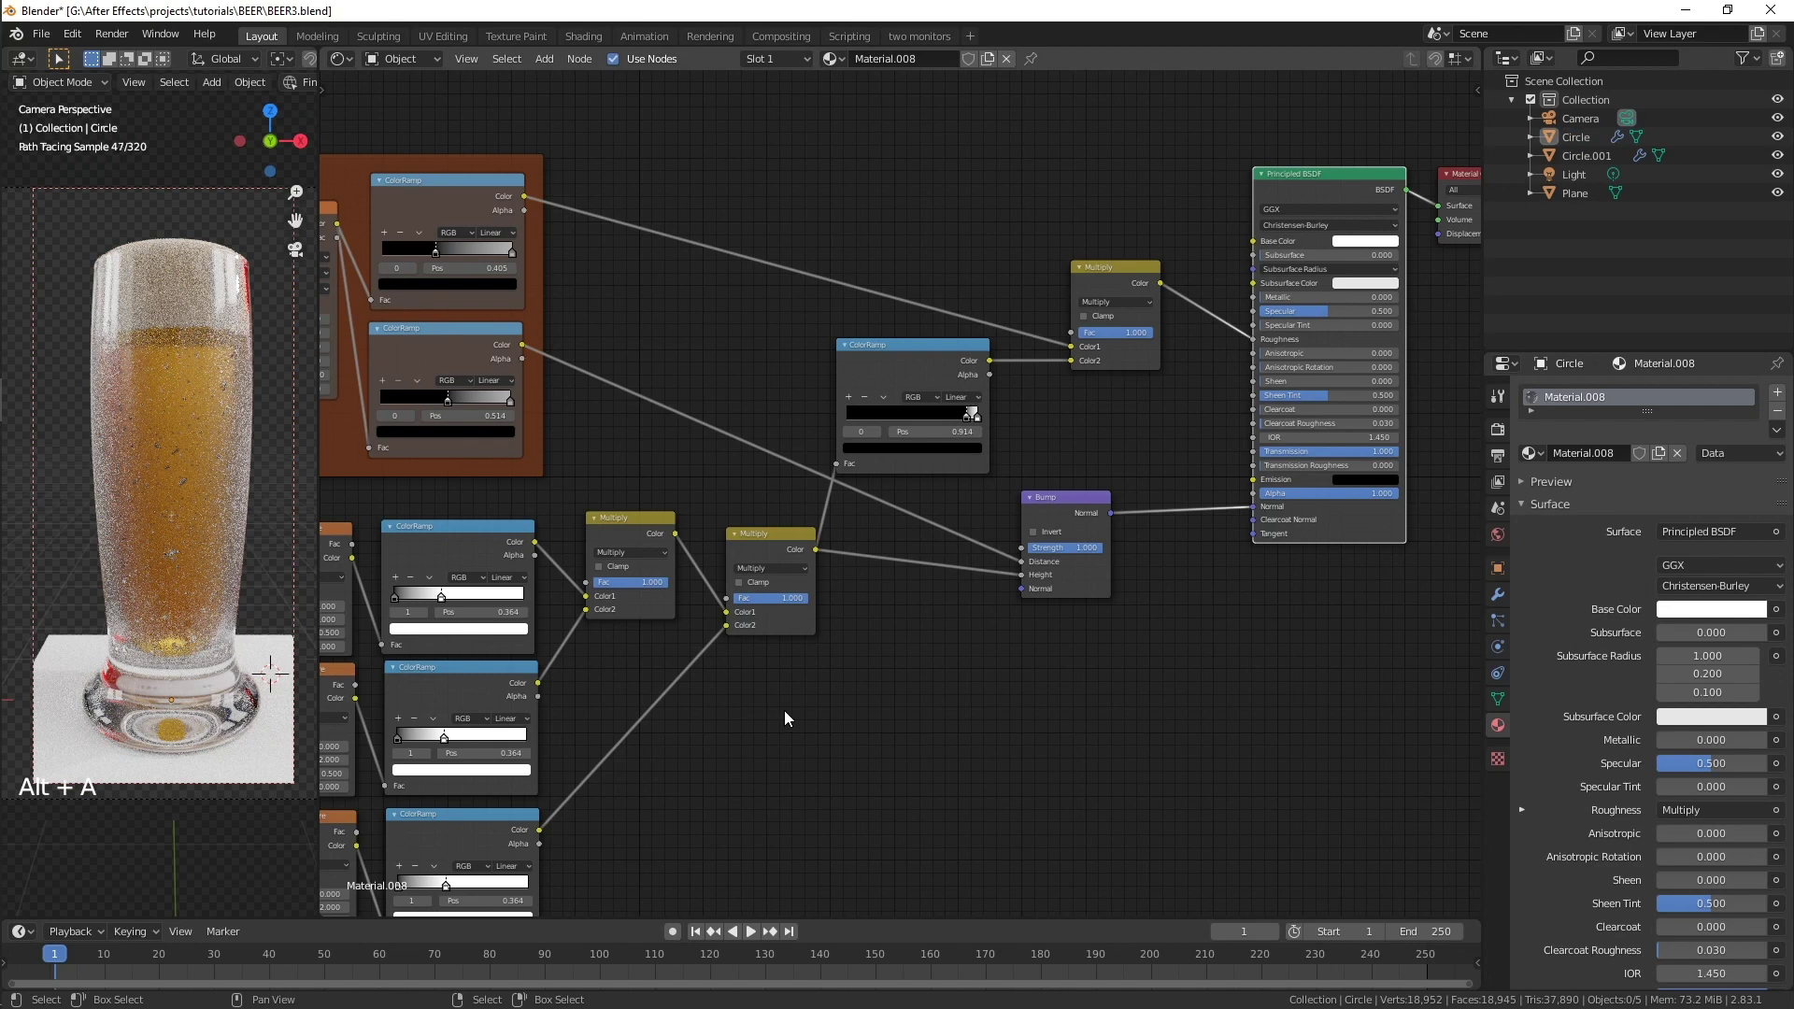
scroll(785, 710, down, 4)
shift+middle_drag(829, 701, 959, 670)
scroll(925, 695, down, 2)
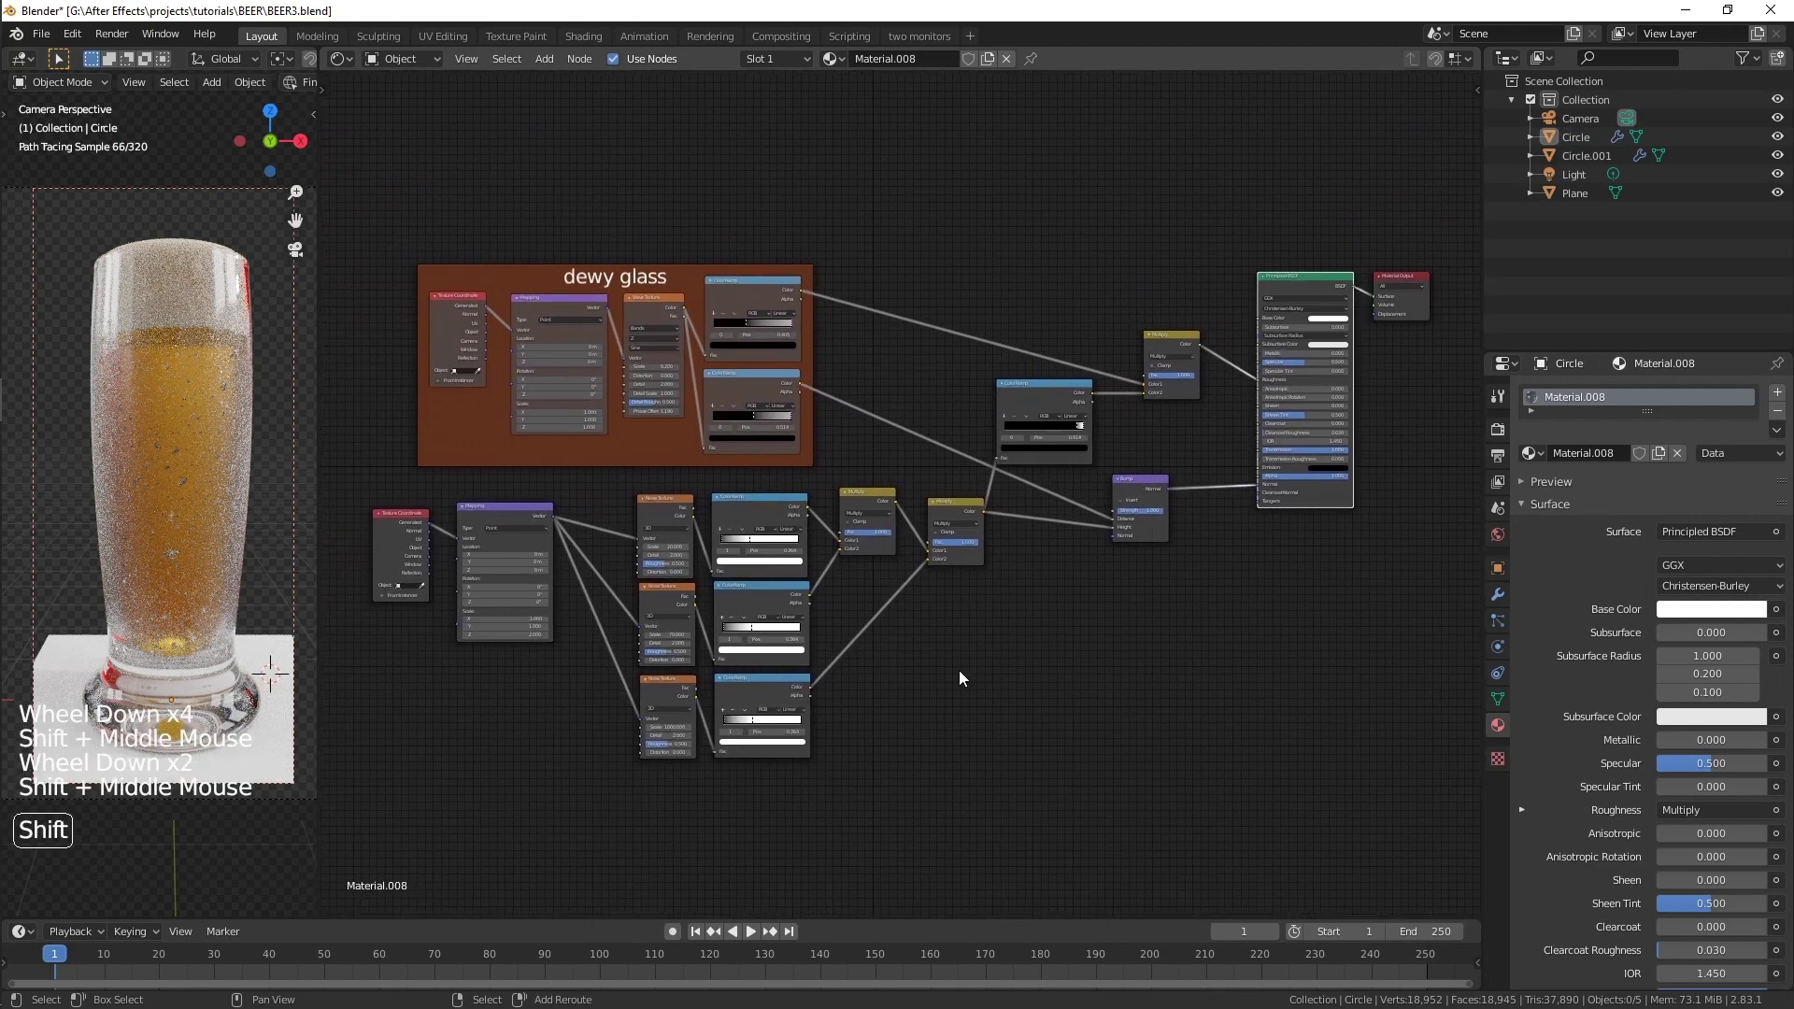
scroll(961, 669, up, 1)
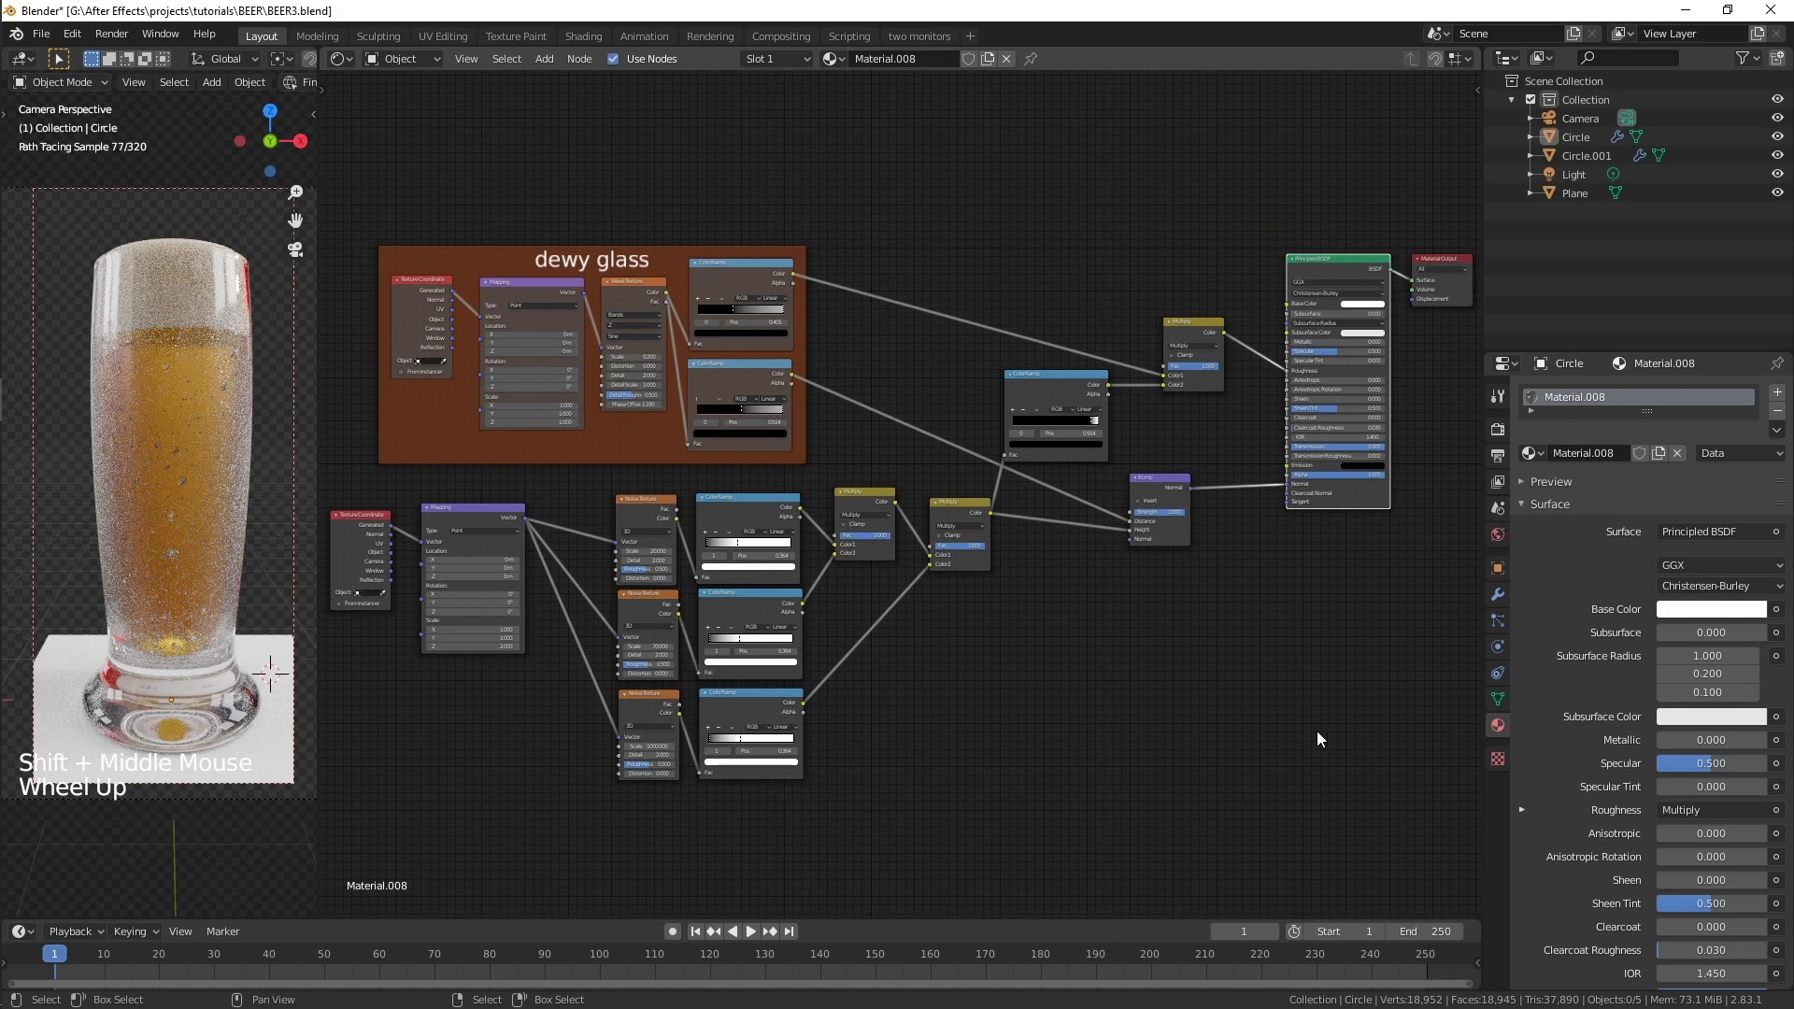
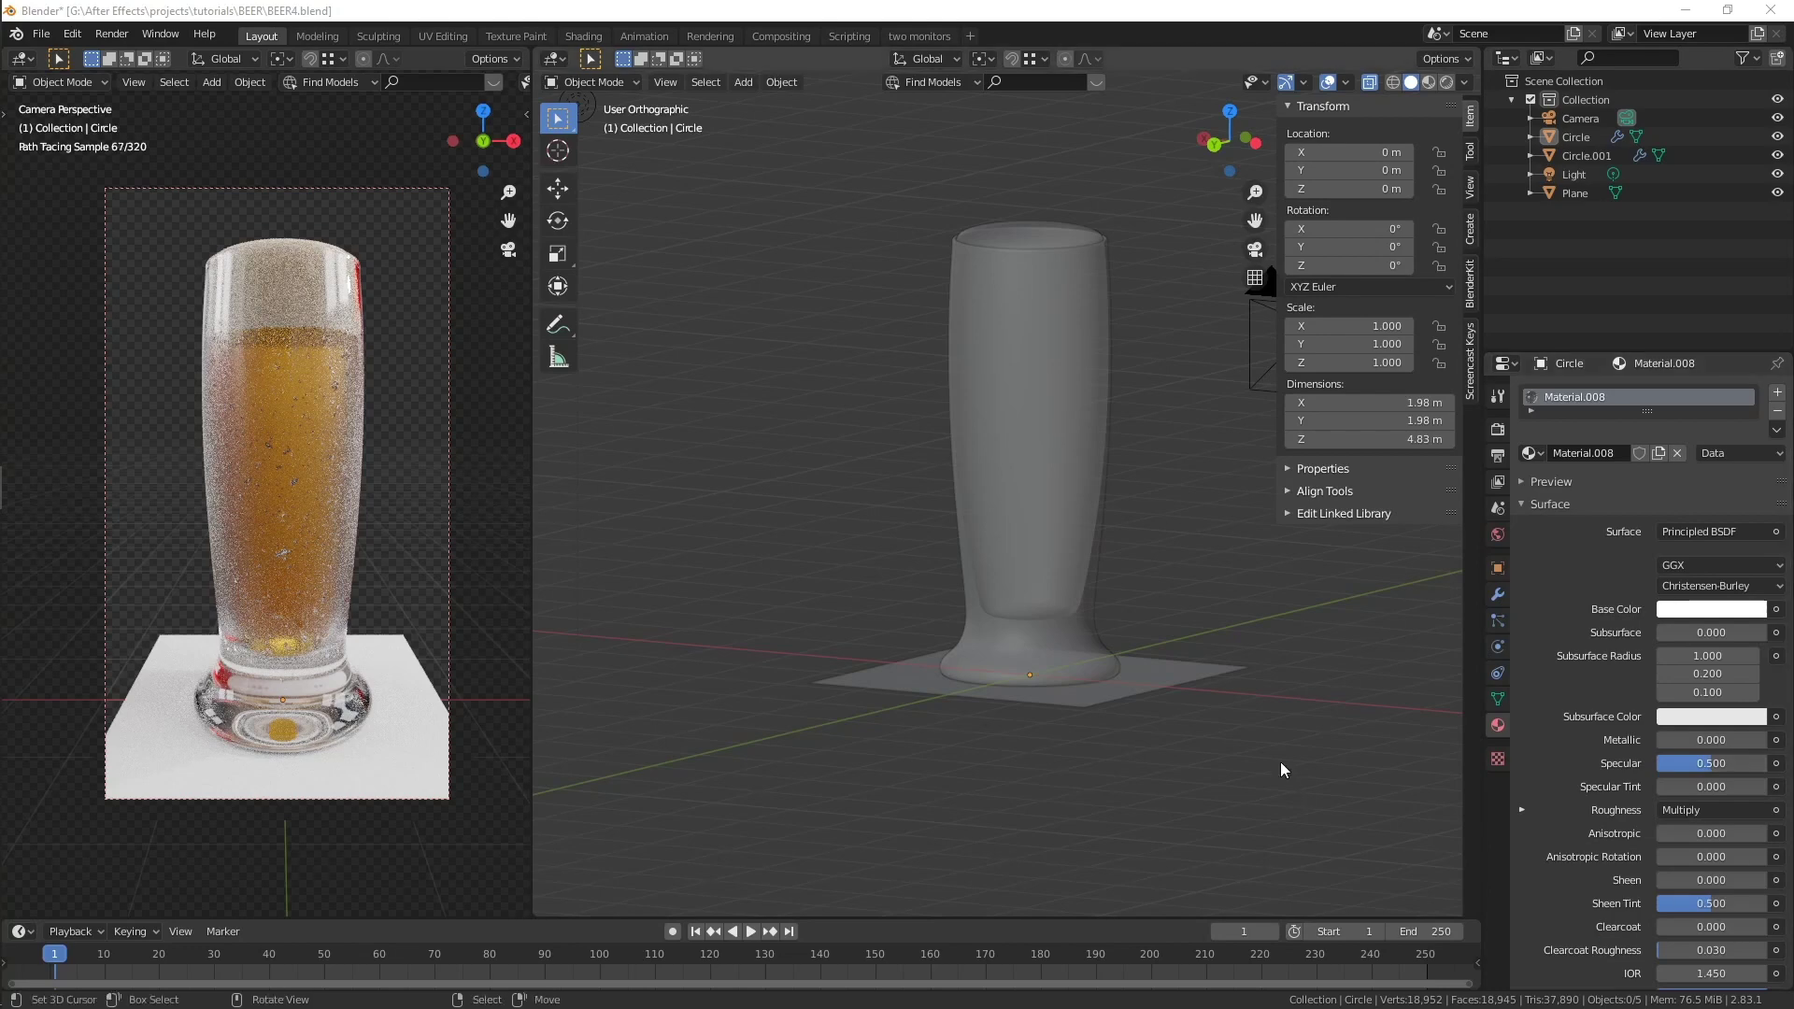
- Scale up the ground plane under the glass to about 7.97 m square
right_click(1168, 679)
scroll(1168, 684, down, 3)
shift+middle_drag(953, 697, 998, 671)
key(s)
click(1215, 686)
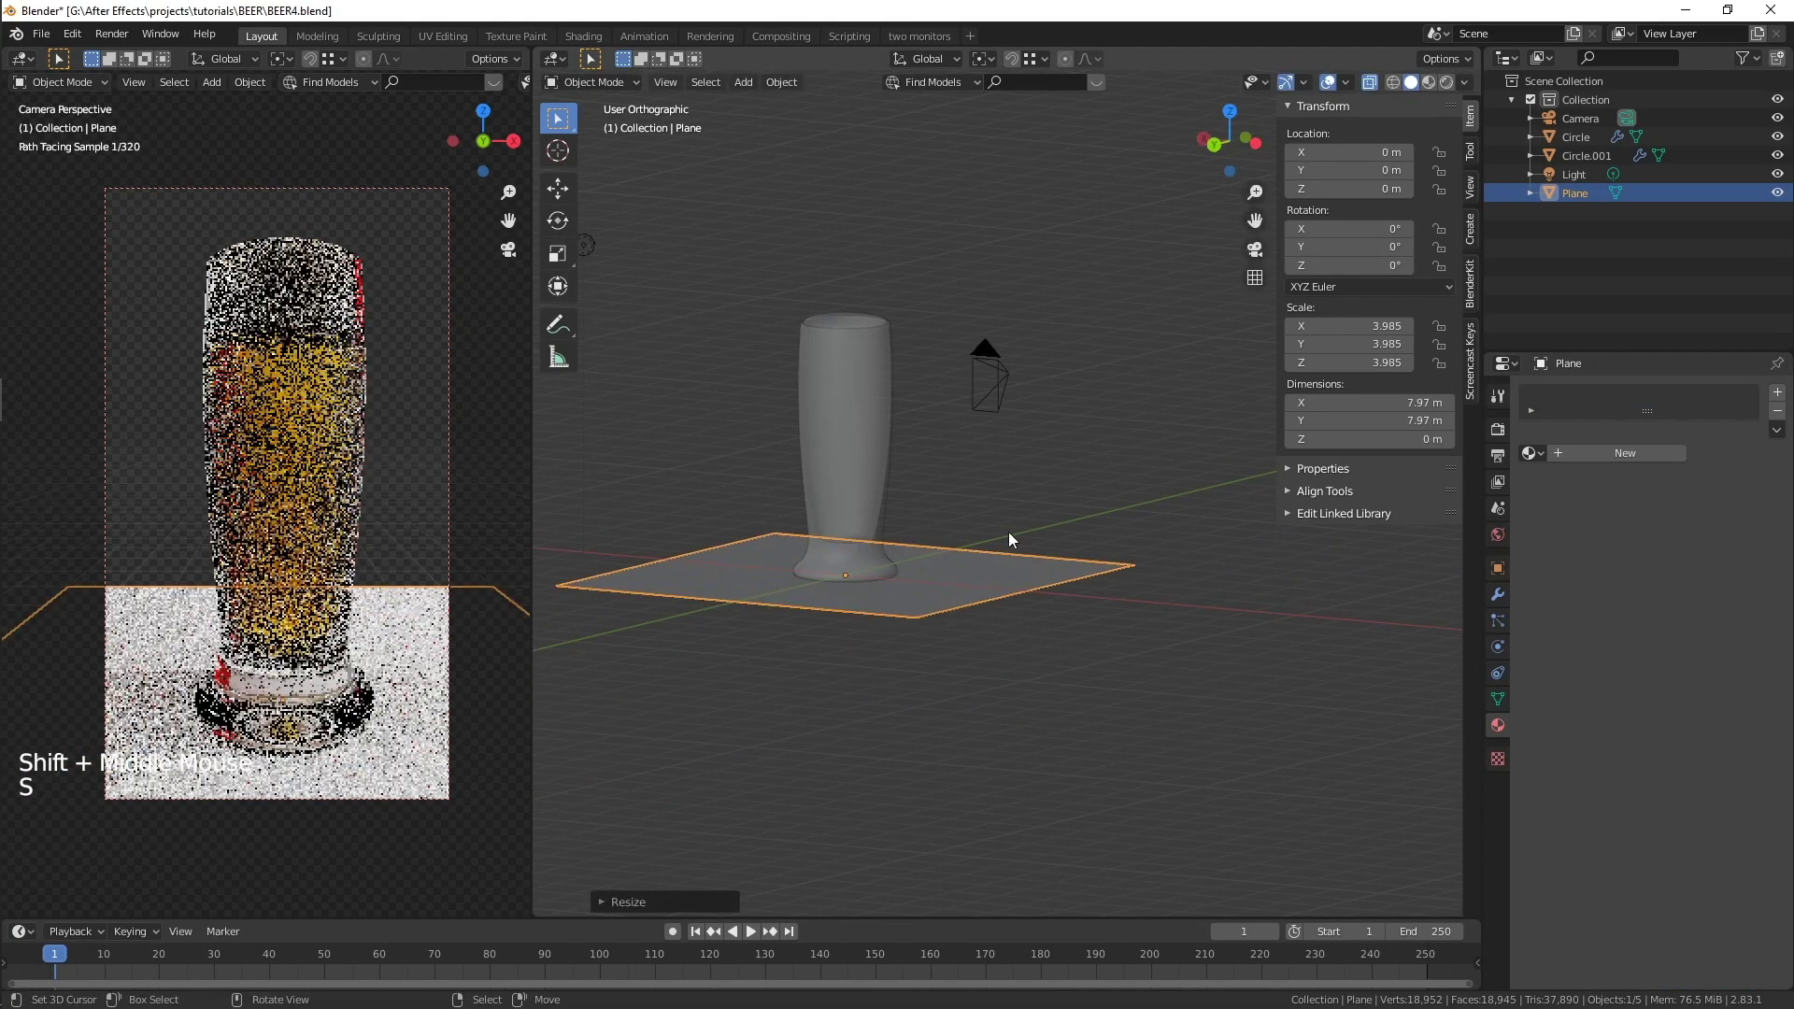
- Extrude one edge of the ground plane upward about 5.4 m to form a vertical wall
key(Tab)
right_click(1013, 552)
key(e)
click(1029, 273)
scroll(963, 474, down, 5)
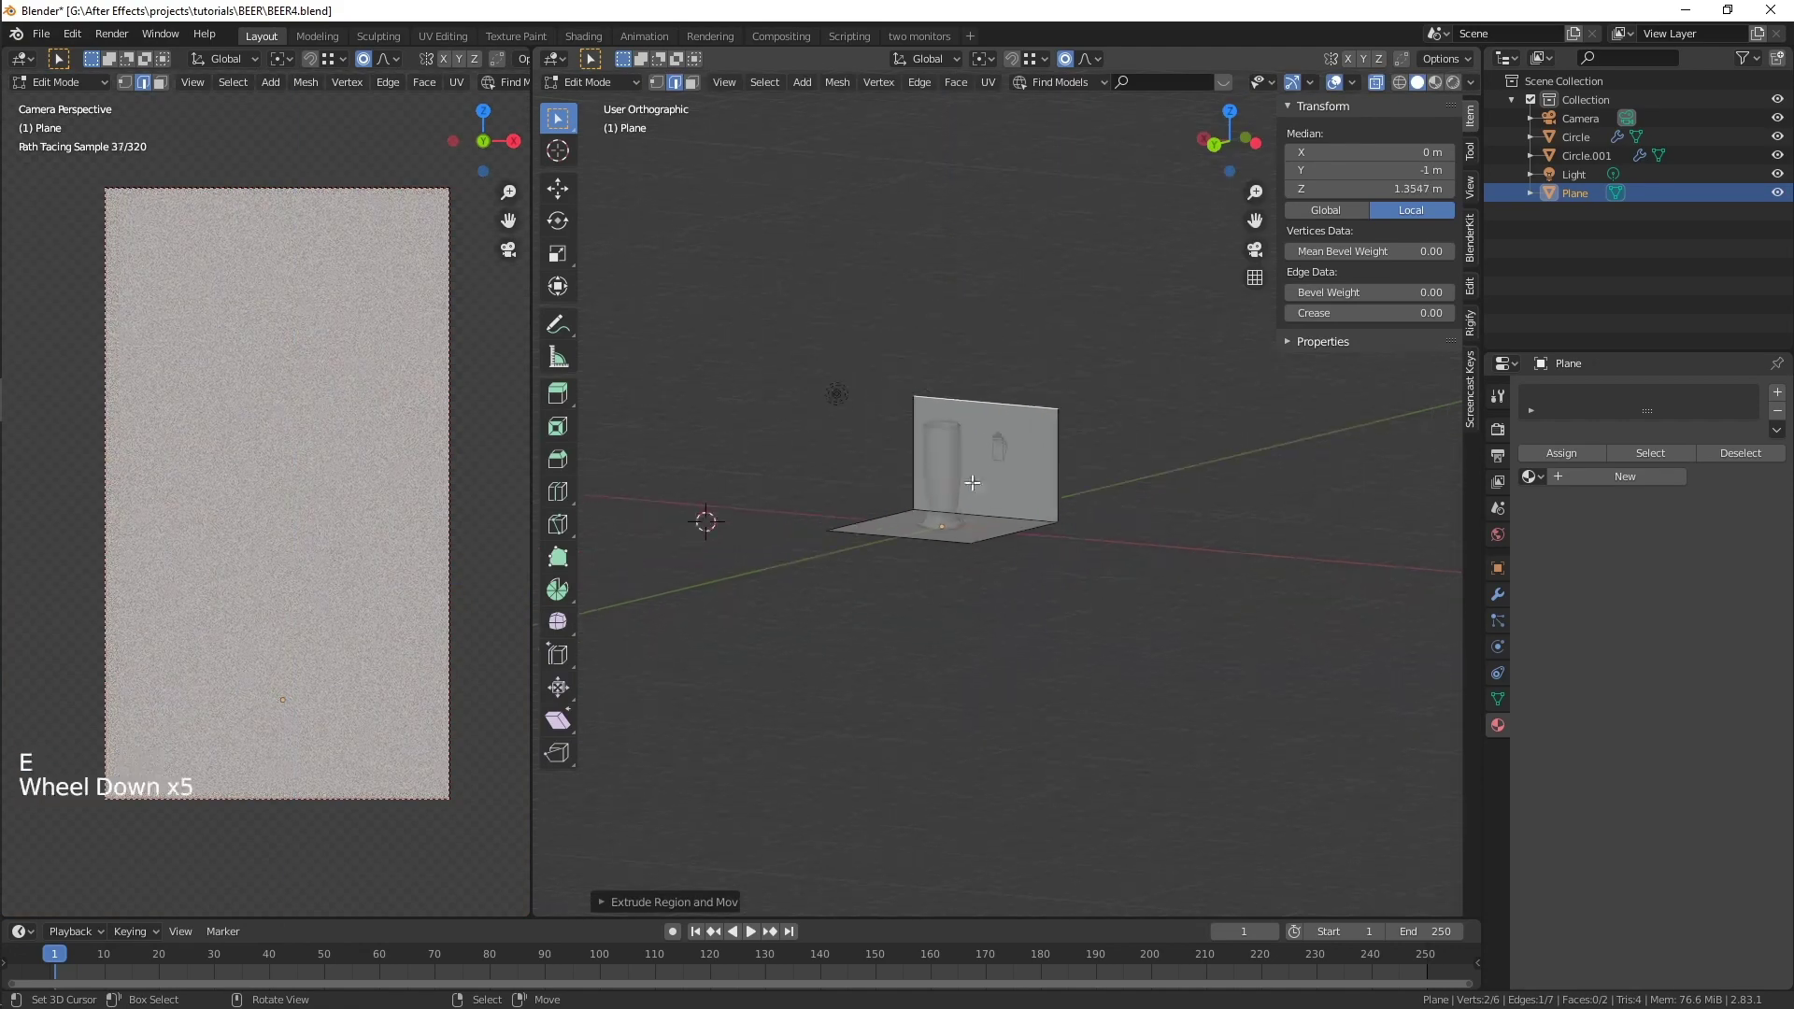
middle_drag(987, 551, 1214, 640)
key(Tab)
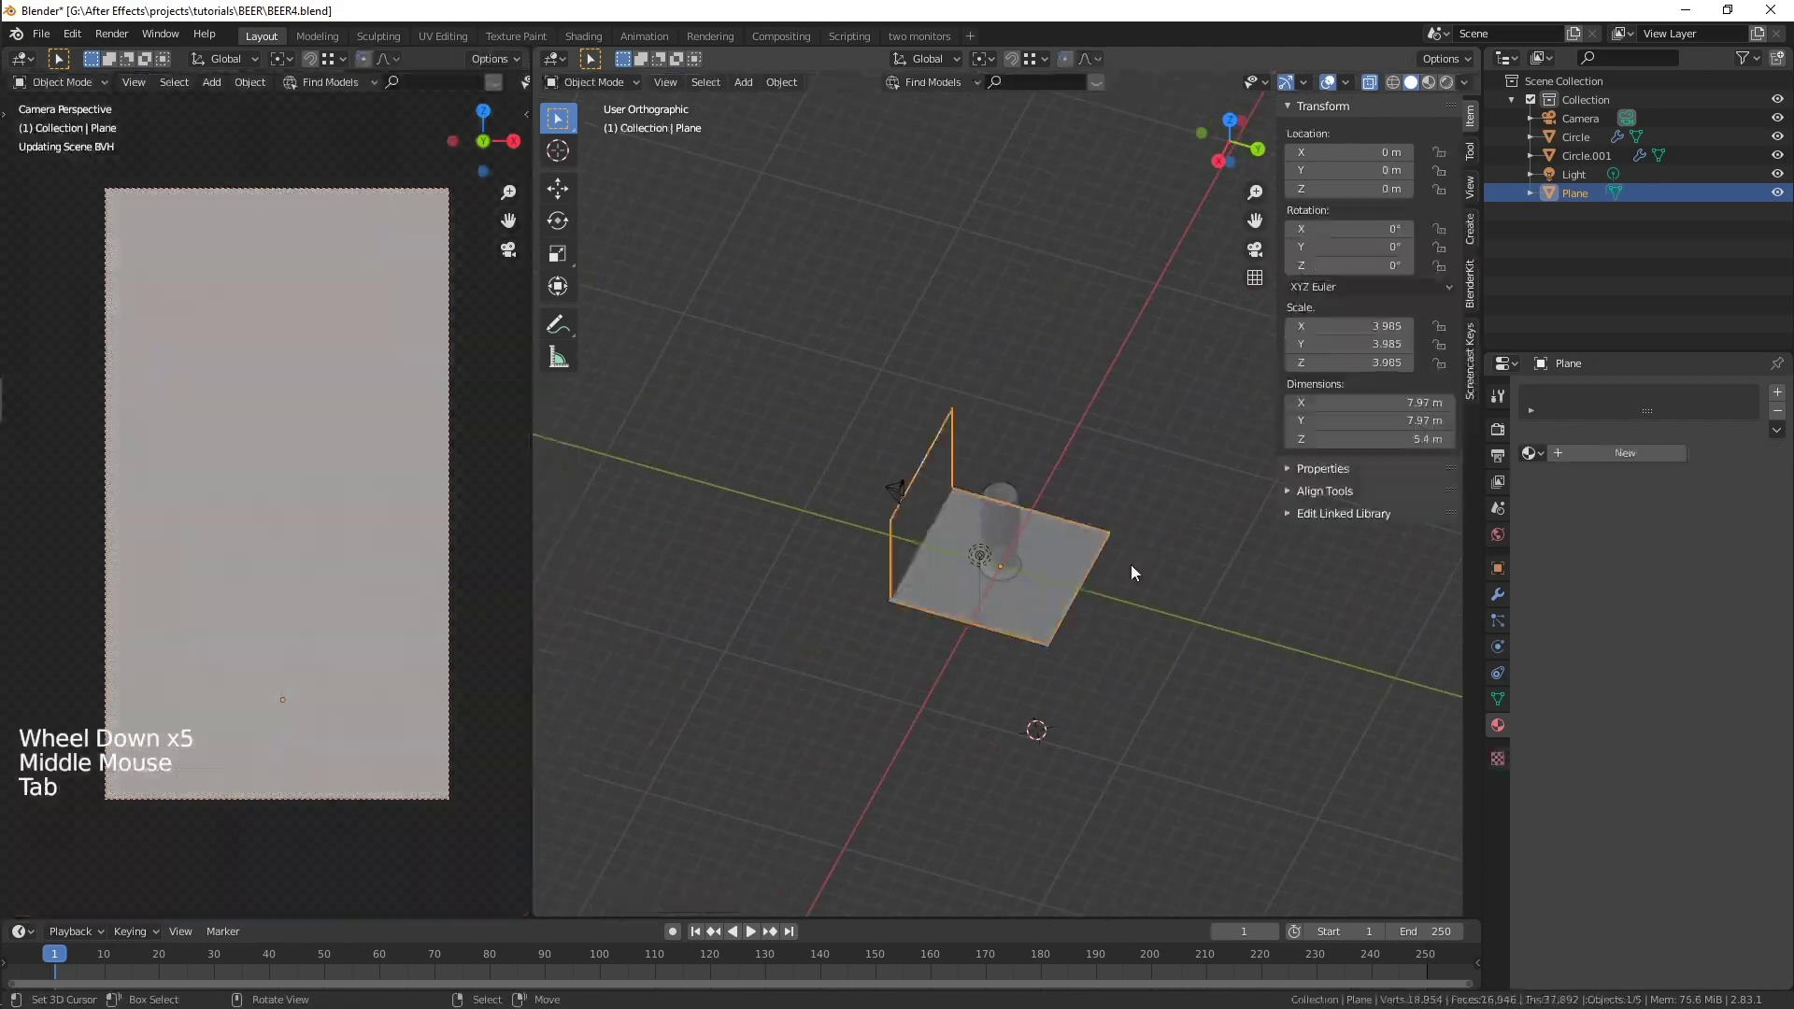
- Rotate the plane 180° about the Z axis so the wall stands behind the glass
text(rz180)
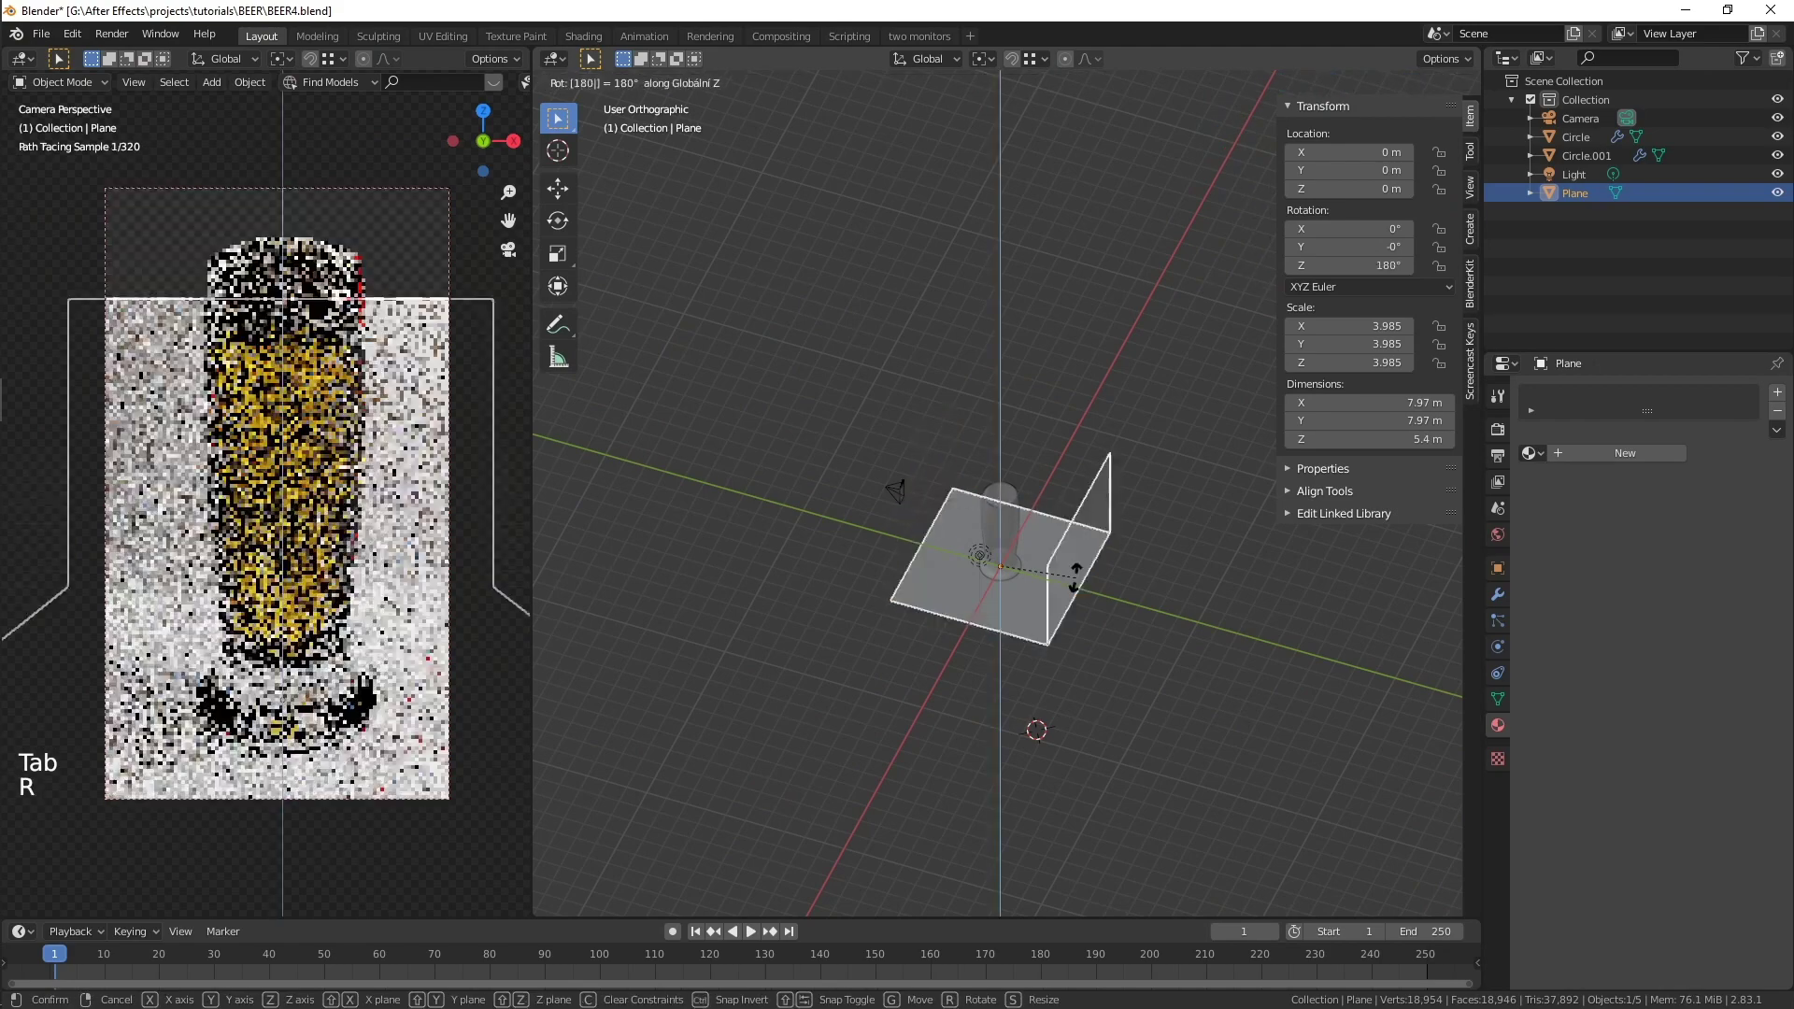
key(Return)
middle_drag(1006, 613, 1078, 542)
scroll(1078, 542, up, 5)
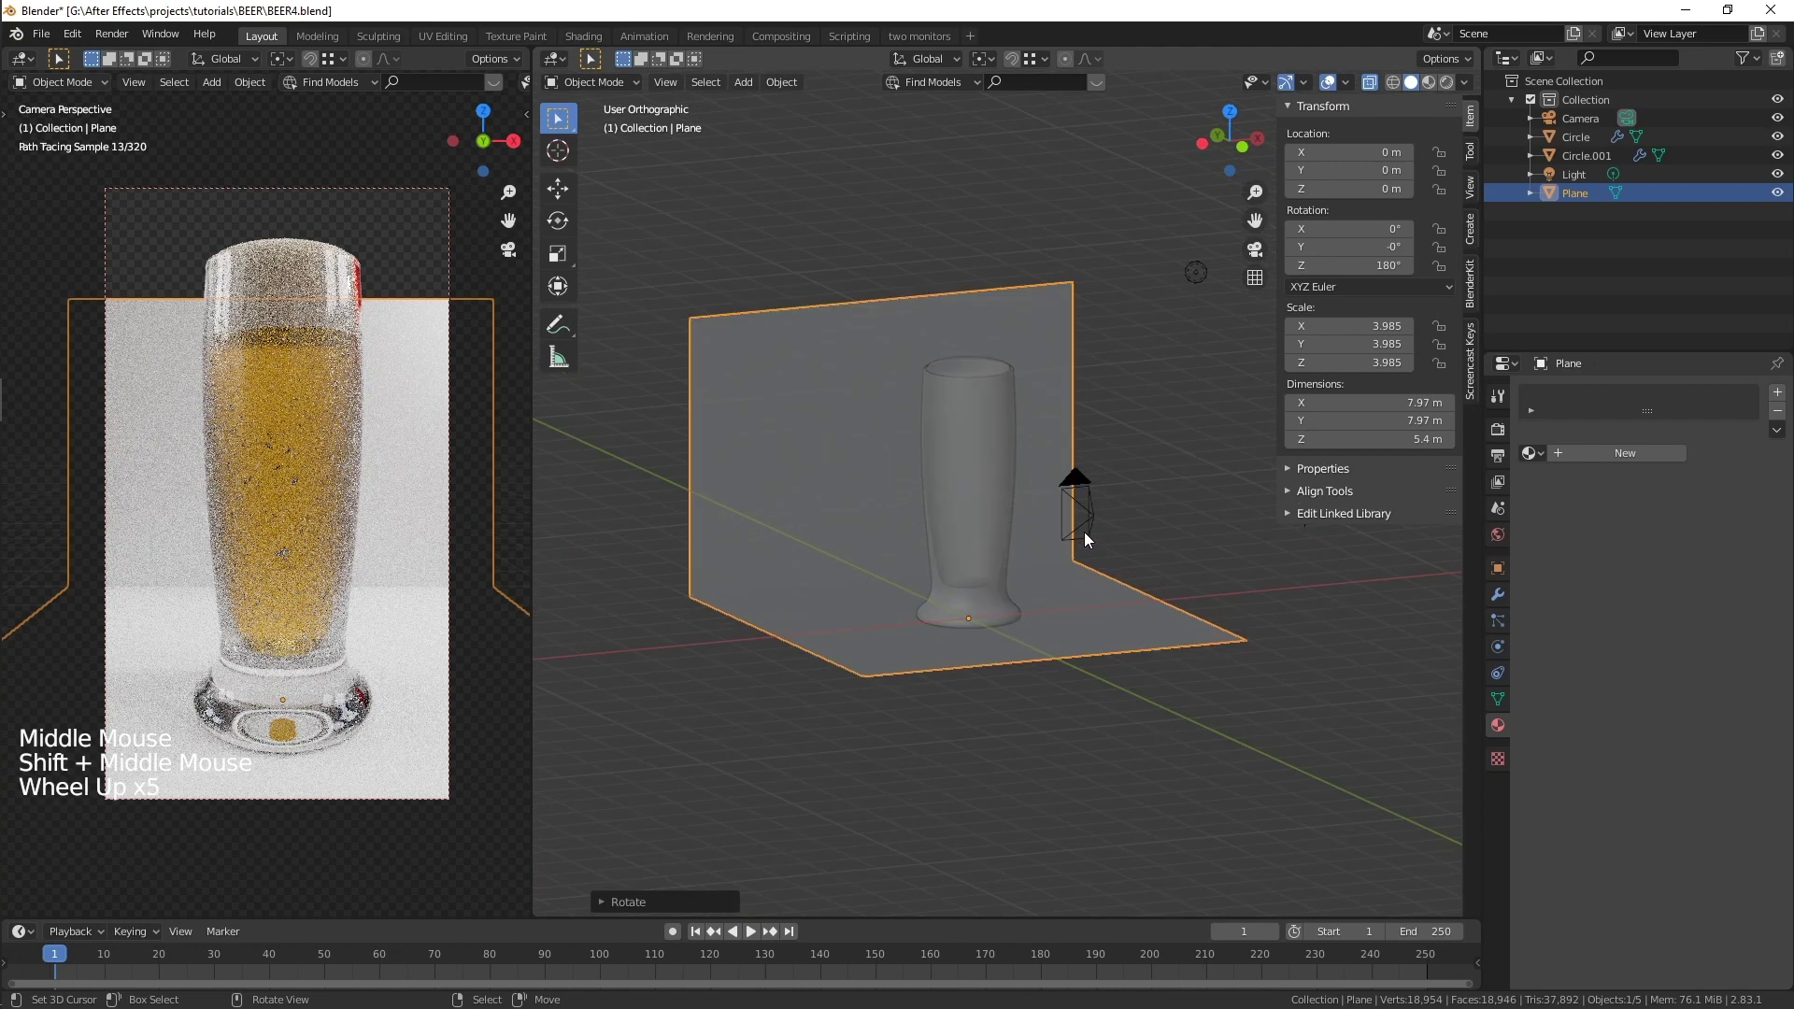
- Raise the wall's top edge along Z to a height of about 7.97 m so it fills the camera view
right_click(914, 303)
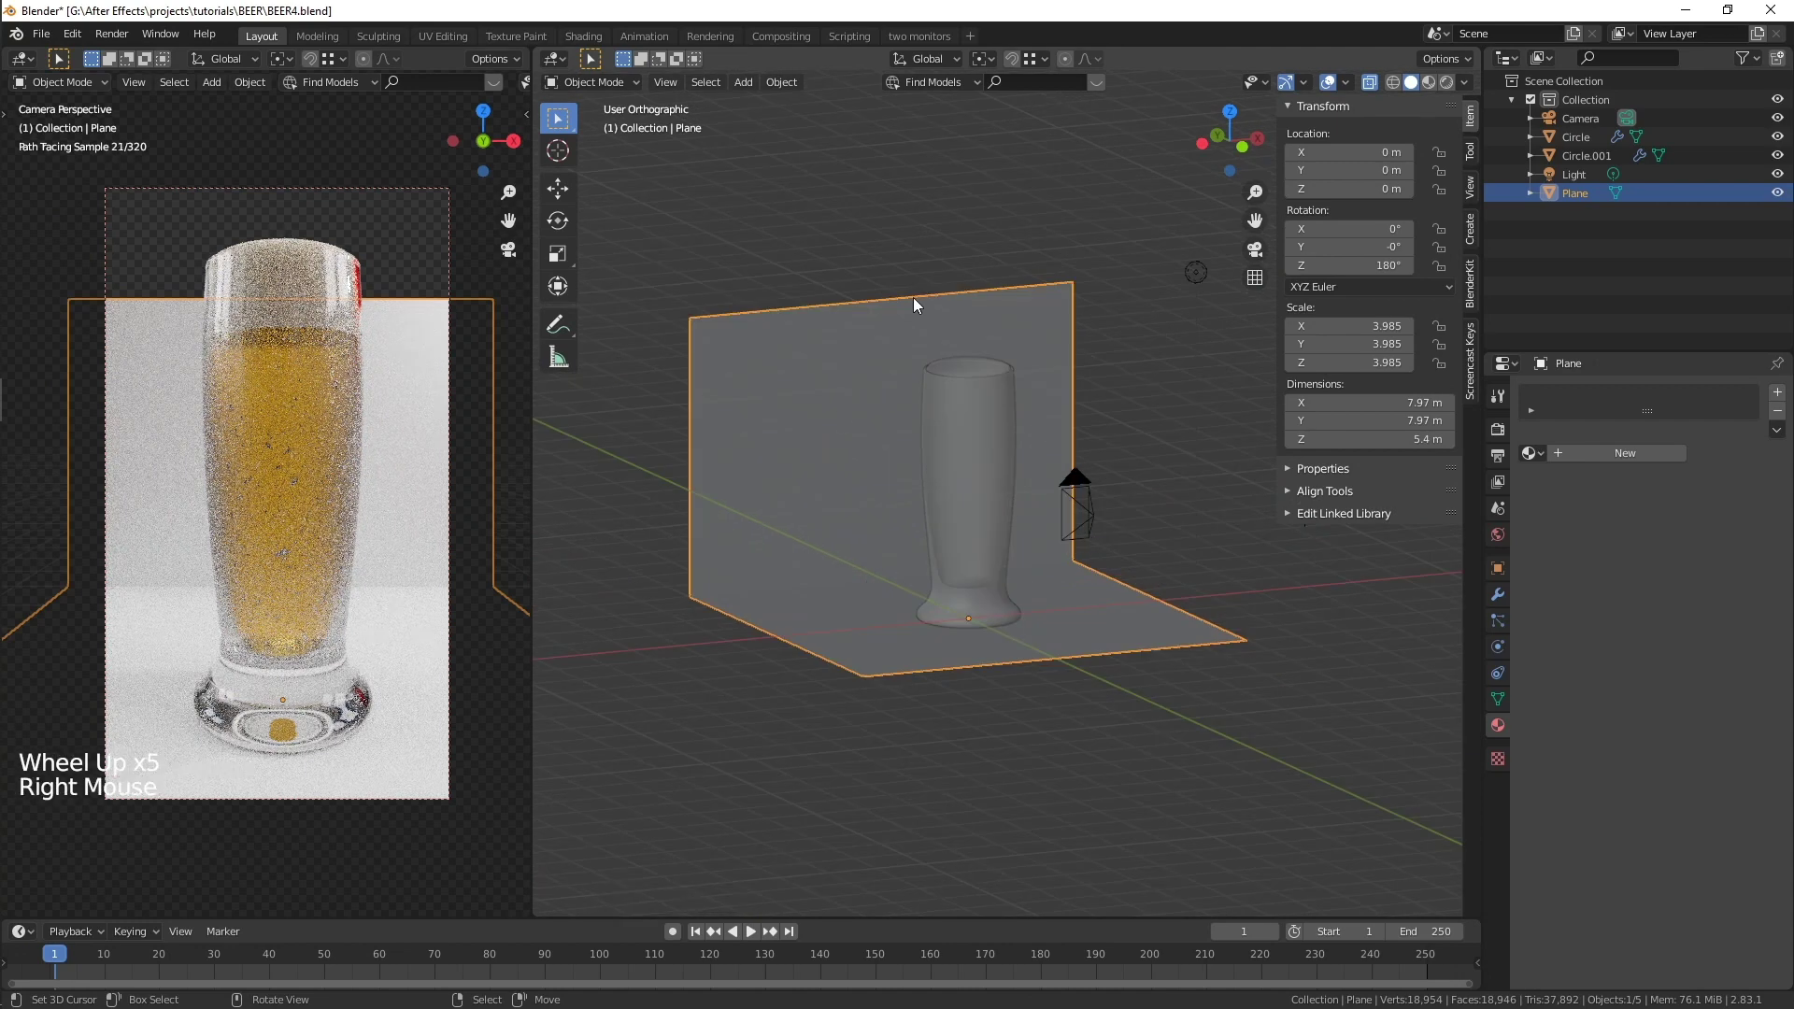
key(Tab)
key(g)
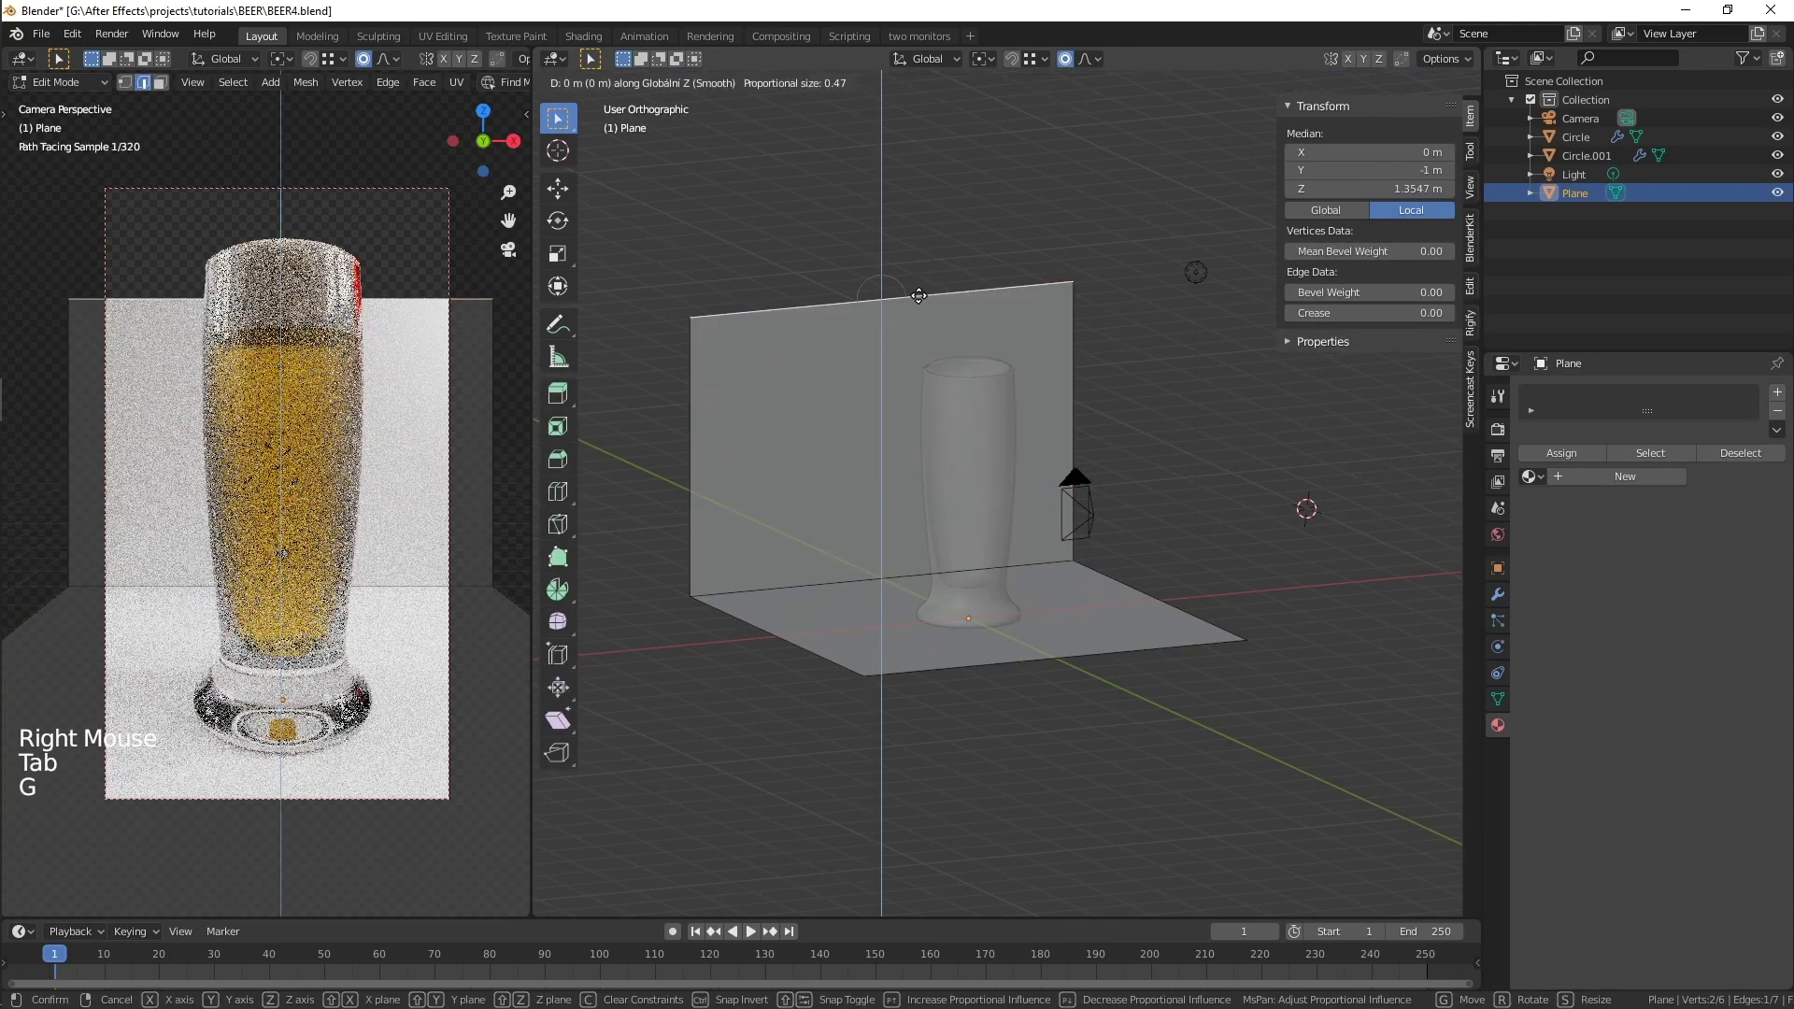
click(1025, 263)
scroll(1025, 264, down, 4)
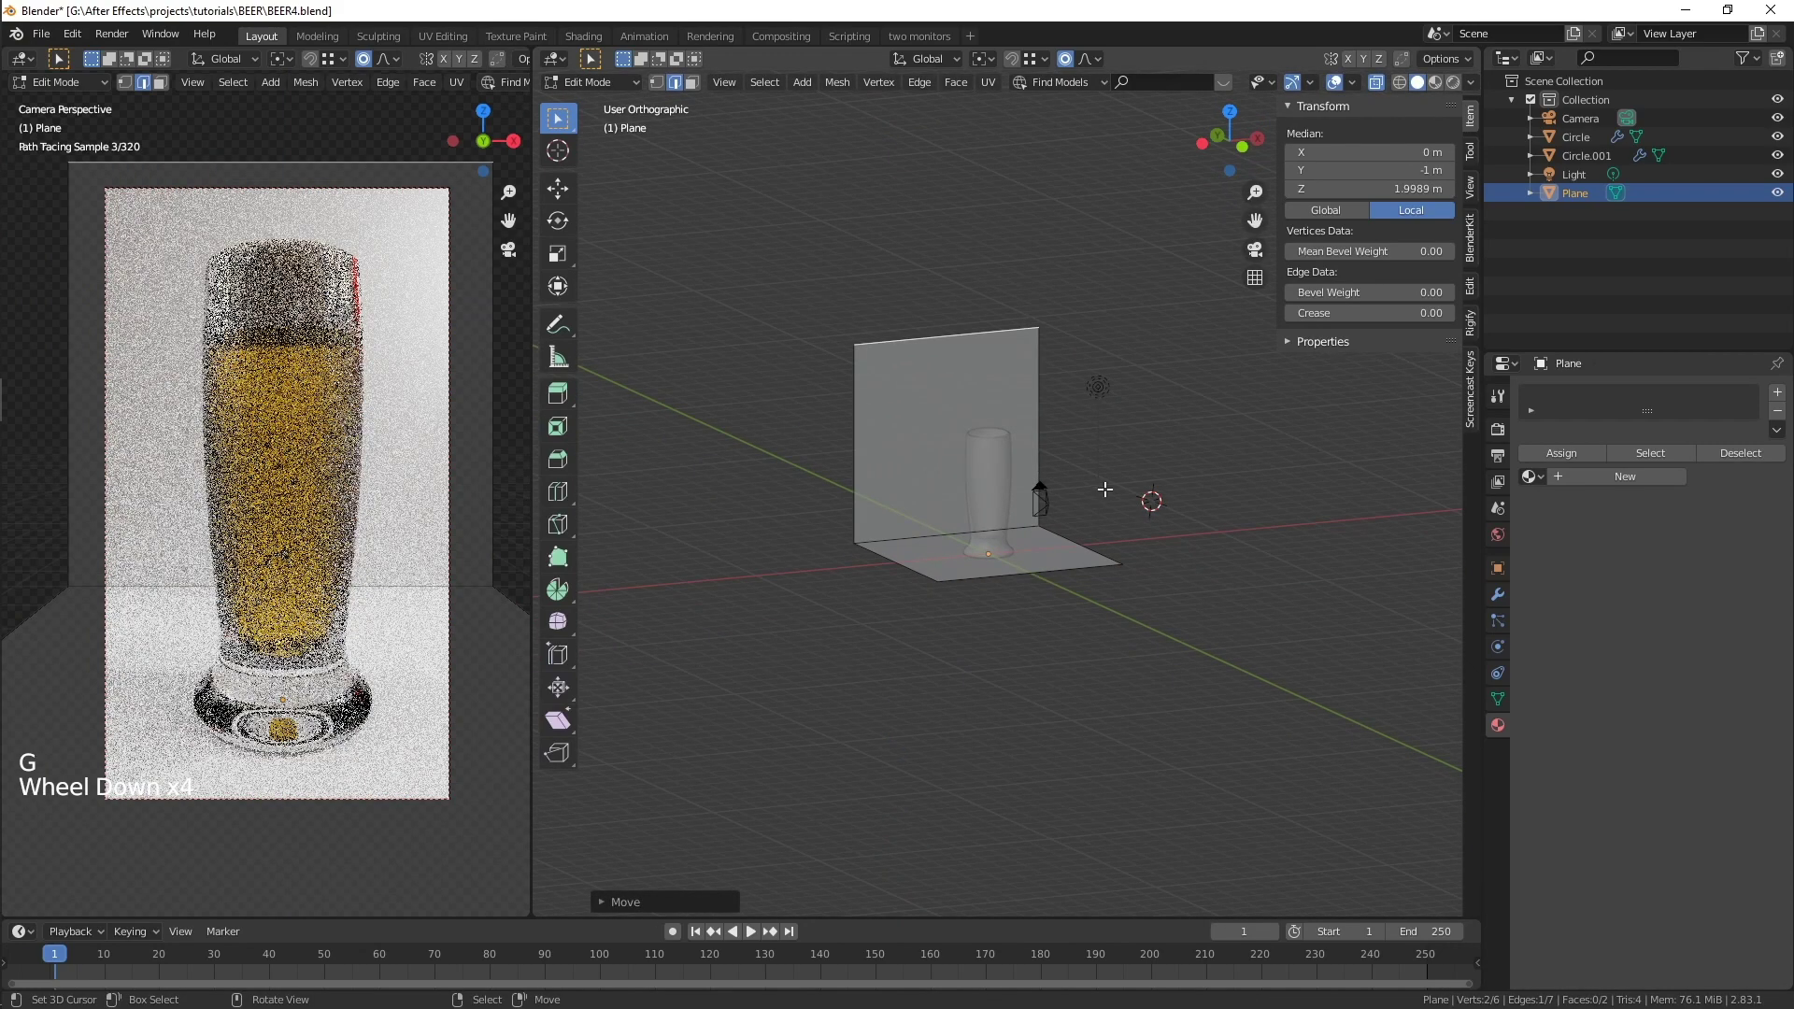
key(Tab)
- Widen the backdrop plane along the X axis to about 23.8 m
key(s)
key(x)
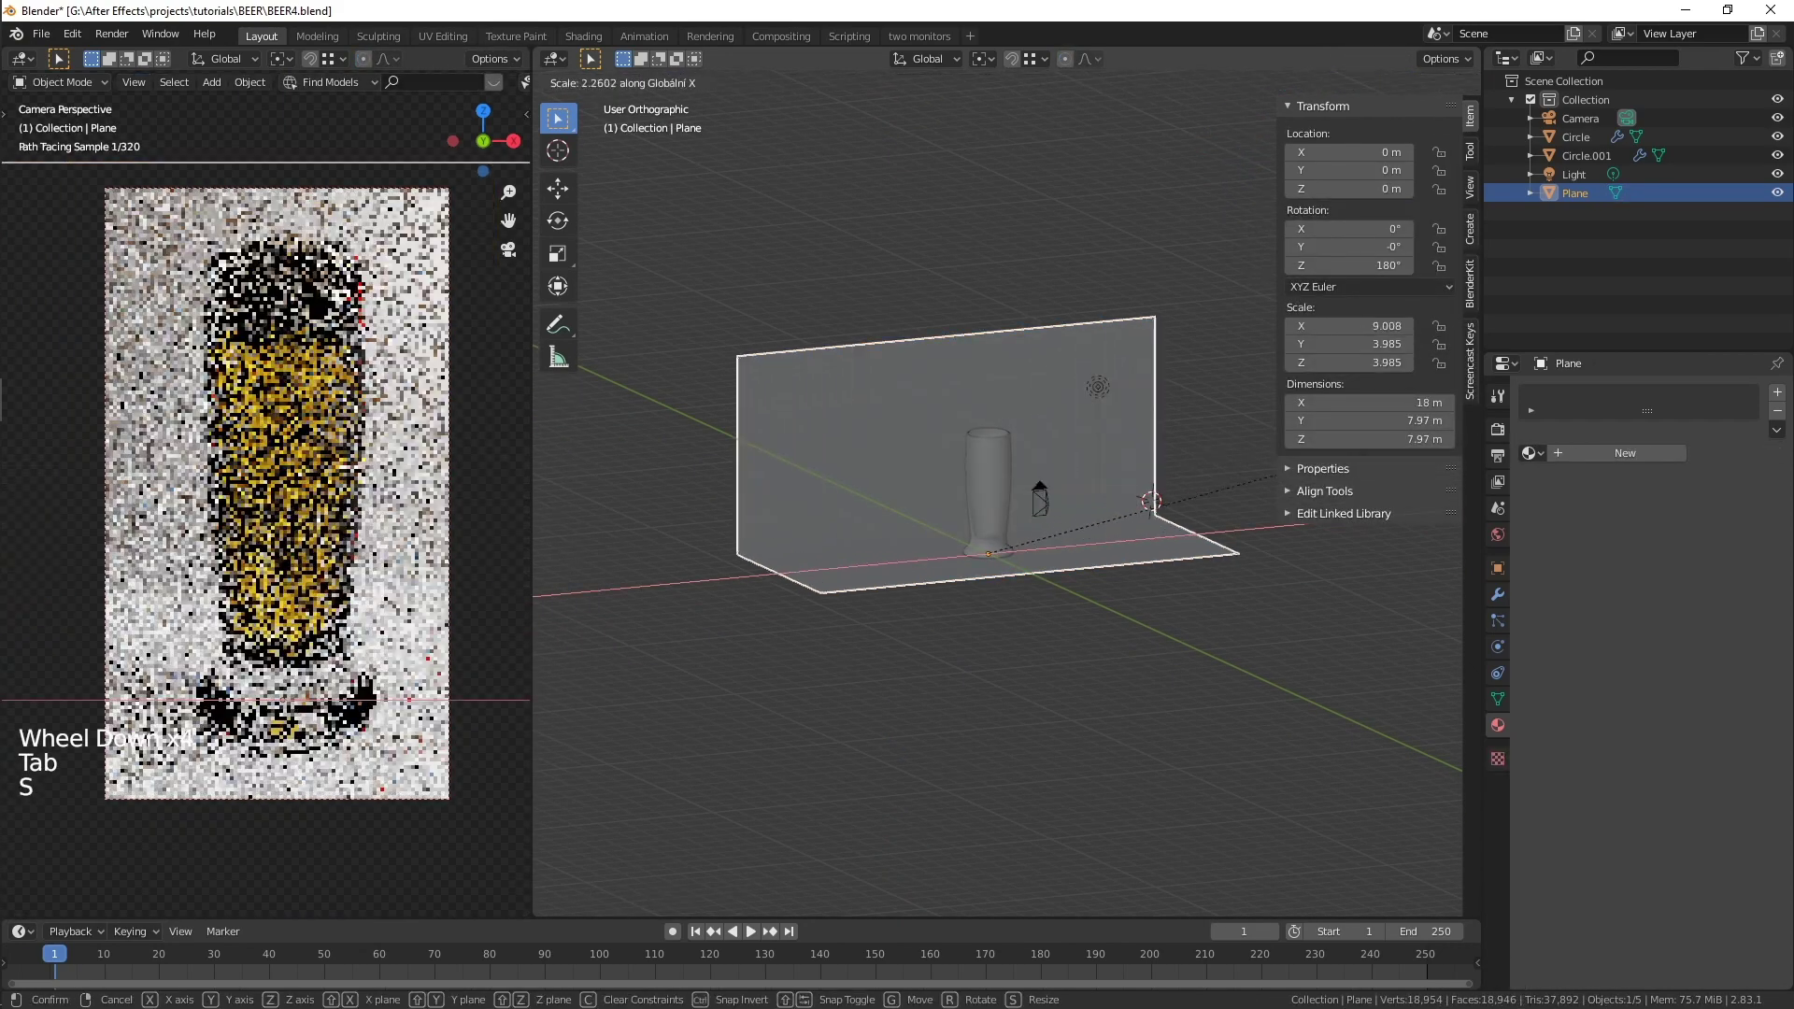
click(1079, 614)
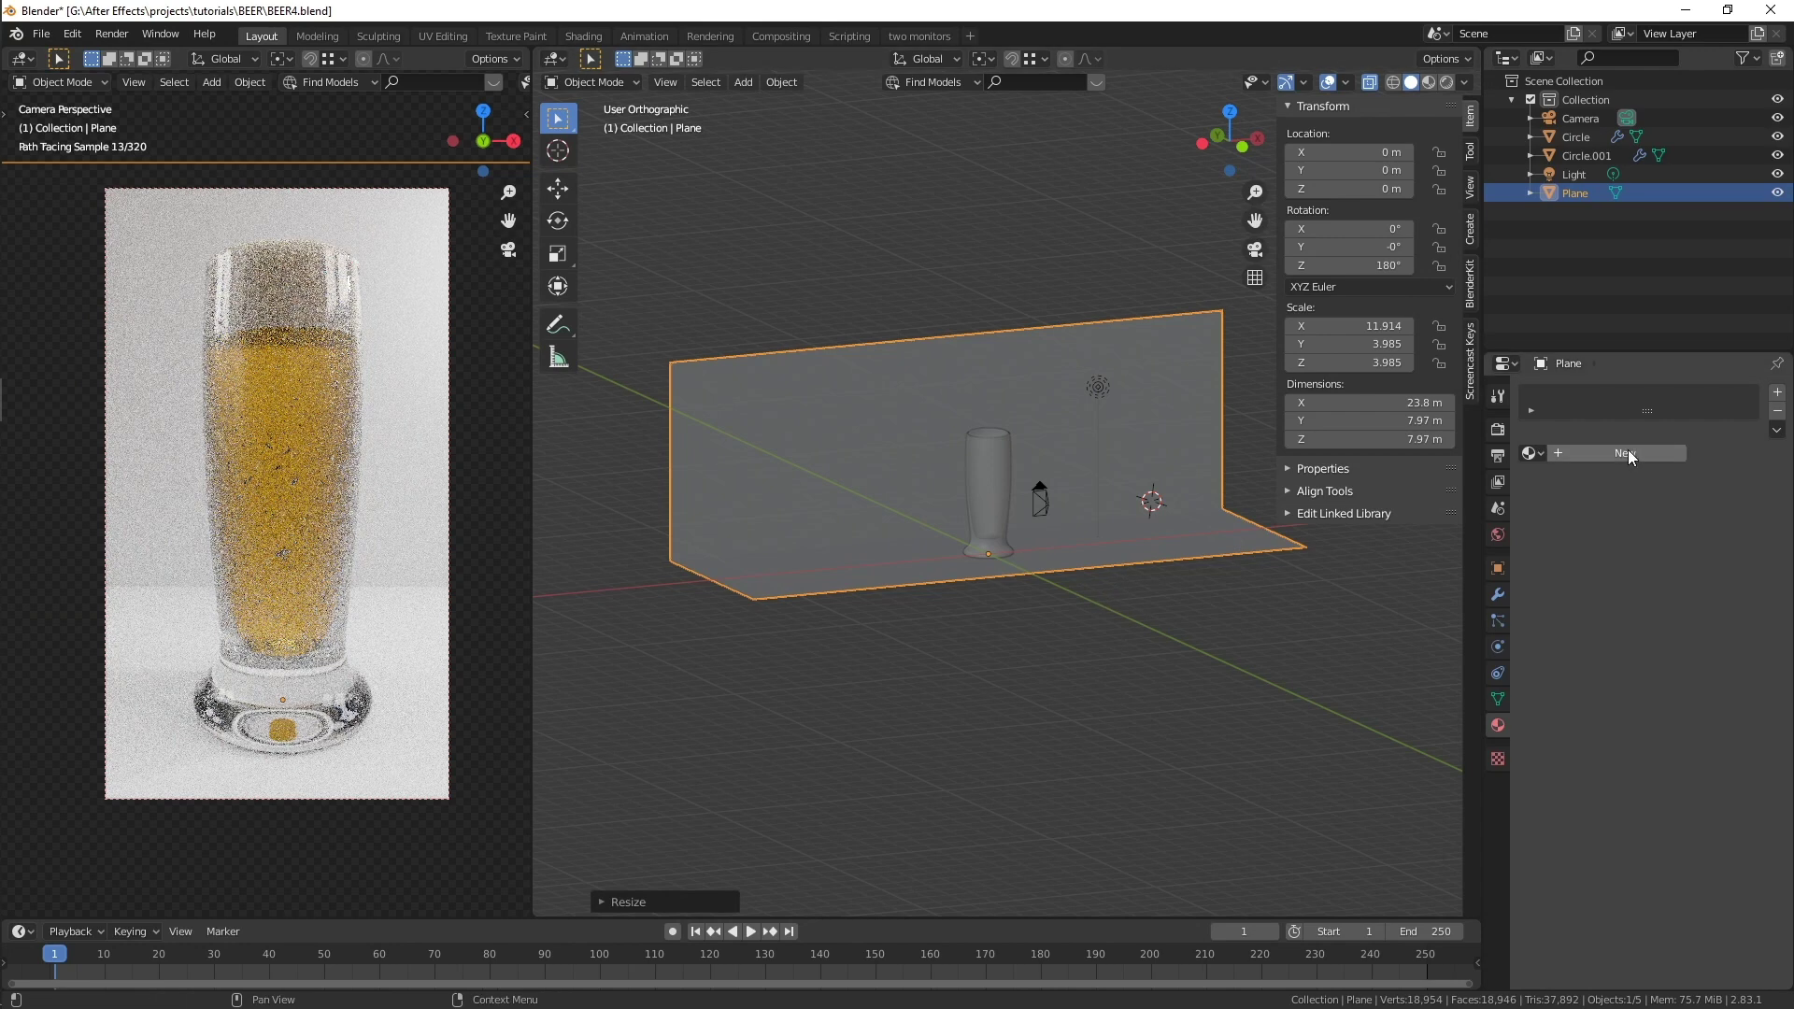
- Round the backdrop's corner with a Bevel modifier of 0.35 m offset and 43 segments, and shade the object smooth
click(1498, 594)
click(1630, 392)
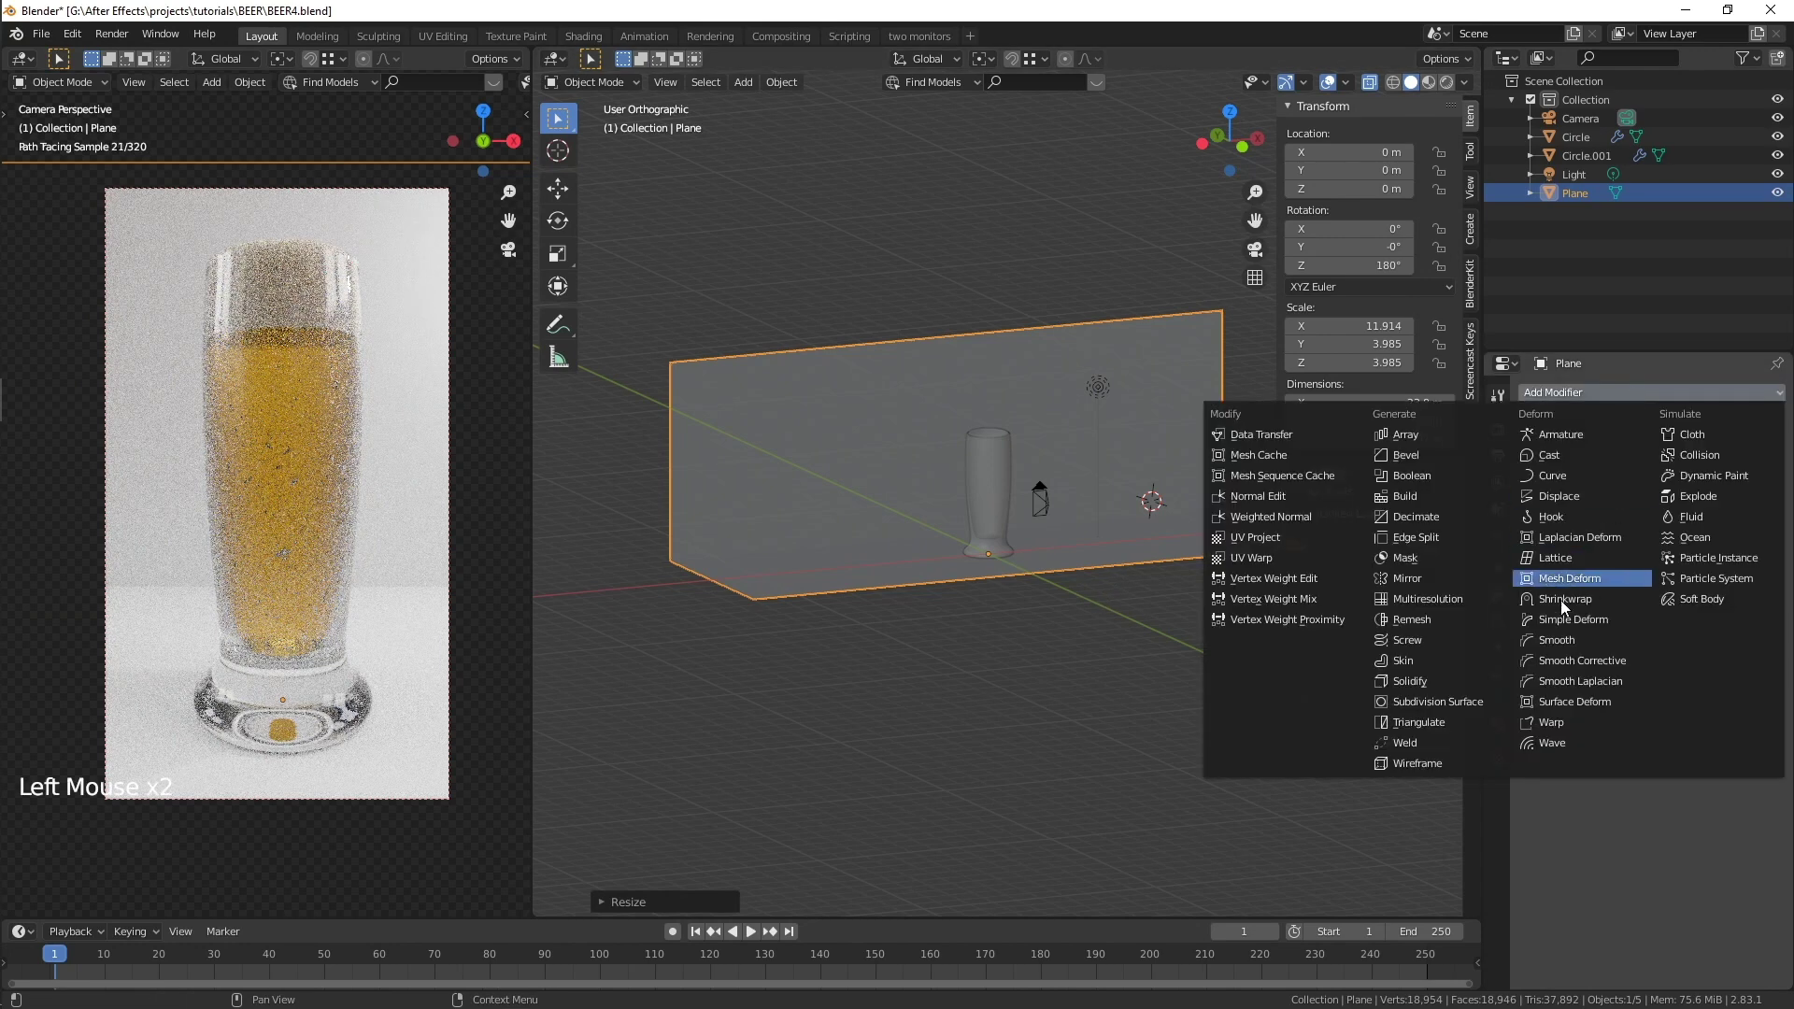
click(1427, 457)
middle_drag(1112, 562, 970, 581)
scroll(972, 577, up, 3)
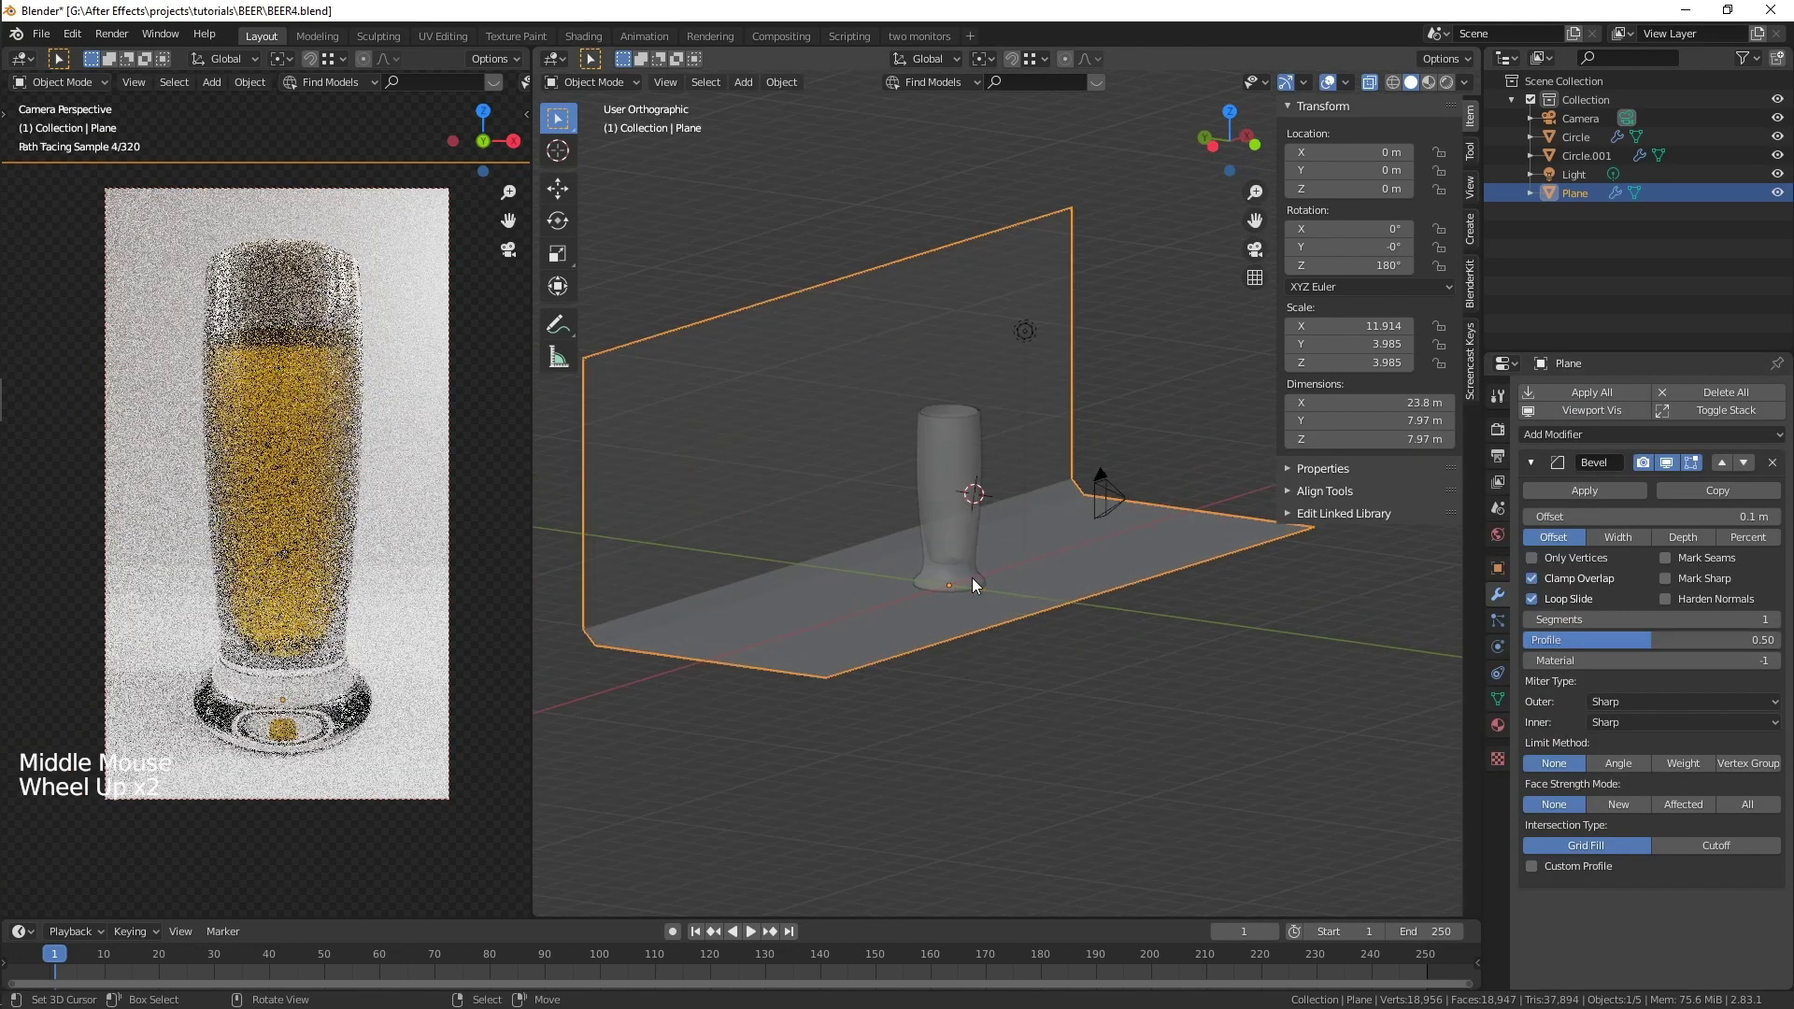
drag(1614, 518, 1657, 518)
drag(1656, 621, 1720, 621)
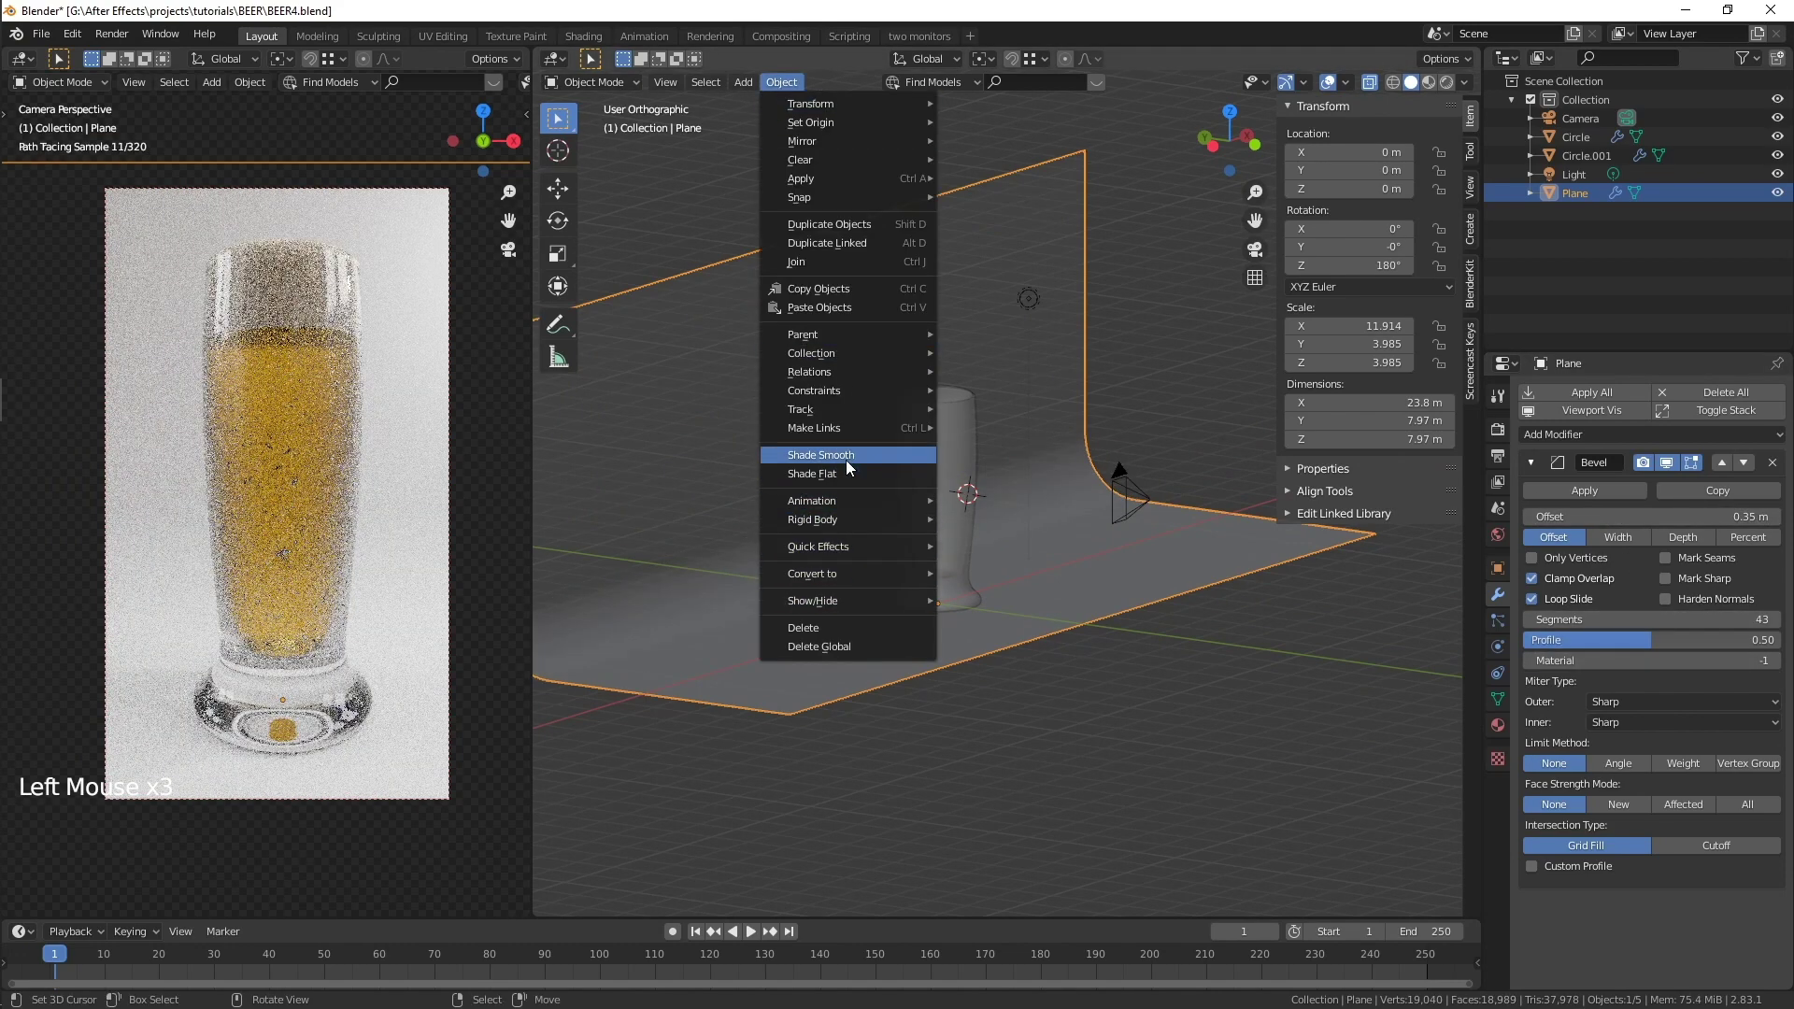
click(845, 460)
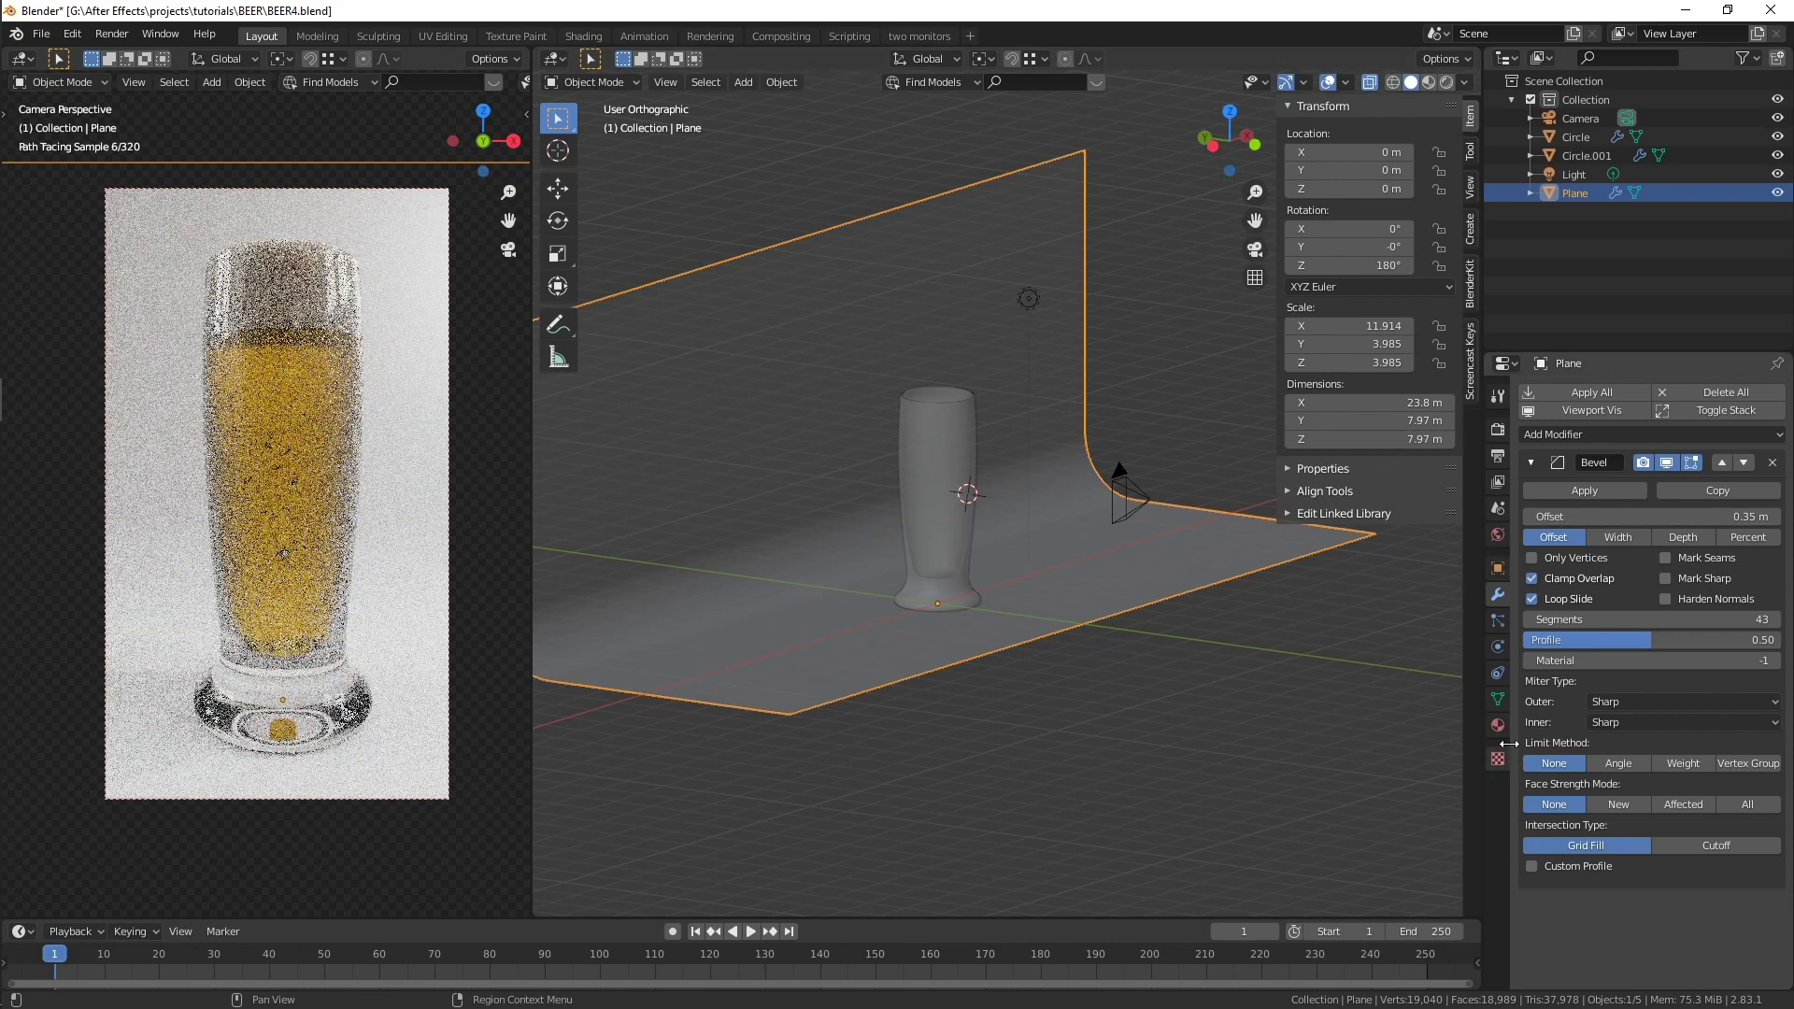
- Create a new material for the backdrop and darken its Base Color to a mid grey
click(1498, 726)
click(1602, 456)
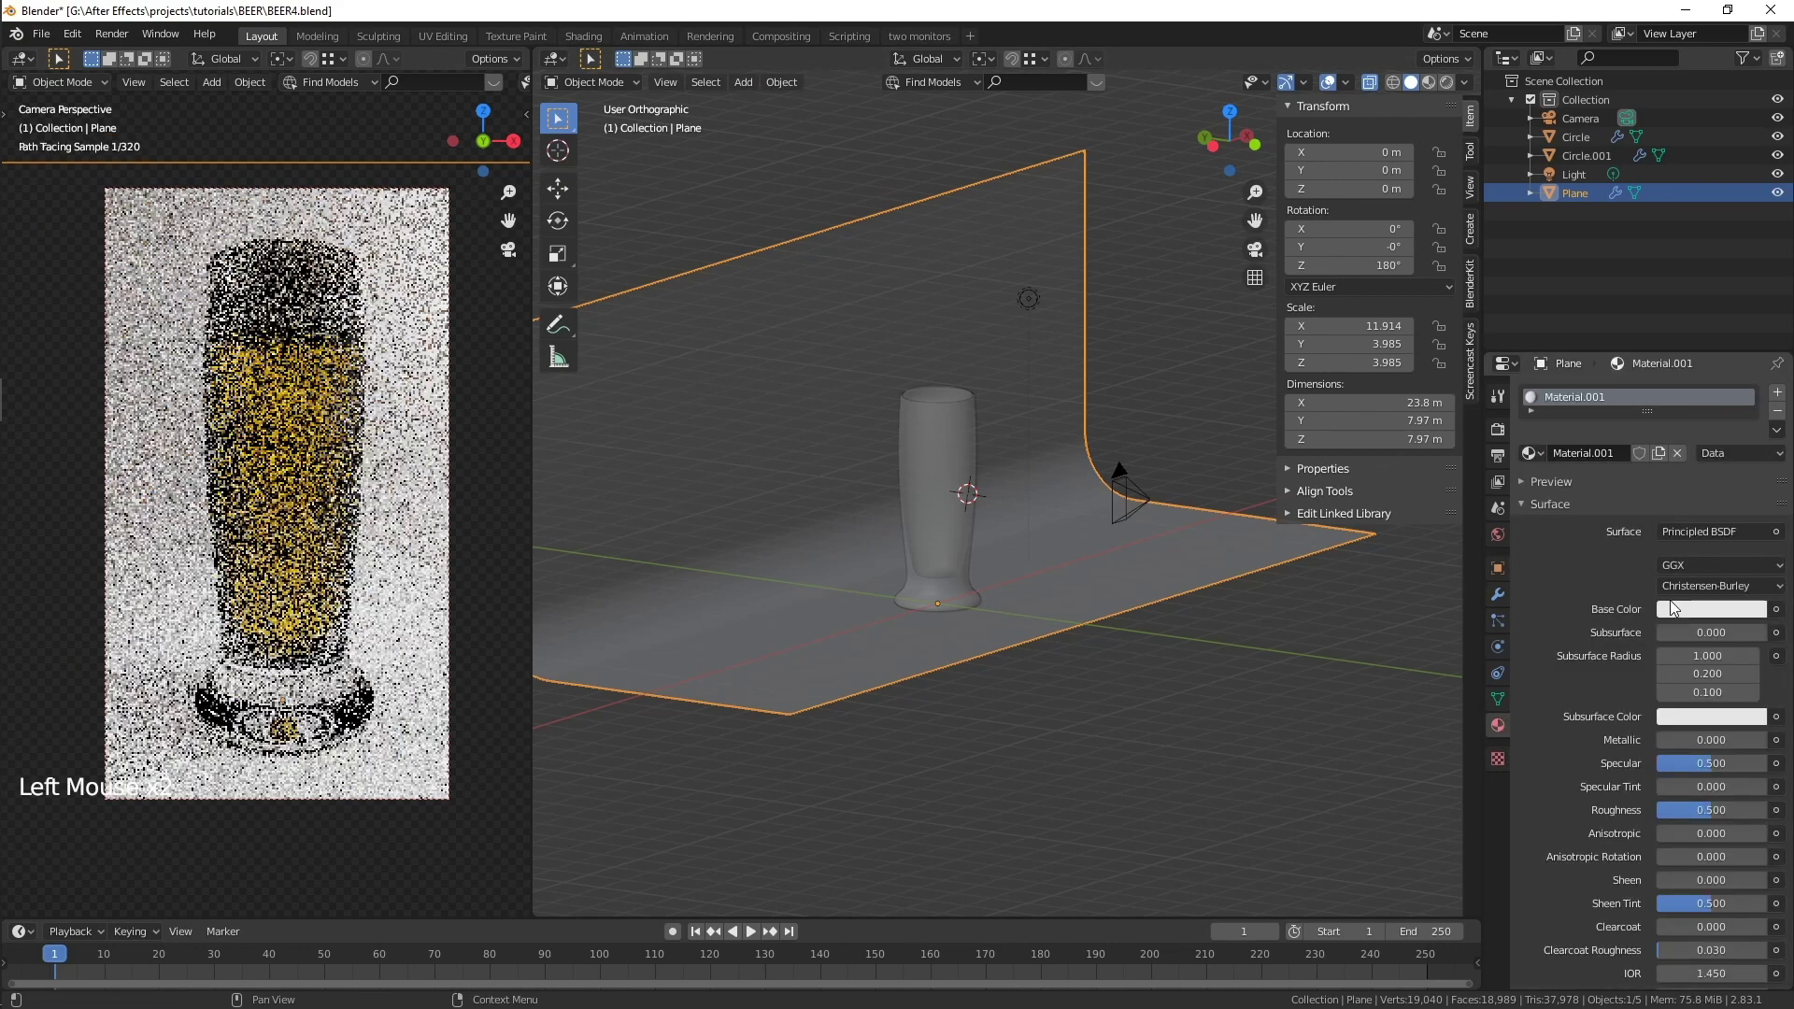
click(1697, 609)
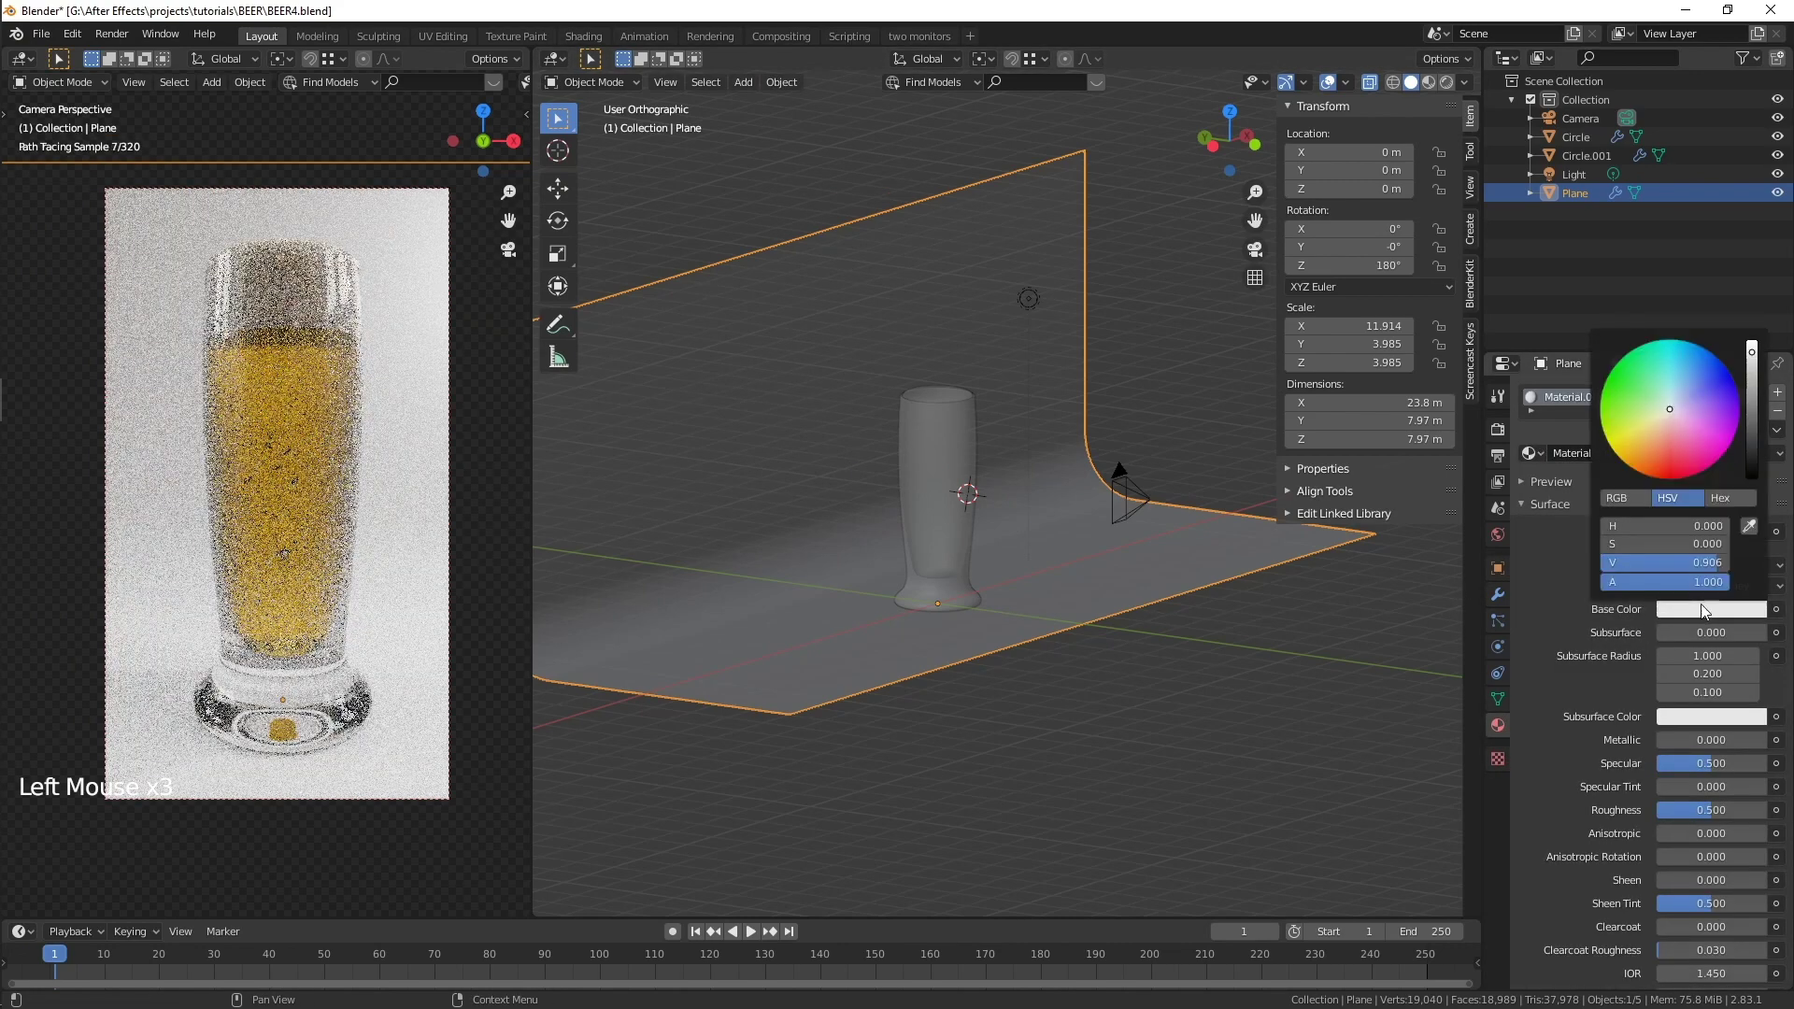
click(1752, 416)
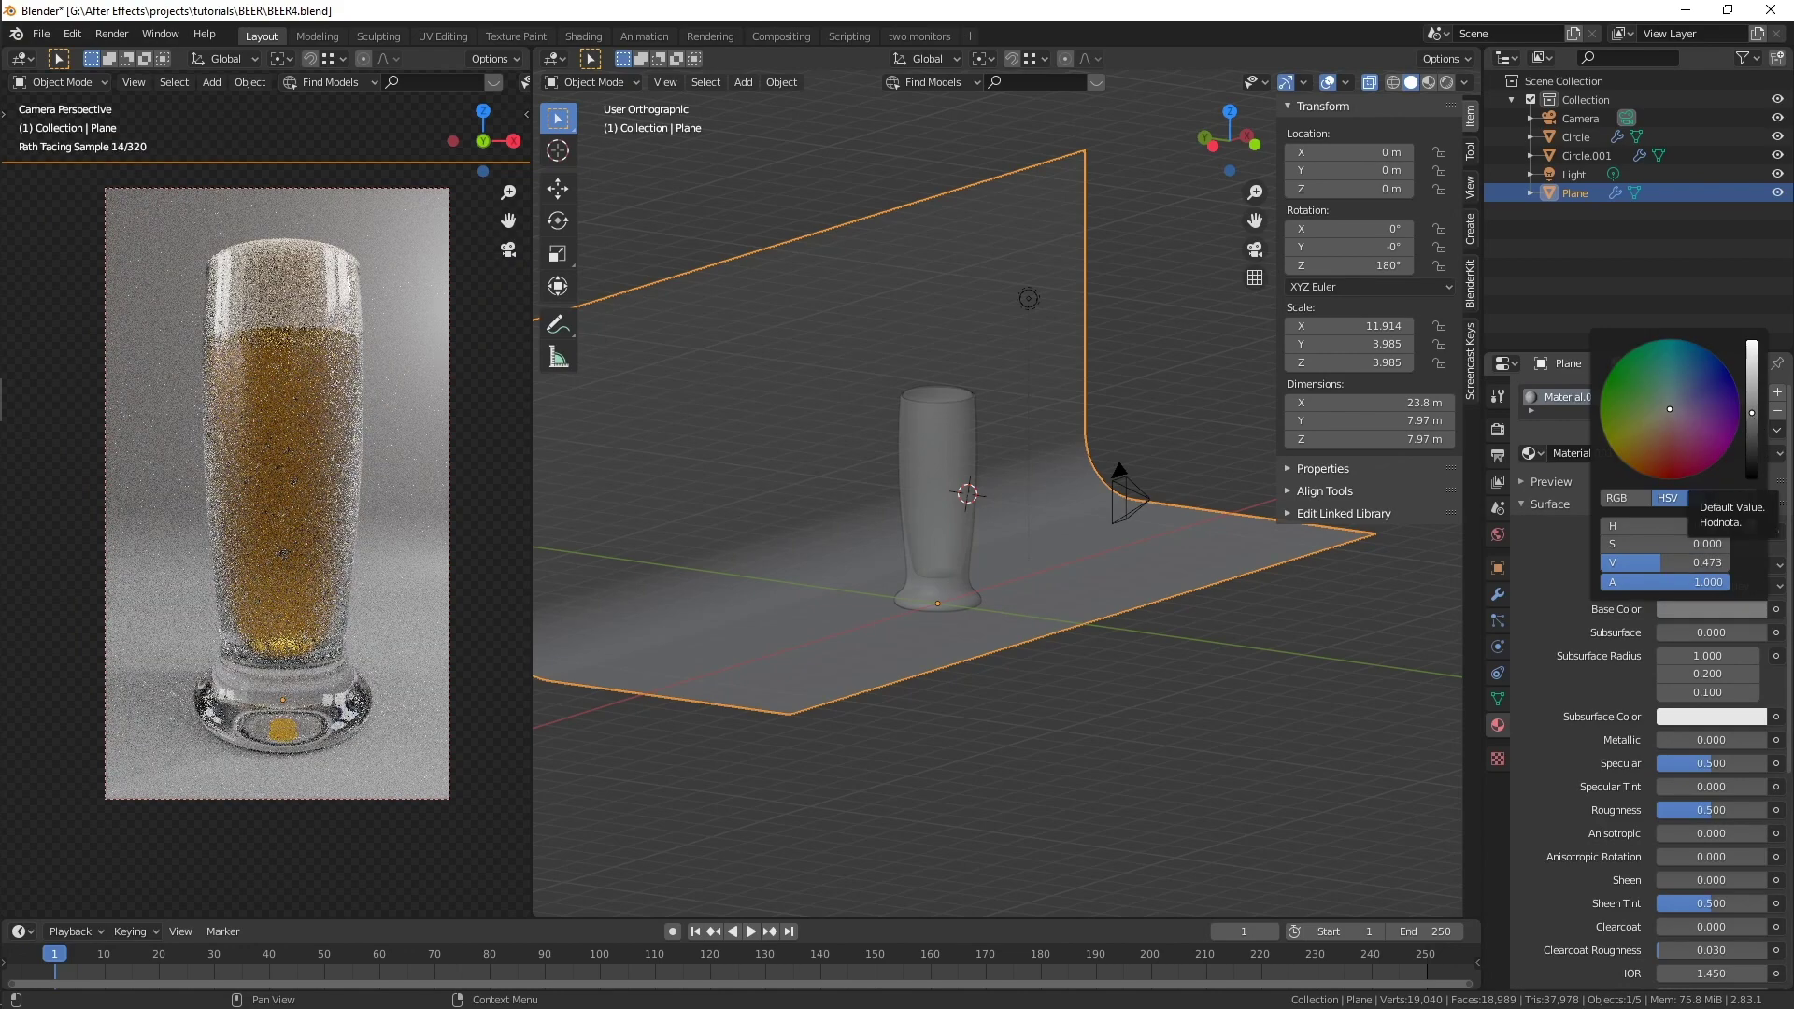
click(1754, 421)
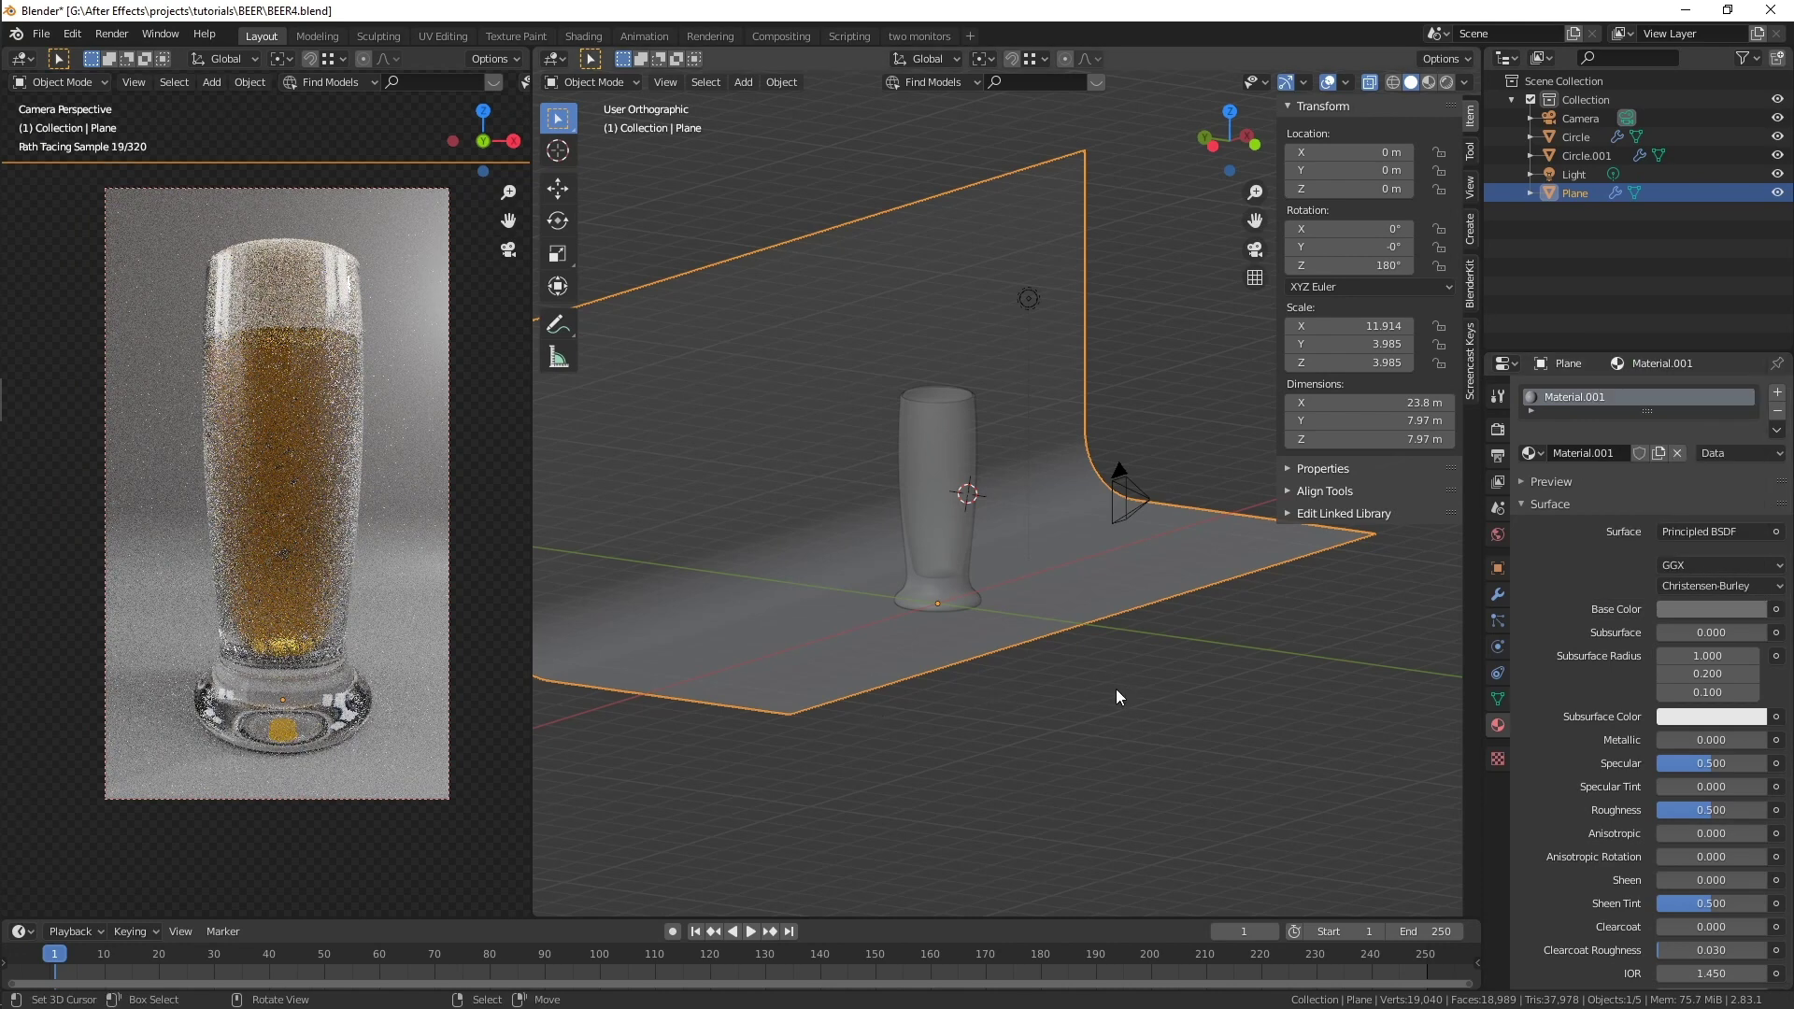
- Select the point light and raise its power to 1413.8 W
scroll(1115, 687, down, 4)
middle_drag(1097, 638, 1037, 641)
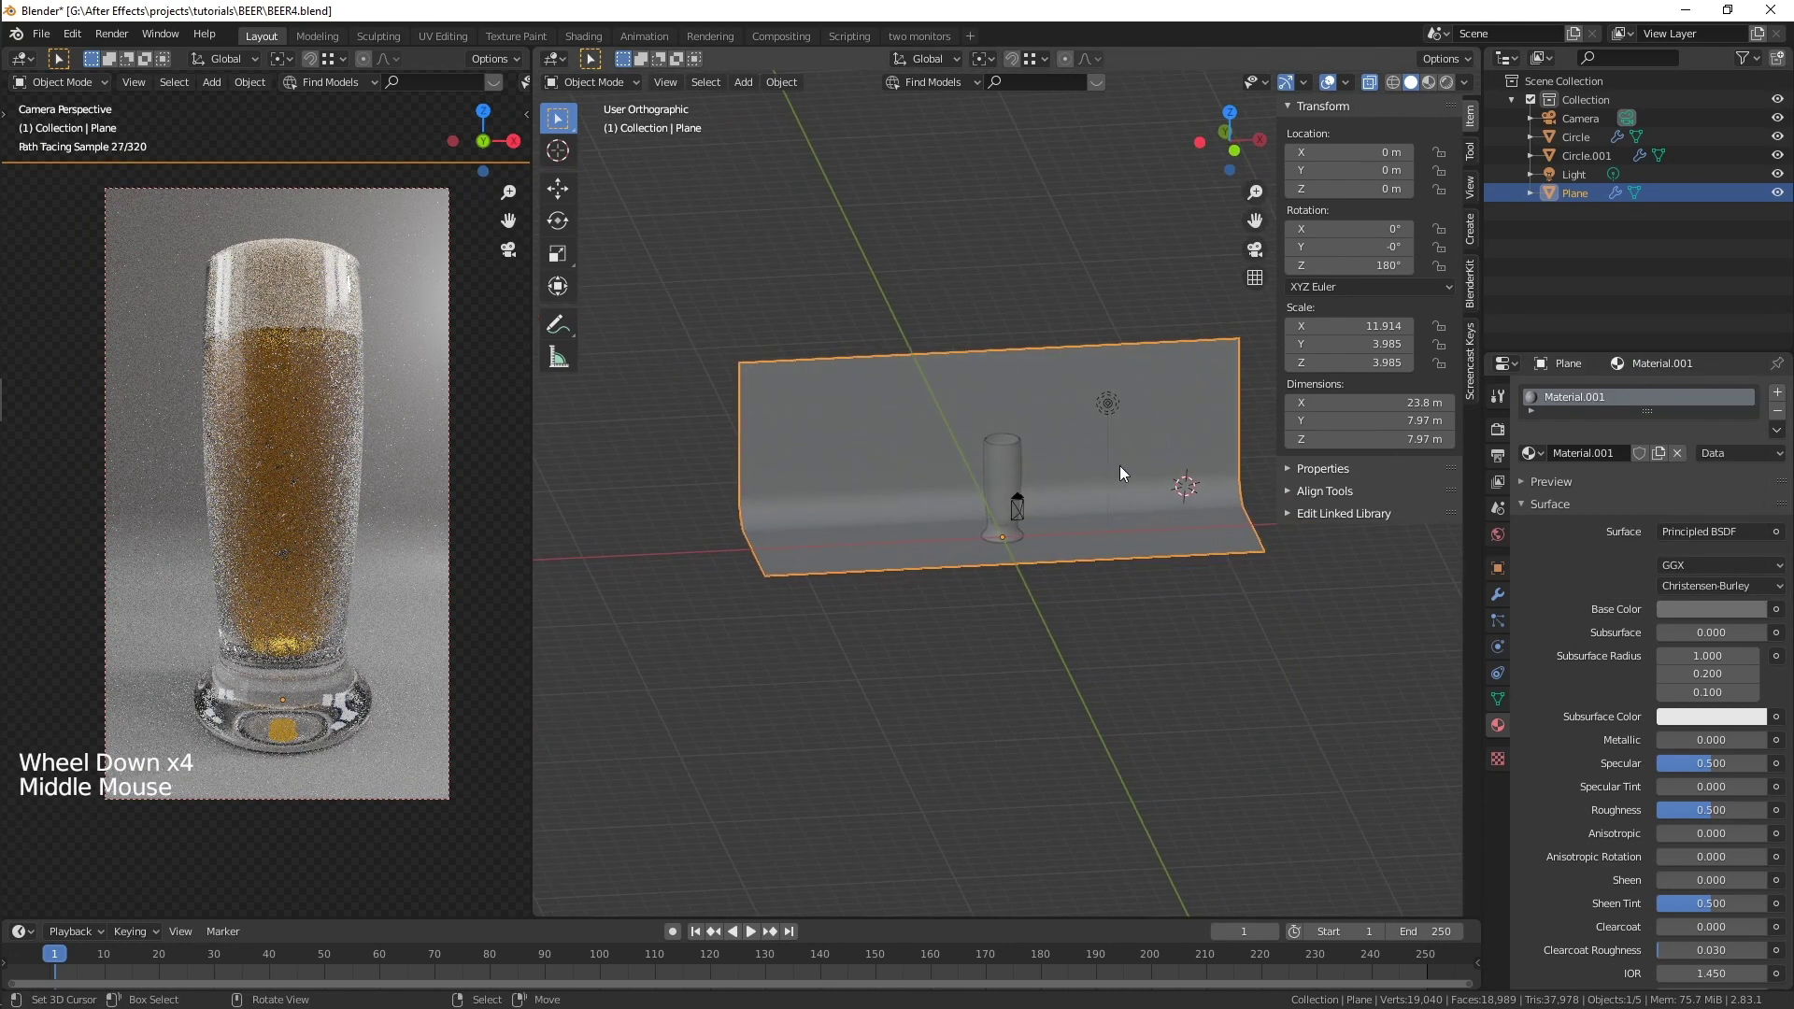
right_click(1110, 402)
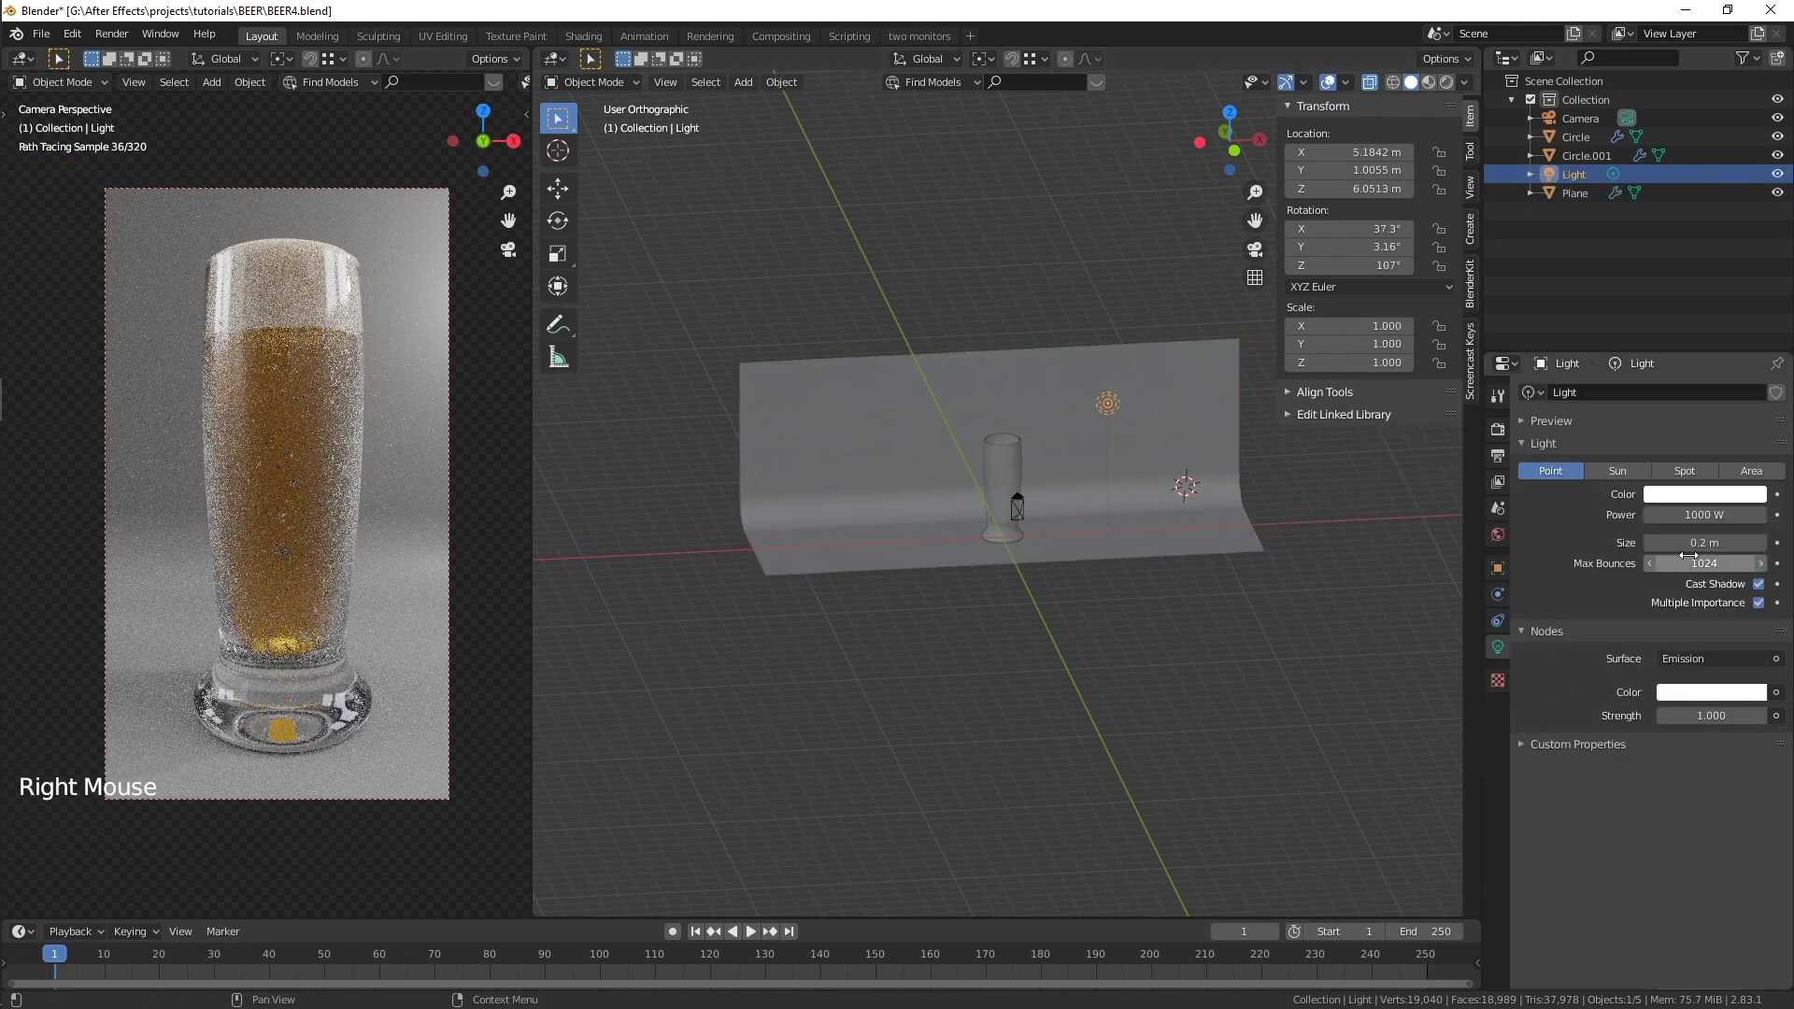
drag(1692, 515, 1710, 515)
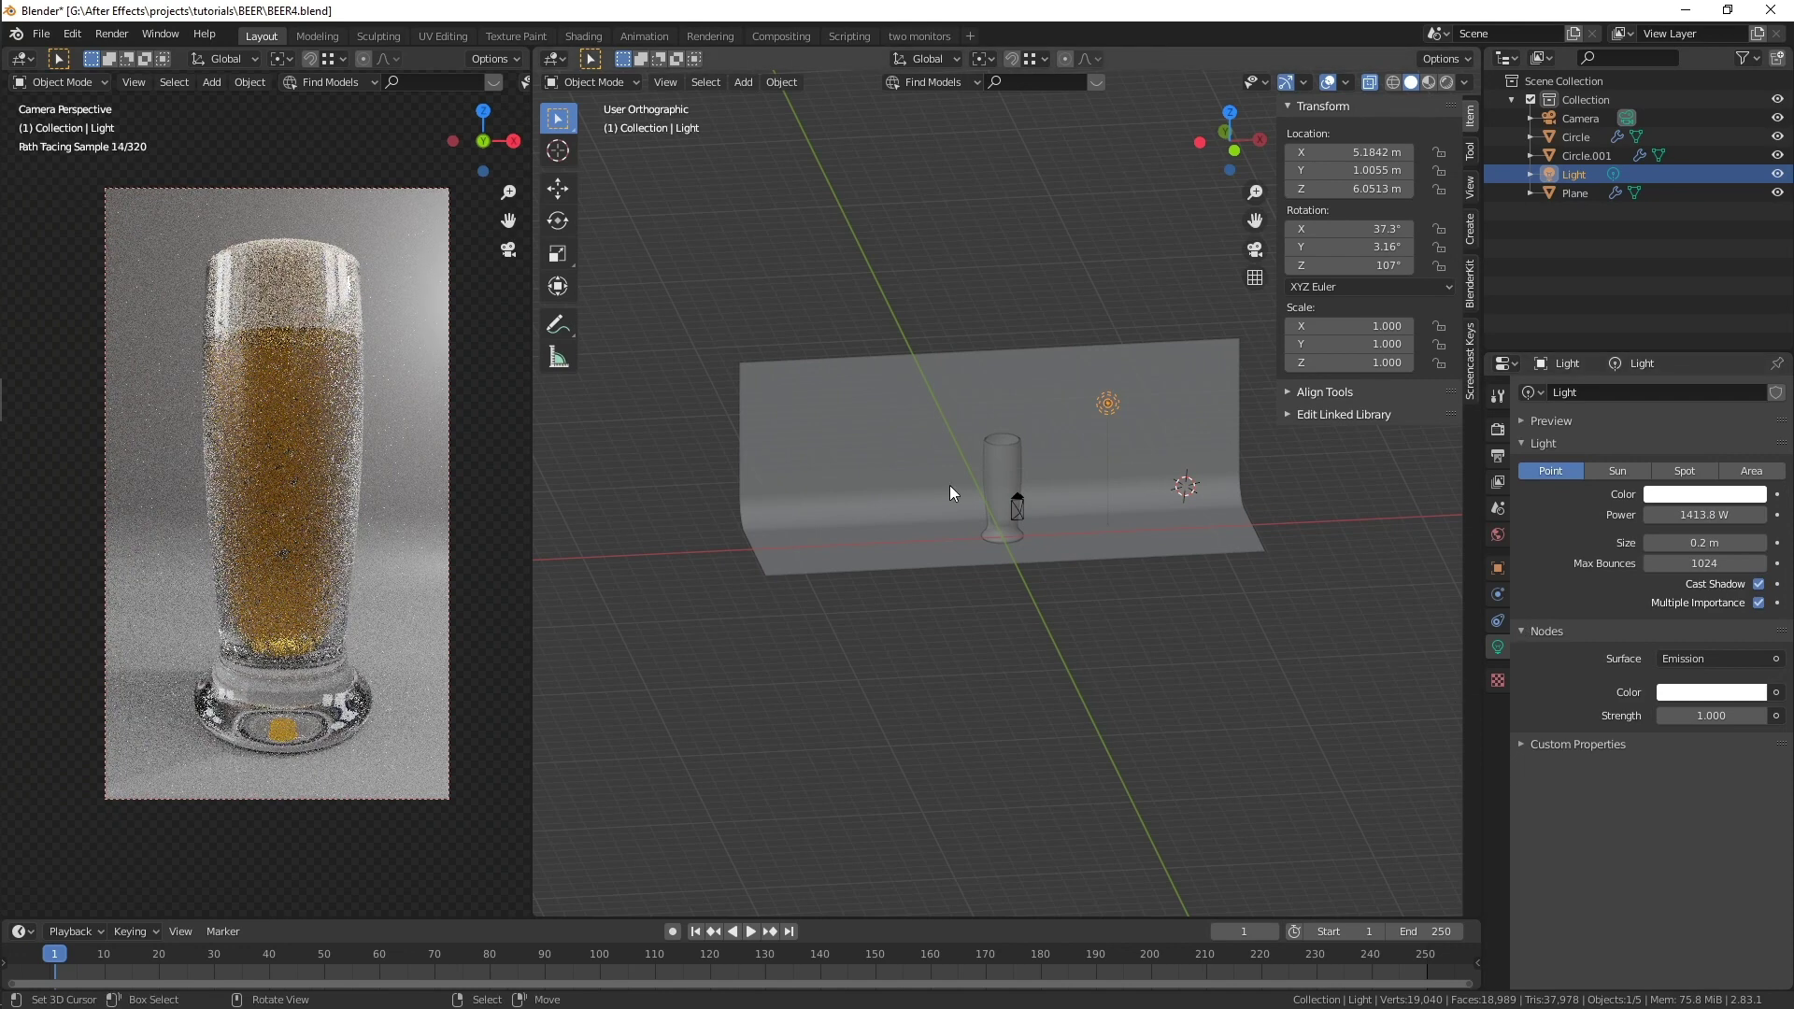
- Add a mesh plane to the scene and rotate it 90° about the Y axis so it stands upright
key(shift+a)
mouse_move(916, 482)
click(1037, 483)
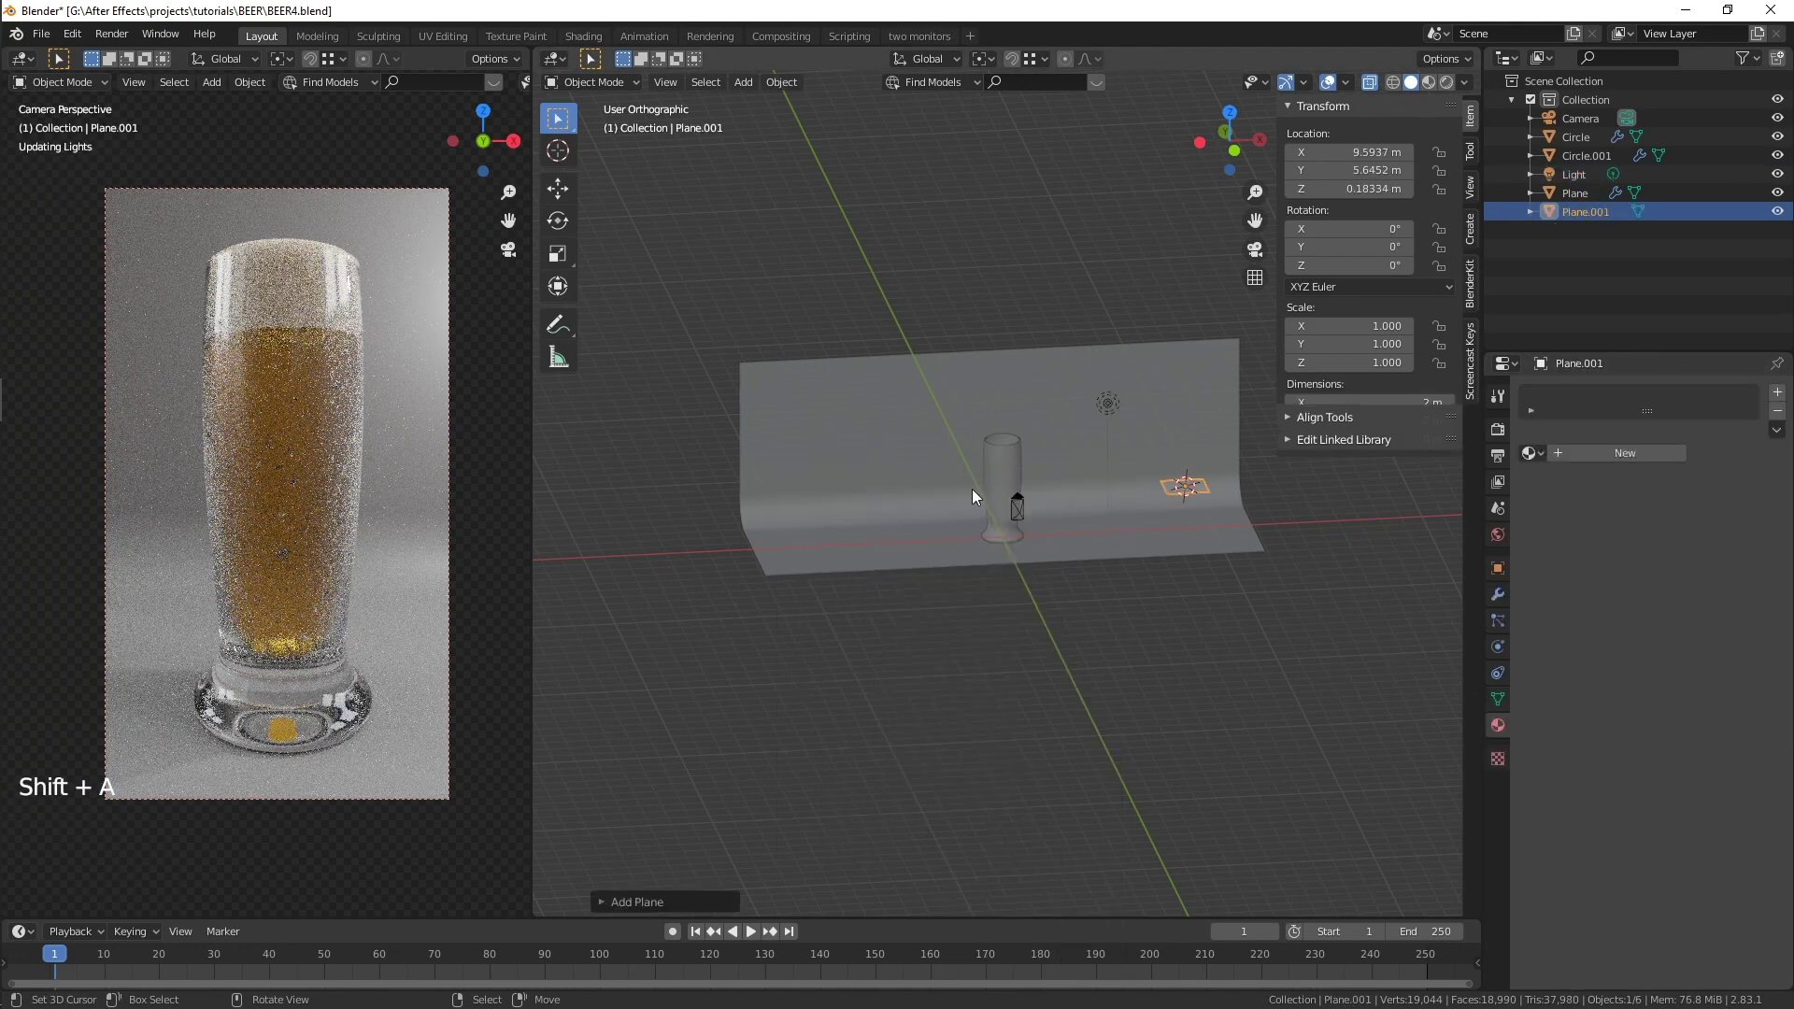
text(ry90)
key(Return)
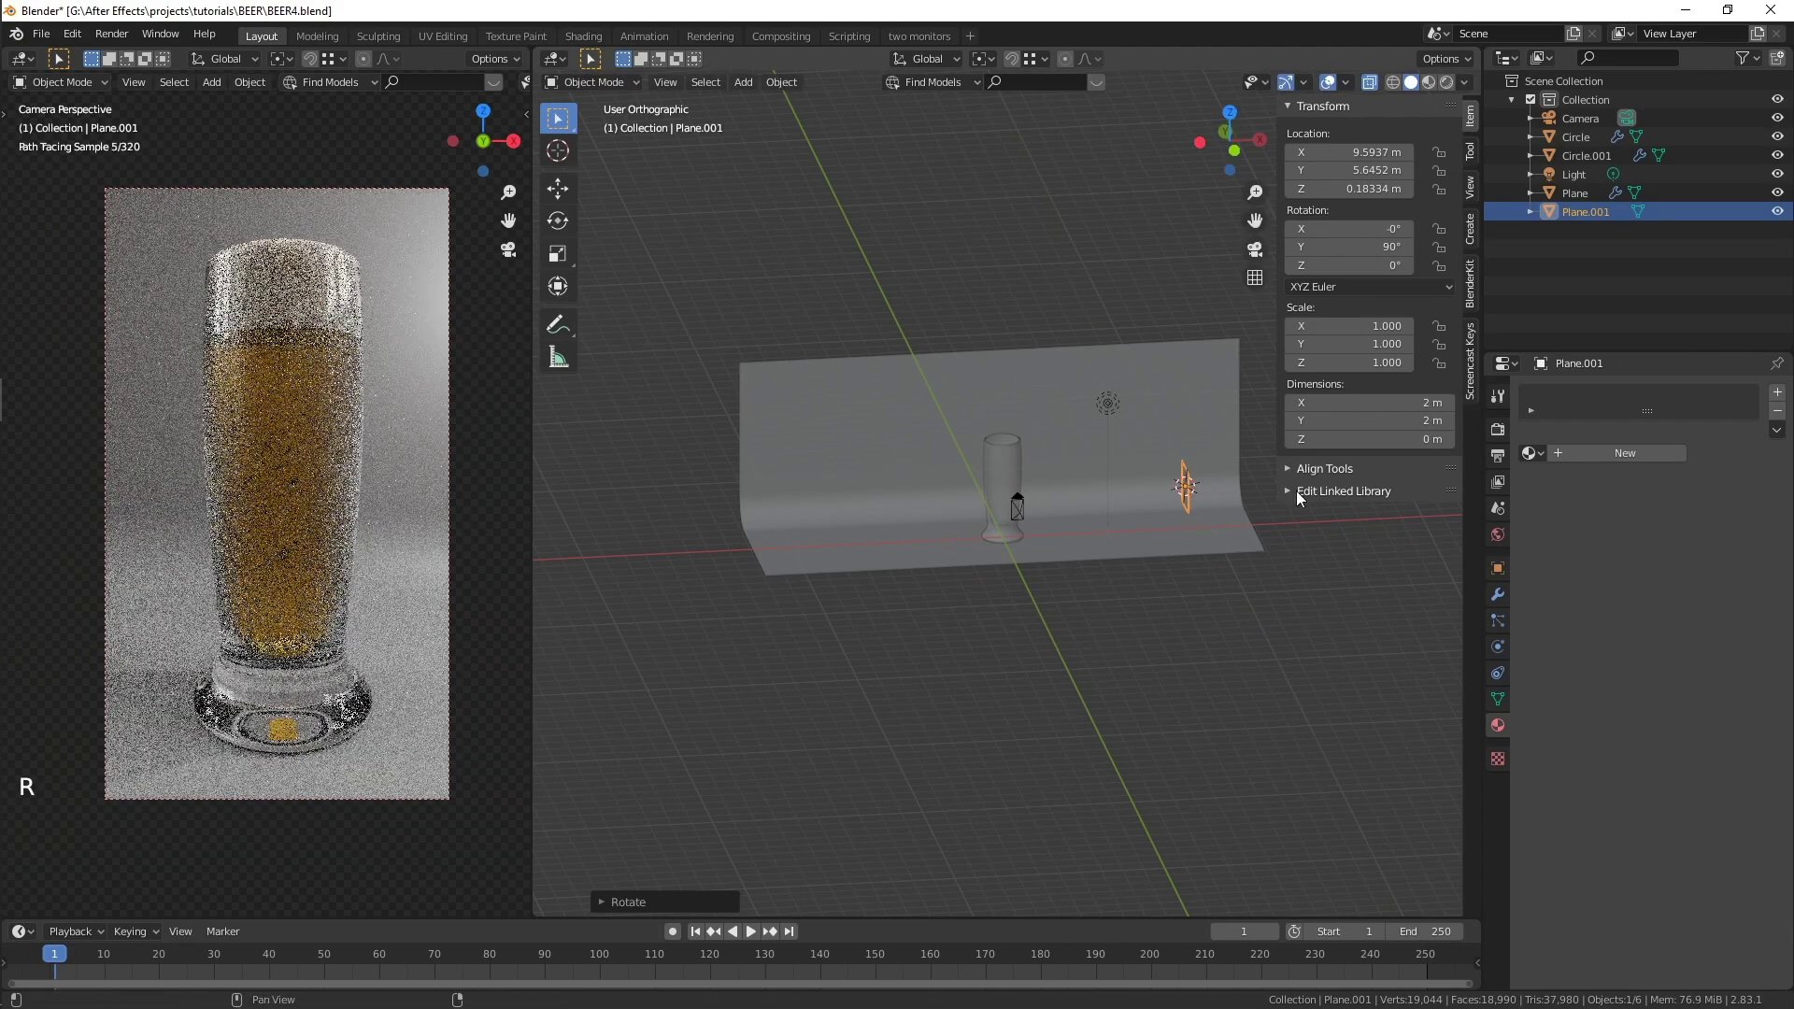
- Scale the upright plane up to about 6.92 m and move it along X to about -1.34 m, beside the glass
key(s)
click(1328, 625)
key(g)
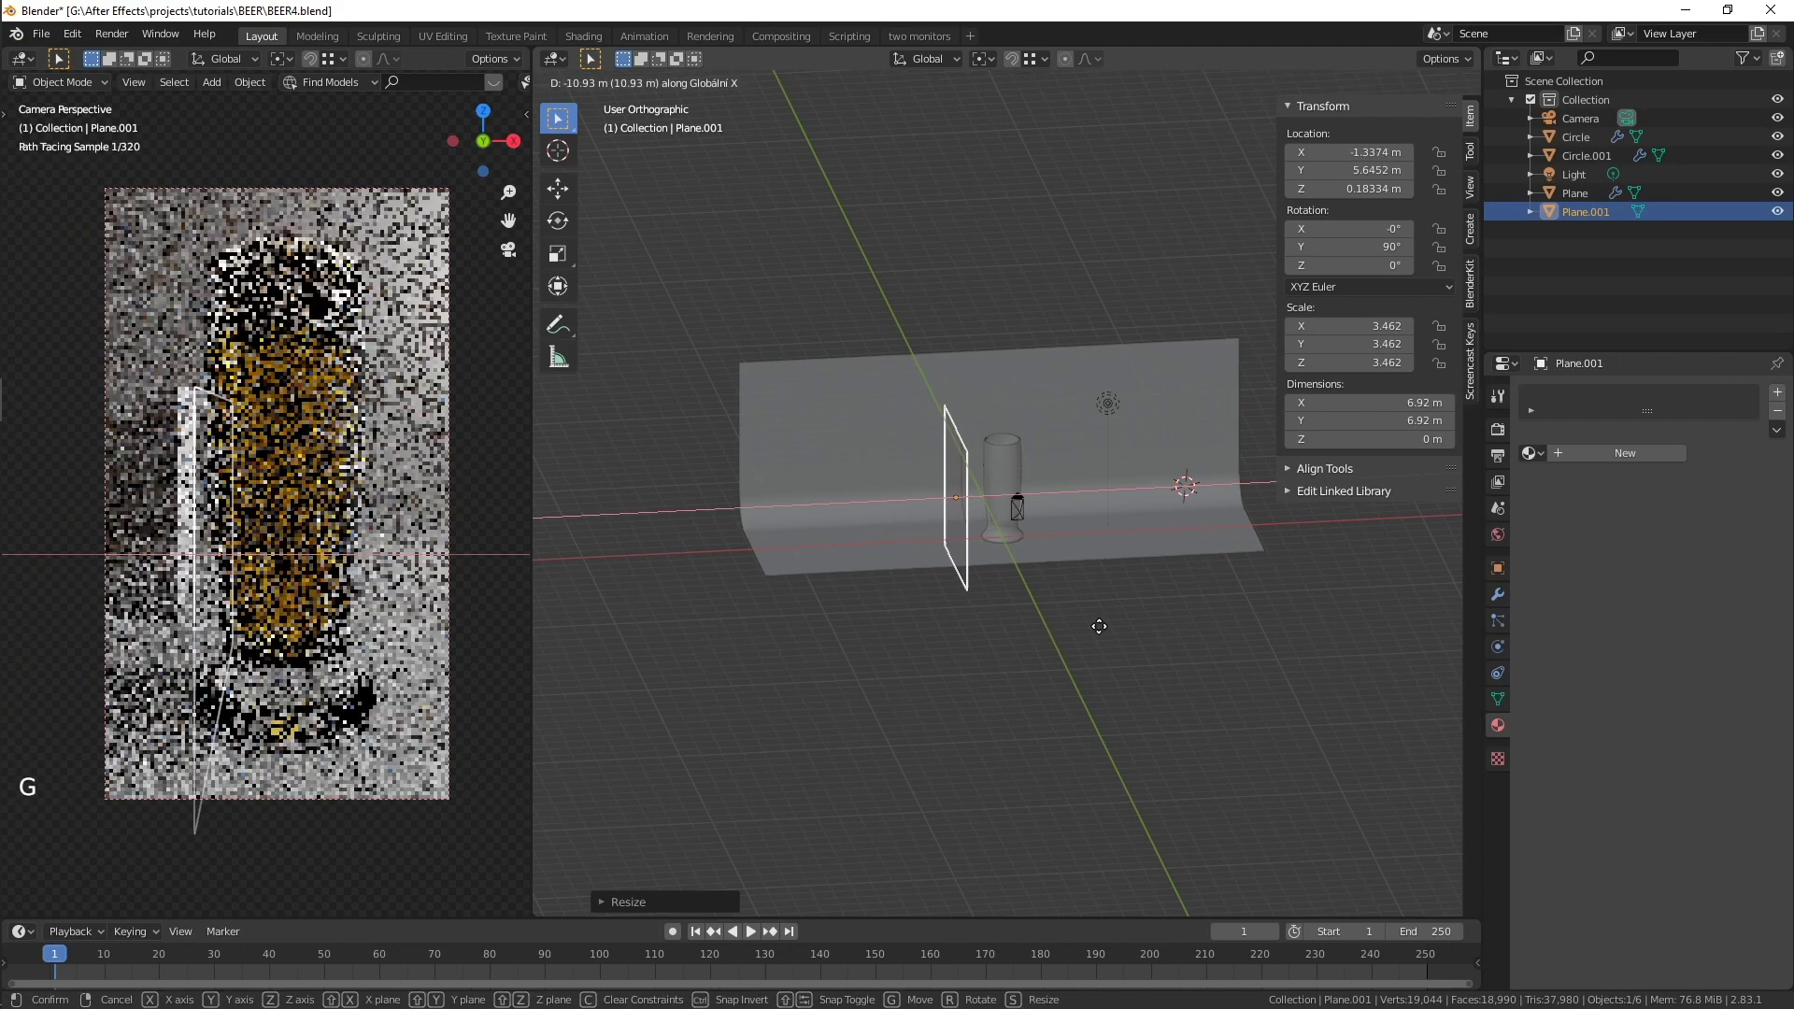
click(1108, 626)
- Create a new material for the upright plane and darken its Base Color to near black
click(1646, 452)
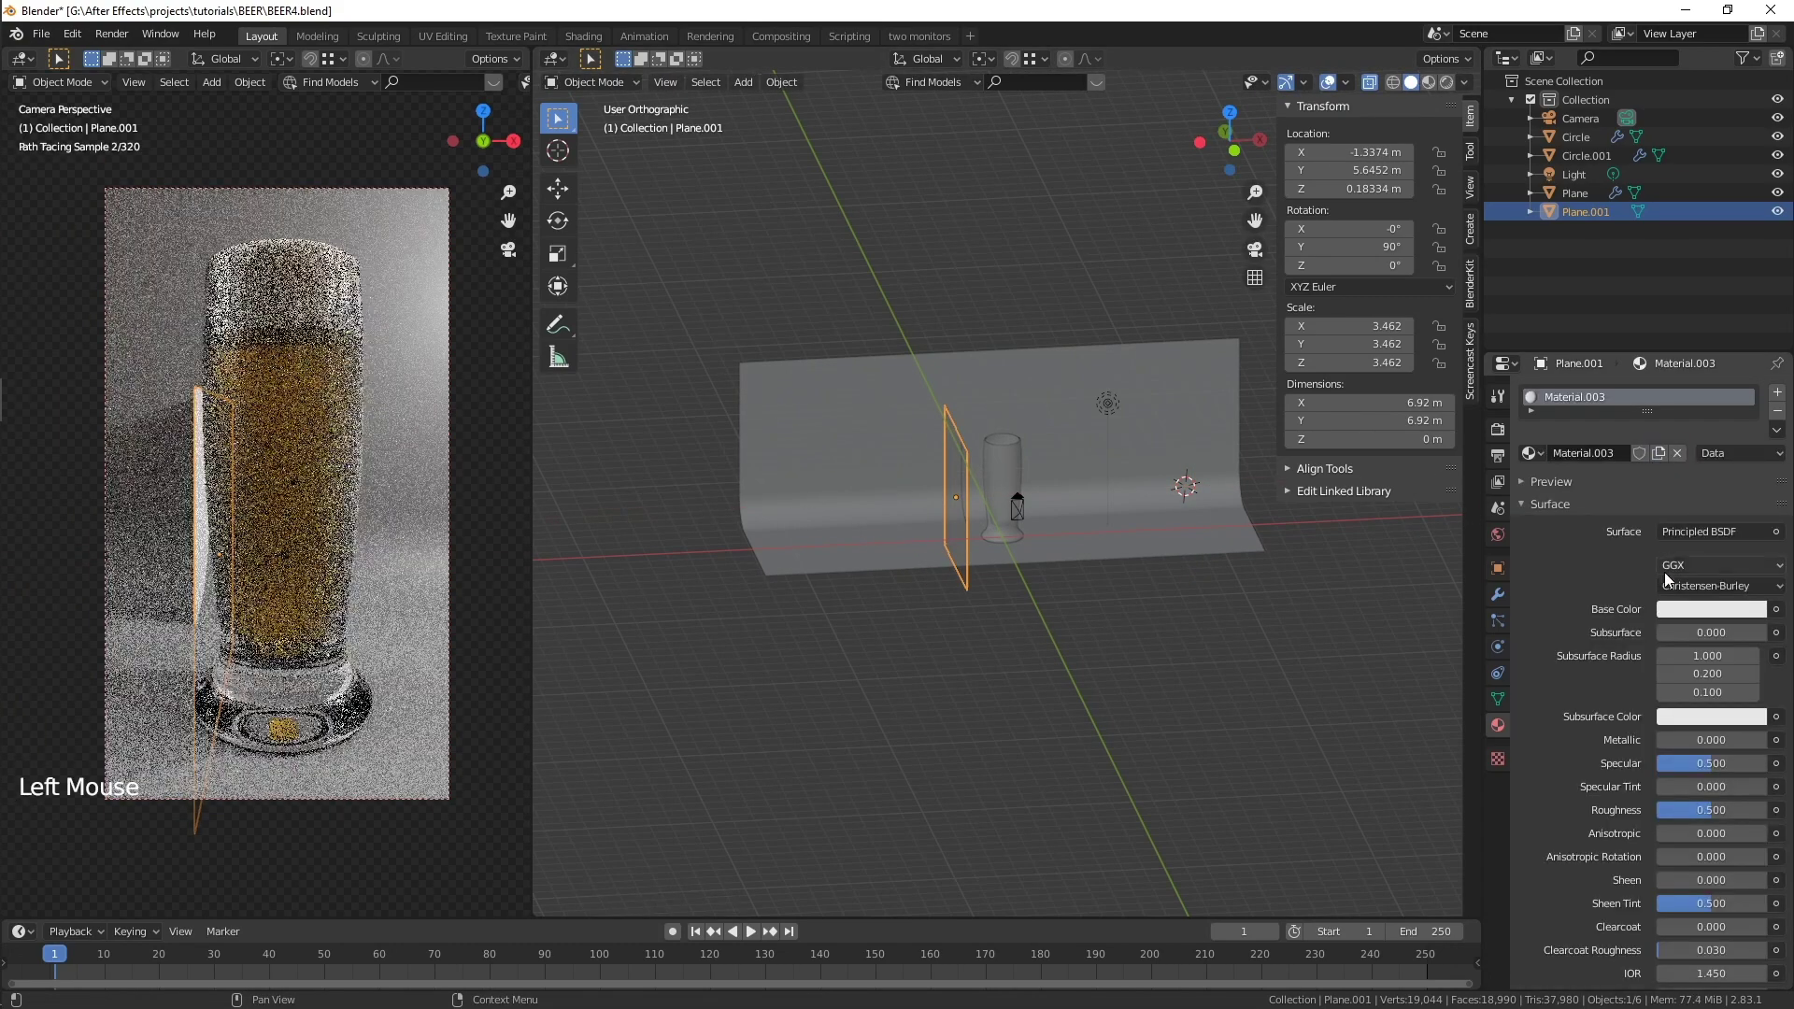
click(1722, 607)
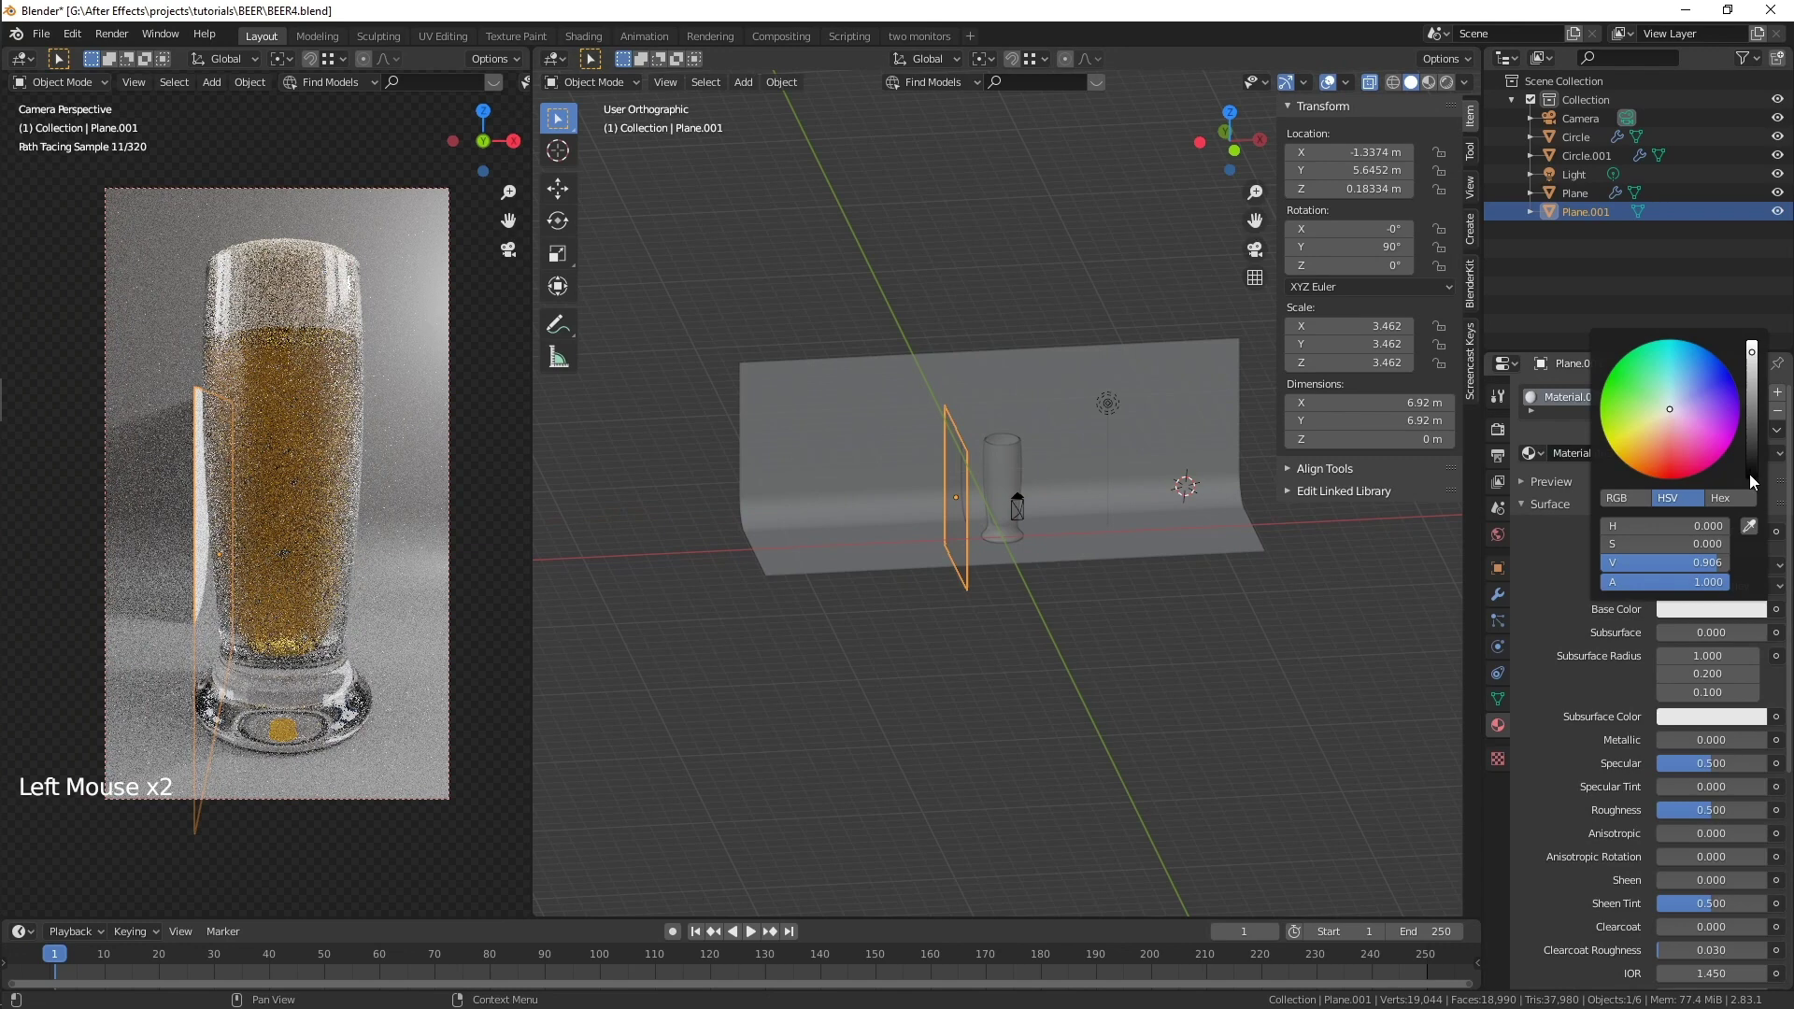
drag(1749, 474, 1753, 481)
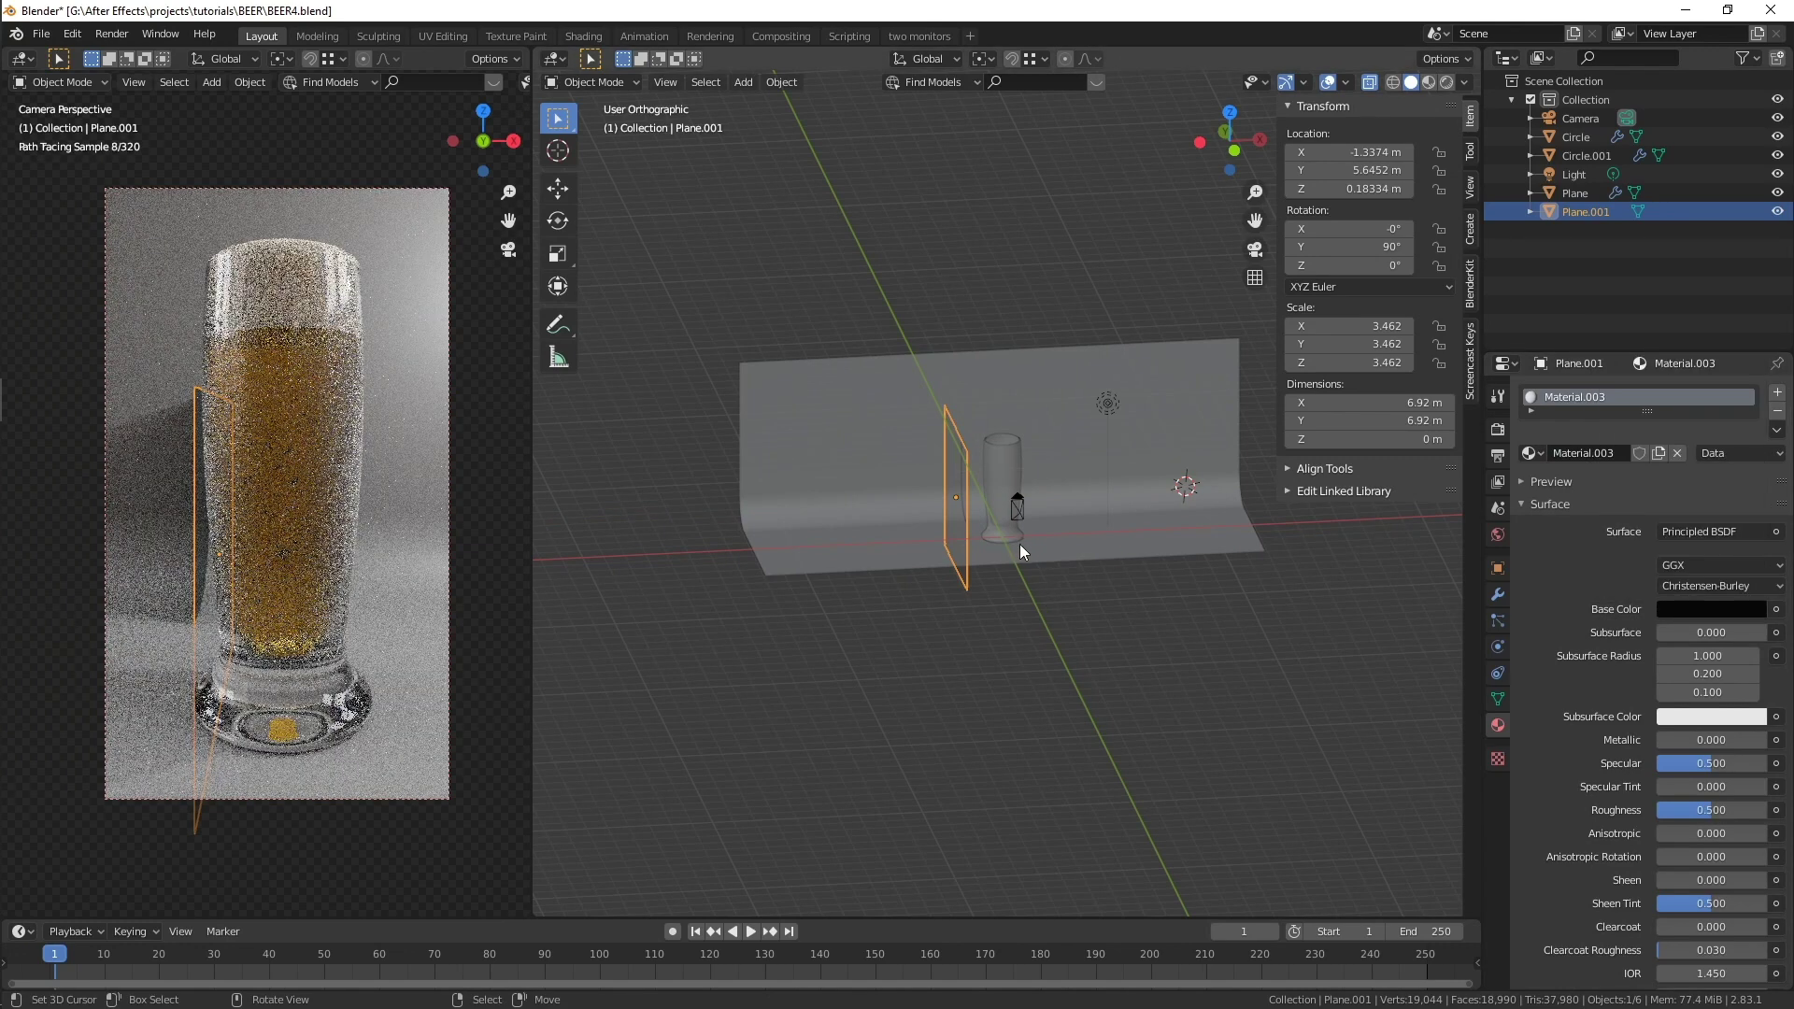
- Move the black plane along X to about -5.17 m and raise it along Z to about 3.71 m
key(g)
key(x)
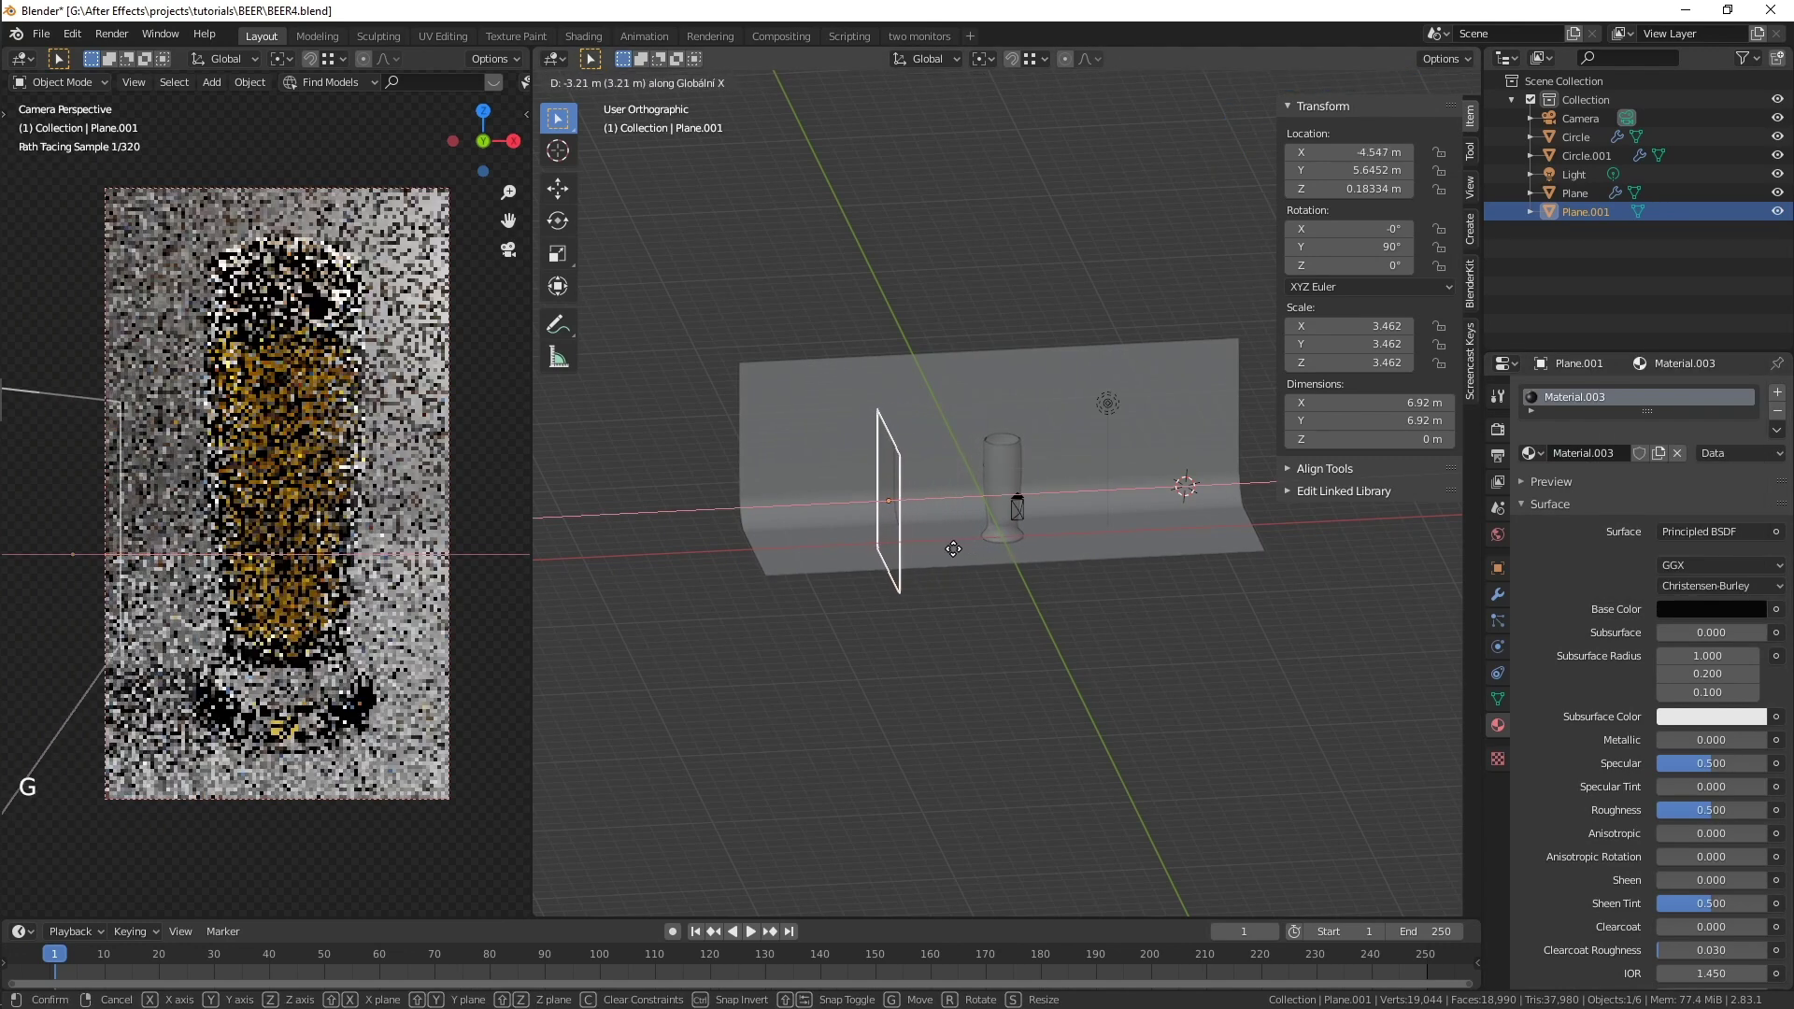
click(925, 549)
middle_drag(1028, 604, 1012, 566)
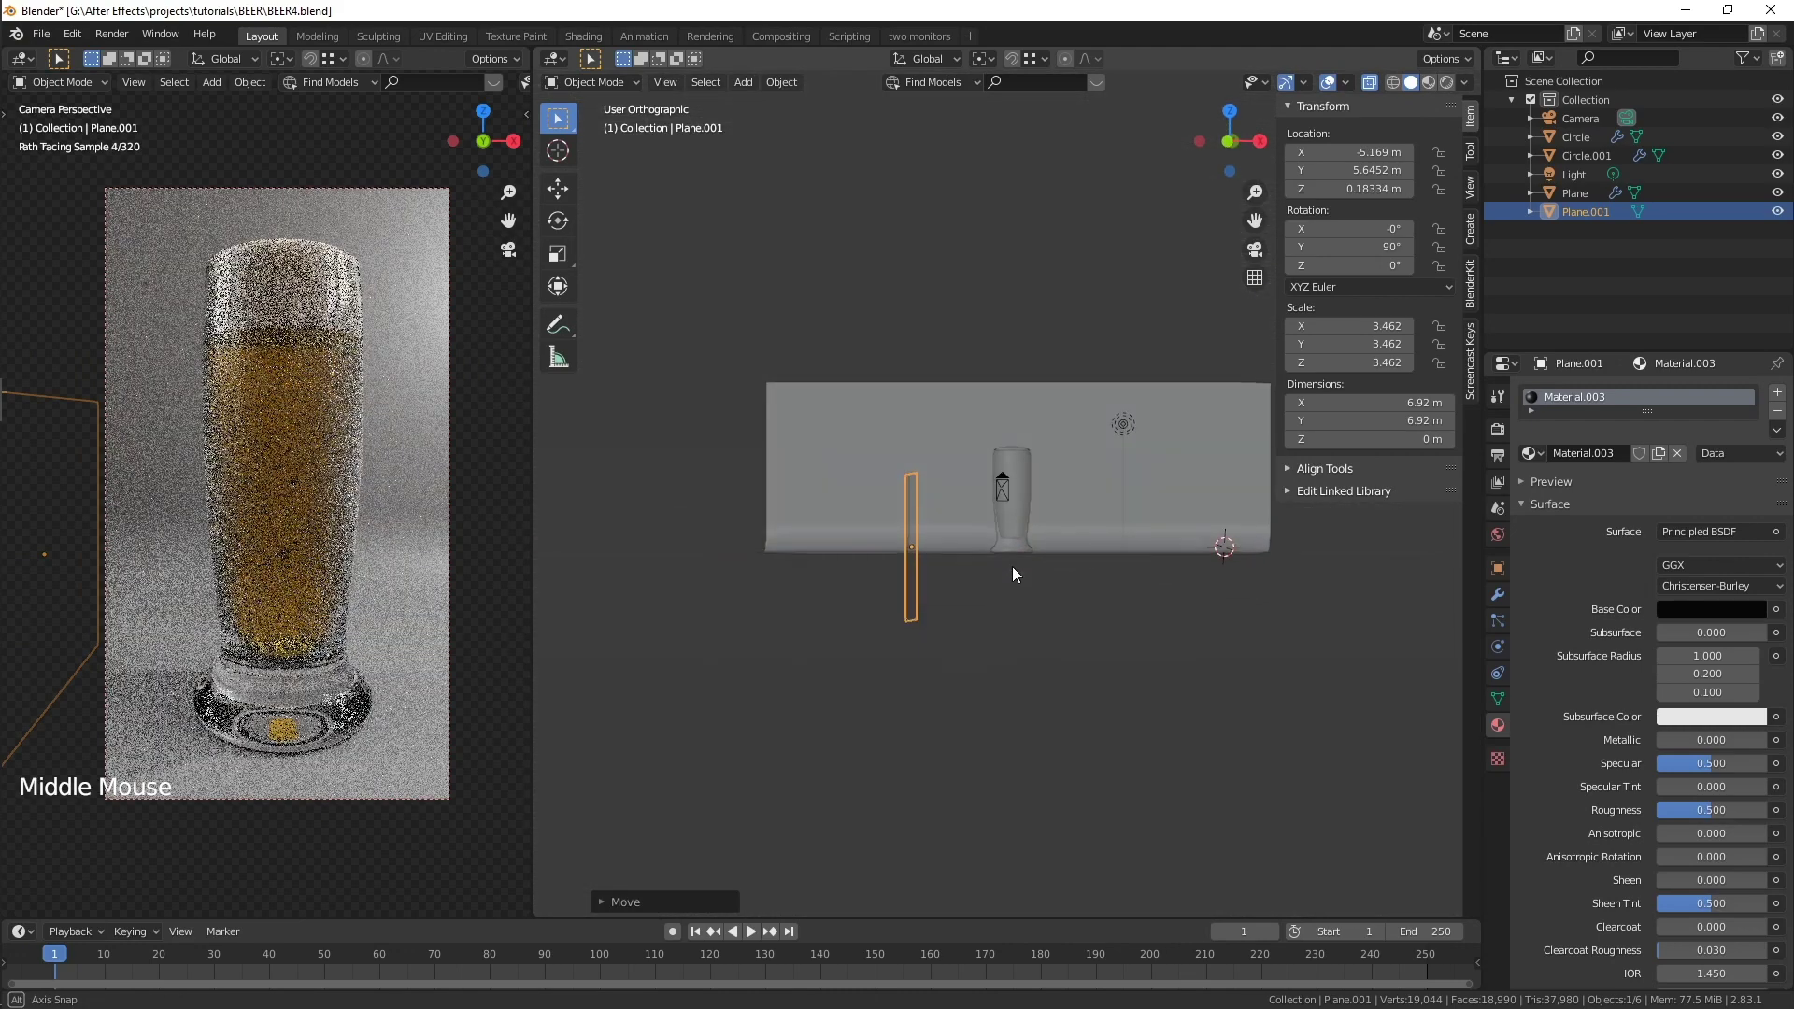
key(g)
key(z)
click(1017, 559)
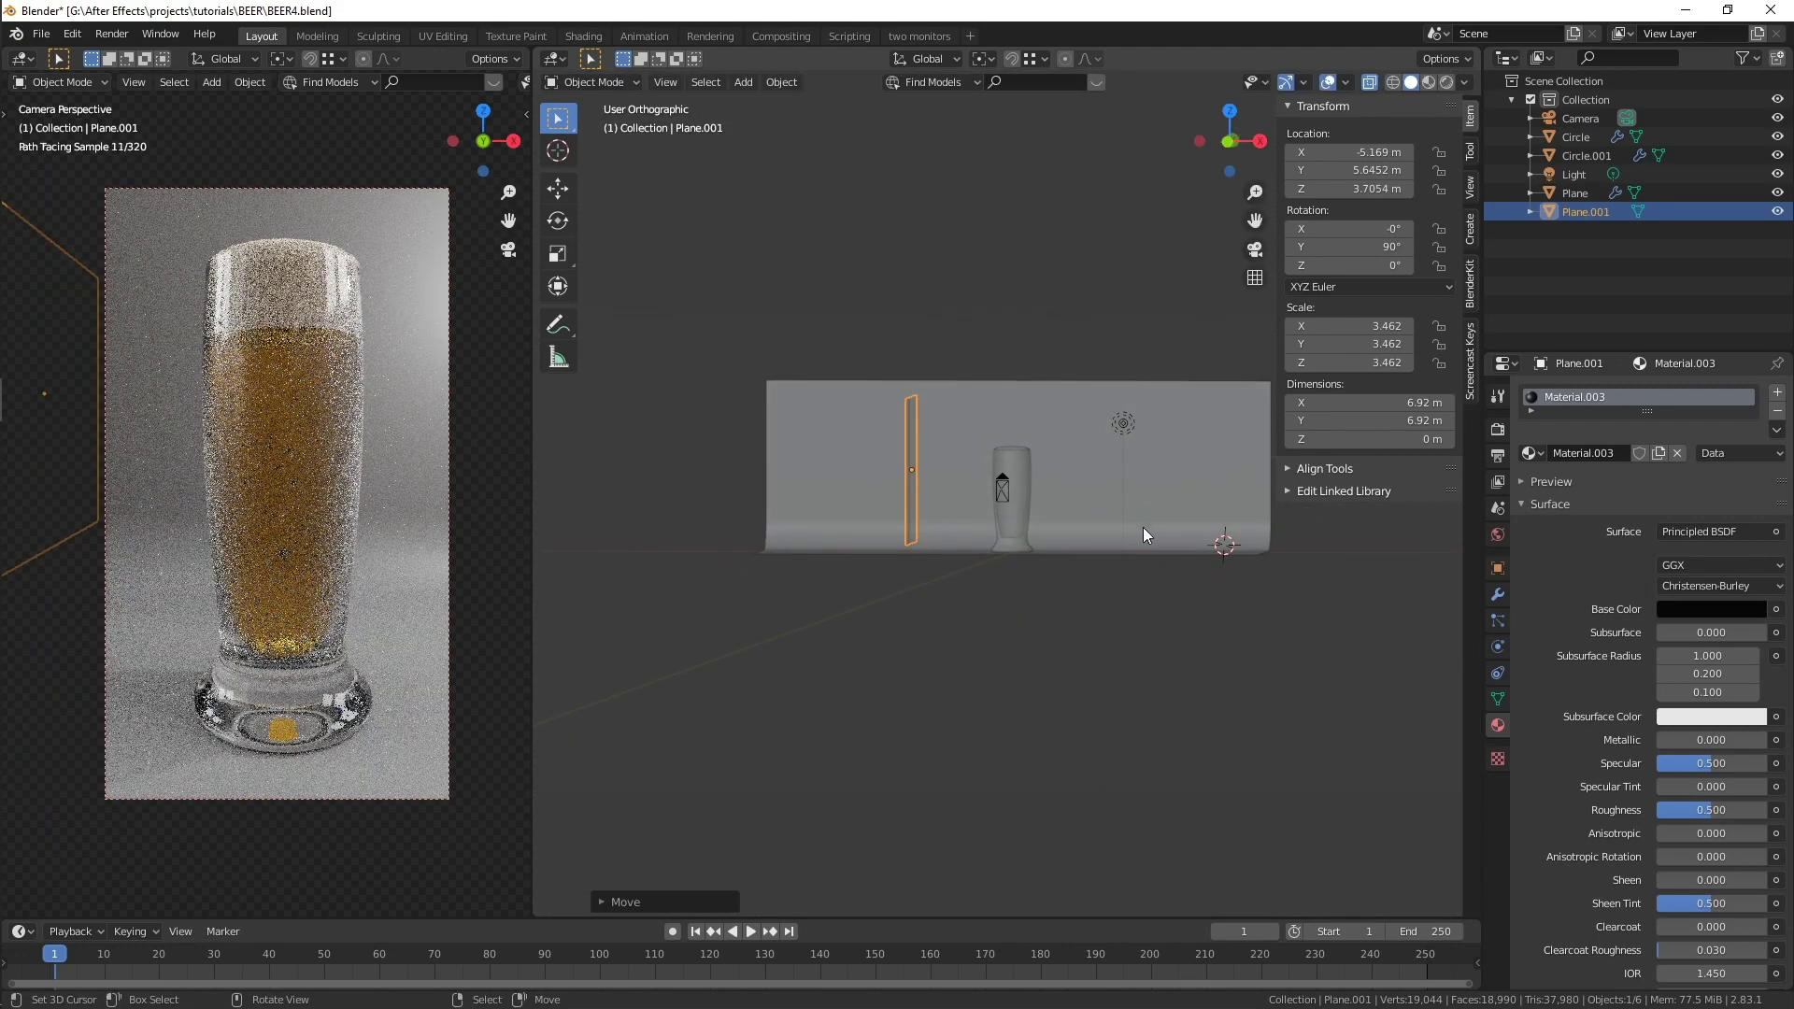
- Enlarge the black plane to about 8.08 m and move it along Y to about 0.06 m, level with the glass
key(s)
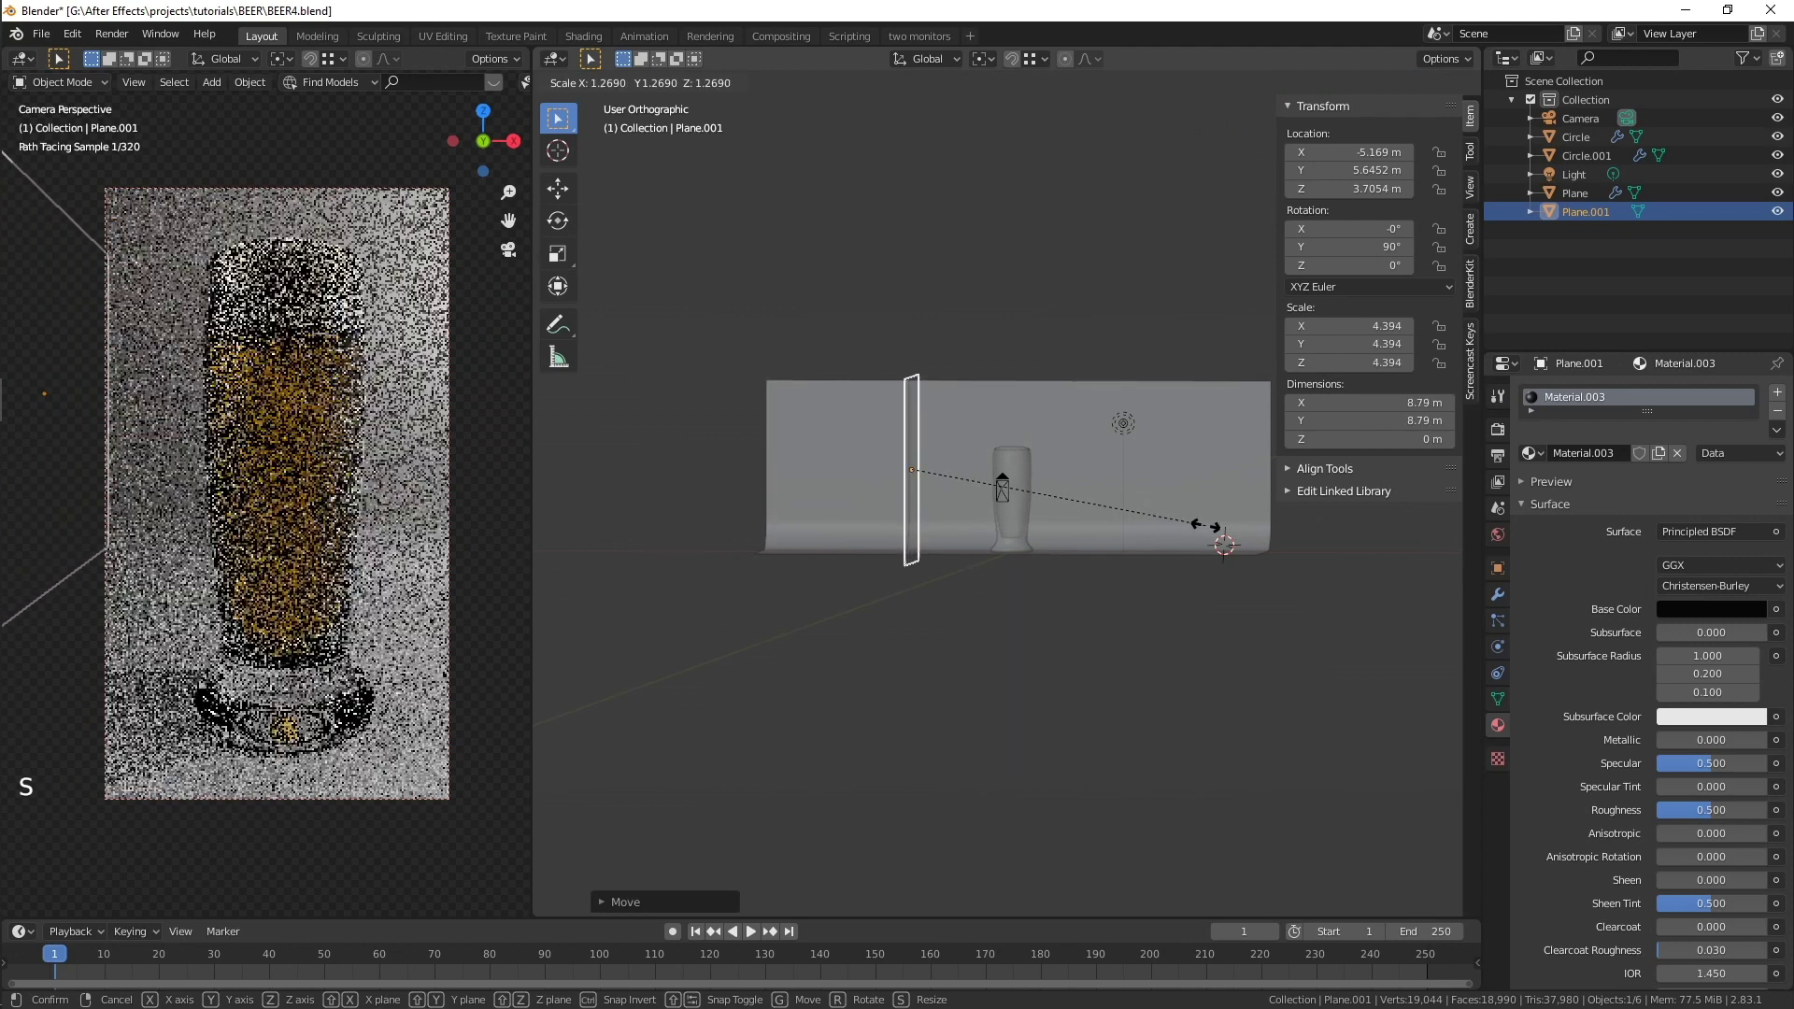
click(1185, 510)
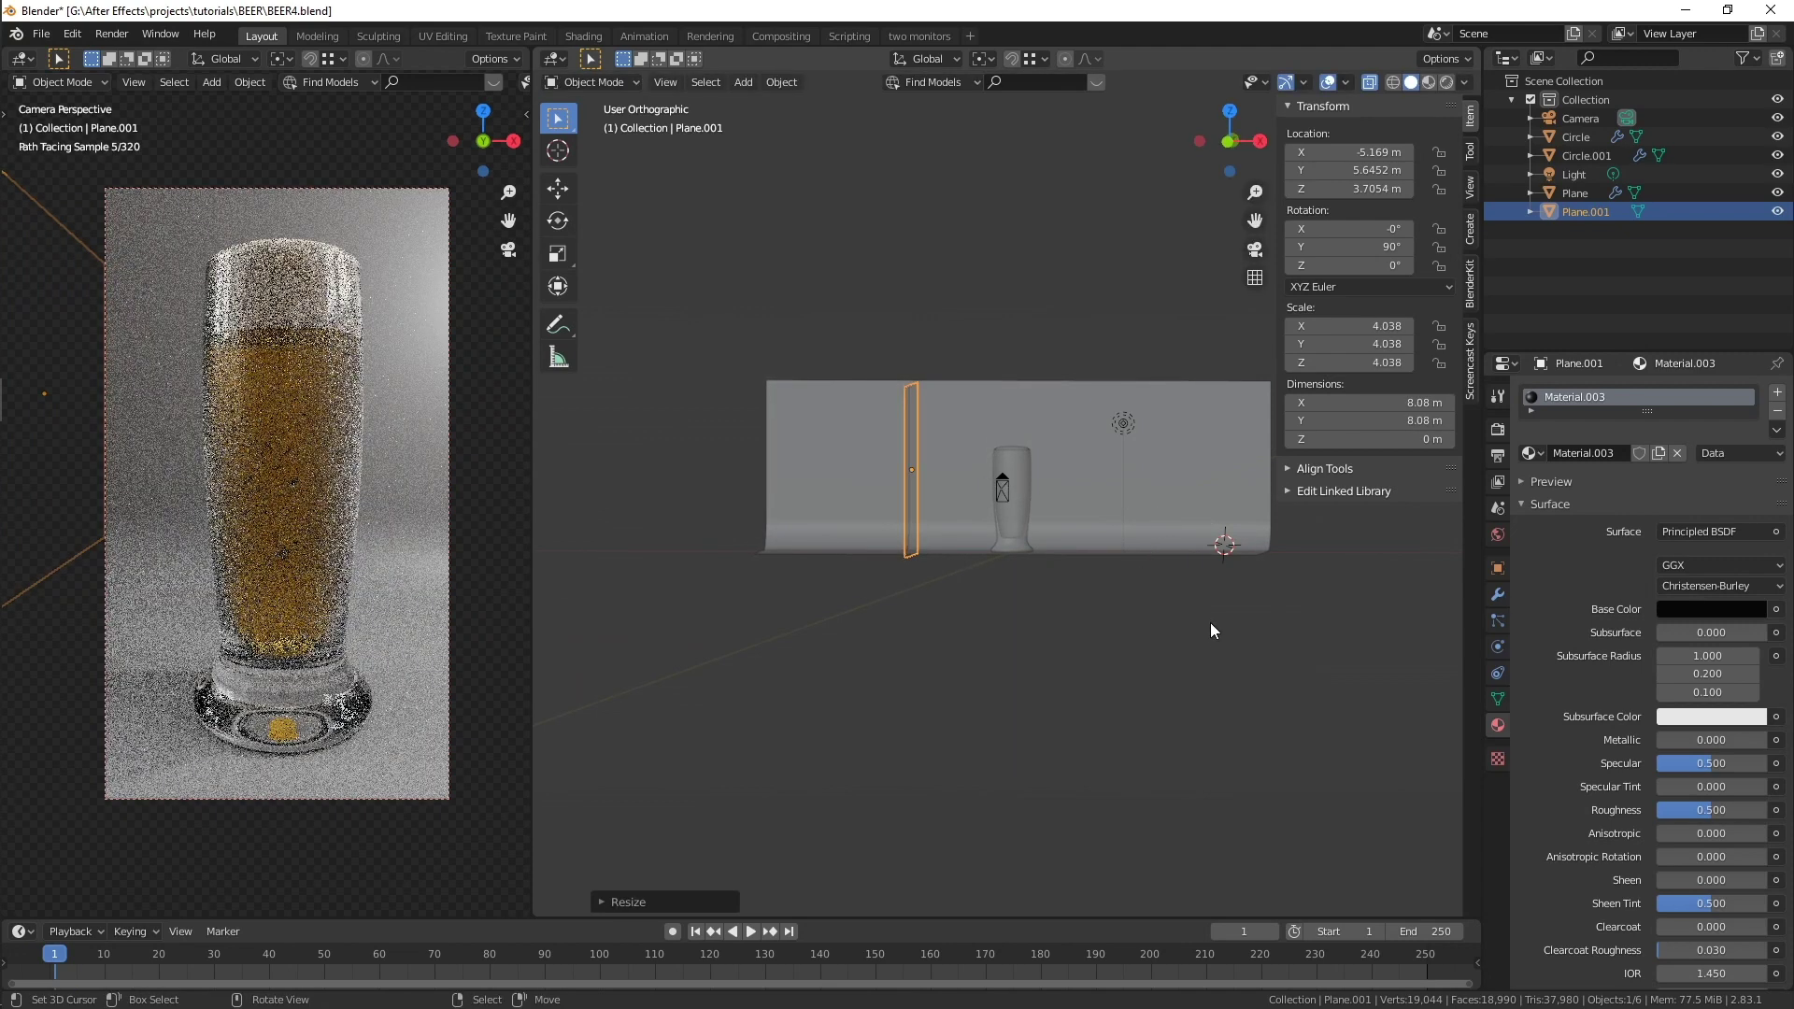
scroll(1203, 635, down, 2)
middle_drag(1086, 636, 1118, 670)
mouse_move(996, 533)
middle_down()
mouse_move(1147, 585)
mouse_move(970, 527)
middle_up()
key(g)
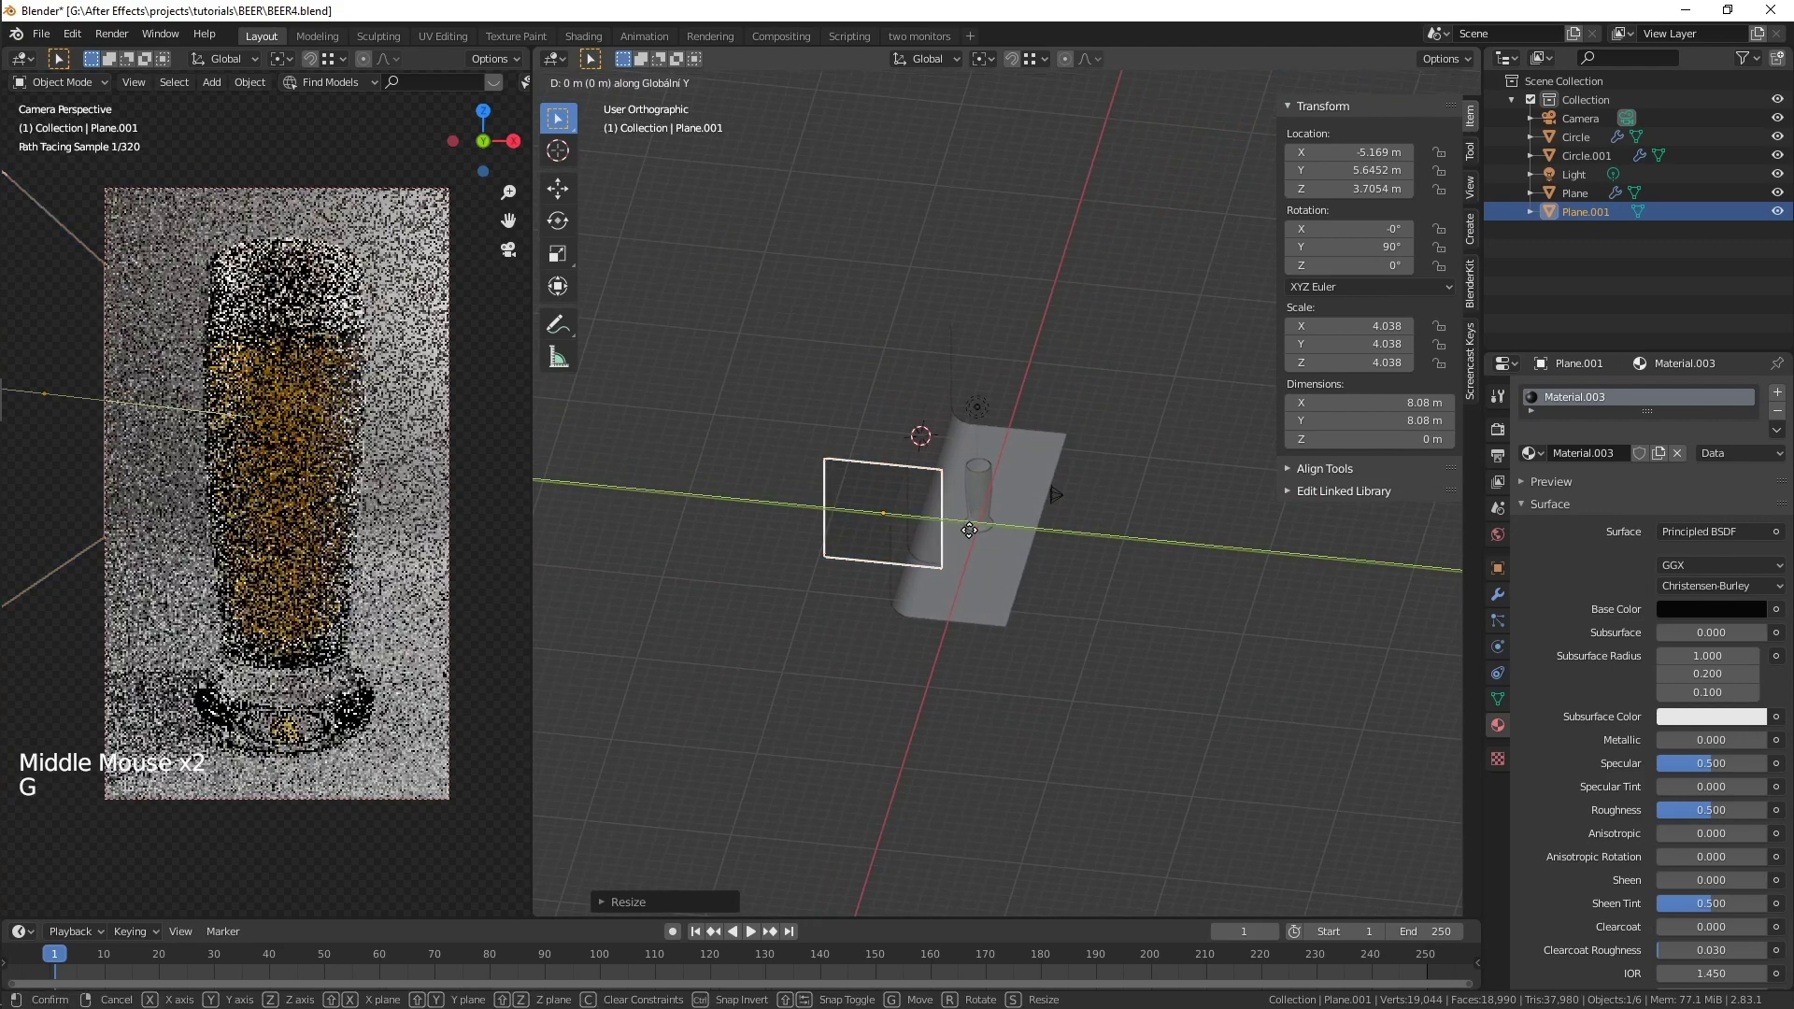
click(1047, 559)
- Duplicate the black plane and move the copy to the opposite side of the glass, at about X 4.81 m
middle_drag(1280, 617, 1087, 587)
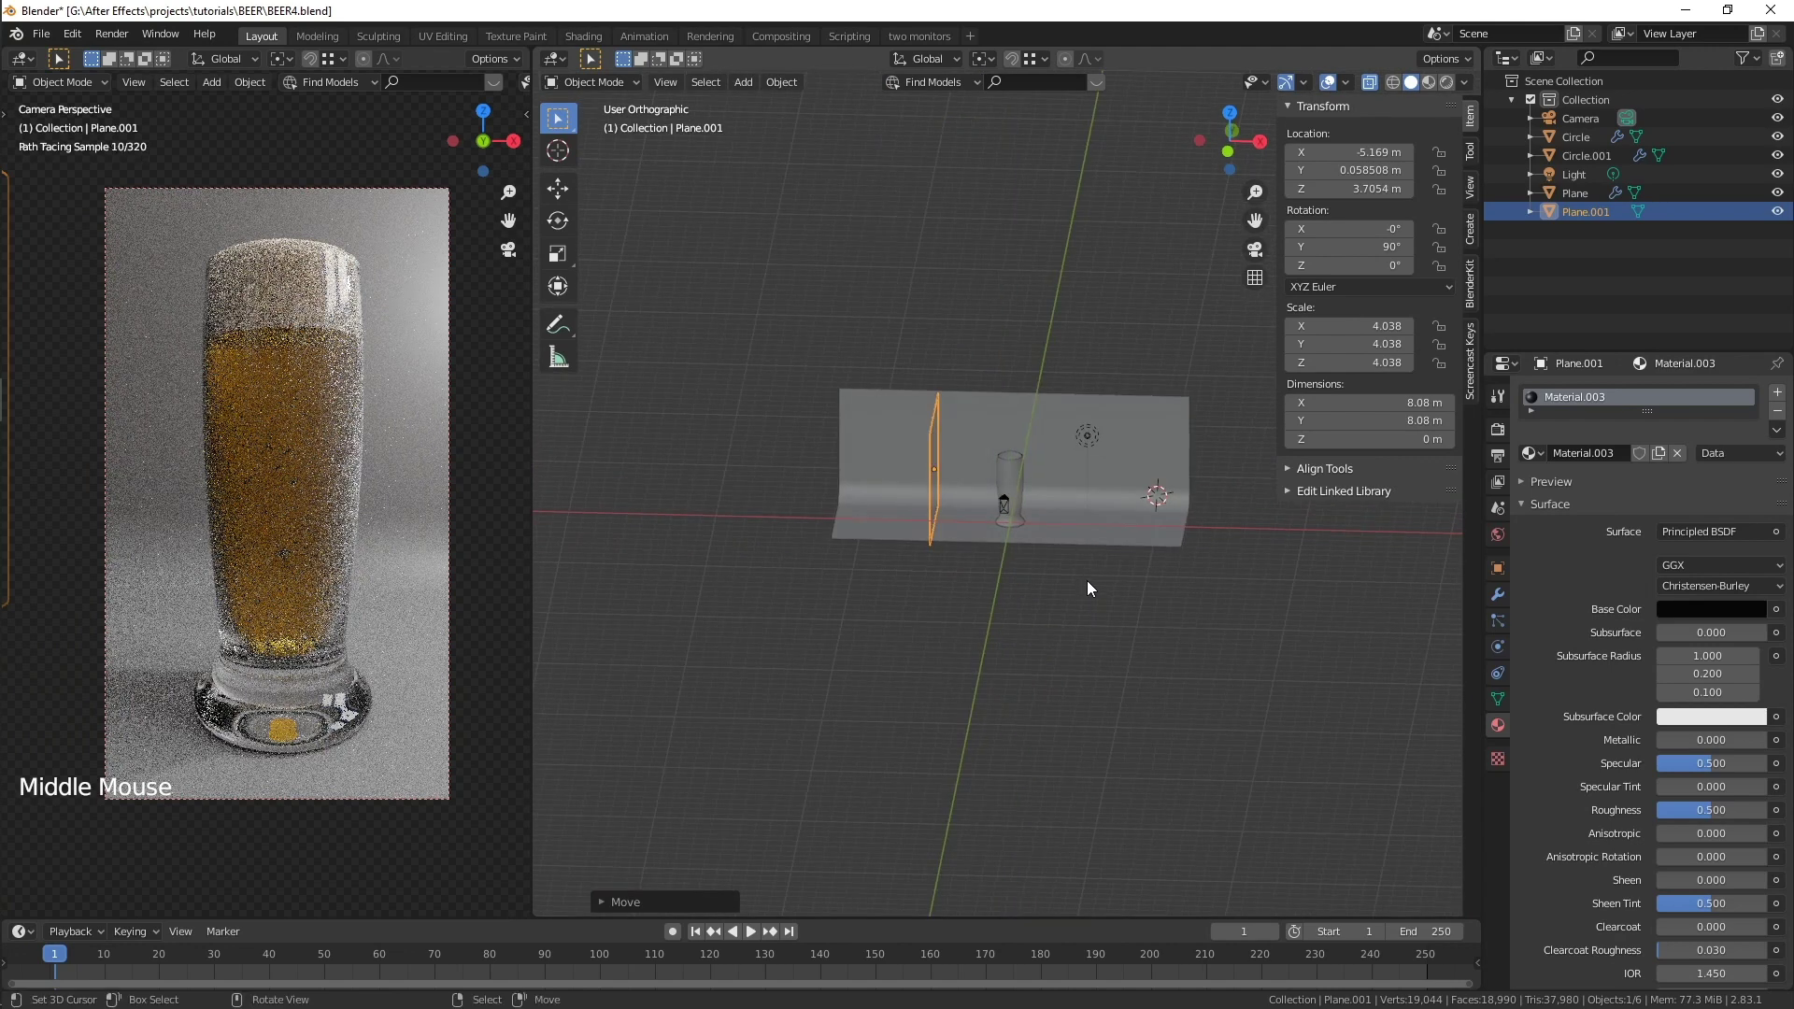
key(shift+d)
click(982, 500)
key(g)
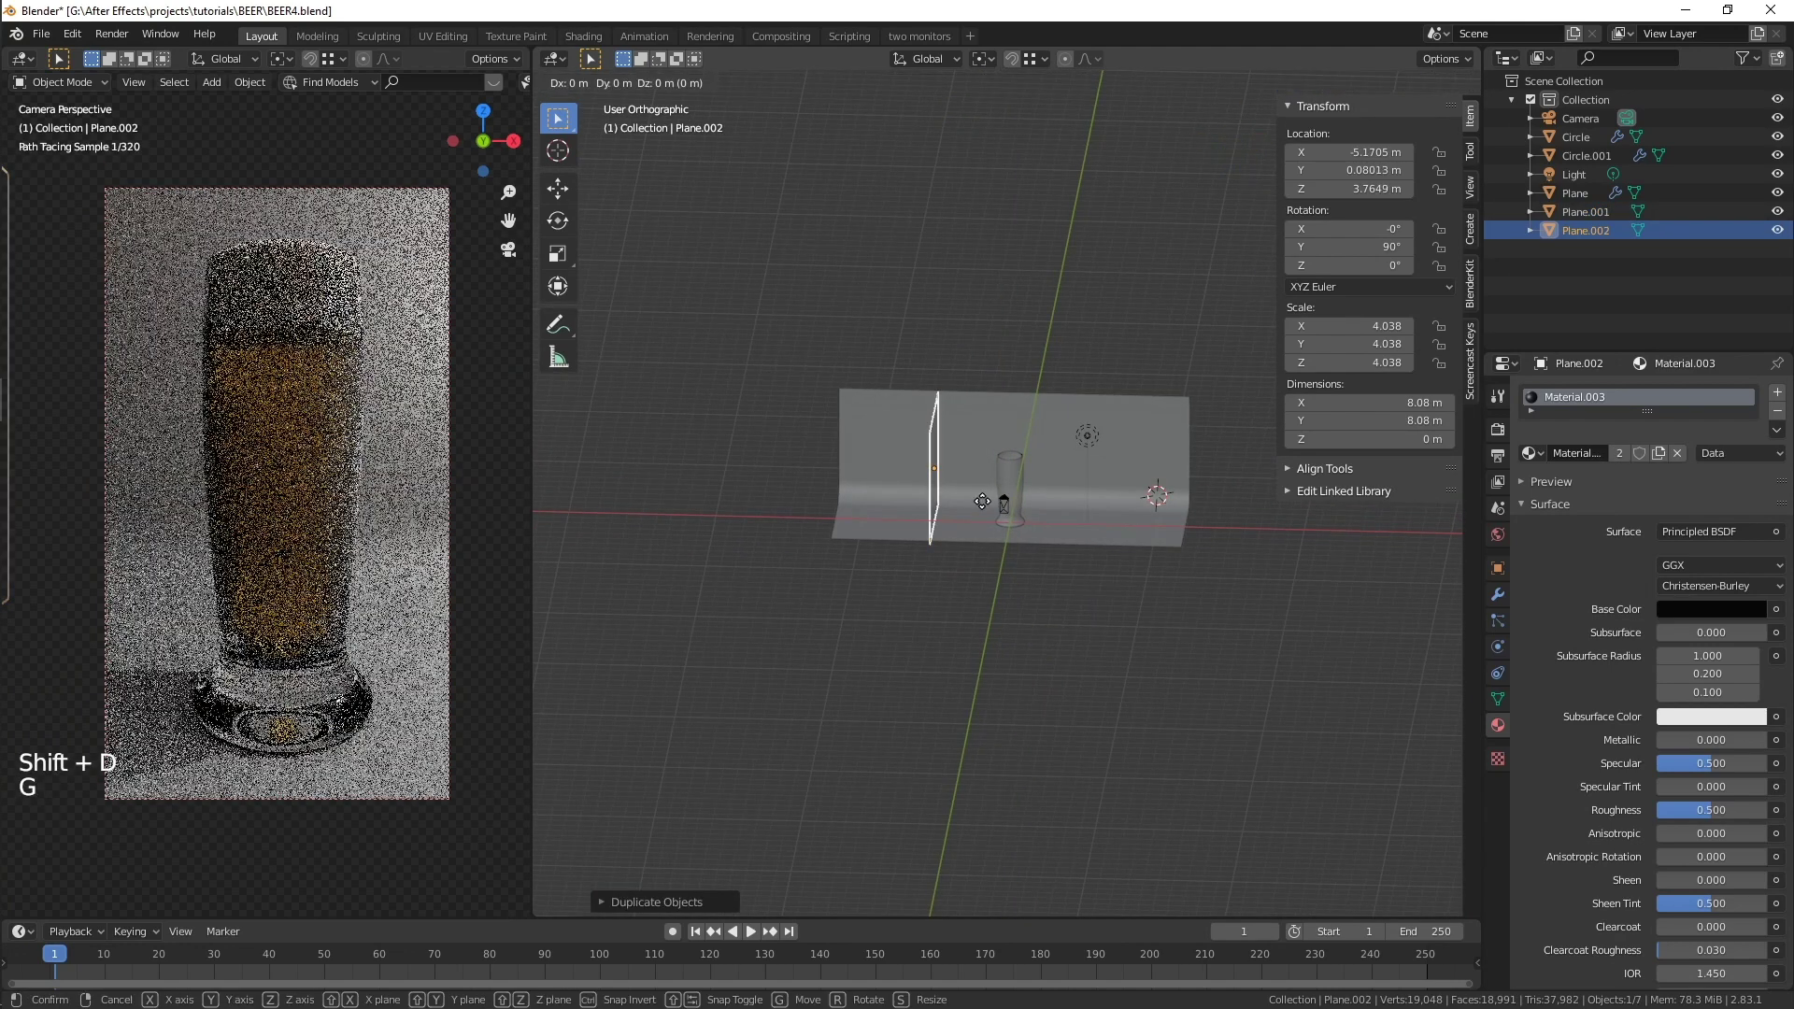
click(1128, 507)
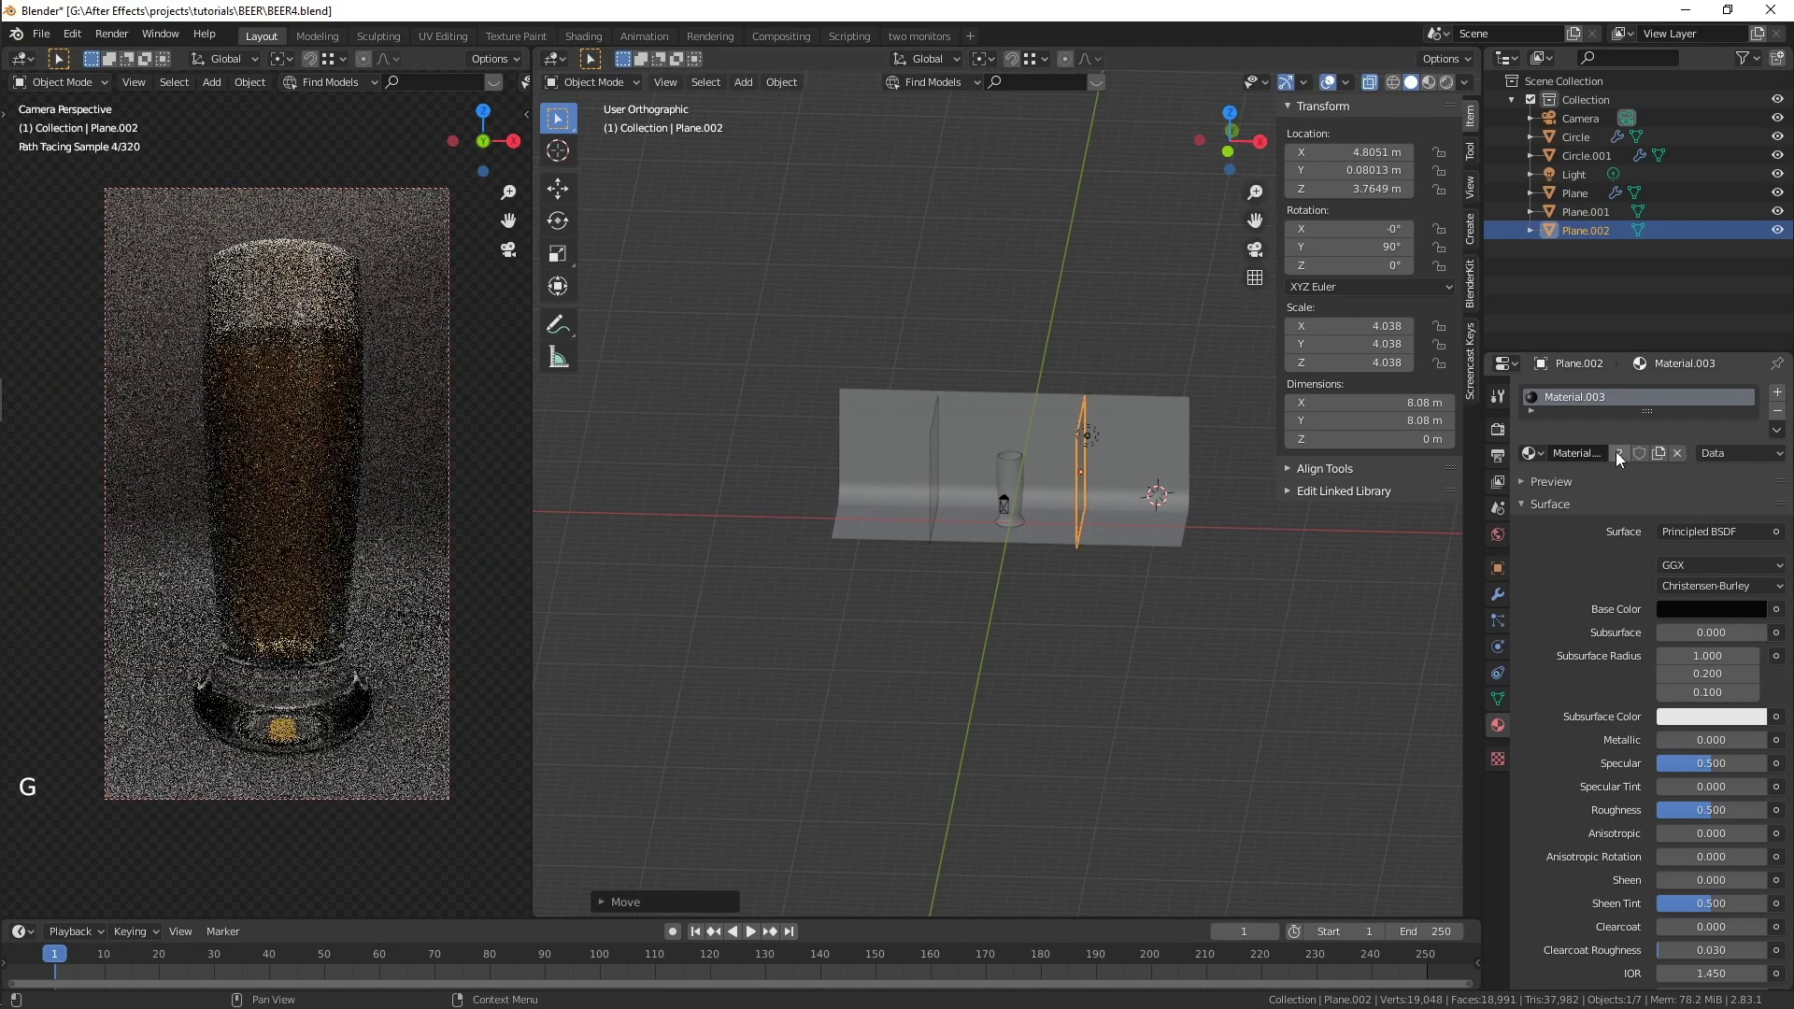
- Give the duplicated plane its own copy of the material, with a pure white colour and an Emission surface shader
click(1617, 452)
click(1721, 609)
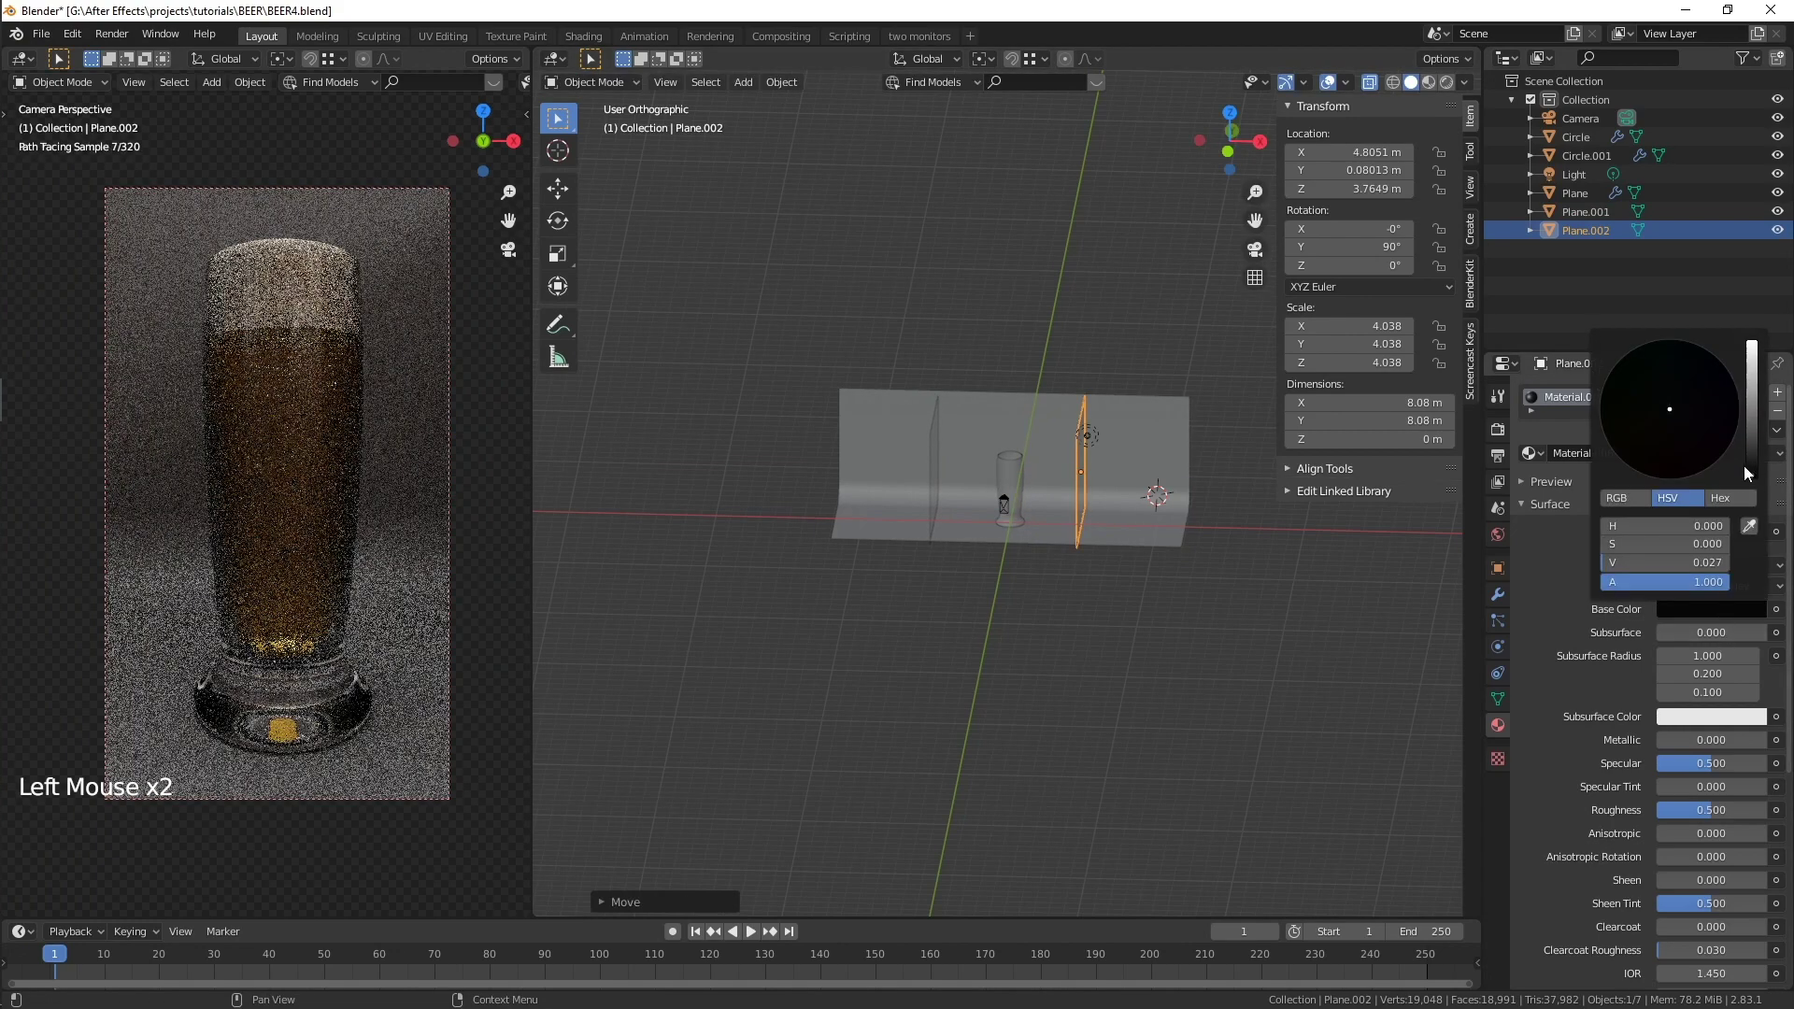
drag(1751, 476, 1752, 340)
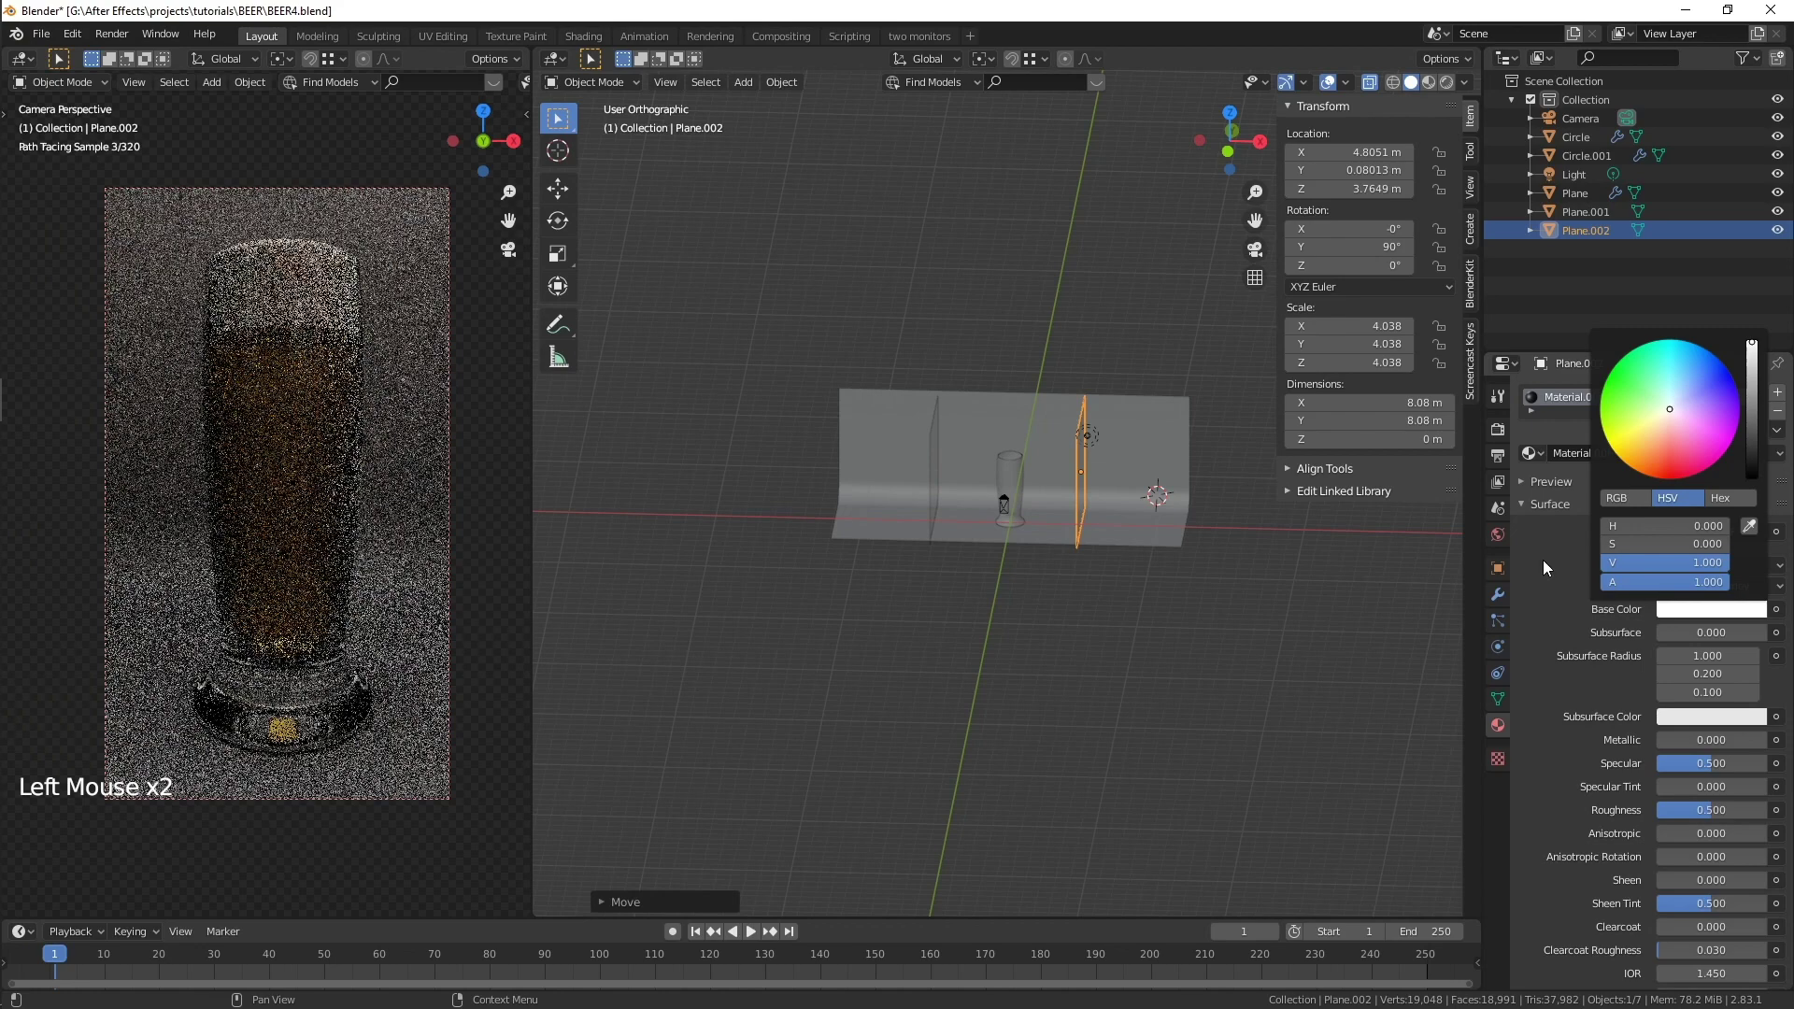
click(1701, 533)
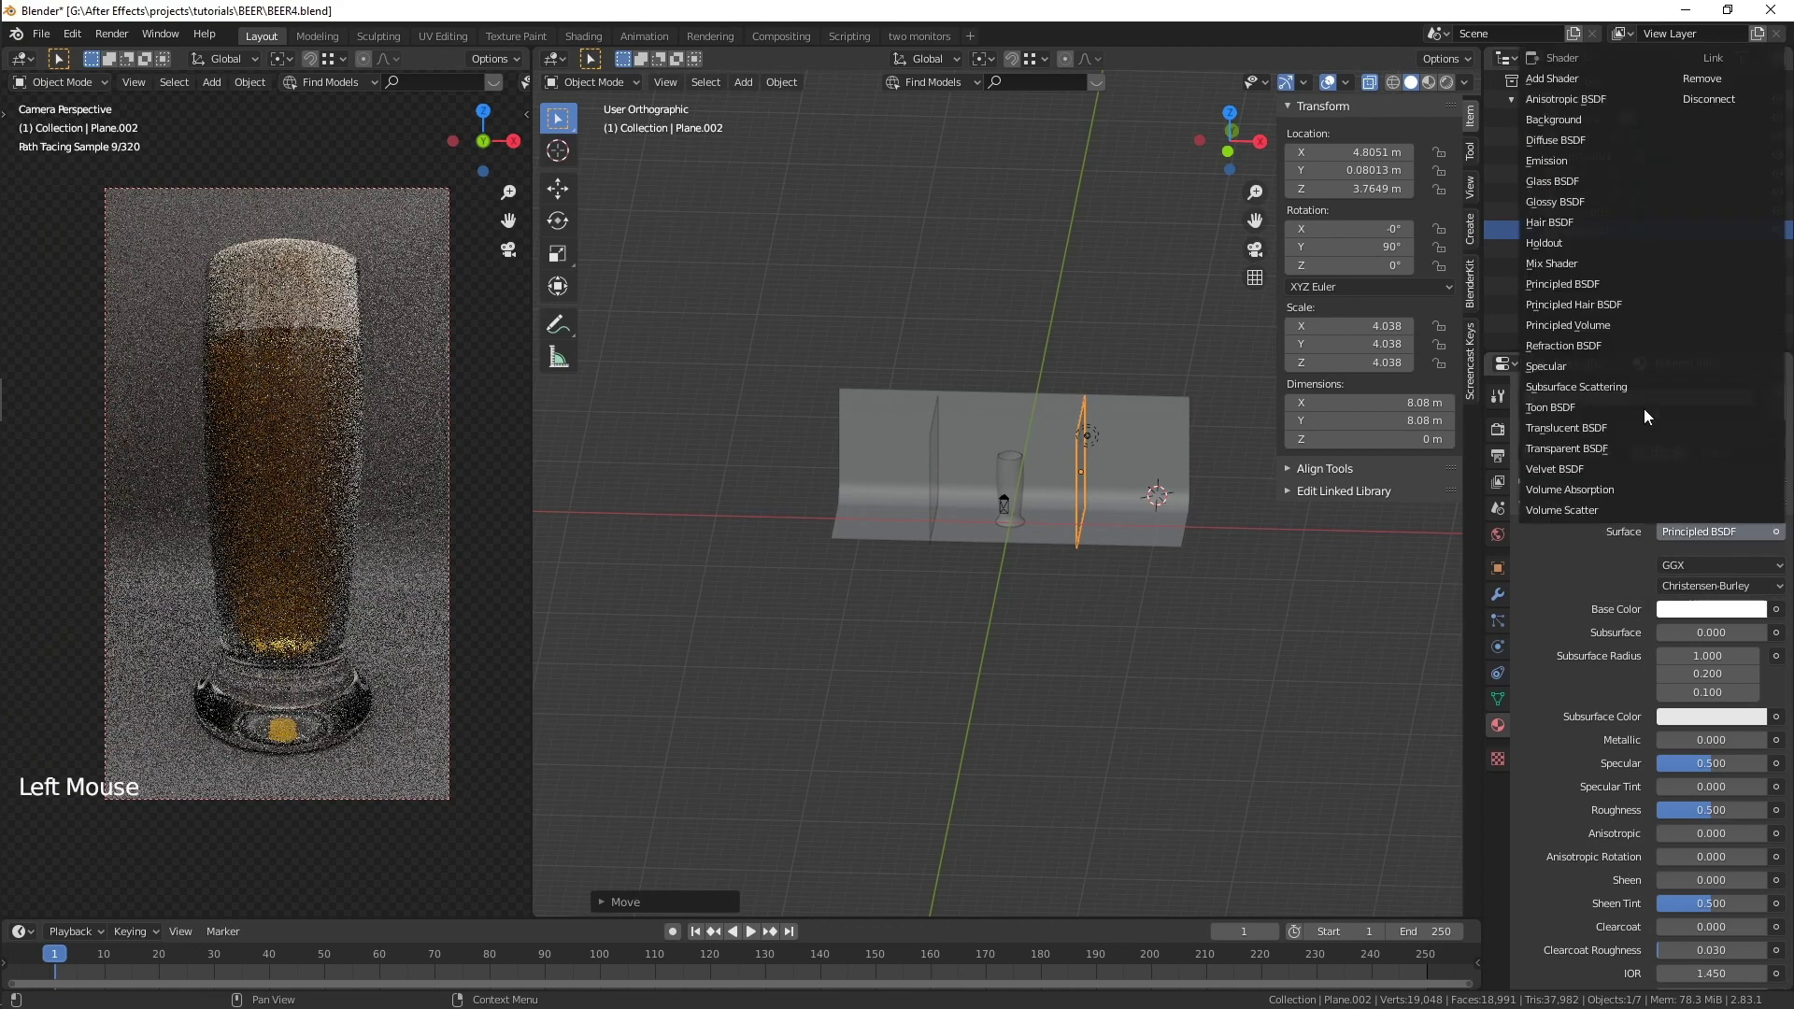
click(1568, 161)
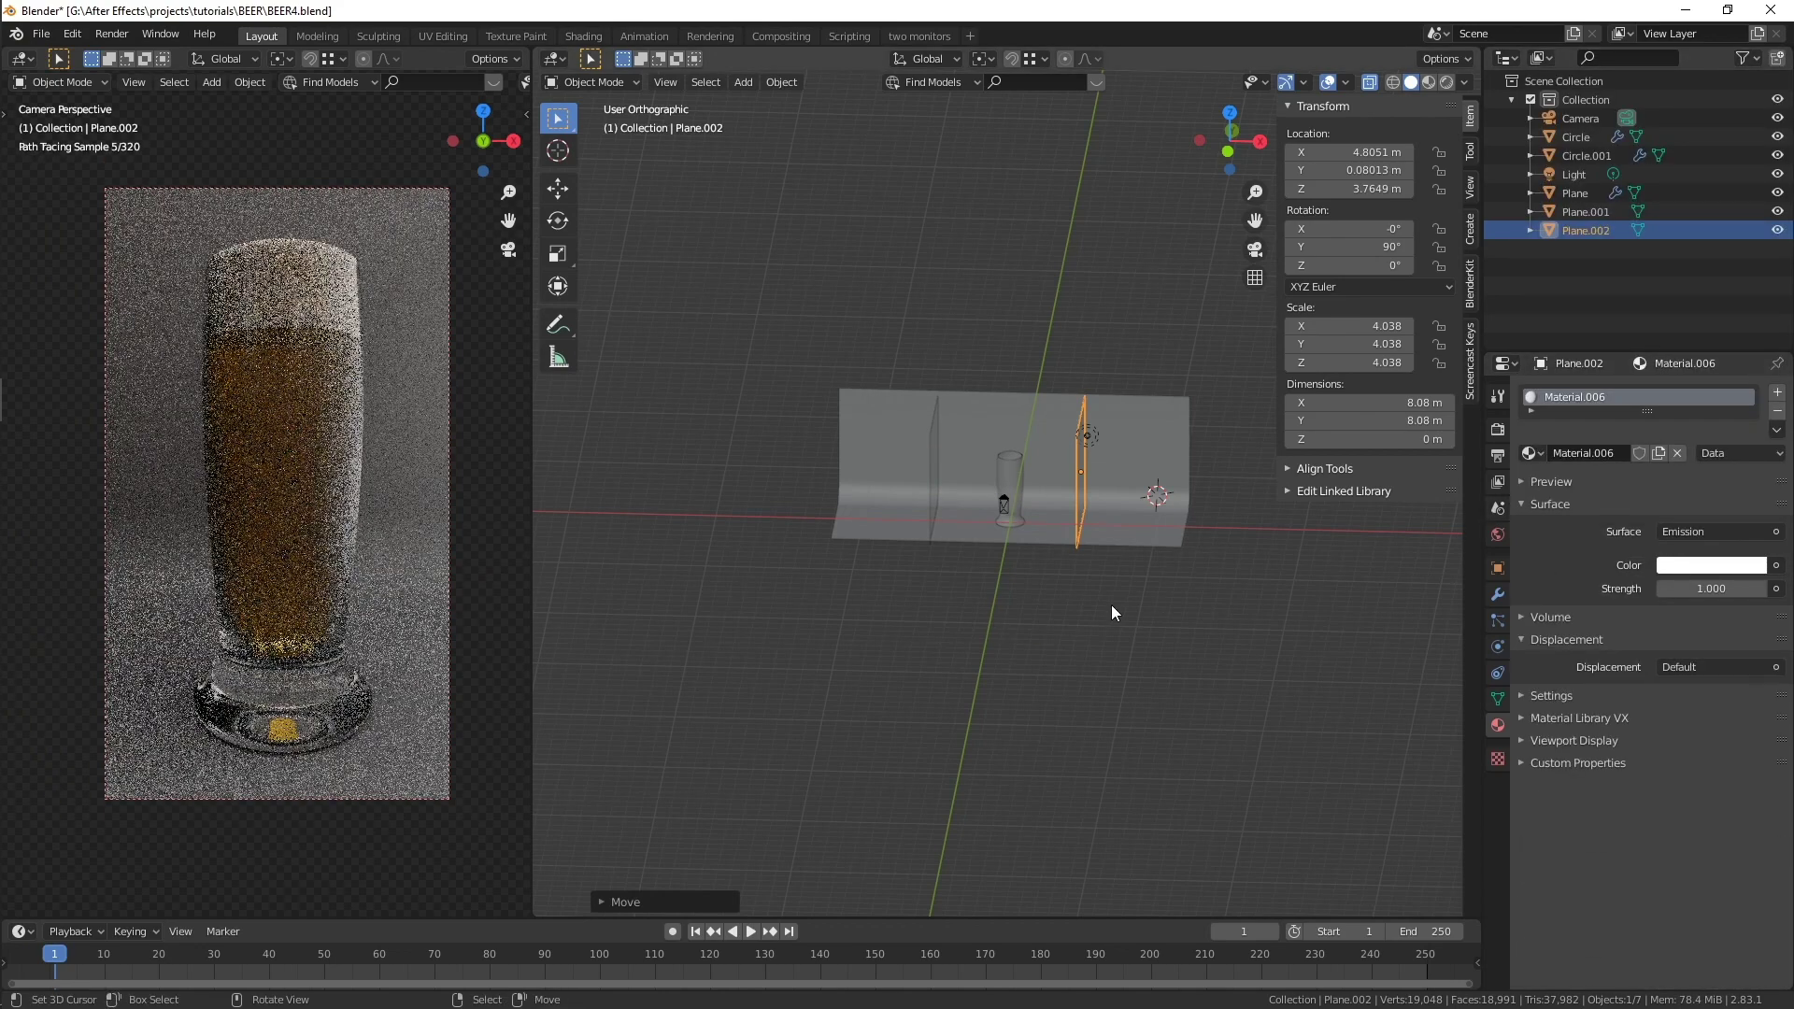
- Delete the point light from the scene
right_click(1091, 441)
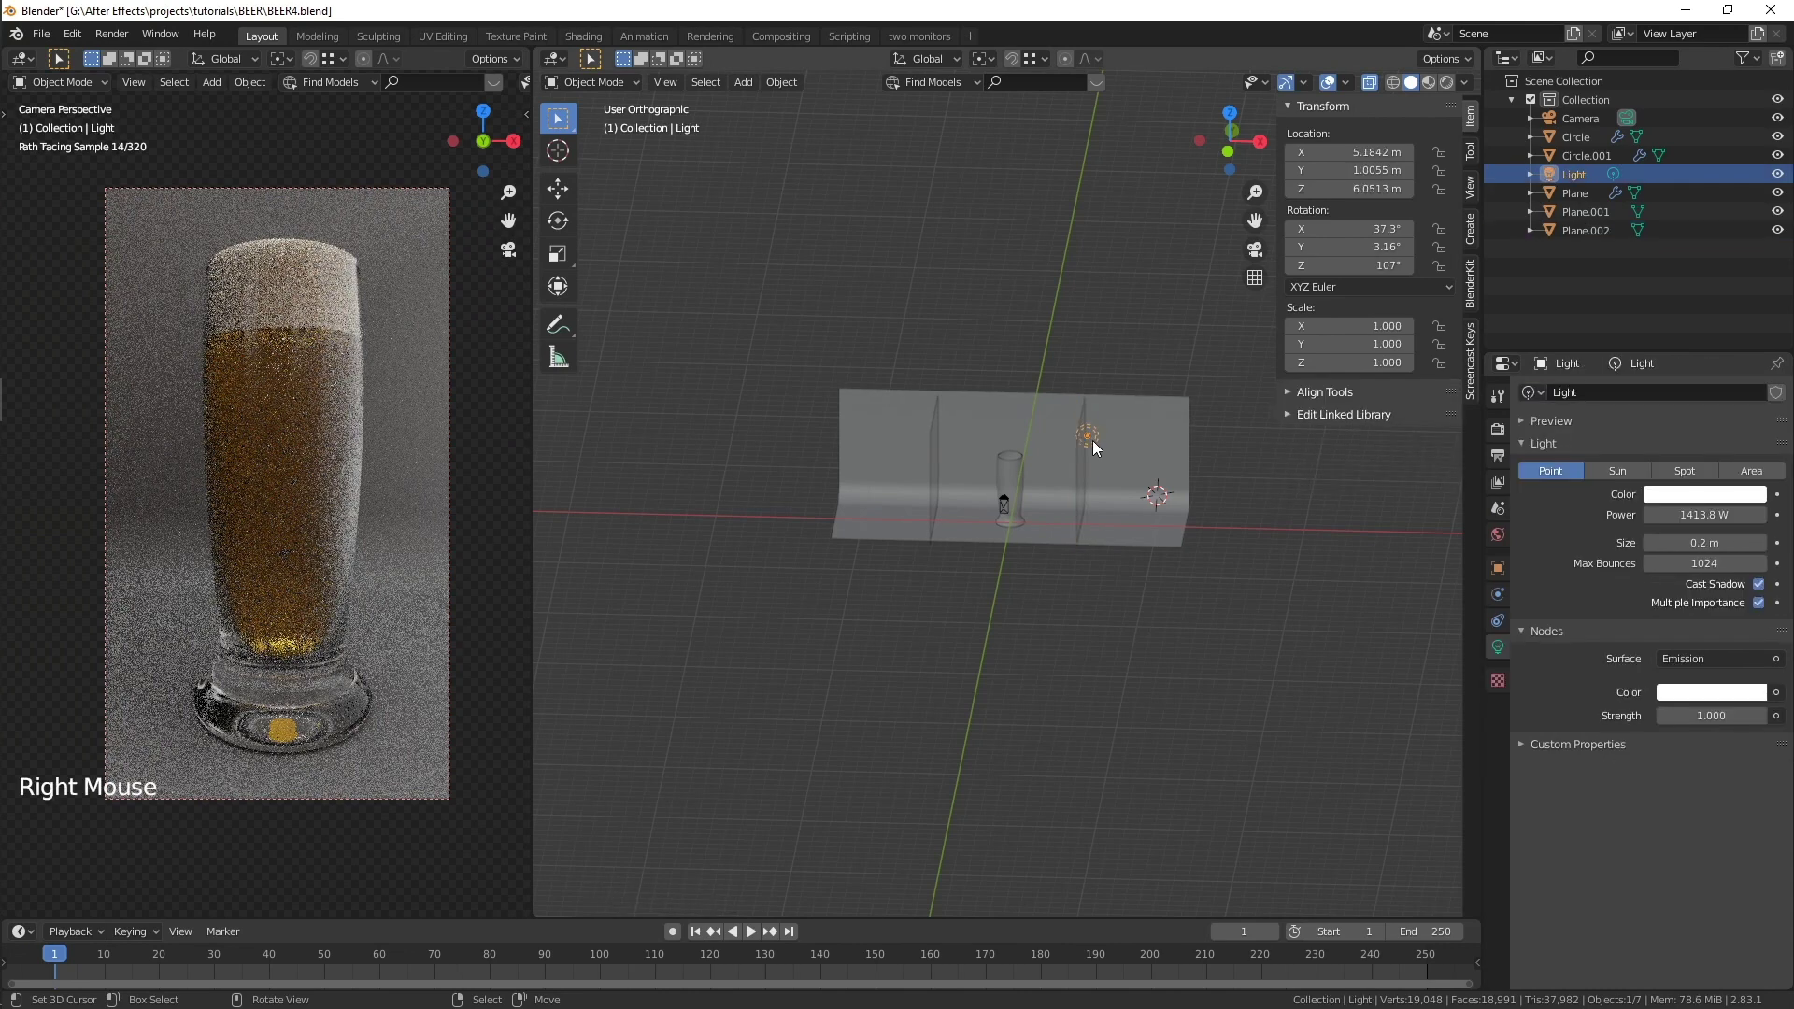
key(x)
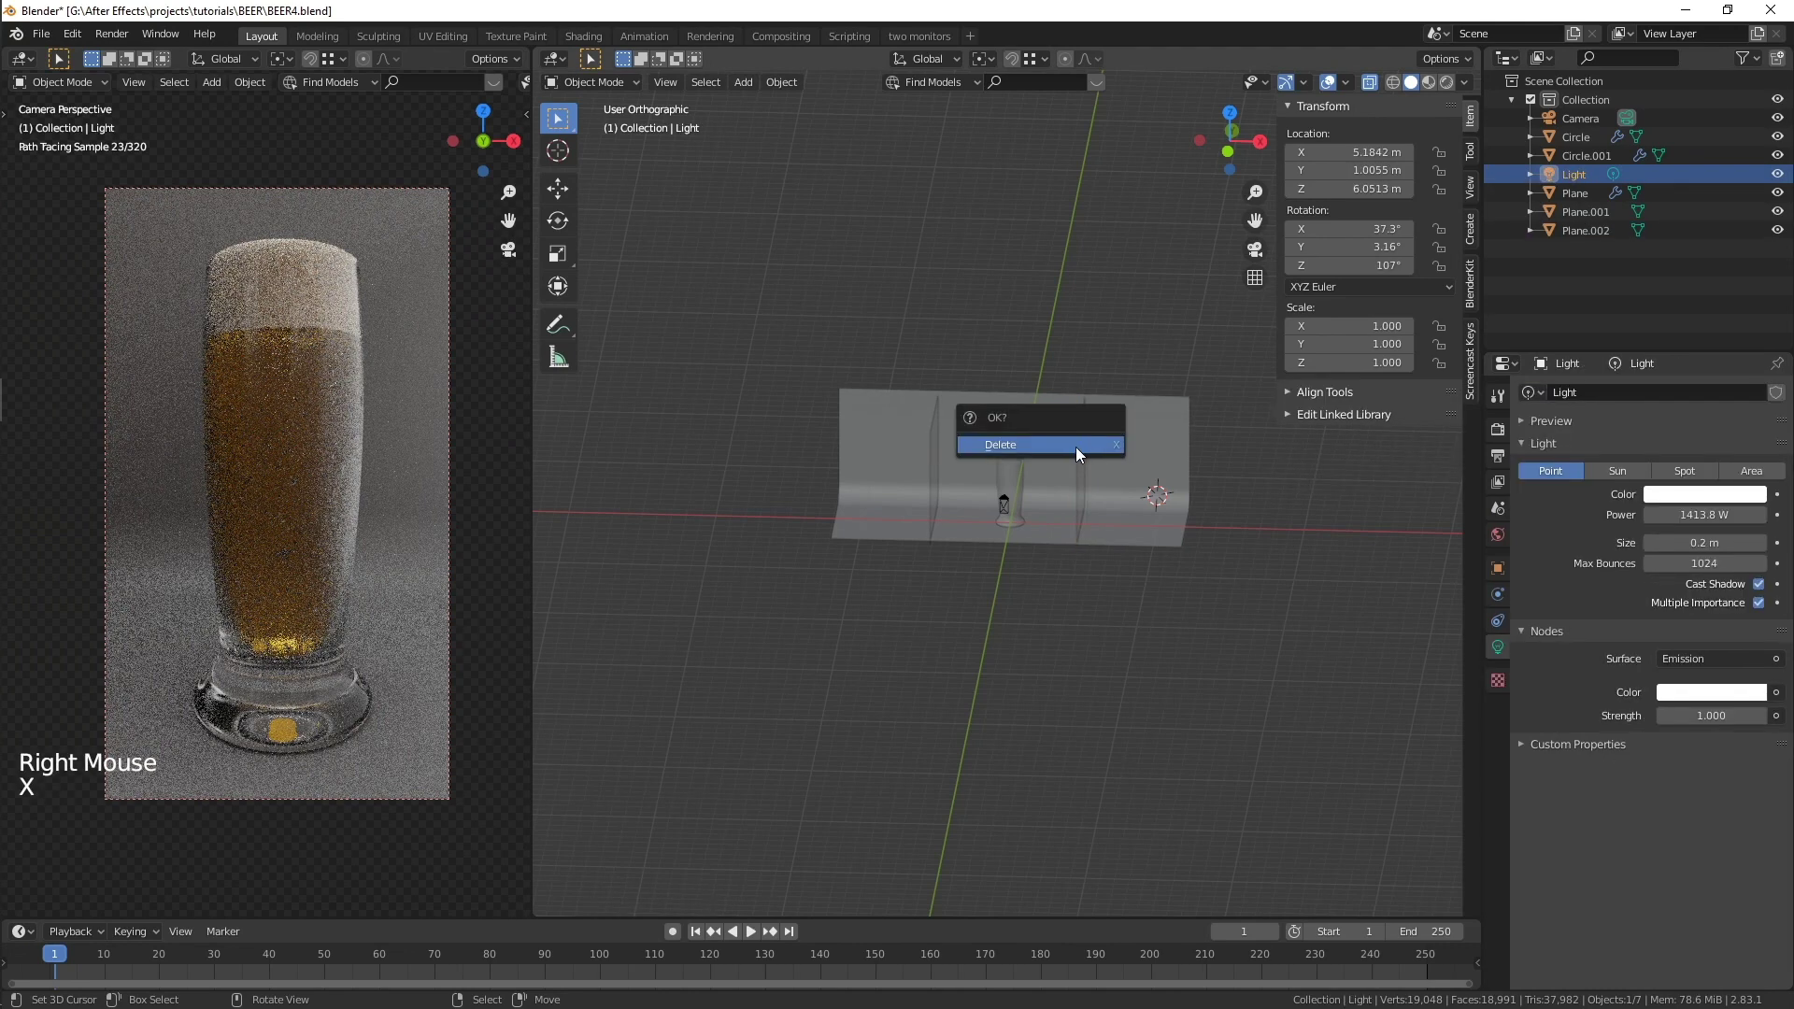
click(1075, 446)
- Select the white emissive plane and set its material's emission Strength to 3
right_click(1084, 459)
right_click(1080, 446)
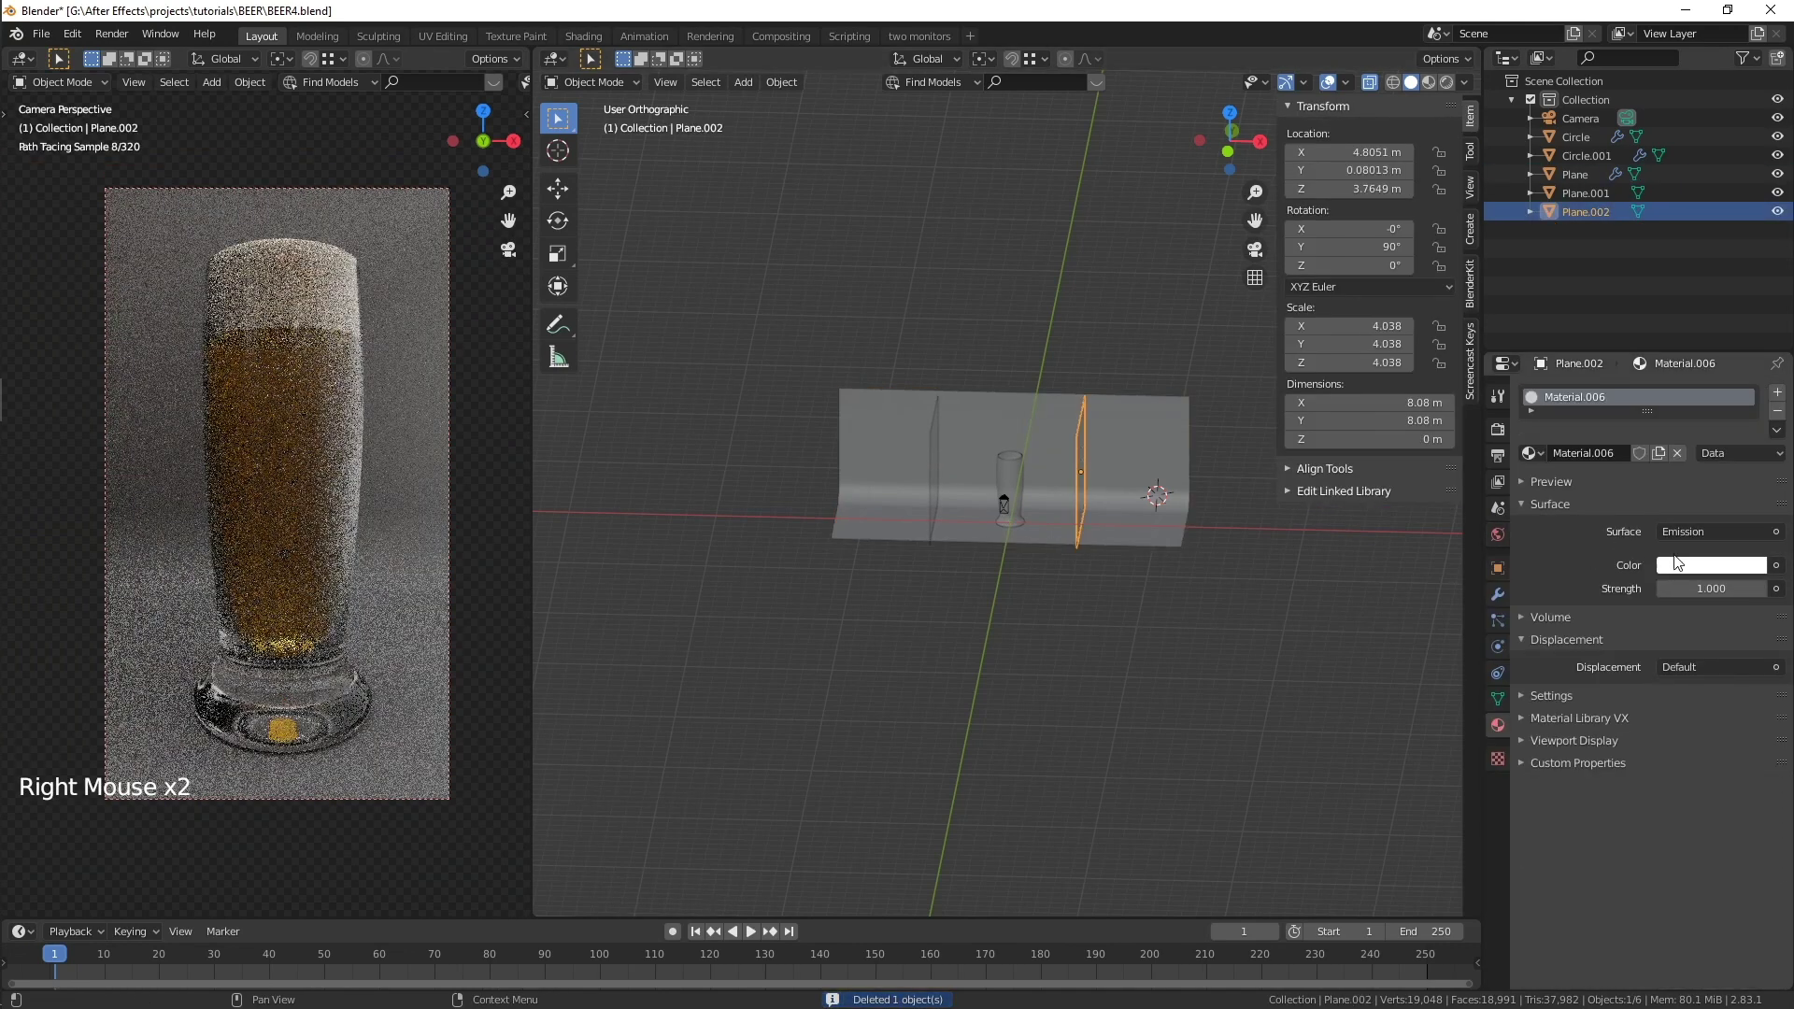
click(1703, 587)
key(Return)
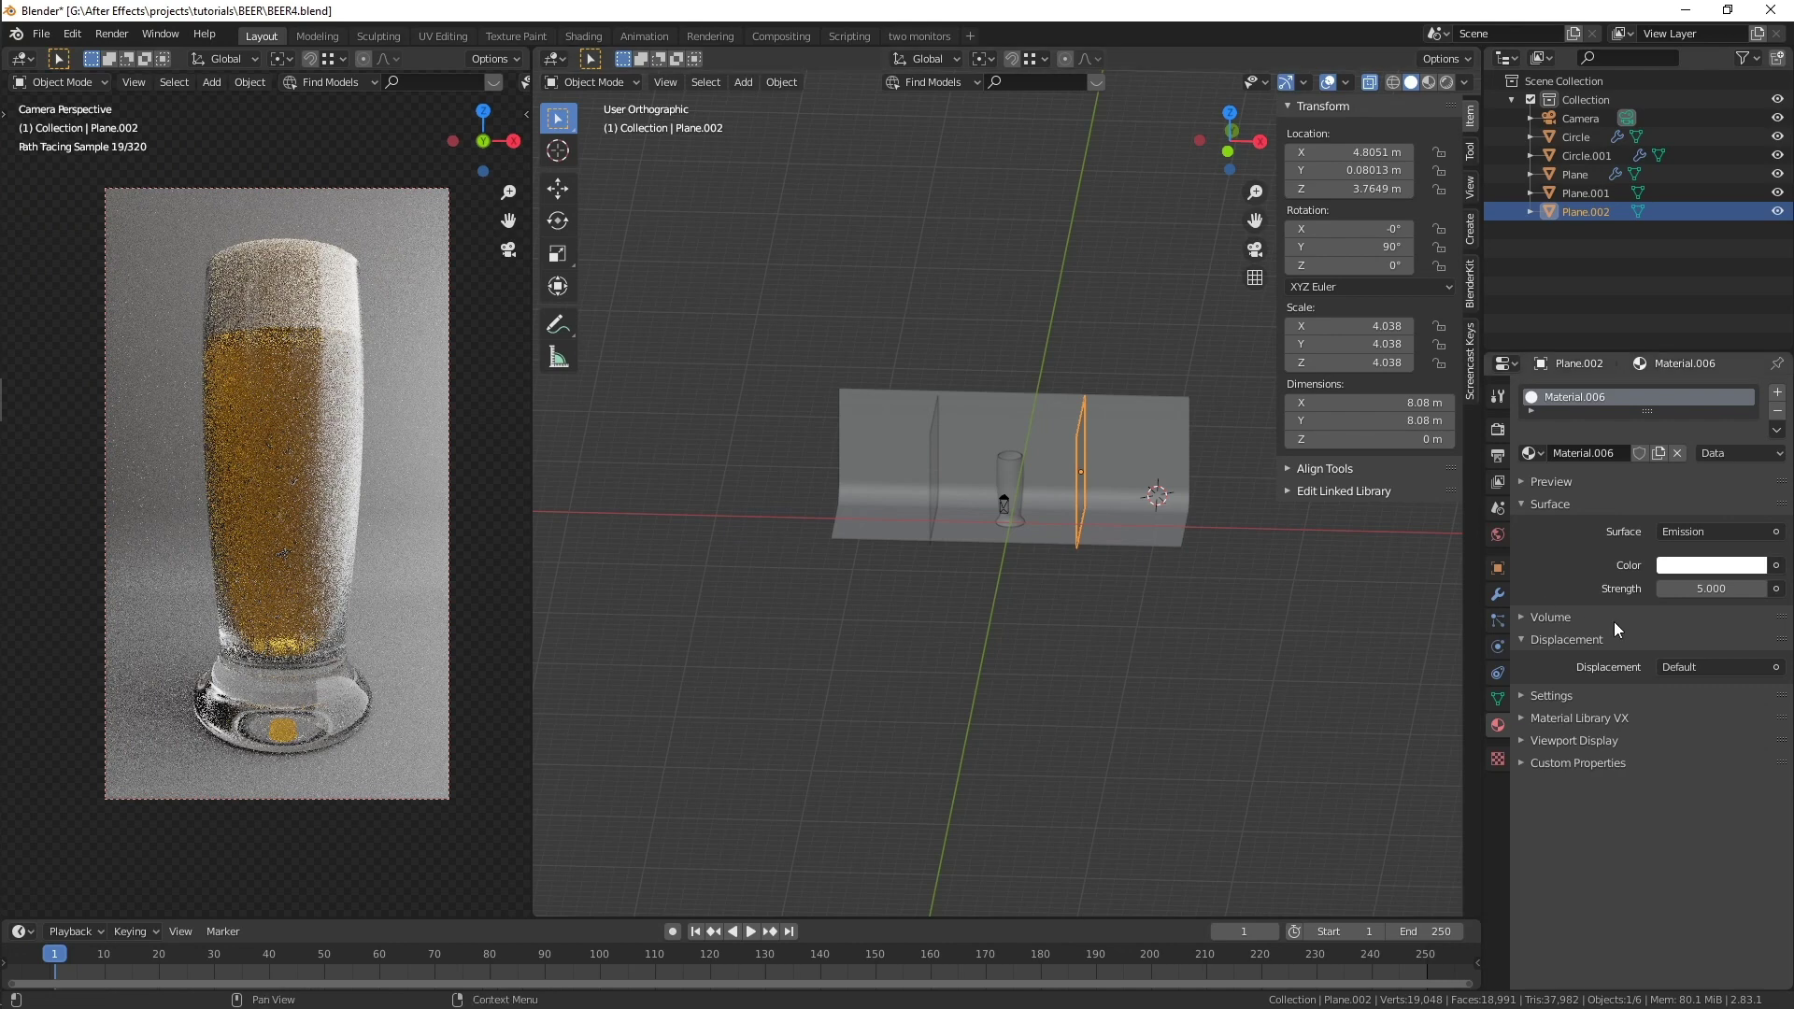
click(1685, 588)
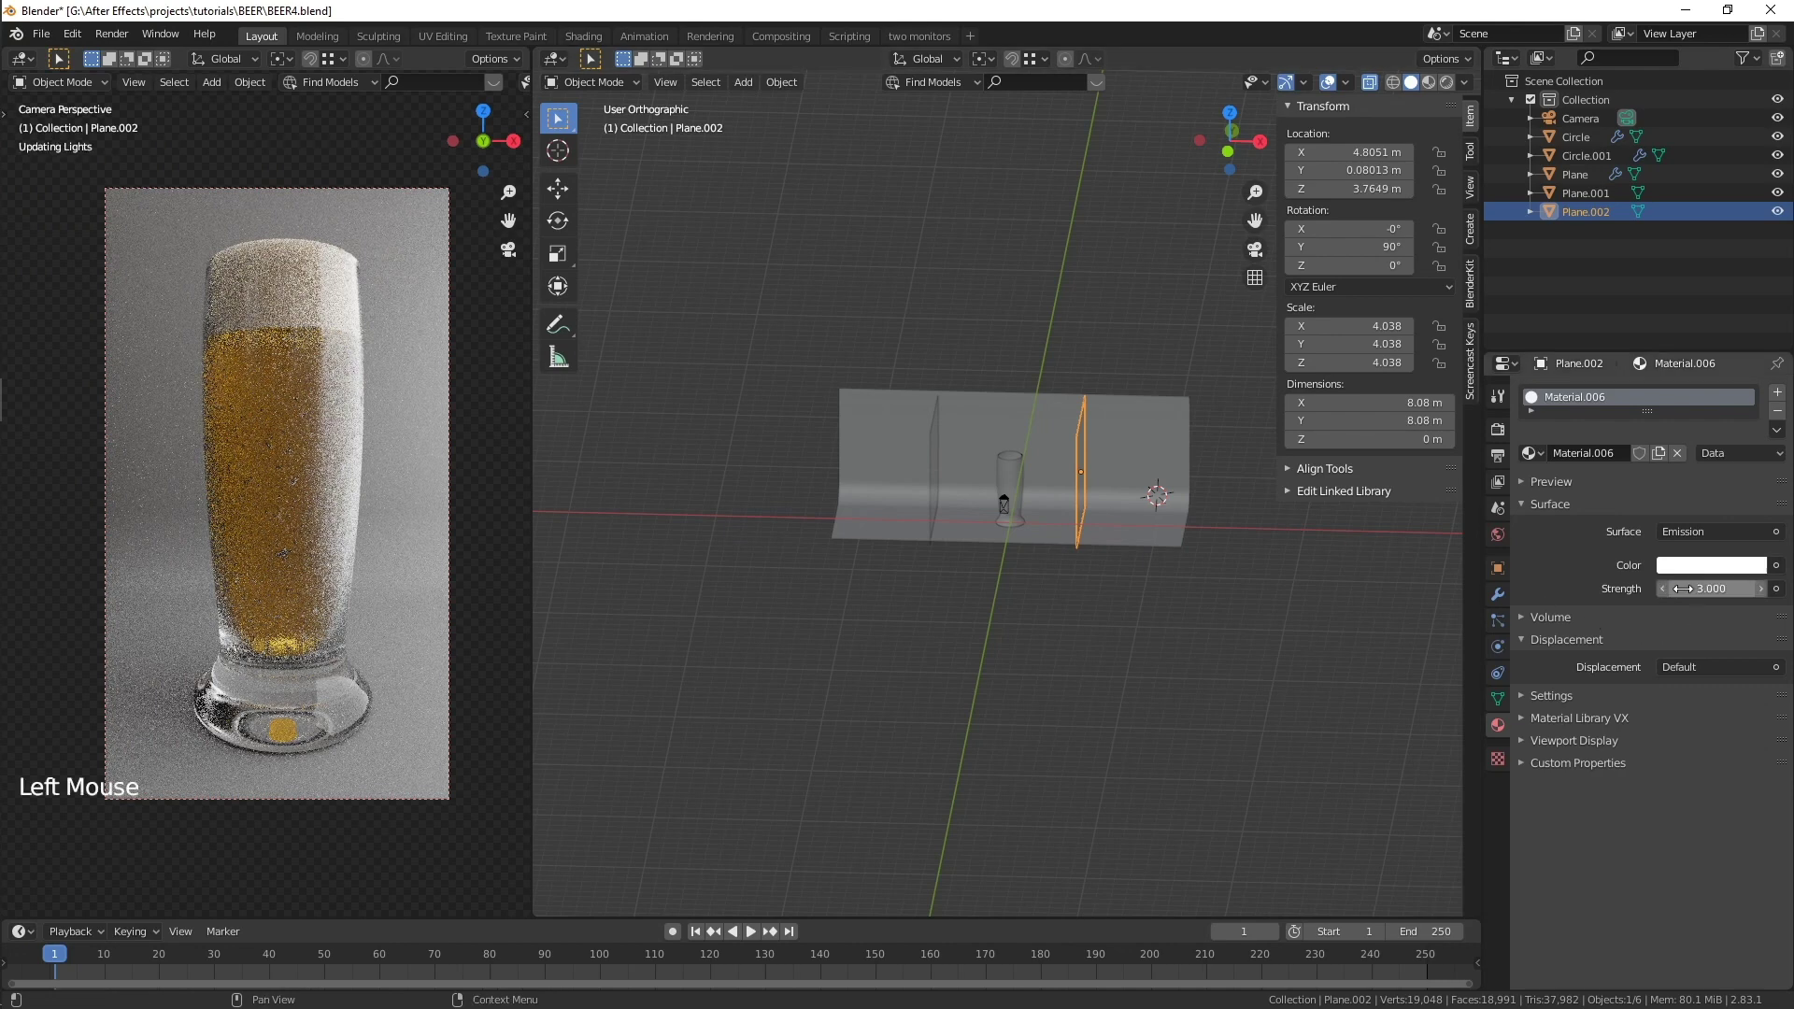
text(3)
key(Return)
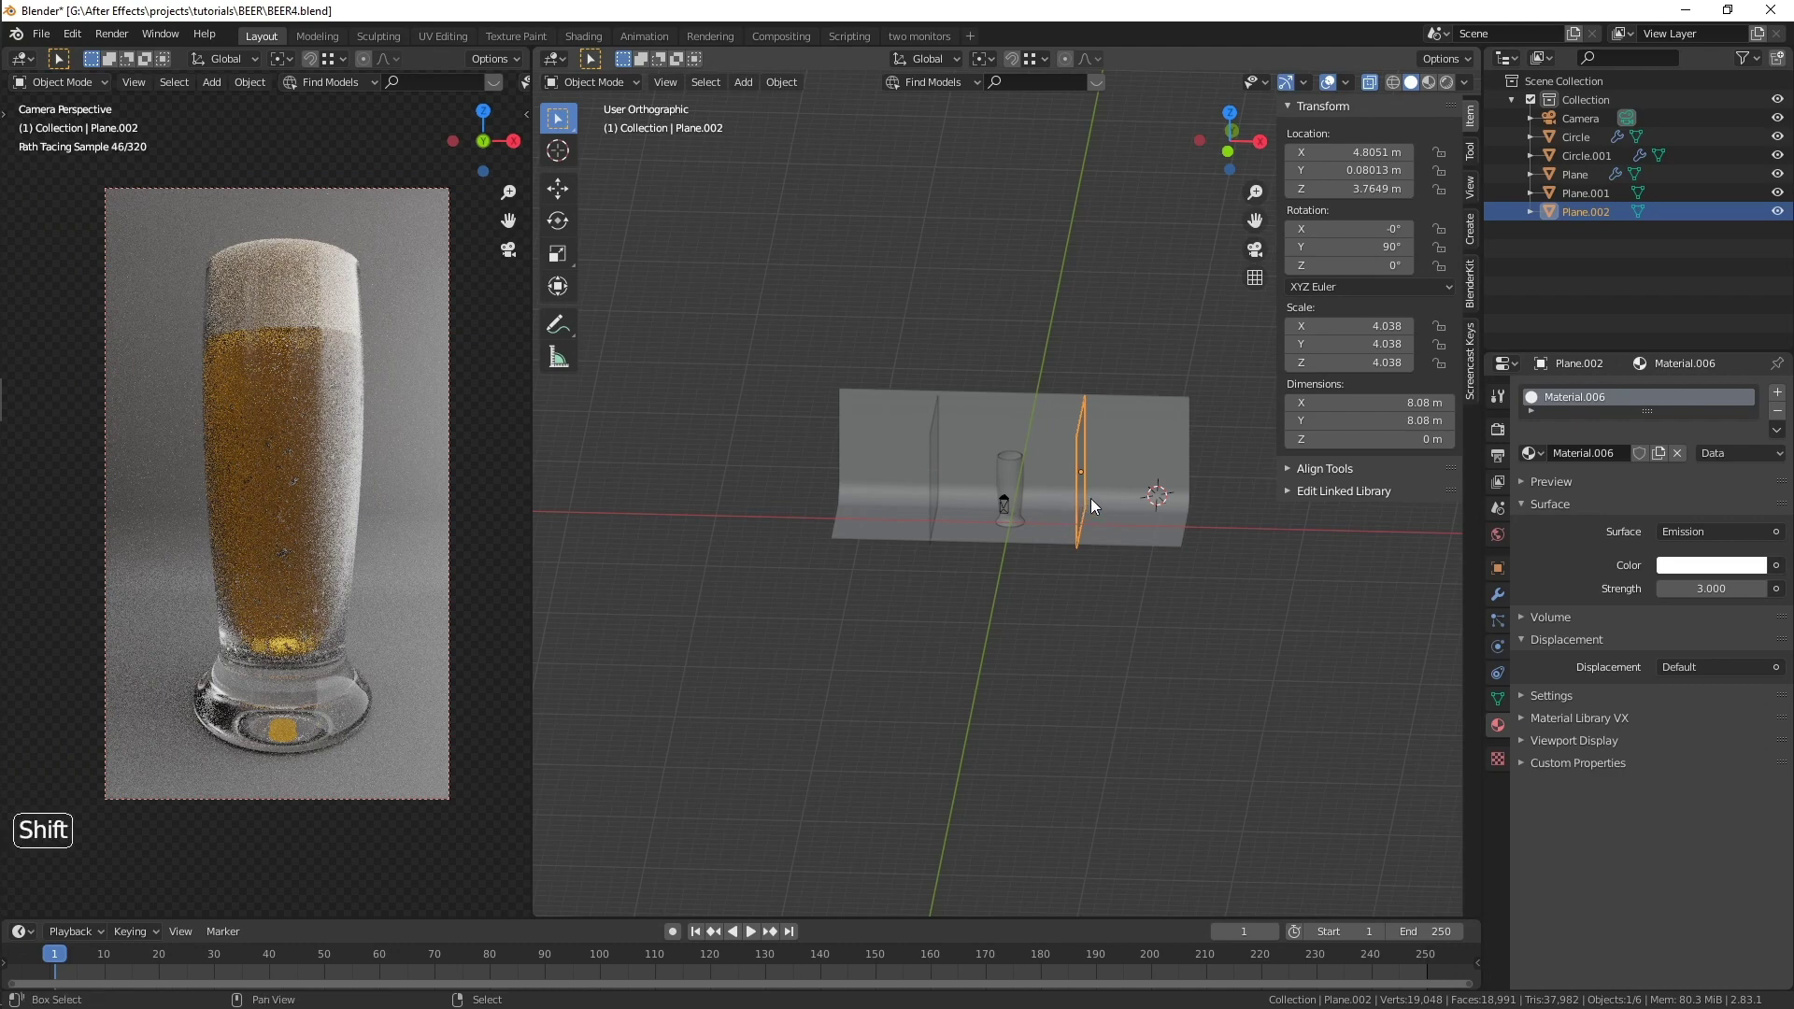
- Duplicate the emissive plane, place the copy just behind the glass in top view, and rotate it 90° to face the camera
key(shift+d)
key(KP_7)
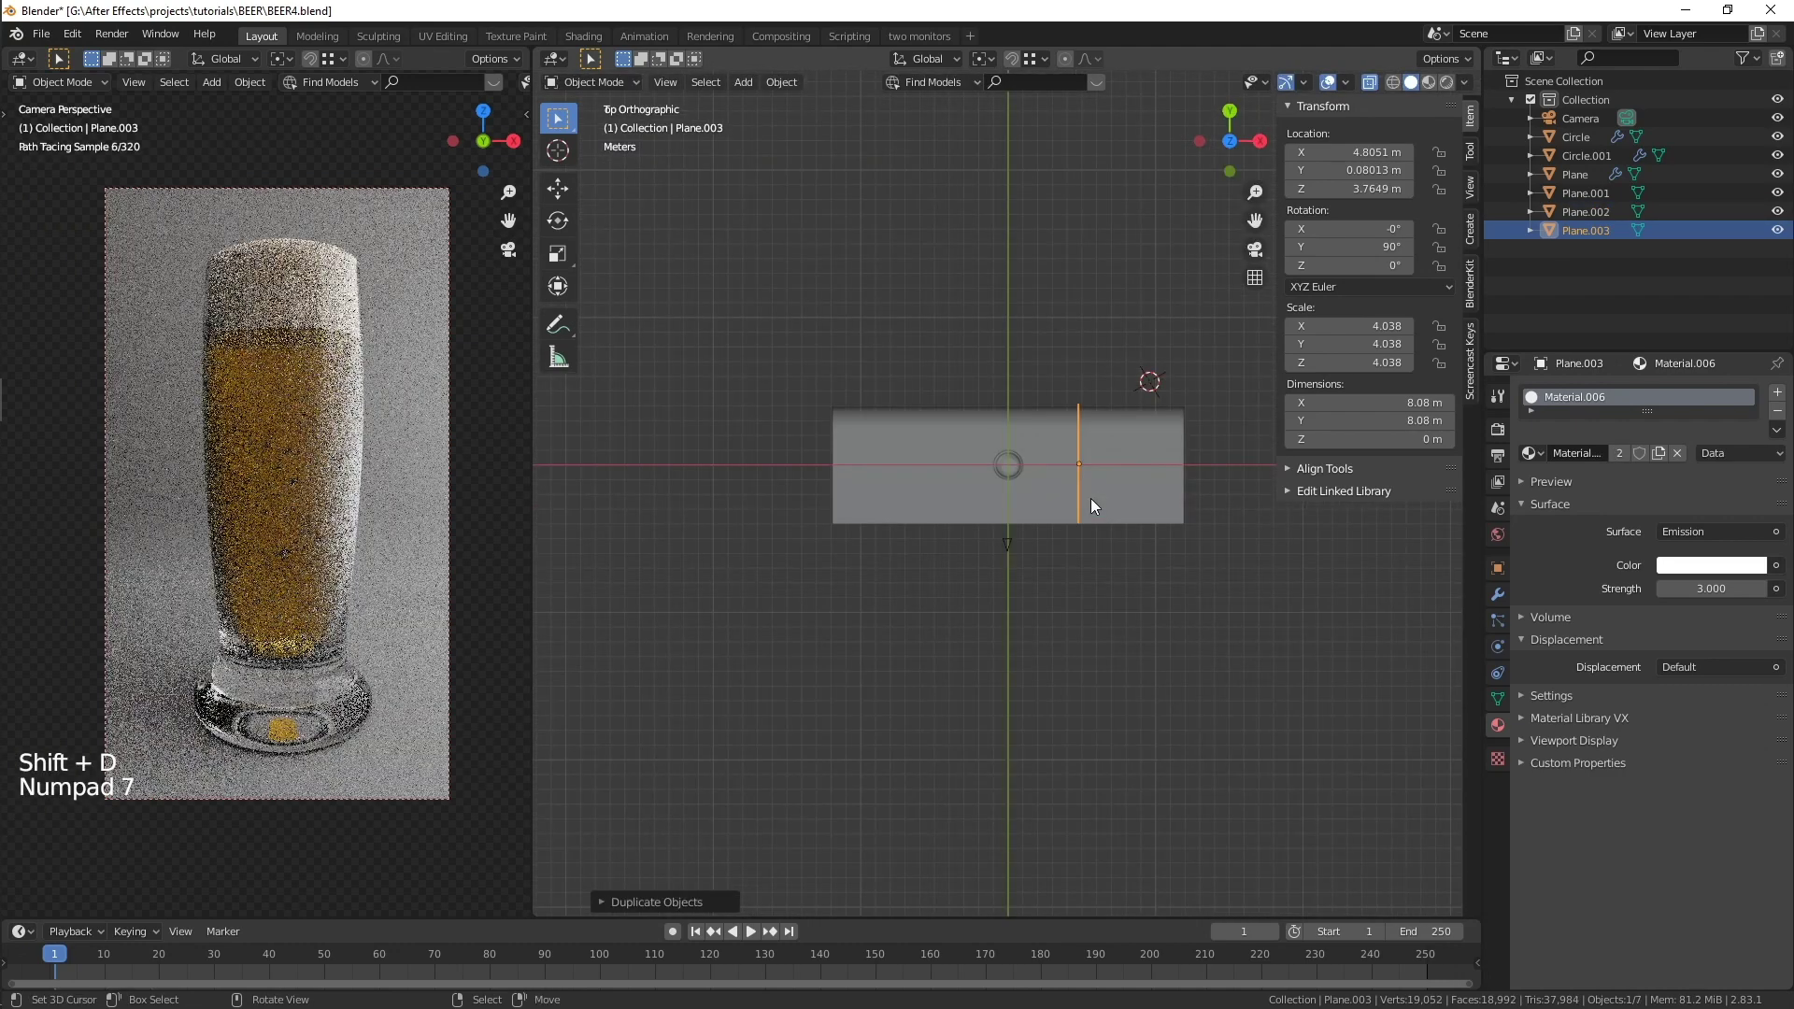
key(g)
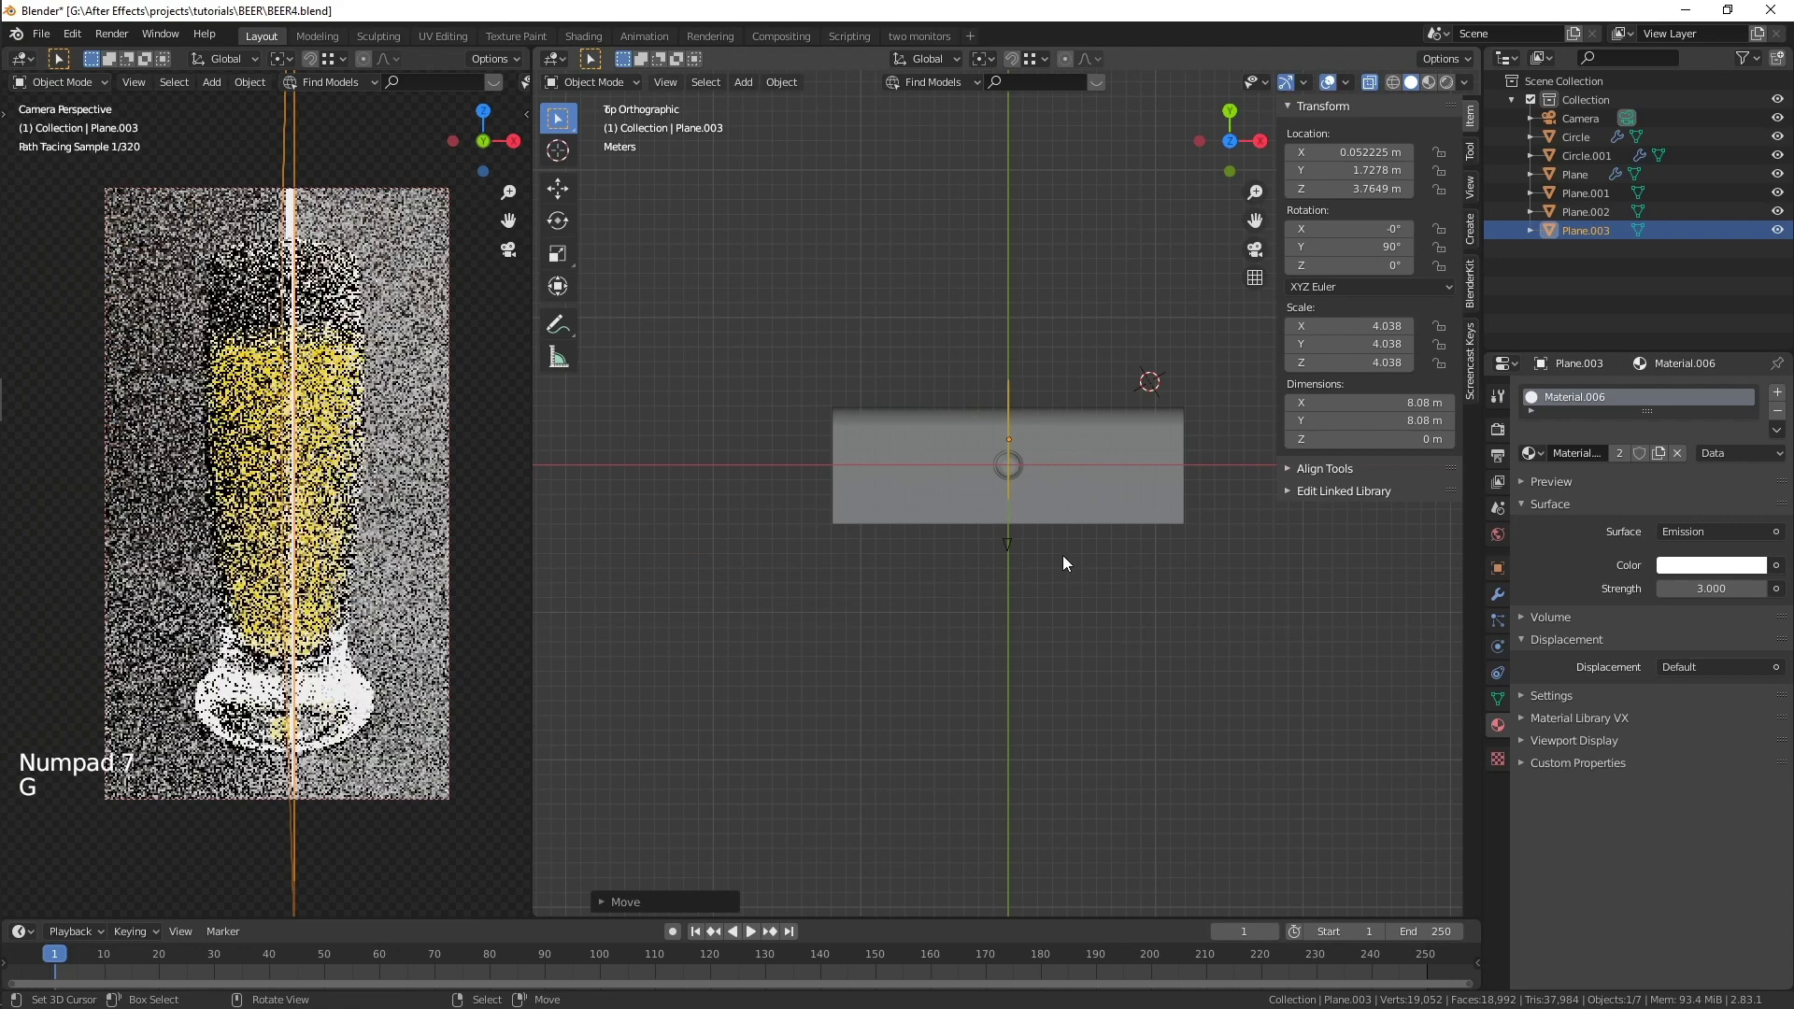
click(1065, 555)
text(r90)
key(Return)
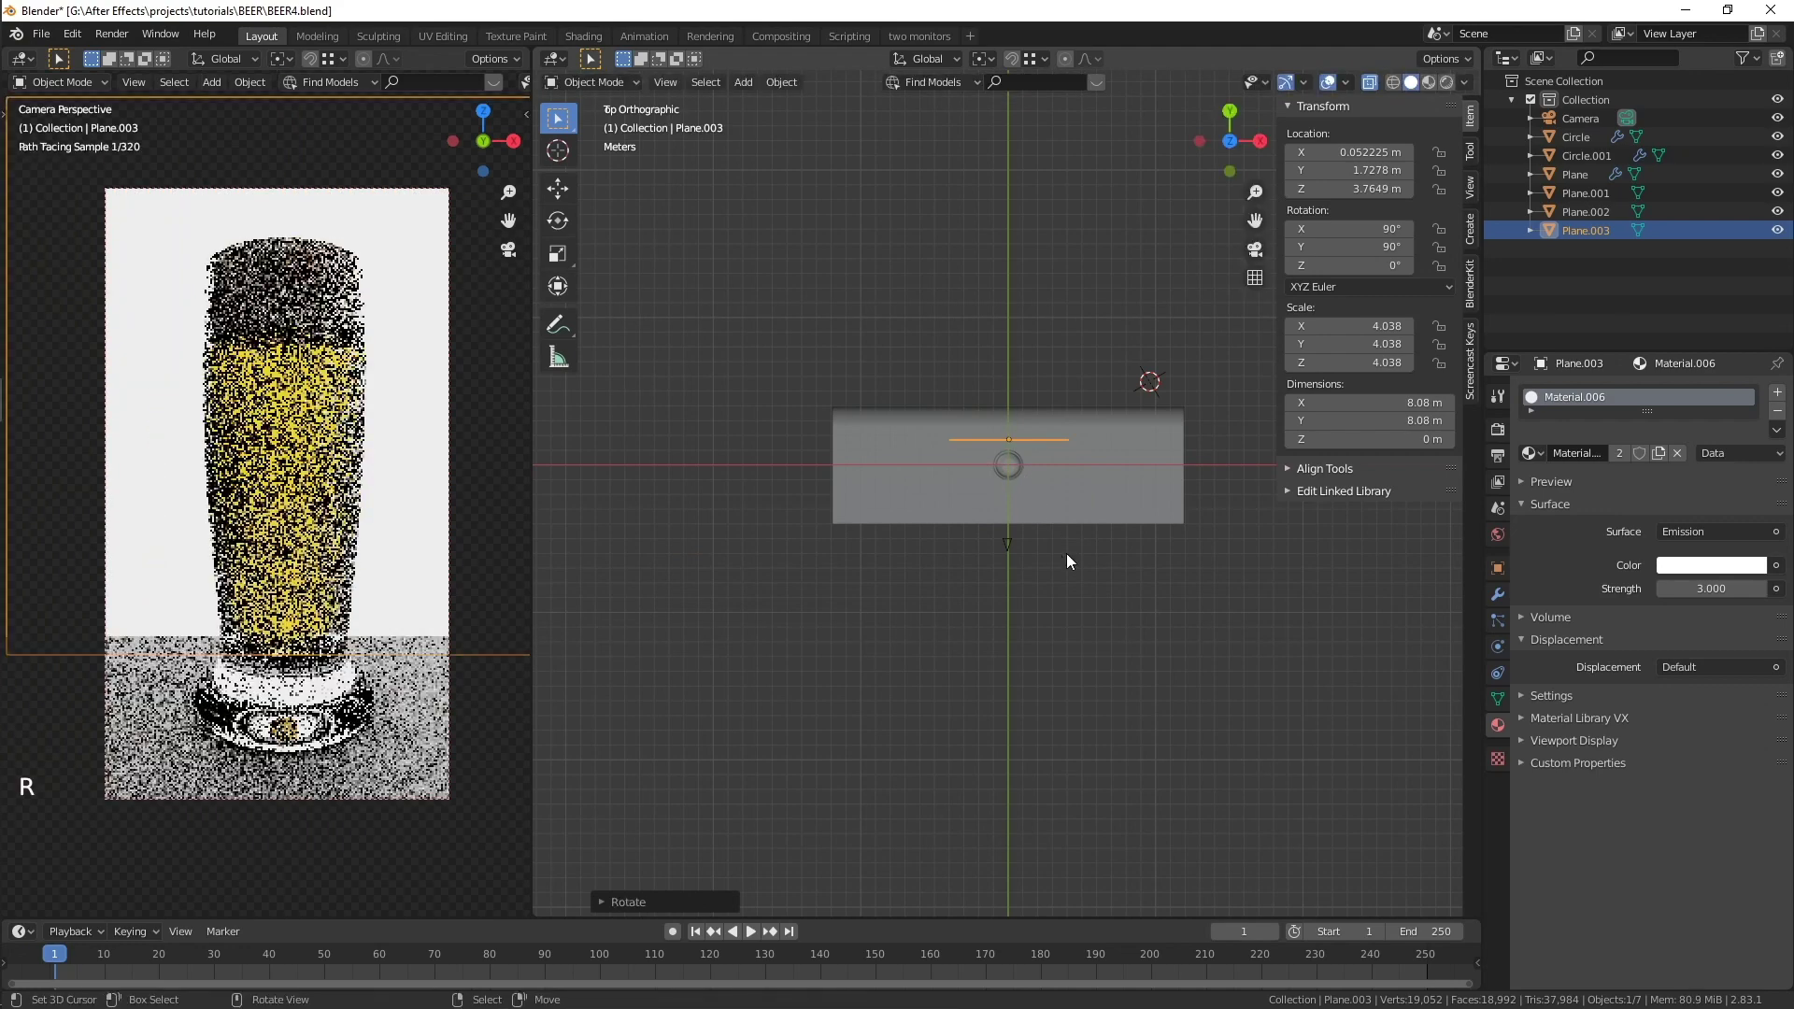
- Shrink the emissive plane behind the glass to about 2.91 m and narrow its width along X to about 1.57 m
middle_drag(1095, 643, 1117, 530)
scroll(1005, 523, up, 6)
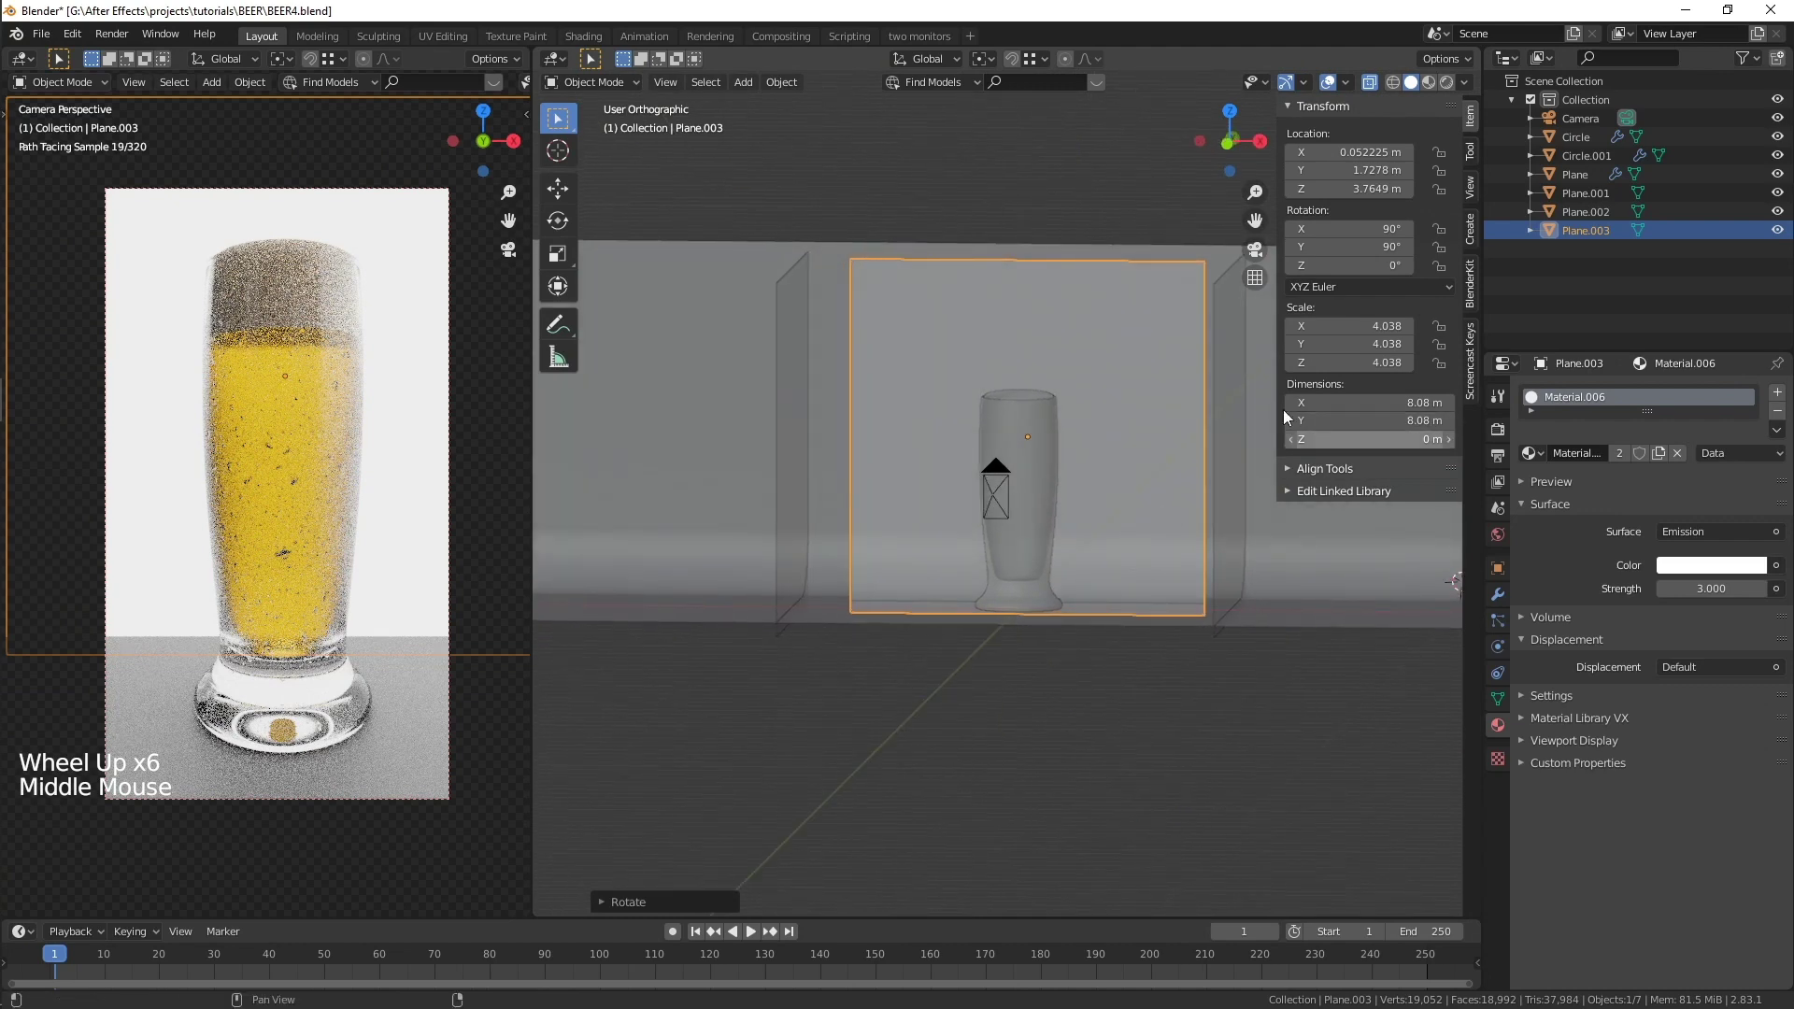
key(s)
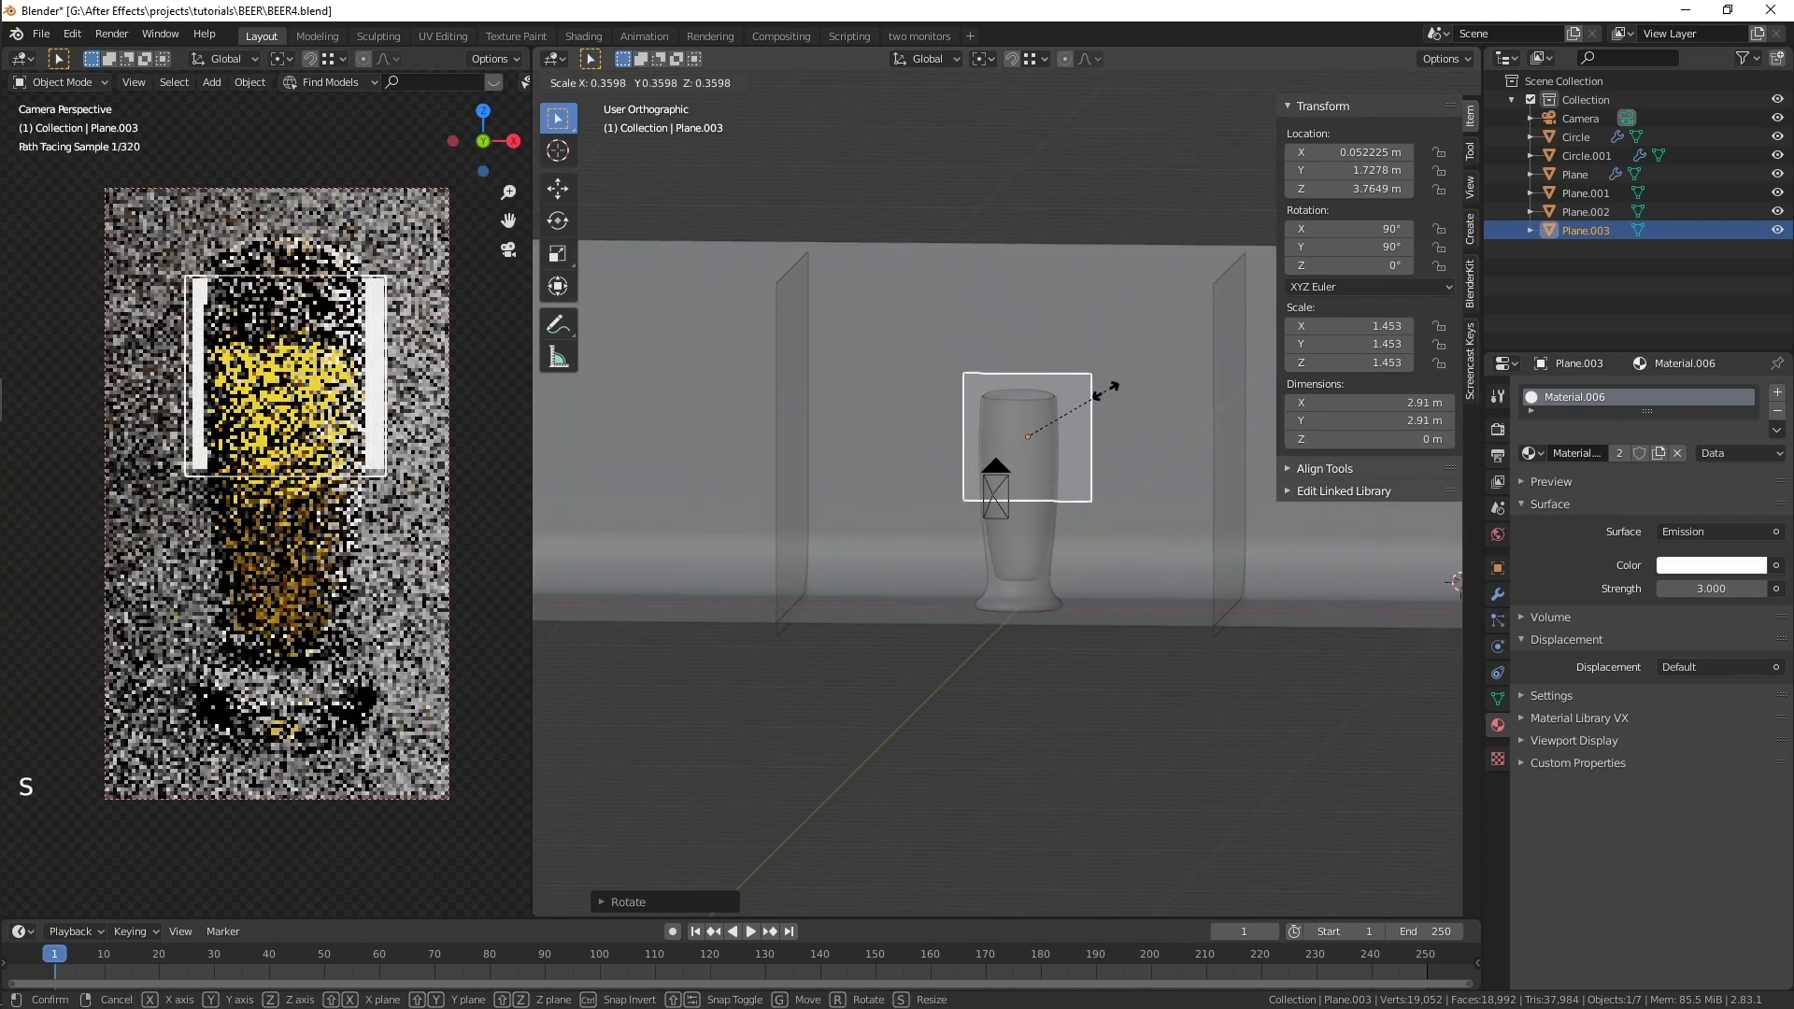
click(1141, 392)
key(s)
key(x)
click(1125, 403)
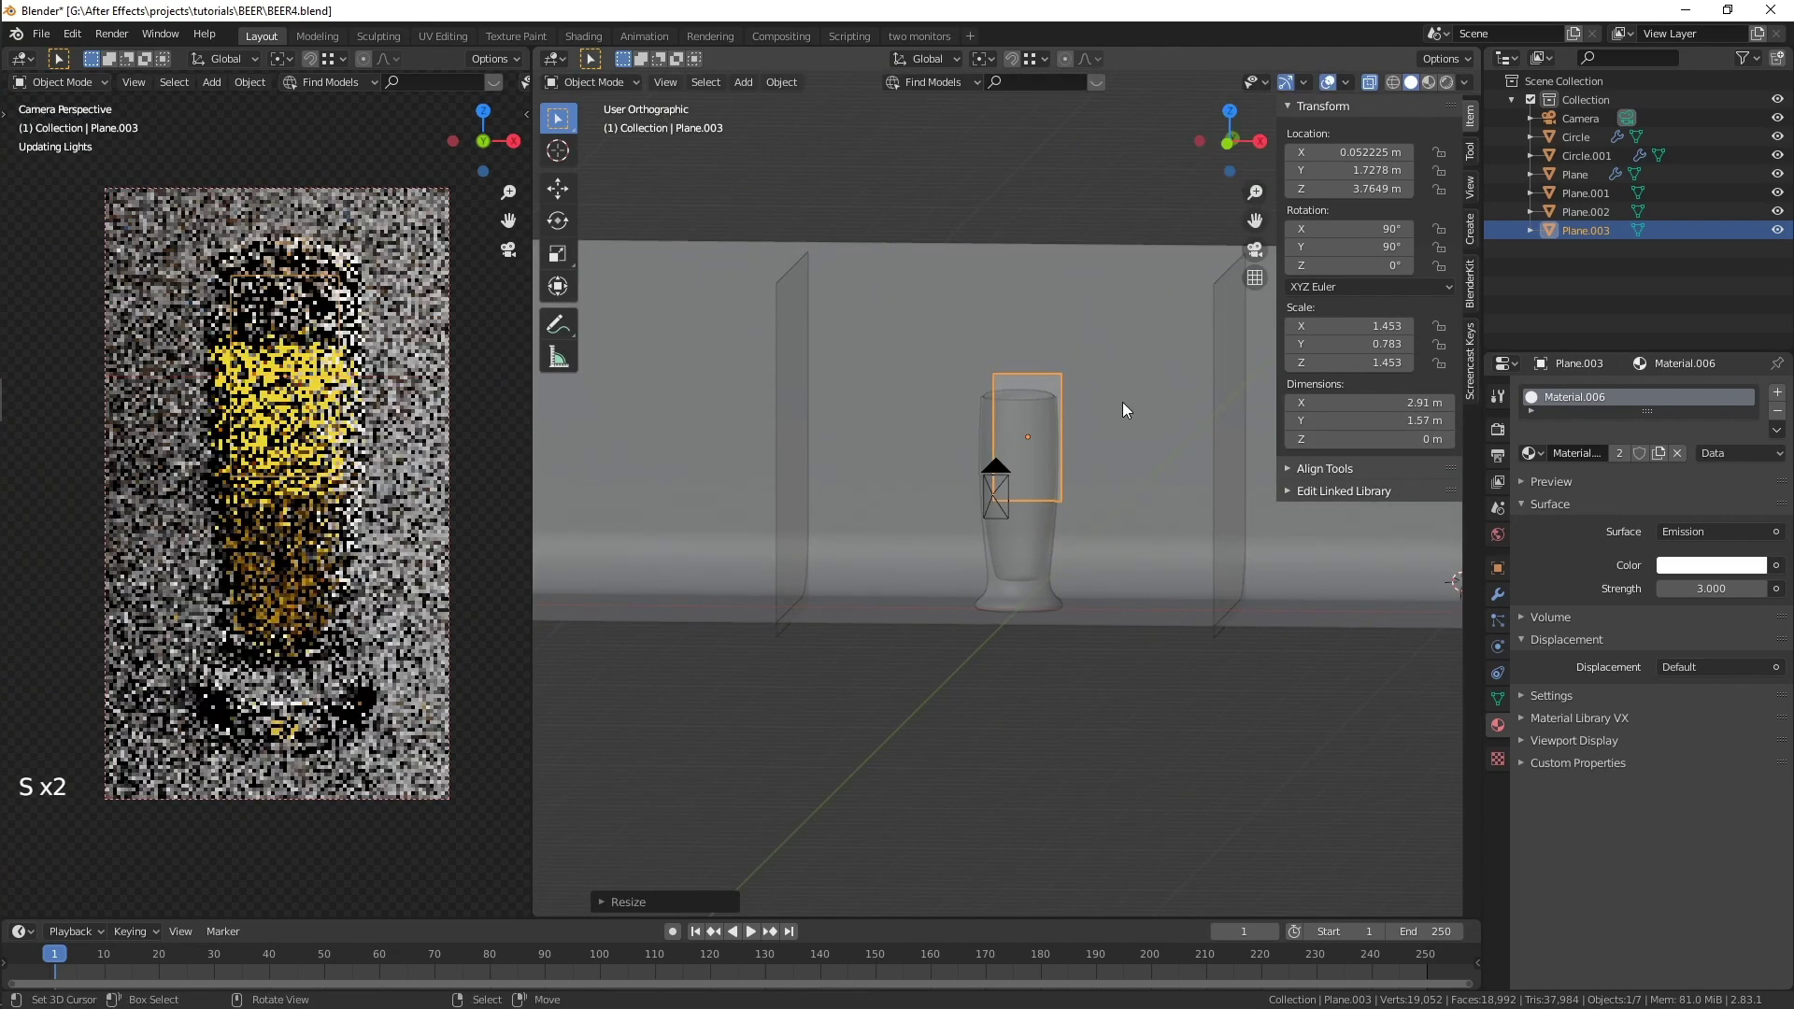
- Stretch the rear emissive plane along Z to about 4.62 m, lower it to about Z 2.34 m behind the glass, and deselect everything
key(s)
key(z)
right_click(1182, 402)
key(g)
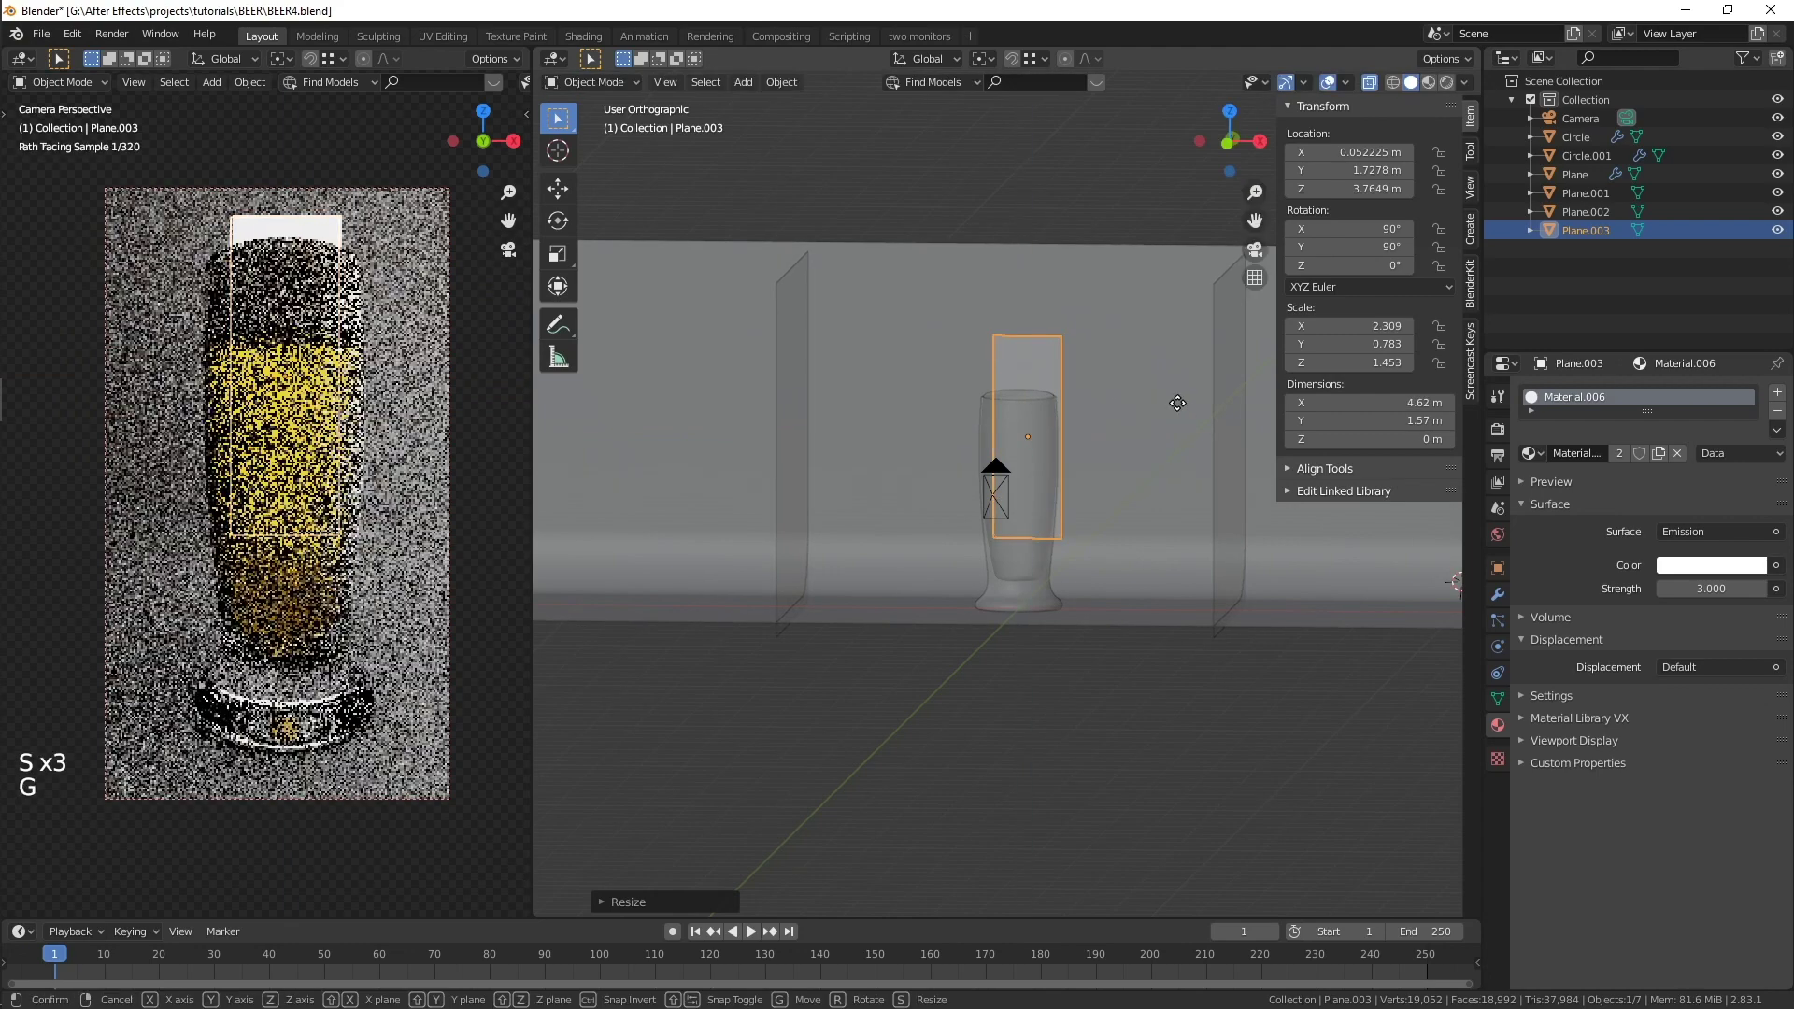
key(z)
click(1154, 465)
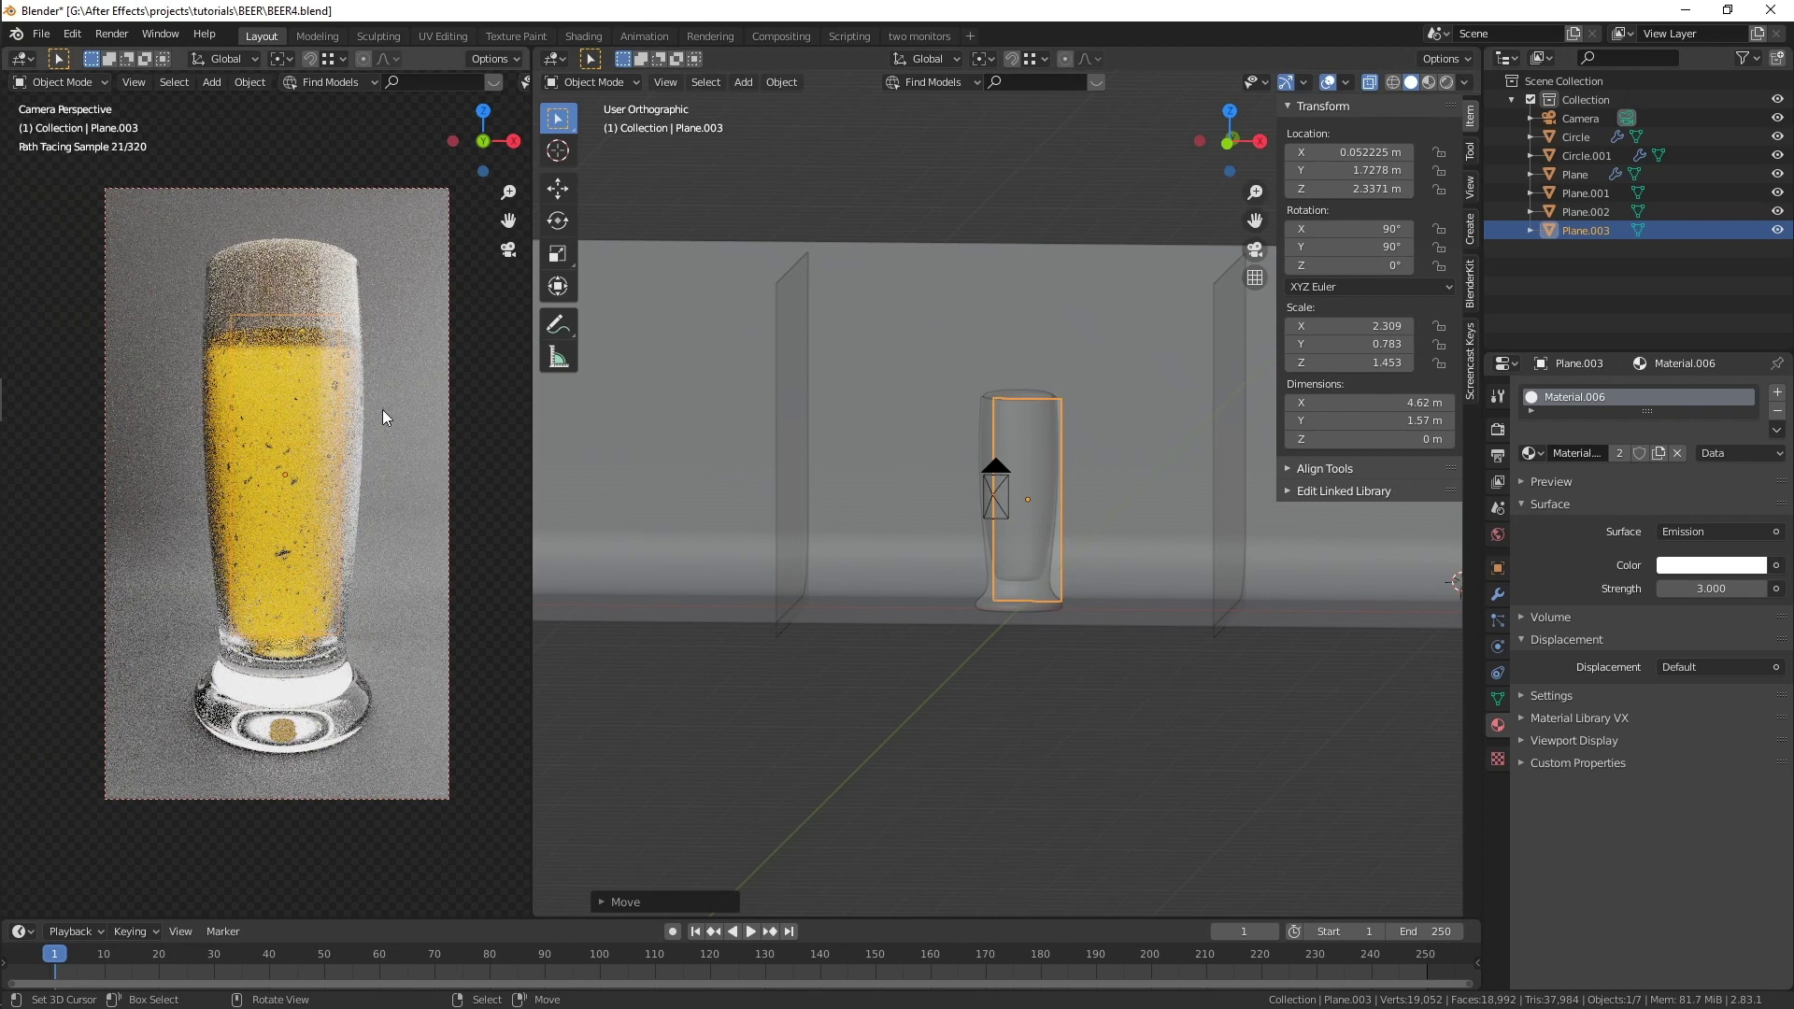
key(alt+a)
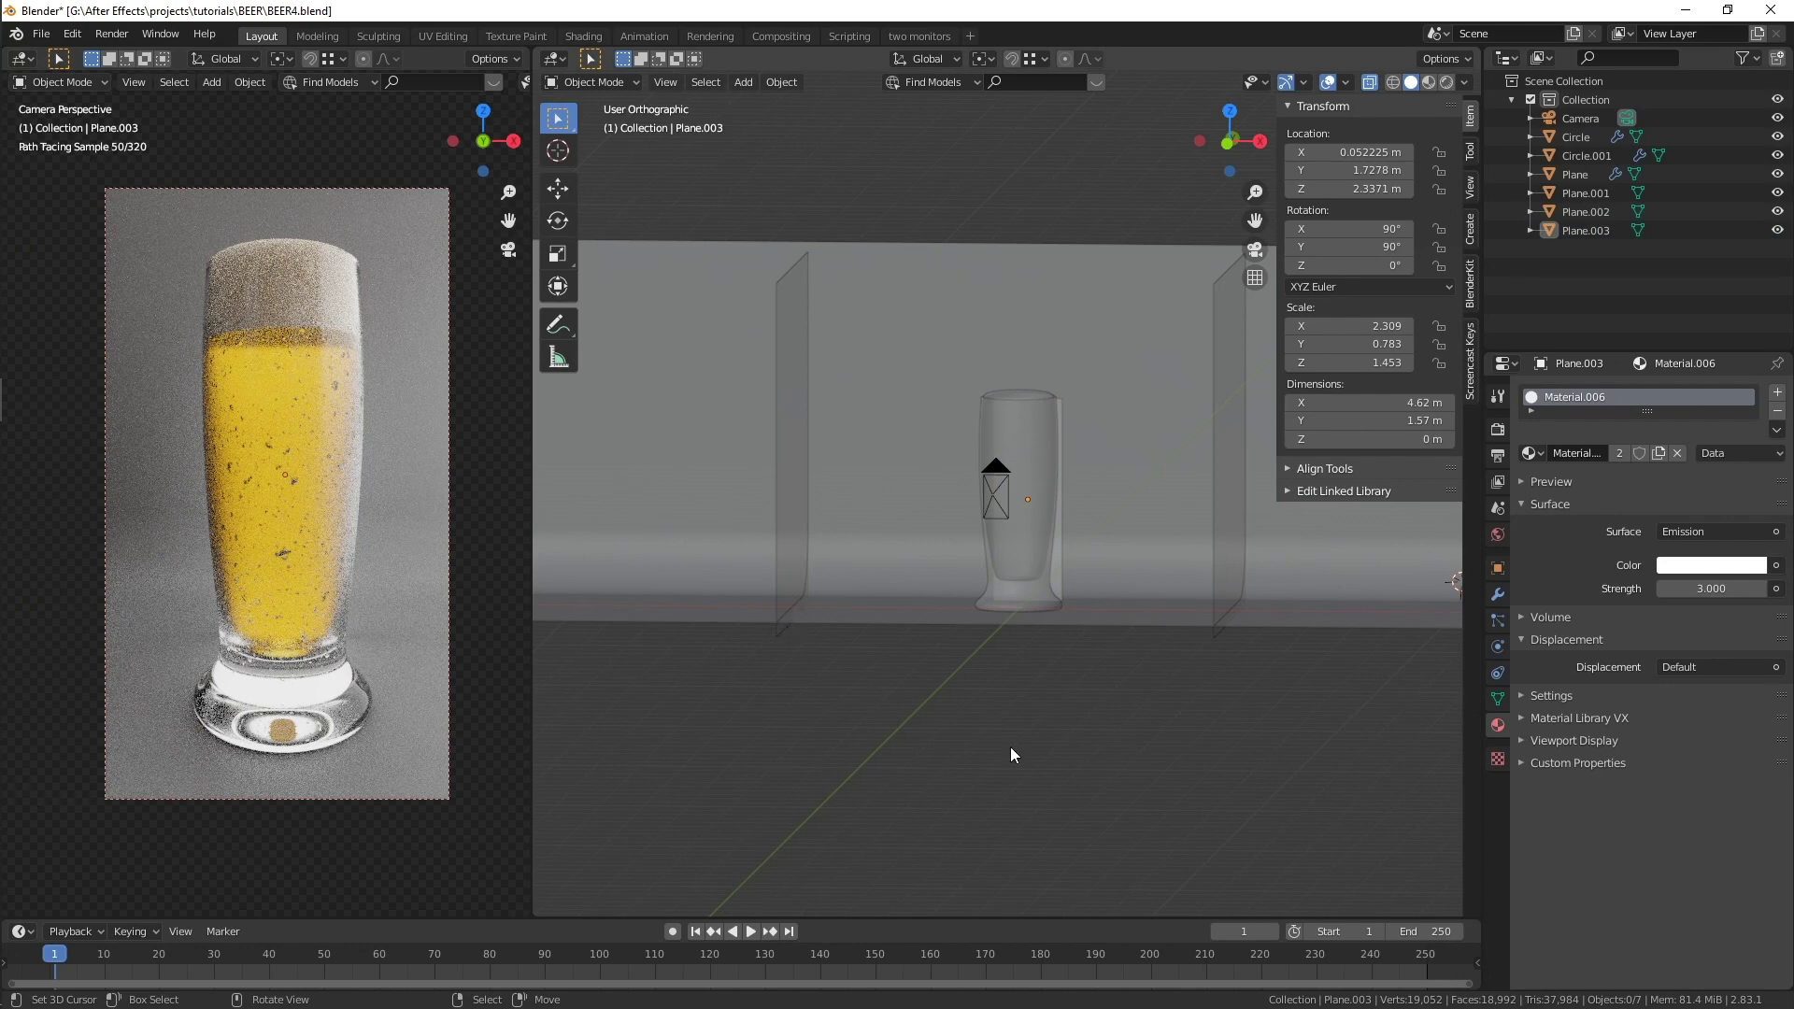
middle_drag(1056, 708, 1186, 699)
scroll(1216, 701, down, 4)
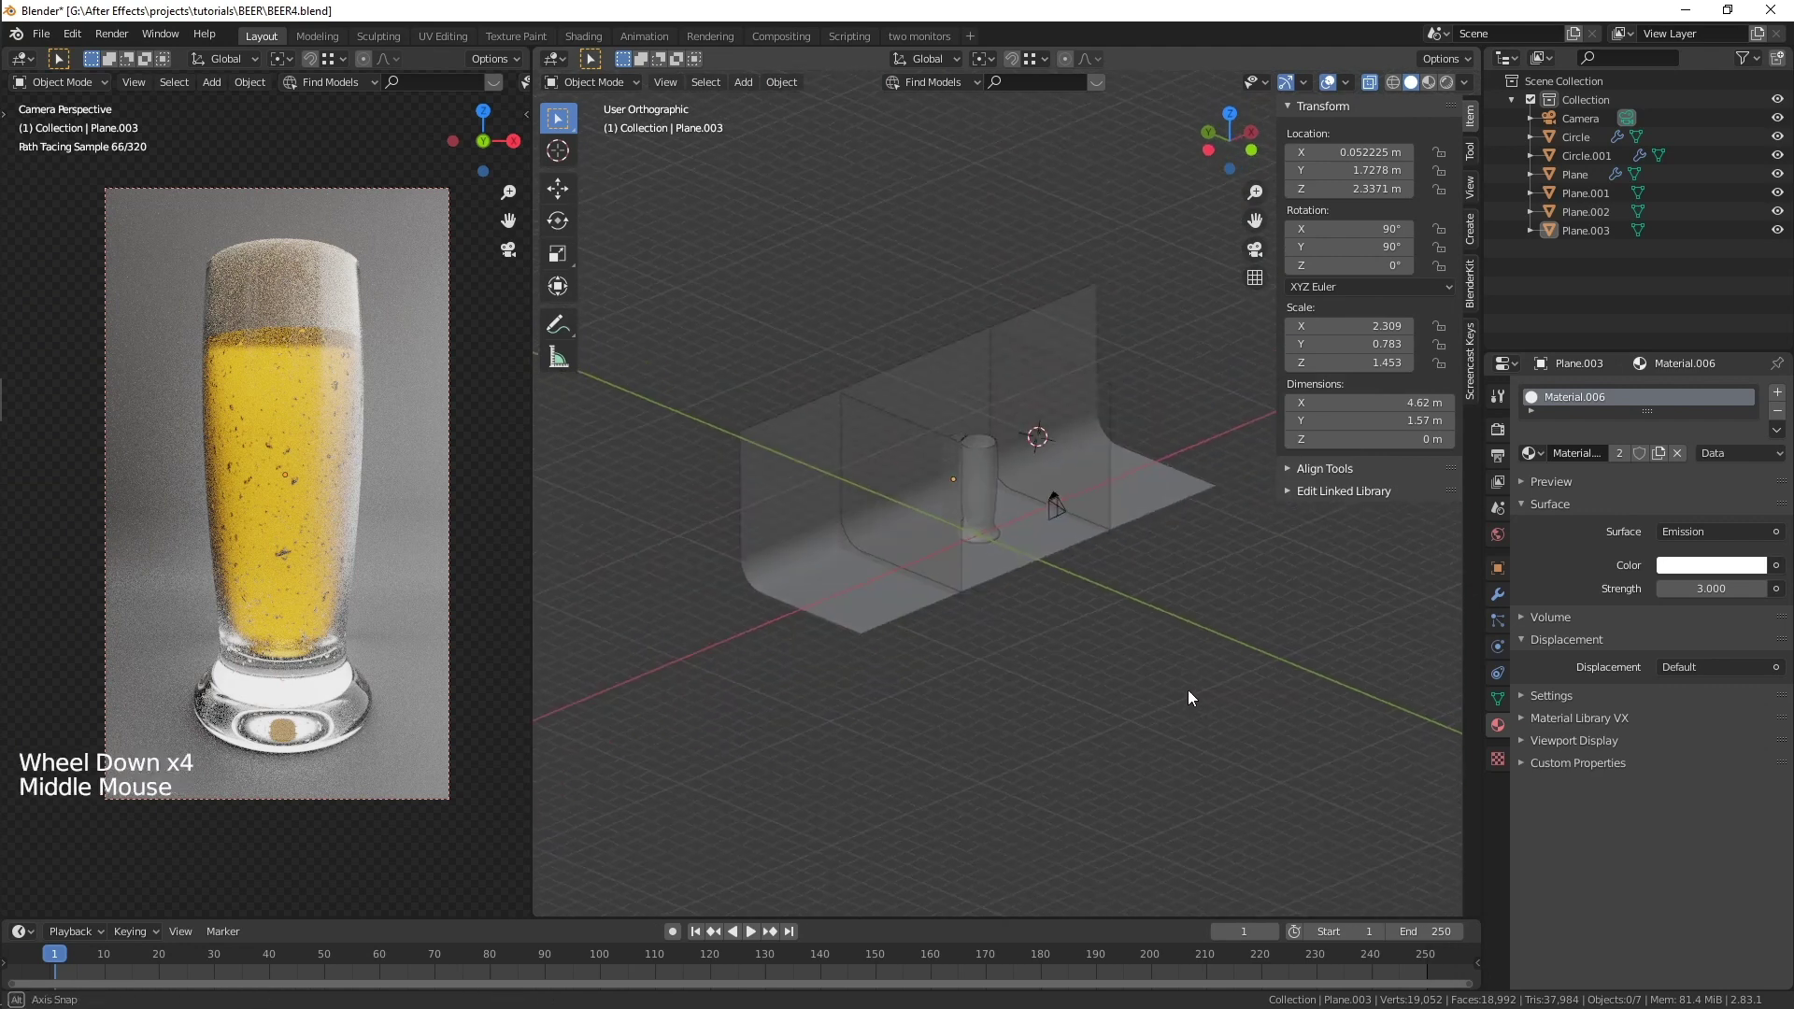